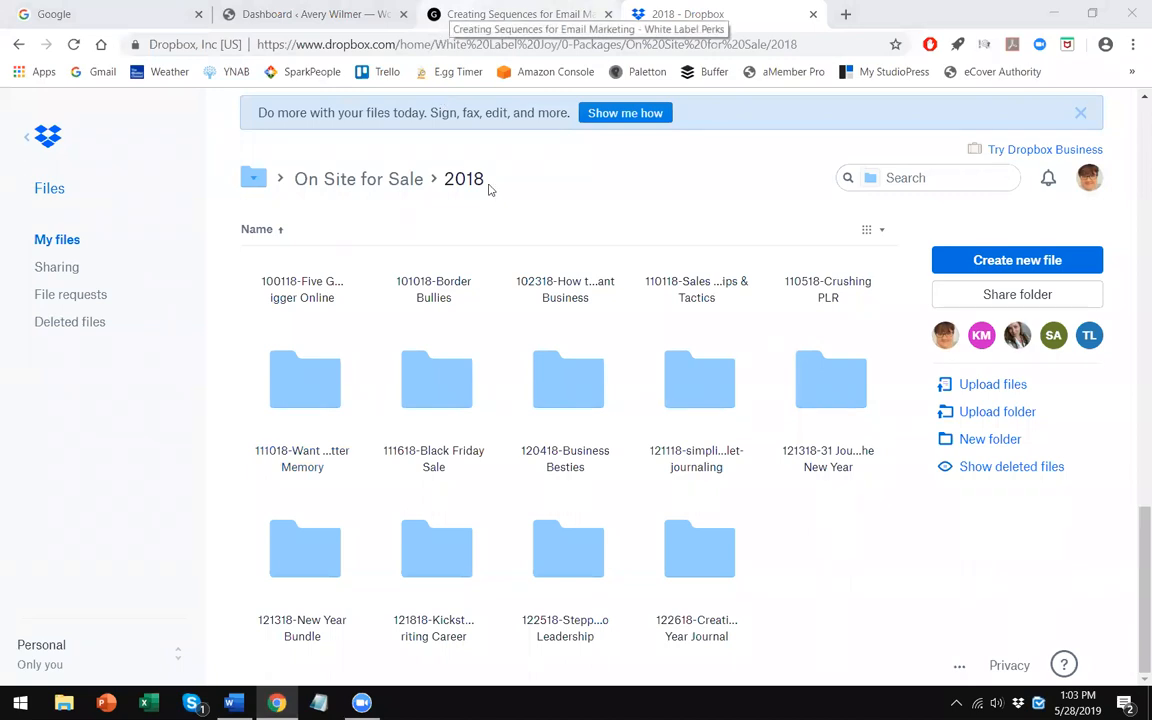
- Switch to the Creating Sequences for Email Marketing tab and look over the top of the product page
click(440, 16)
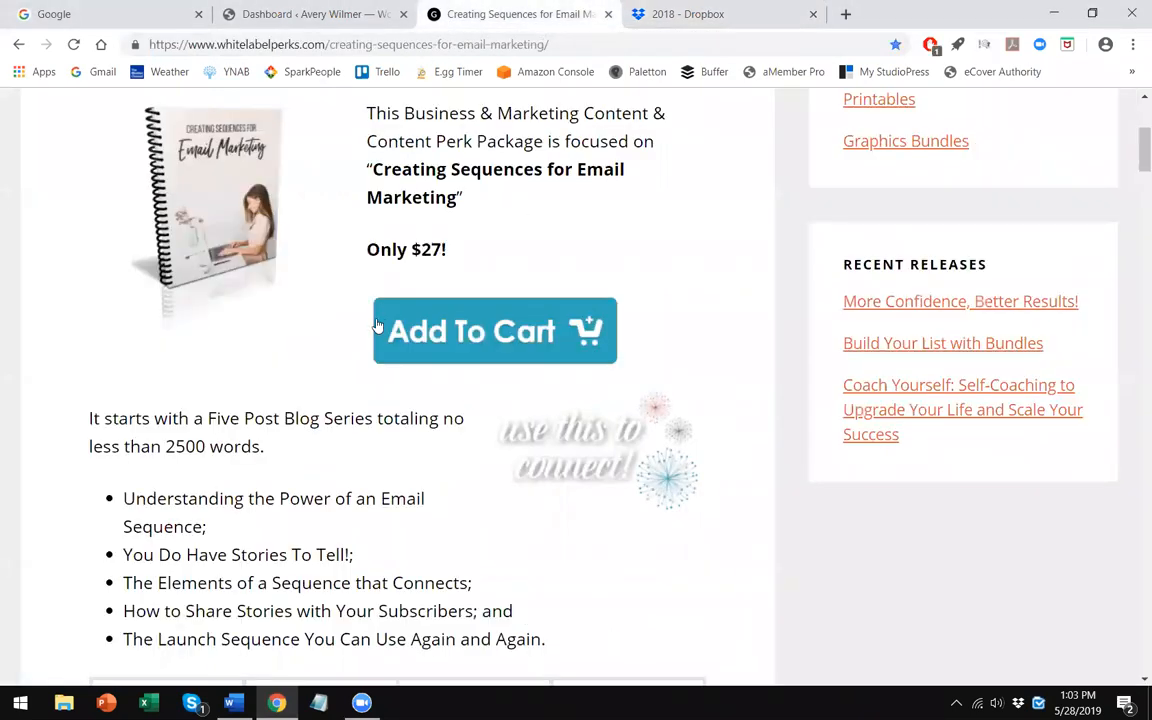
scroll(368, 329, up, 5)
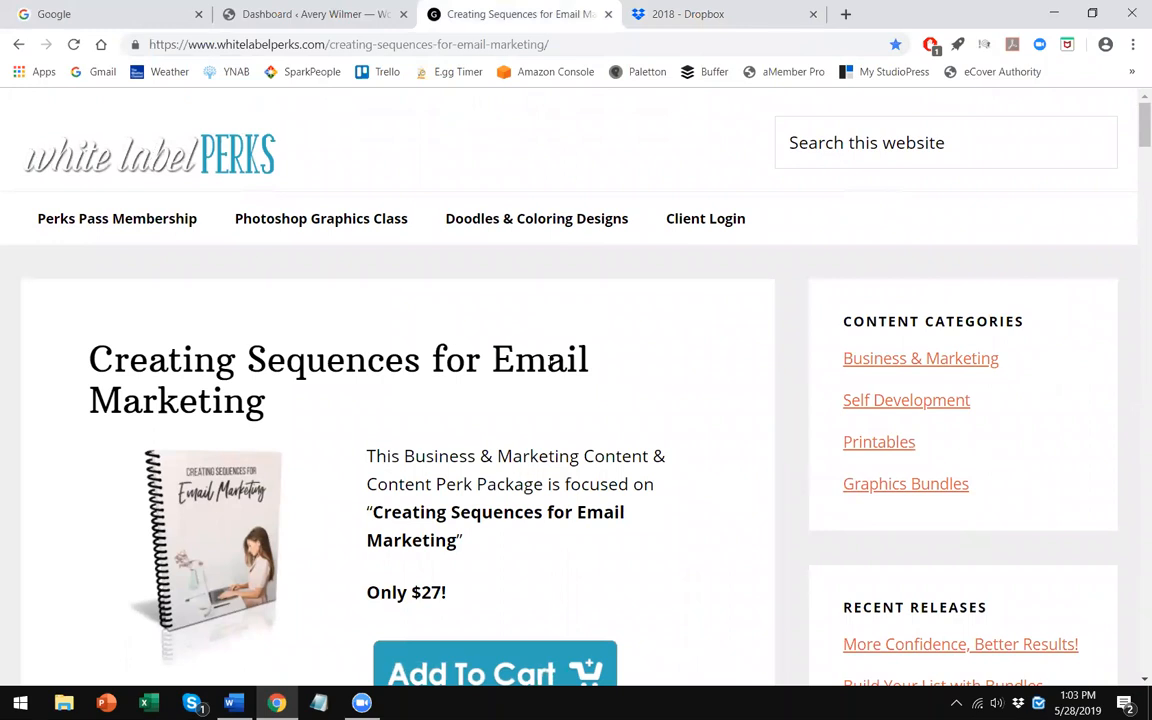
scroll(590, 362, down, 1)
scroll(618, 362, up, 1)
- Open the White Label Perks home page from the site logo and address bar
click(170, 150)
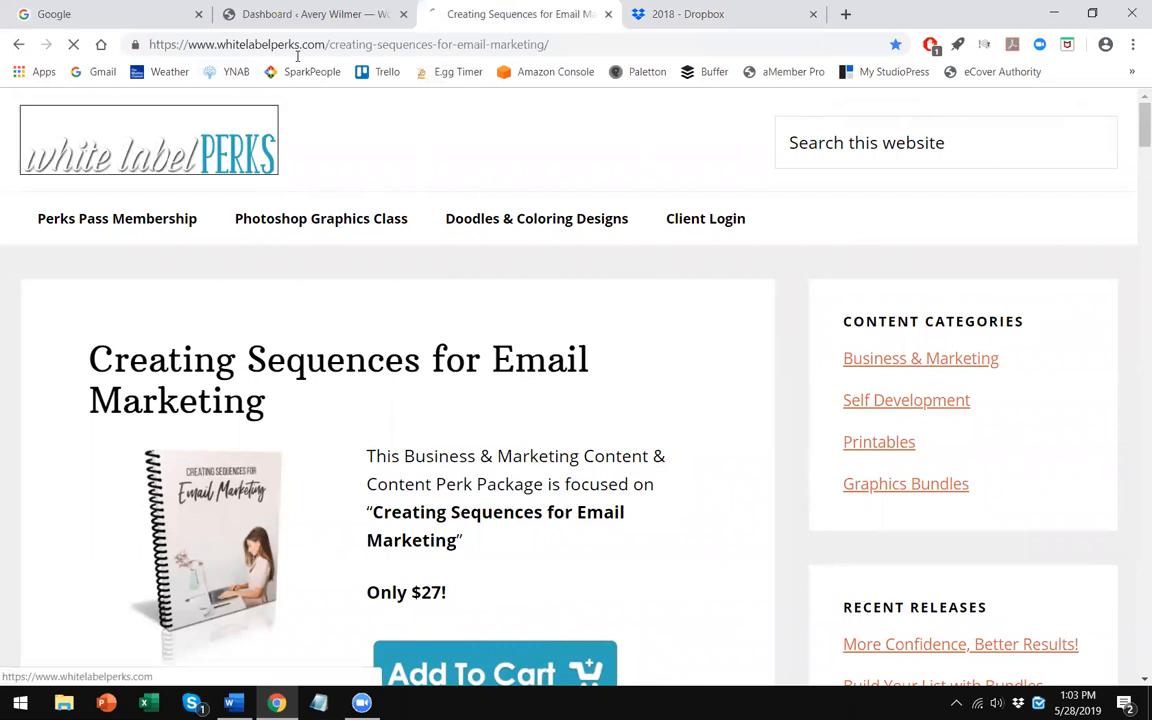
click(300, 46)
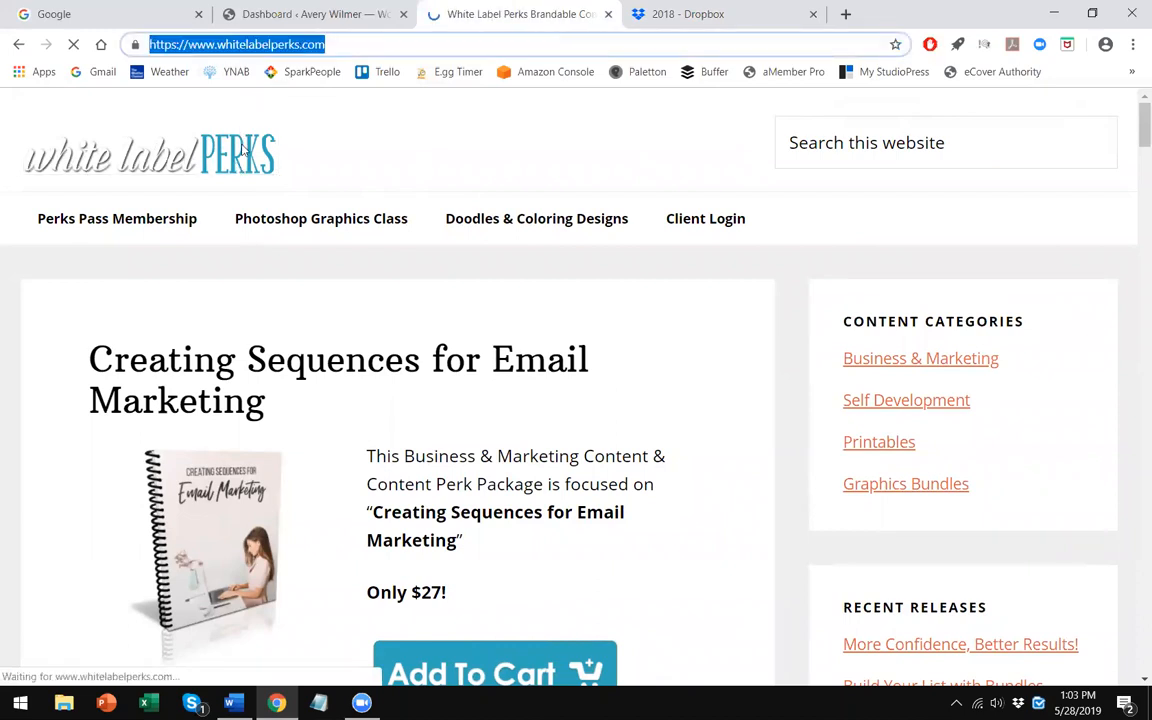
right_click(299, 45)
click(328, 137)
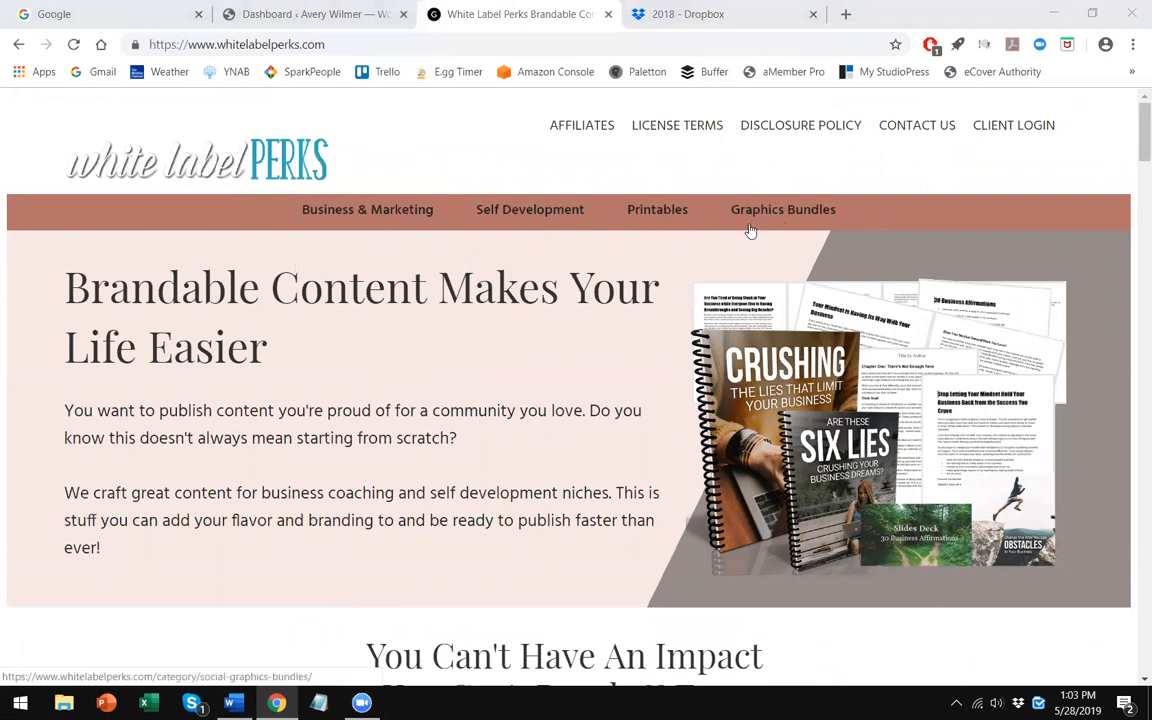
- Open the Business & Marketing category and browse to the Creating Sequences for Email Marketing product
click(422, 213)
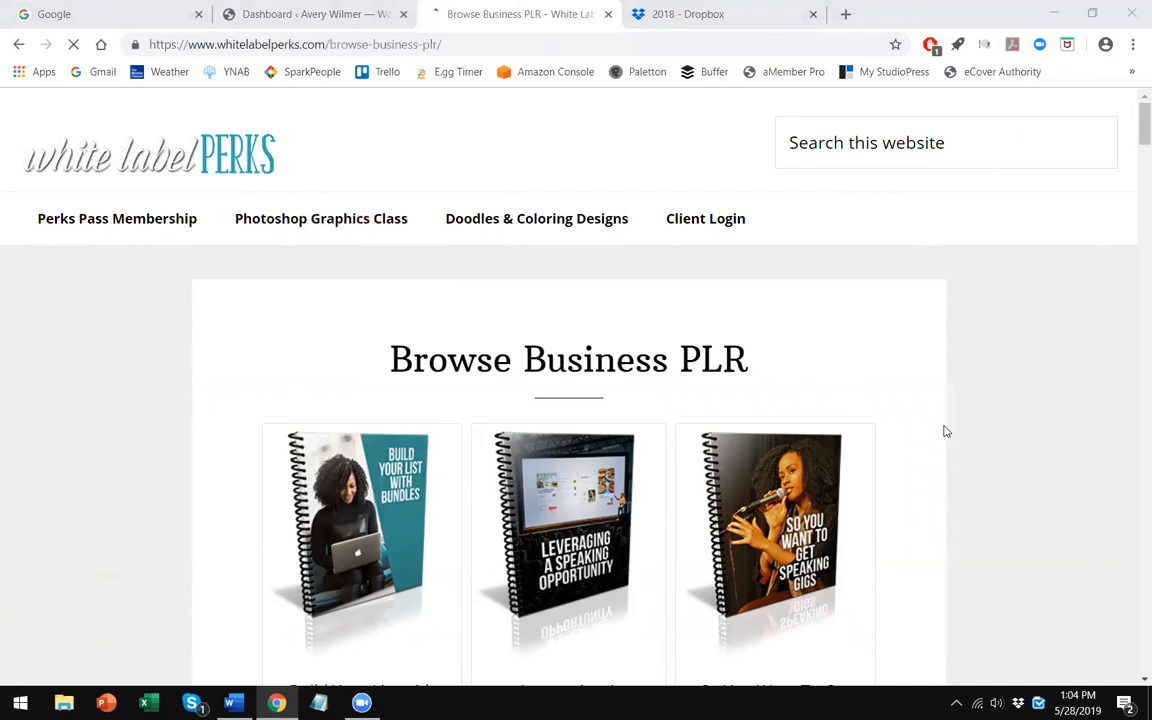
scroll(926, 450, down, 1)
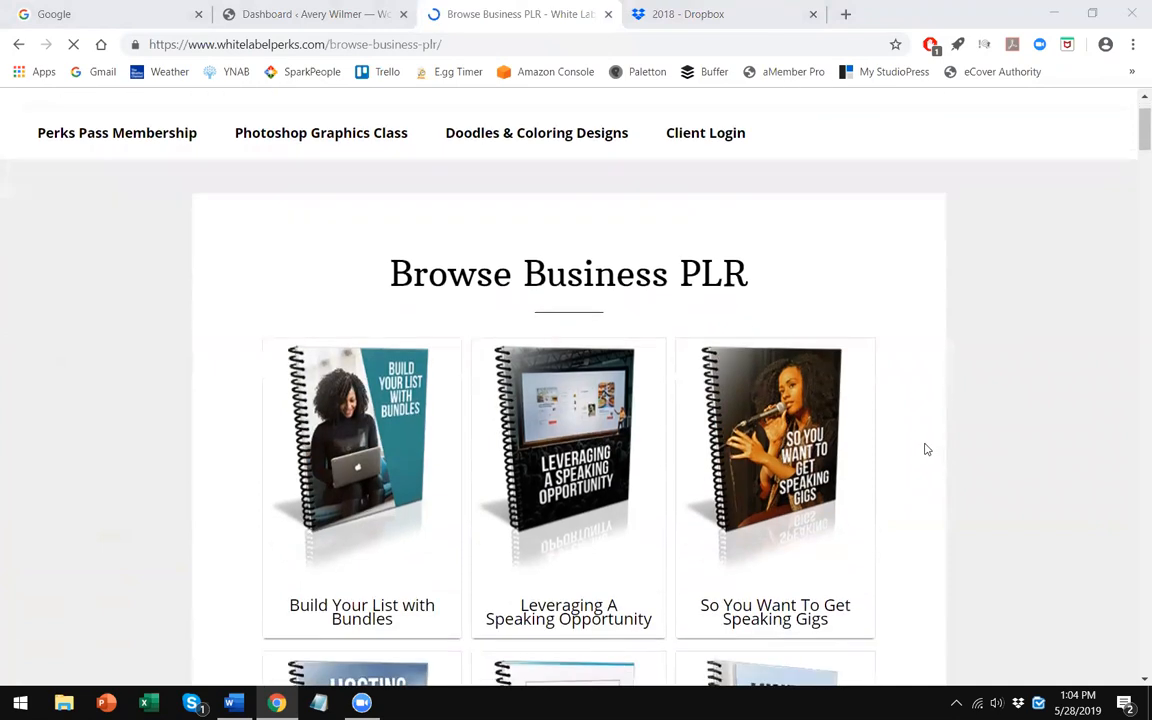
scroll(926, 450, down, 2)
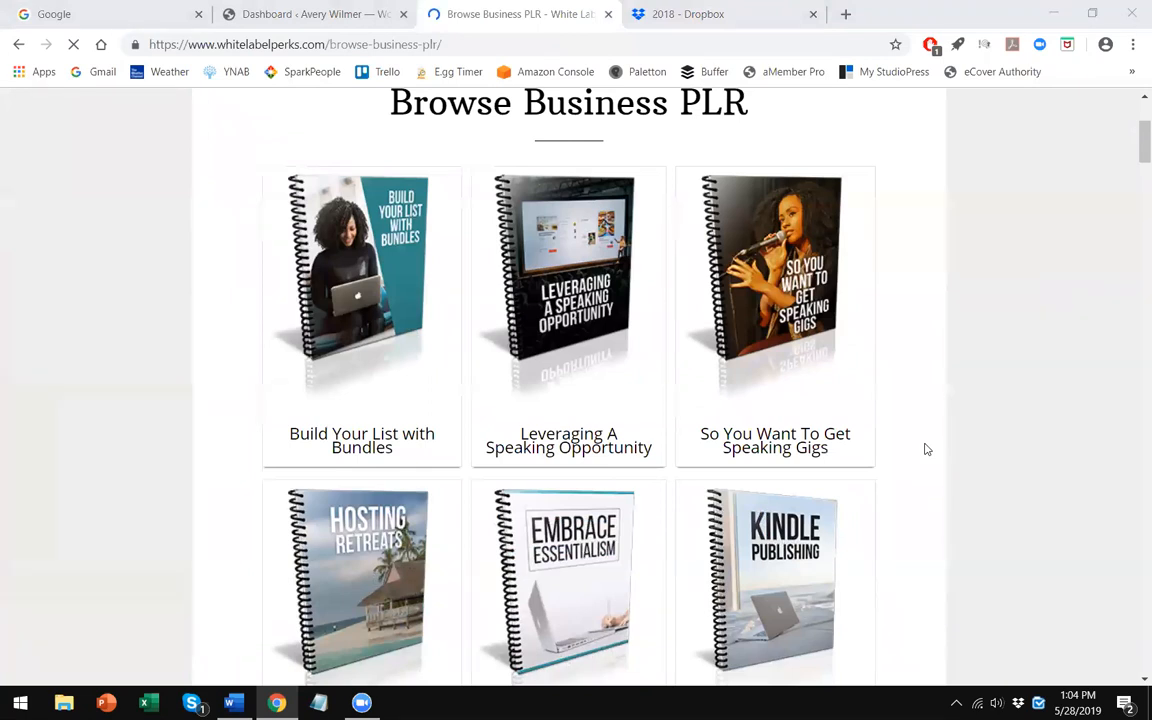
scroll(926, 450, down, 1)
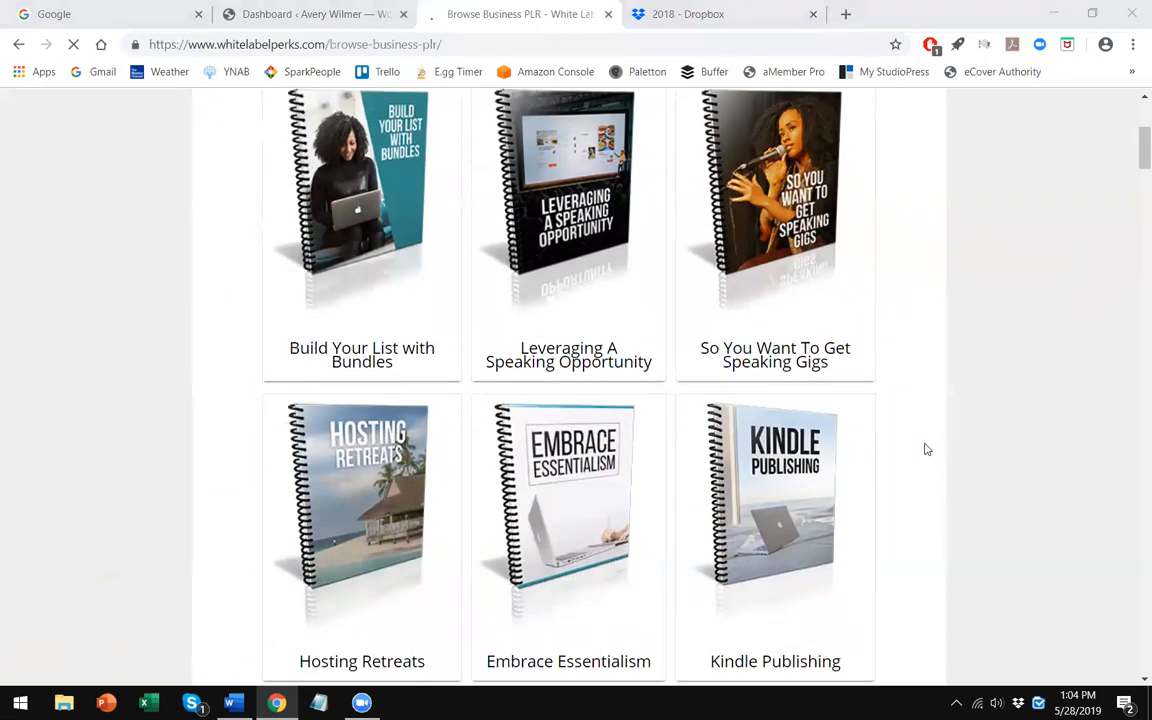
scroll(926, 450, down, 3)
scroll(926, 450, down, 2)
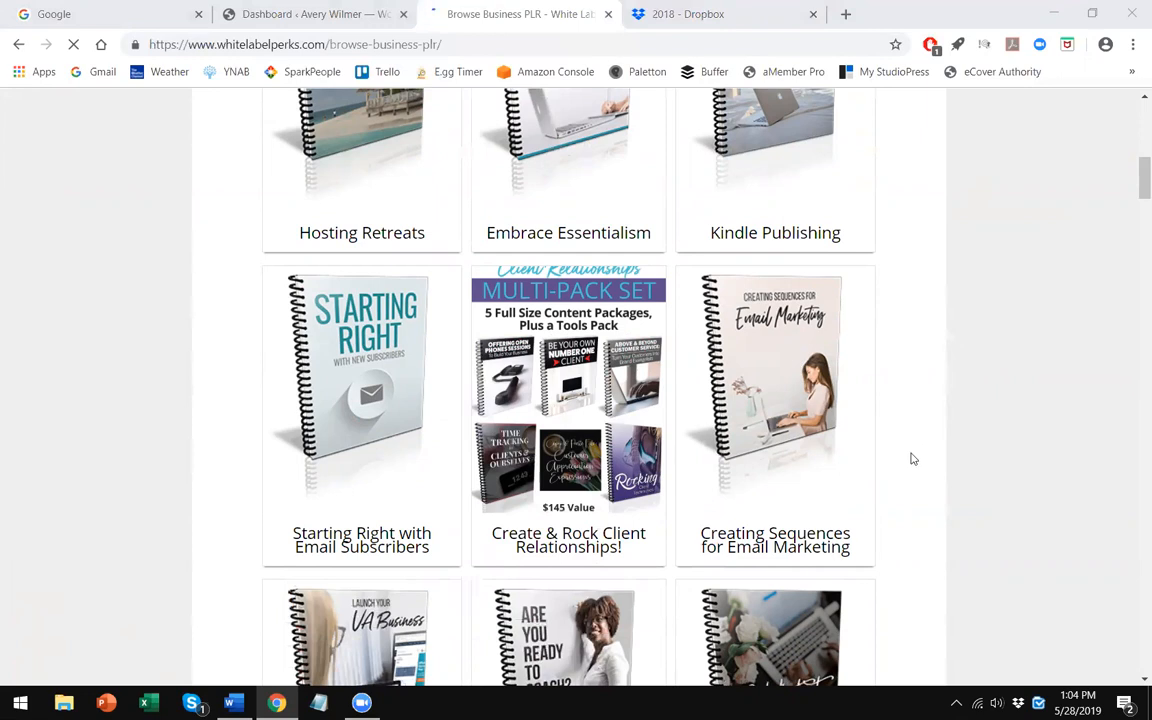
scroll(910, 457, down, 1)
click(780, 265)
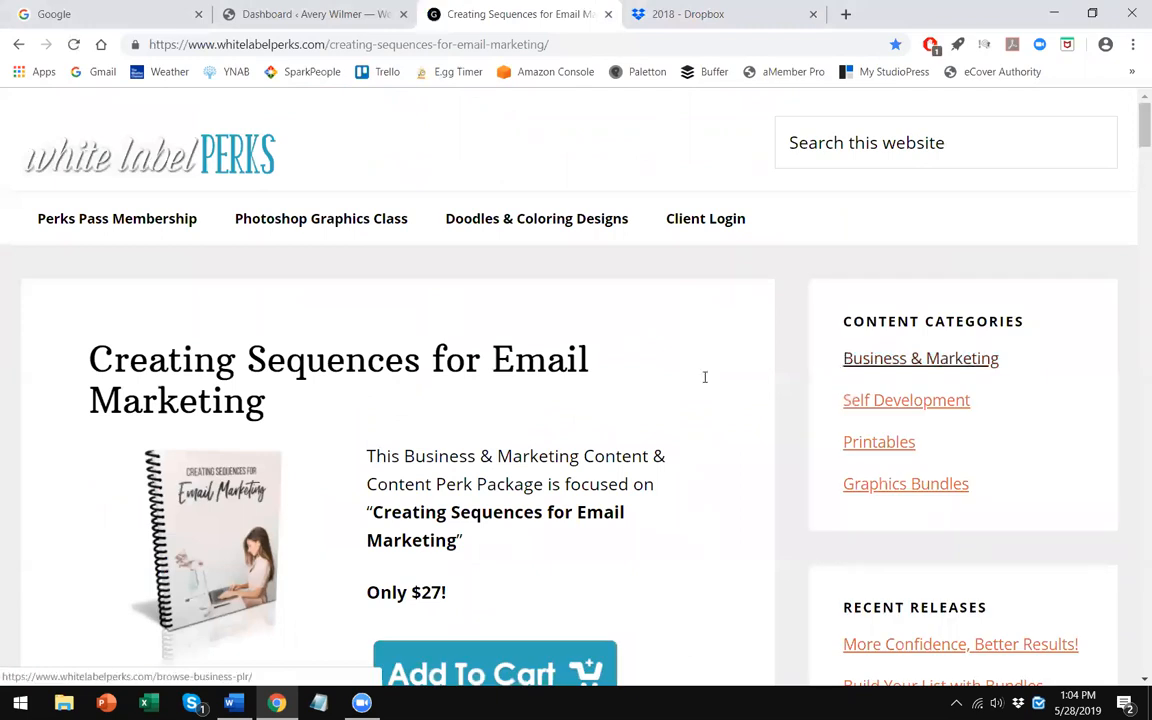
- Review the product description, price and blog post preview pages on the Creating Sequences for Email Marketing page
scroll(700, 372, down, 1)
scroll(680, 371, down, 3)
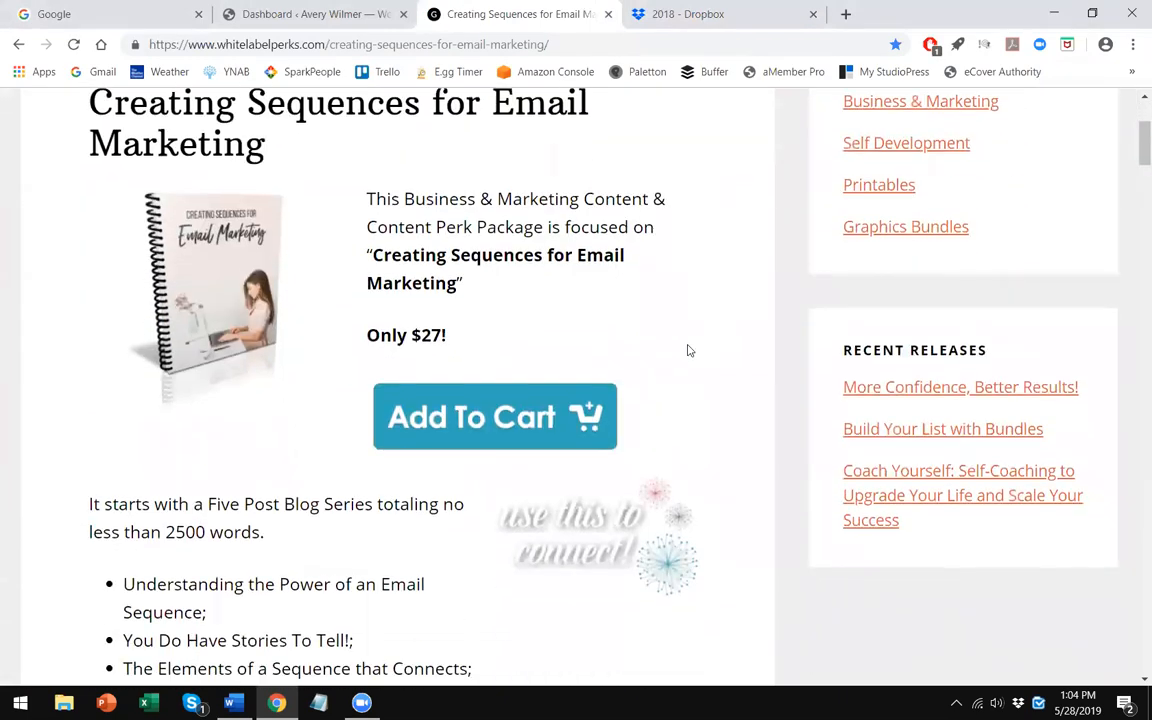
scroll(343, 231, up, 2)
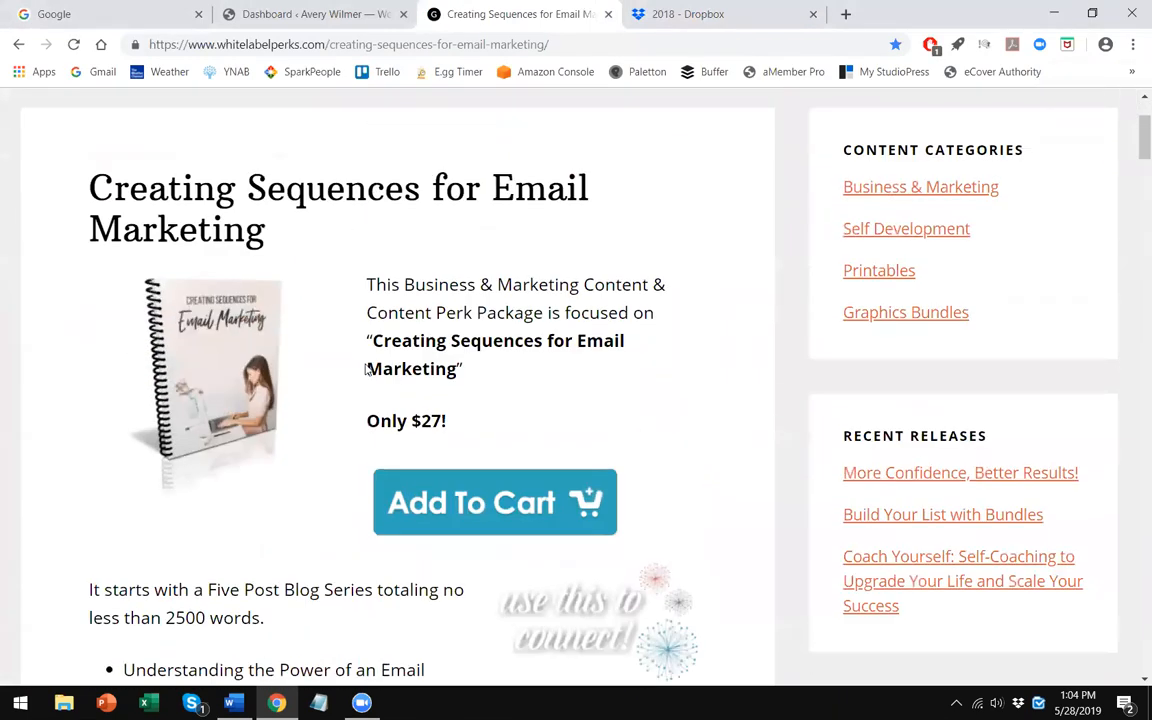
scroll(350, 330, up, 1)
scroll(345, 400, up, 1)
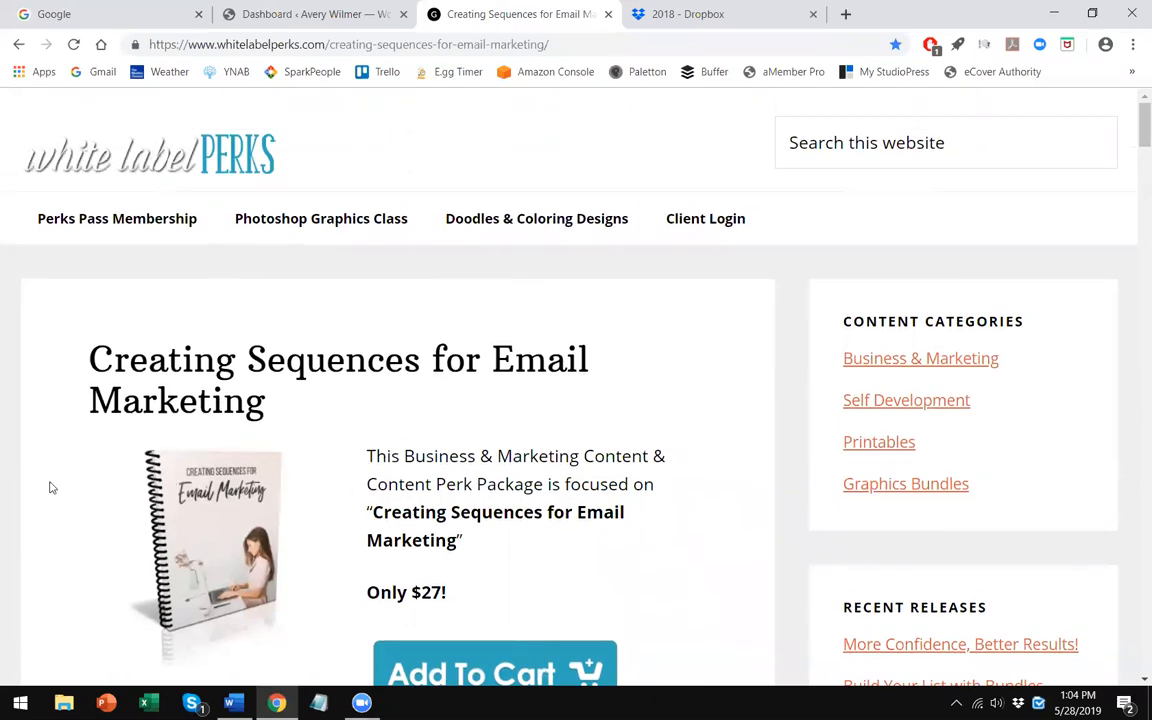
scroll(52, 487, down, 2)
scroll(54, 481, down, 1)
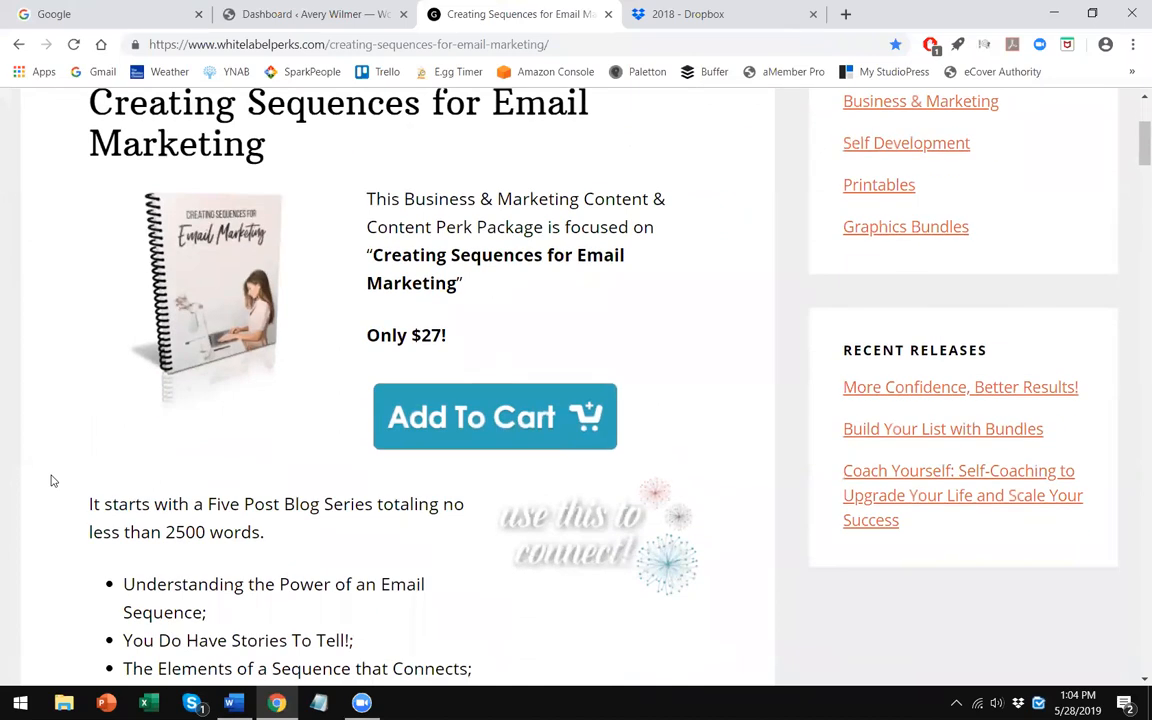
scroll(53, 481, down, 1)
scroll(54, 478, up, 2)
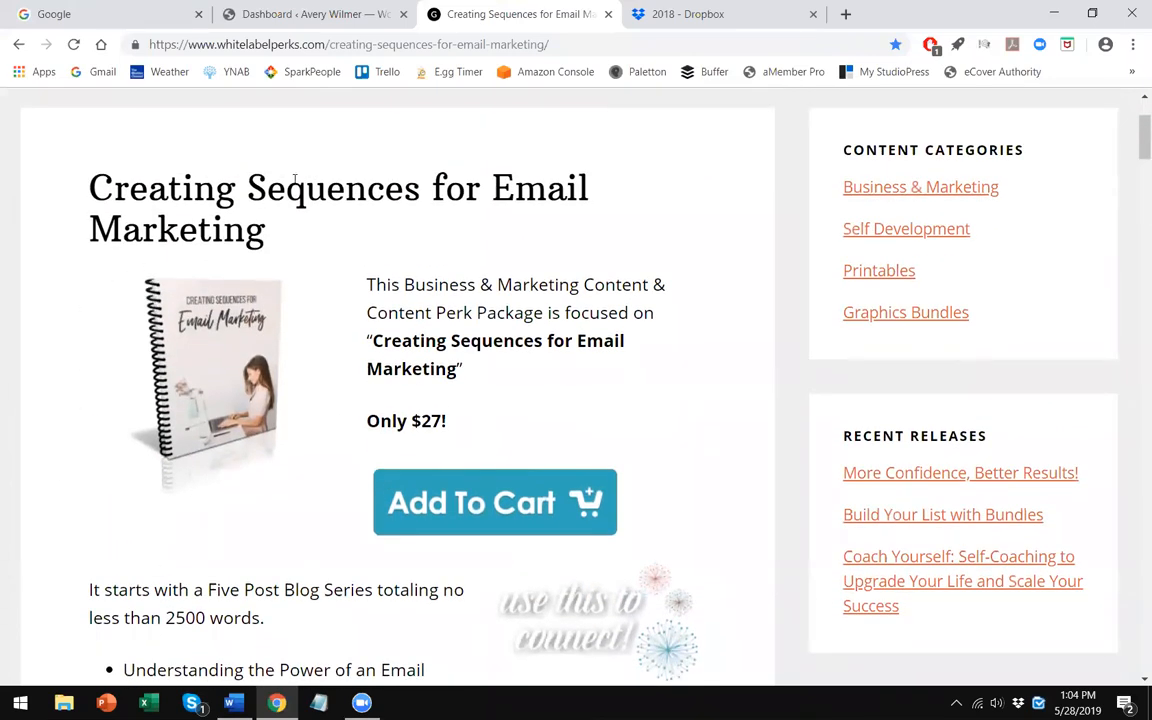
scroll(375, 340, down, 1)
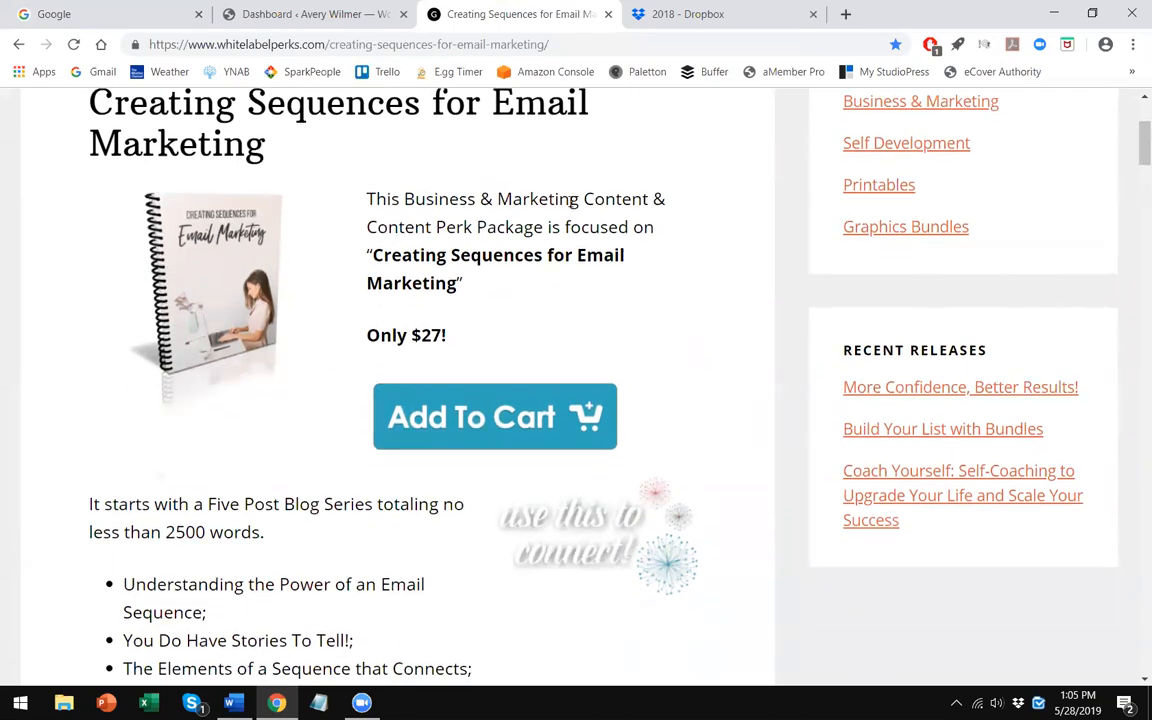
scroll(231, 360, down, 4)
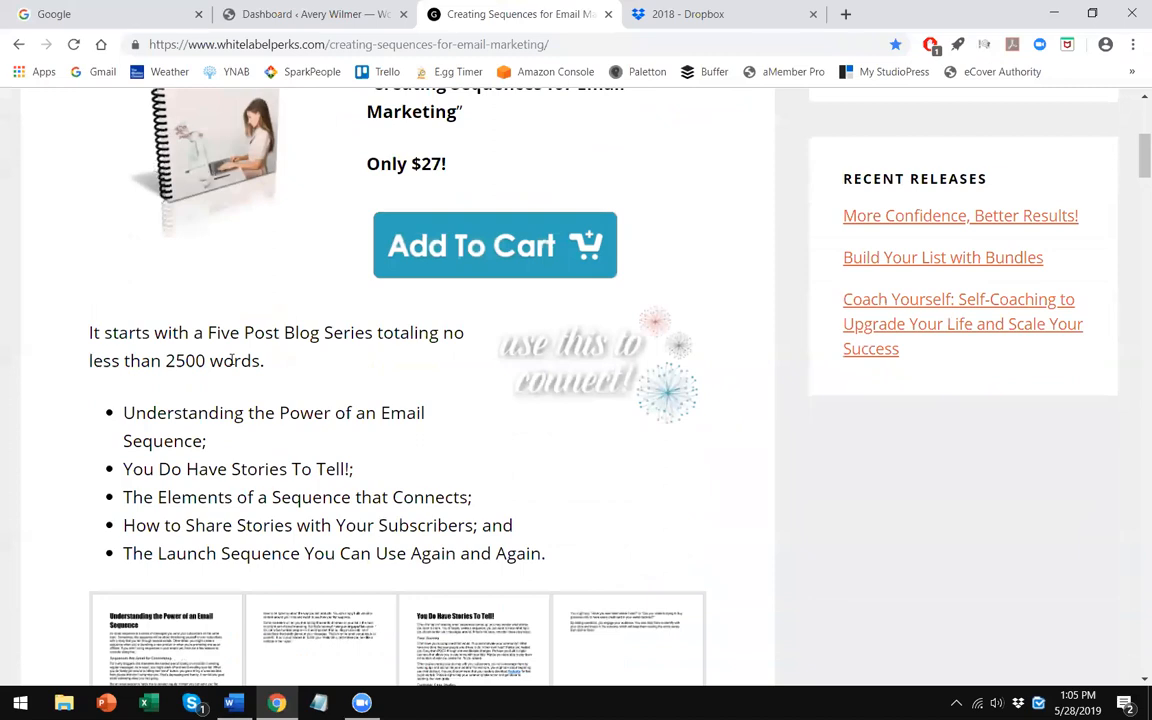
scroll(231, 365, down, 3)
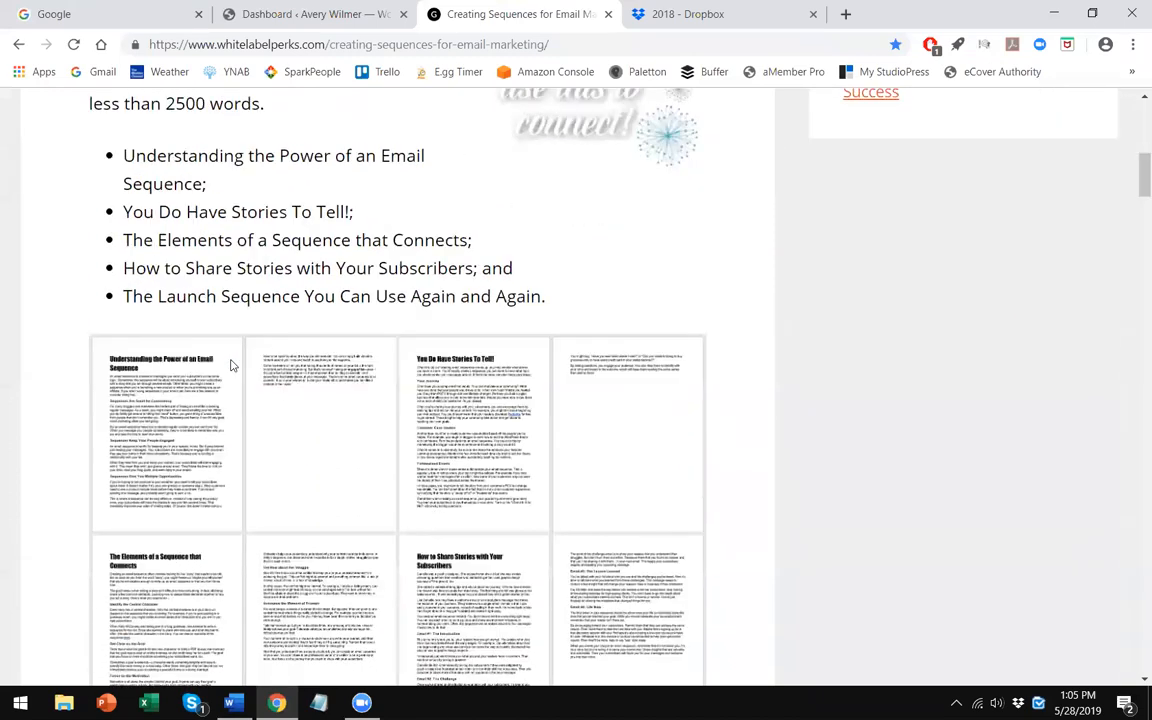
scroll(368, 401, down, 4)
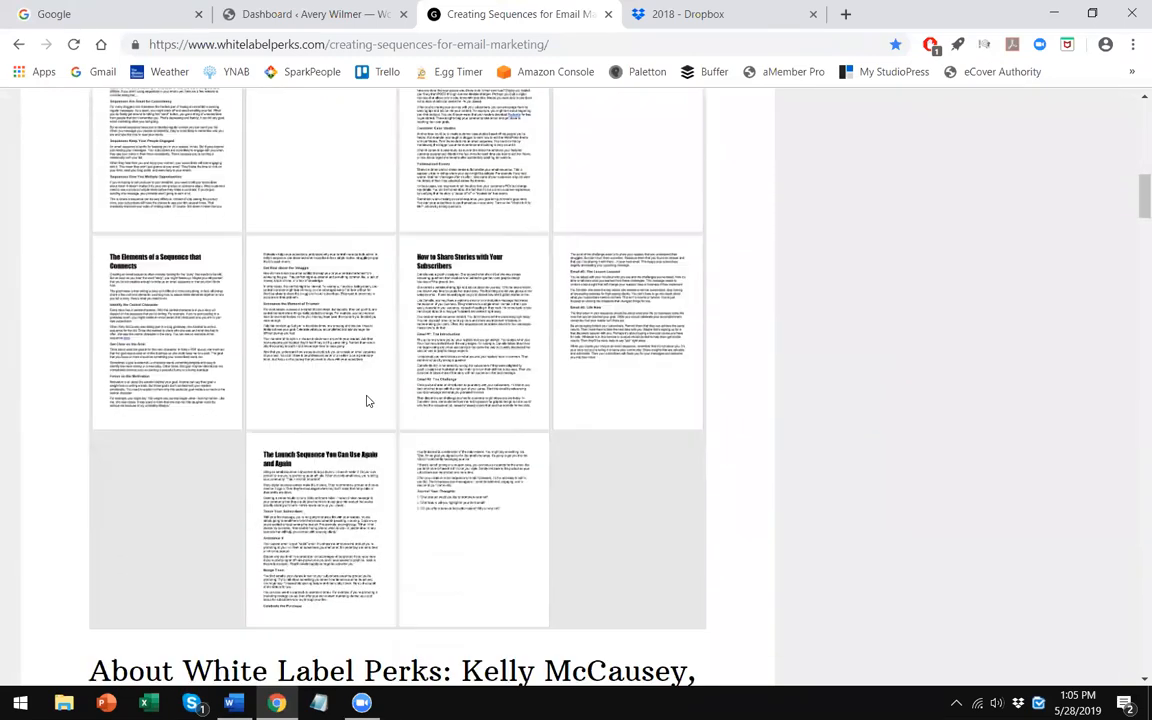
- Examine the about section, social graphics, social blurbs and eBooklet previews further down the product page
scroll(368, 401, up, 1)
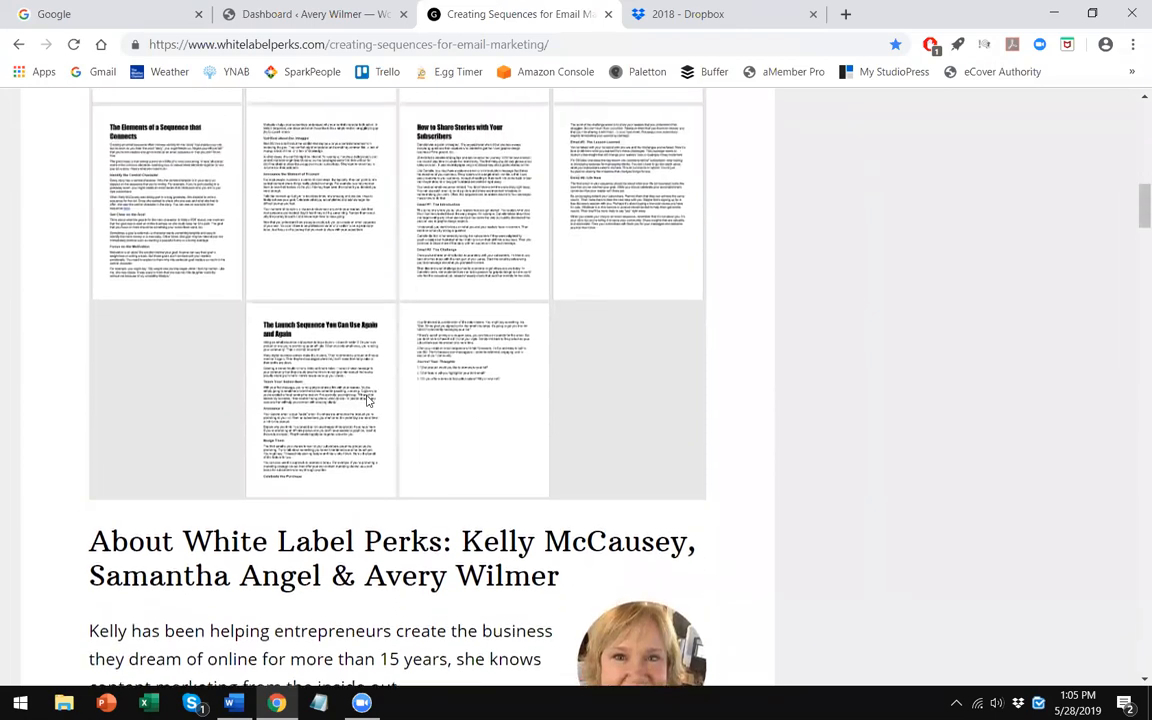
scroll(363, 406, down, 2)
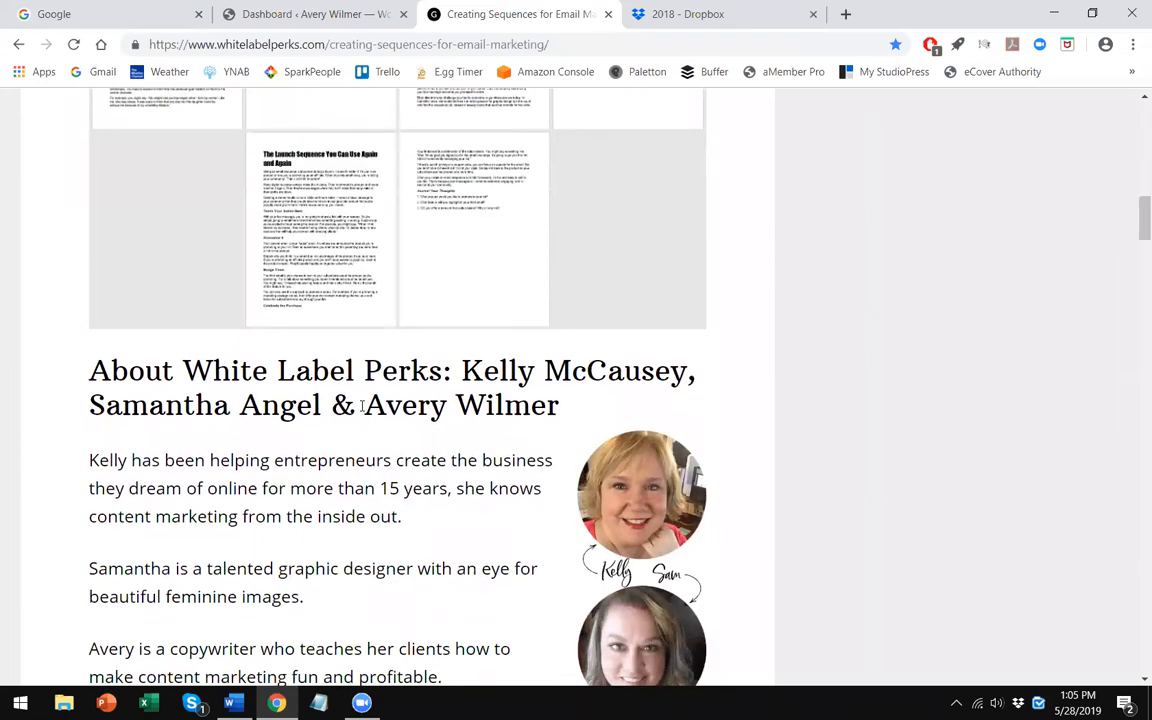
scroll(361, 406, down, 2)
scroll(356, 425, down, 2)
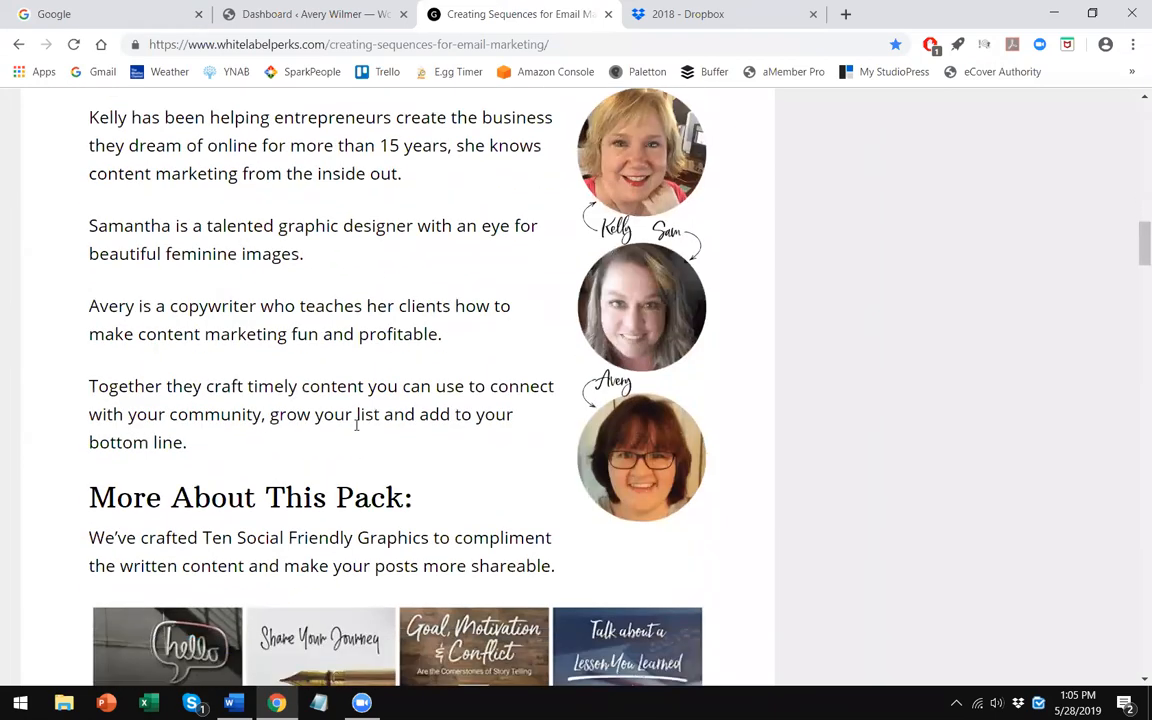
scroll(356, 425, down, 1)
scroll(361, 399, down, 5)
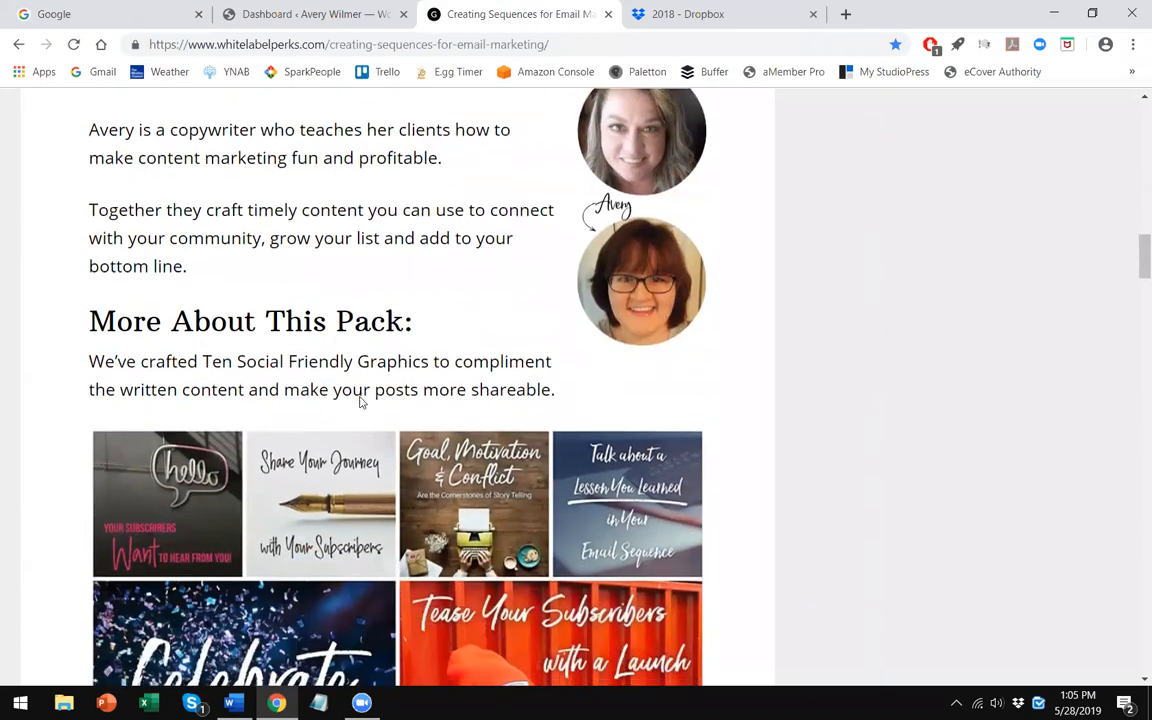
scroll(361, 402, down, 12)
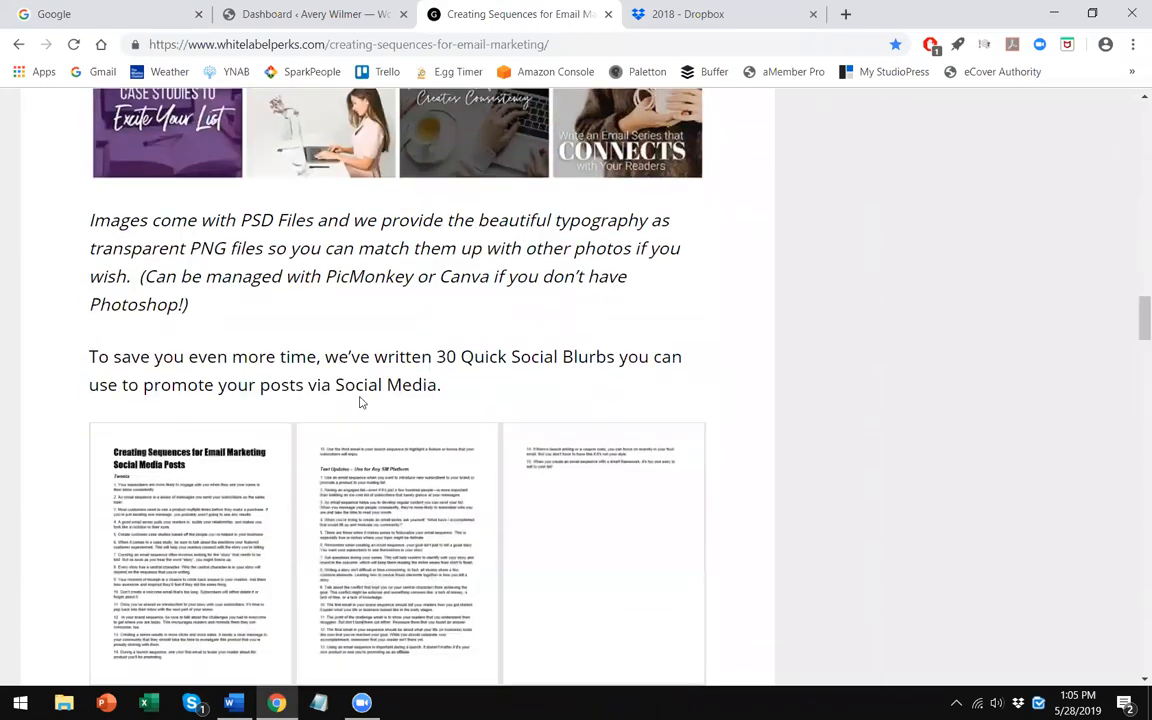
scroll(363, 388, down, 7)
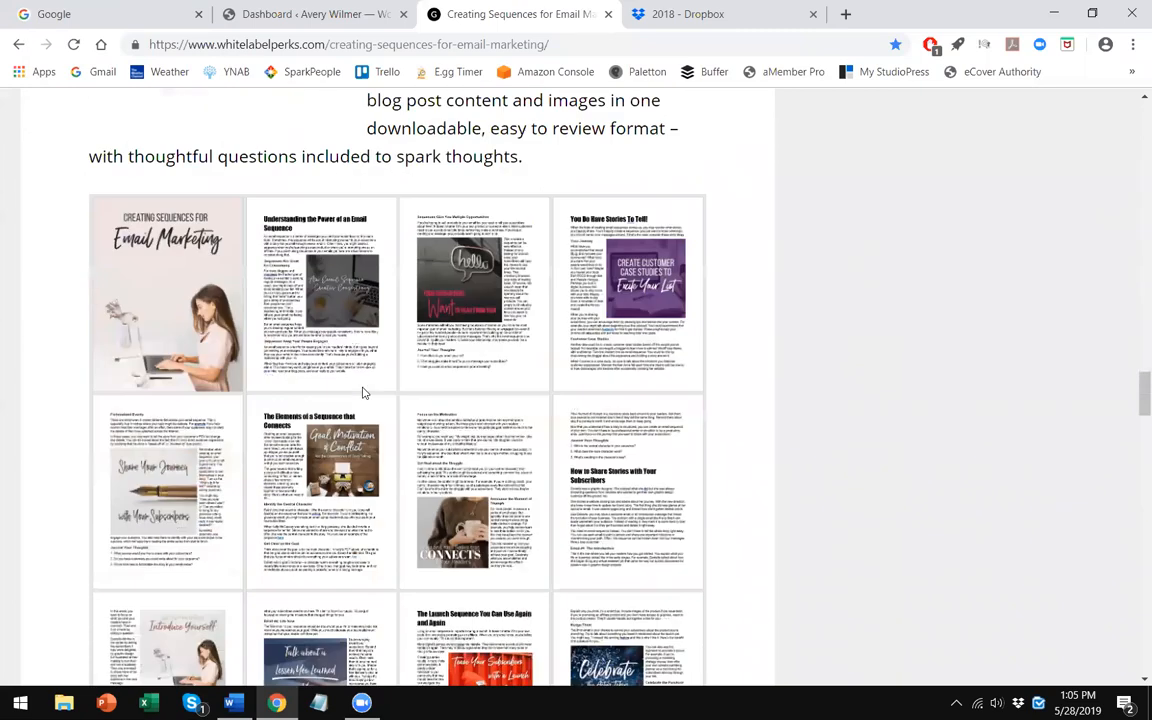
scroll(351, 414, down, 1)
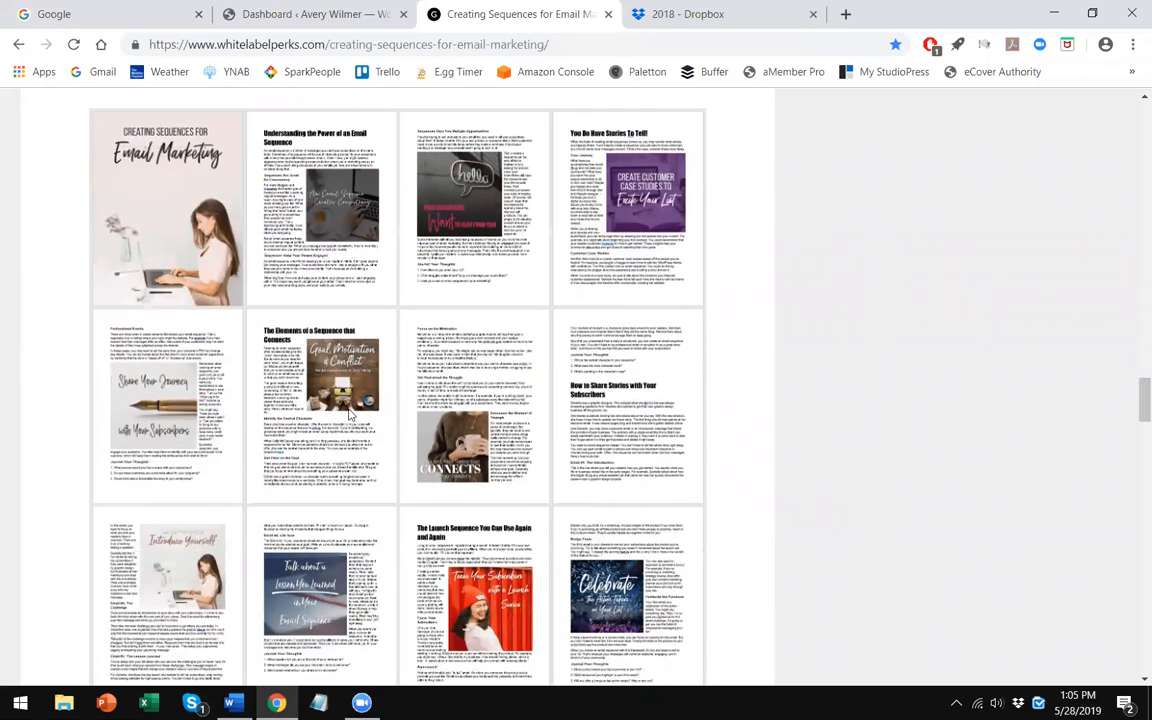
scroll(350, 413, up, 1)
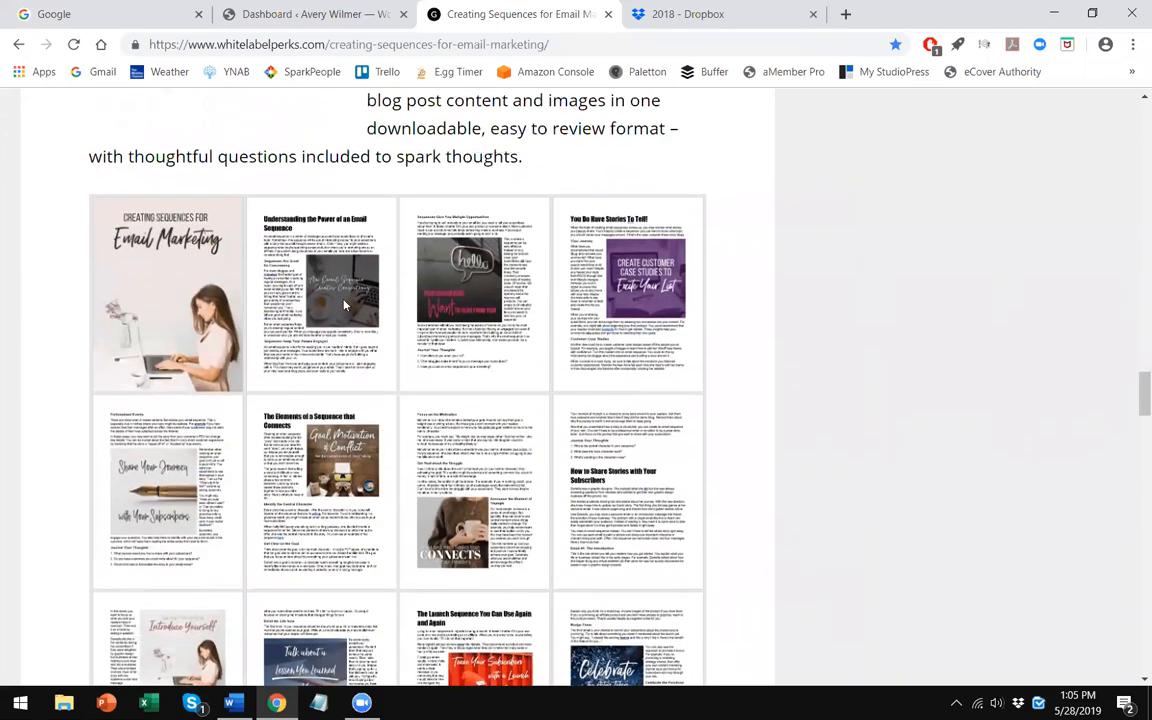
scroll(567, 443, down, 1)
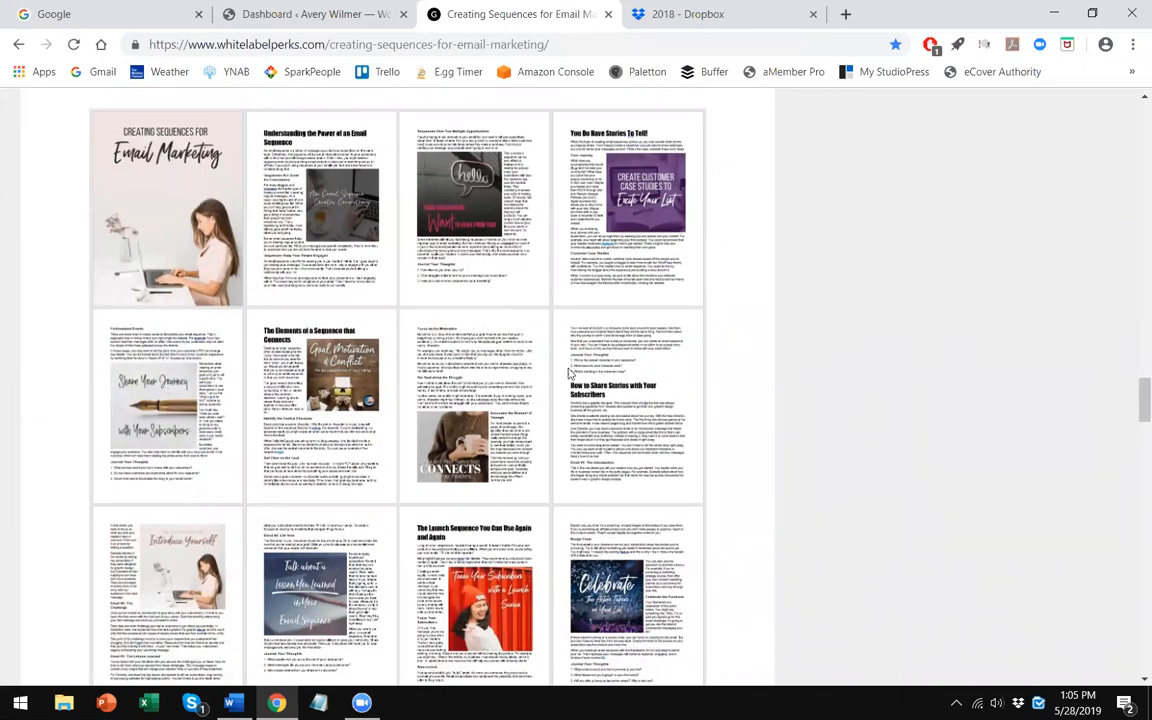
scroll(370, 410, down, 3)
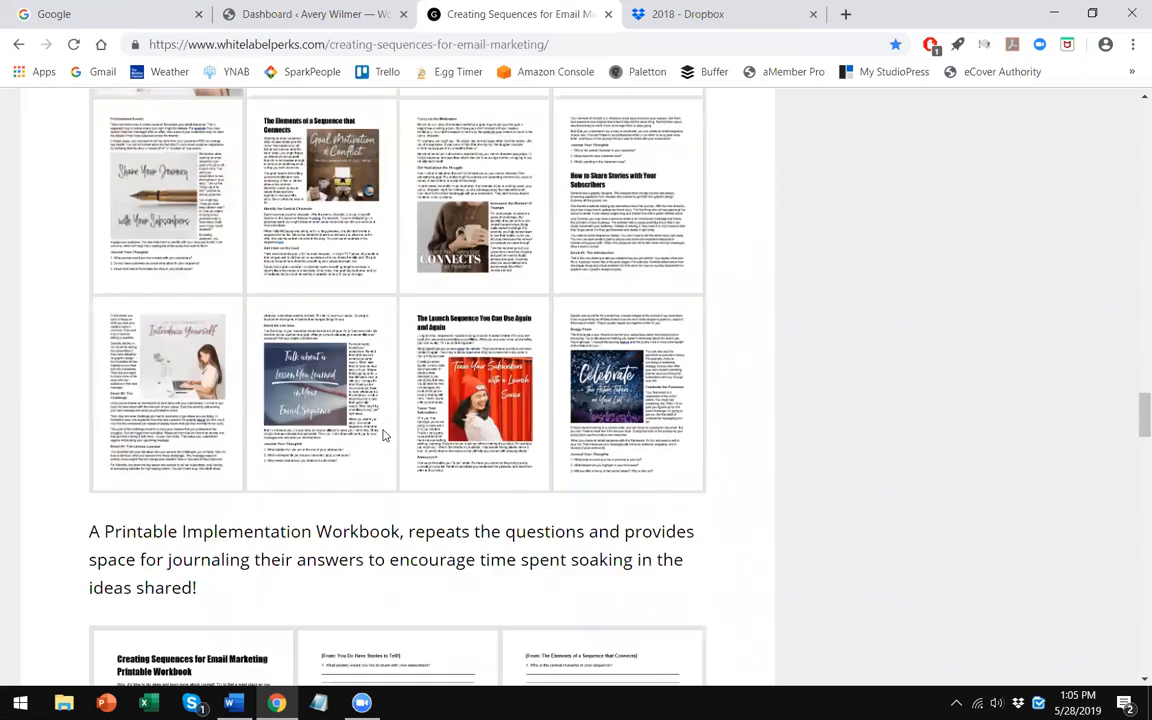
scroll(285, 400, up, 2)
scroll(325, 495, up, 3)
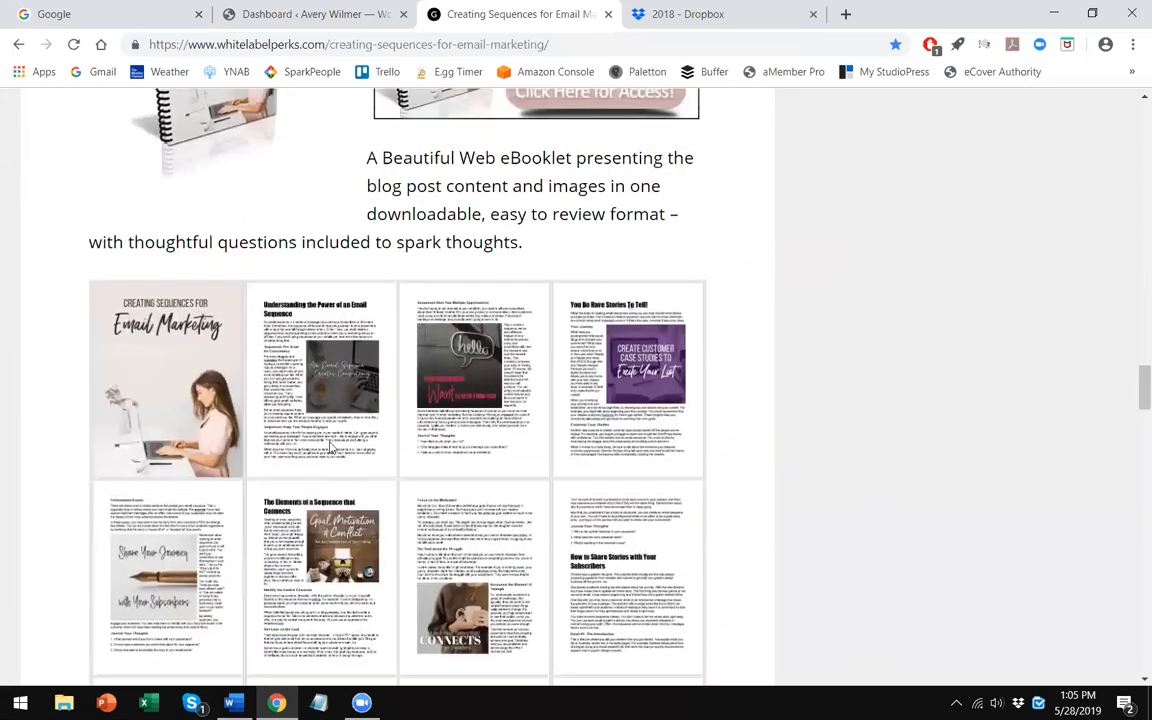
- Switch to the Dropbox tab and browse up through the 2018 folder's package folders
click(738, 18)
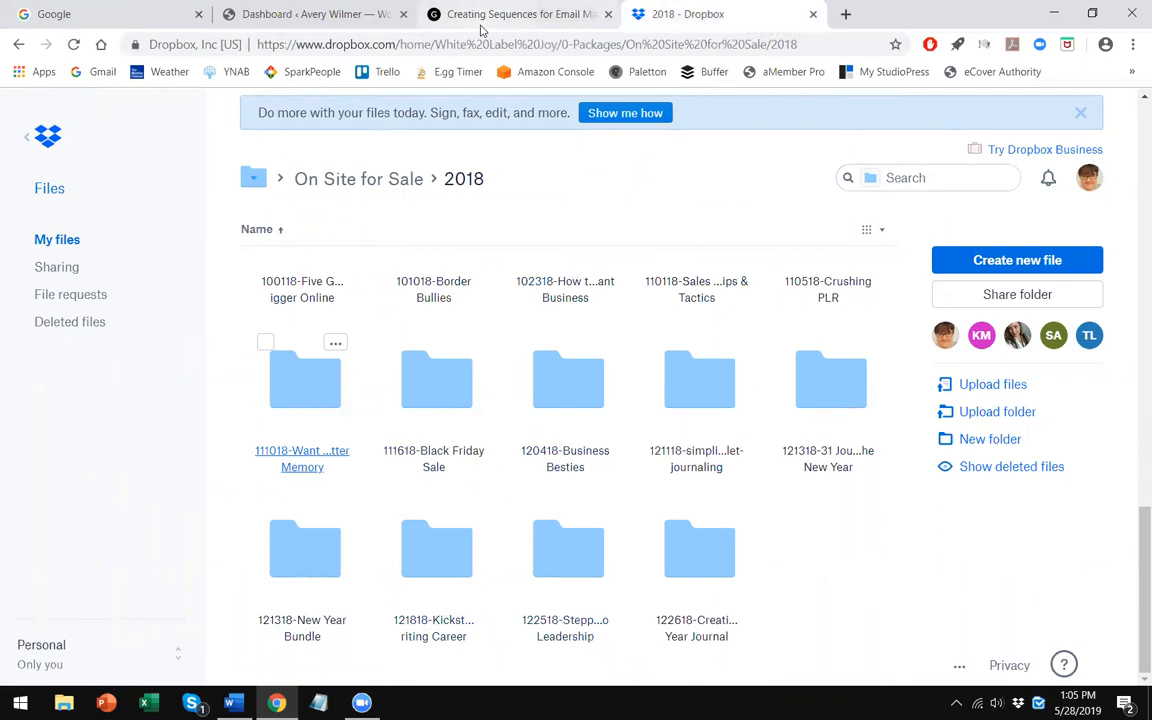
scroll(535, 431, up, 1)
scroll(535, 431, up, 8)
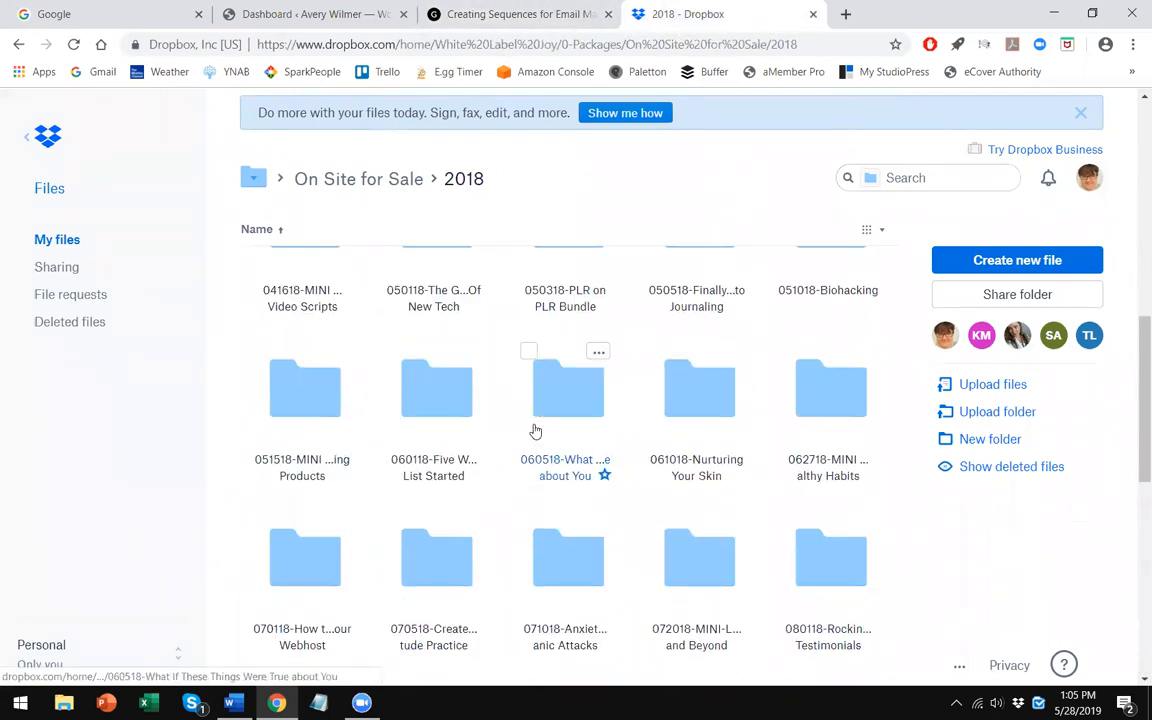
scroll(470, 590, up, 2)
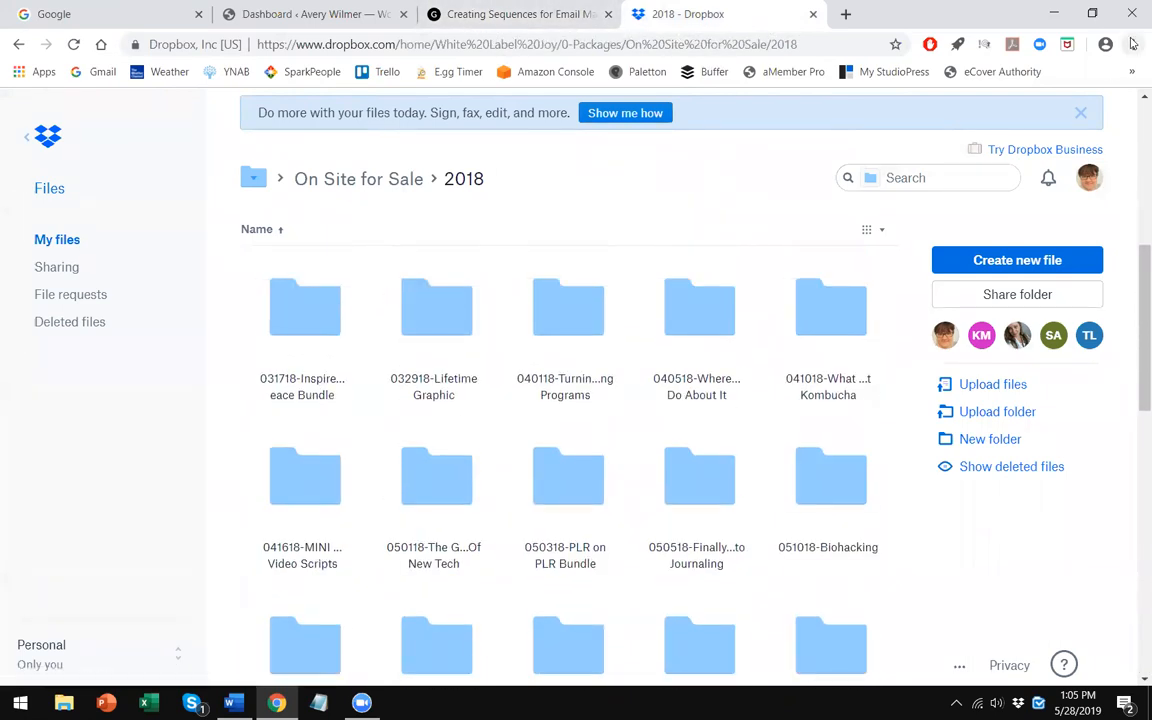
- Search the 2018 folder page for "create", then go back up to the On Site for Sale folder
click(1133, 44)
click(965, 275)
text(create)
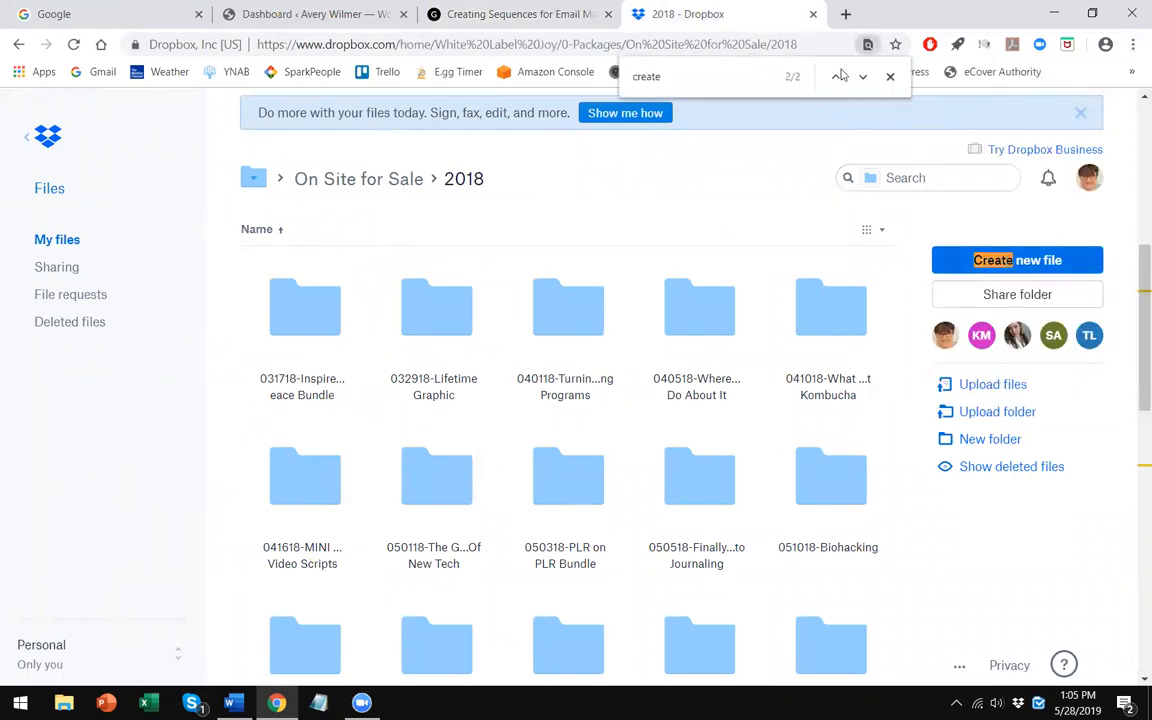
click(890, 76)
click(396, 188)
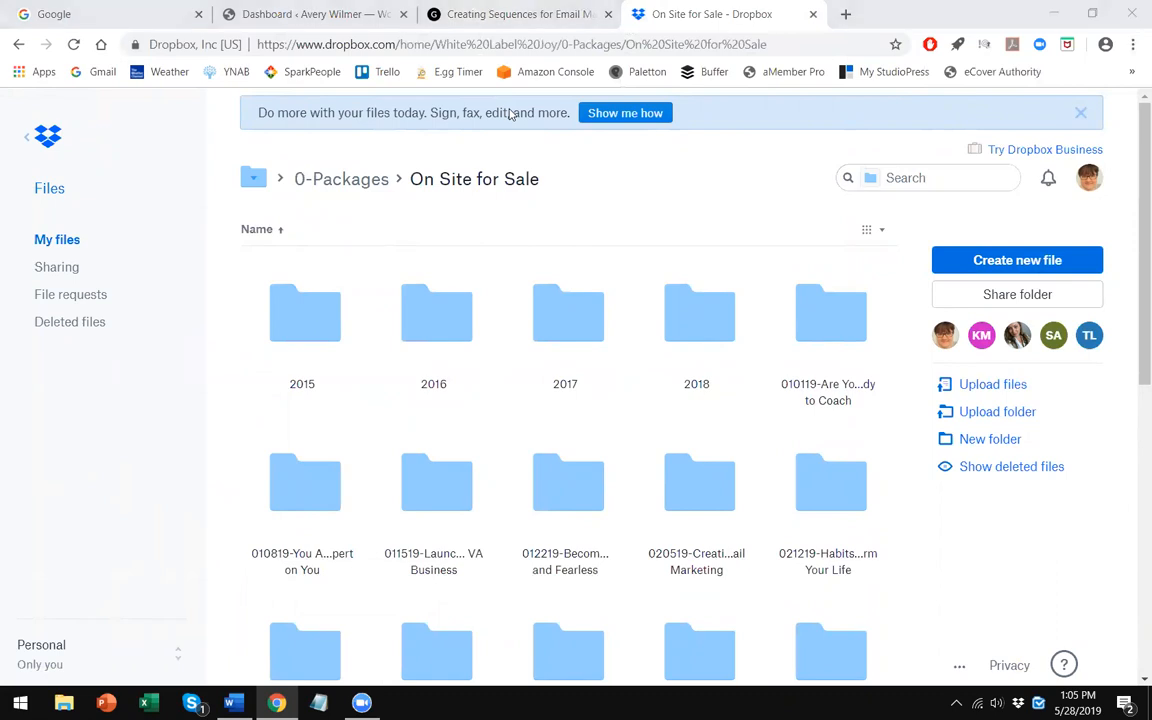
- Switch to the product page tab and scroll through its social blurbs and eBooklet previews
click(515, 14)
scroll(1133, 295, up, 15)
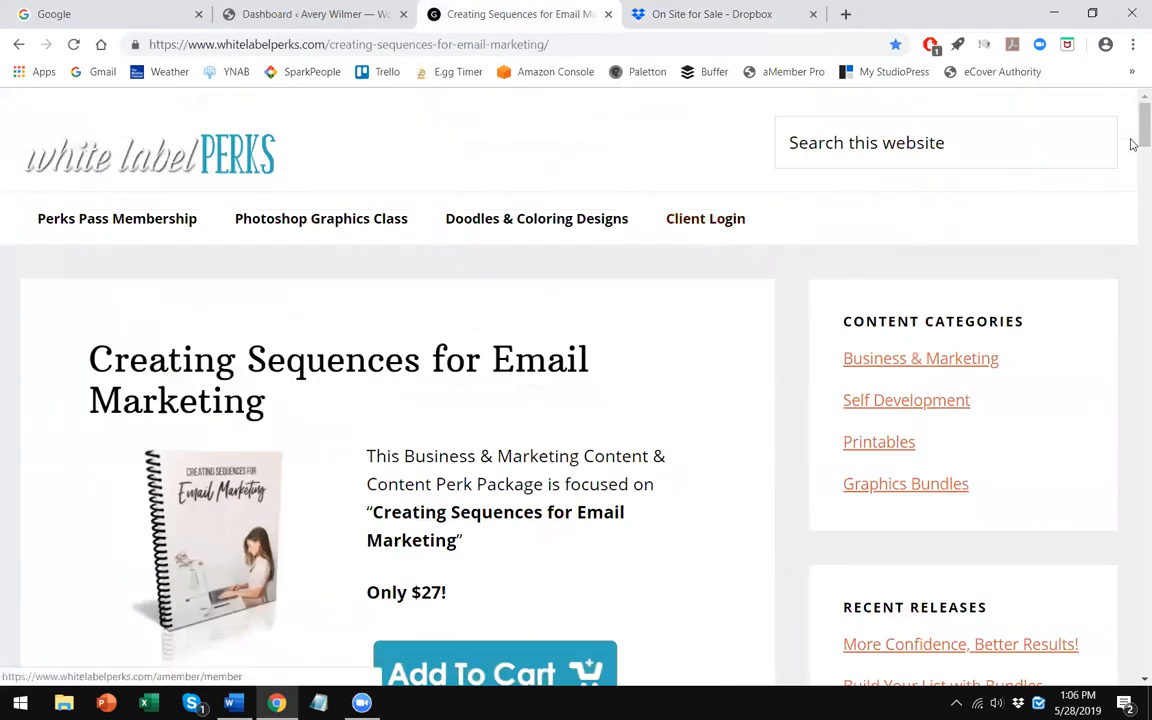
scroll(1131, 211, down, 20)
scroll(1136, 310, down, 3)
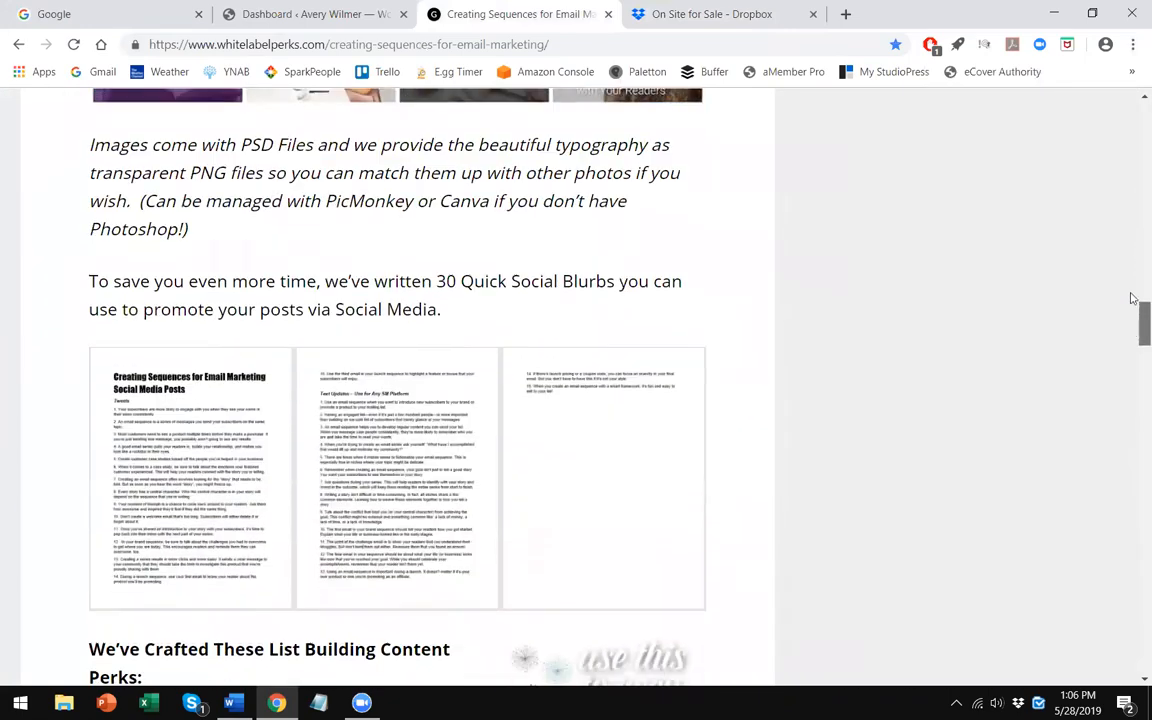
scroll(1139, 298, up, 6)
scroll(1132, 380, down, 6)
scroll(1133, 402, down, 8)
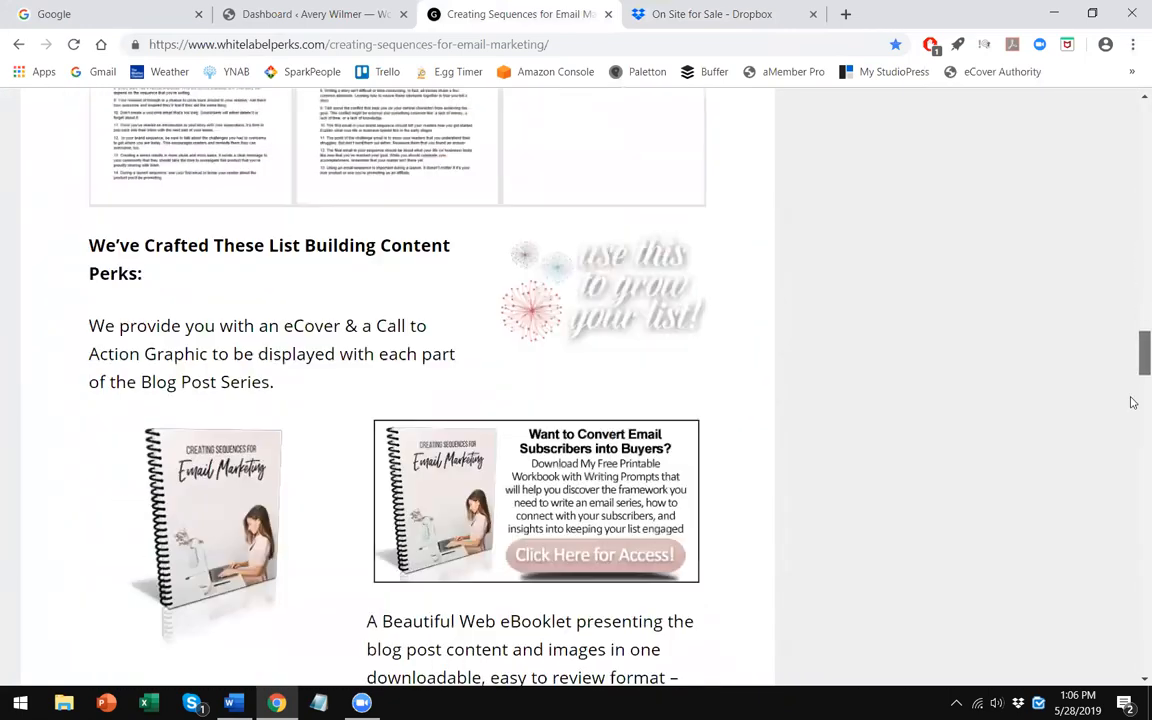
scroll(655, 378, down, 2)
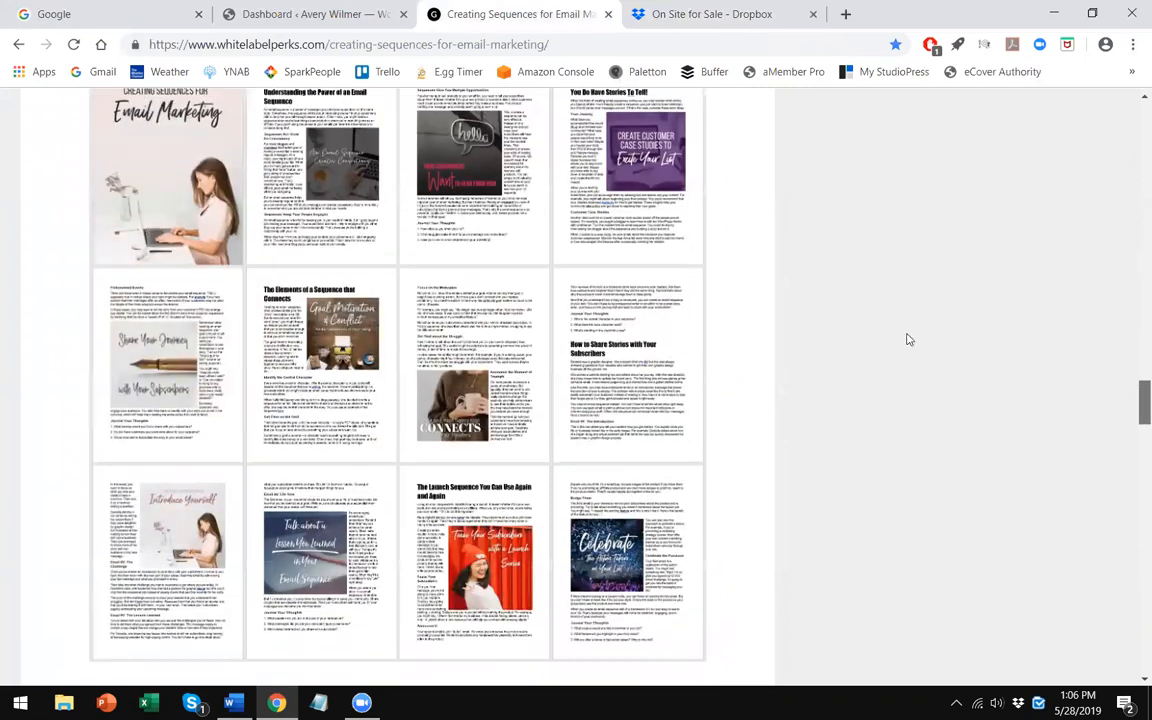
- Return to Dropbox and open the 020519-Creating Sequences for Email Marketing folder
key(ctrl+Tab)
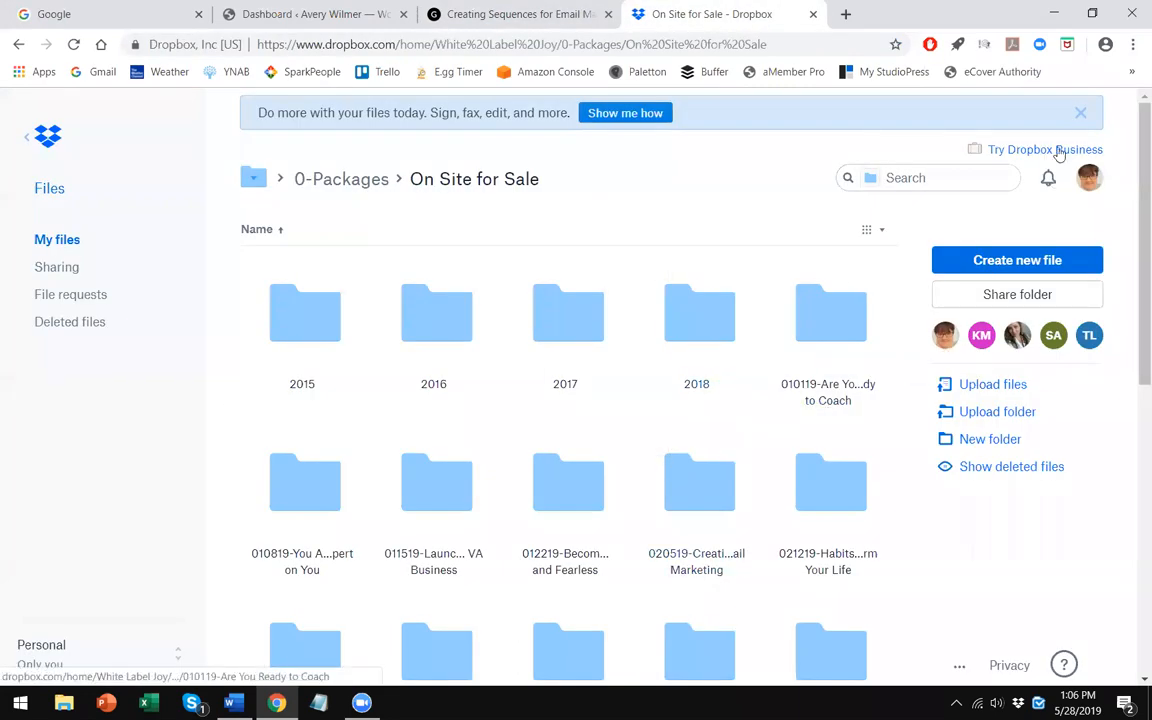
click(1133, 44)
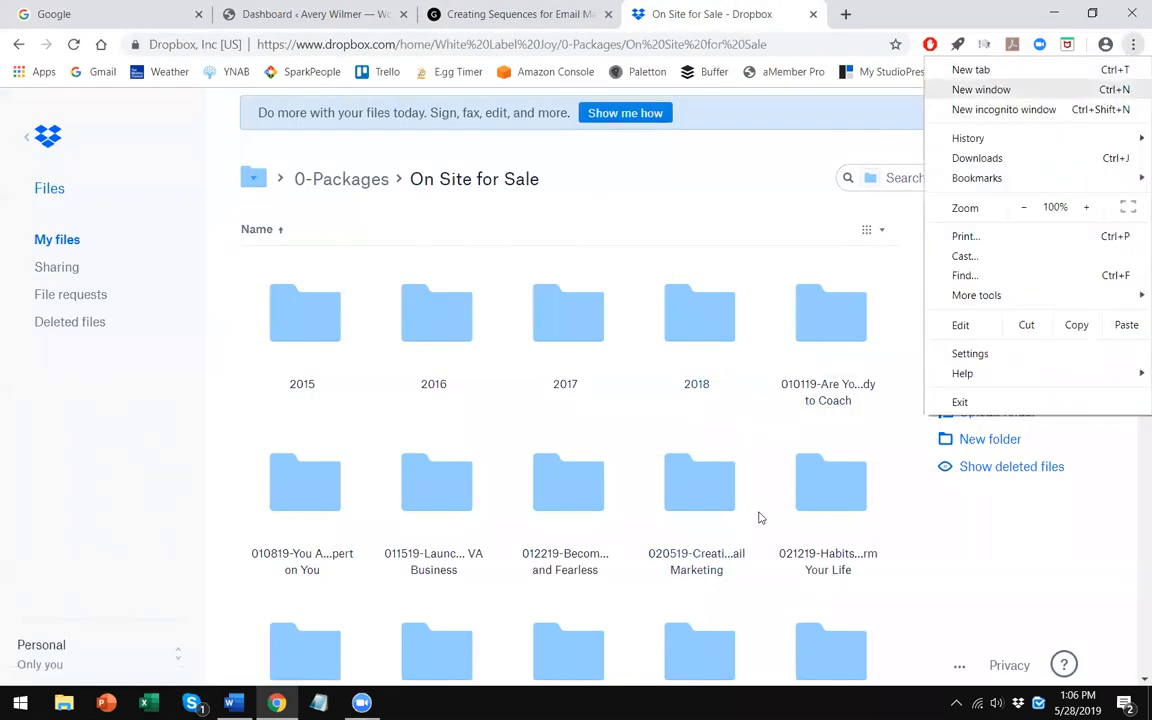
click(697, 488)
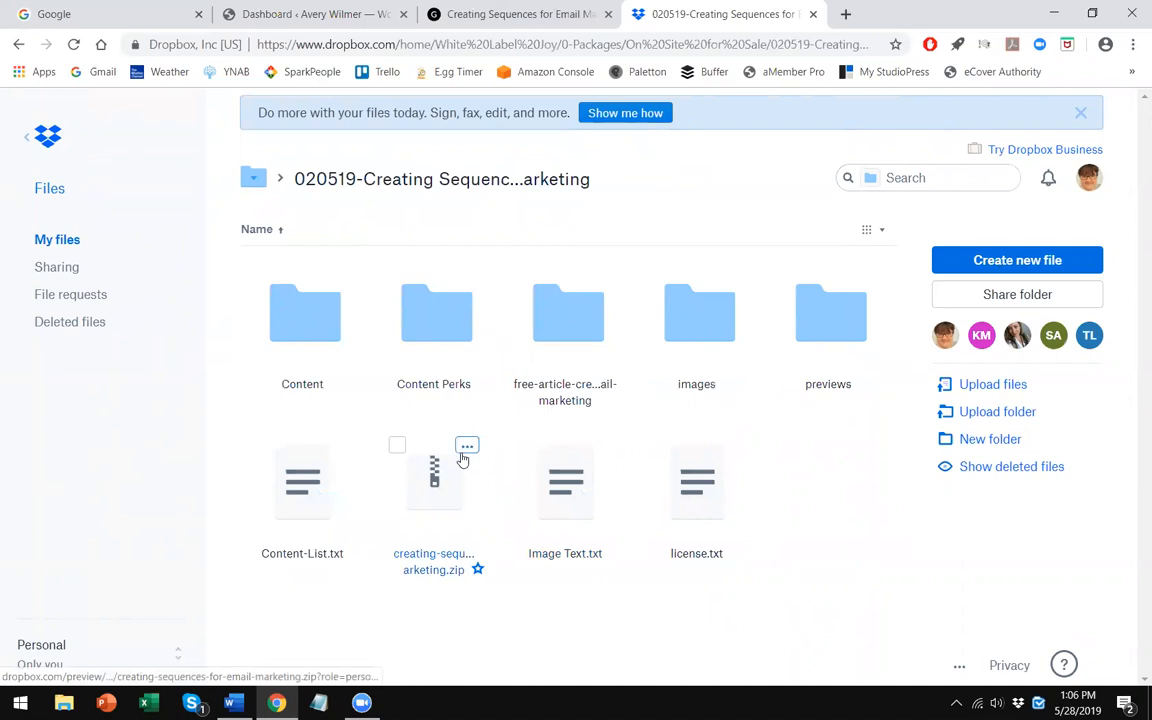
- Download the creating-sequences-for-email-marketing.zip file, saving it to the Desktop
click(465, 452)
click(594, 370)
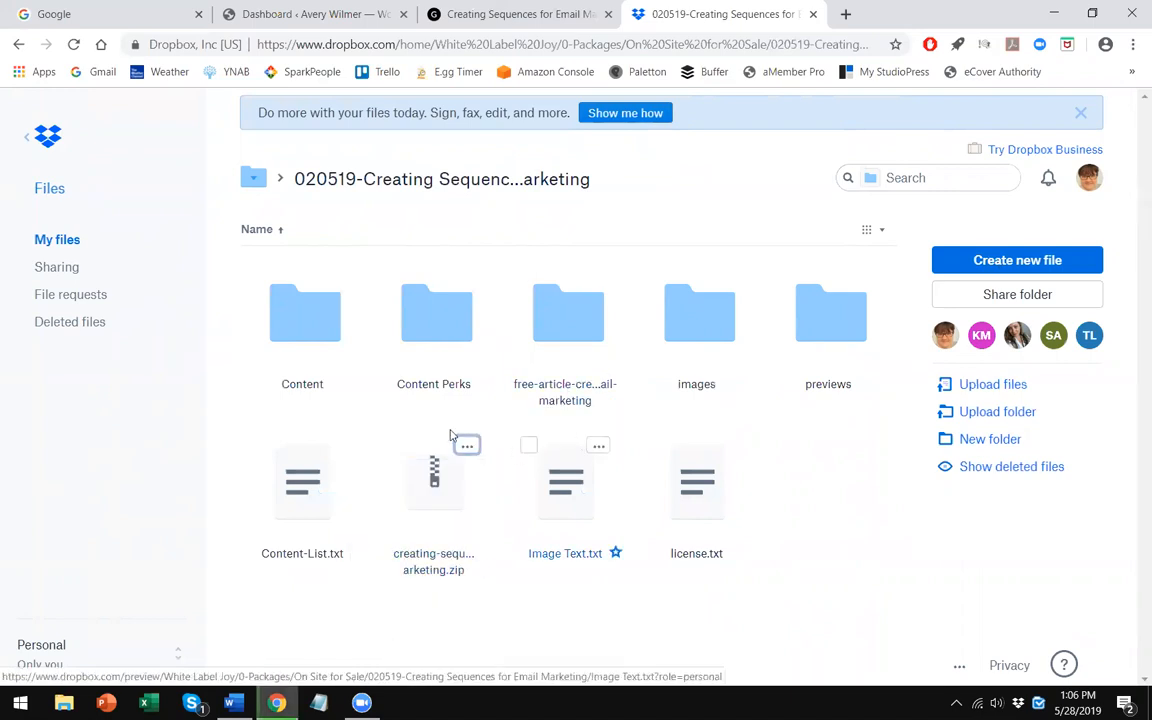
click(69, 348)
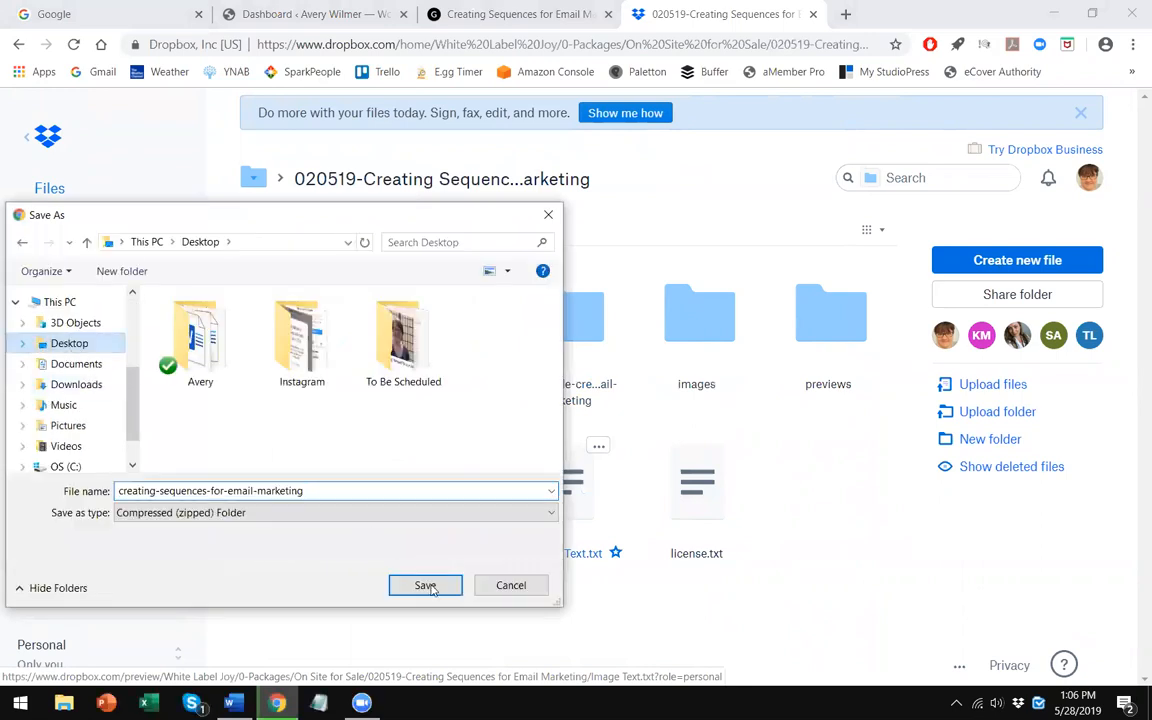
click(445, 589)
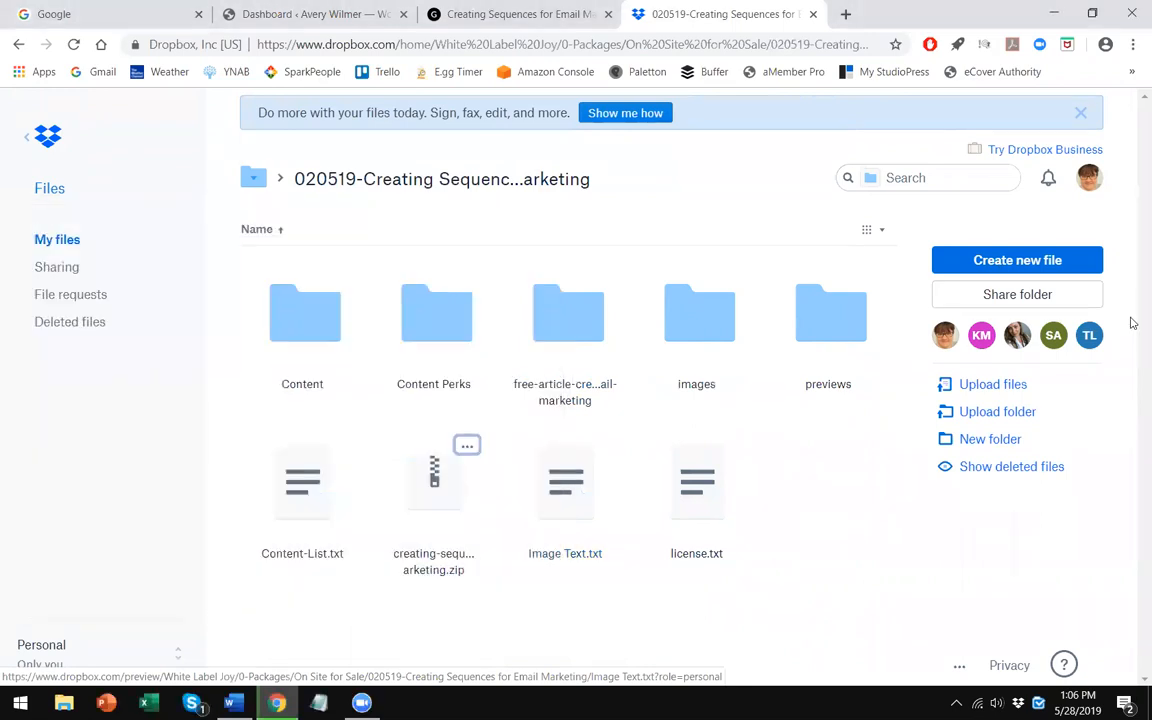
- Minimize the browser, move the downloading file's icon lower on the desktop, and reopen the browser
click(1054, 12)
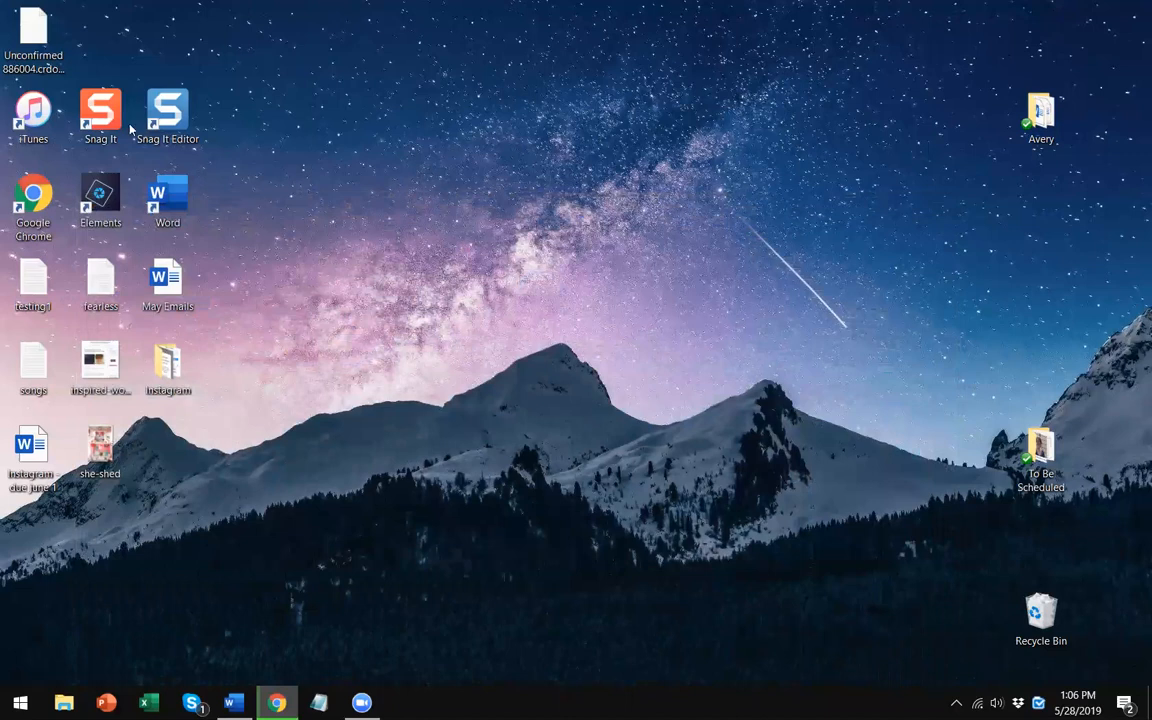
drag(35, 40, 200, 470)
click(380, 527)
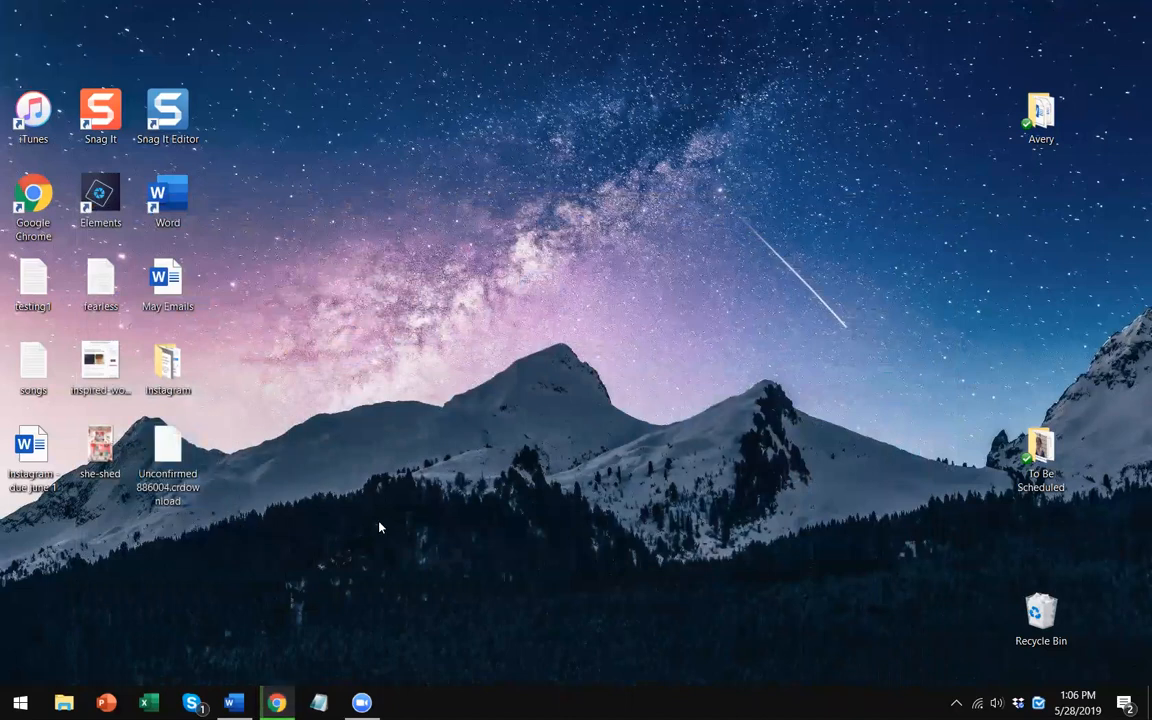
click(277, 703)
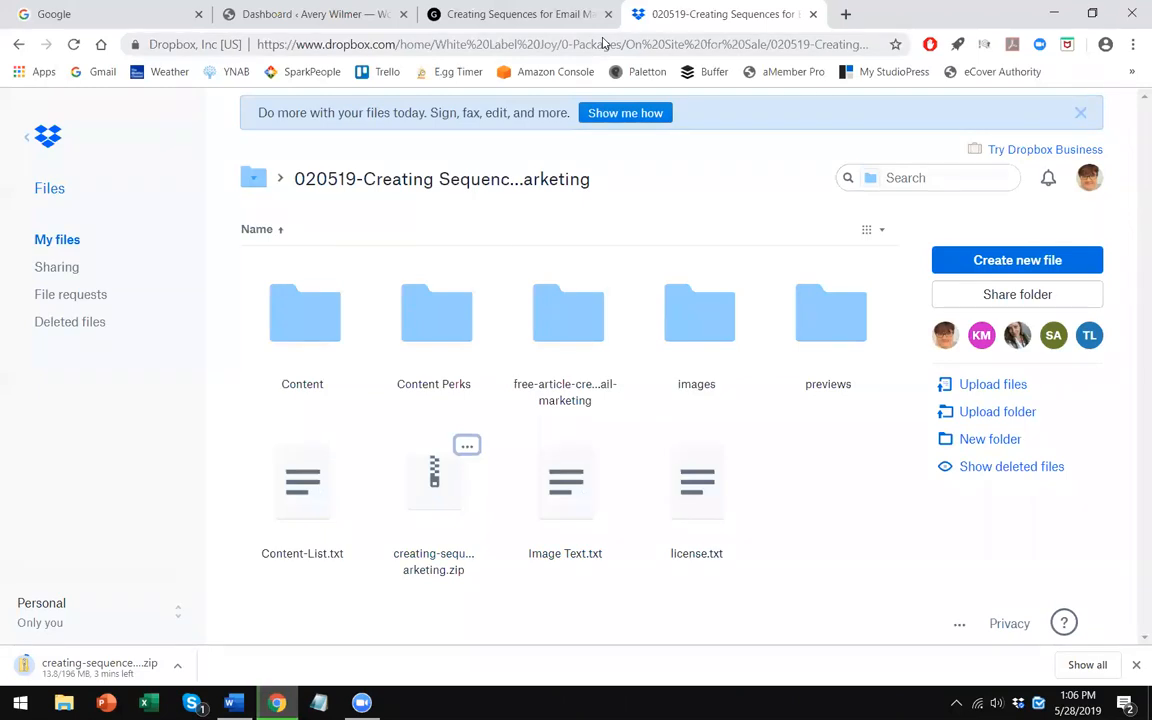
- Switch back to the product page, scroll up to the social graphics, and dismiss the notification
key(ctrl+shift+Tab)
scroll(415, 345, up, 5)
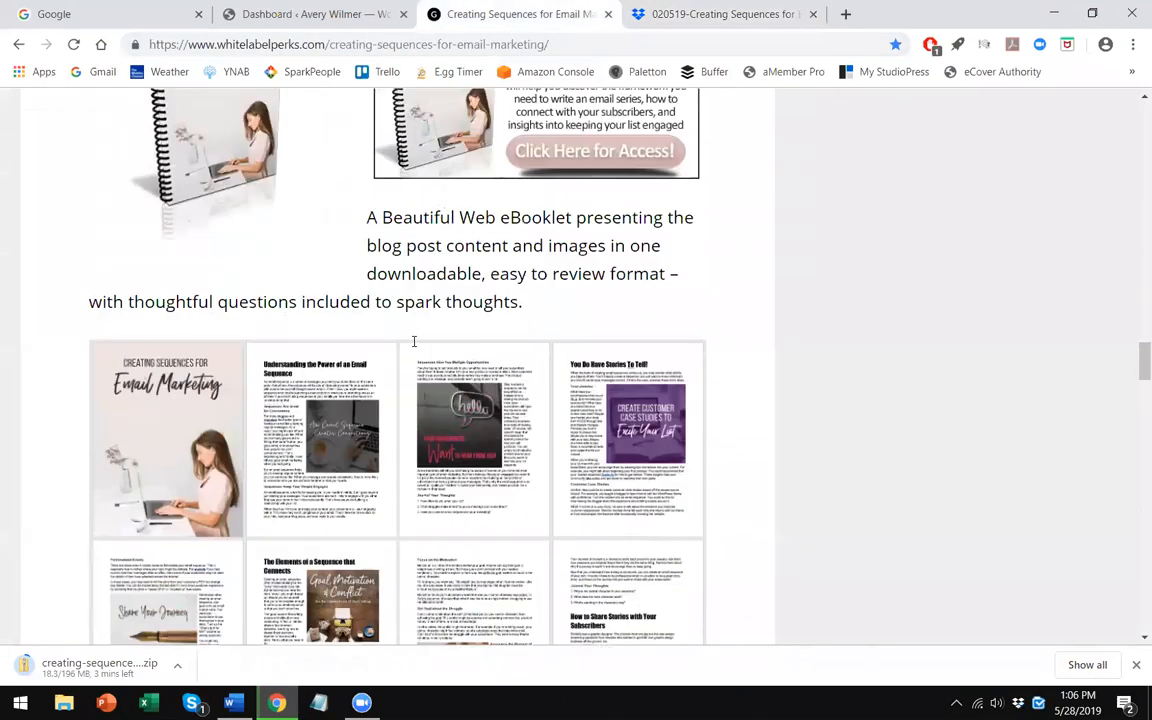
scroll(415, 345, up, 12)
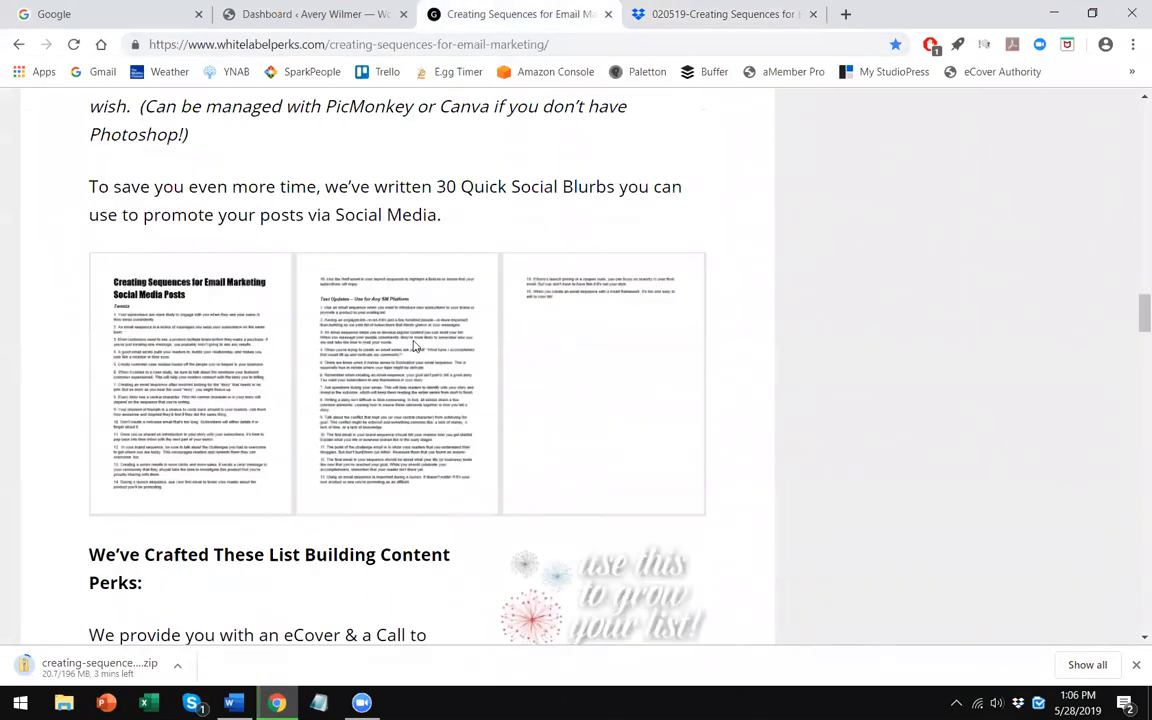
scroll(414, 342, up, 8)
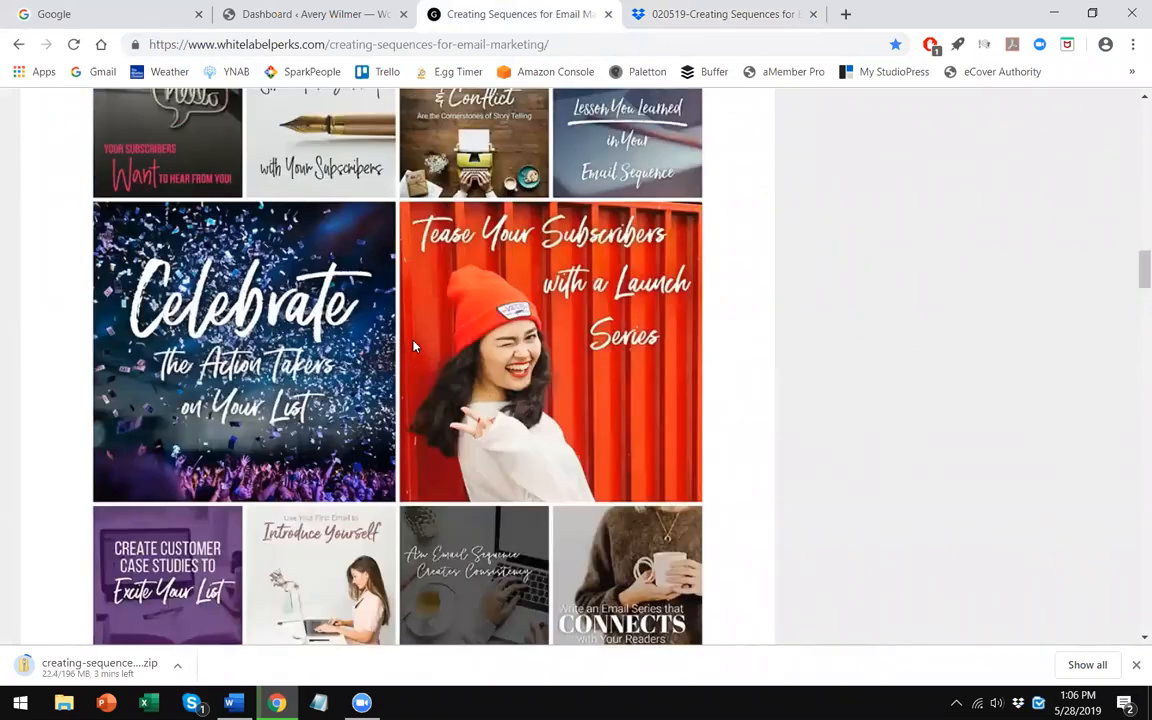
scroll(895, 383, down, 2)
scroll(897, 383, up, 1)
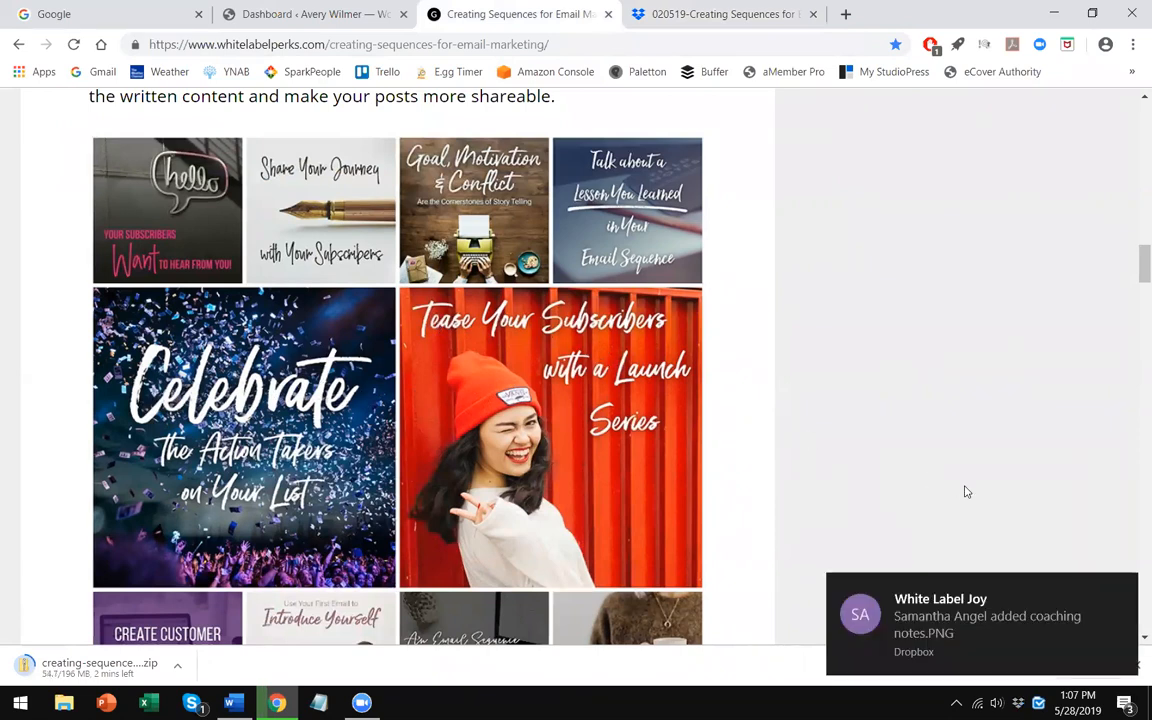
click(1125, 590)
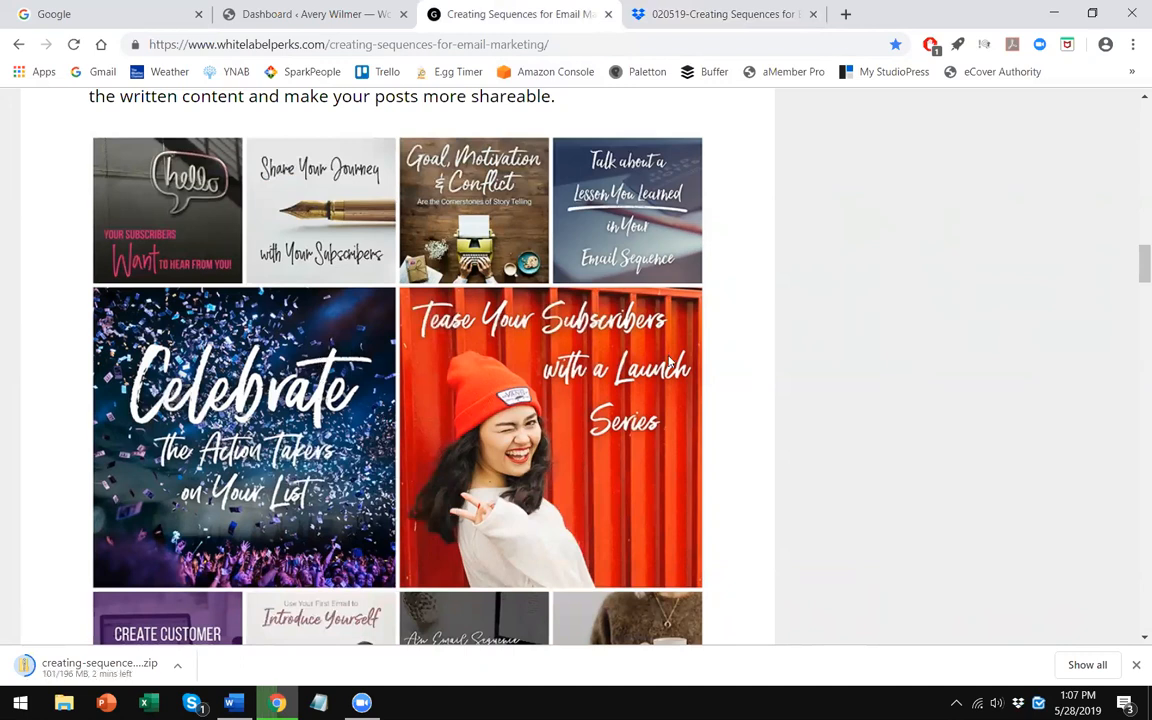
- Scroll through the social graphics, social blurbs and list building content perks sections of the product page
scroll(670, 362, down, 1)
scroll(600, 330, up, 1)
scroll(641, 406, down, 1)
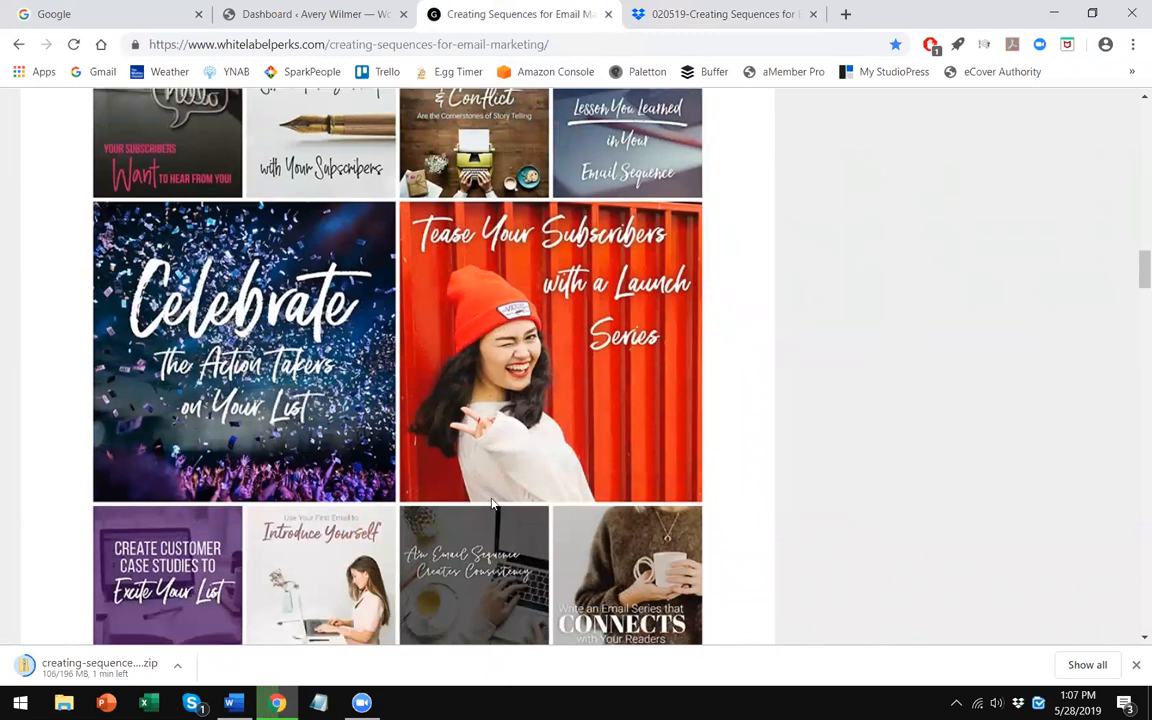
scroll(490, 503, down, 1)
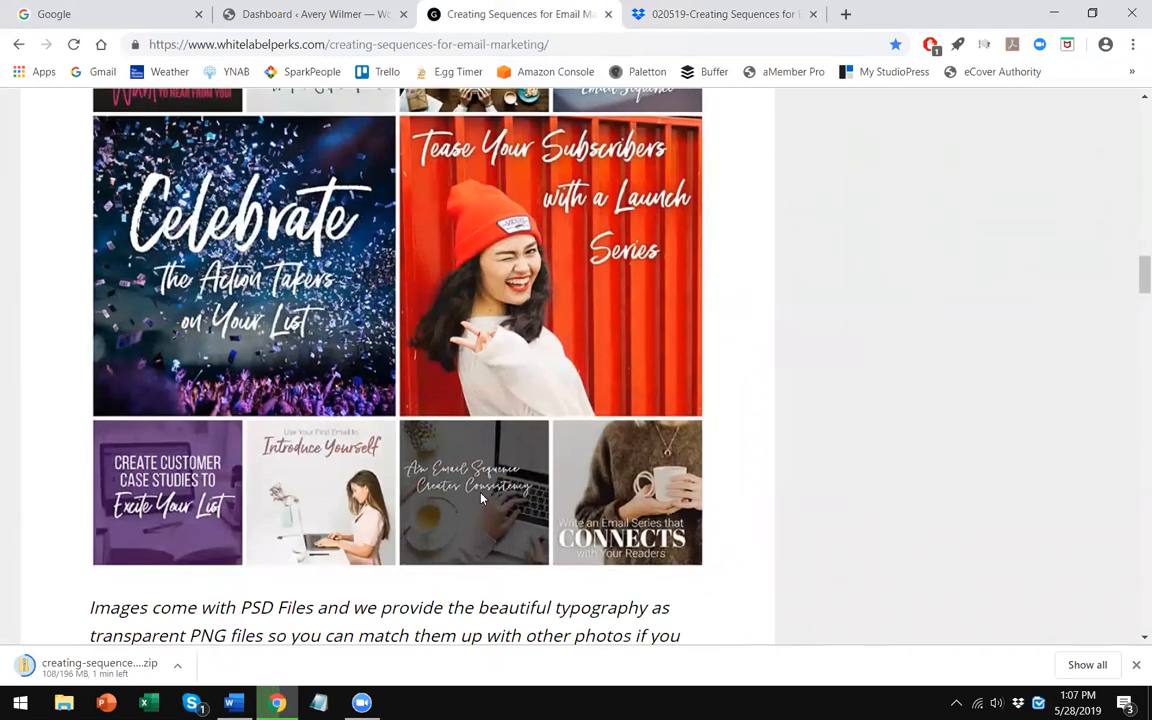
scroll(481, 497, down, 1)
scroll(481, 497, down, 2)
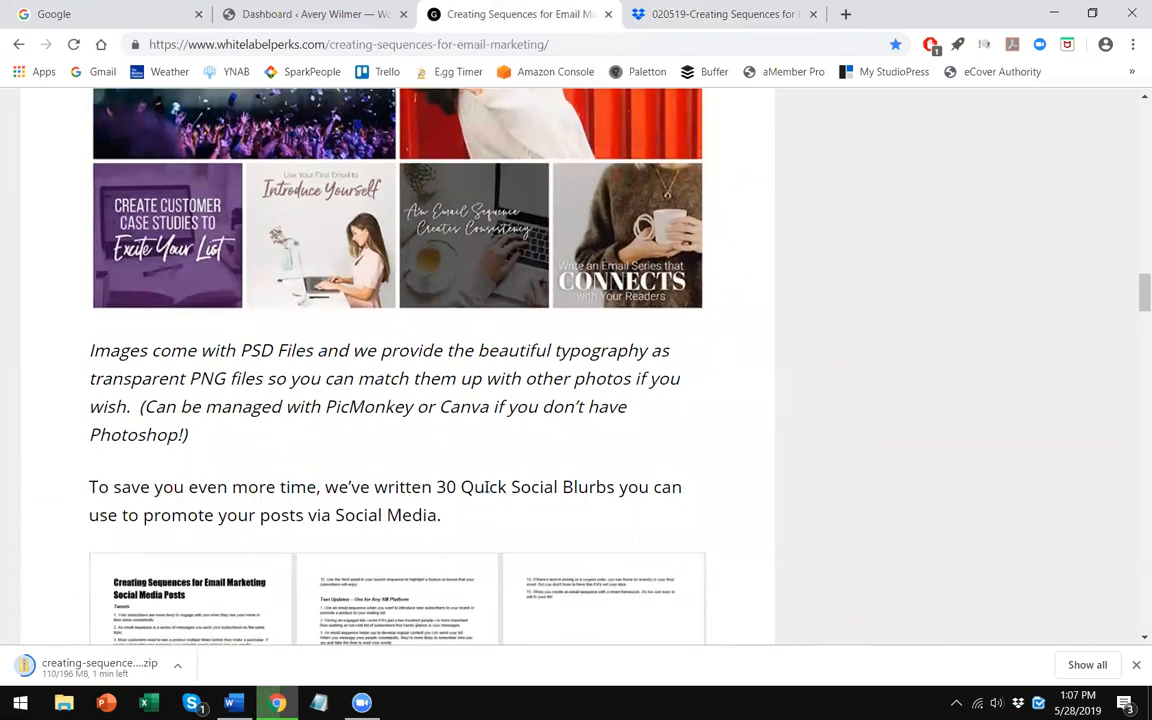
scroll(495, 445, down, 1)
scroll(600, 412, down, 2)
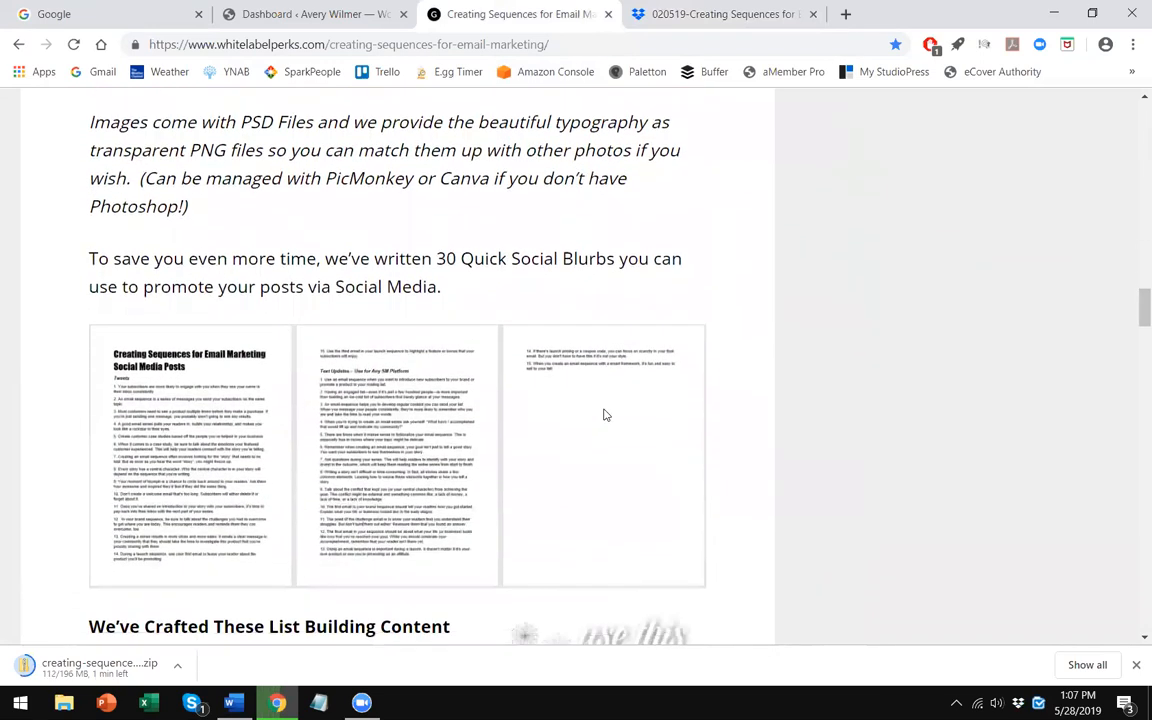
scroll(520, 358, down, 1)
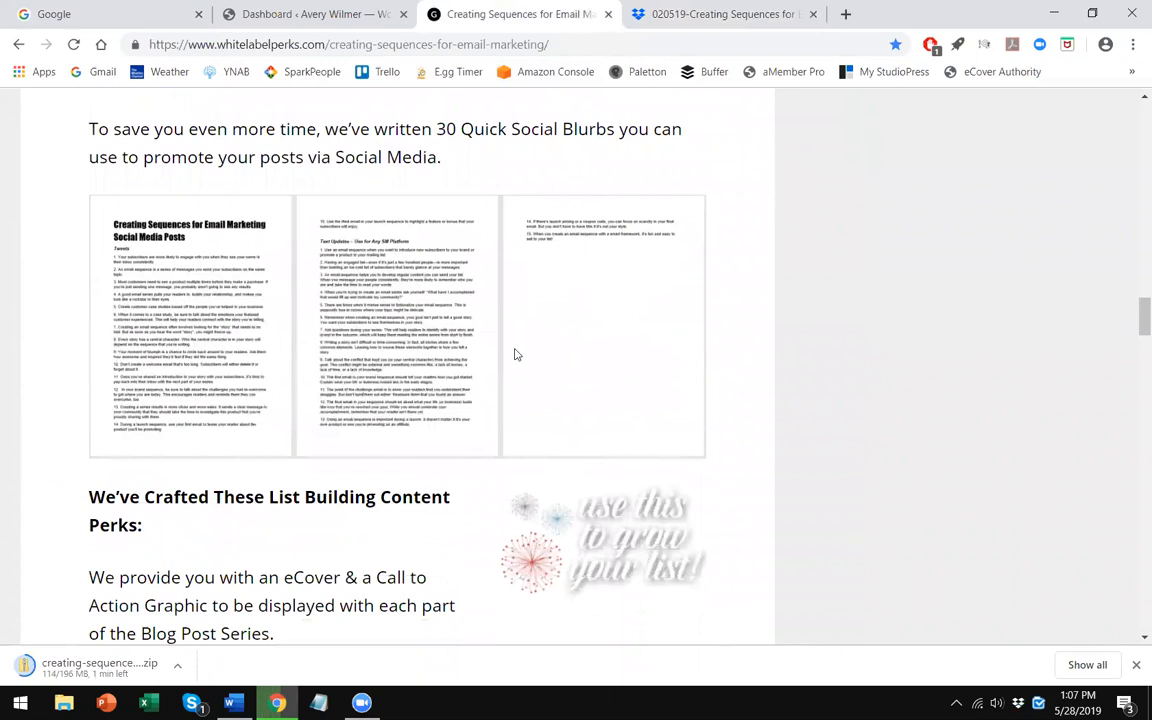
scroll(516, 354, up, 1)
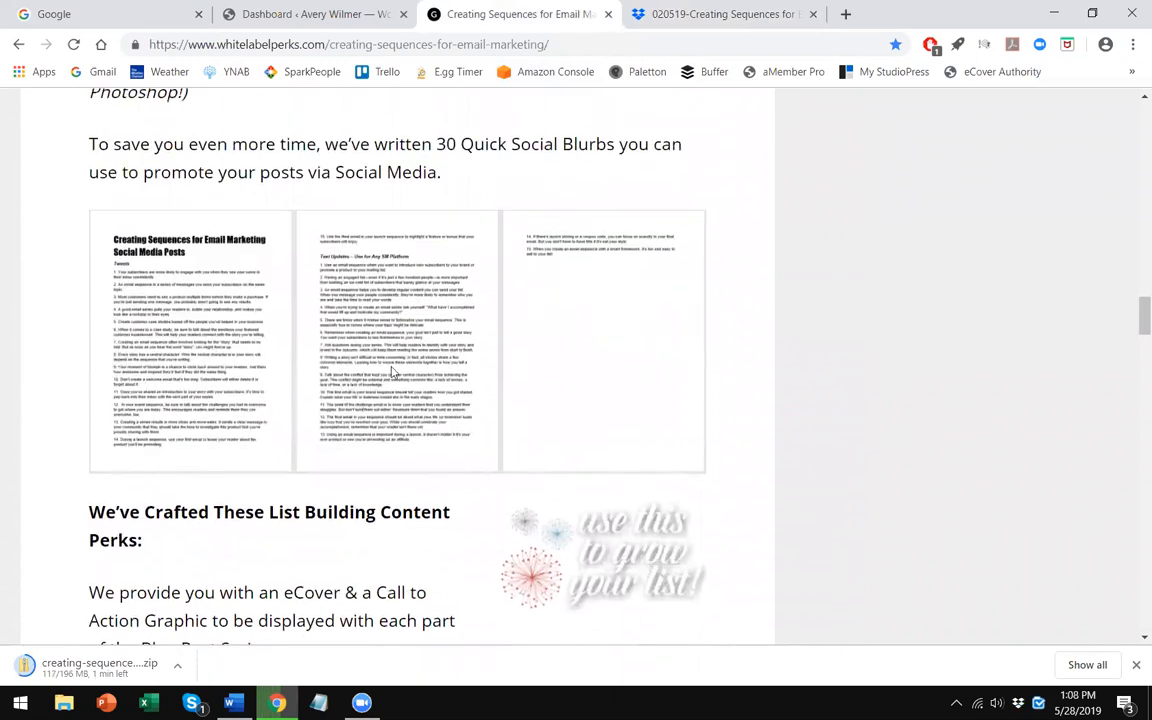
scroll(504, 321, down, 3)
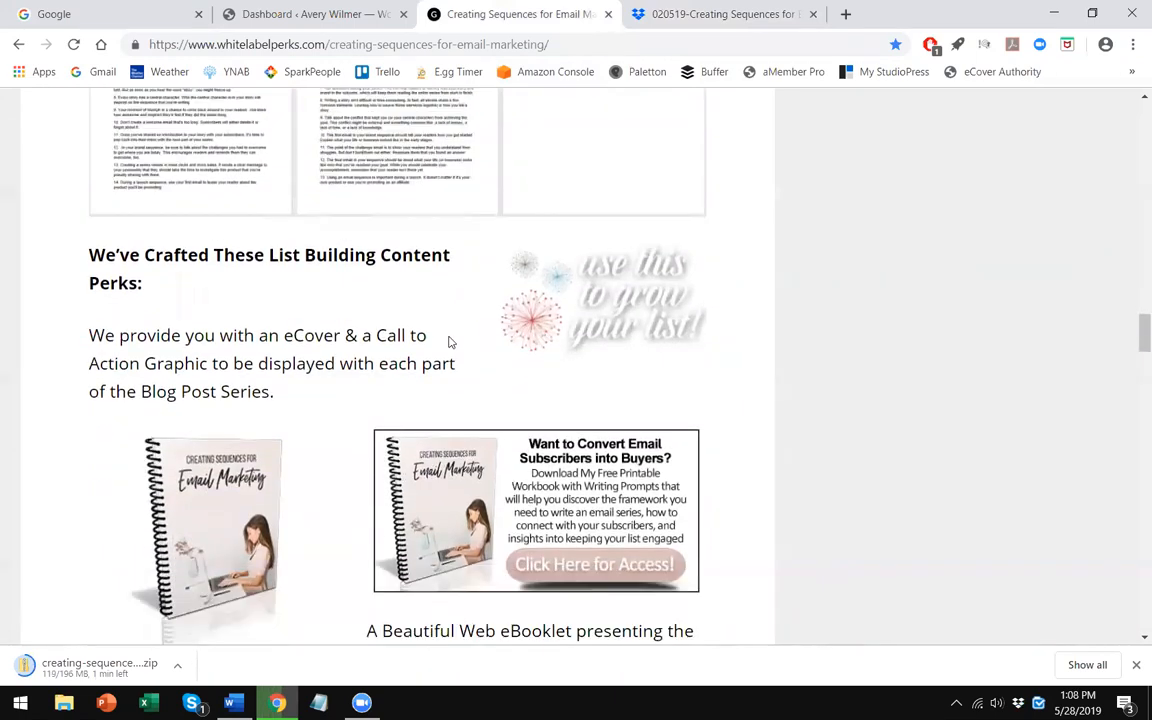
scroll(390, 302, down, 1)
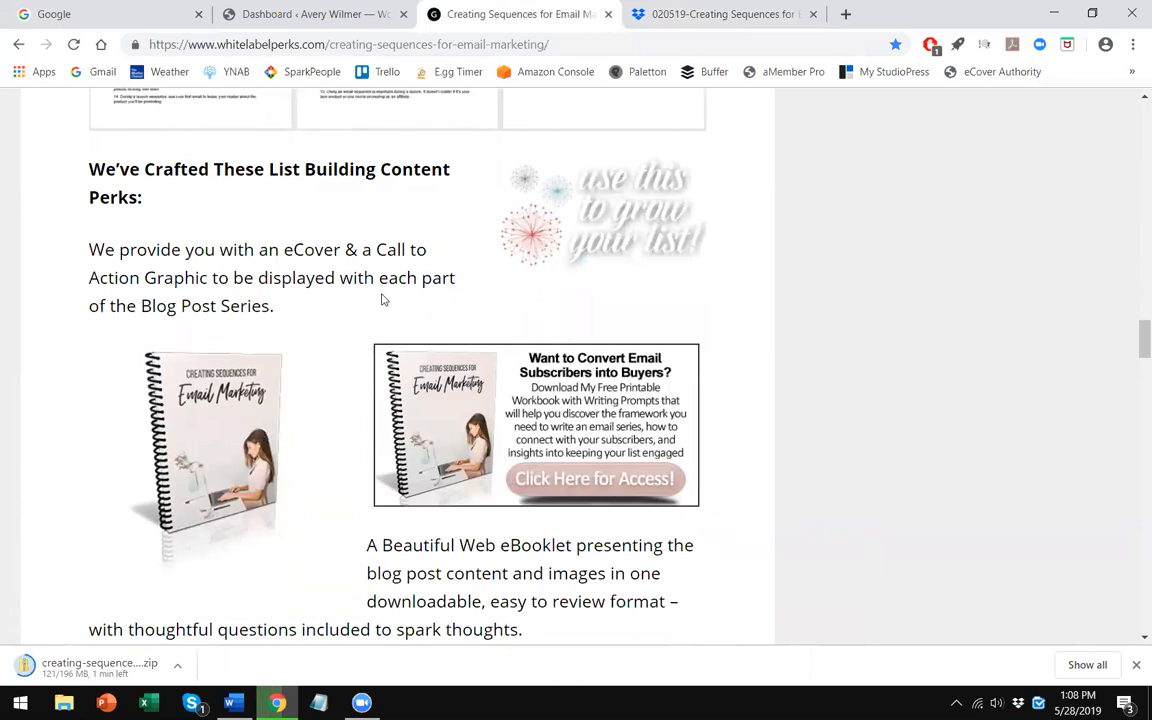
scroll(292, 333, down, 1)
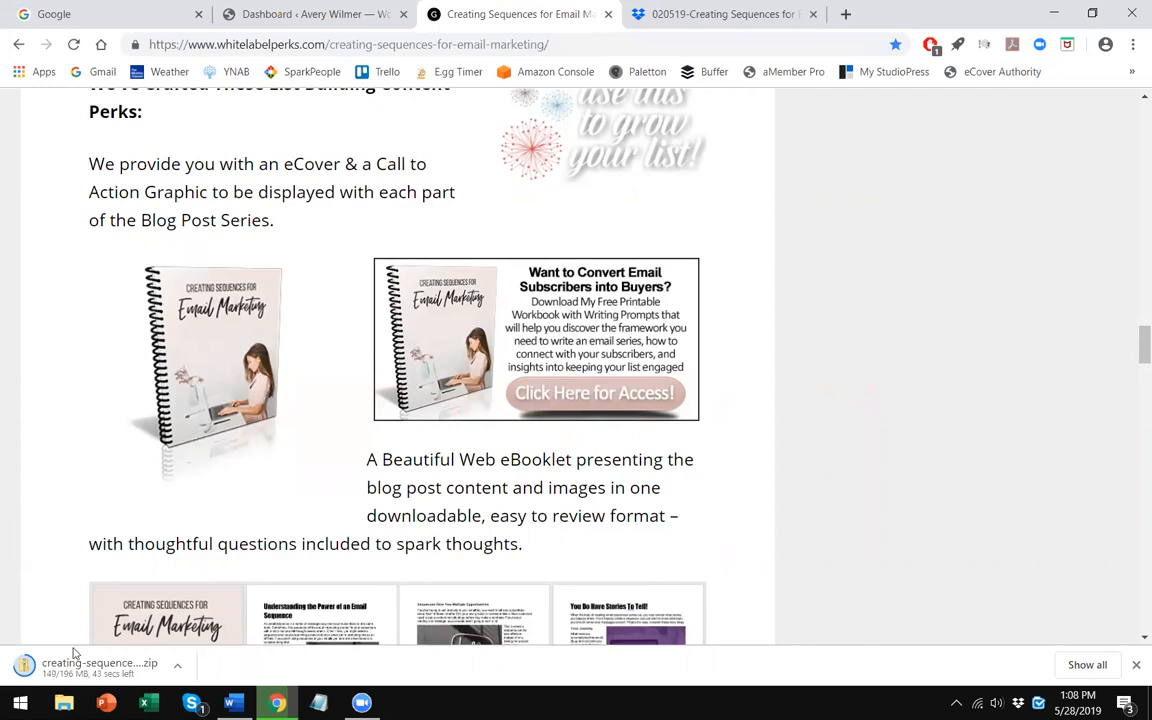
- Scroll through the web eBooklet previews and the printable implementation workbook section
scroll(519, 421, down, 1)
scroll(519, 421, down, 5)
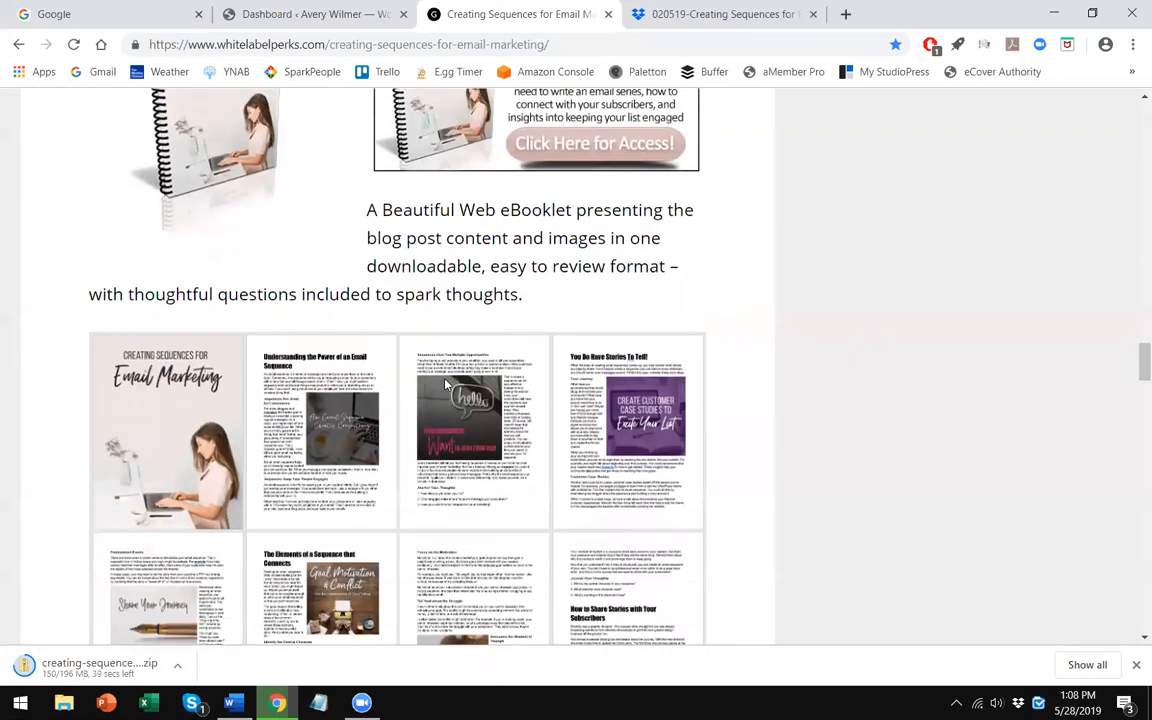
scroll(380, 391, down, 2)
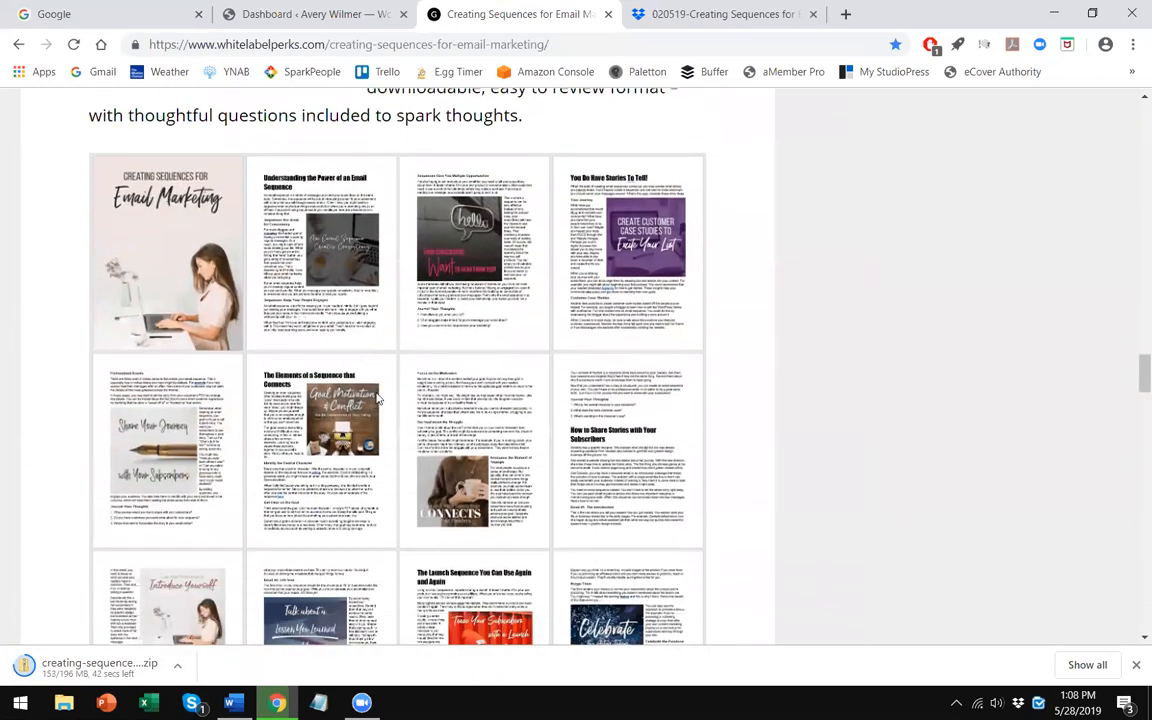
scroll(380, 391, down, 5)
scroll(378, 380, down, 1)
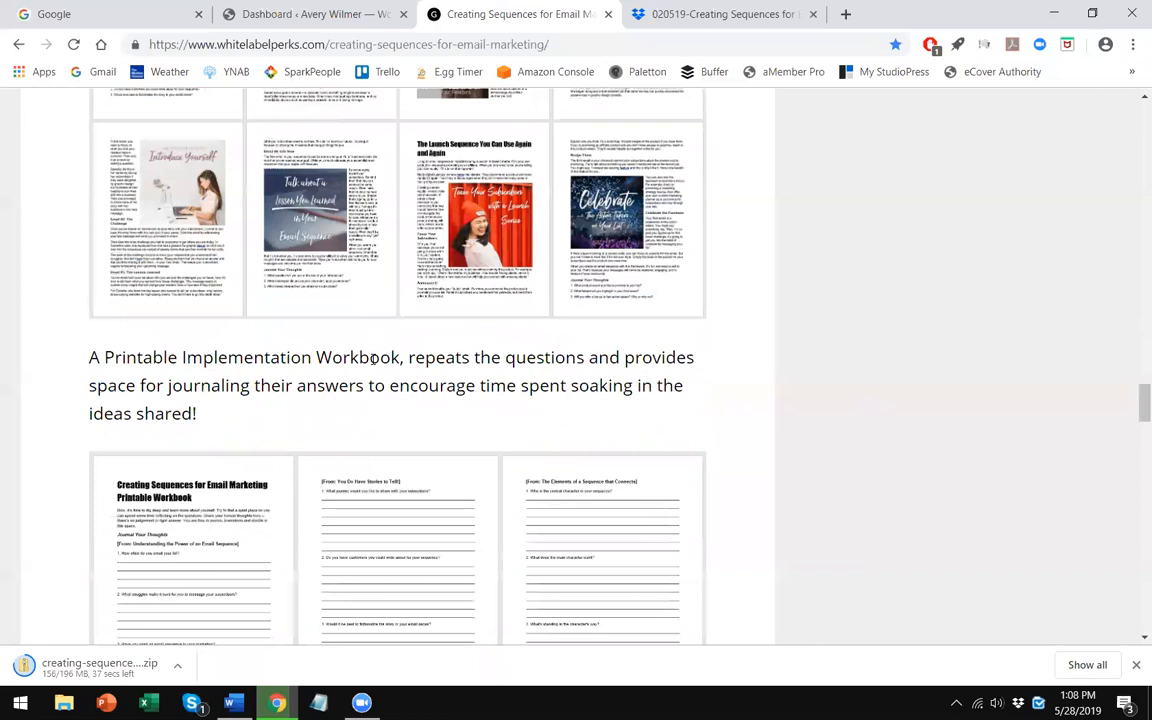
scroll(309, 288, down, 1)
scroll(290, 330, up, 2)
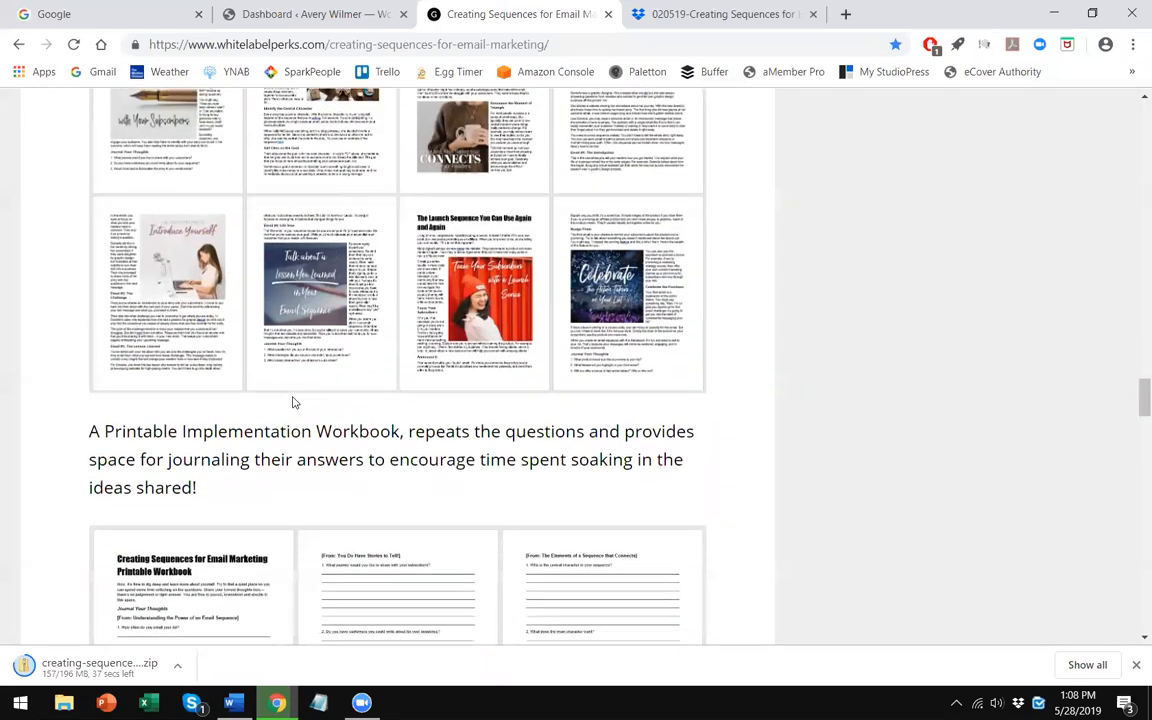
scroll(293, 402, down, 2)
scroll(293, 402, up, 2)
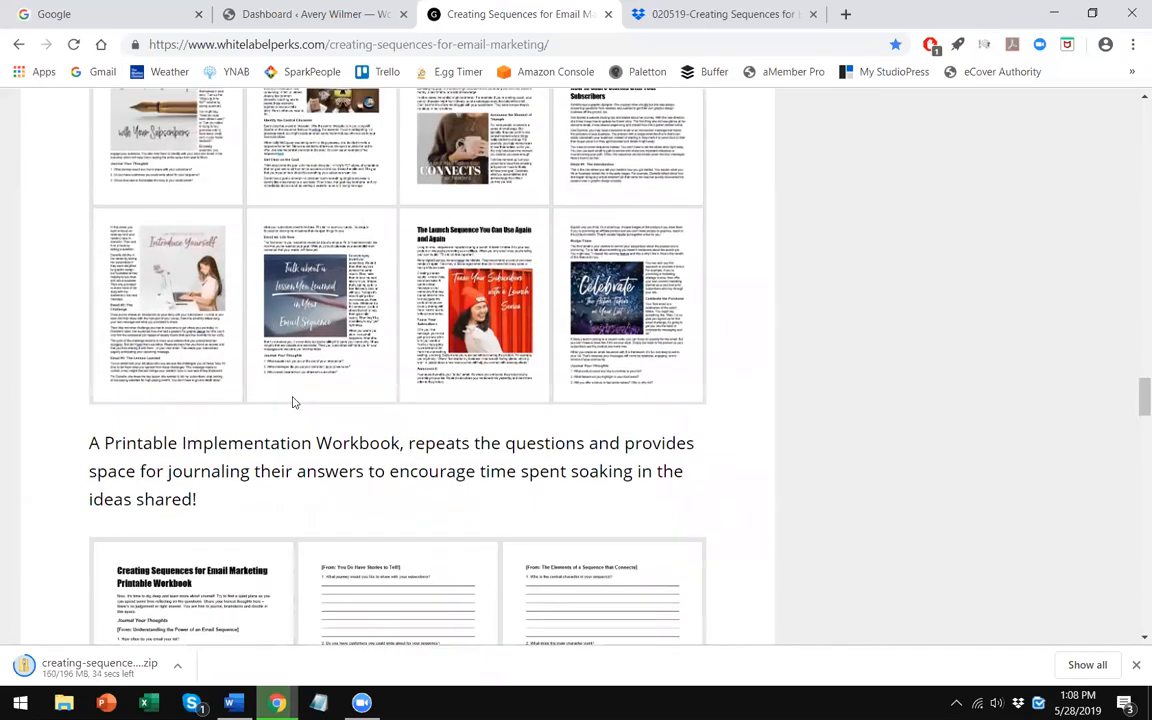
scroll(293, 402, up, 2)
scroll(344, 373, down, 3)
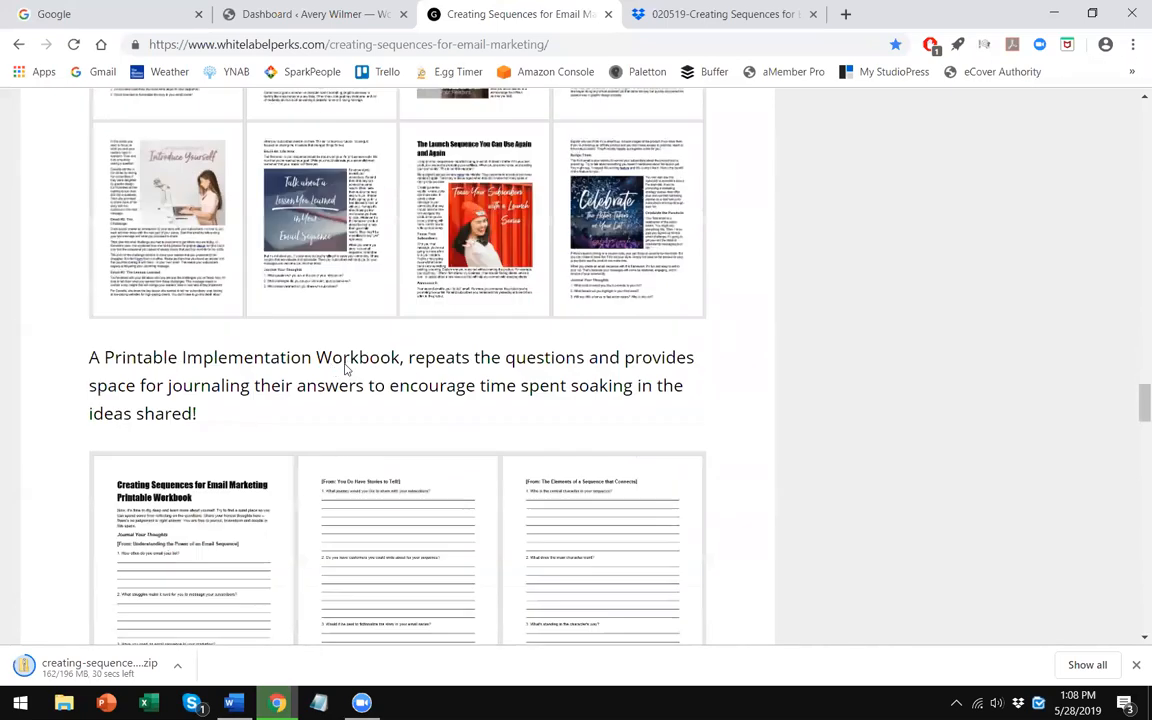
- Scroll back and forth over the web eBooklet page previews and the printable workbook pages on the product page
scroll(344, 370, down, 2)
scroll(411, 481, down, 1)
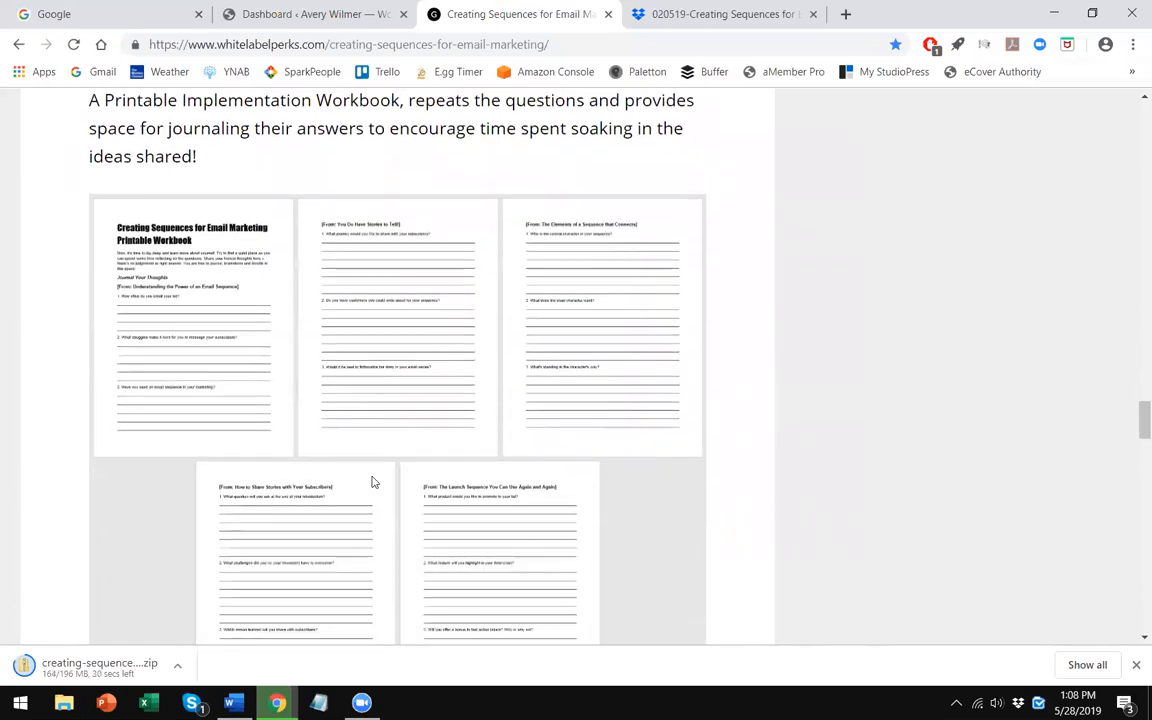
scroll(330, 512, down, 3)
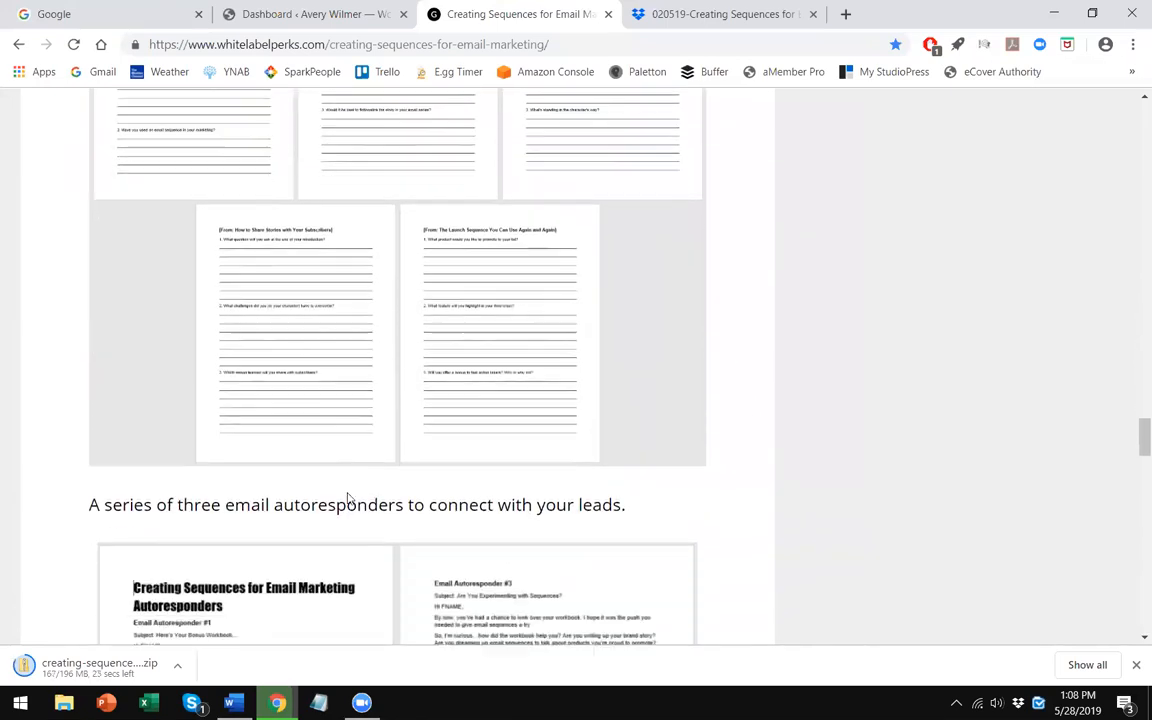
scroll(349, 497, up, 8)
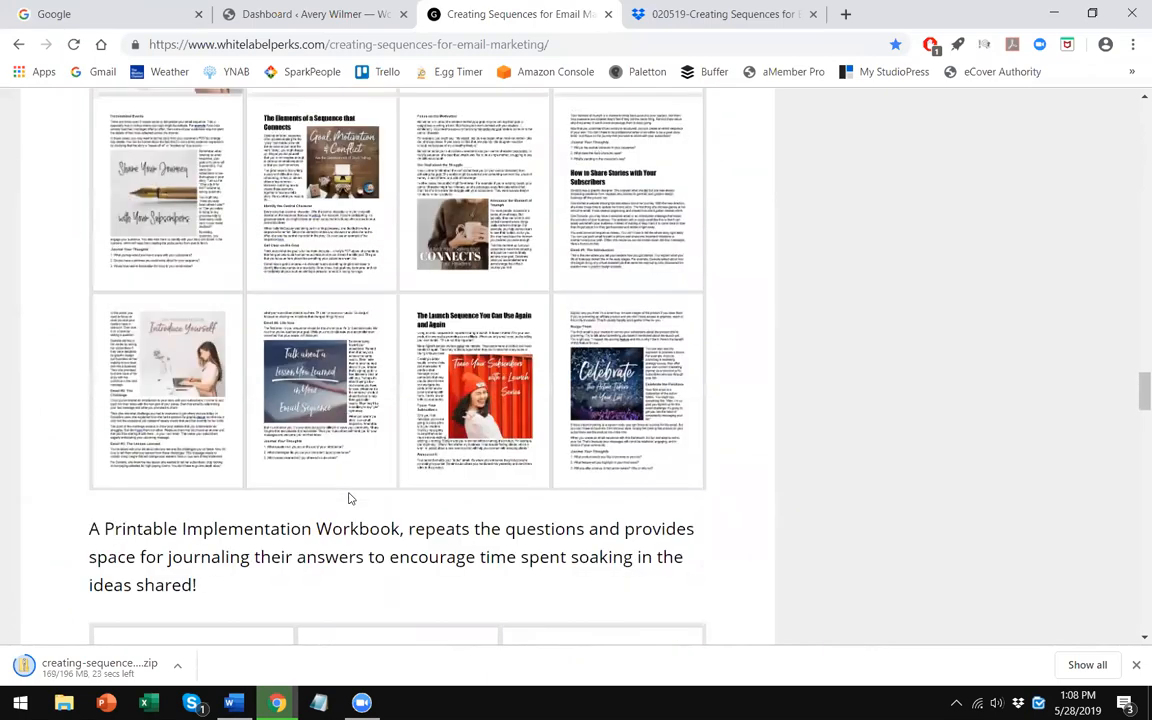
scroll(349, 497, up, 4)
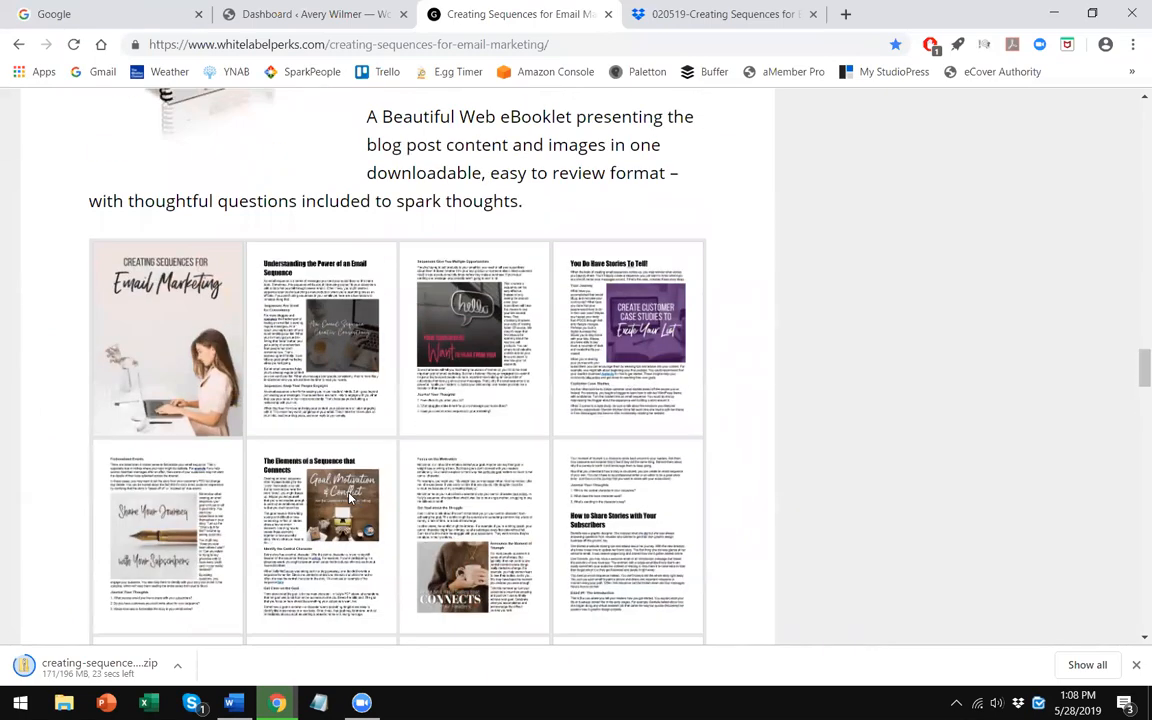
scroll(349, 497, up, 2)
scroll(442, 406, down, 3)
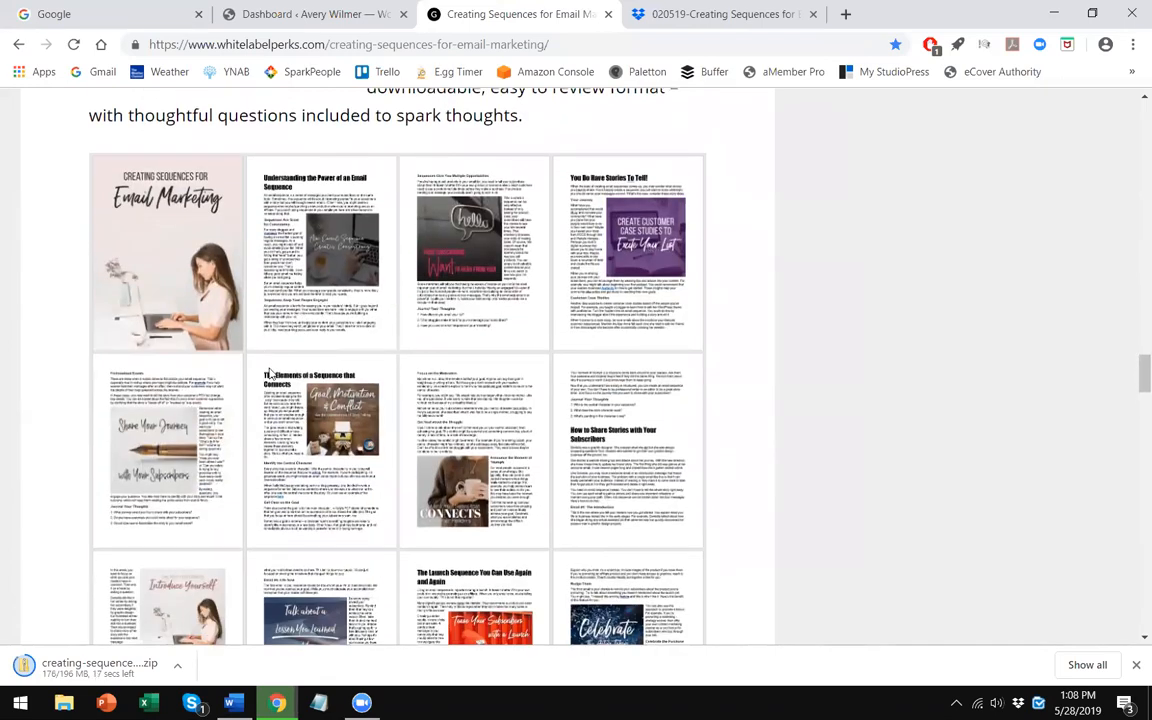
scroll(296, 330, down, 3)
scroll(343, 356, down, 1)
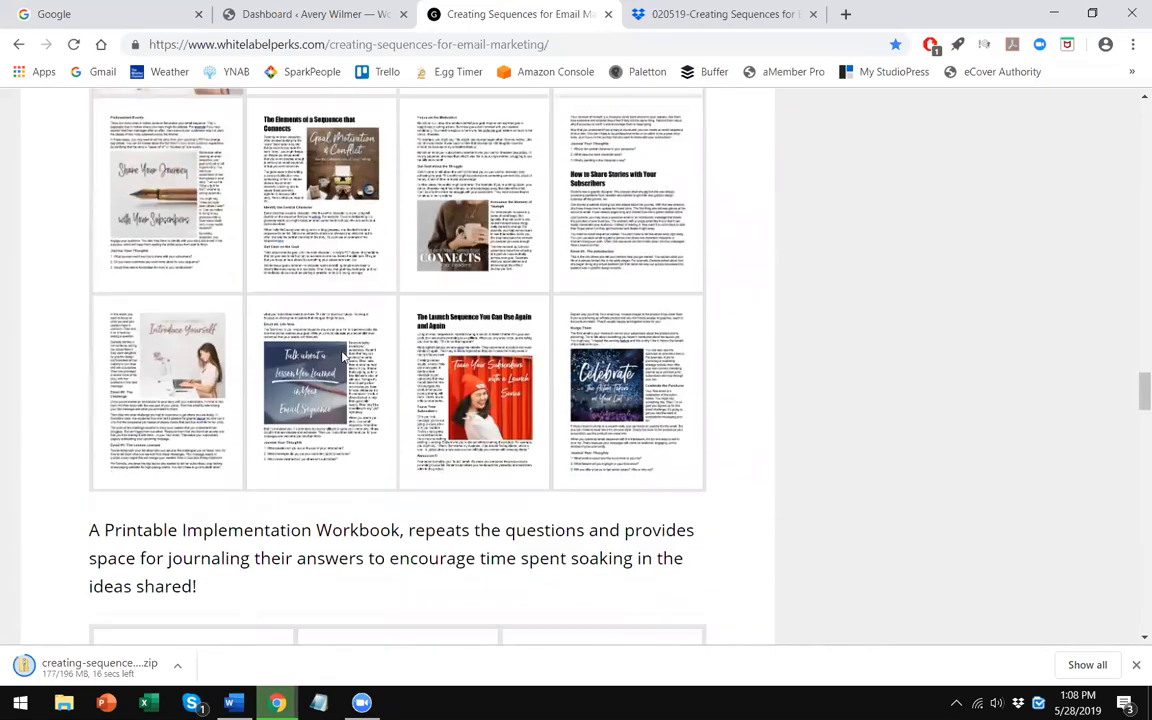
scroll(350, 352, up, 2)
scroll(365, 350, down, 2)
scroll(375, 420, down, 2)
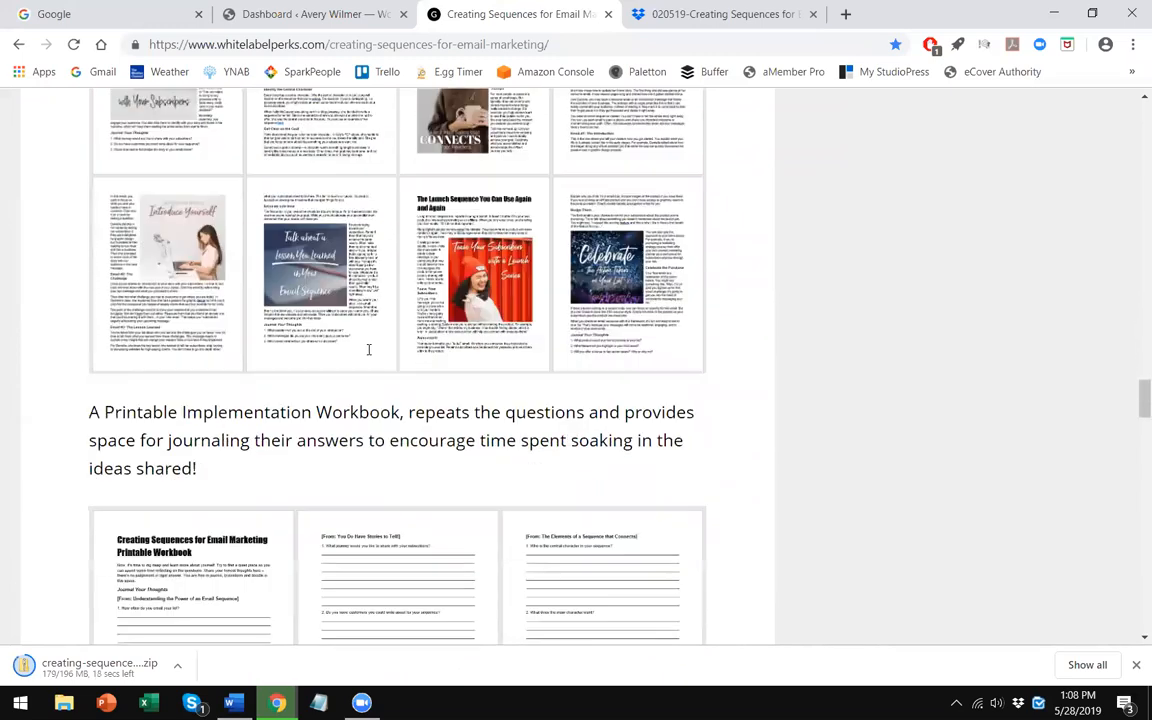
scroll(390, 495, up, 1)
scroll(380, 330, up, 5)
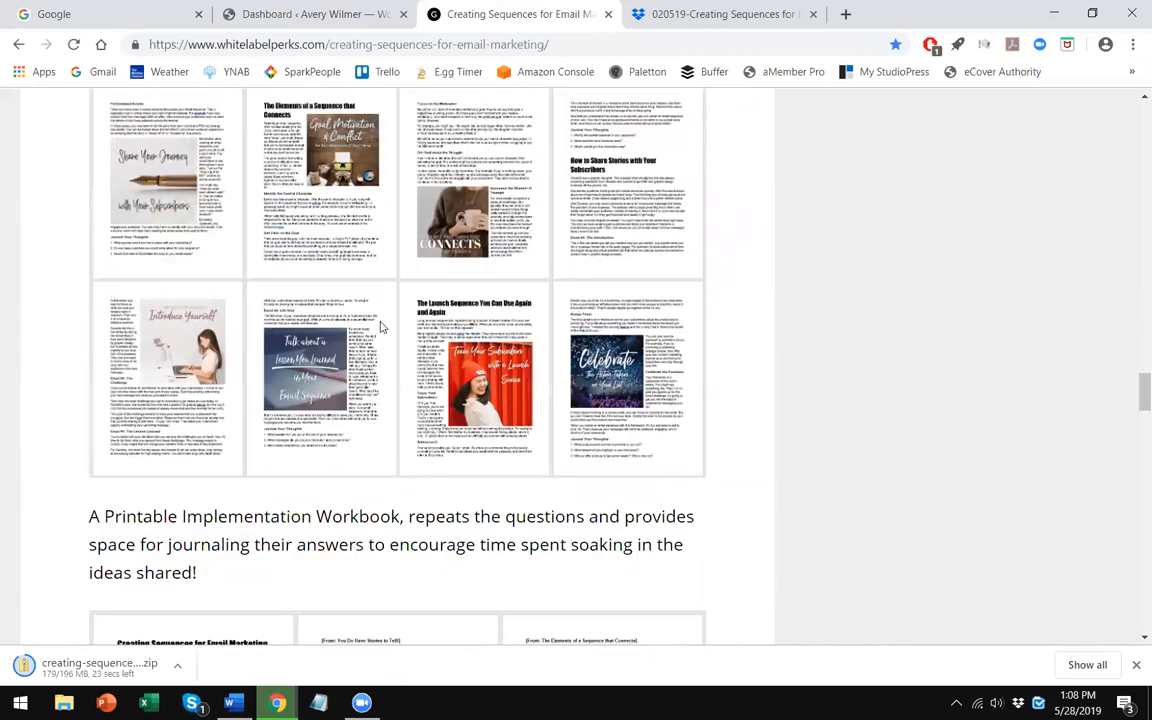
scroll(395, 350, down, 1)
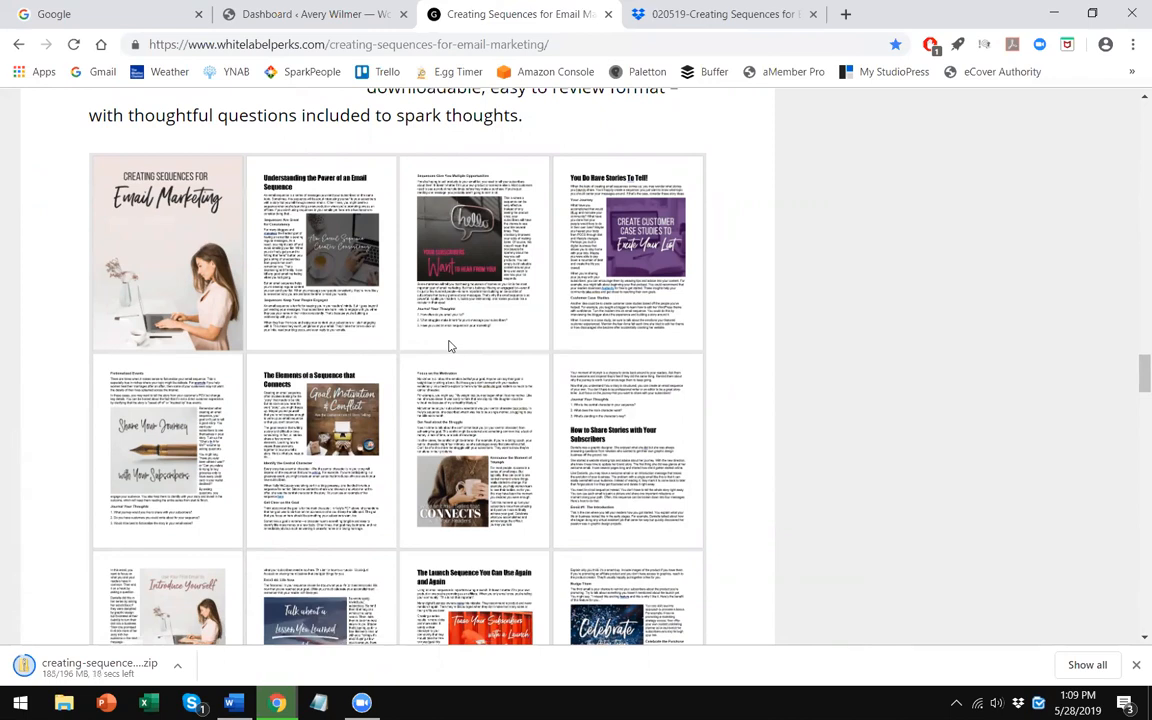
scroll(474, 368, down, 3)
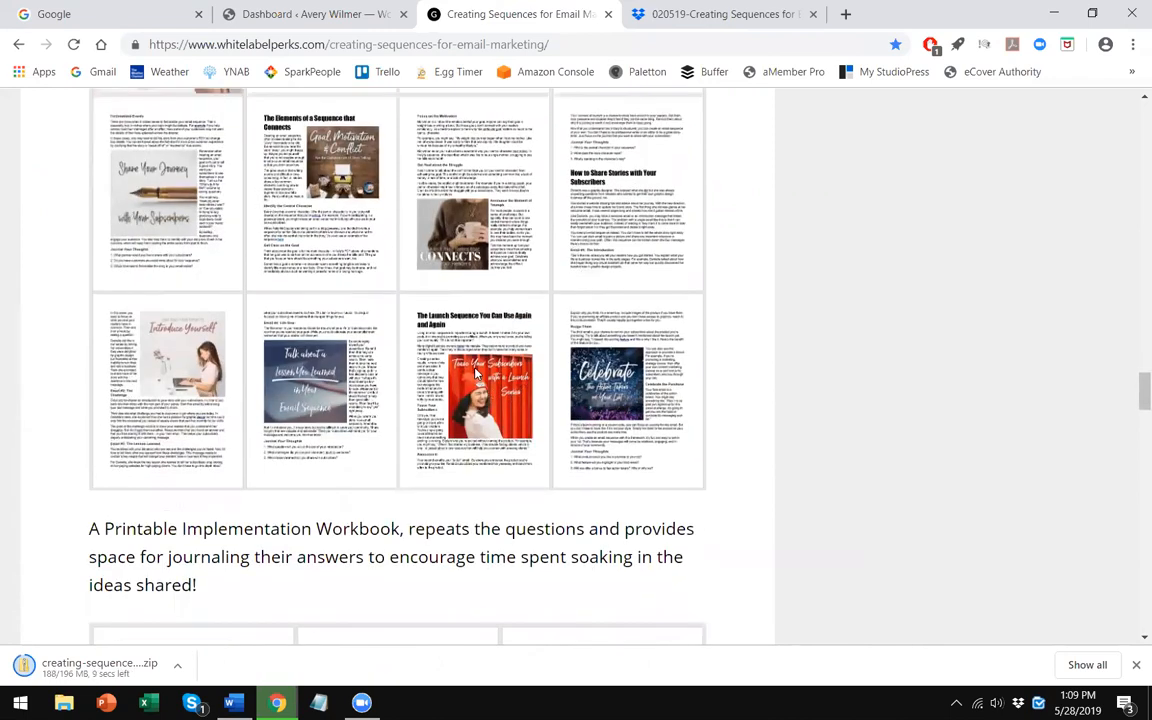
scroll(476, 372, down, 2)
scroll(470, 371, down, 1)
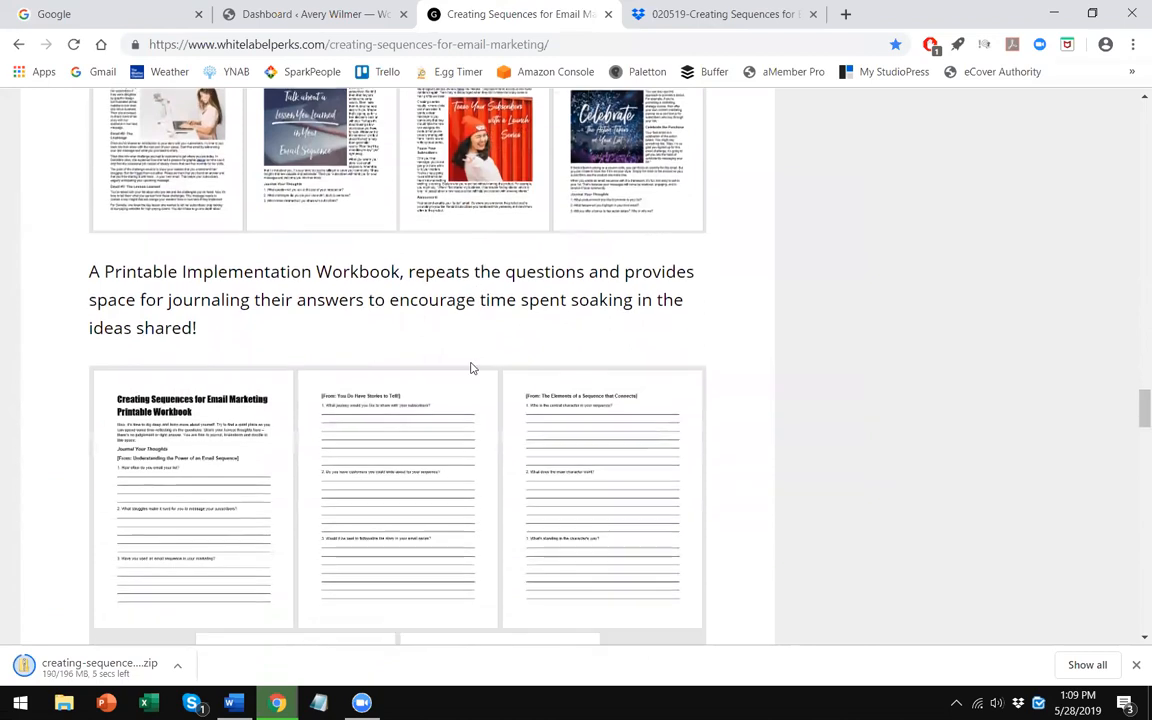
scroll(457, 368, up, 1)
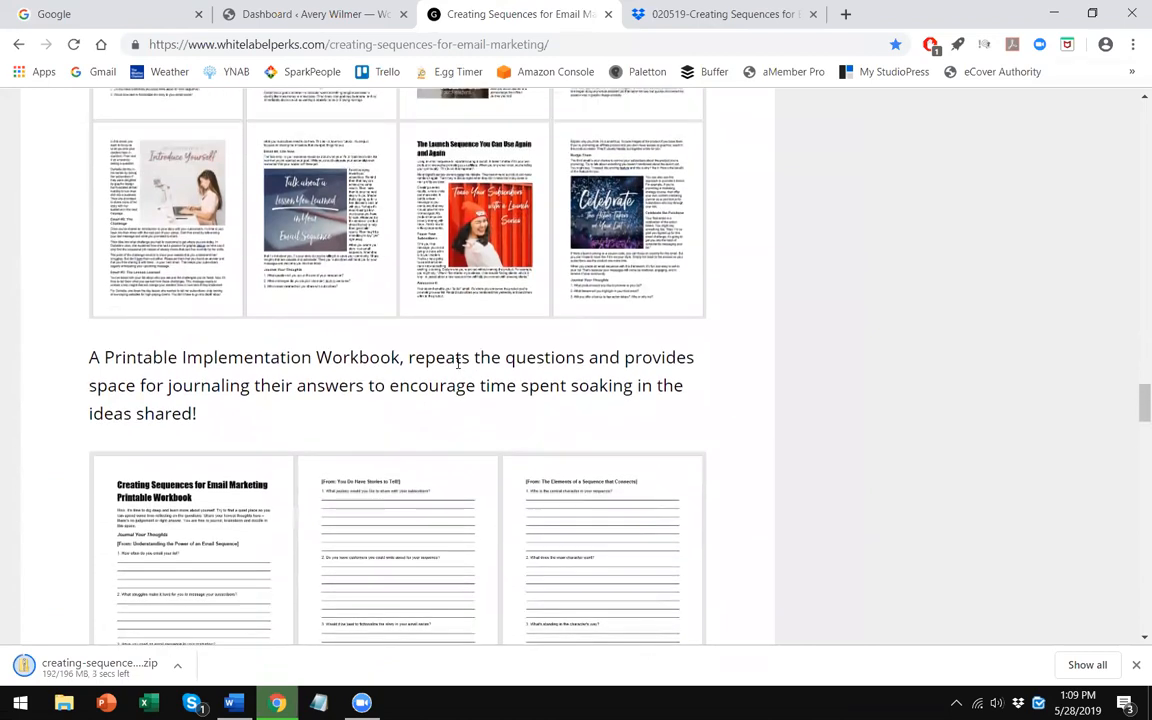
scroll(457, 360, down, 1)
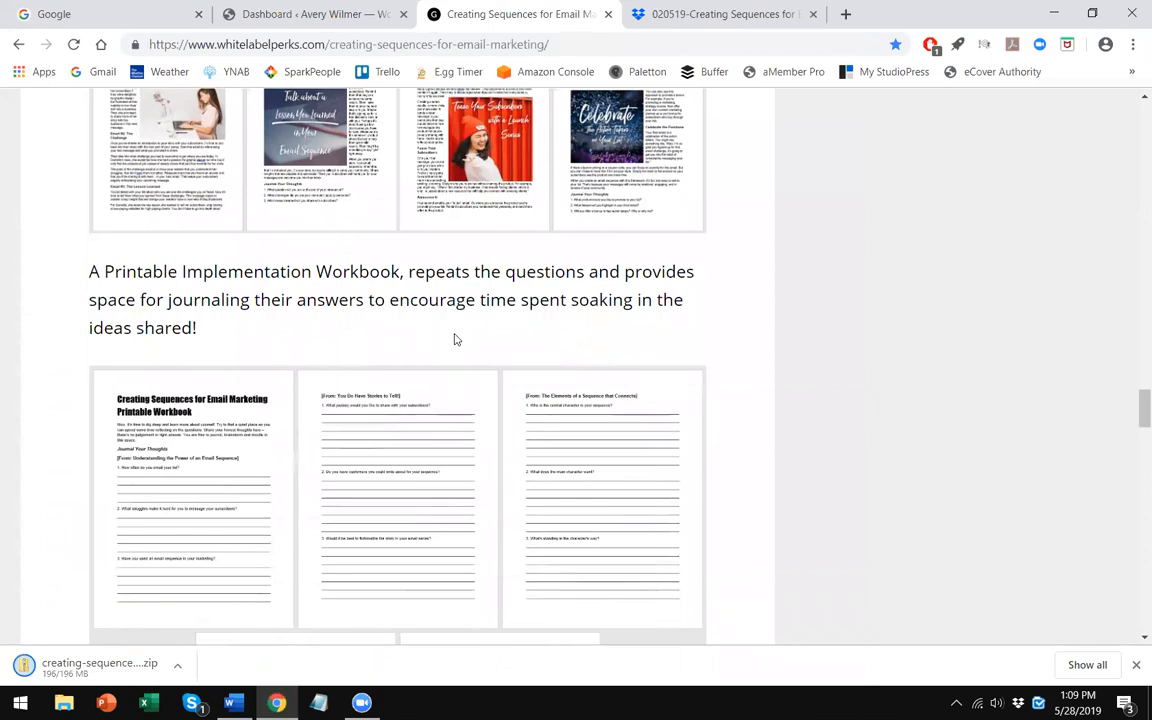
scroll(440, 360, down, 1)
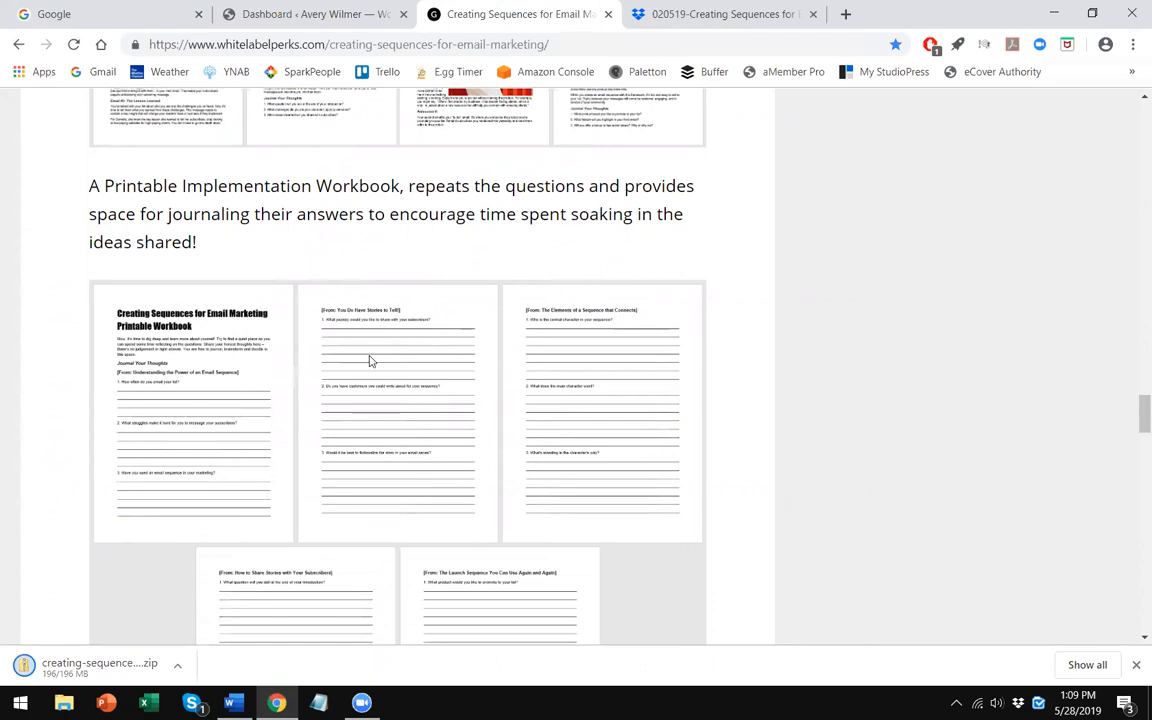
scroll(368, 437, up, 3)
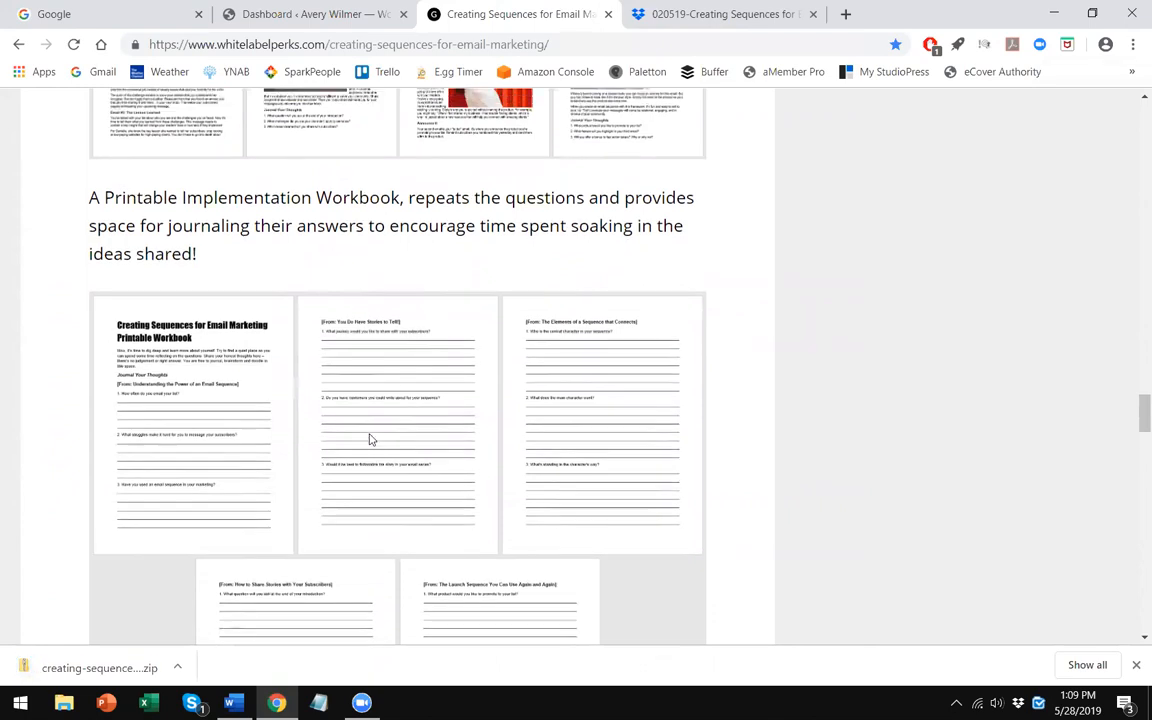
scroll(368, 437, up, 1)
scroll(372, 438, up, 2)
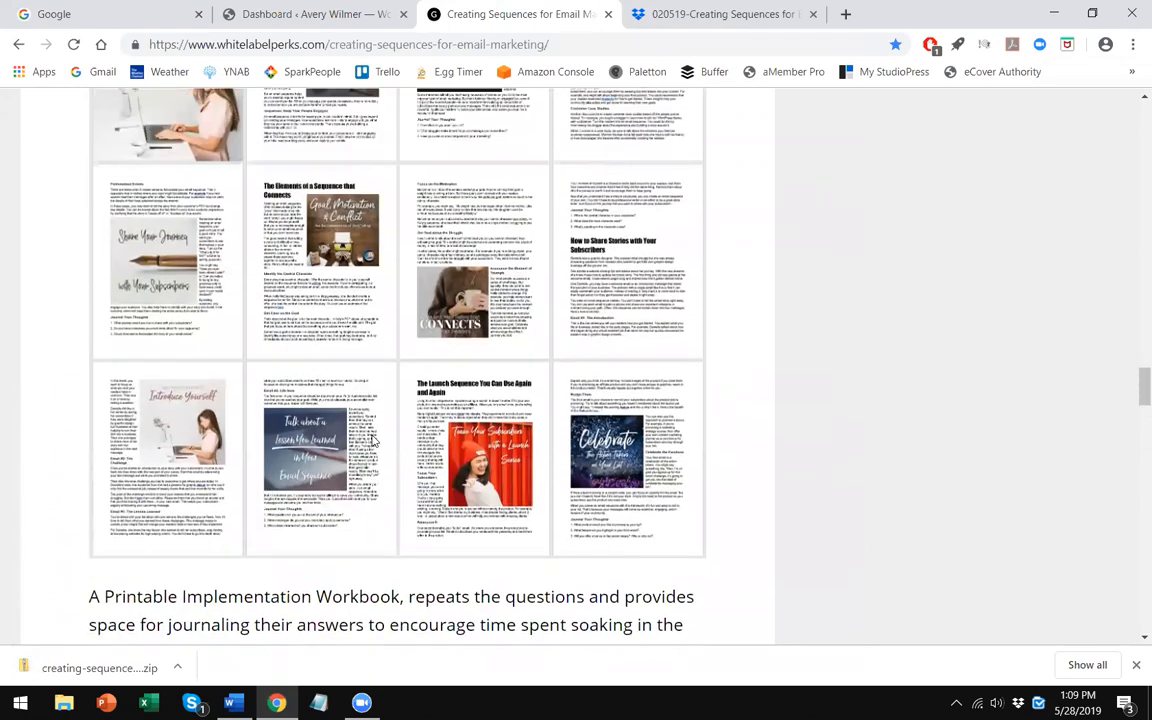
scroll(372, 440, down, 1)
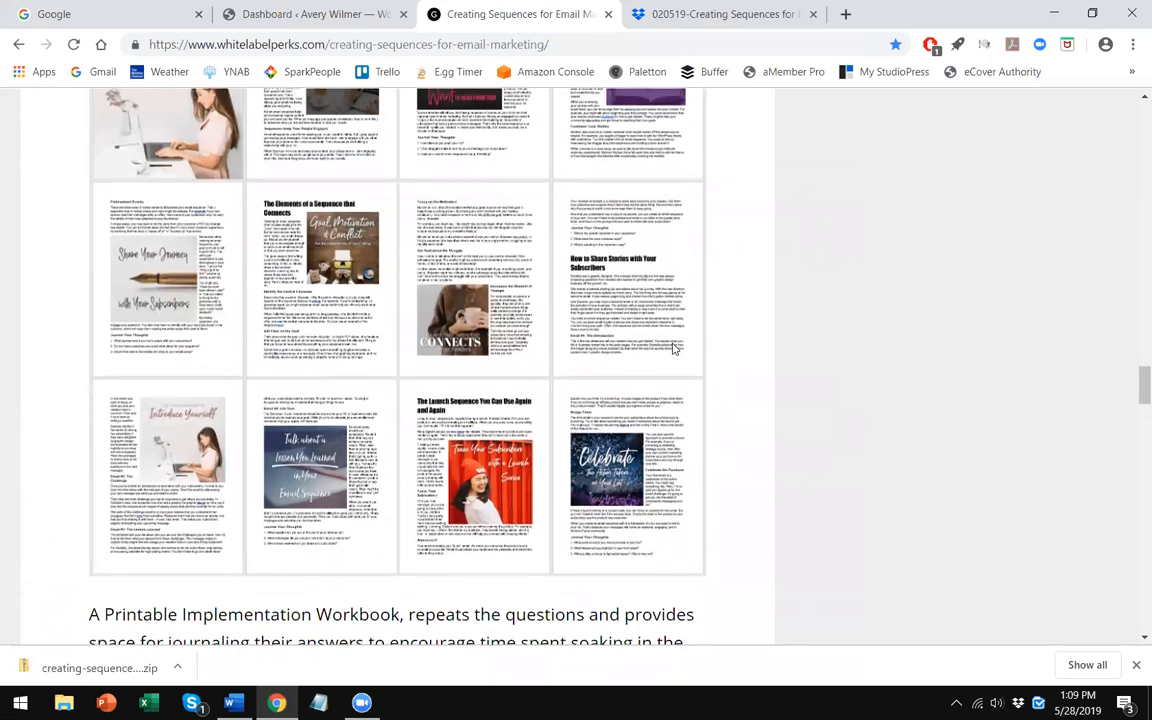
scroll(604, 398, up, 1)
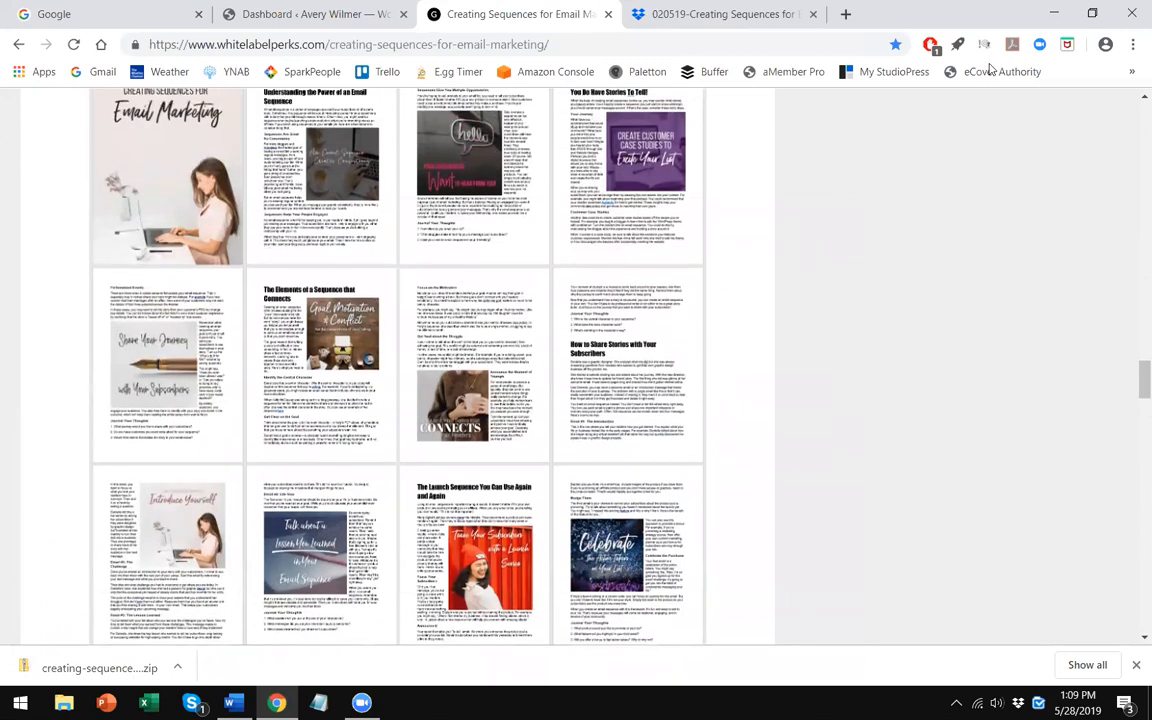
- Minimize the browser and extract the downloaded zip into its default folder on the desktop
click(1053, 12)
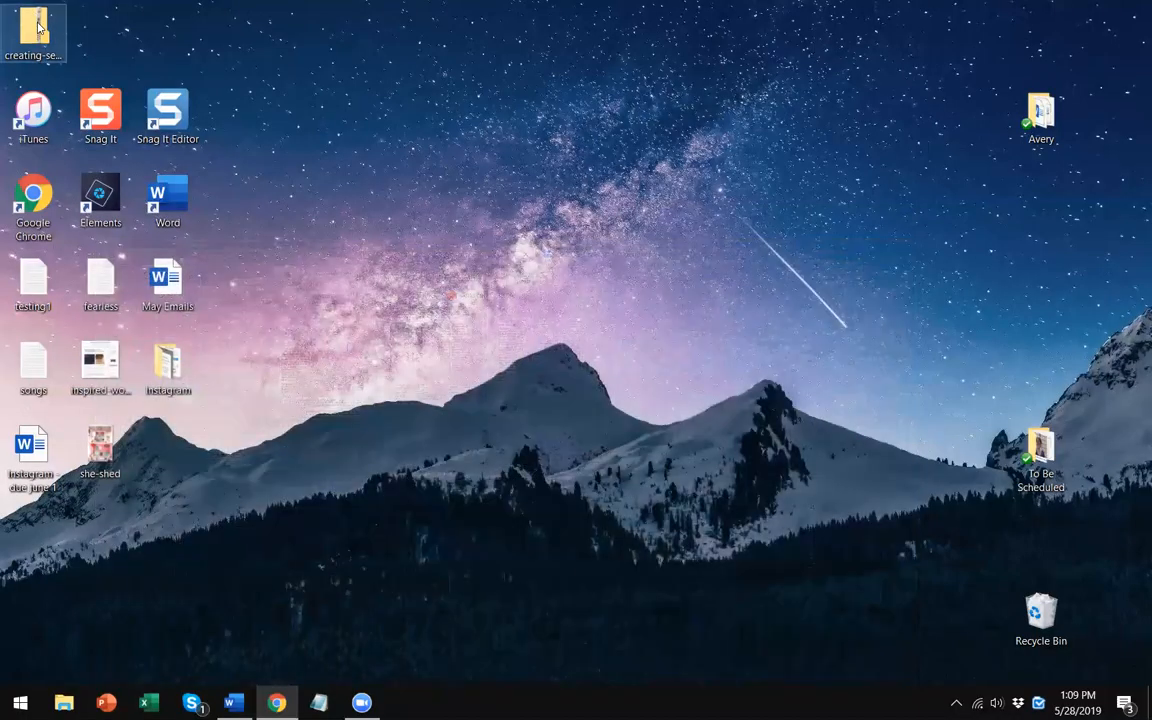
right_click(37, 27)
click(140, 62)
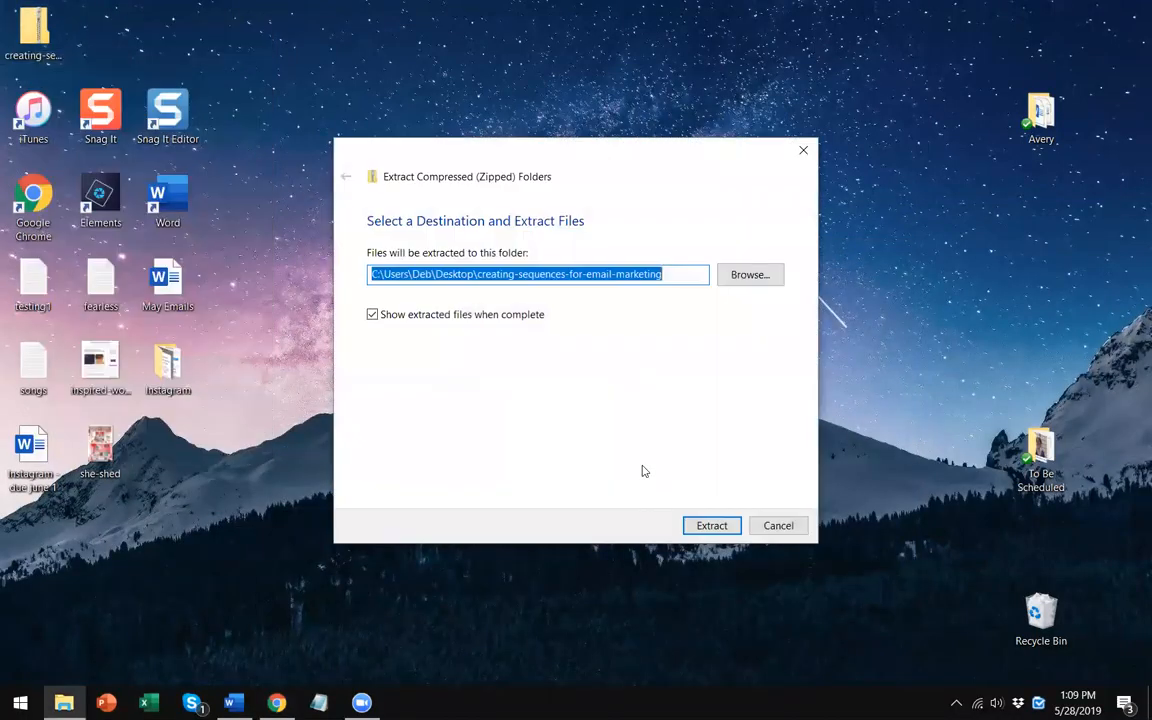
click(718, 525)
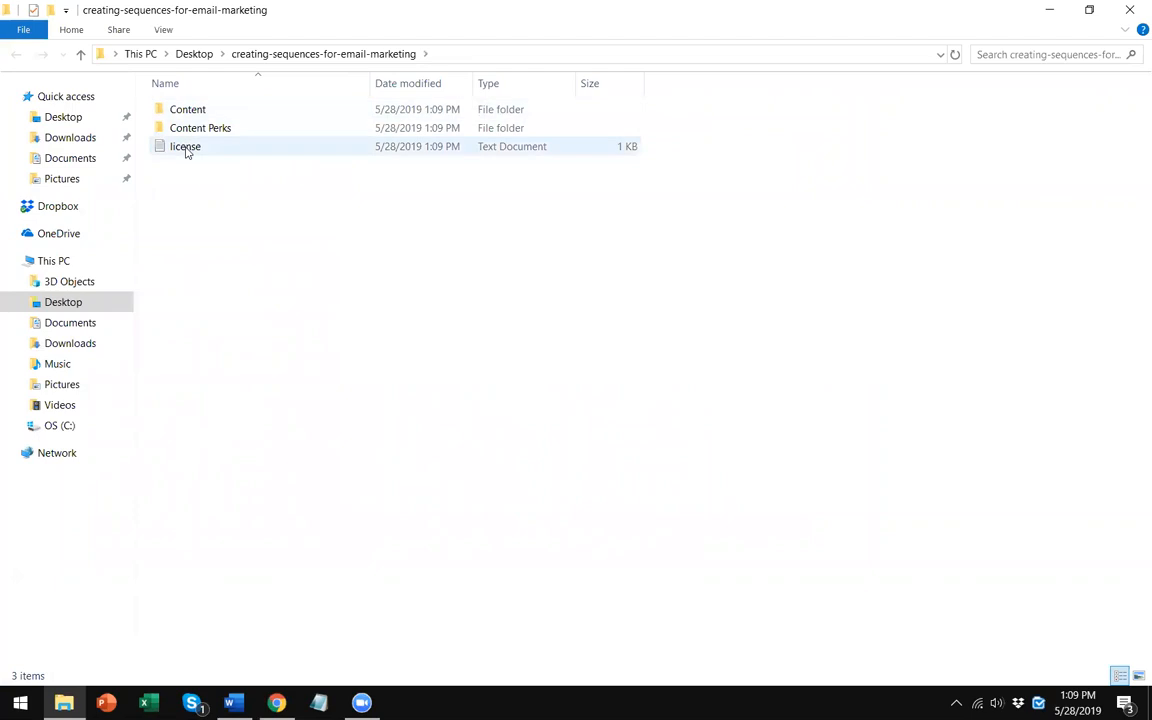
- Open the license text file, then browse the Content folder and its Blog Posts subfolder
double_click(186, 148)
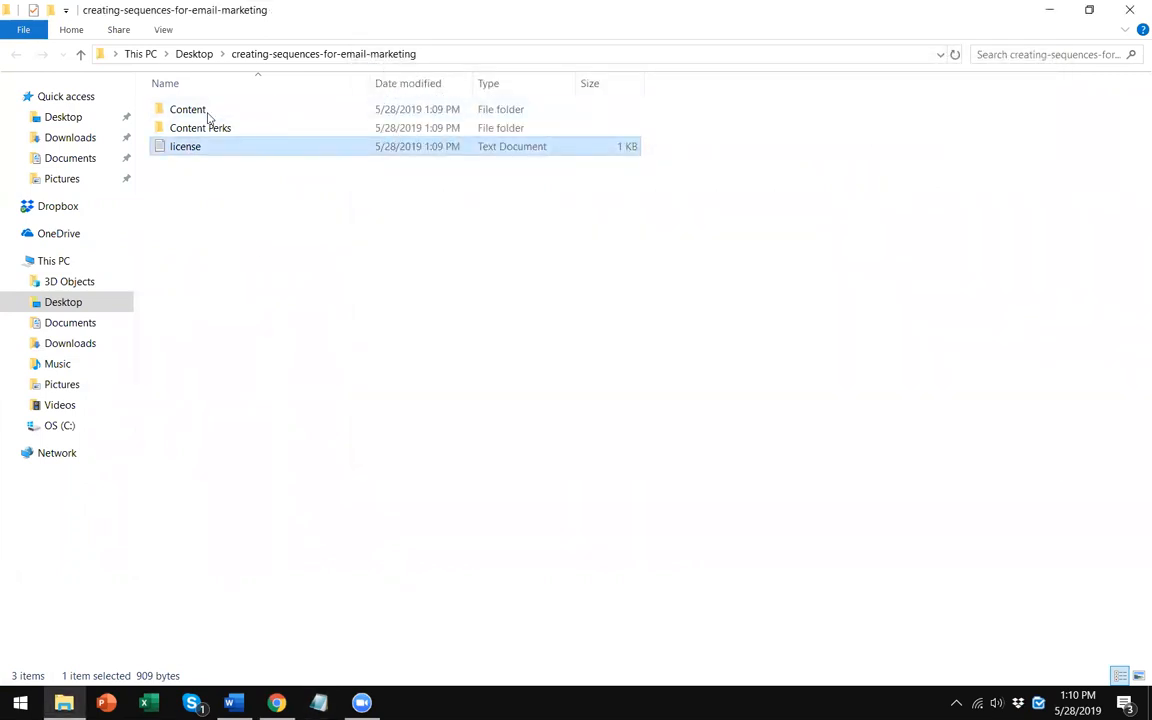
click(207, 115)
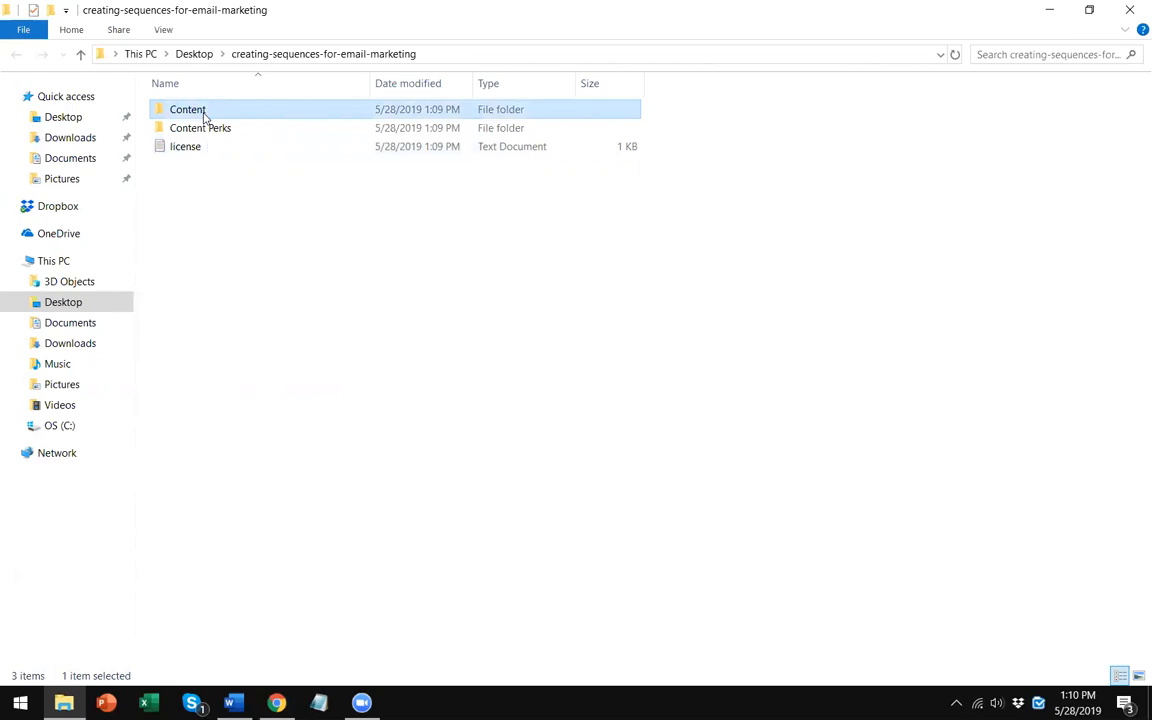
key(Return)
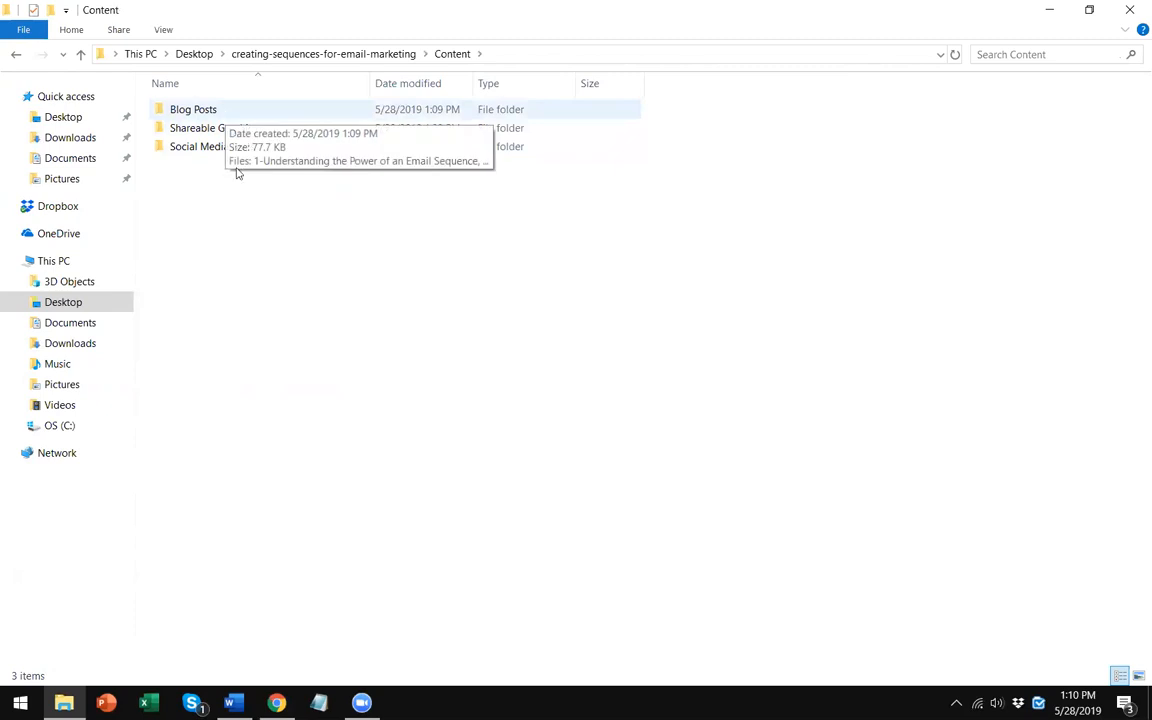
key(Return)
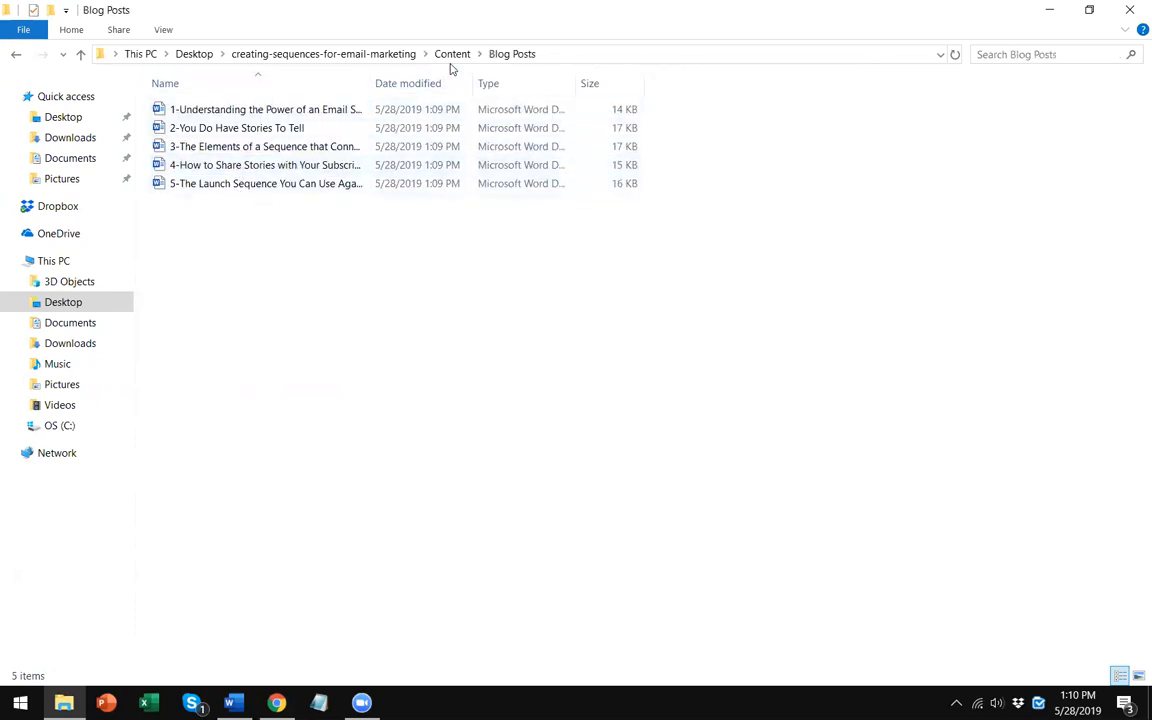
key(BackSpace)
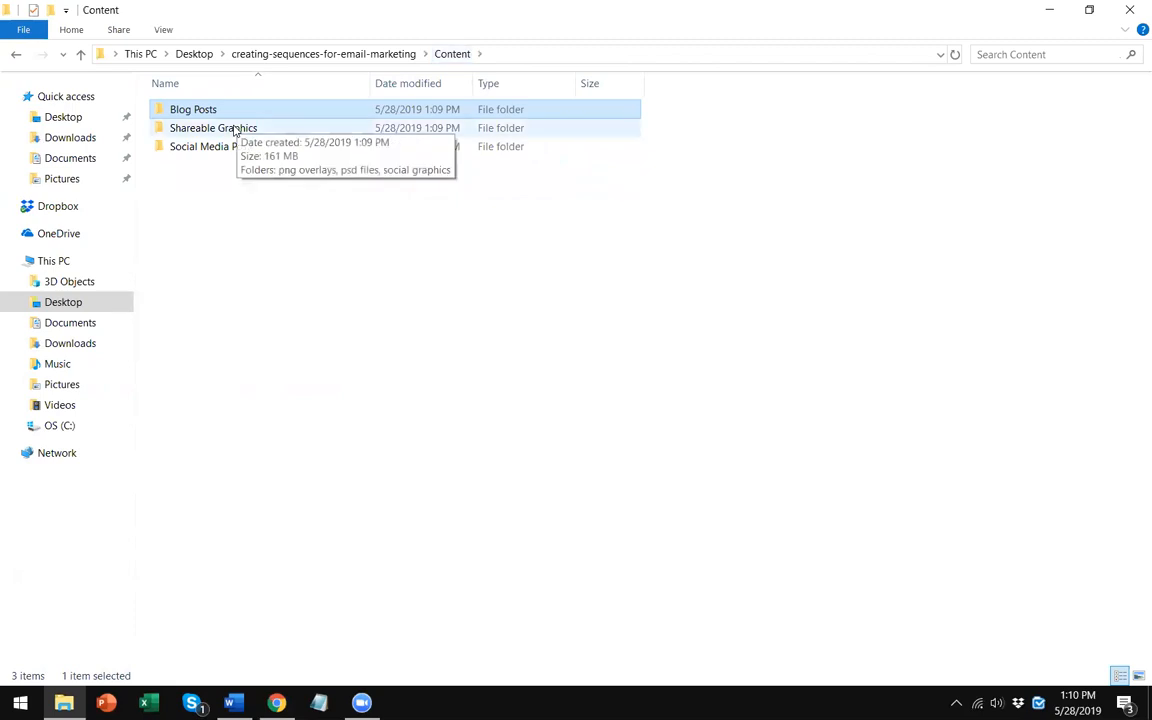
- Open the png overlays folder under Shareable Graphics and preview the second Understanding the Power of an Email Sequence image
double_click(235, 130)
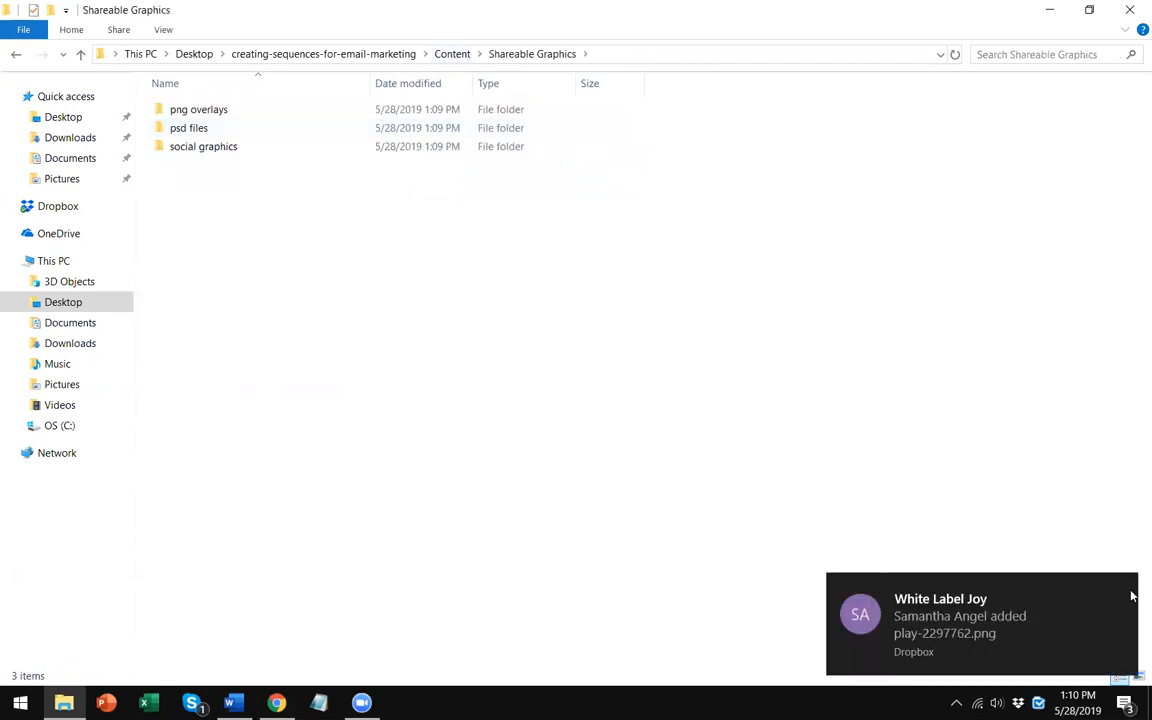
double_click(206, 112)
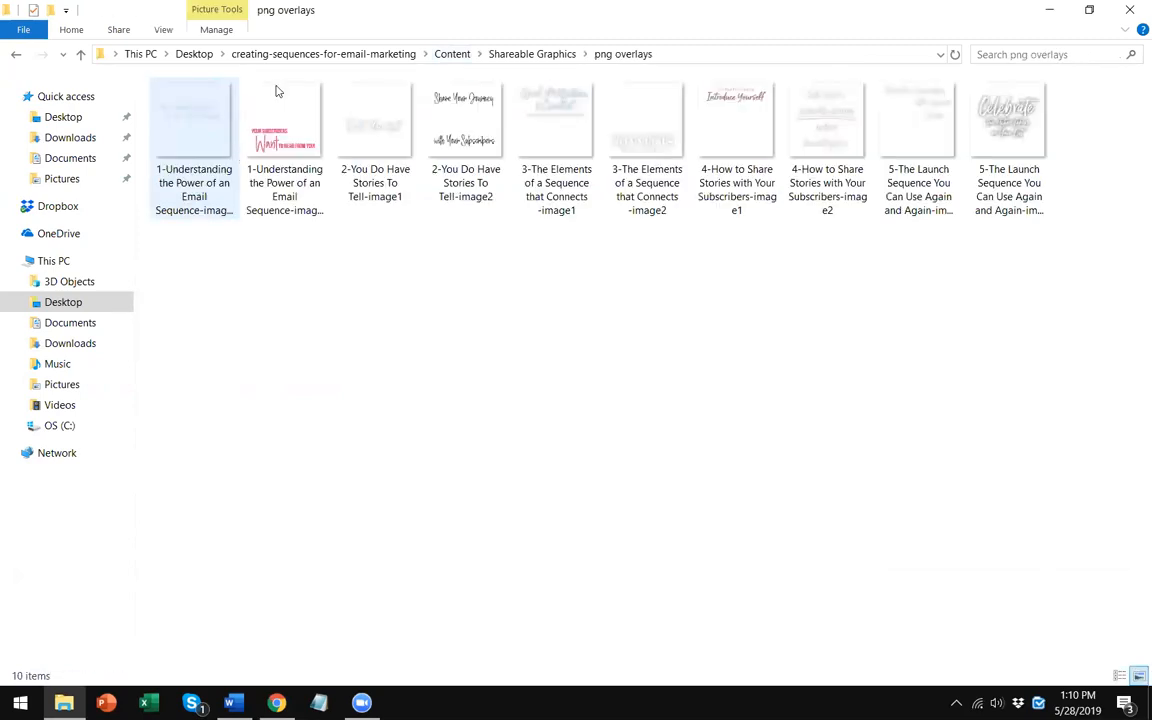
click(533, 56)
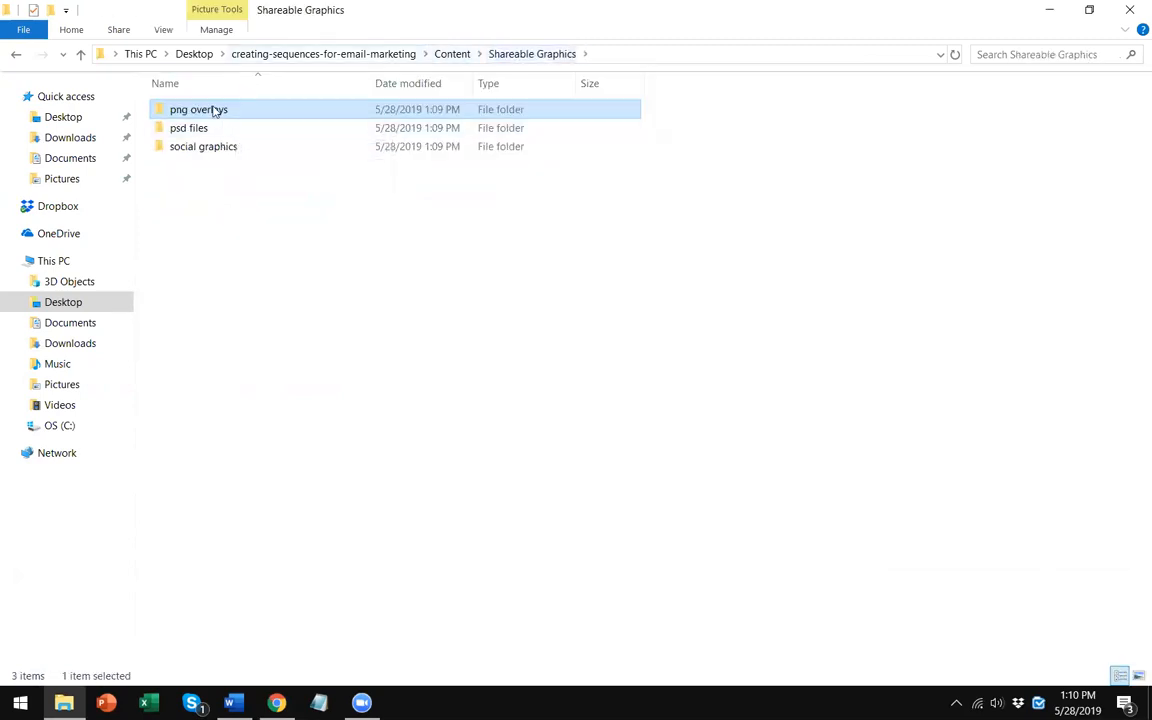
double_click(270, 111)
double_click(272, 128)
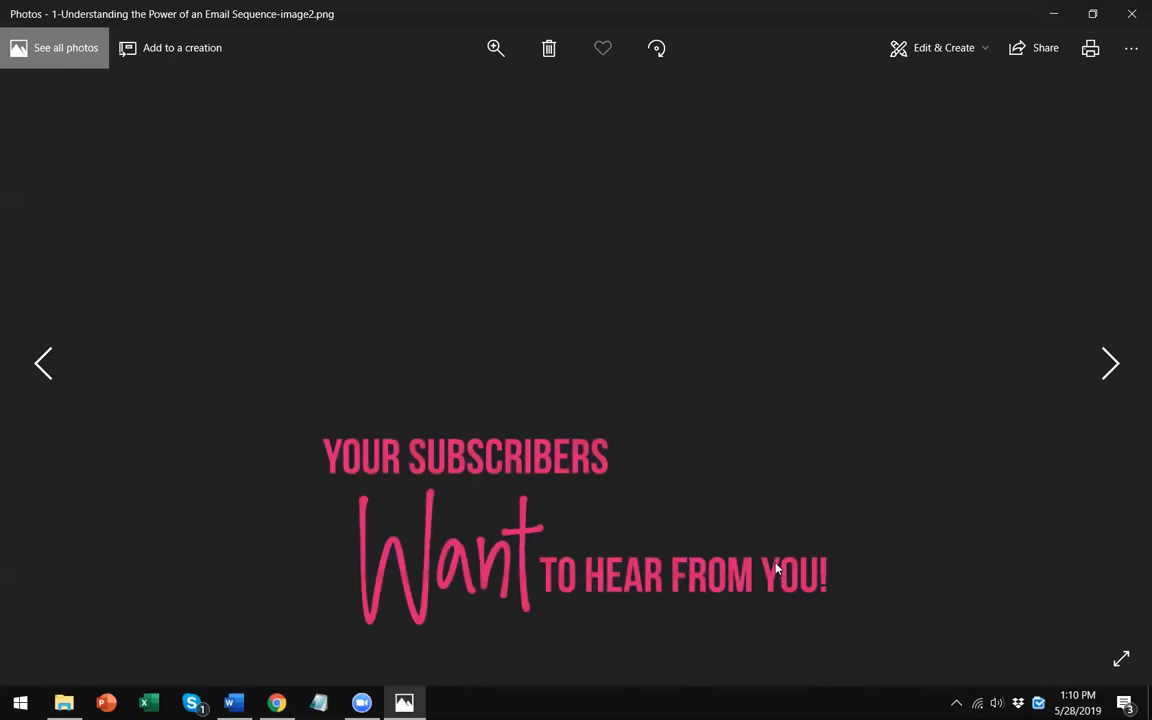
click(1127, 11)
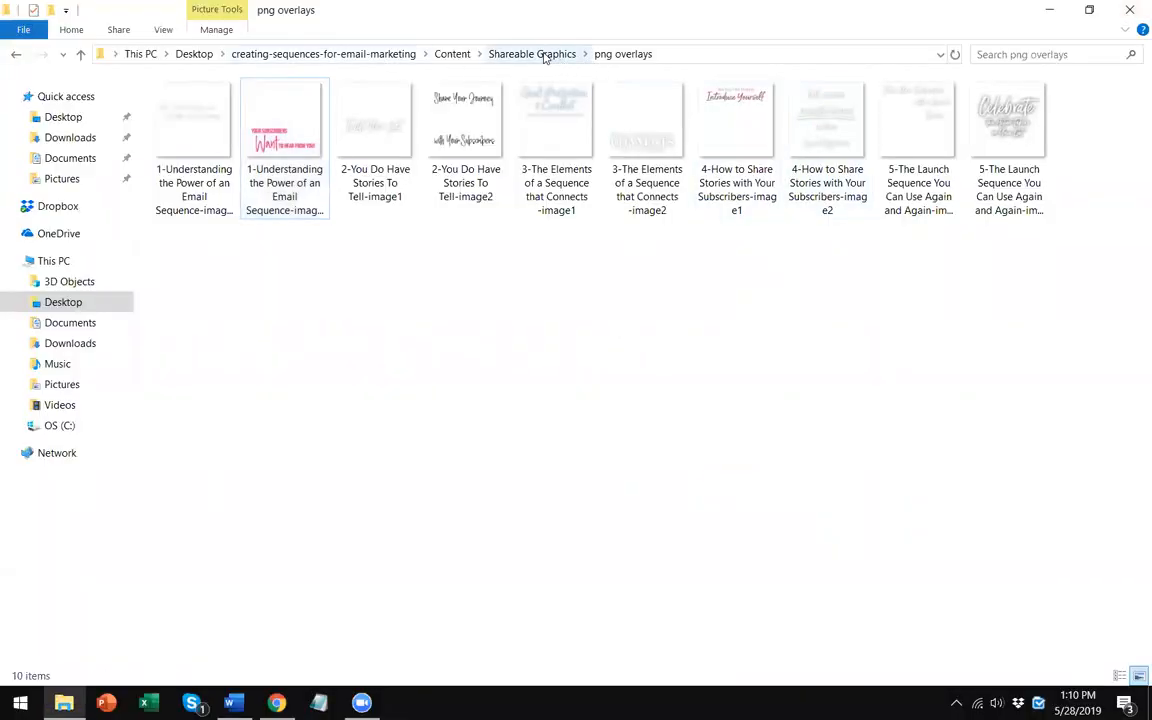
- Browse the psd files folder, widen its Name column, then open the social graphics folder
click(541, 57)
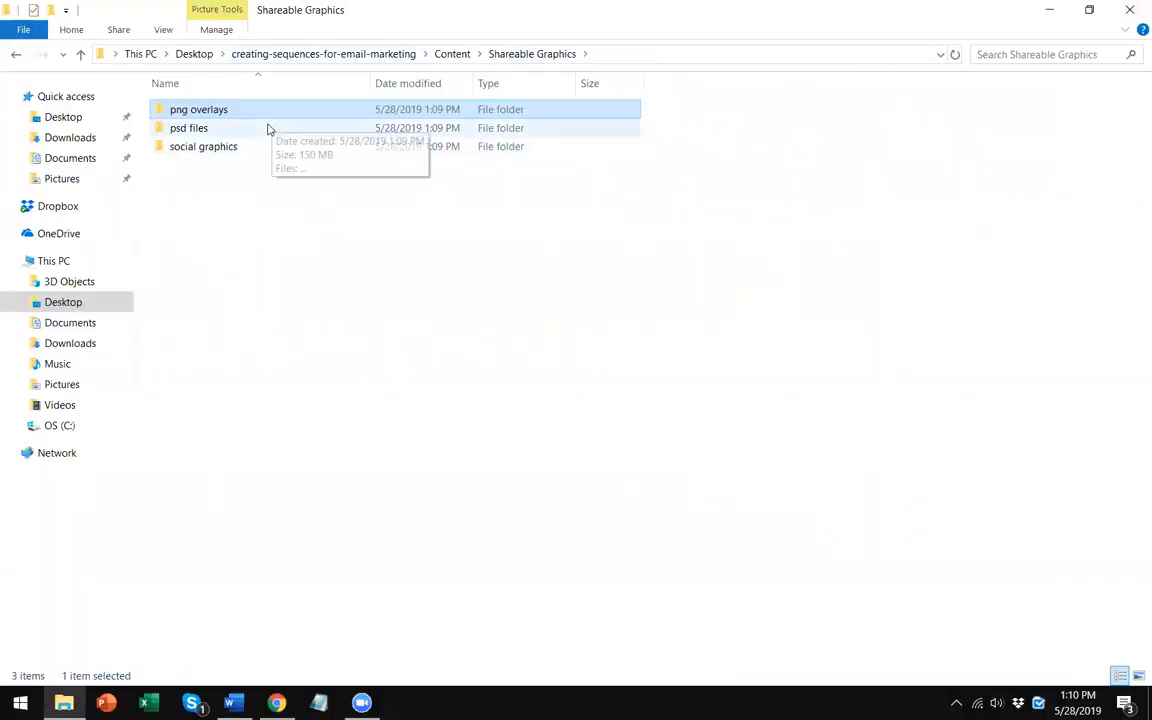
double_click(268, 126)
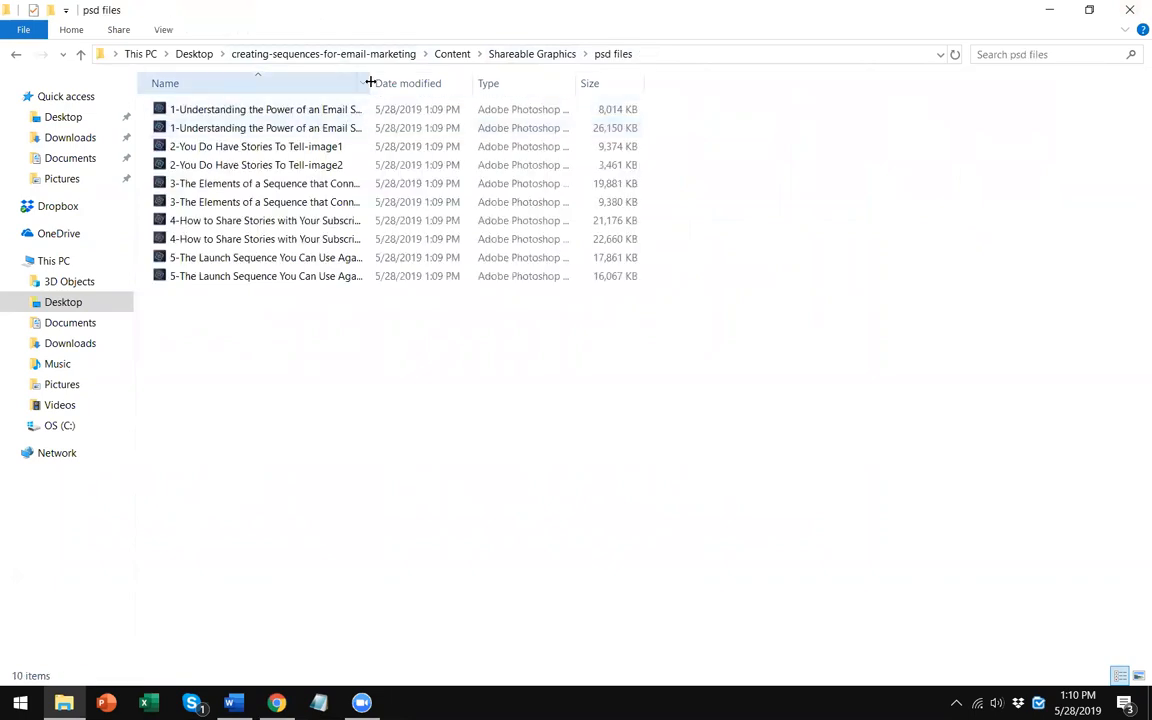
drag(369, 80, 393, 80)
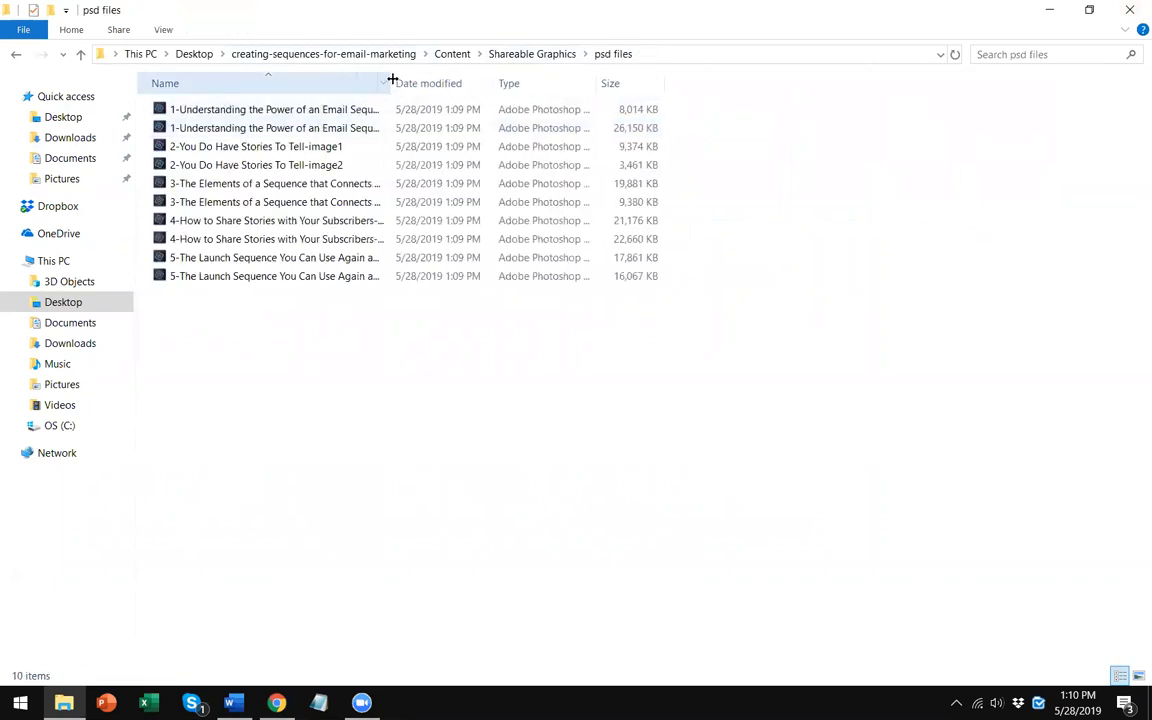
click(535, 54)
double_click(241, 148)
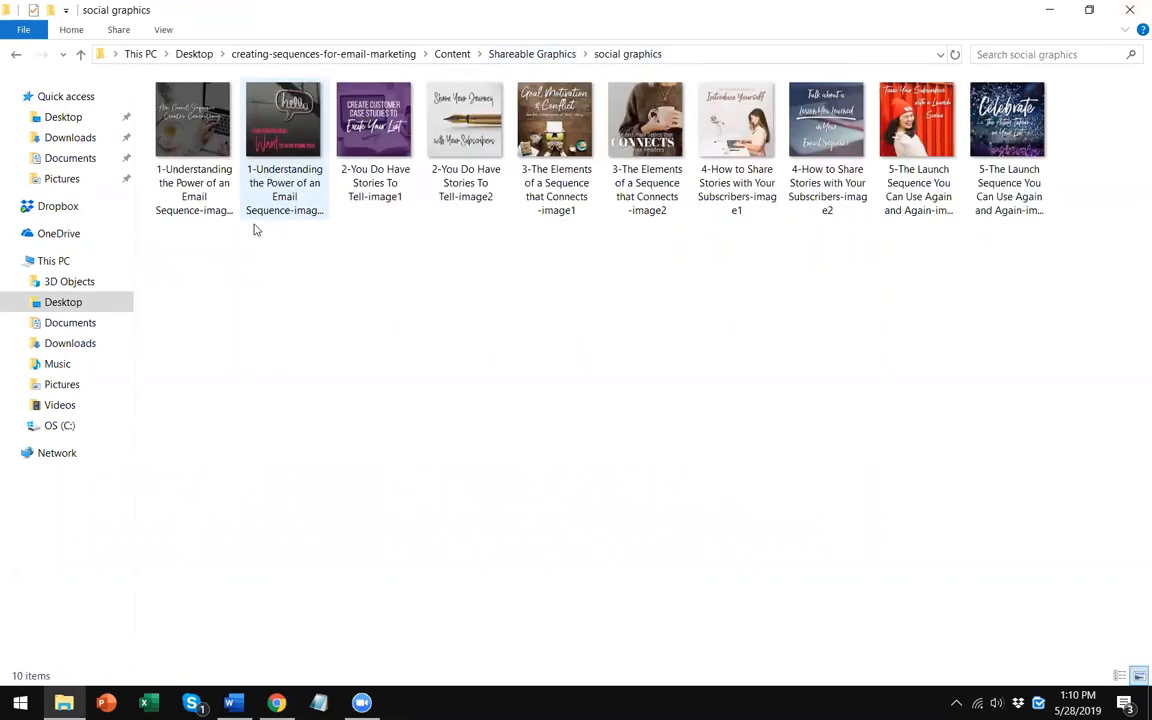
- Preview the second Understanding the Power of an Email Sequence social graphic, then close the photo viewer
double_click(284, 167)
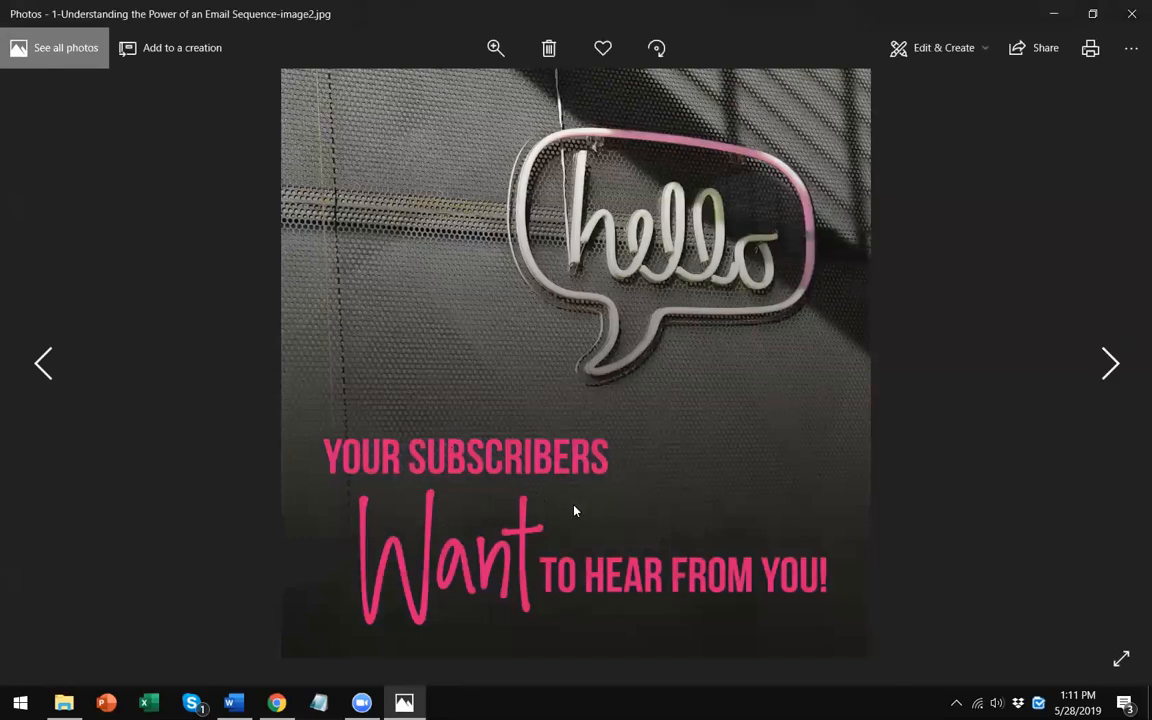
click(1131, 13)
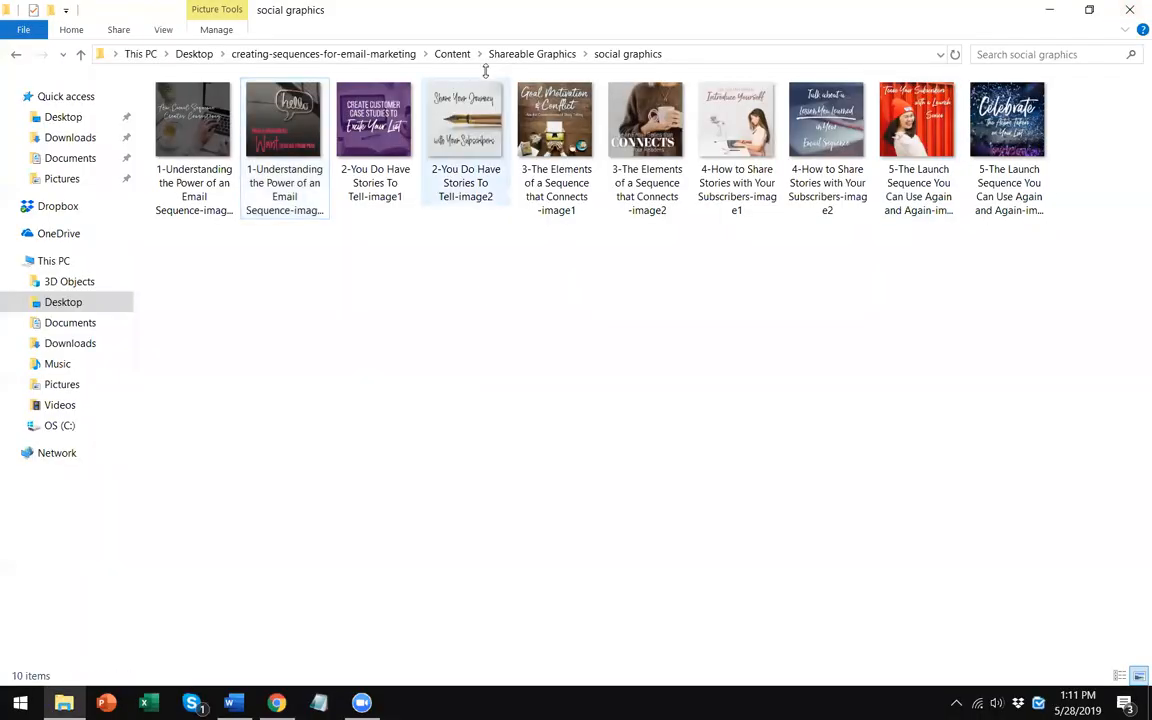
- Go back up to the Content folder and open the Social Media Posts folder
click(545, 58)
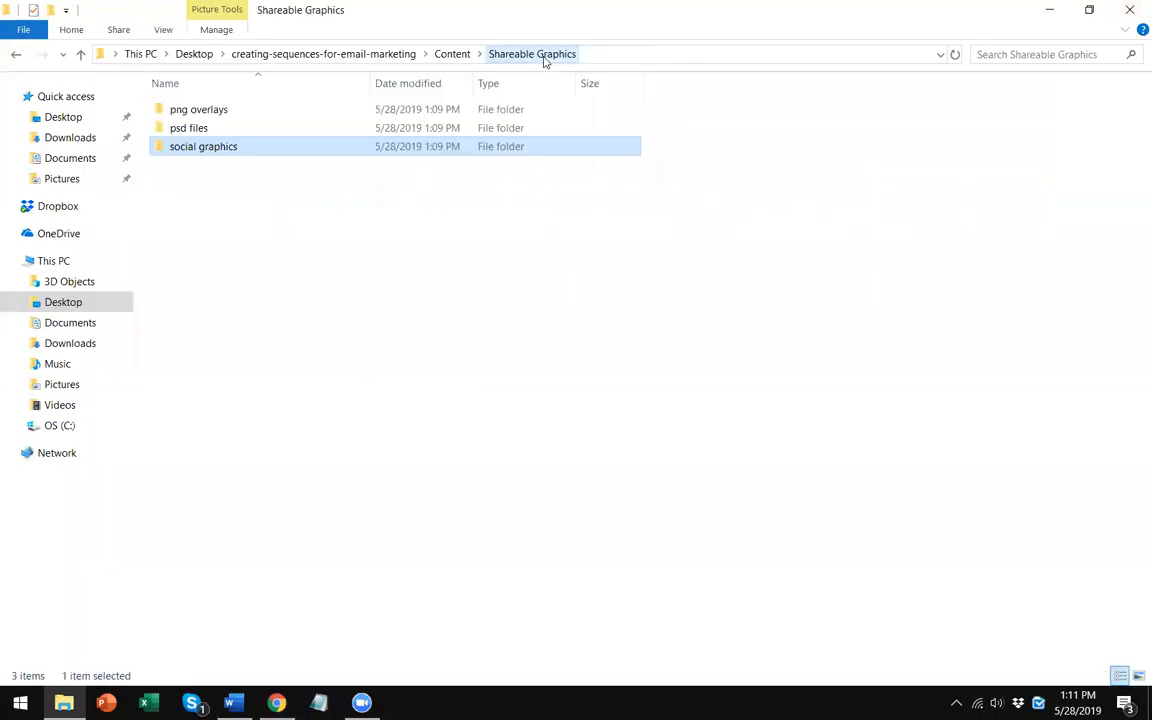
click(452, 54)
double_click(228, 147)
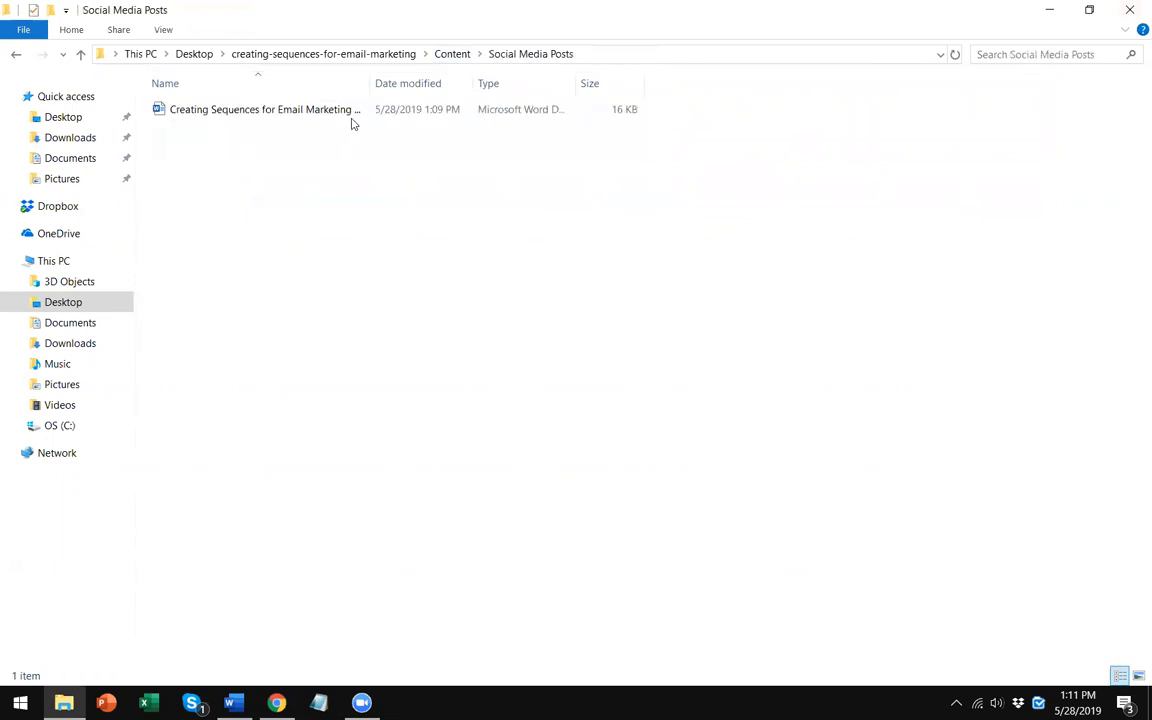
- Navigate up to the creating-sequences-for-email-marketing folder and open Content Perks
click(452, 54)
click(340, 54)
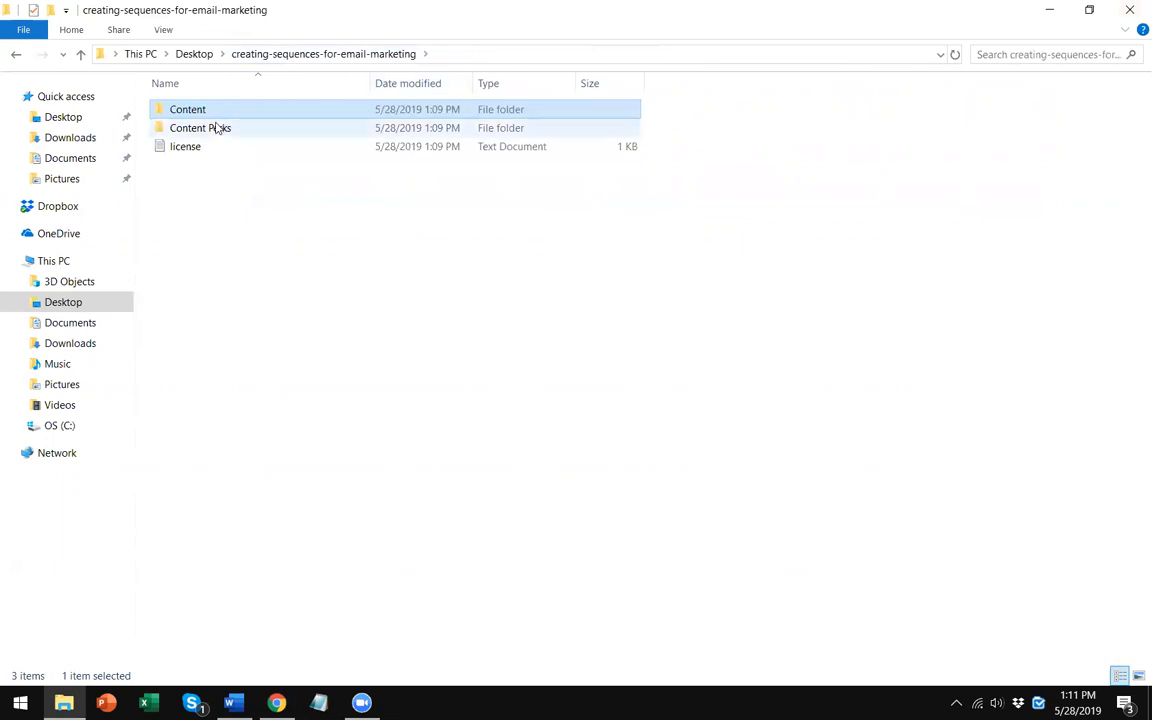
double_click(213, 133)
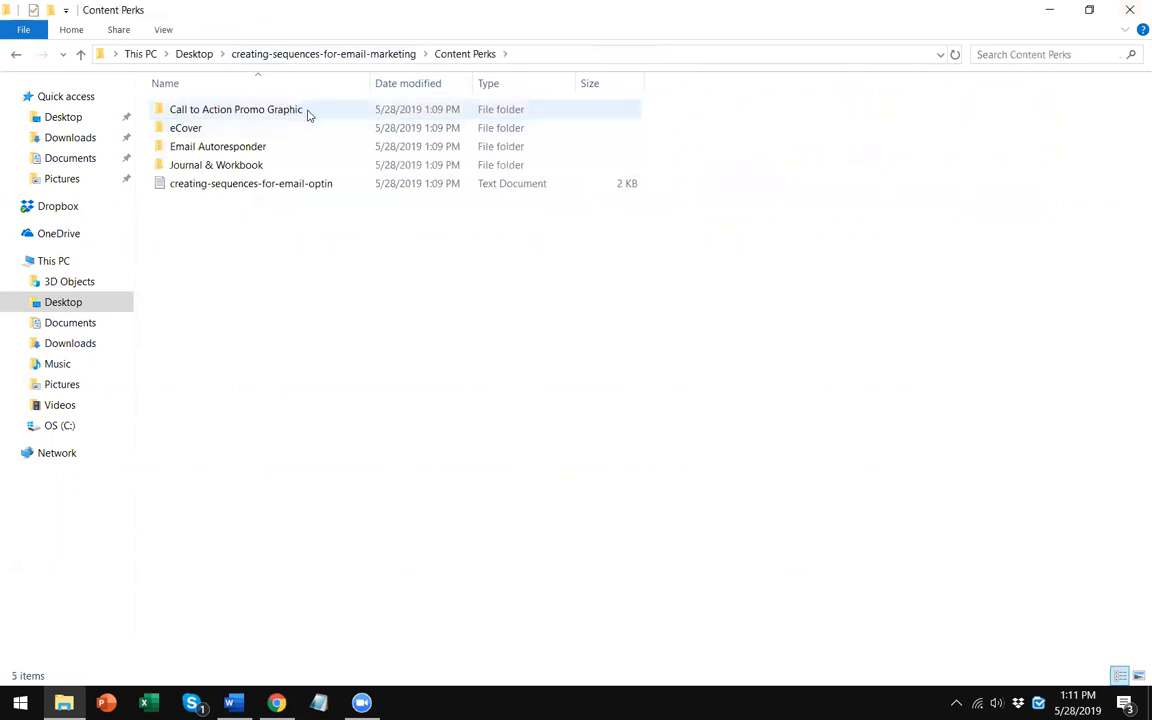
- Open the Call to Action Promo Graphic folder, preview its JPG promo graphic, and close the viewer
double_click(309, 112)
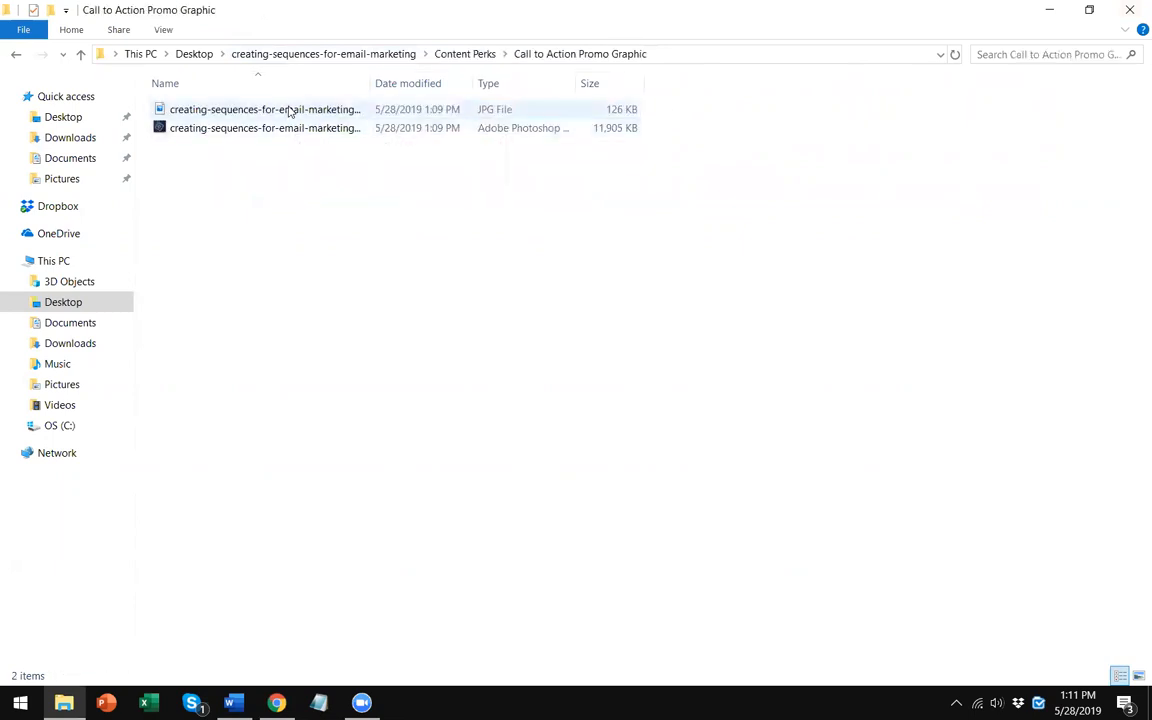
double_click(290, 112)
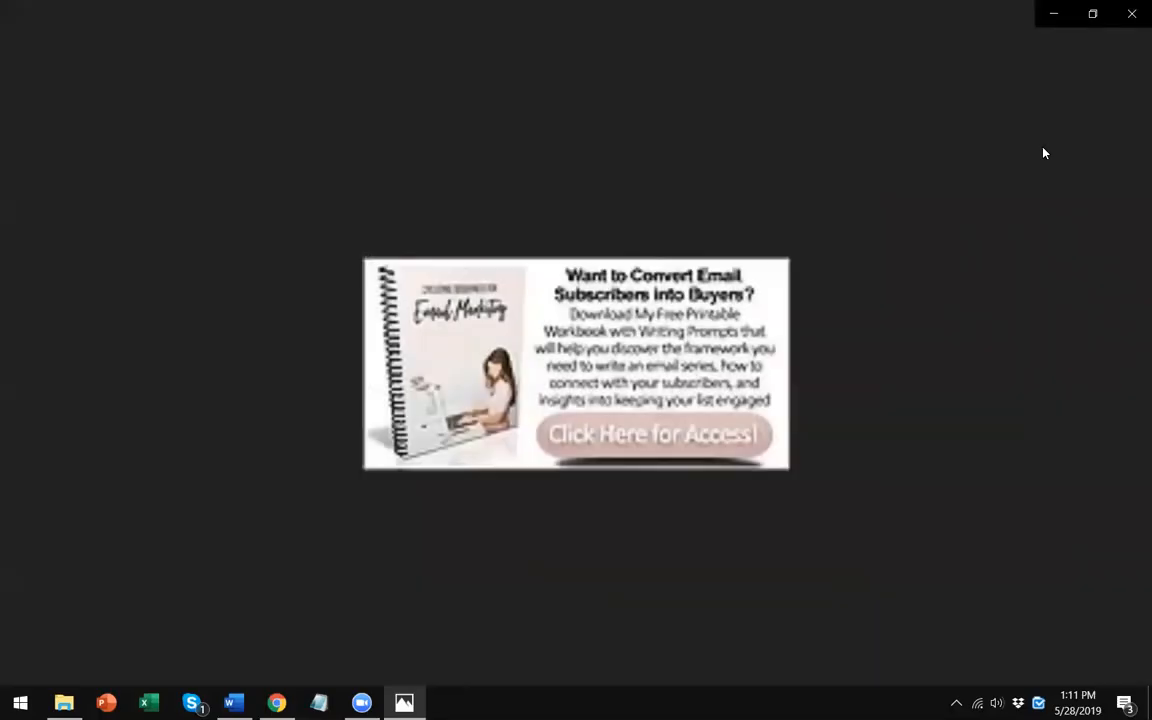
click(1132, 8)
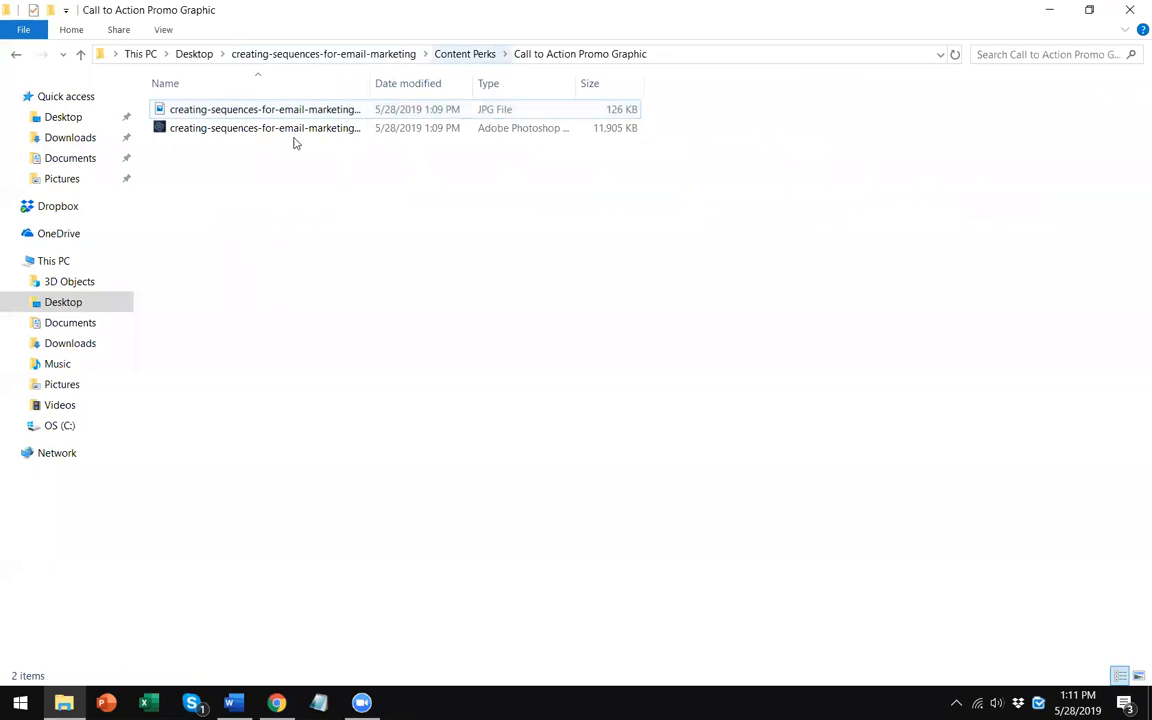
- Go back and browse the eCover folder, then return to Content Perks
key(BackSpace)
double_click(200, 128)
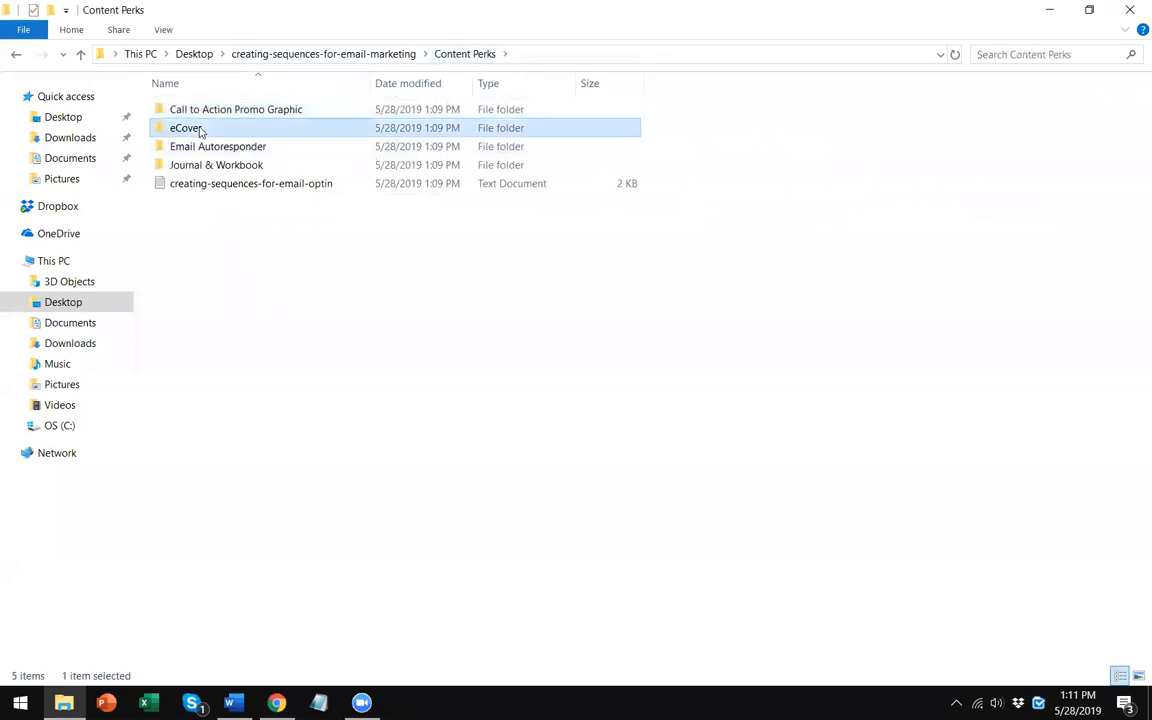
click(470, 57)
- Open the Email Autoresponder folder, select its Word document, and return to Content Perks
click(239, 150)
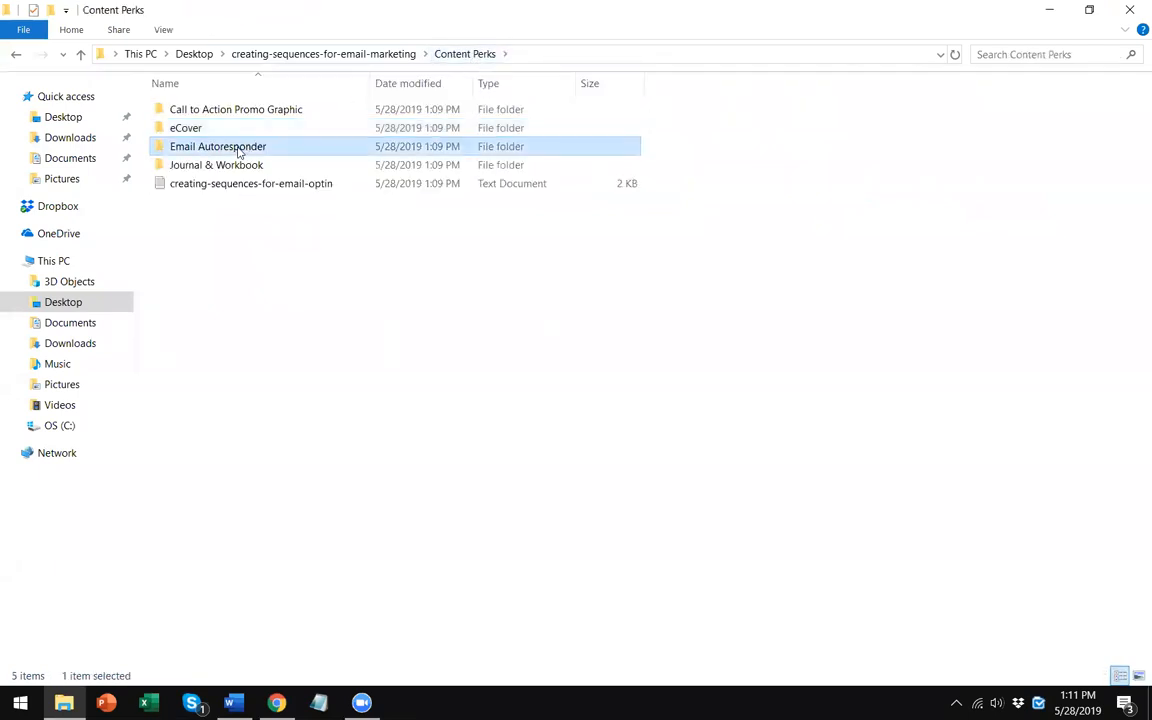
click(233, 147)
double_click(400, 145)
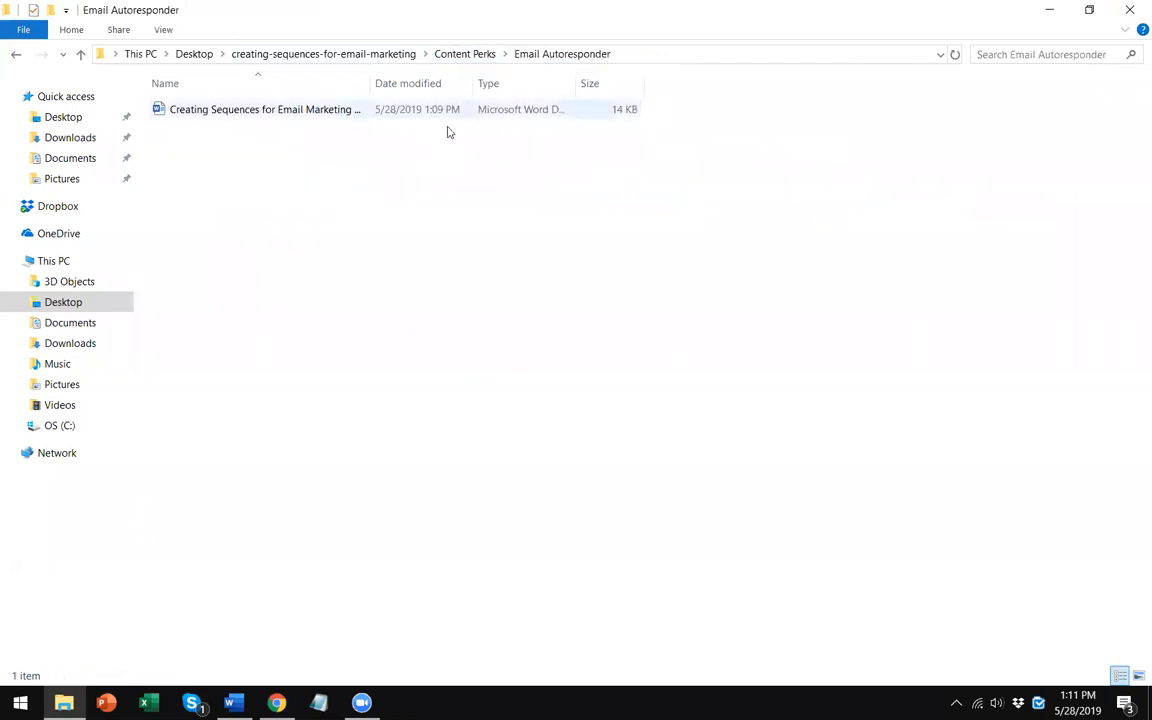
click(450, 110)
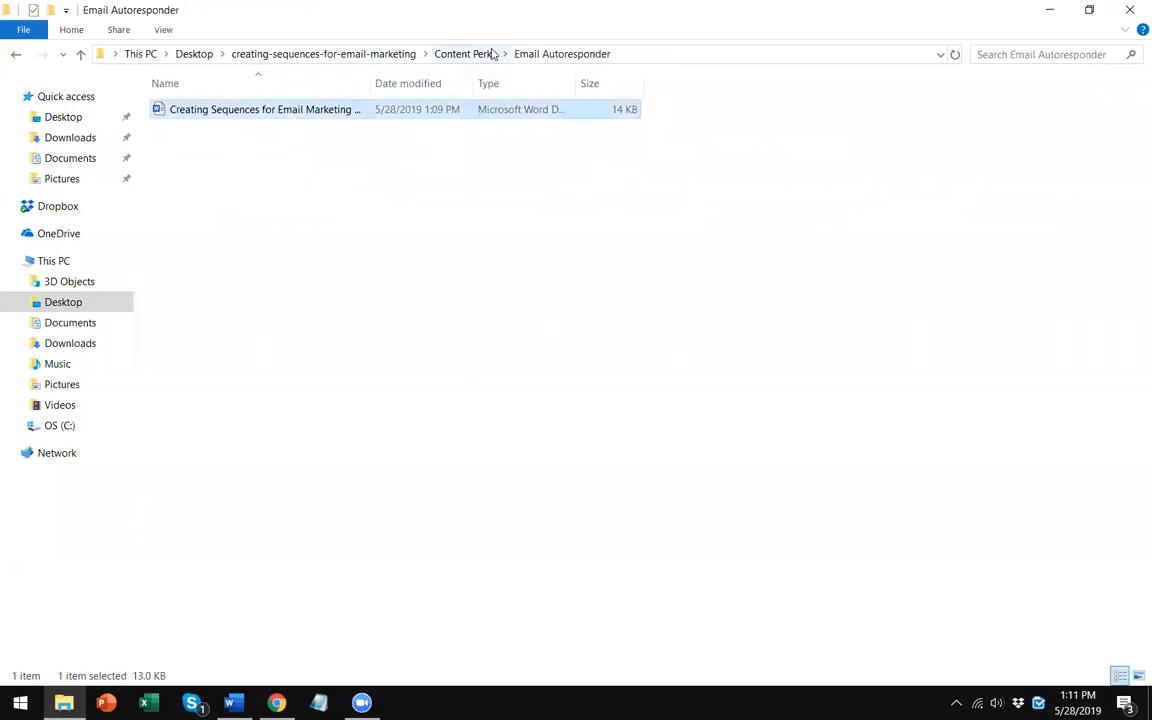
click(470, 54)
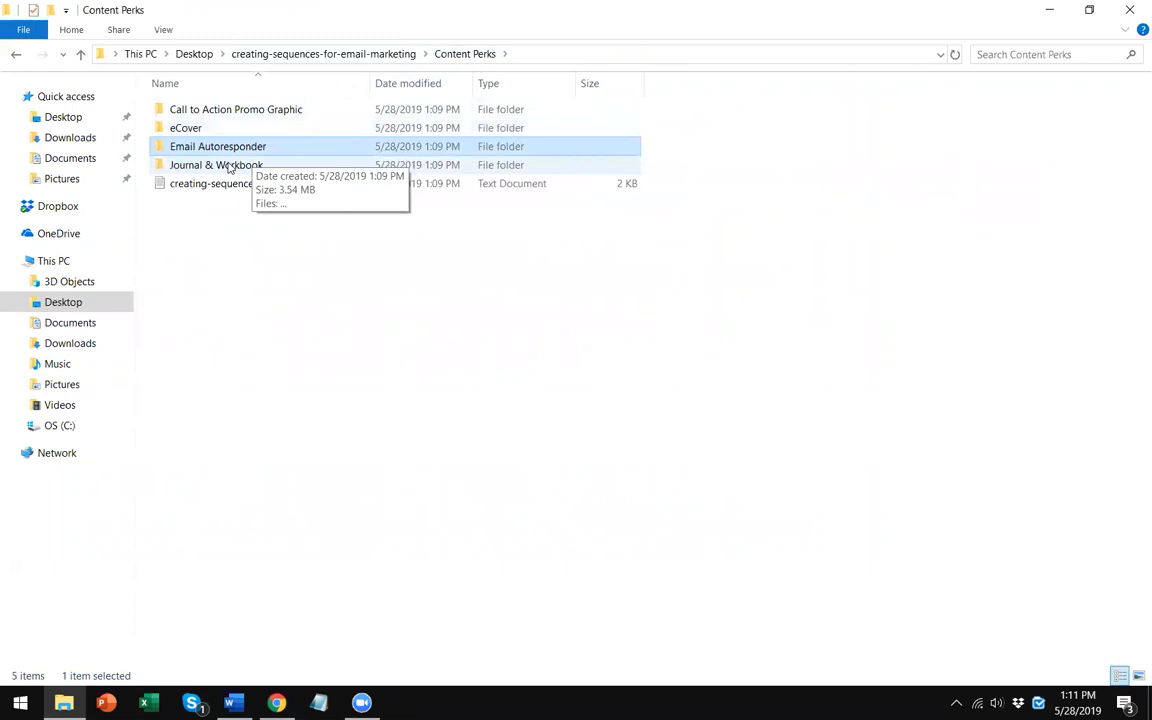
- Open the Journal & Workbook folder, widen the Name column, and select the Printable Workbook
double_click(228, 166)
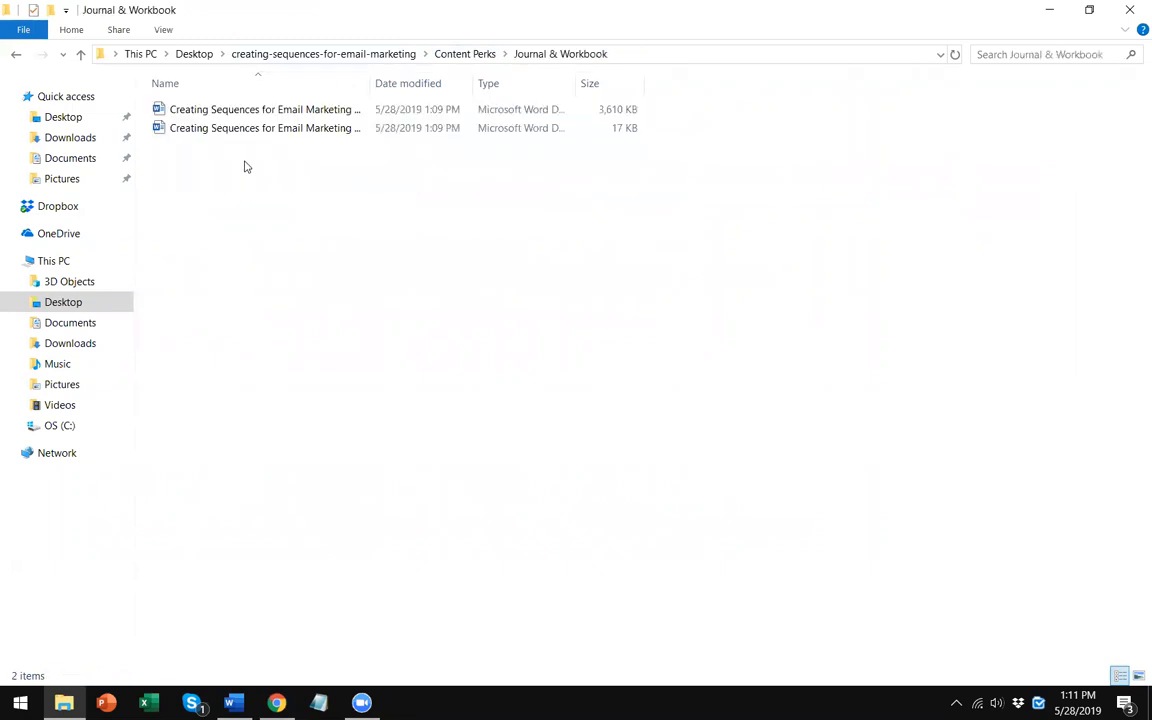
drag(368, 80, 483, 95)
click(432, 128)
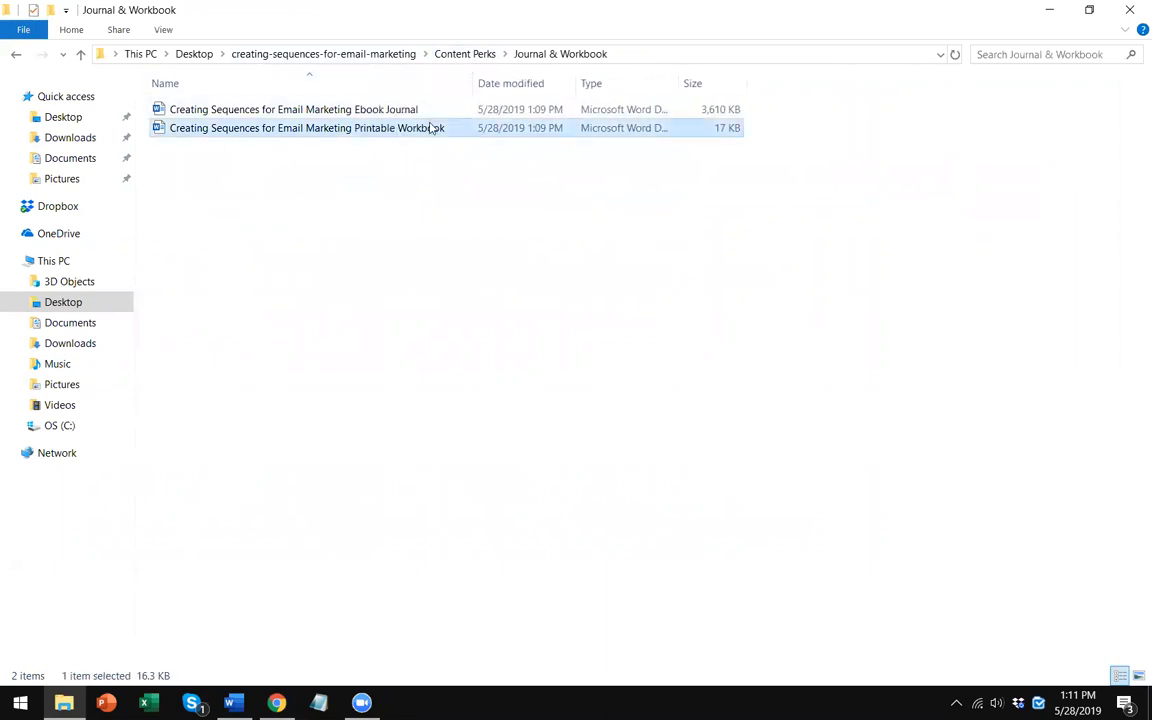
- Open the Creating Sequences for Email Marketing Printable Workbook in Word and close it again
double_click(430, 128)
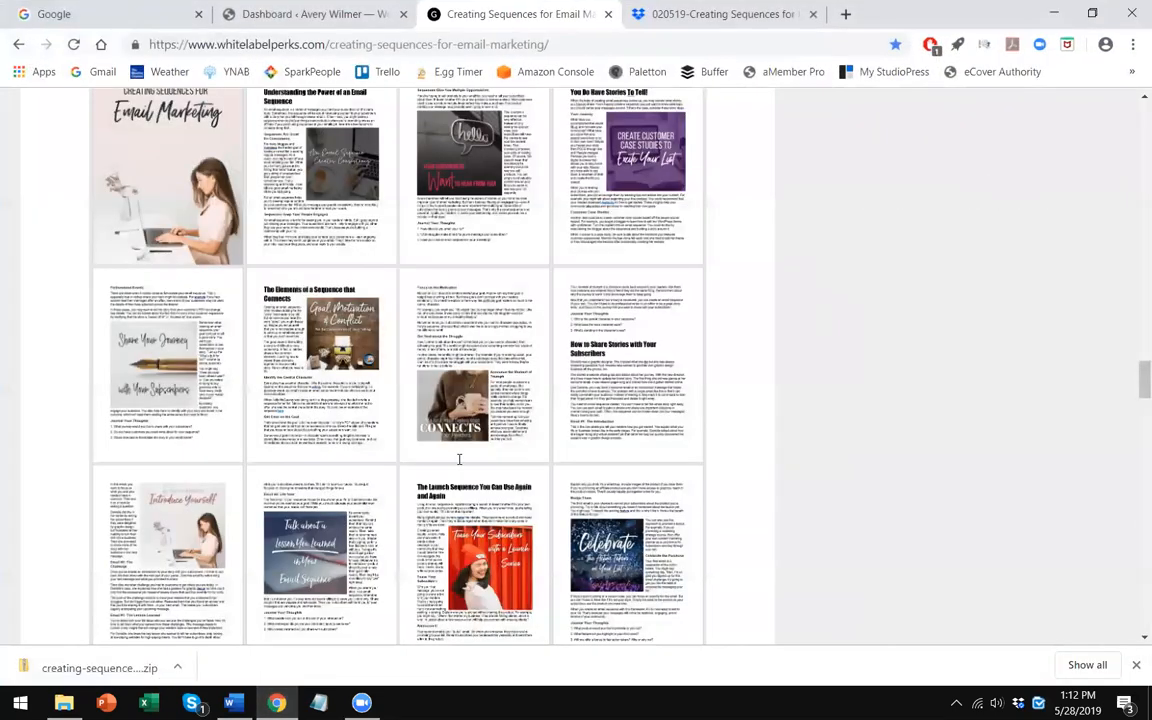
scroll(459, 461, down, 4)
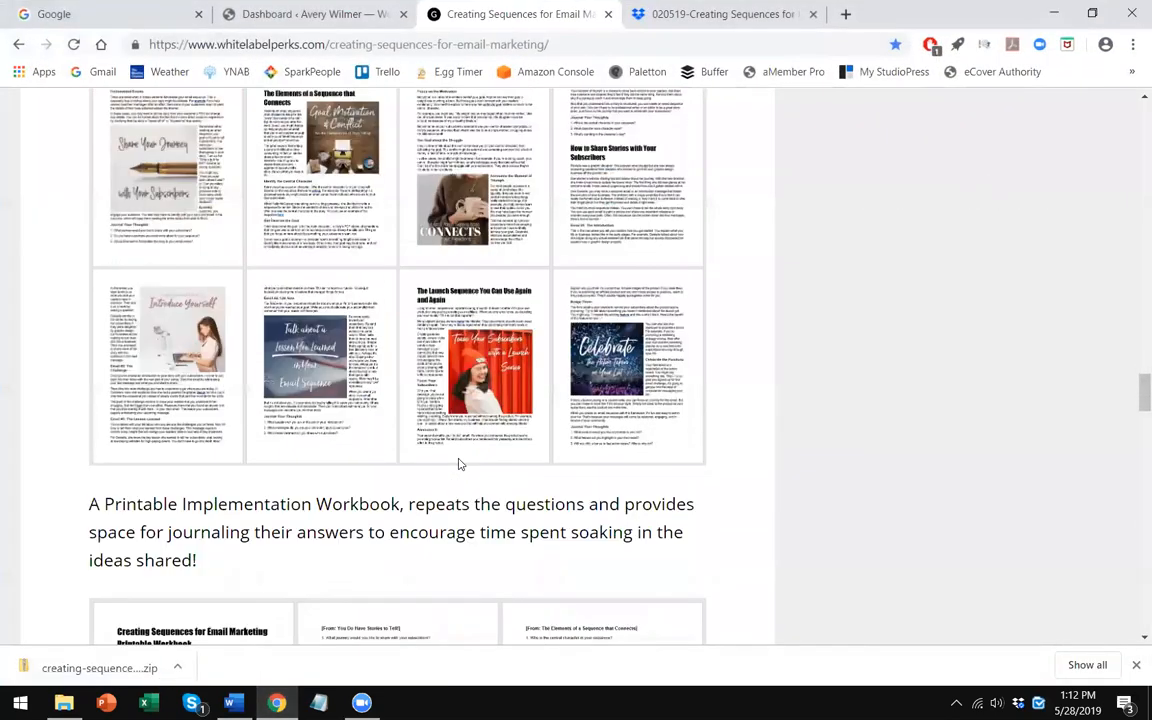
scroll(458, 463, up, 2)
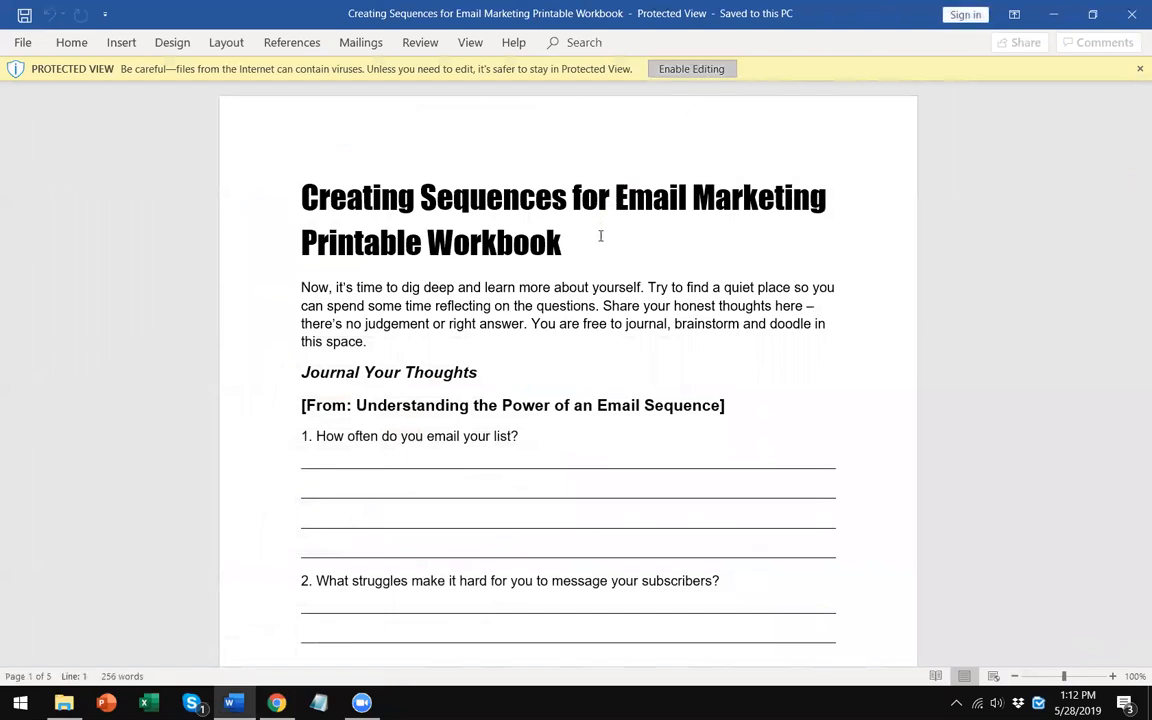
click(23, 42)
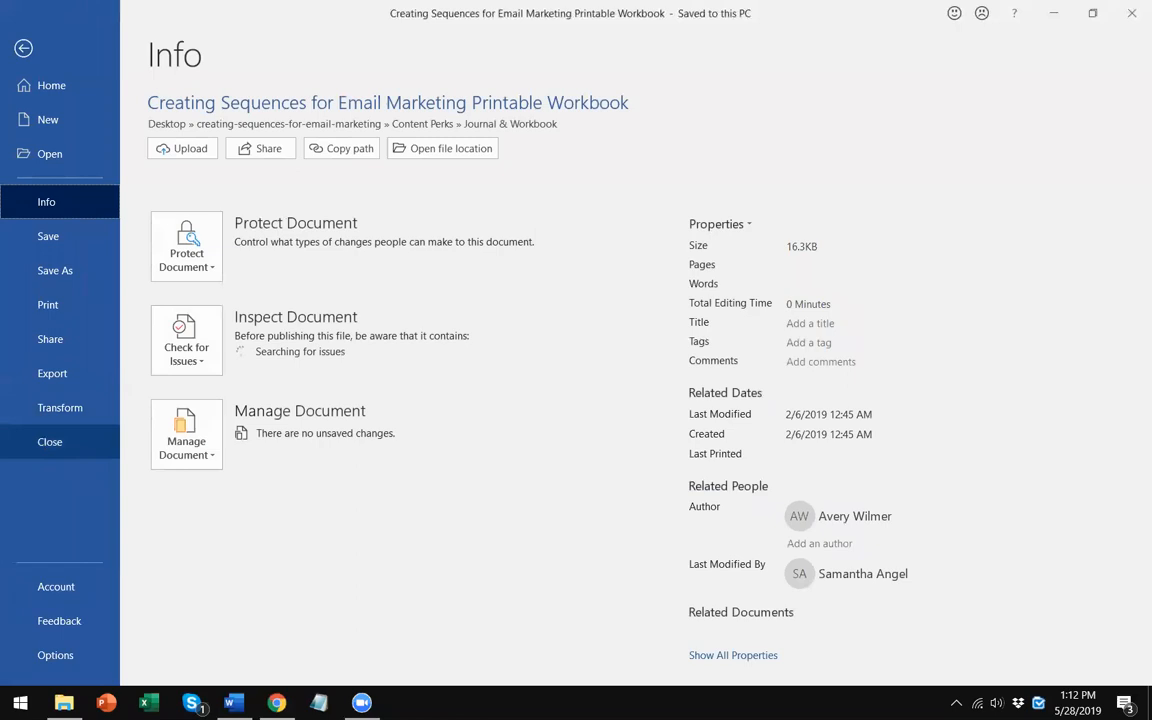
click(44, 445)
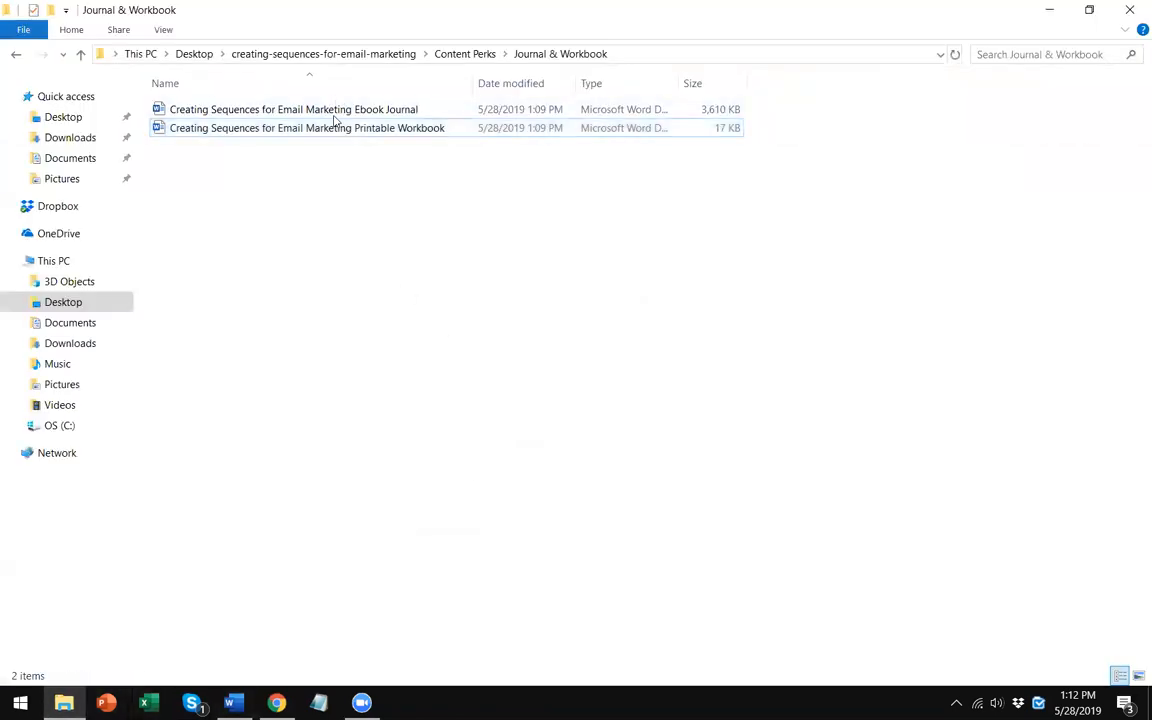
- Open the Ebook Journal document and scroll through its cover and first chapter pages
double_click(540, 110)
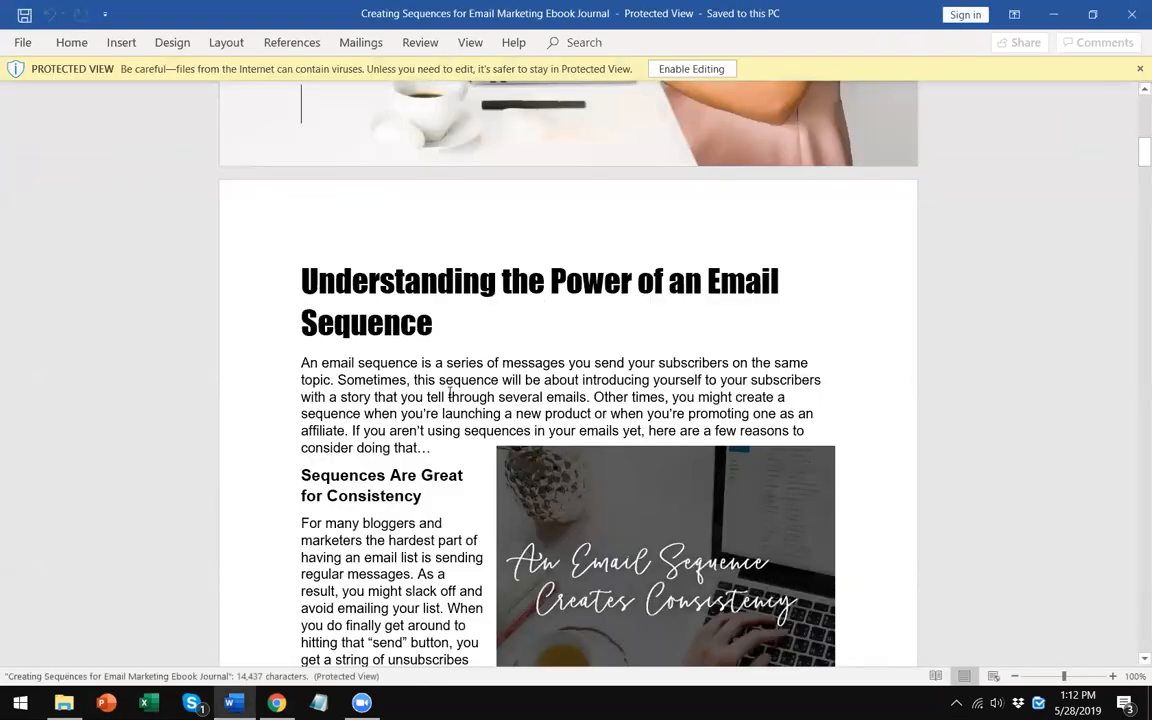
scroll(451, 390, down, 5)
scroll(451, 390, down, 10)
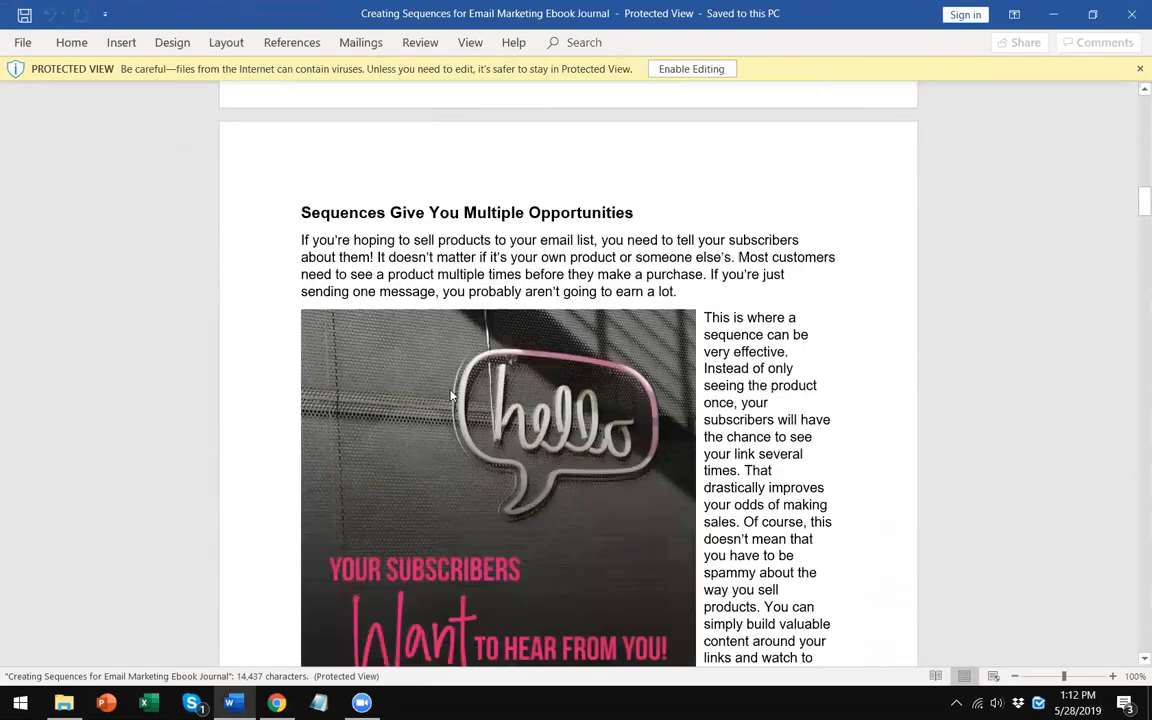
scroll(451, 390, up, 14)
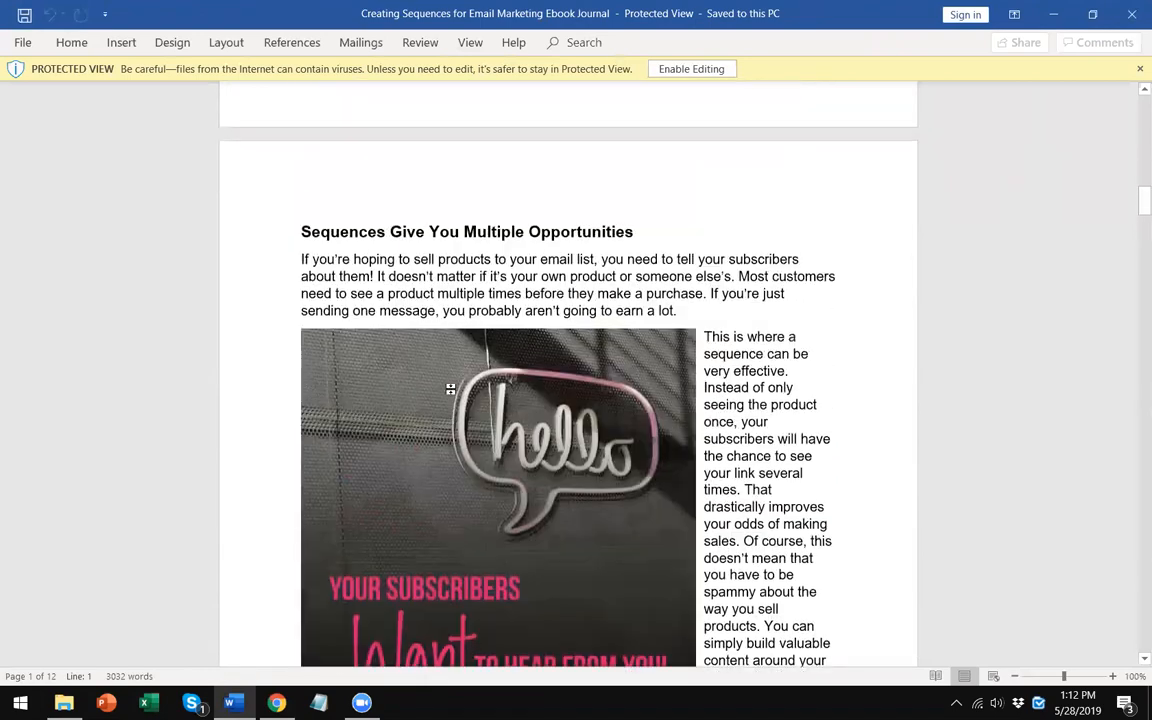
scroll(451, 395, up, 11)
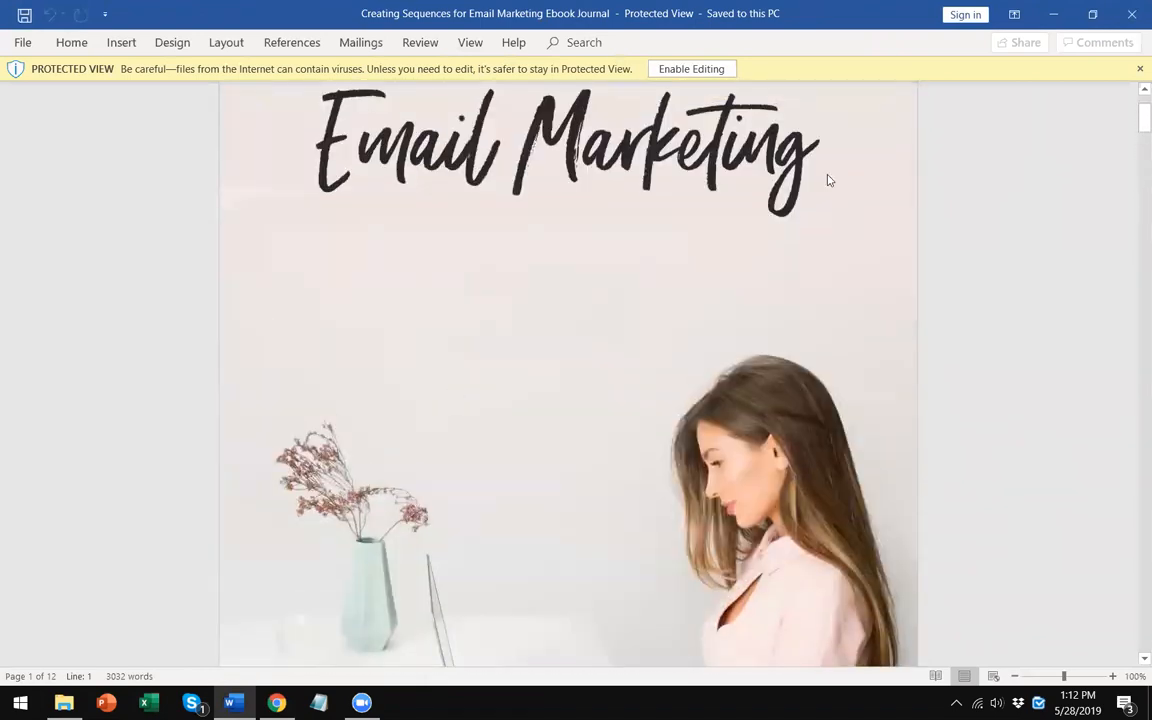
click(1138, 69)
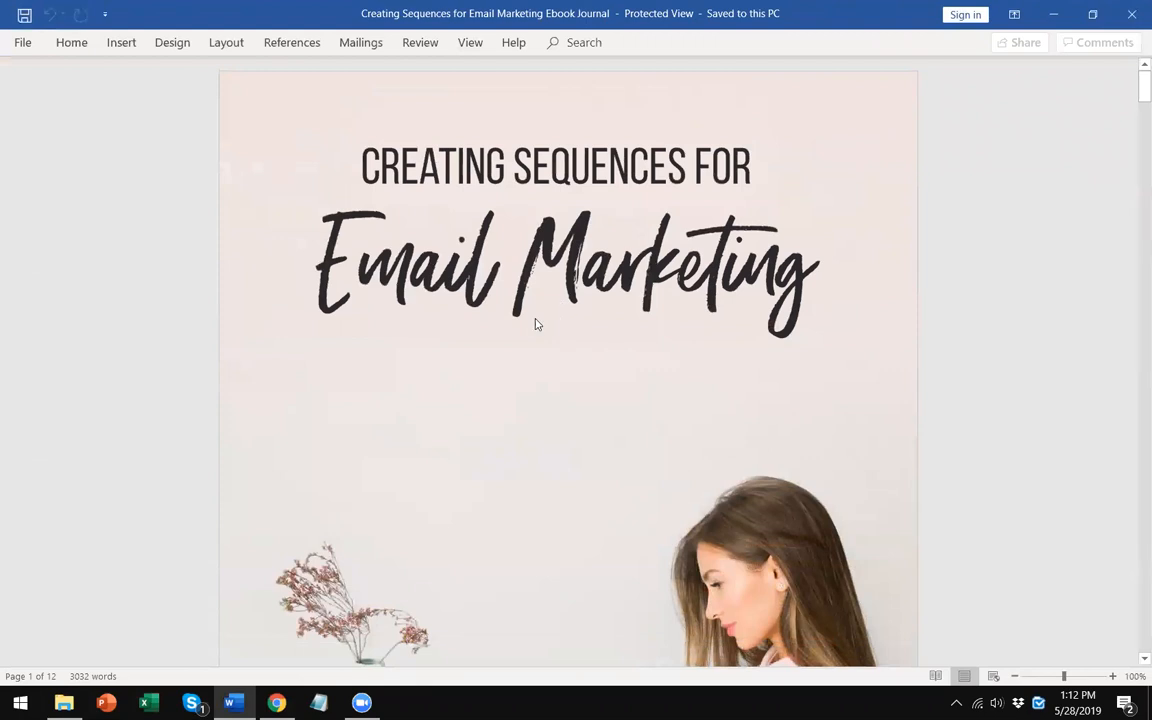
scroll(534, 330, down, 6)
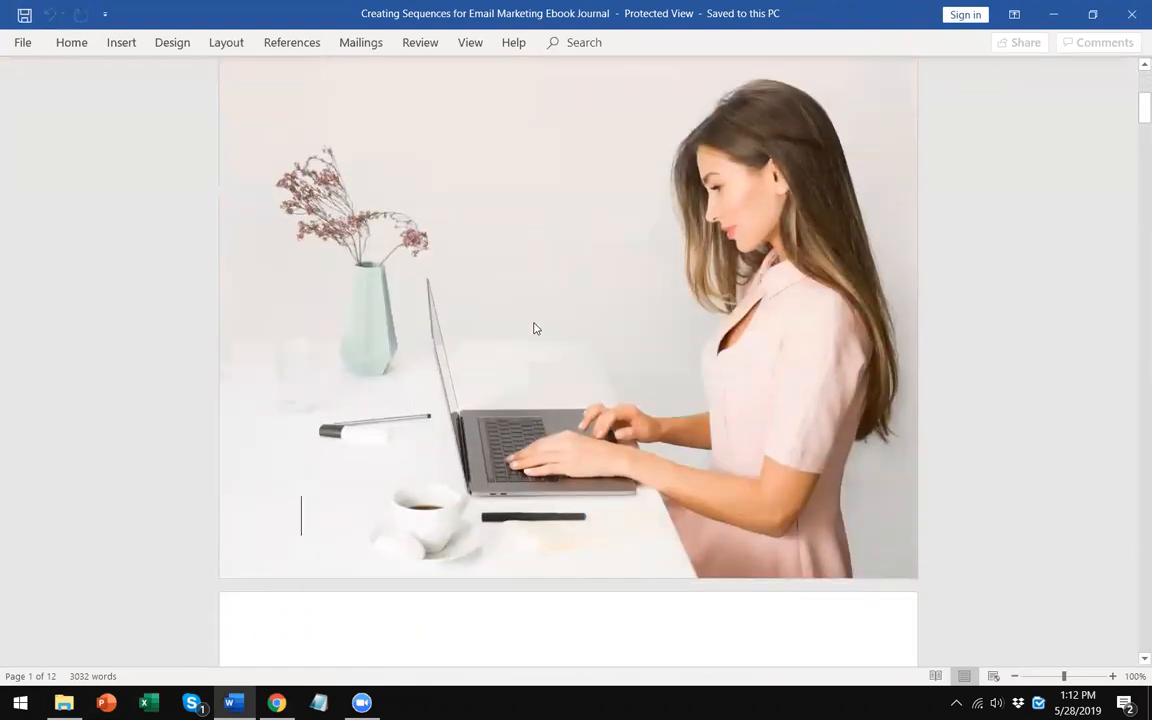
scroll(534, 323, down, 2)
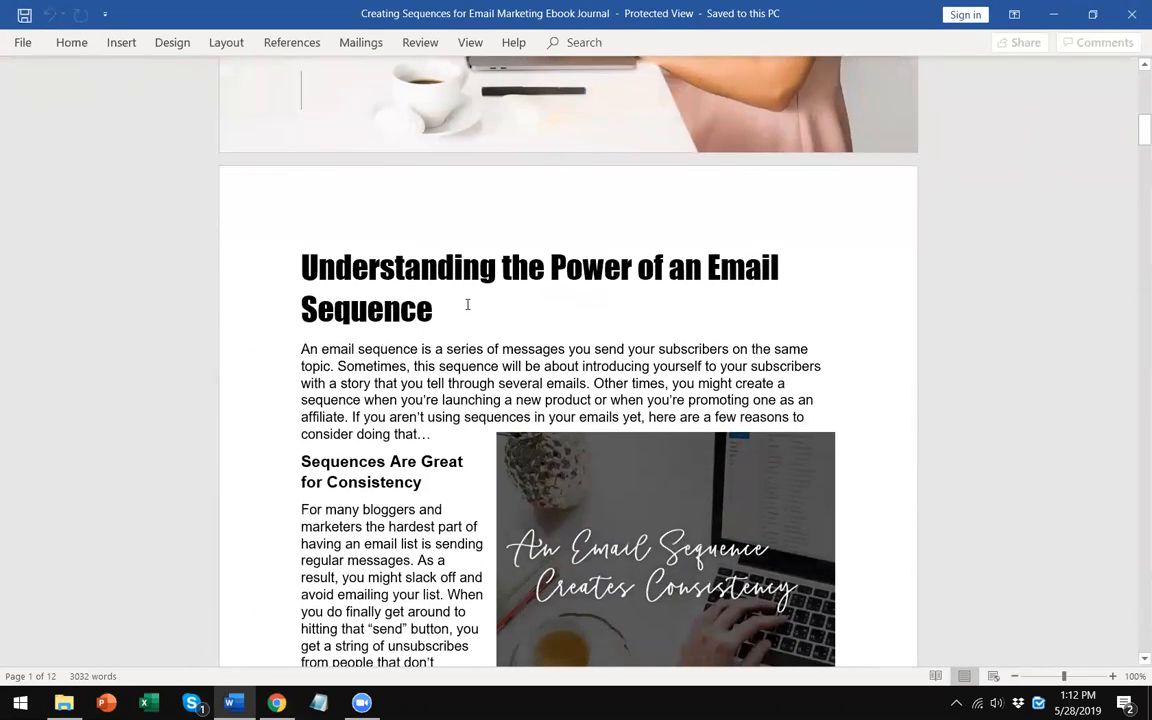
- Close the Ebook Journal document
click(70, 43)
click(433, 304)
click(21, 44)
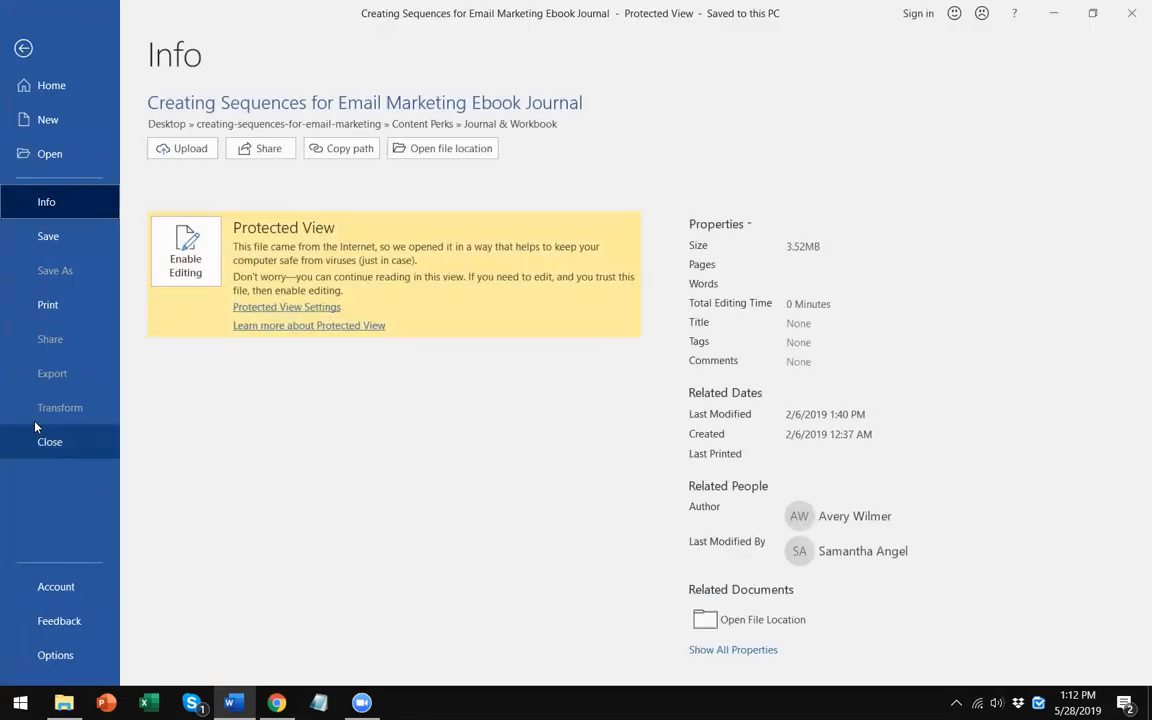
click(40, 441)
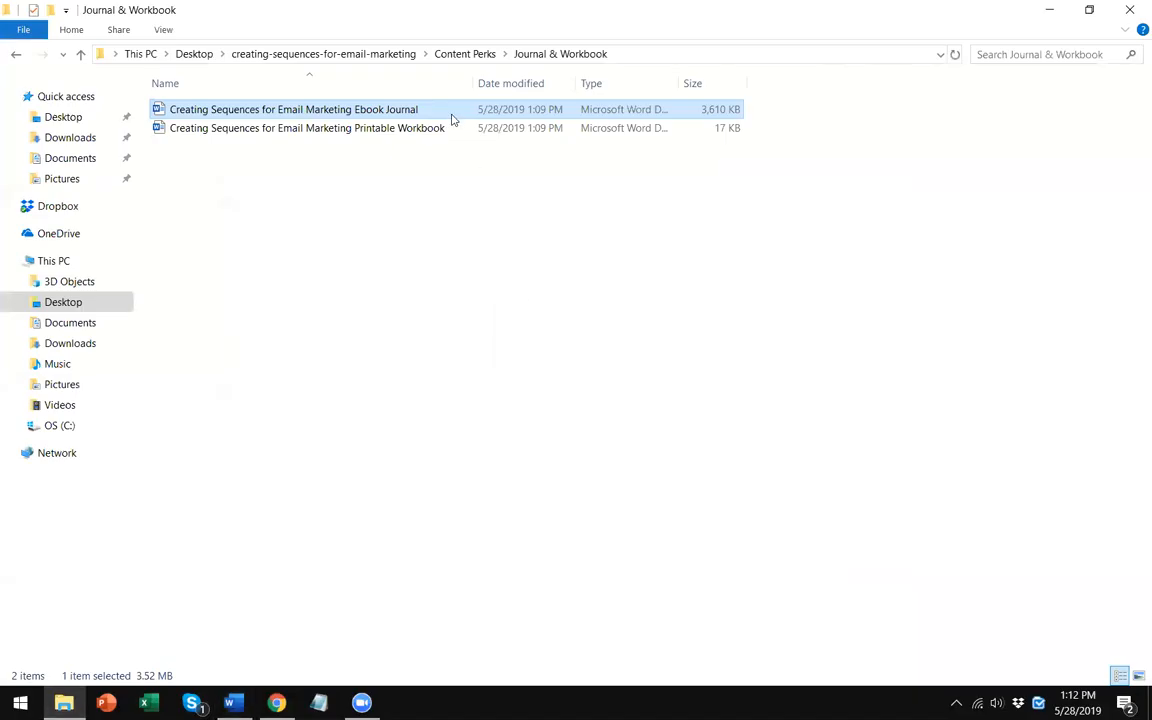
- Reopen the Ebook Journal document and enable editing
double_click(449, 112)
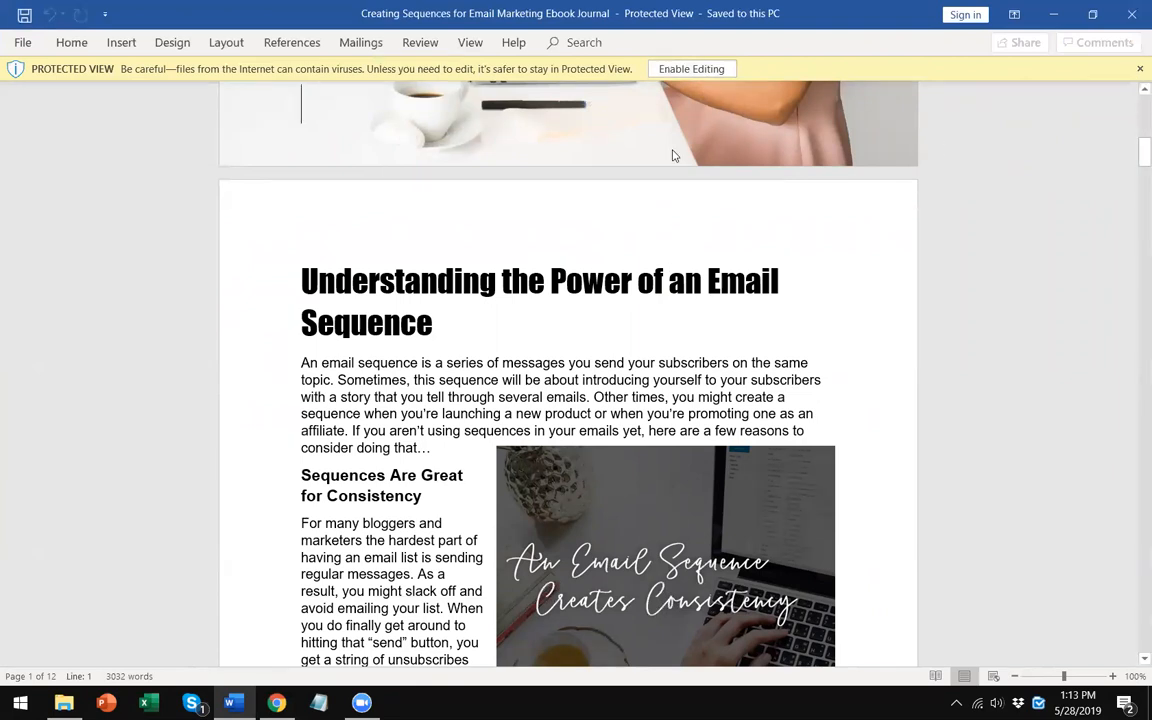
click(703, 75)
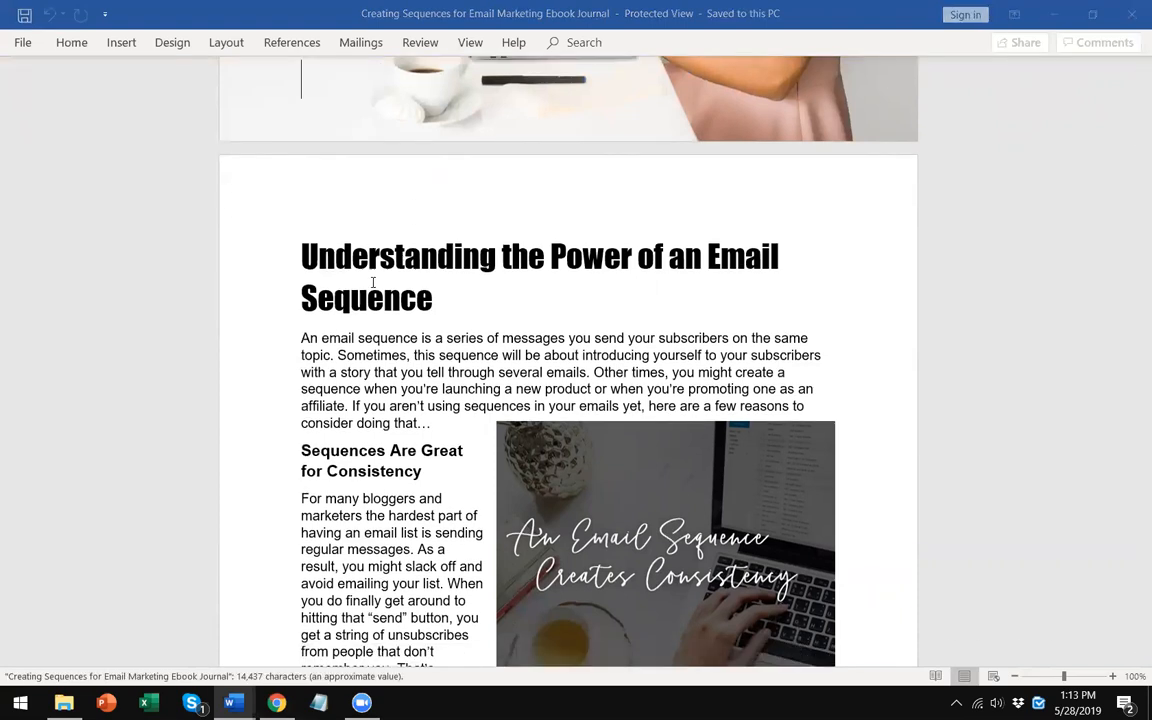
- Scroll back to the cover page and select the cover image
scroll(387, 340, up, 15)
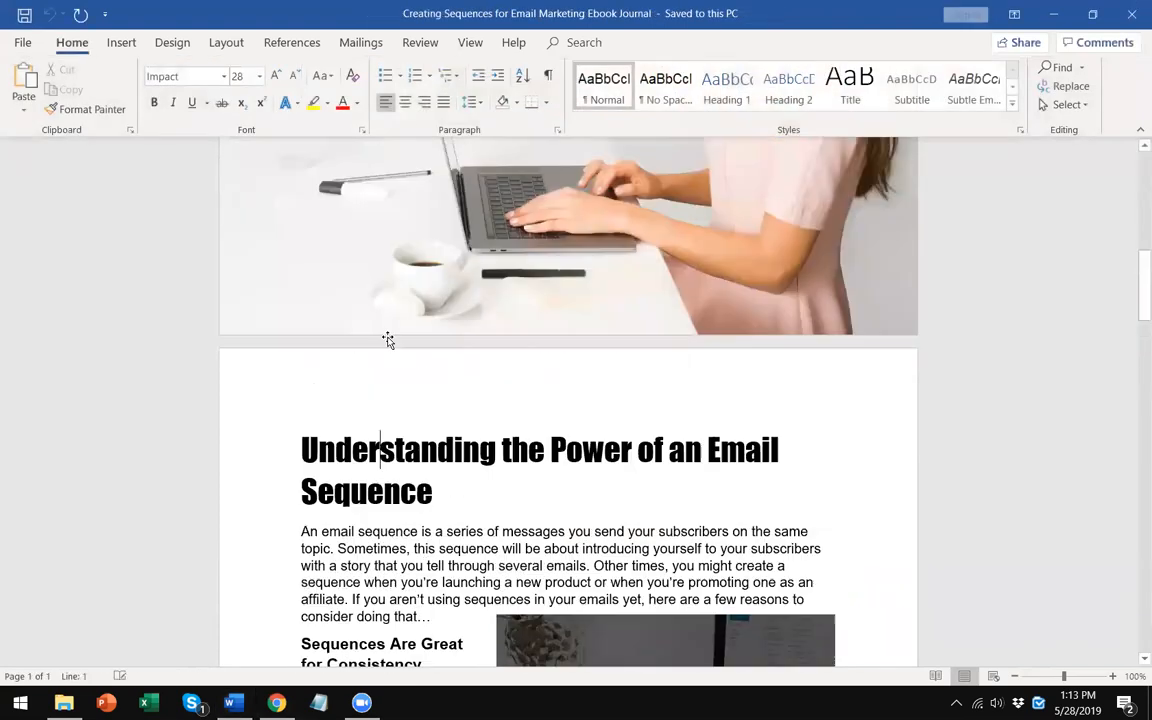
scroll(389, 331, up, 1)
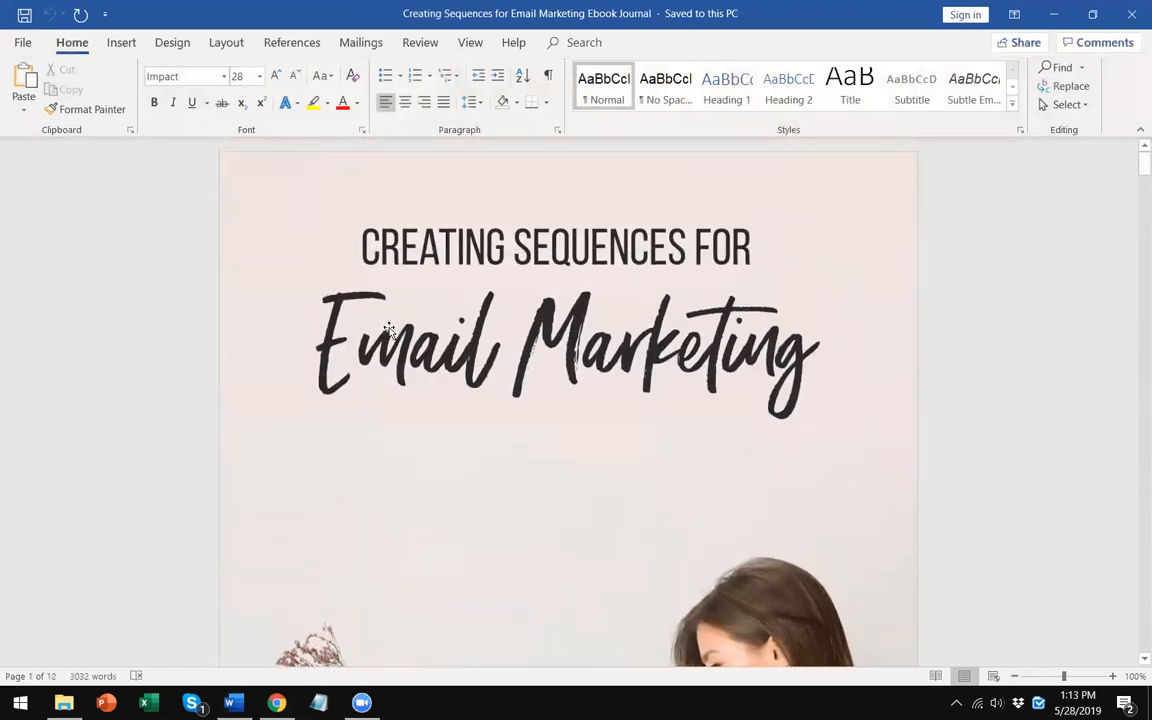
click(733, 257)
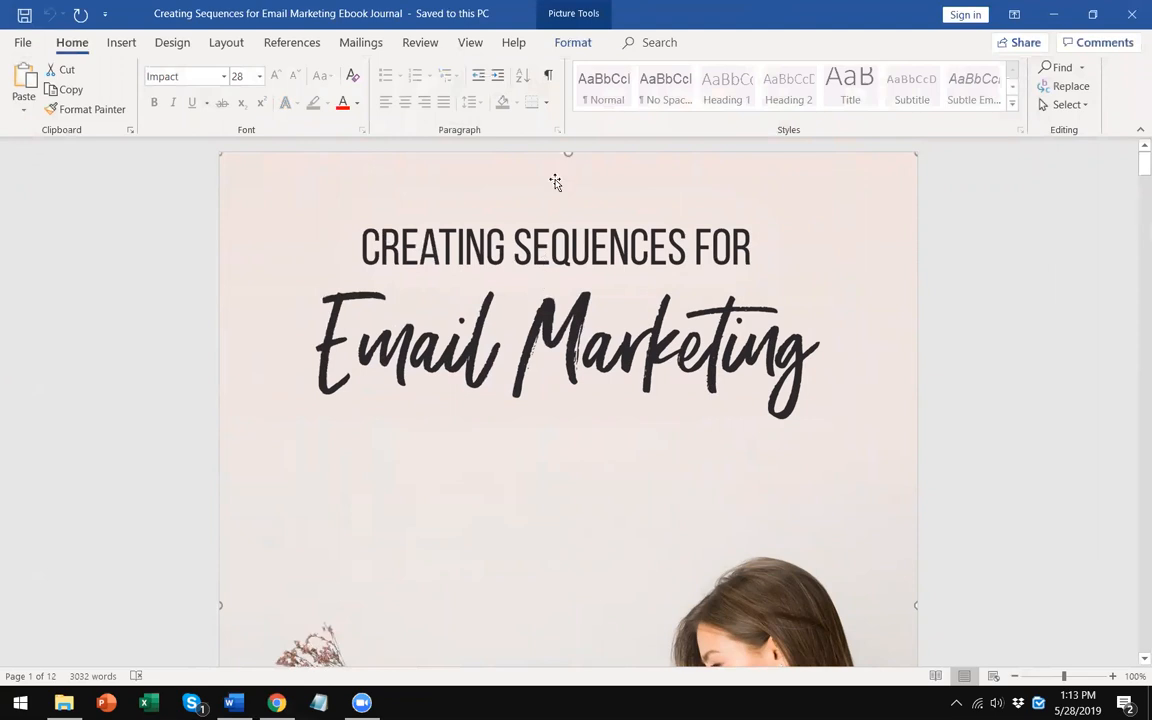
- Inspect the cover picture's formatting tools and its Change Picture options without applying any change
click(570, 43)
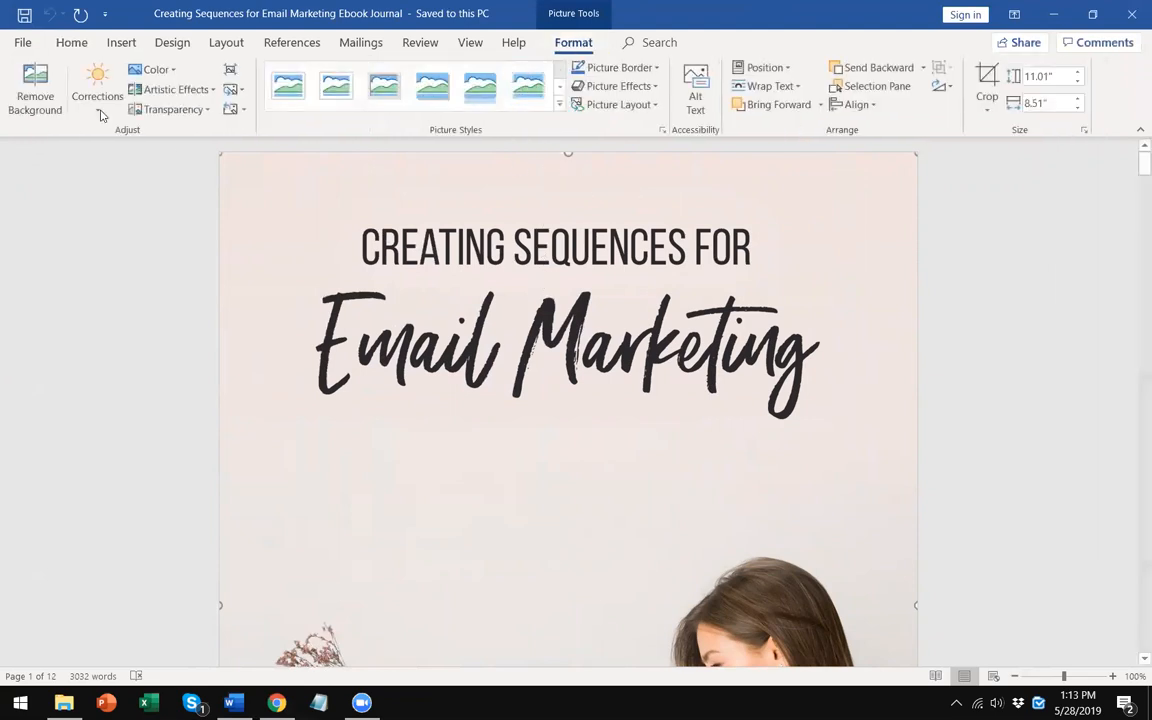
right_click(407, 212)
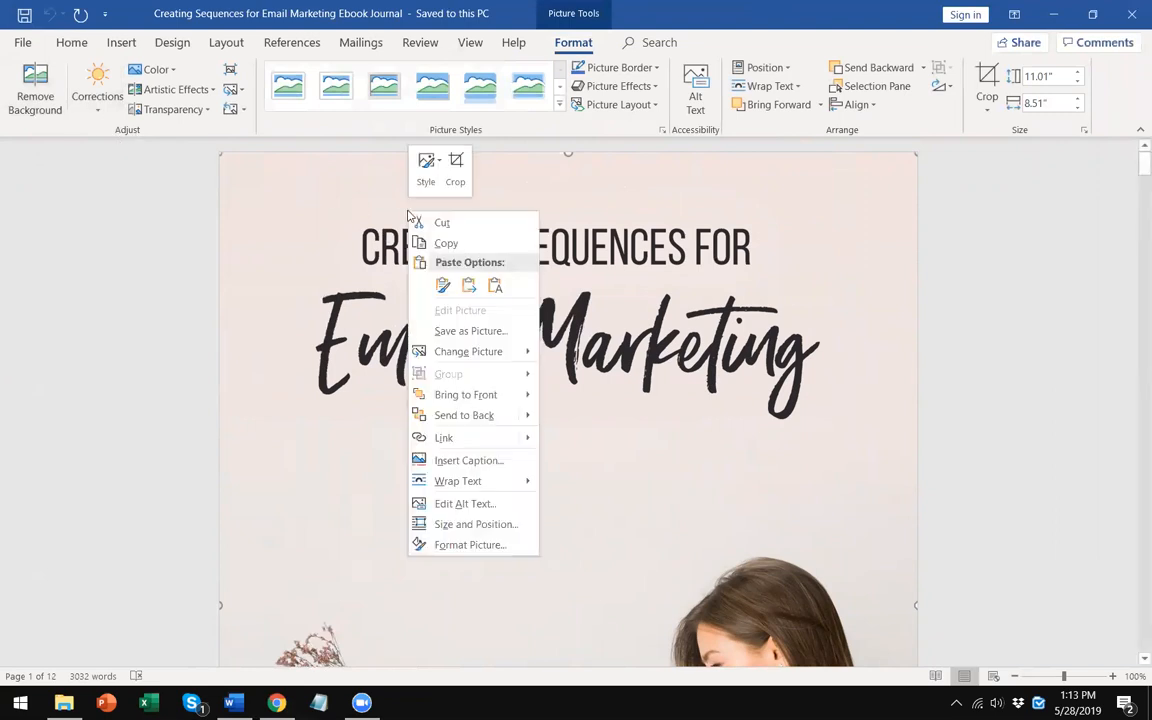
mouse_move(473, 353)
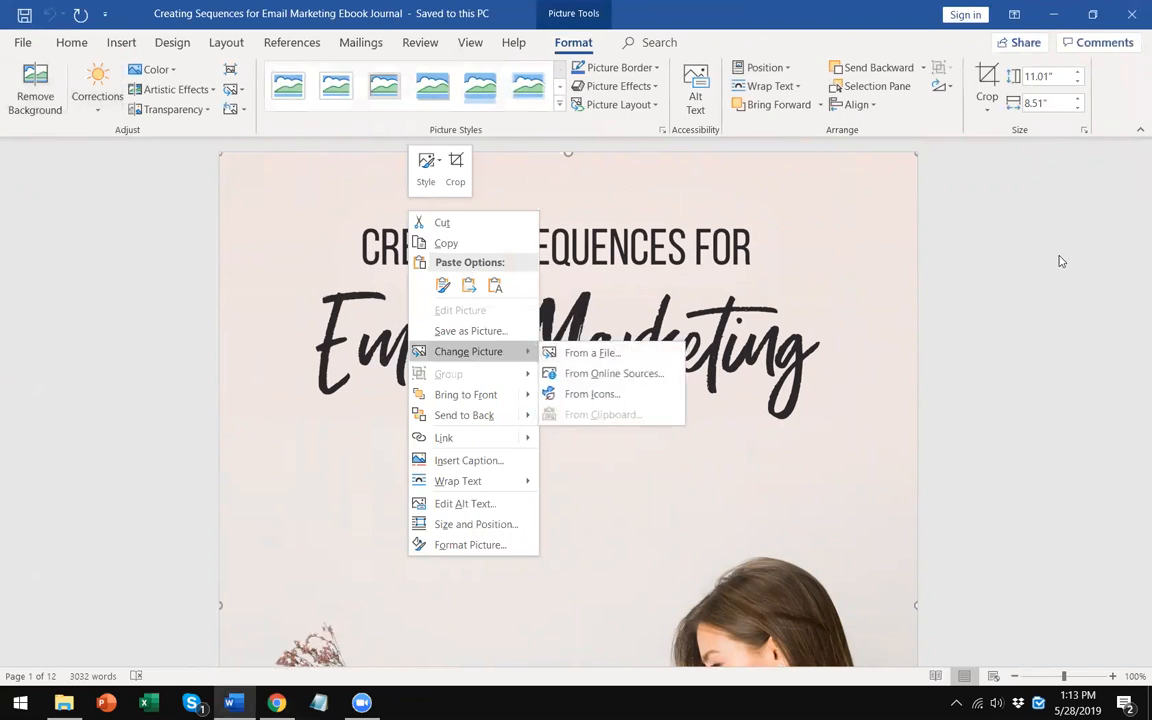
click(1027, 245)
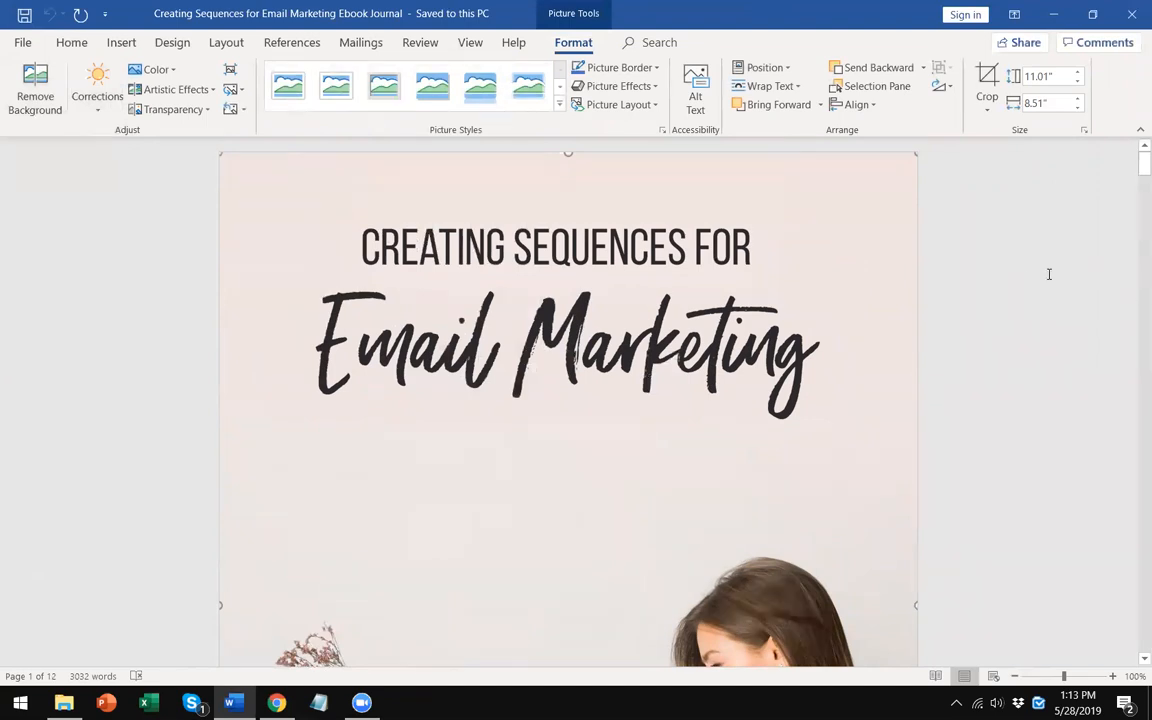
- Deselect the cover picture and scroll through the first chapter pages of the ebook to examine their layout
click(951, 399)
scroll(951, 399, down, 4)
scroll(951, 399, up, 3)
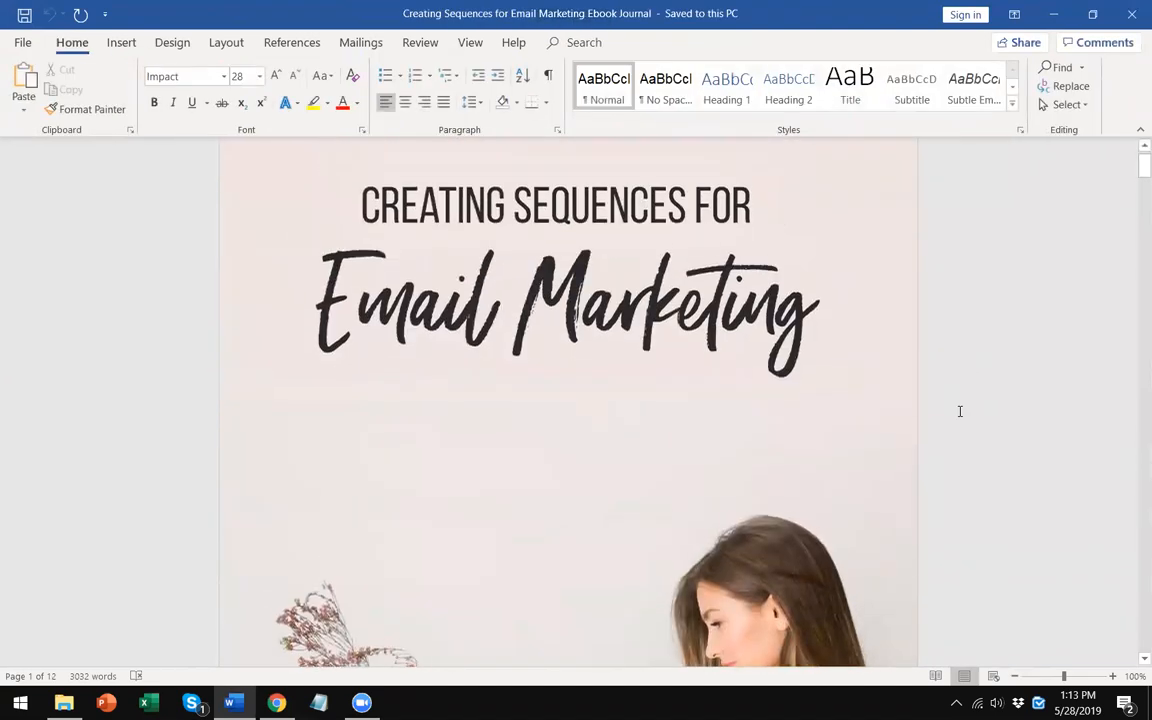
scroll(959, 411, up, 1)
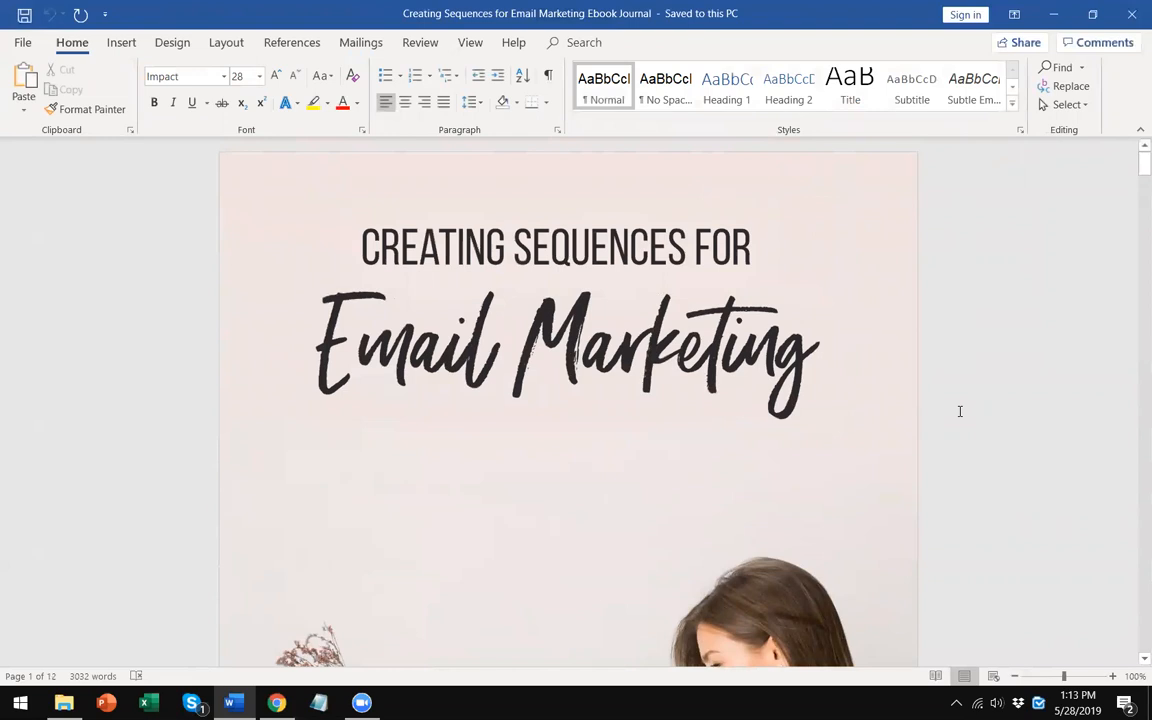
scroll(740, 442, down, 5)
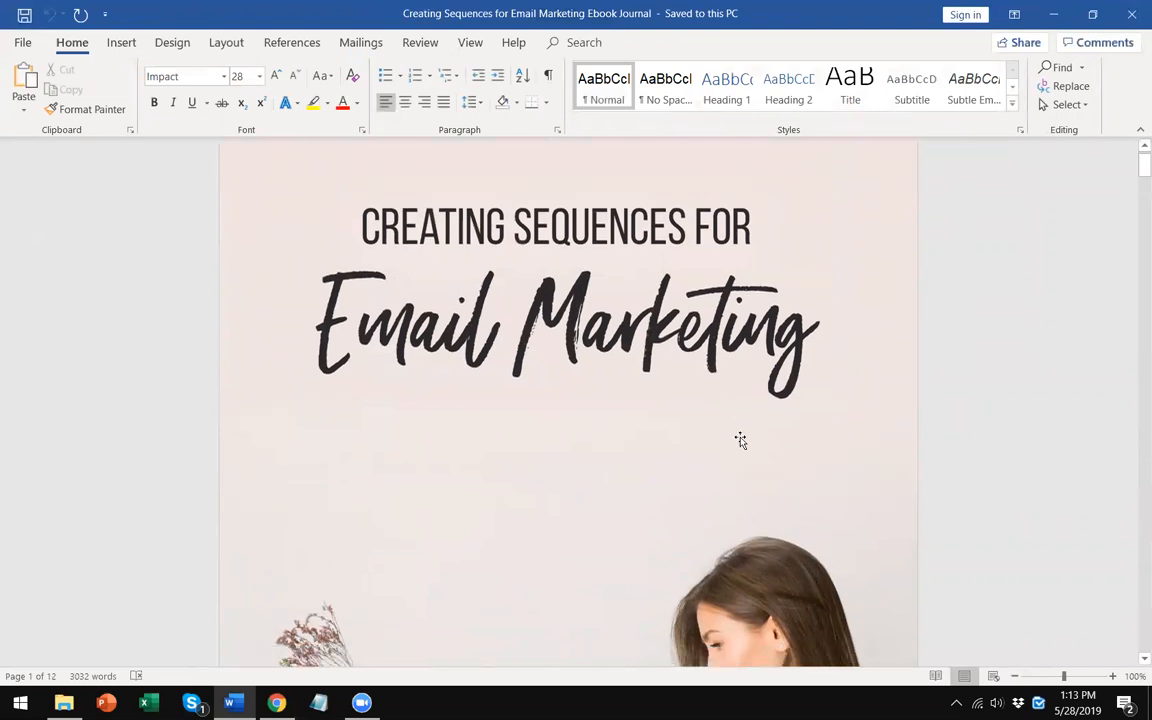
scroll(740, 442, down, 2)
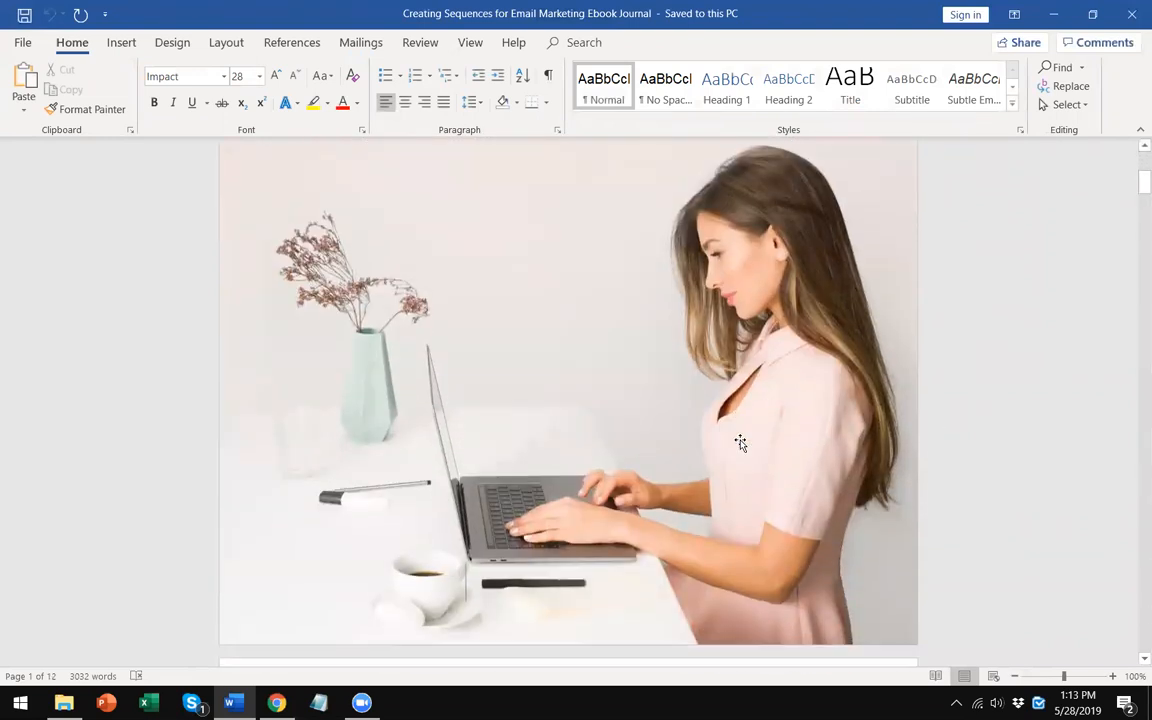
scroll(740, 442, down, 7)
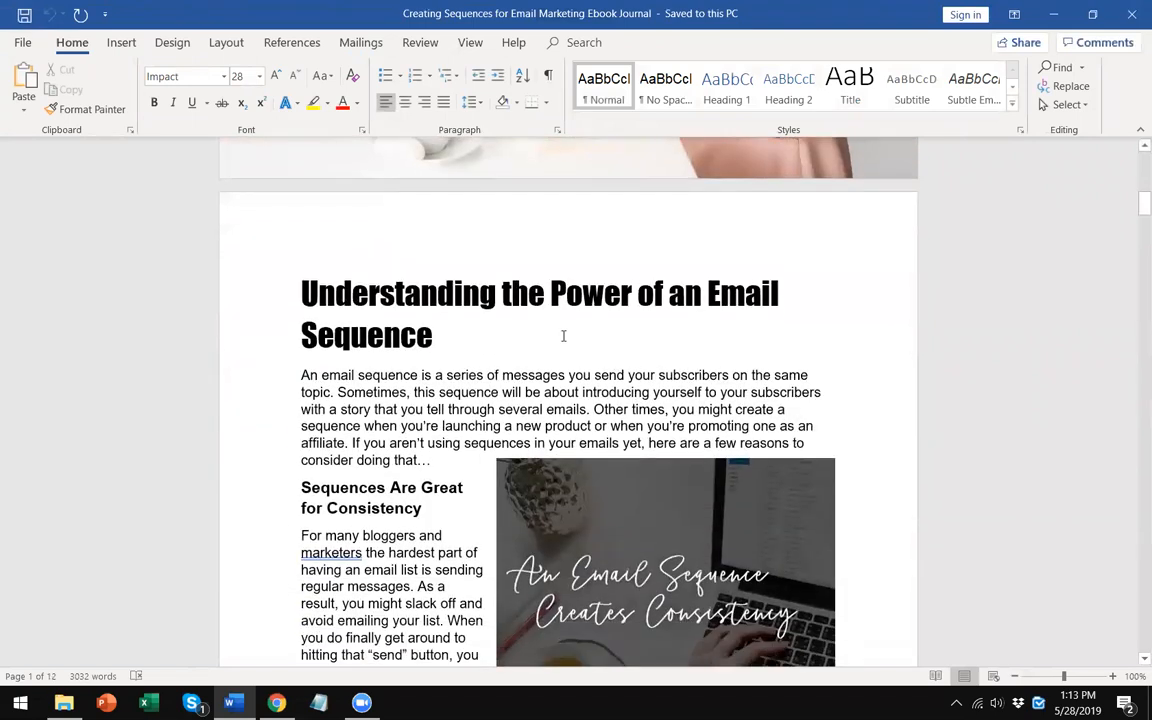
scroll(563, 336, down, 1)
click(472, 273)
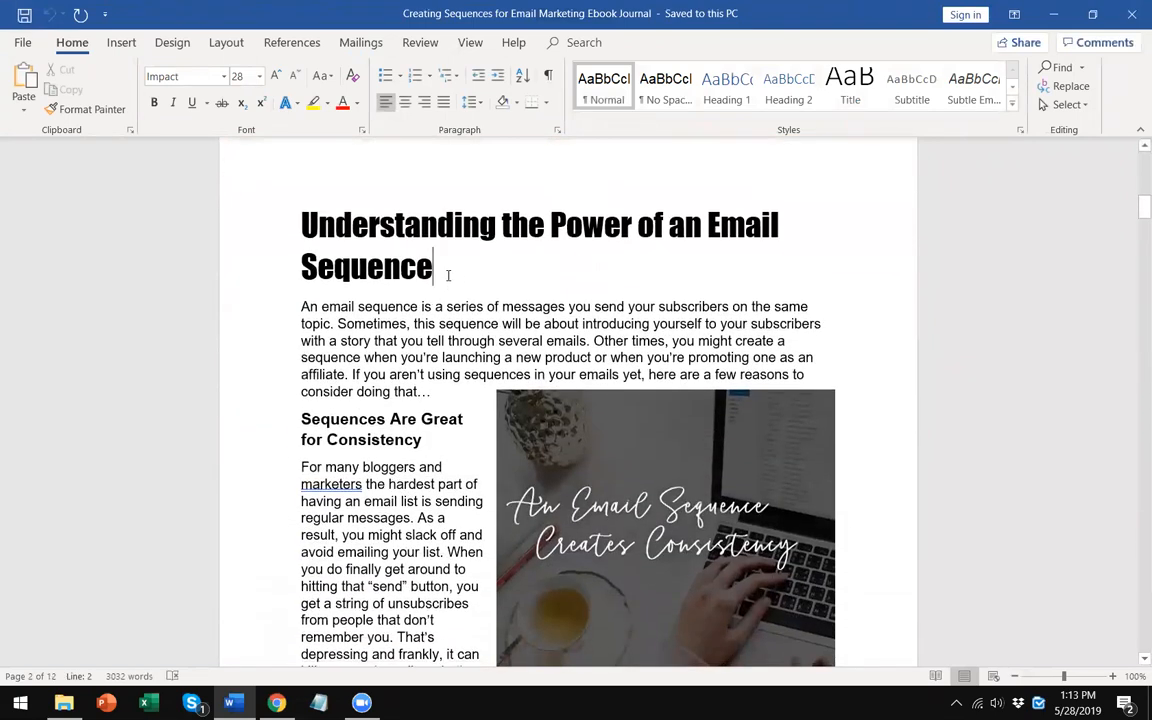
scroll(450, 366, down, 1)
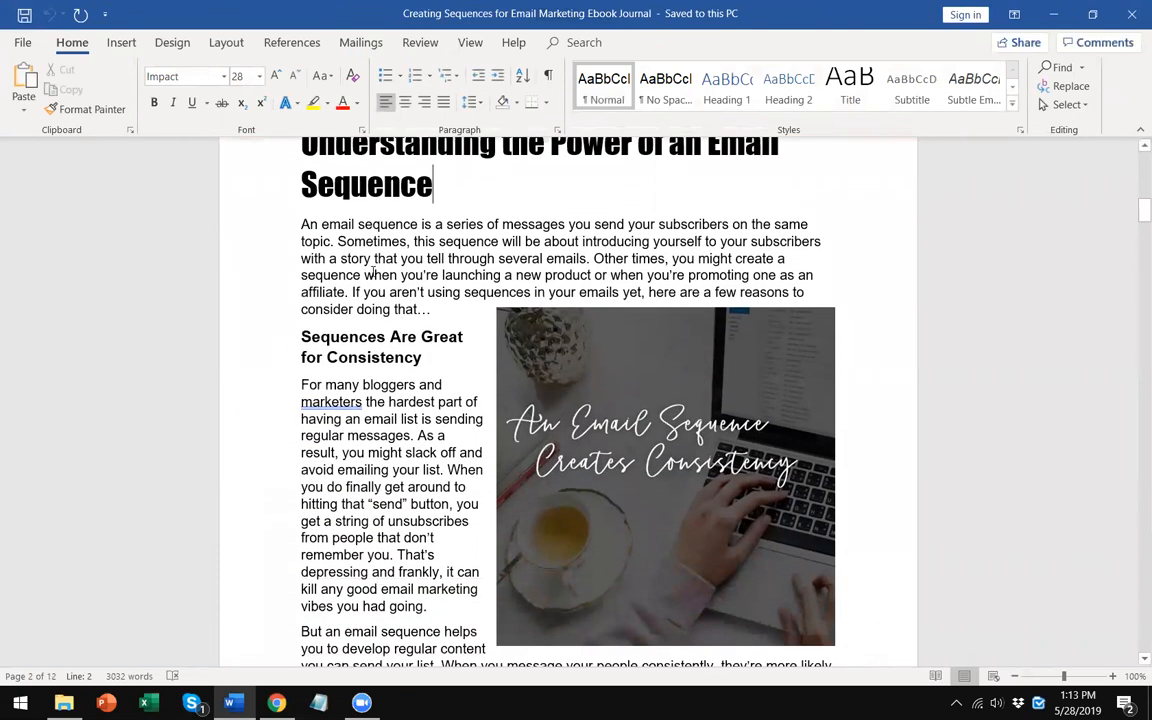
scroll(500, 350, down, 1)
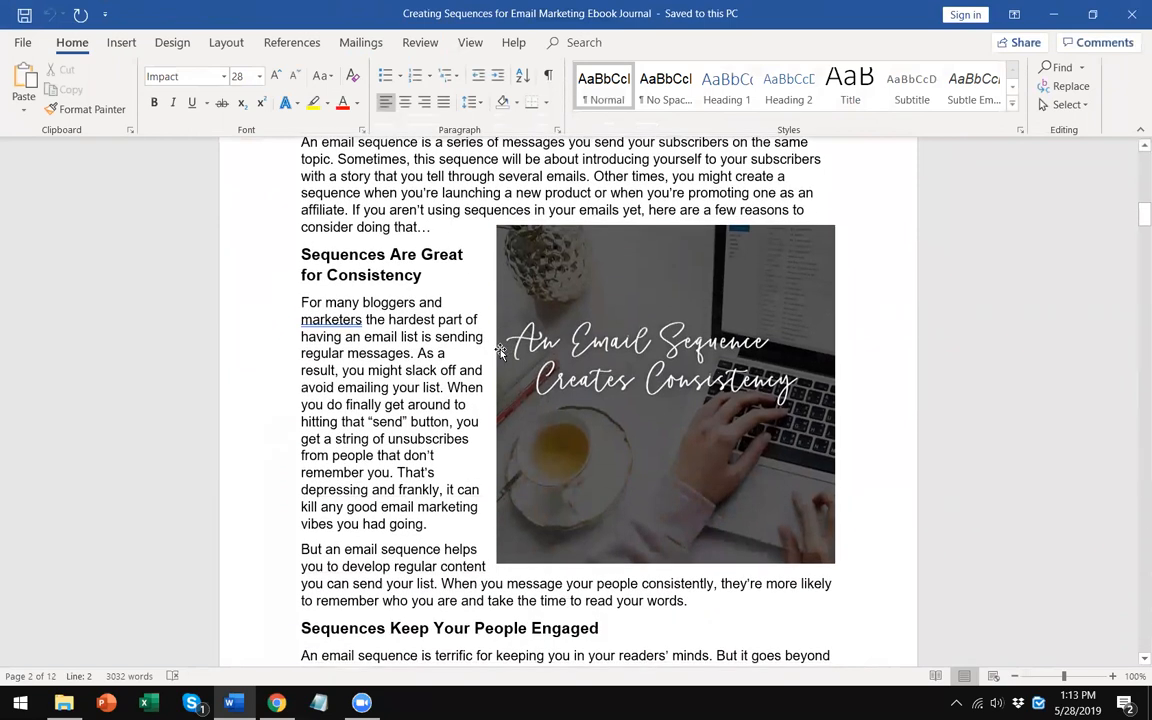
scroll(500, 352, down, 2)
scroll(505, 370, down, 3)
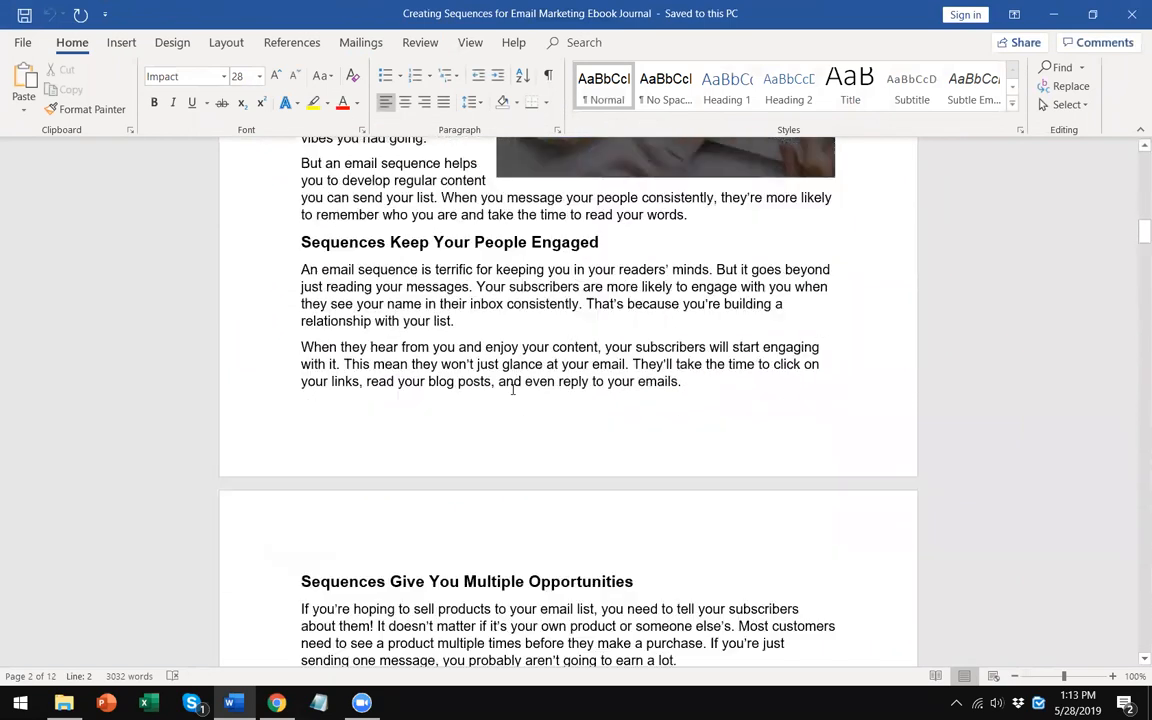
scroll(512, 389, down, 5)
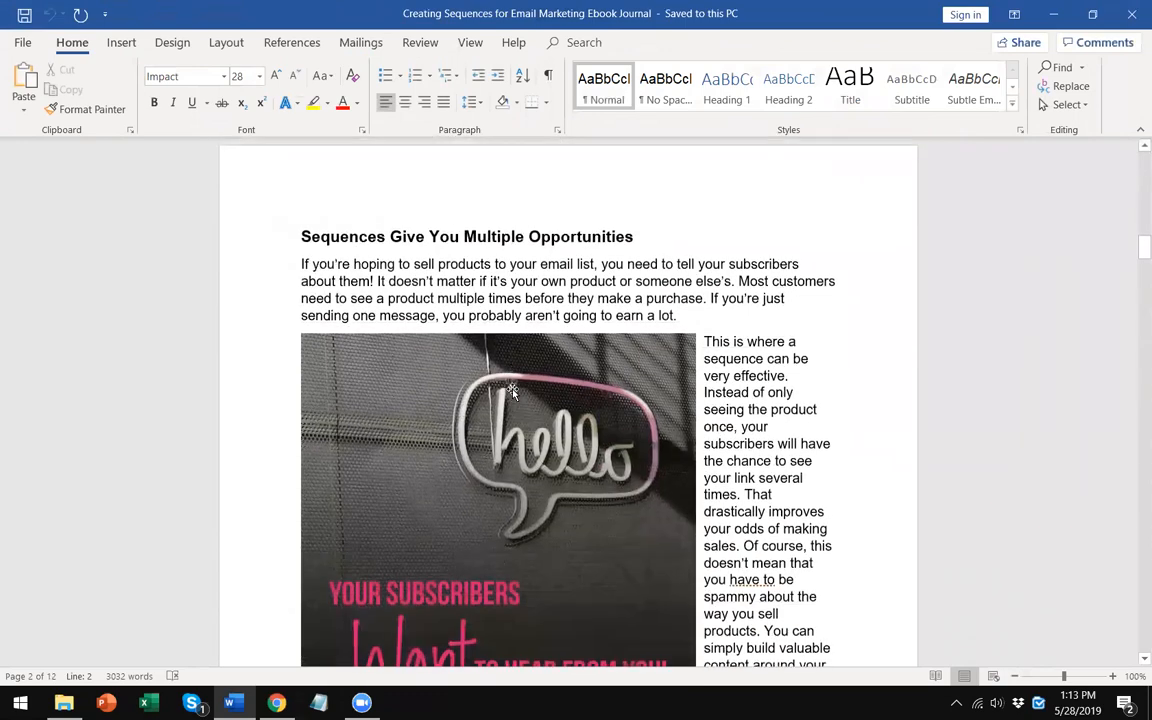
scroll(512, 390, down, 2)
scroll(512, 390, down, 2)
scroll(512, 392, up, 8)
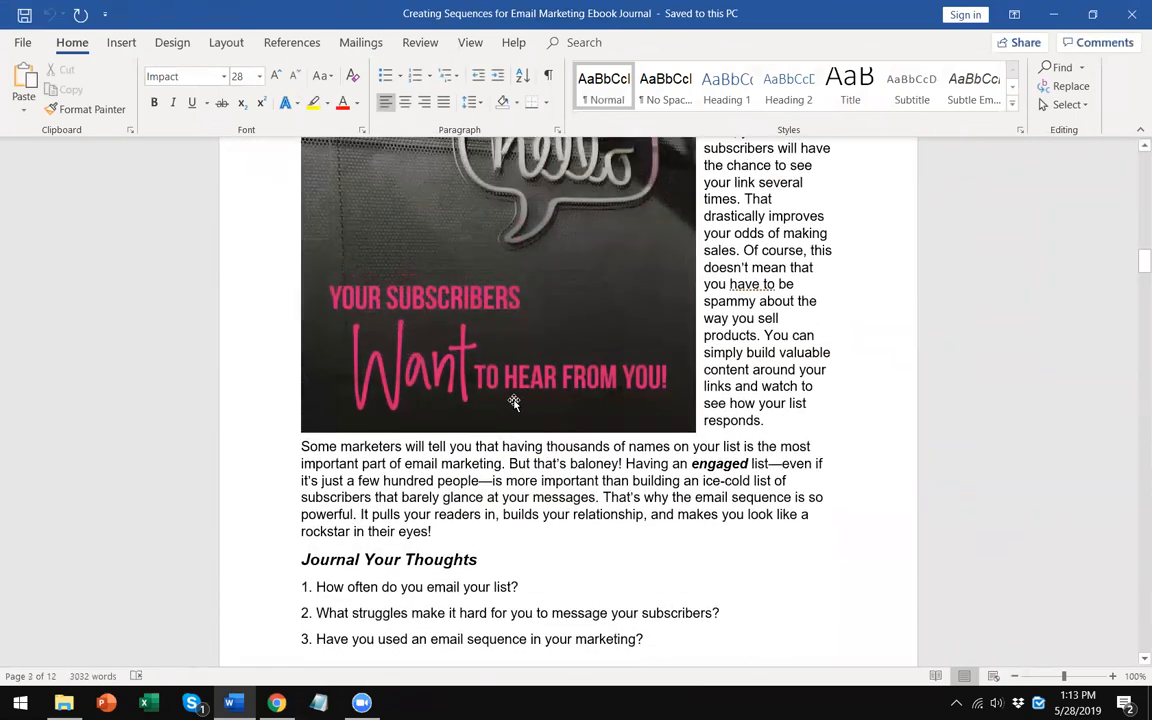
scroll(515, 397, up, 9)
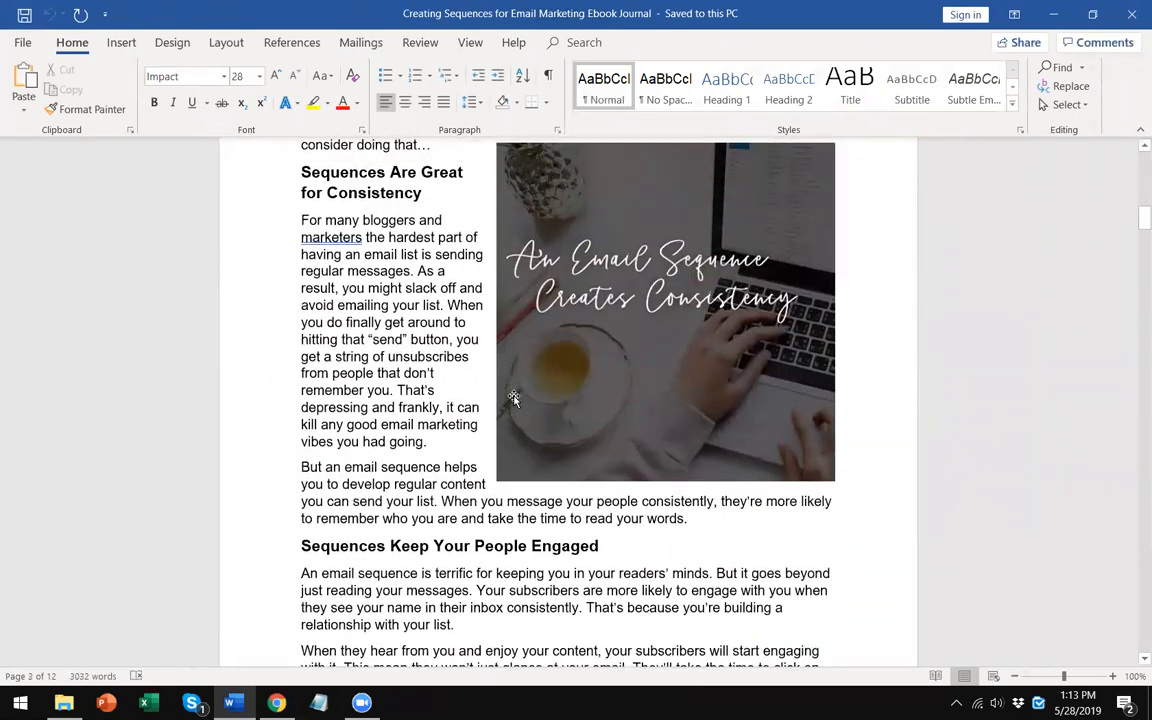
- Set the 'Understanding the Power of an Email Sequence' heading's font to Lato Black
drag(491, 301, 257, 147)
click(197, 73)
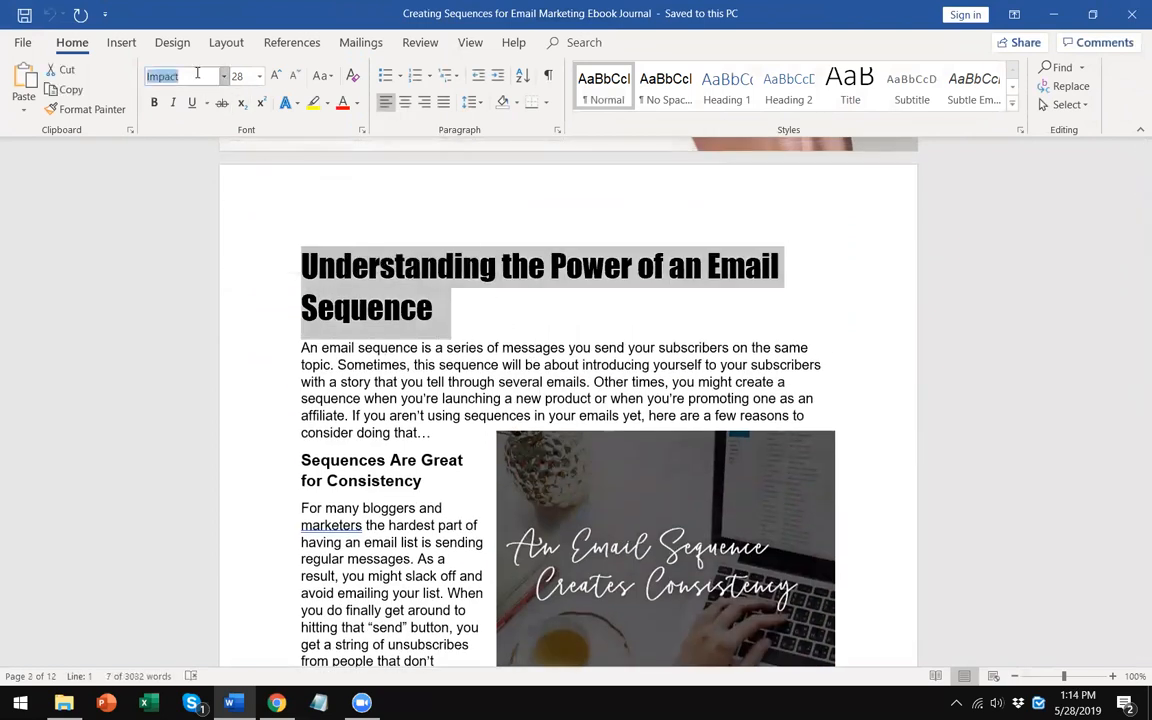
text(Lato)
key(Return)
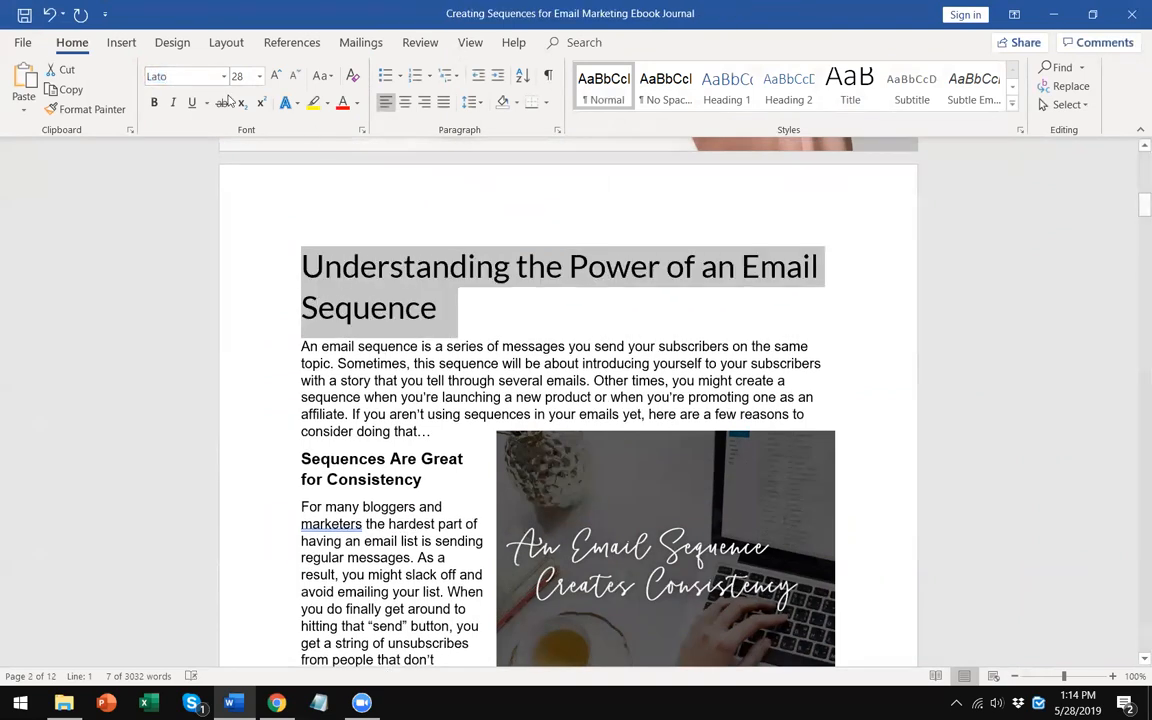
text(Lato)
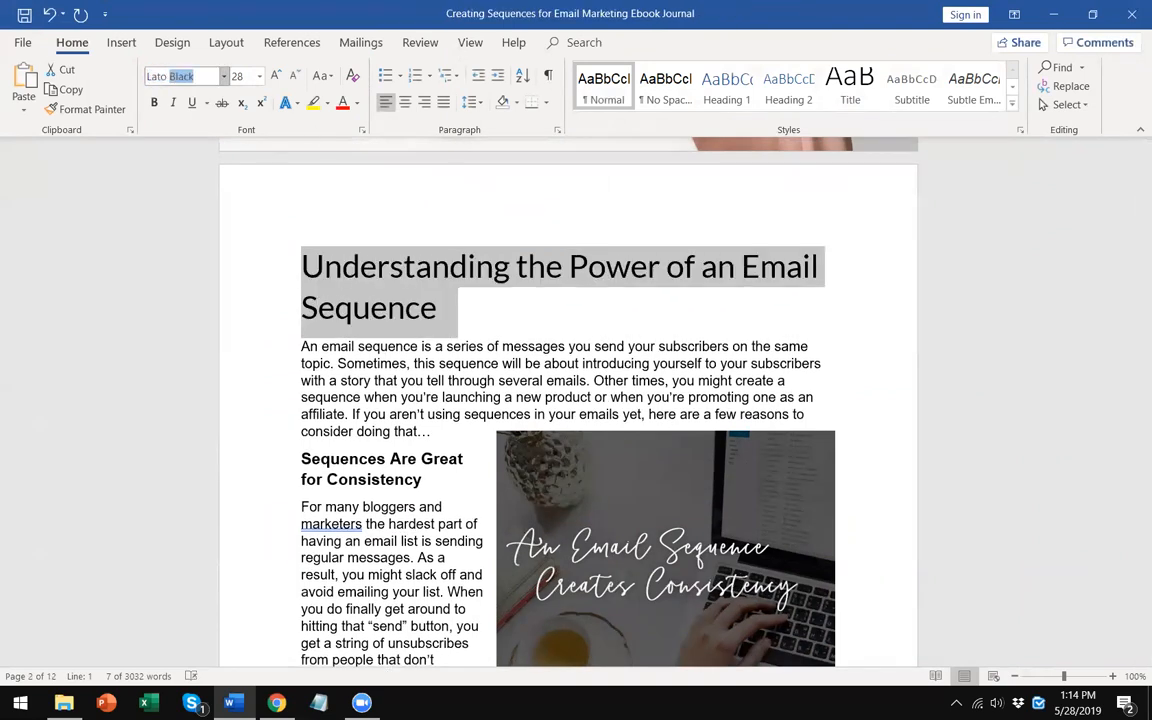
key(Return)
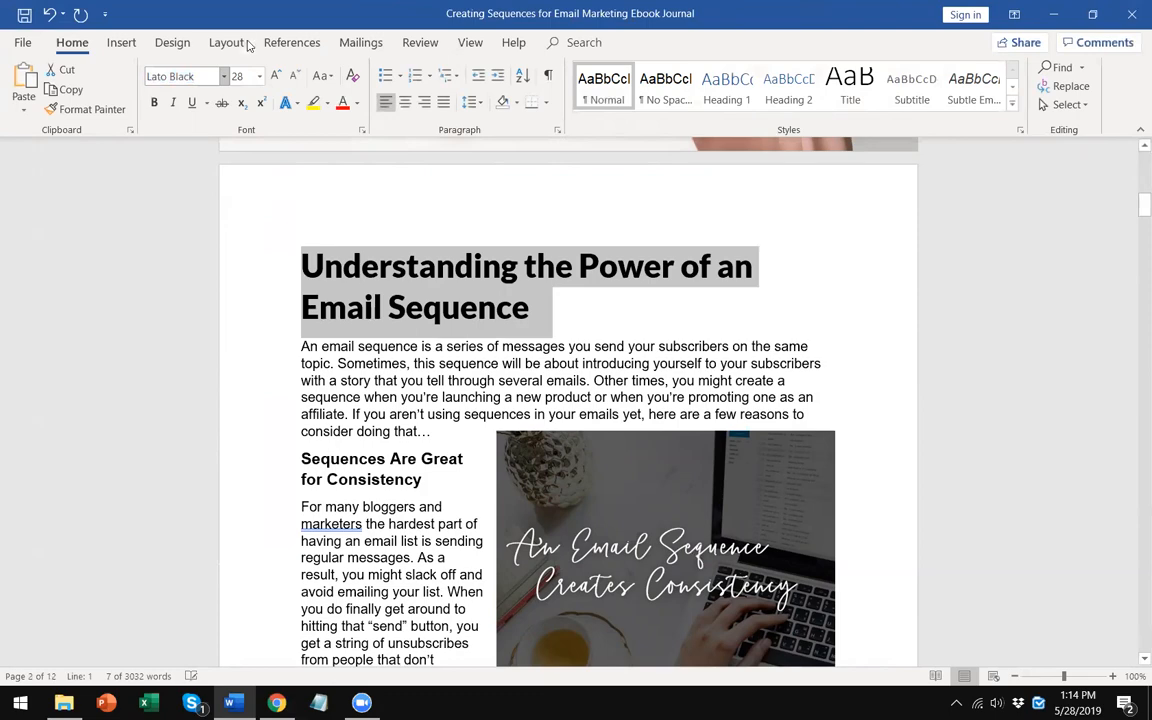
- Copy that heading's formatting with Format Painter onto the 'You Do Have Stories To Tell!' heading
click(88, 109)
scroll(347, 305, down, 20)
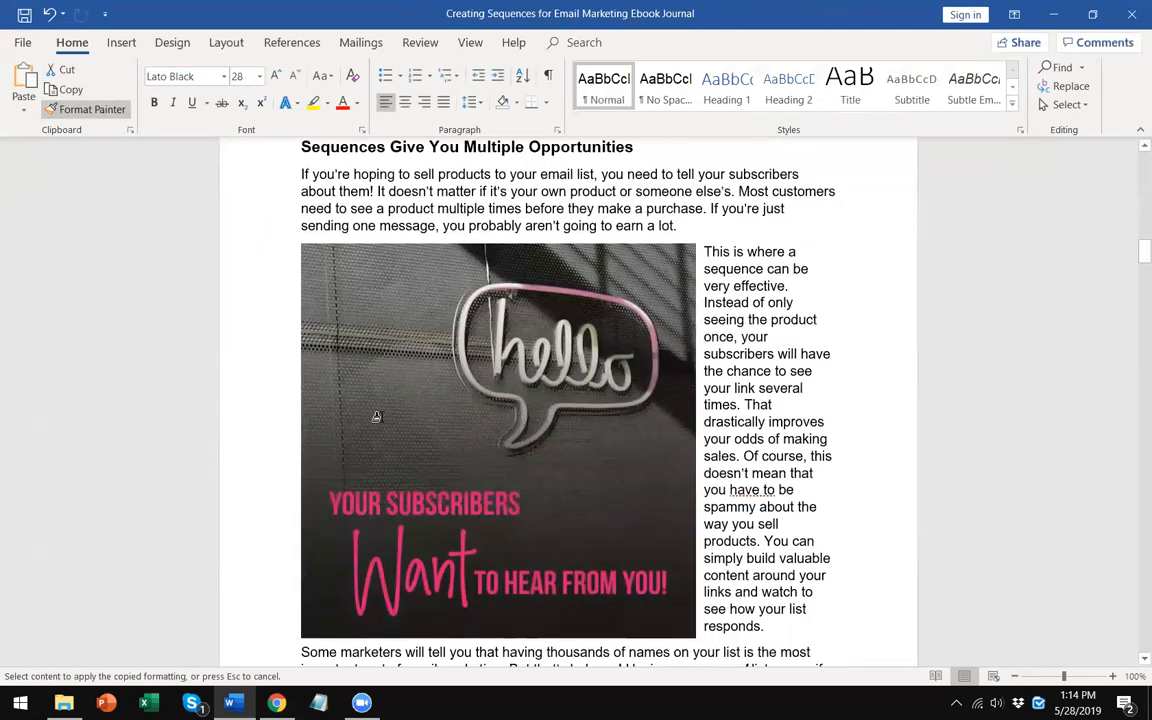
scroll(389, 400, down, 5)
drag(612, 368, 265, 373)
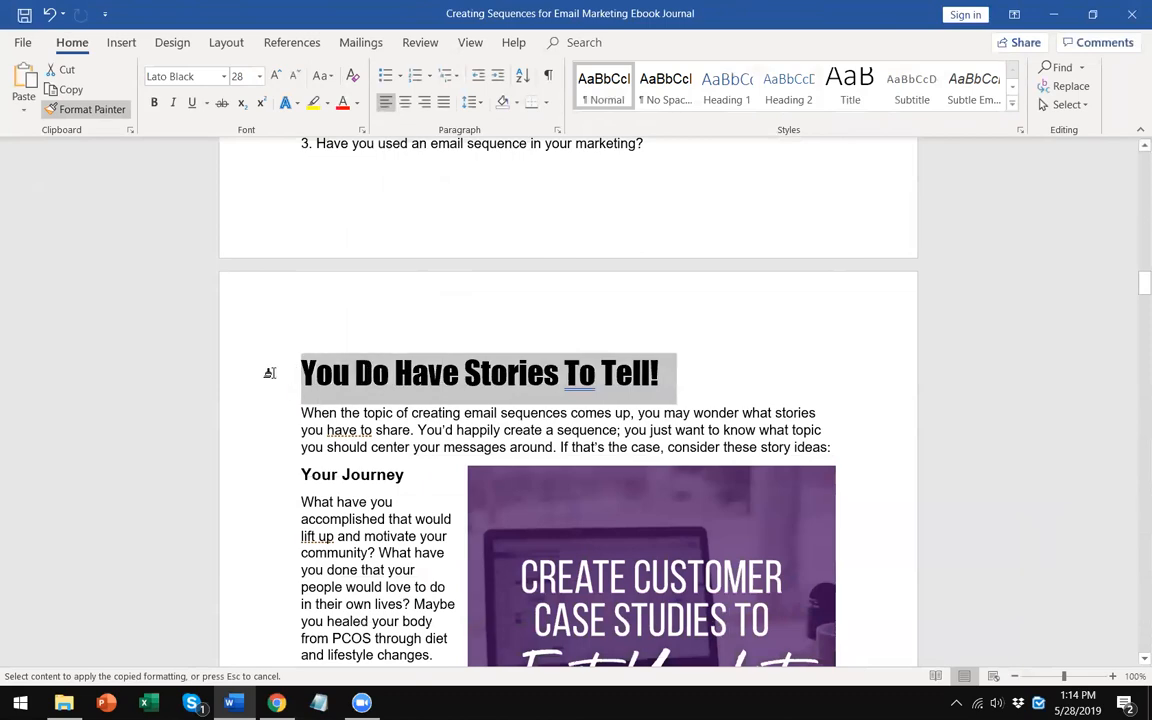
- Apply the same heading formatting with Format Painter to 'The Elements of a Sequence that Connects' heading
click(88, 109)
scroll(300, 425, down, 10)
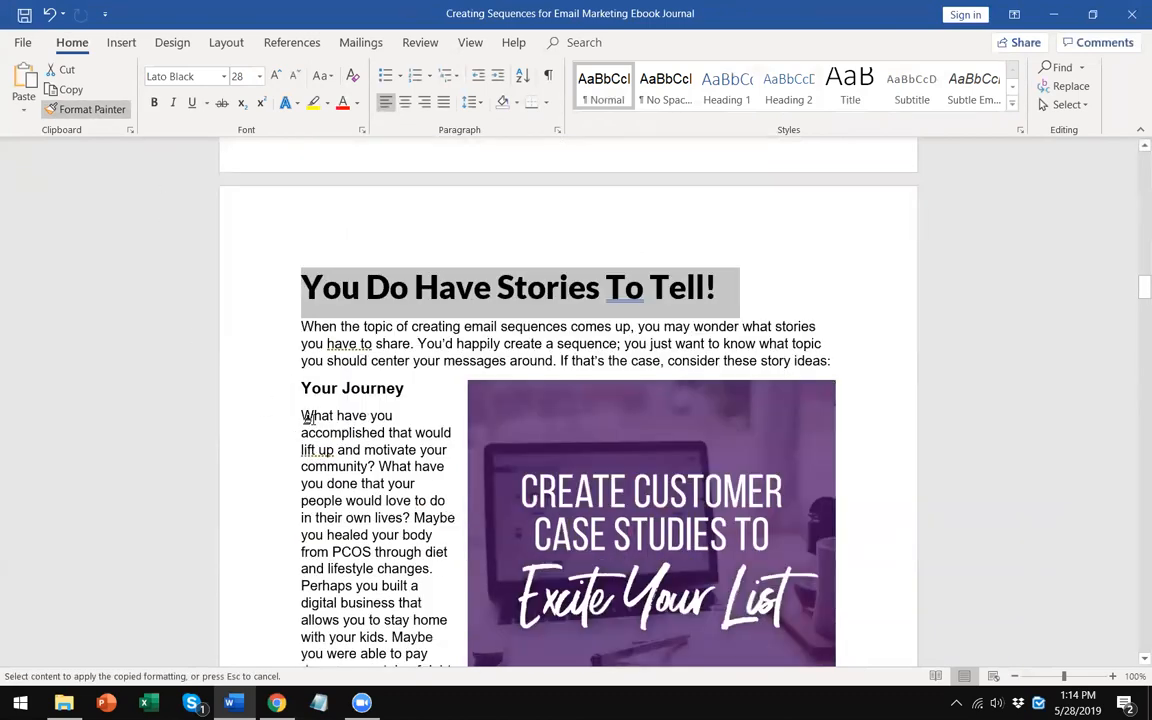
scroll(309, 419, down, 20)
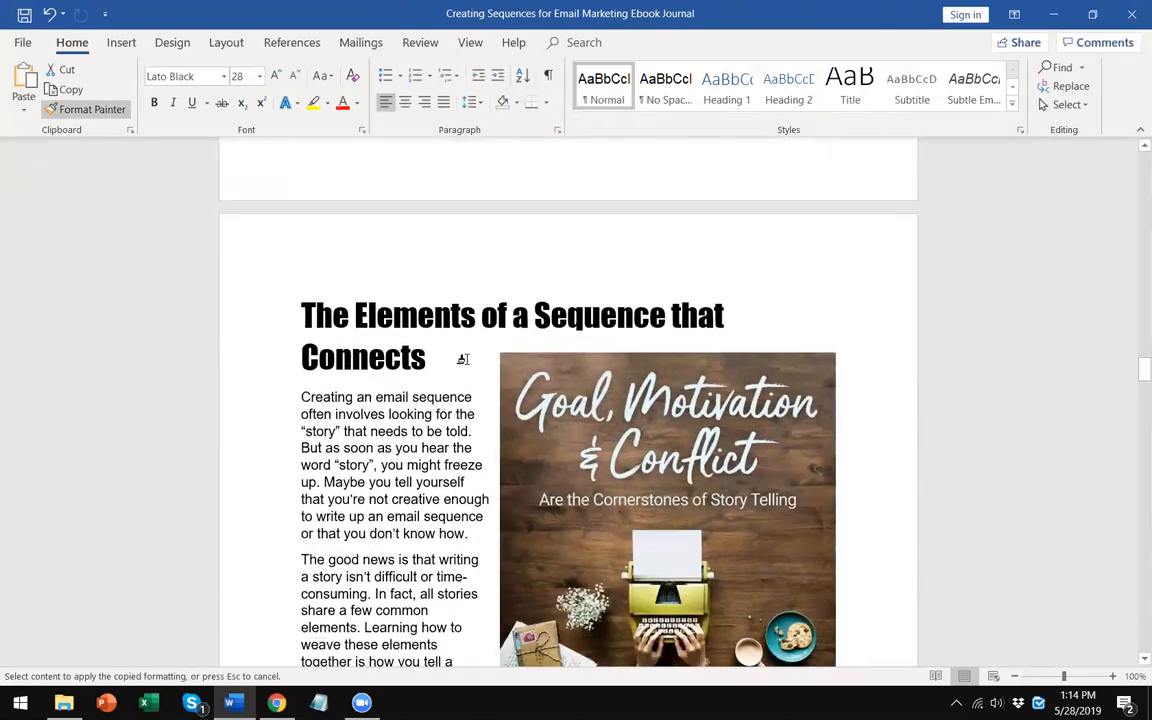
drag(428, 358, 301, 322)
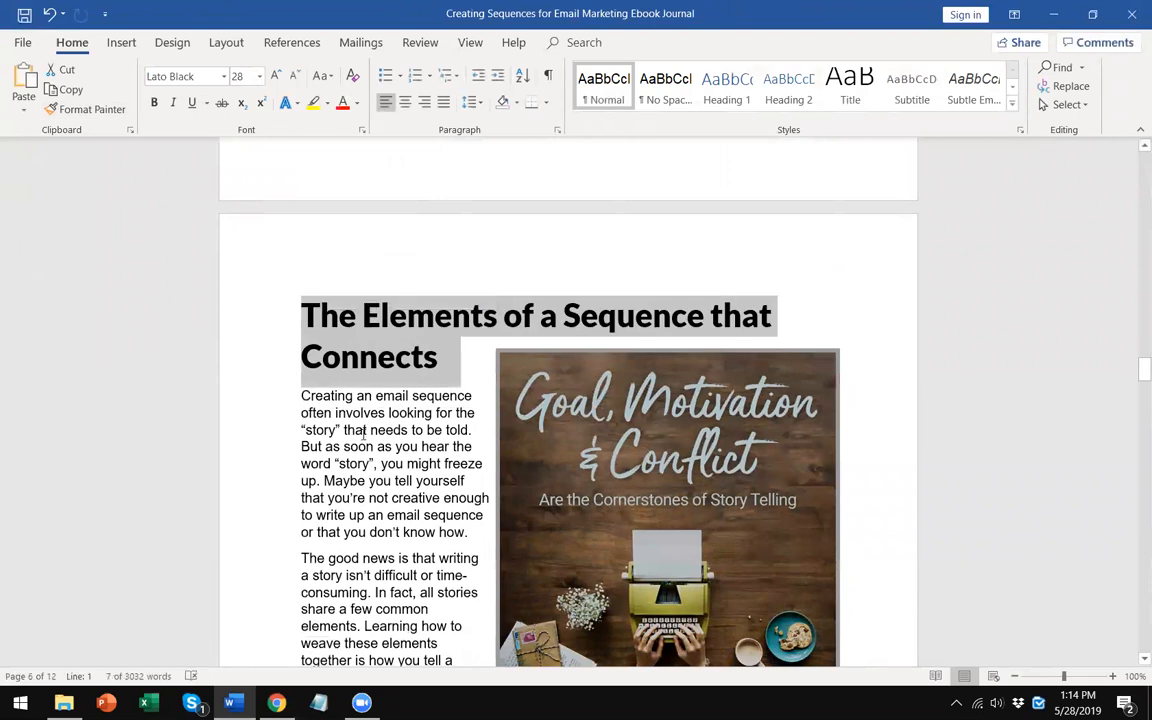
- Pick up the Lato Black heading format and paint it onto the 'How to Share Stories with Your Subscribers' heading
click(376, 397)
double_click(288, 318)
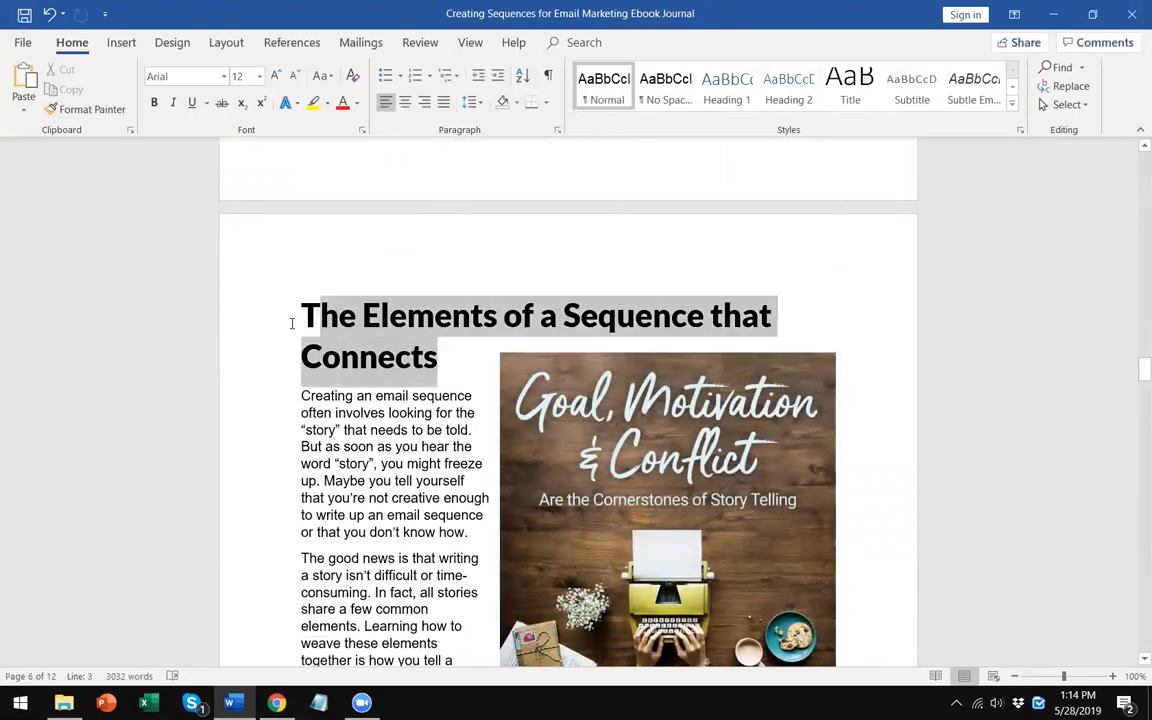
click(88, 109)
scroll(355, 410, down, 20)
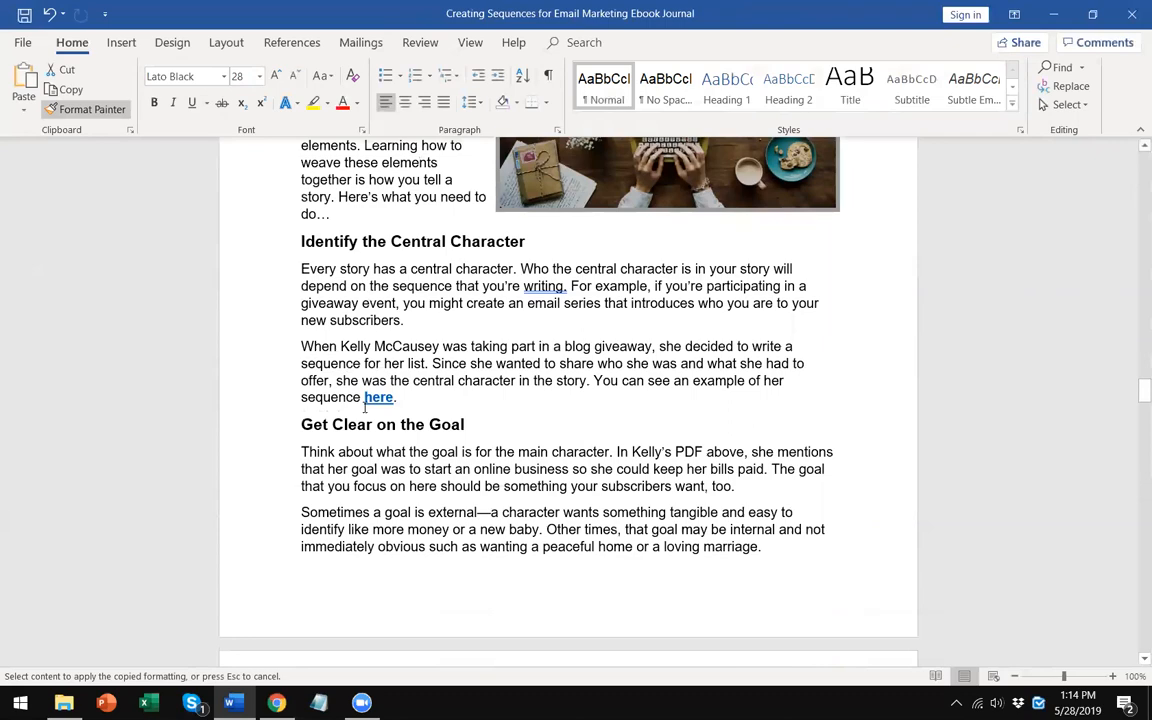
scroll(366, 399, down, 5)
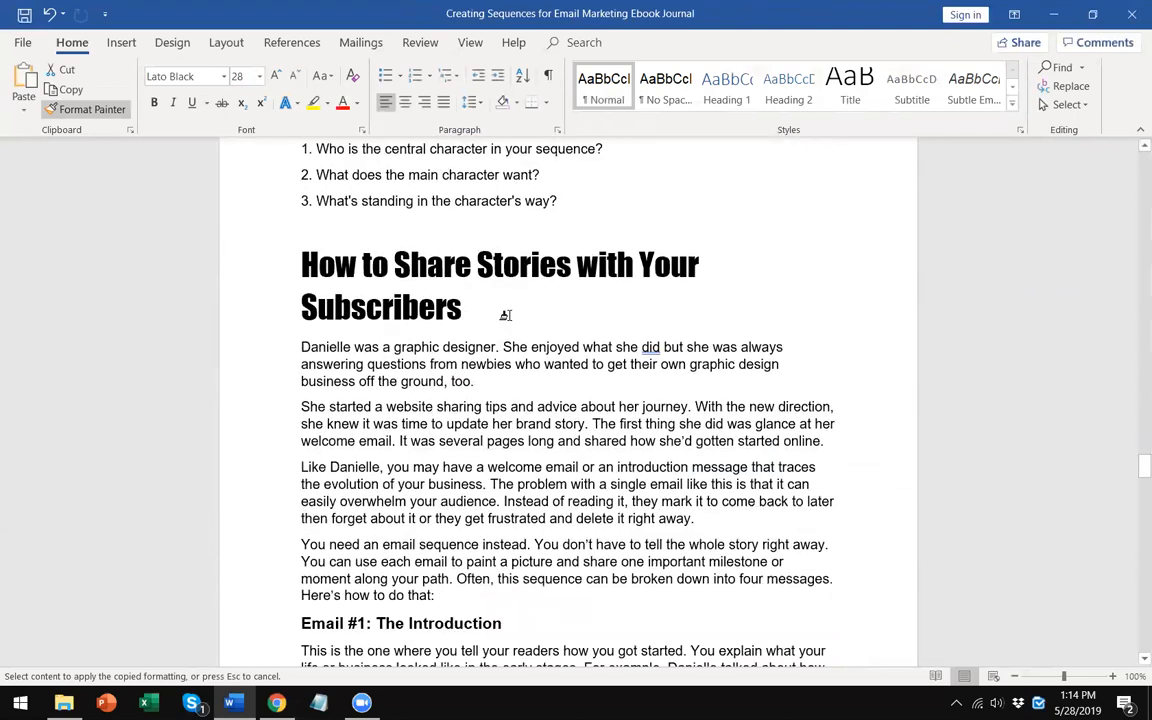
drag(504, 319, 264, 276)
- Apply the Lato Black heading format with Format Painter to the next chapter heading ending 'Again and Again'
scroll(306, 413, down, 20)
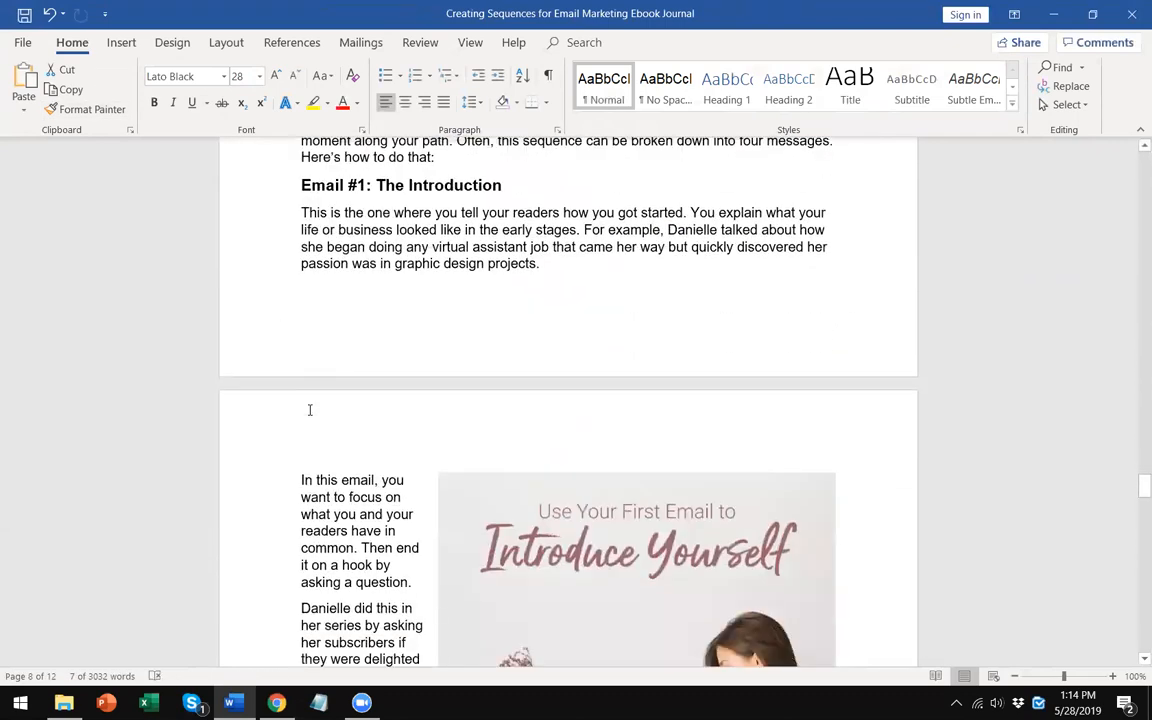
scroll(310, 413, down, 20)
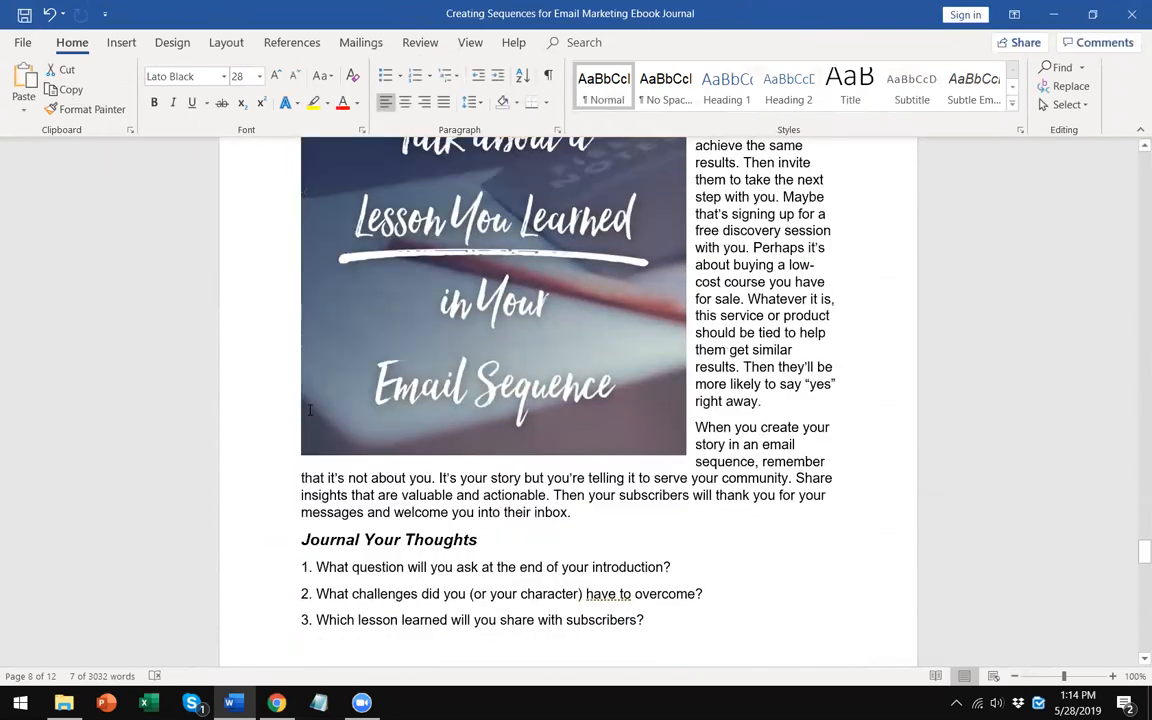
click(90, 110)
mouse_move(442, 406)
mouse_down()
mouse_move(231, 378)
mouse_move(256, 398)
mouse_up()
- Scroll through the rest of the document and back to the start to review the restyled chapter headings
scroll(337, 505, down, 20)
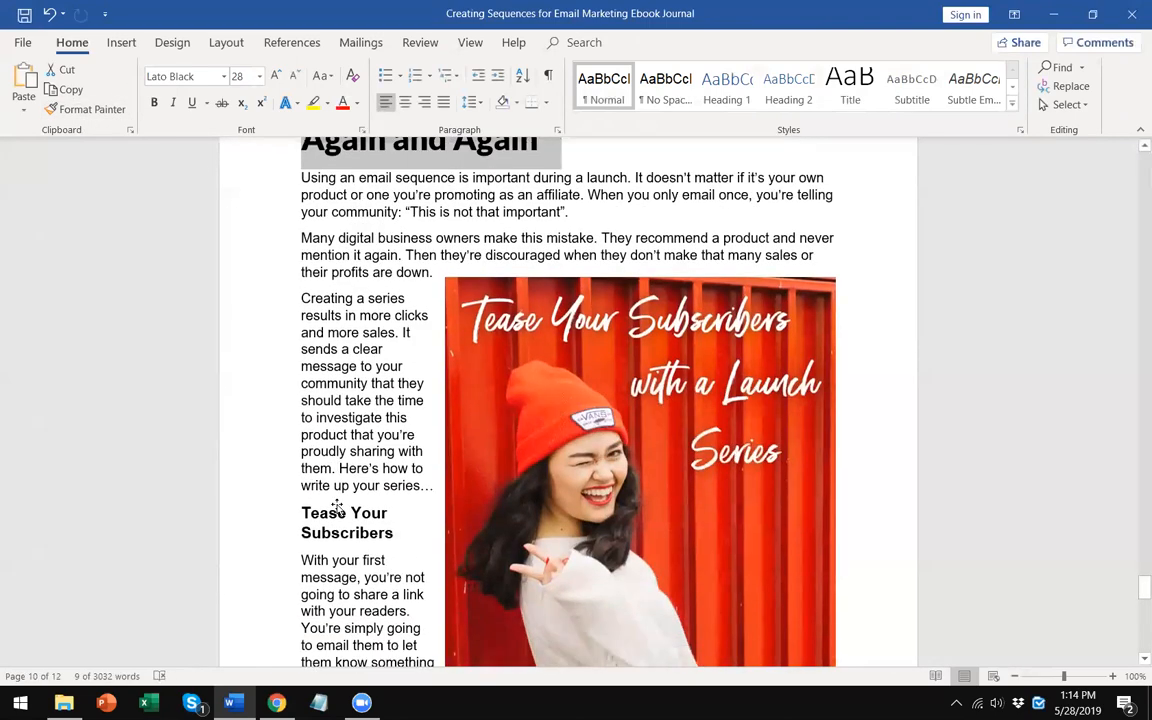
scroll(337, 505, down, 4)
drag(1142, 642, 1130, 168)
scroll(625, 416, down, 15)
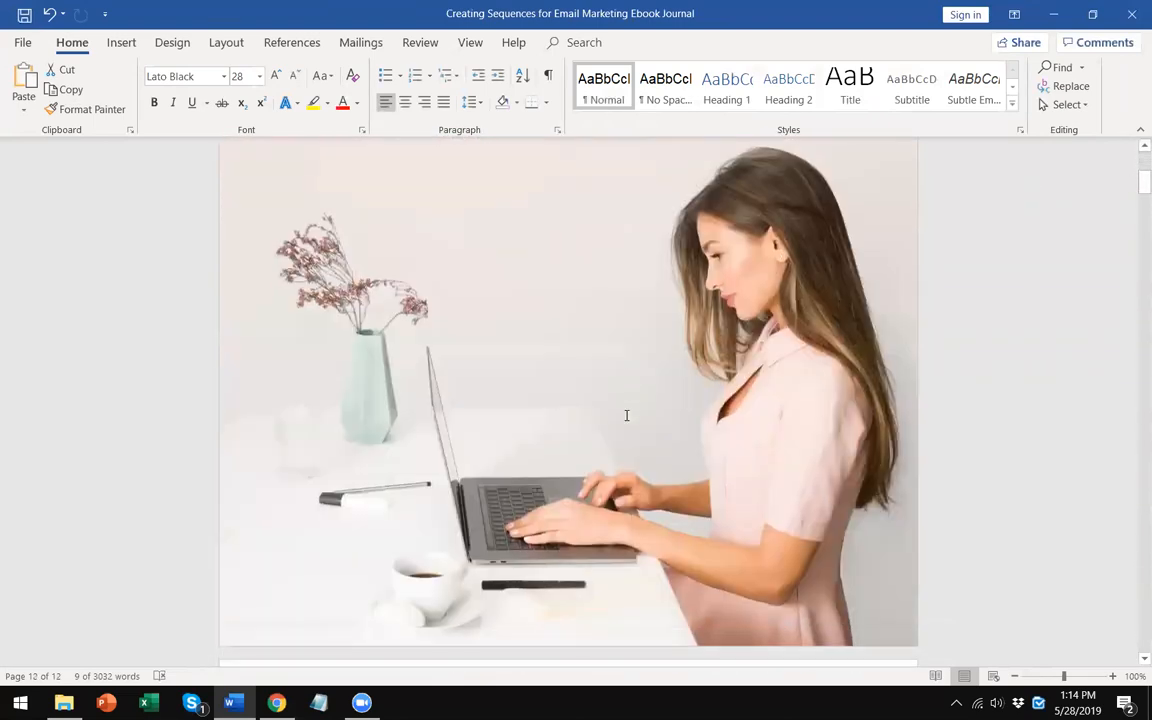
click(518, 307)
scroll(487, 405, up, 15)
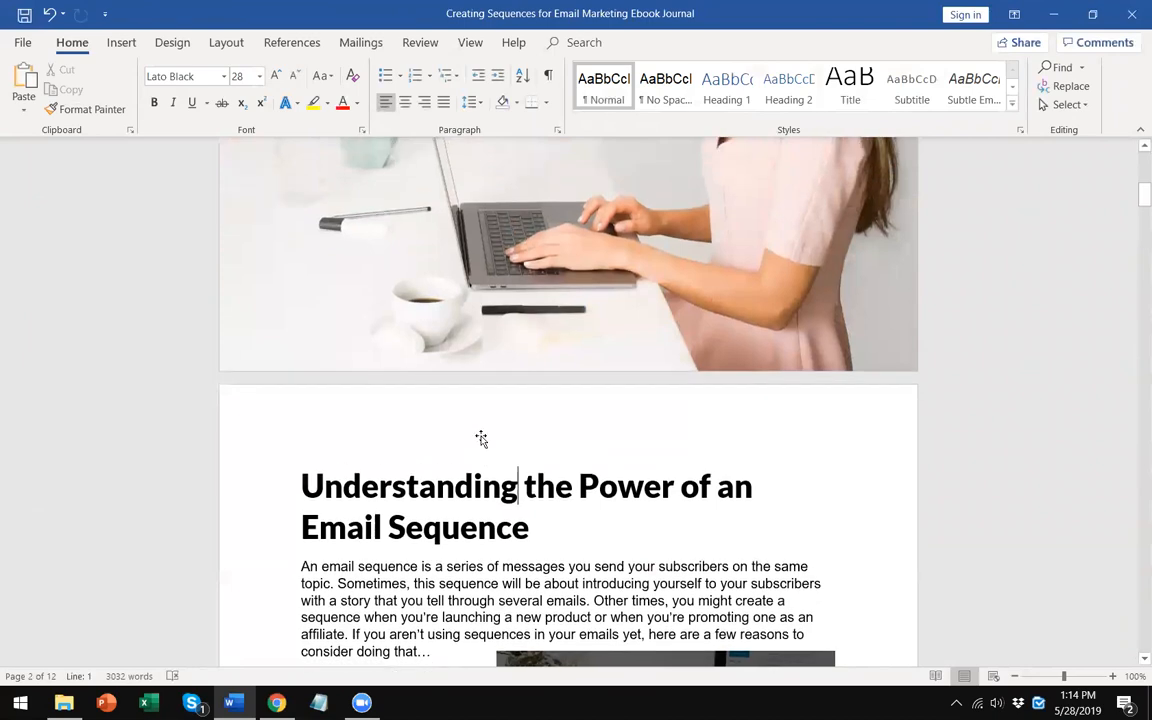
click(20, 40)
click(23, 47)
scroll(428, 447, down, 15)
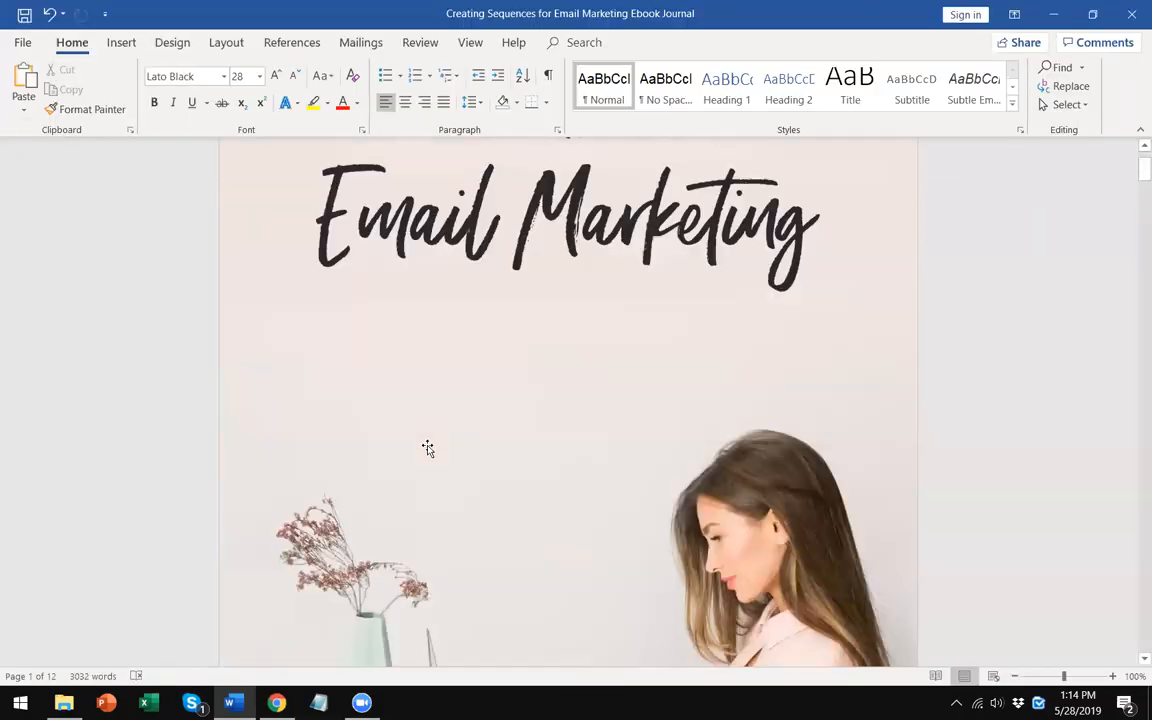
scroll(429, 446, down, 3)
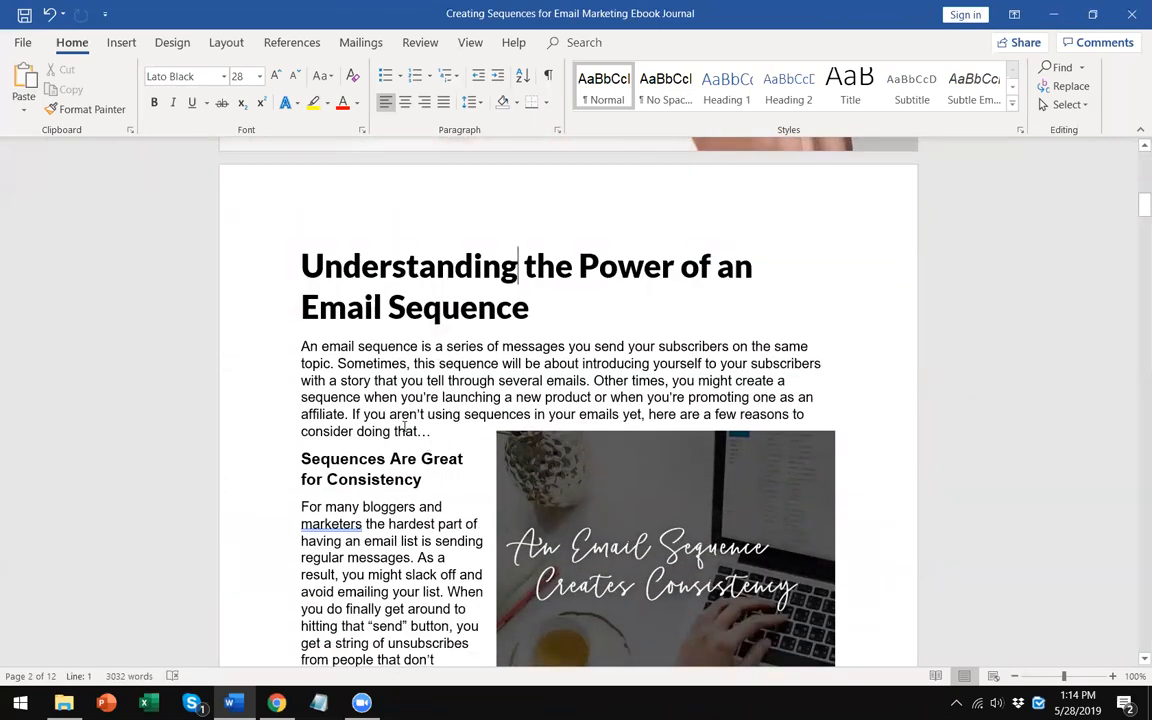
- Save the ebook journal as a PDF with the same name in the Journal & Workbook folder
scroll(402, 428, up, 9)
scroll(402, 428, up, 12)
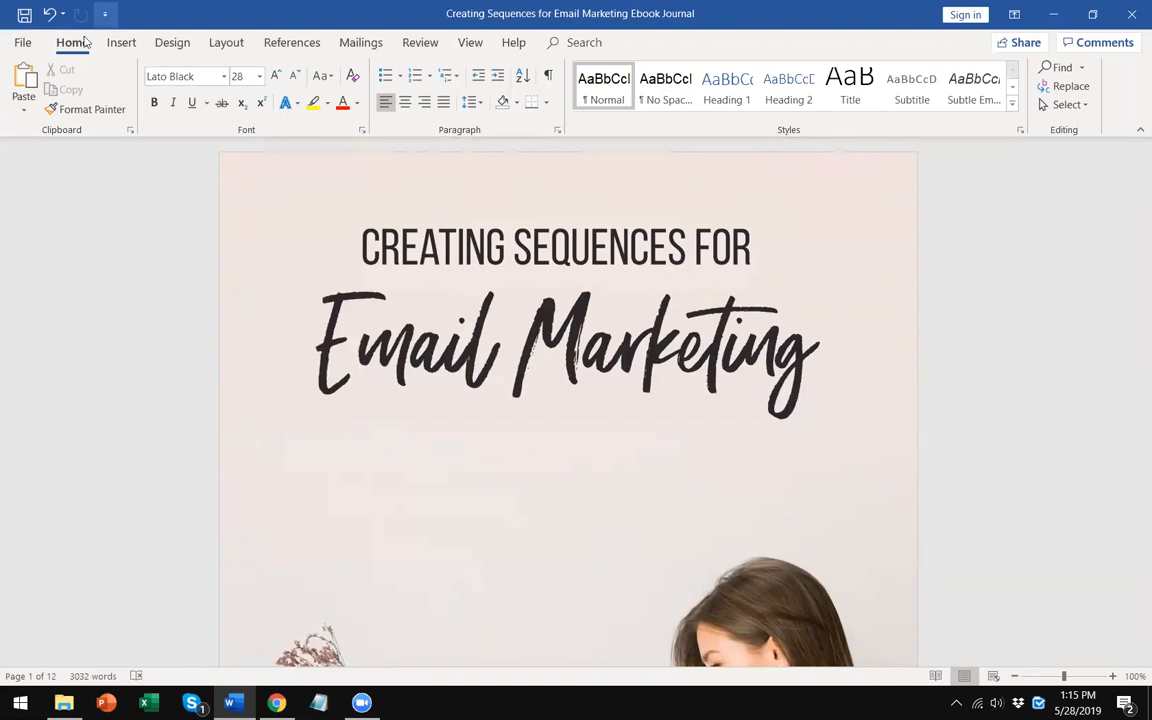
click(23, 43)
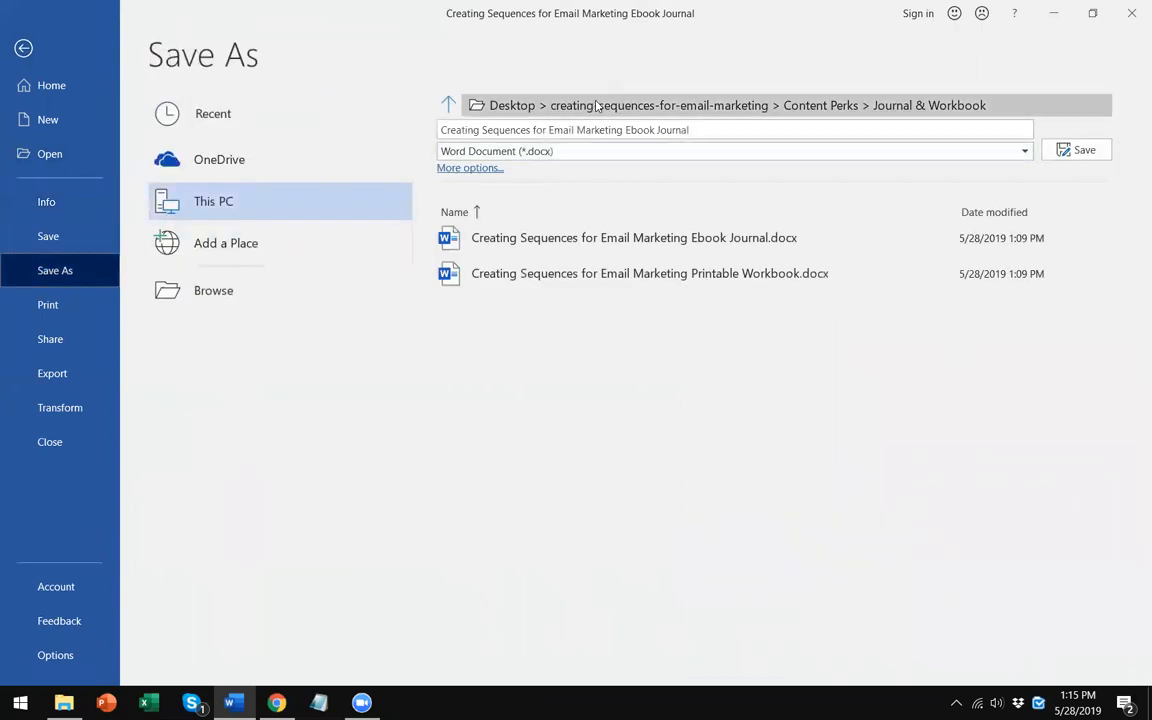
click(505, 166)
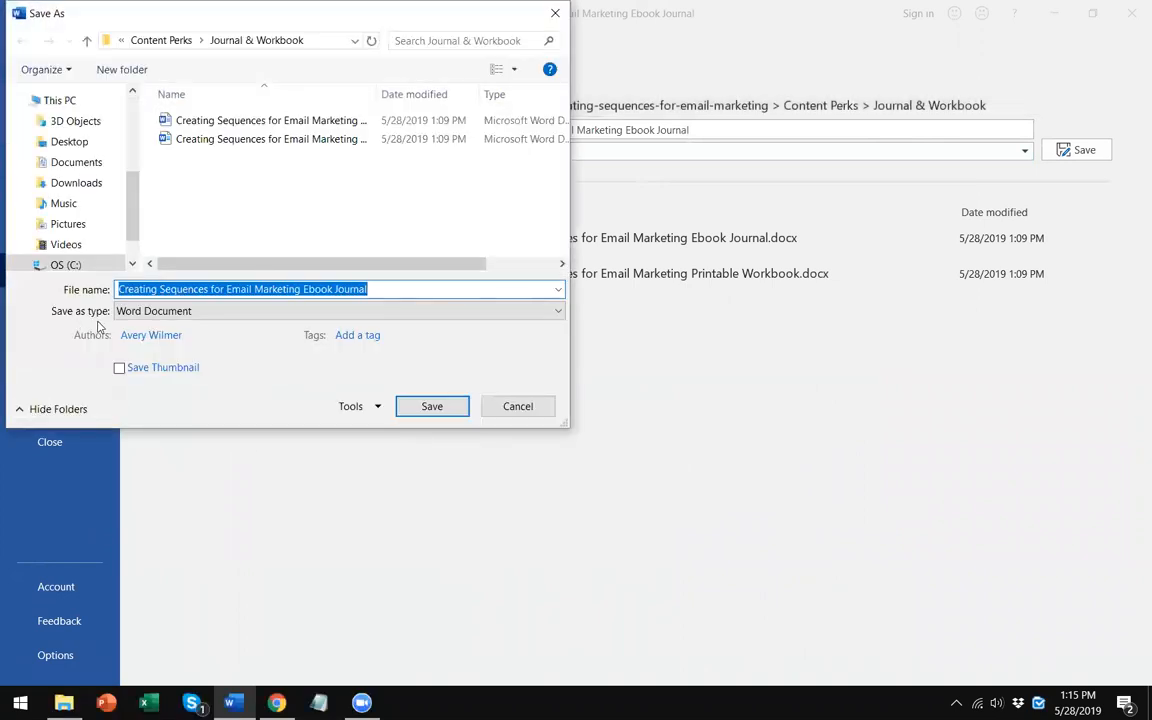
click(518, 406)
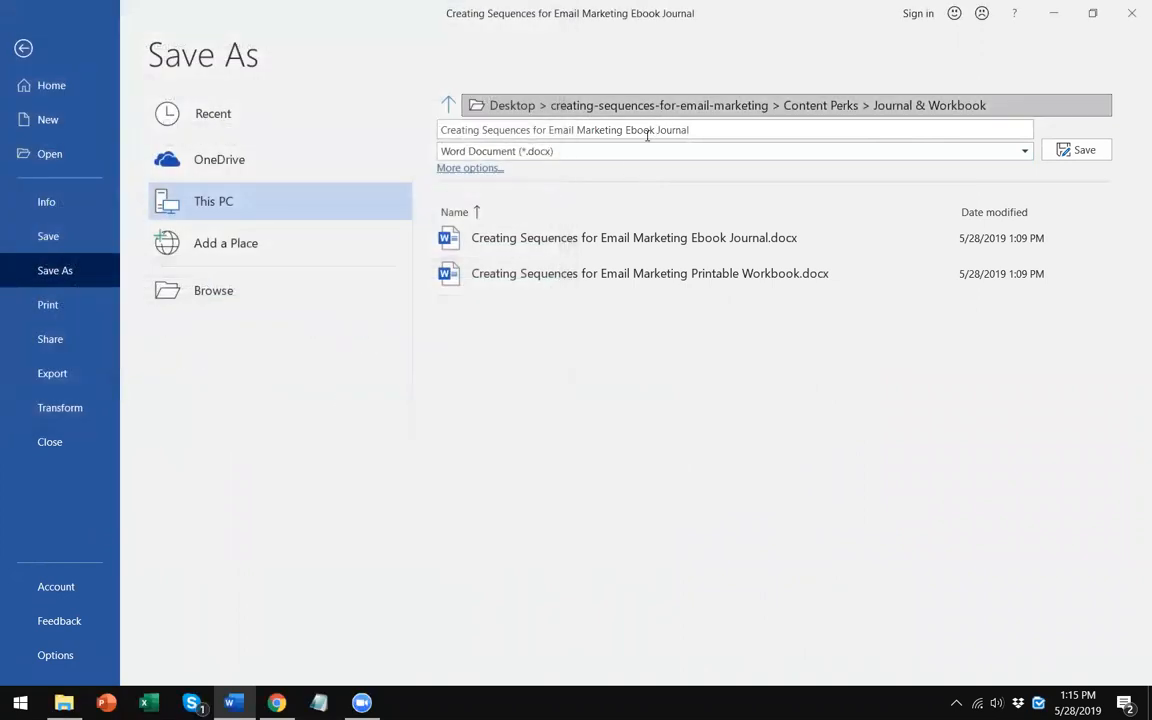
click(637, 151)
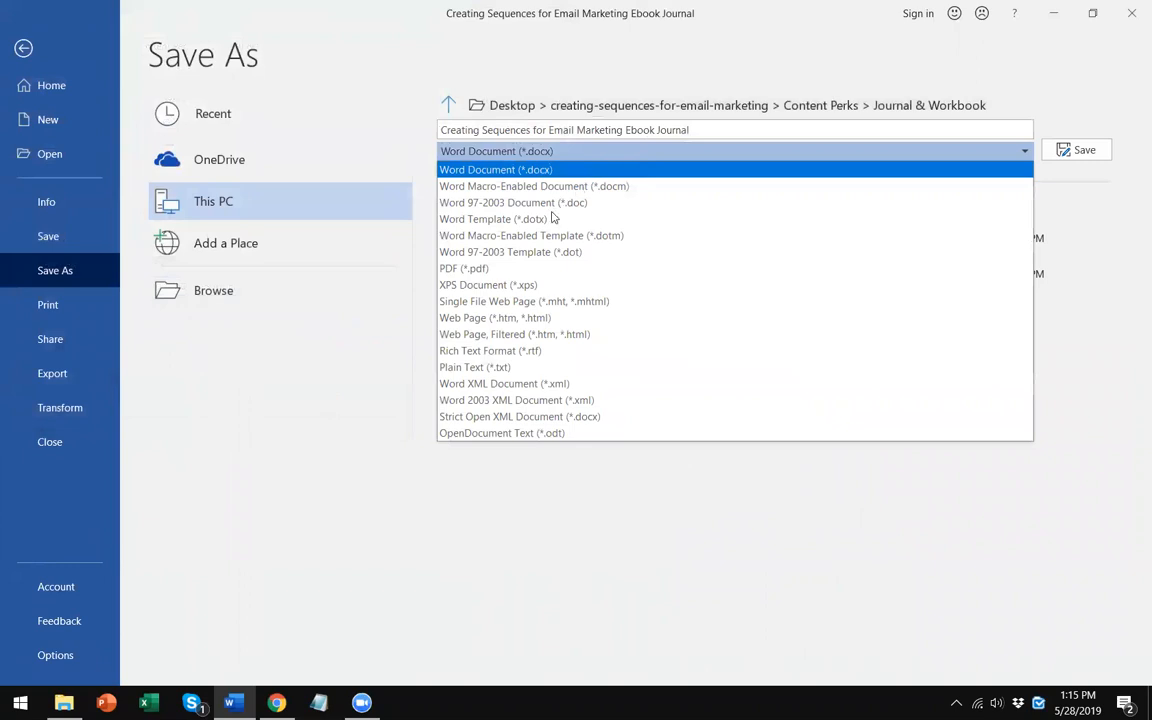
click(495, 268)
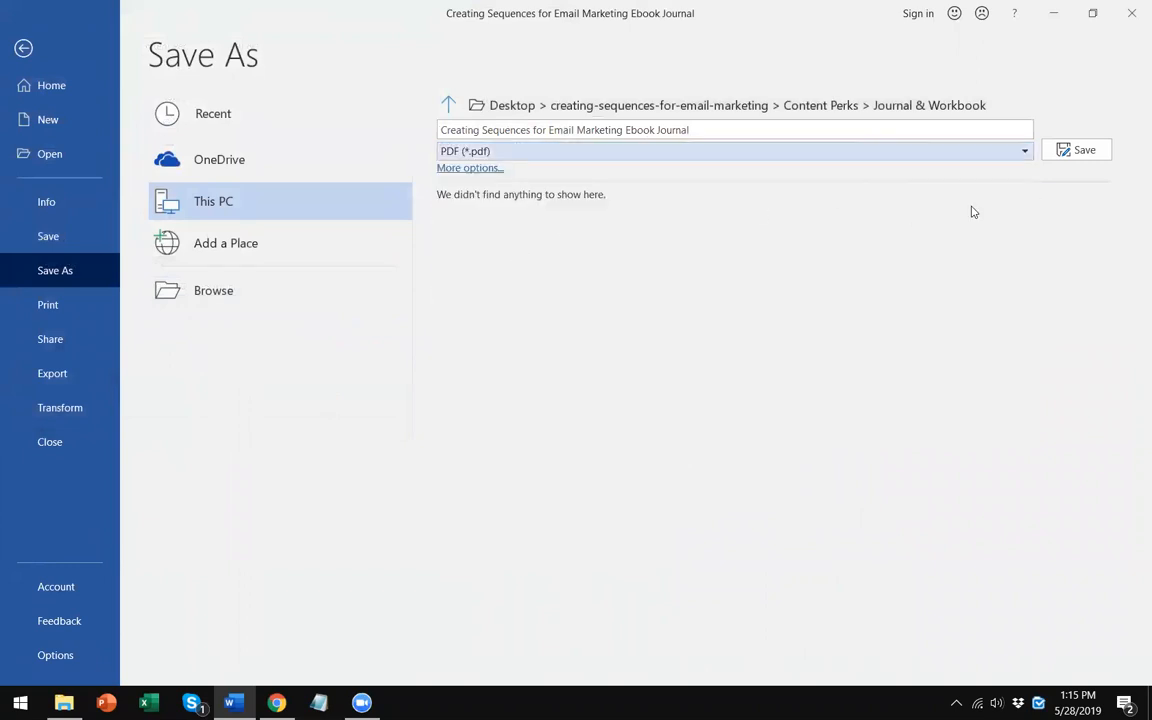
click(1064, 153)
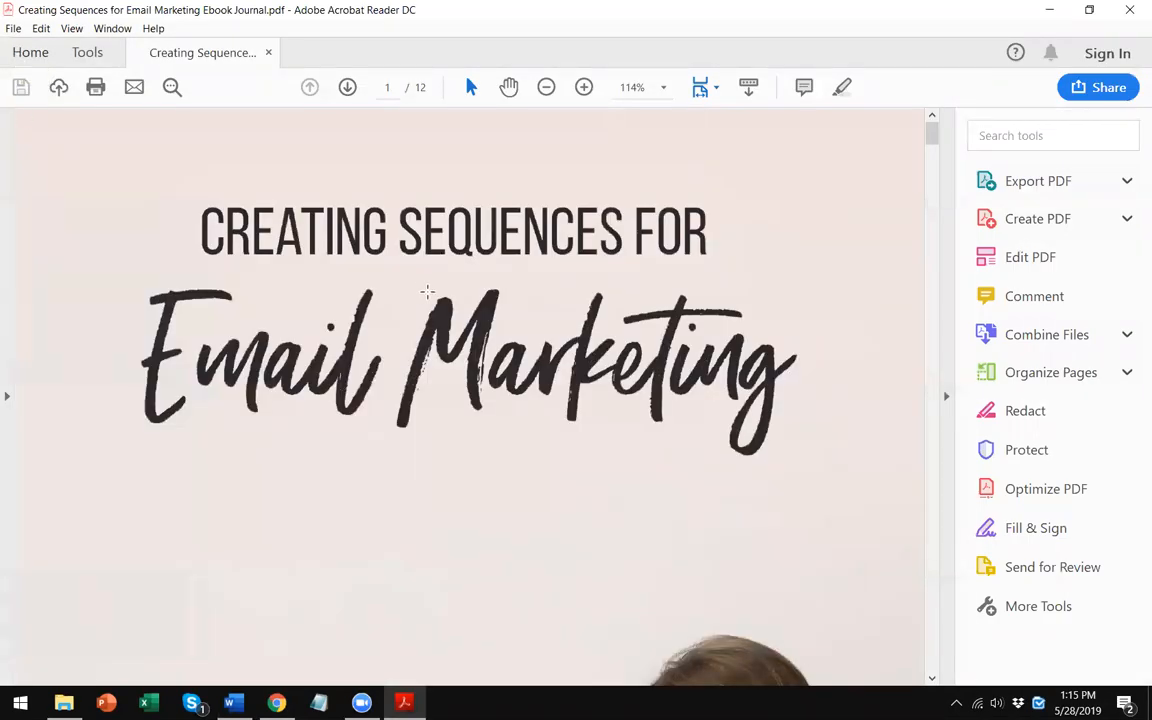
- Scroll through the exported PDF's cover page and close the PDF viewer
scroll(406, 322, down, 8)
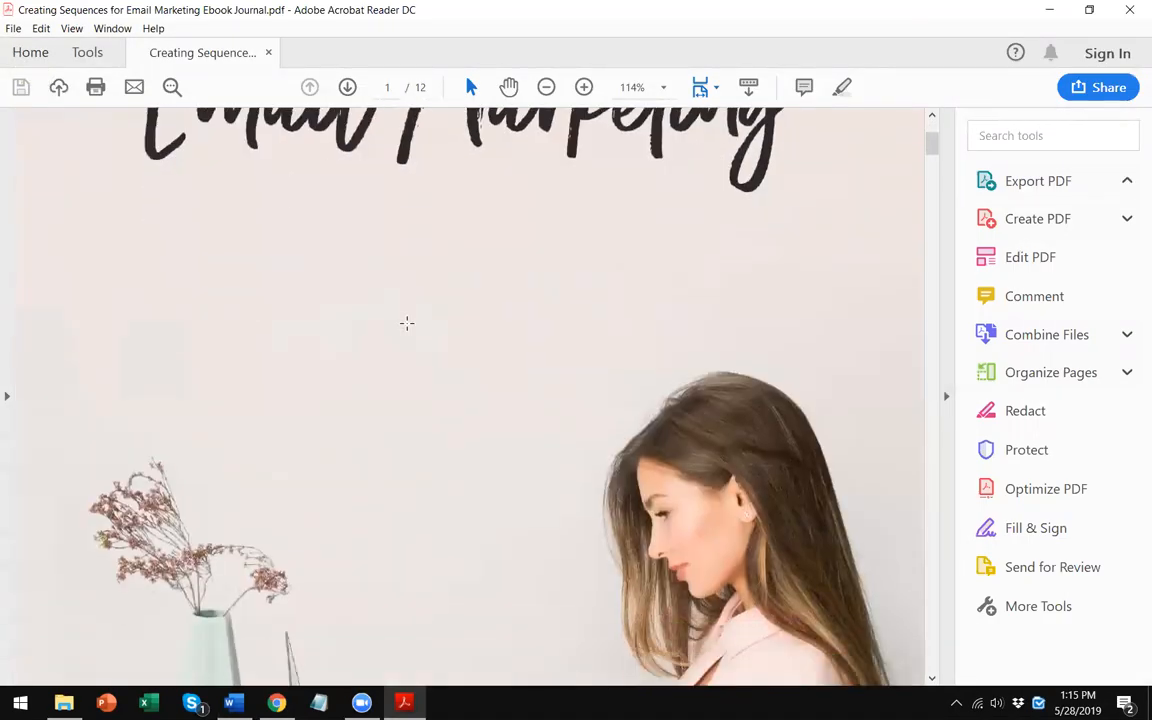
scroll(405, 324, down, 2)
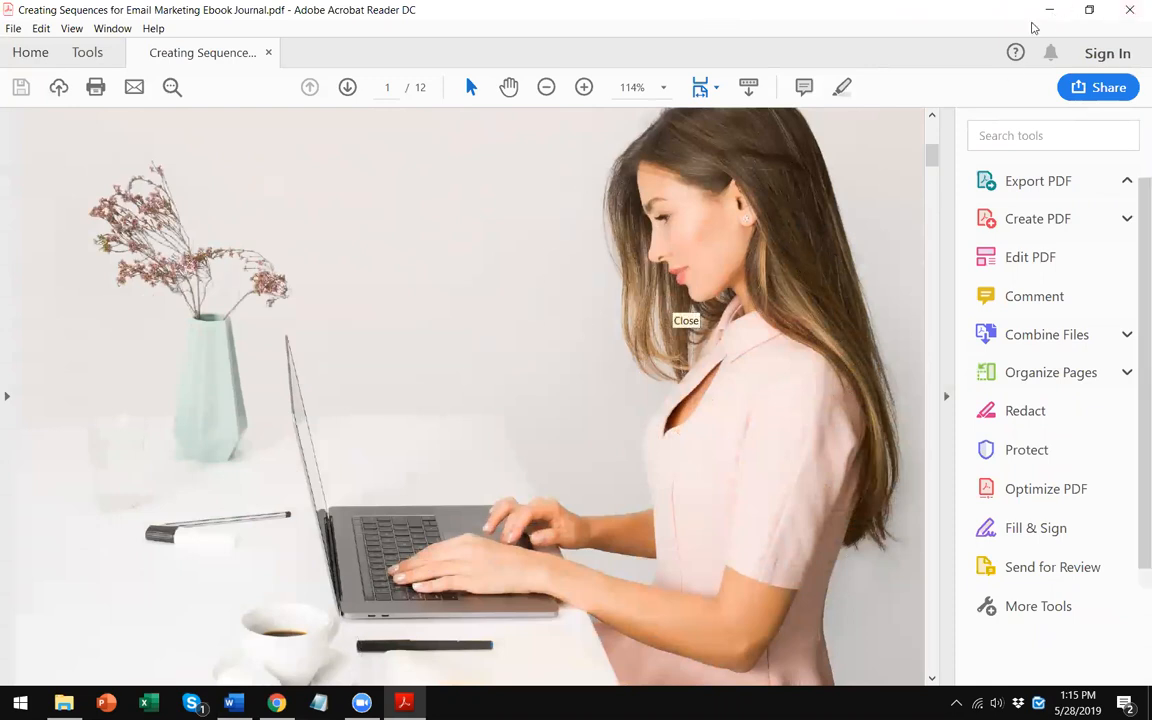
scroll(355, 632, up, 5)
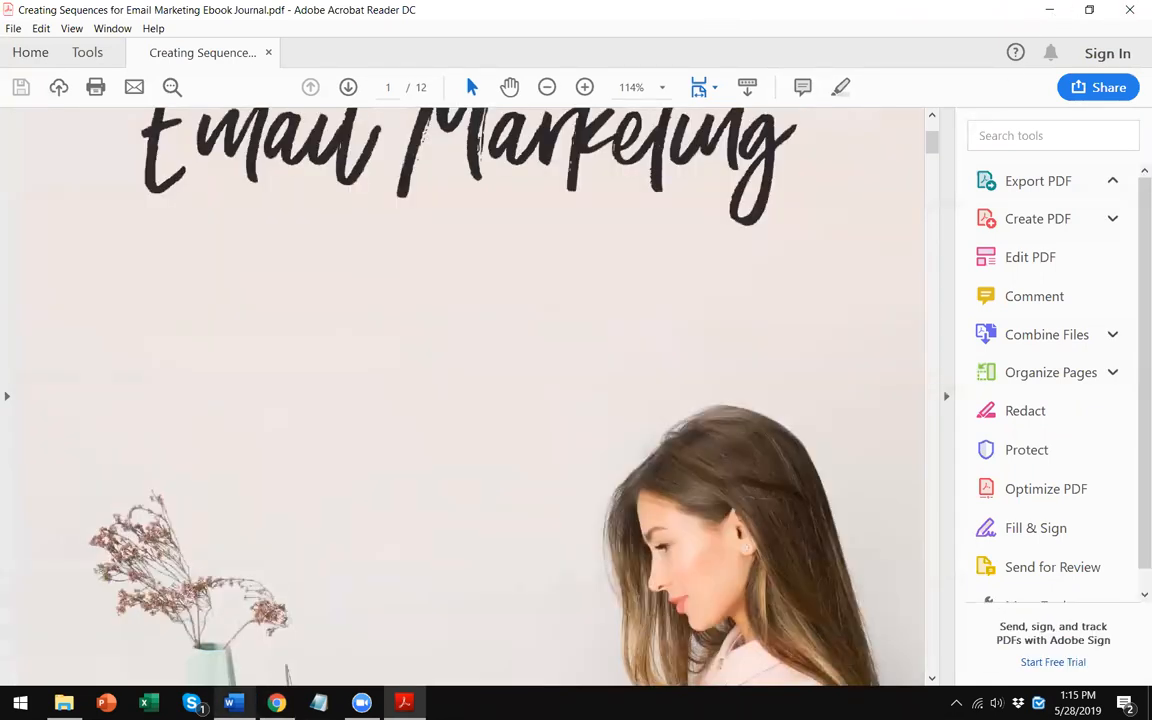
click(362, 703)
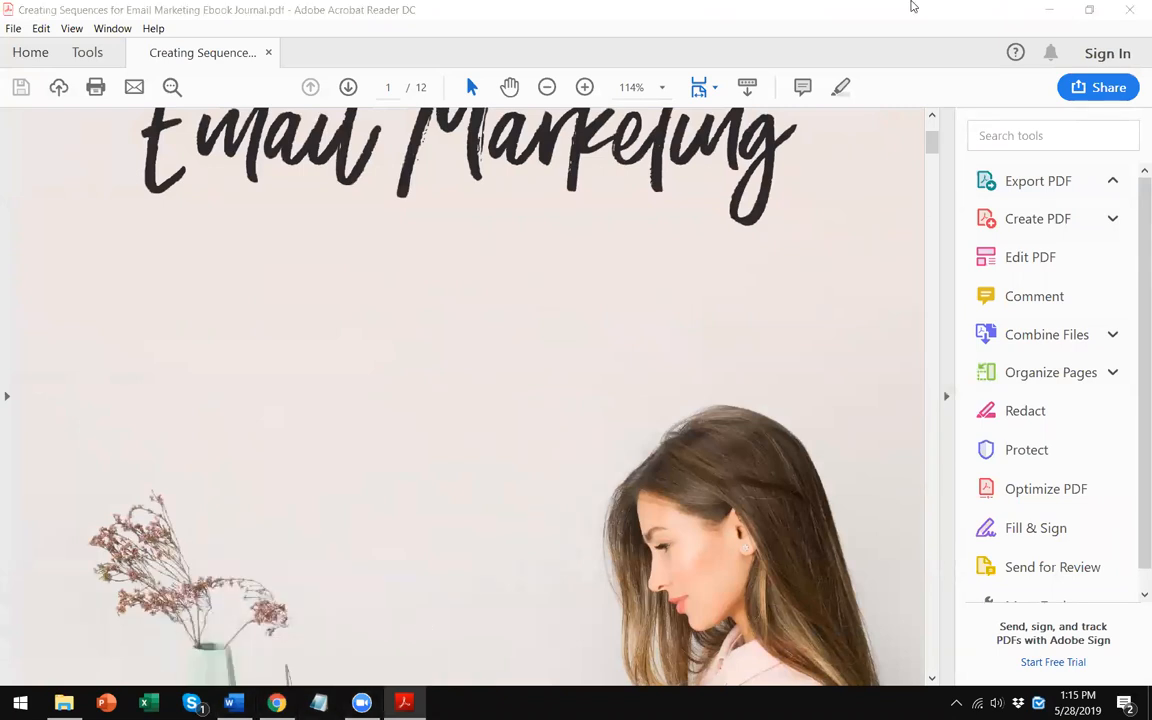
click(1130, 12)
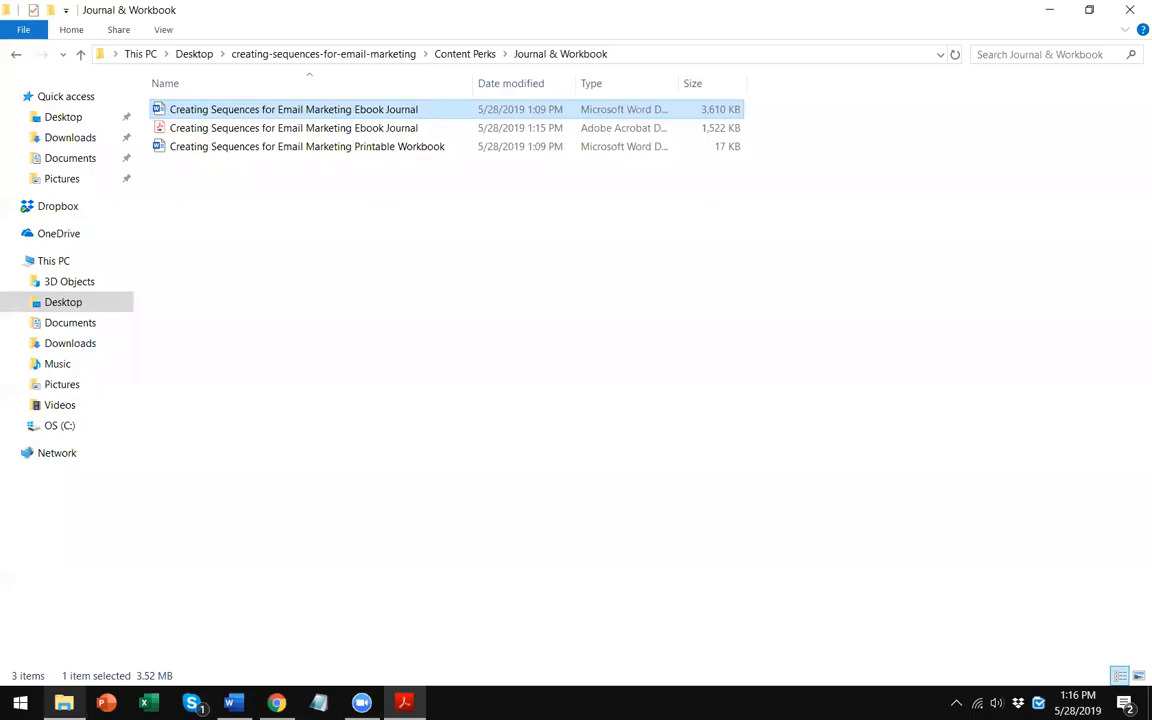
- Try to rename the PDF file to 'creating-sequences-for-email-marketing-ebook-journal'
click(406, 354)
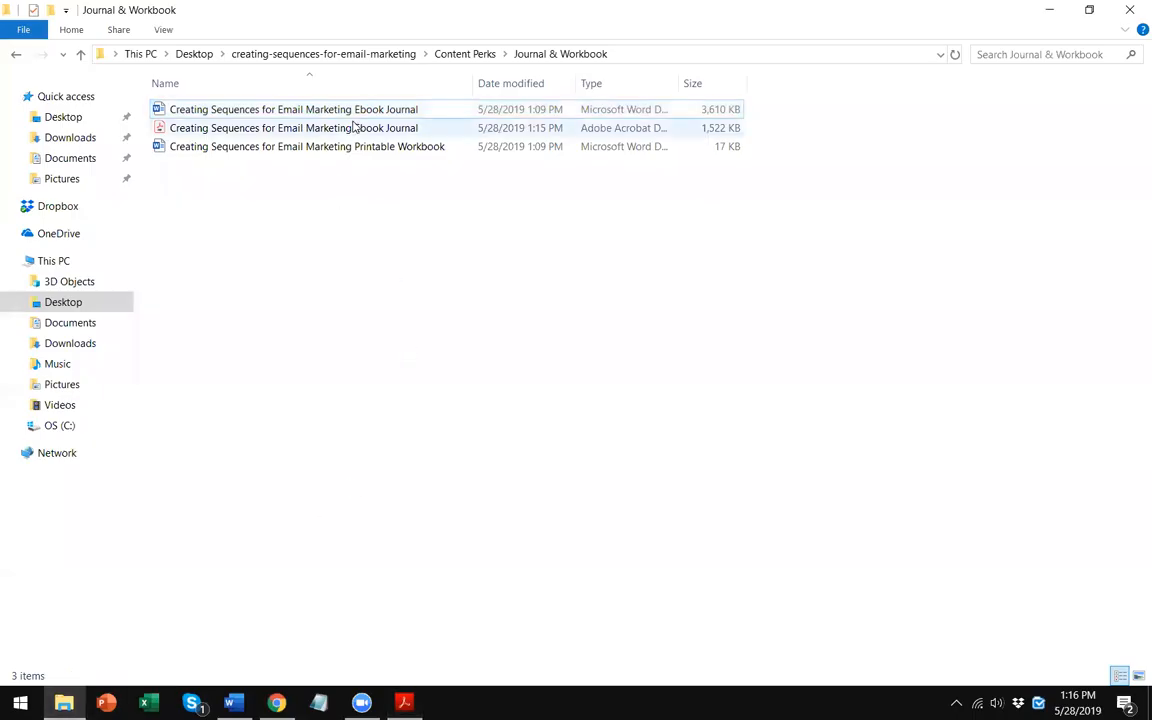
click(350, 127)
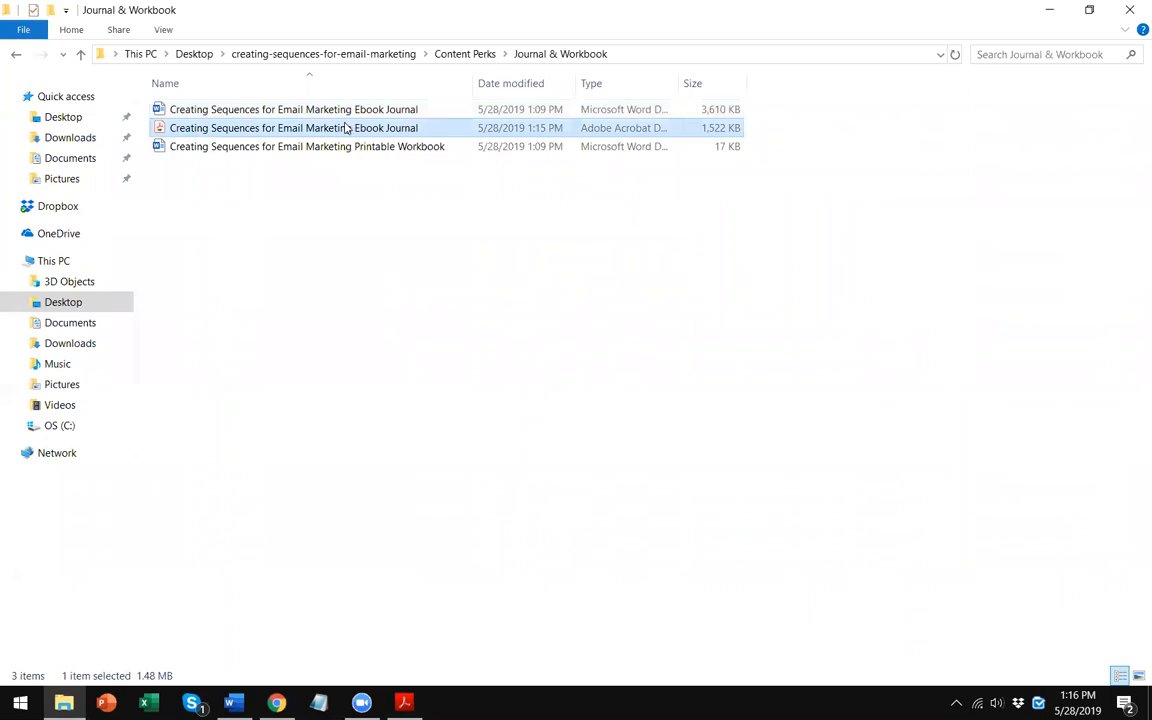
right_click(345, 127)
click(395, 512)
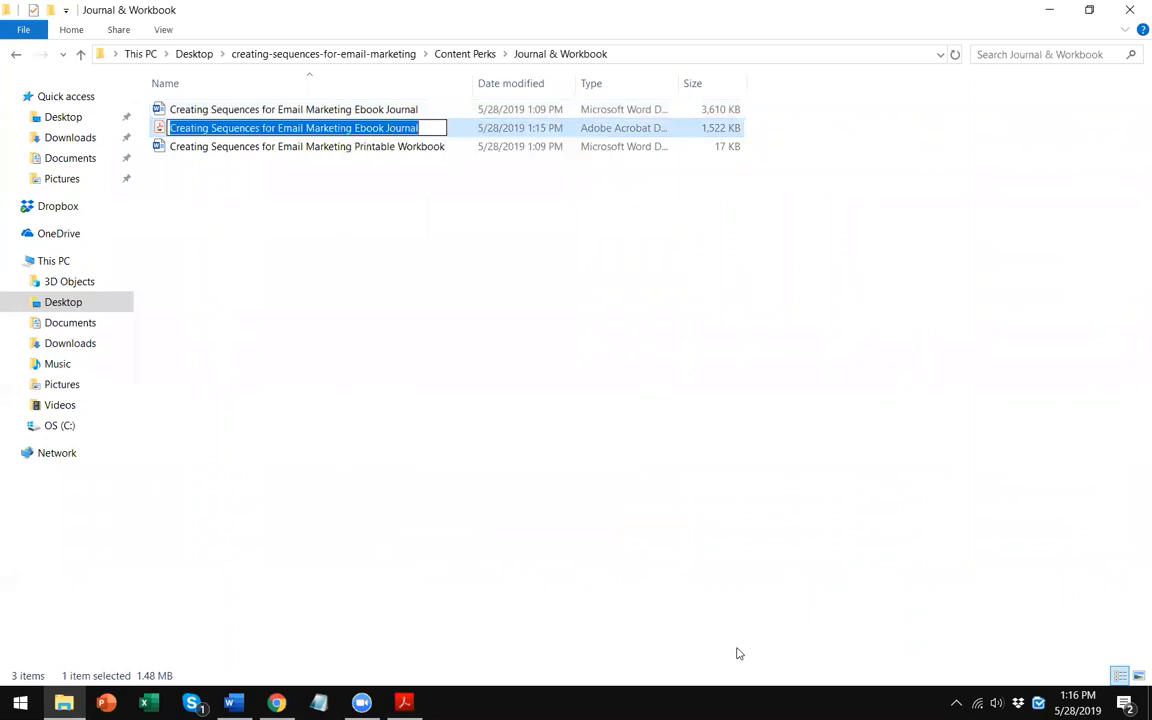
key(End)
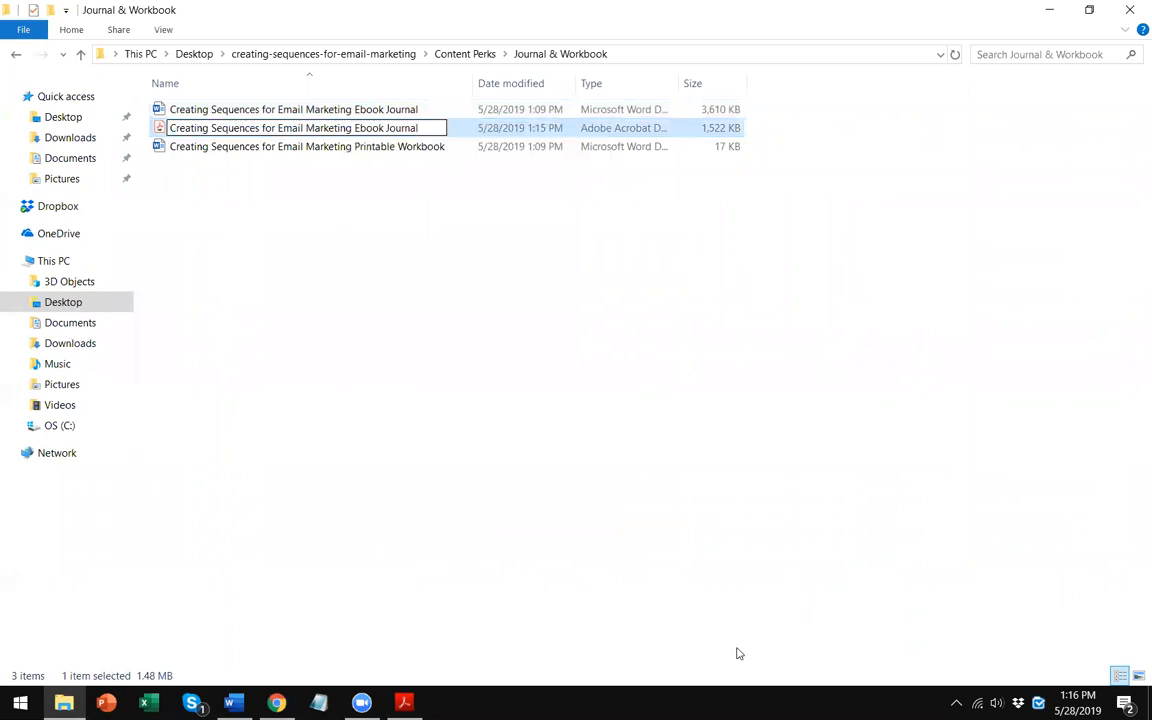
key(Left)
key(Left)
key(Left)
key(BackSpace)
text(-)
key(BackSpace)
text(k)
key(BackSpace)
text(j)
key(BackSpace)
text(-)
key(BackSpace)
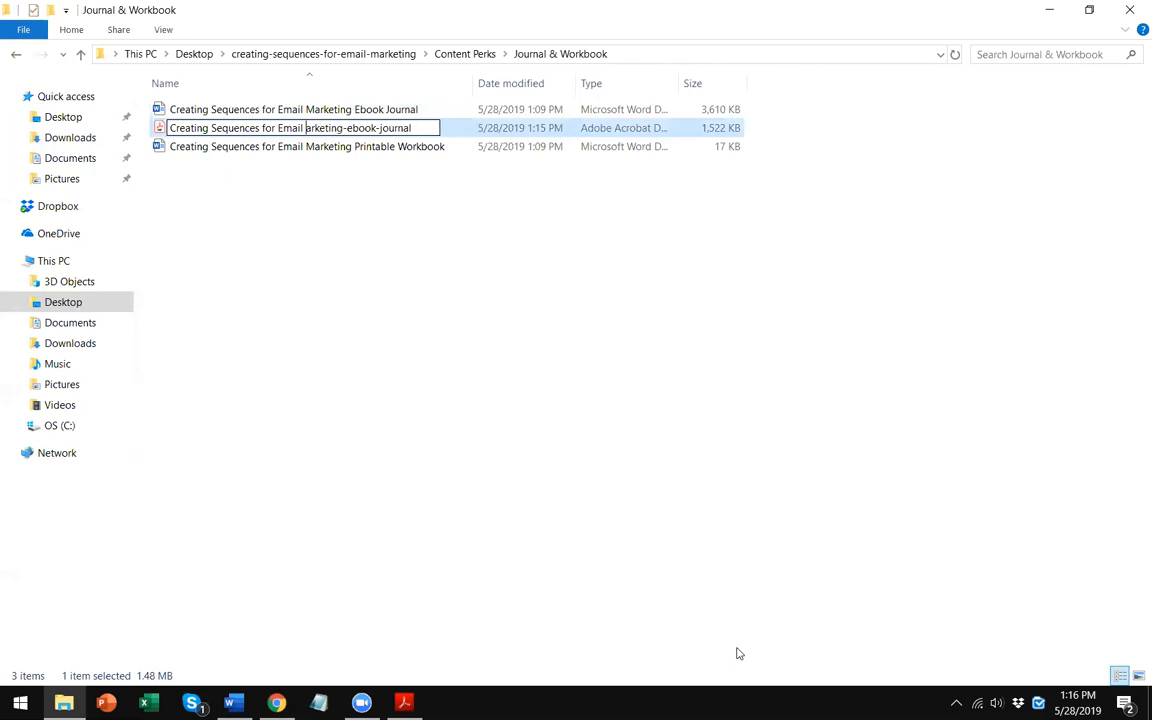
text(m)
key(BackSpace)
text(-m)
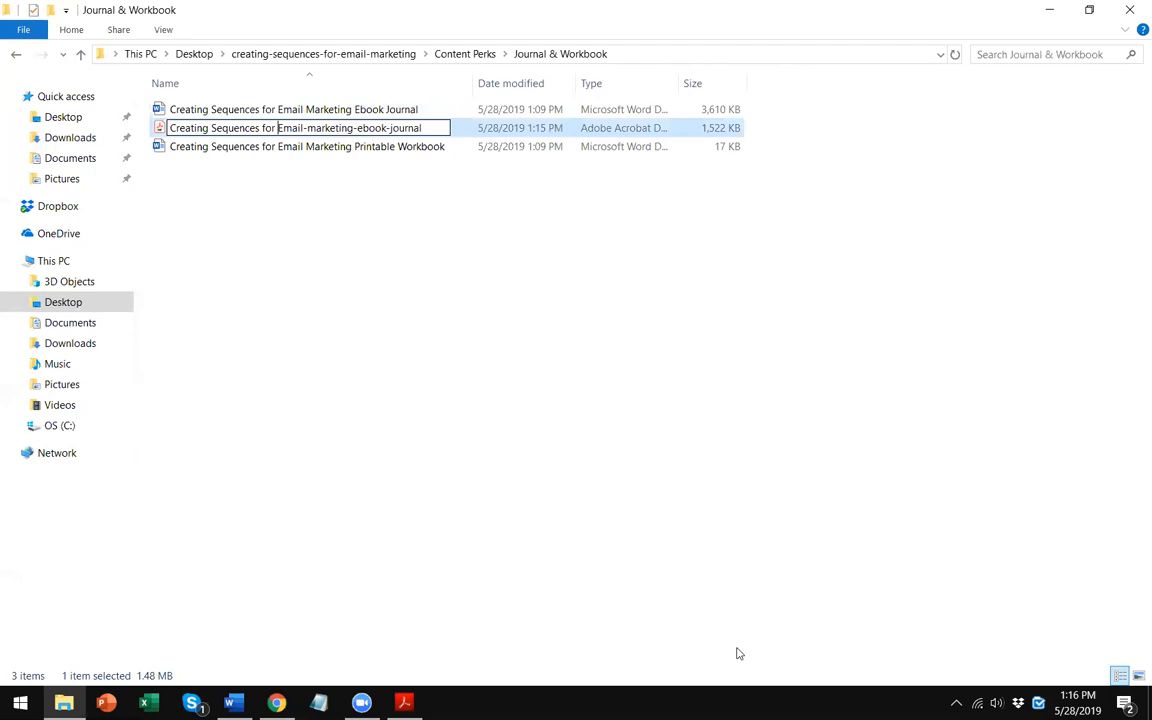
key(Left)
key(BackSpace)
text(-)
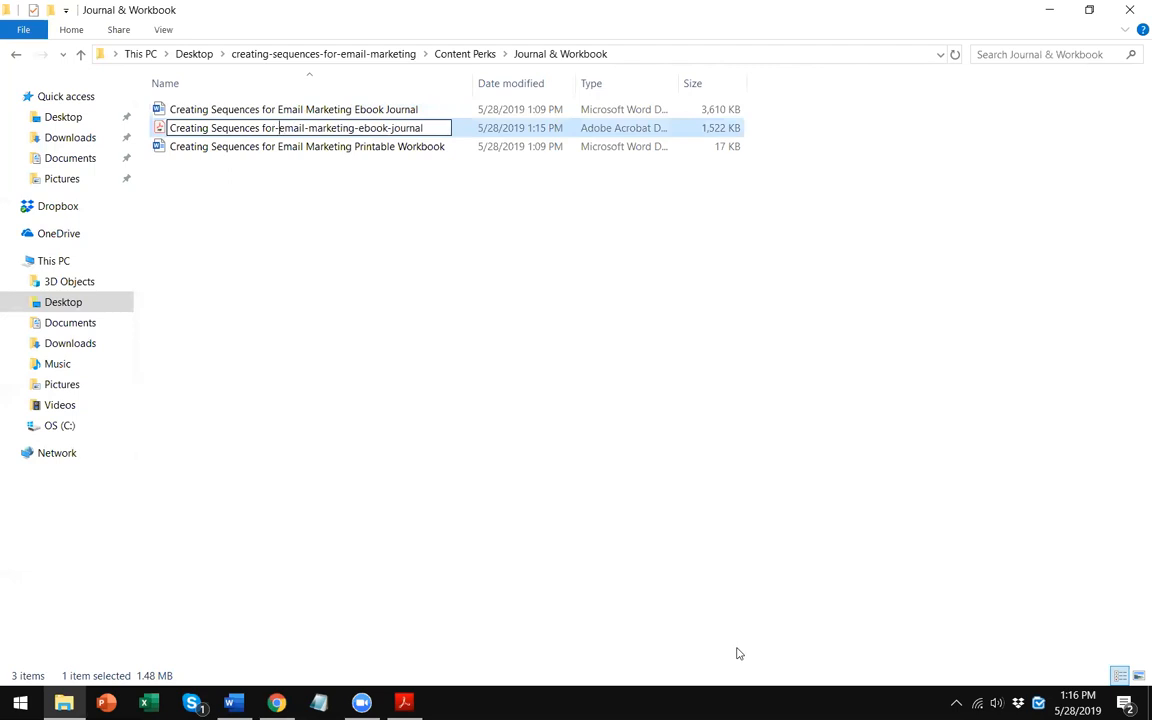
key(Left)
key(Left)
key(Left)
key(Left)
key(BackSpace)
text(-)
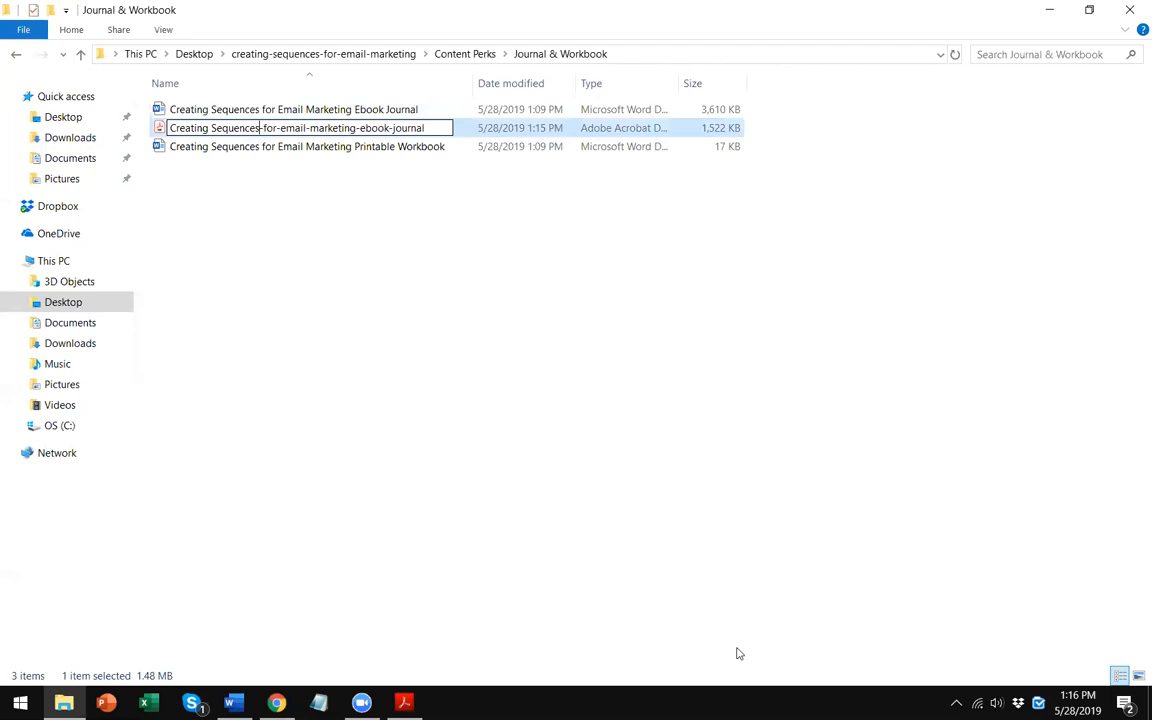
key(BackSpace)
text(s)
key(Left)
key(BackSpace)
text(-)
key(Delete)
text(c)
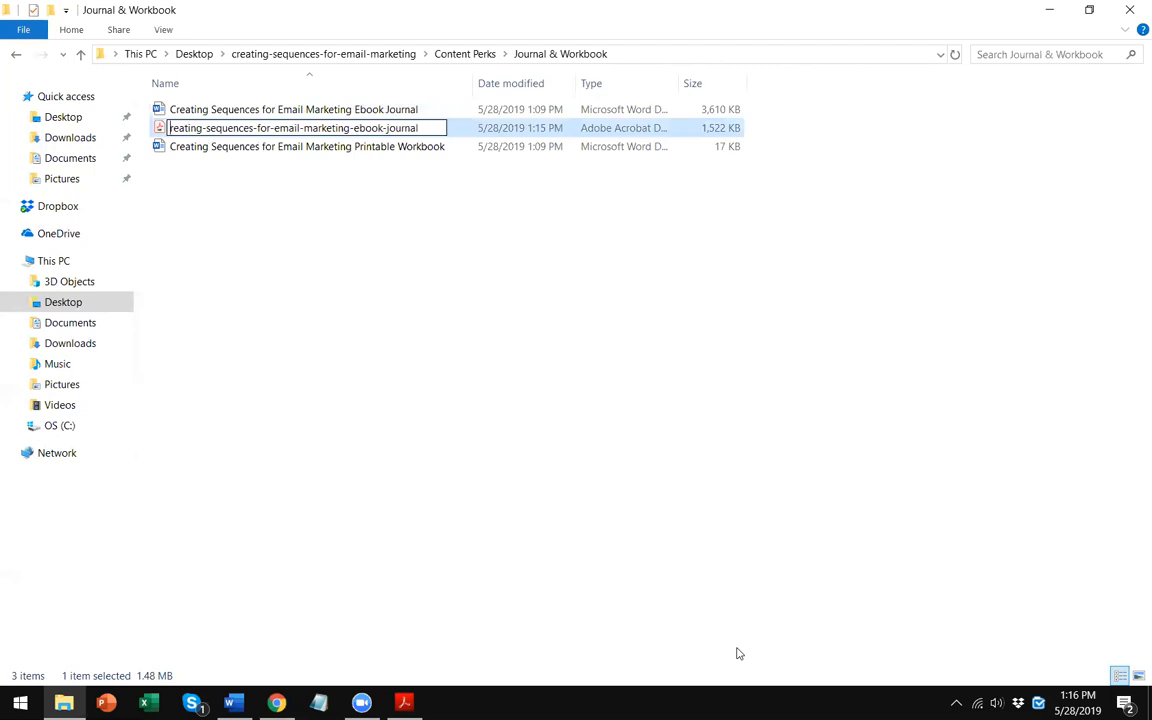
key(Return)
click(719, 436)
- Close the PDF still open in the reader and rename the PDF file to 'creating-sequences-for-email-marketing-ebook-journal'
click(404, 703)
click(1131, 12)
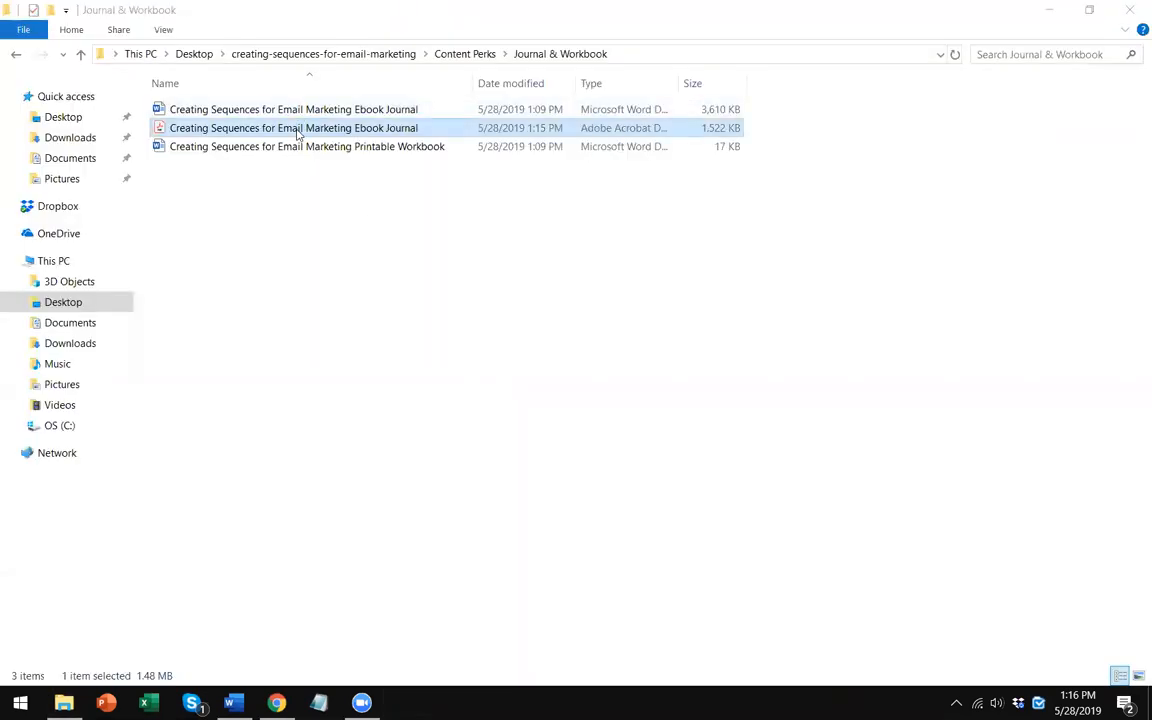
right_click(300, 128)
click(419, 522)
key(End)
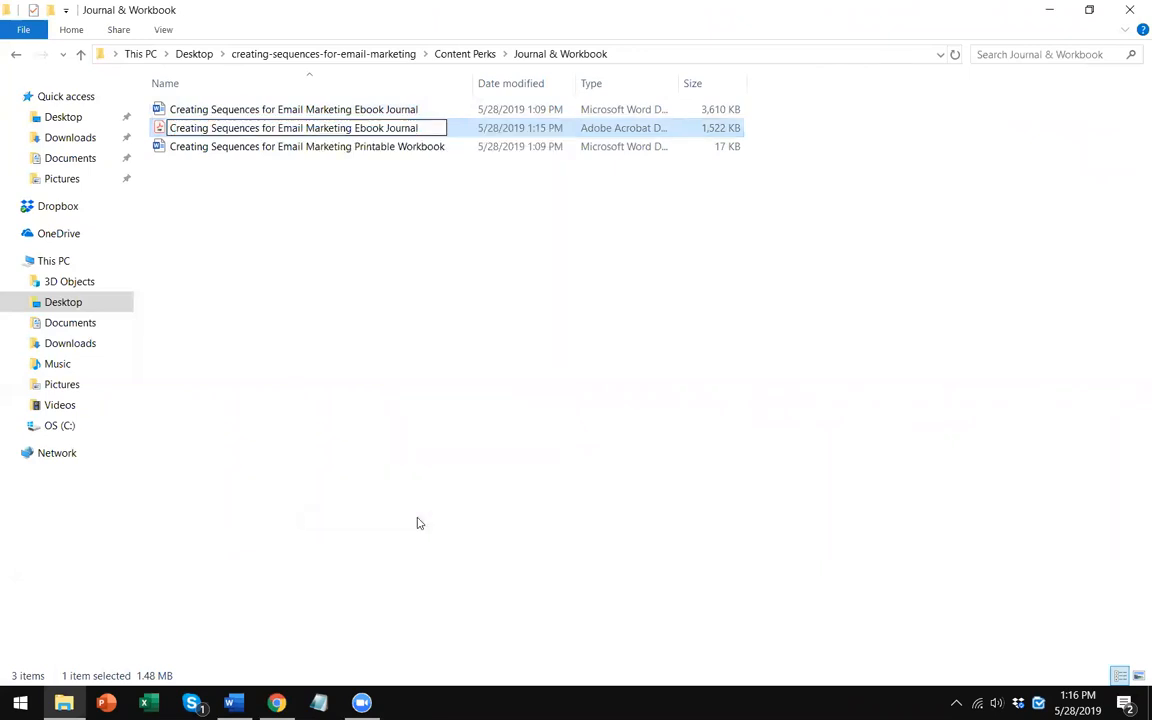
key(Left)
key(Left)
key(Left)
key(Left)
key(Left)
key(Left)
key(Left)
key(BackSpace)
text(-)
key(Delete)
text(J)
key(Left)
key(Left)
key(Left)
key(Left)
key(Left)
key(BackSpace)
key(BackSpace)
text(-e)
key(Left)
key(Left)
key(Left)
key(Left)
key(Left)
key(Left)
key(Left)
key(Left)
key(Left)
key(Left)
key(BackSpace)
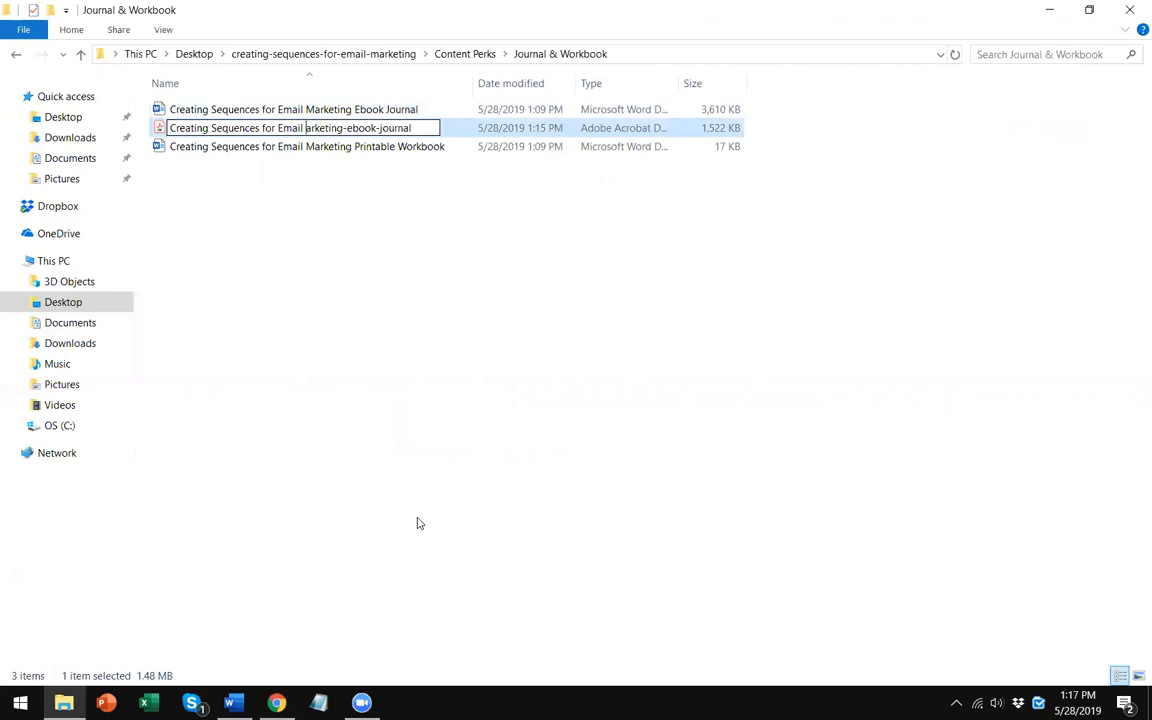
text(m)
key(Left)
key(BackSpace)
text(-)
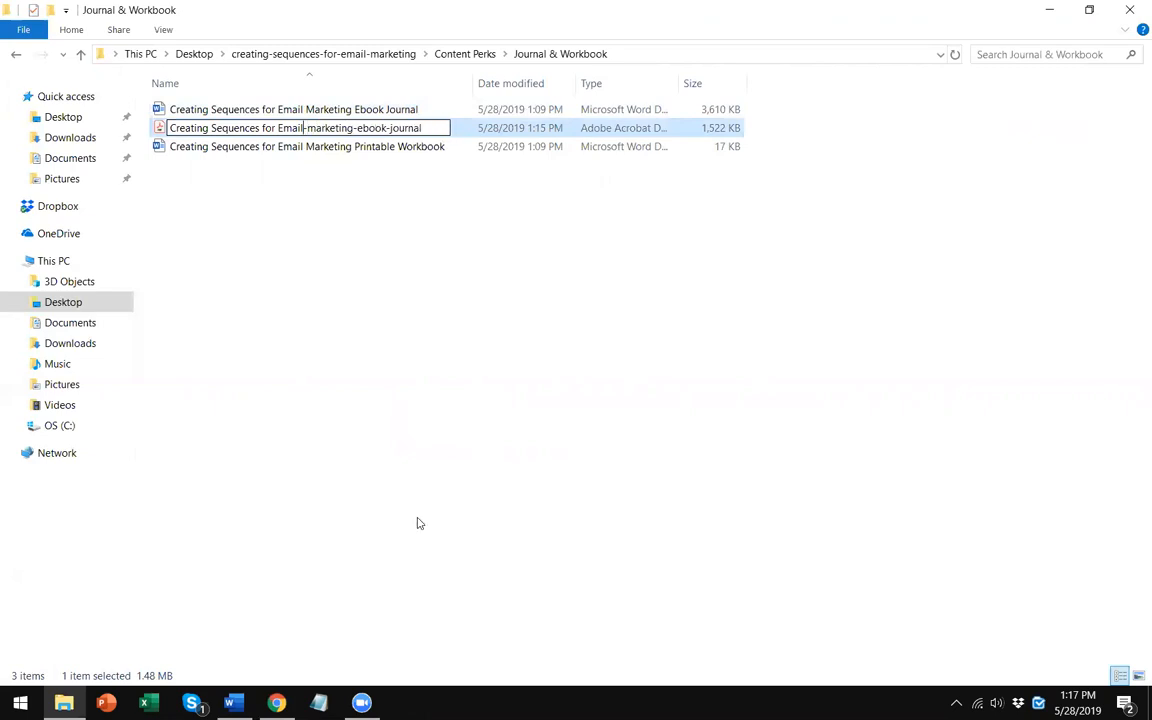
key(Left)
key(Left)
key(Left)
key(Left)
key(BackSpace)
text(e)
key(Left)
key(BackSpace)
text(-)
key(Left)
key(Left)
key(Left)
key(Left)
key(BackSpace)
text(-)
key(Left)
key(Left)
key(Left)
key(Left)
key(Left)
key(Left)
key(Left)
key(Left)
key(Left)
key(BackSpace)
key(BackSpace)
text(-s)
key(Left)
key(Left)
key(Left)
key(Left)
key(Left)
key(Left)
key(Left)
key(Left)
key(Left)
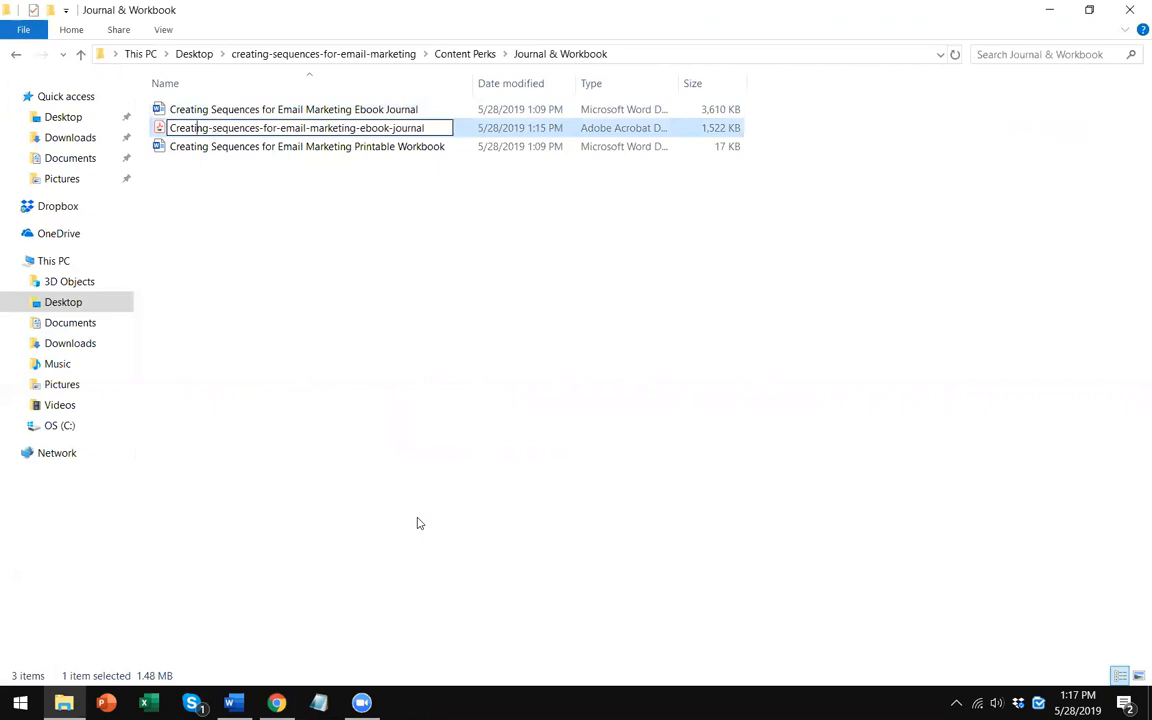
key(BackSpace)
text(c)
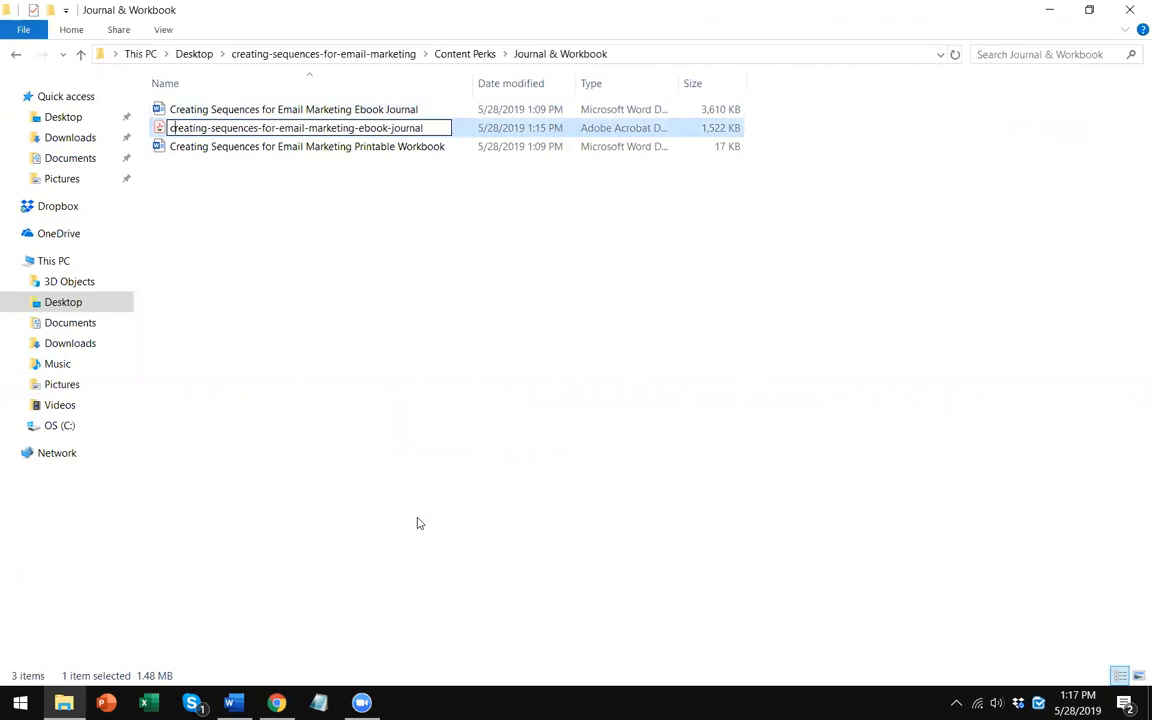
key(Return)
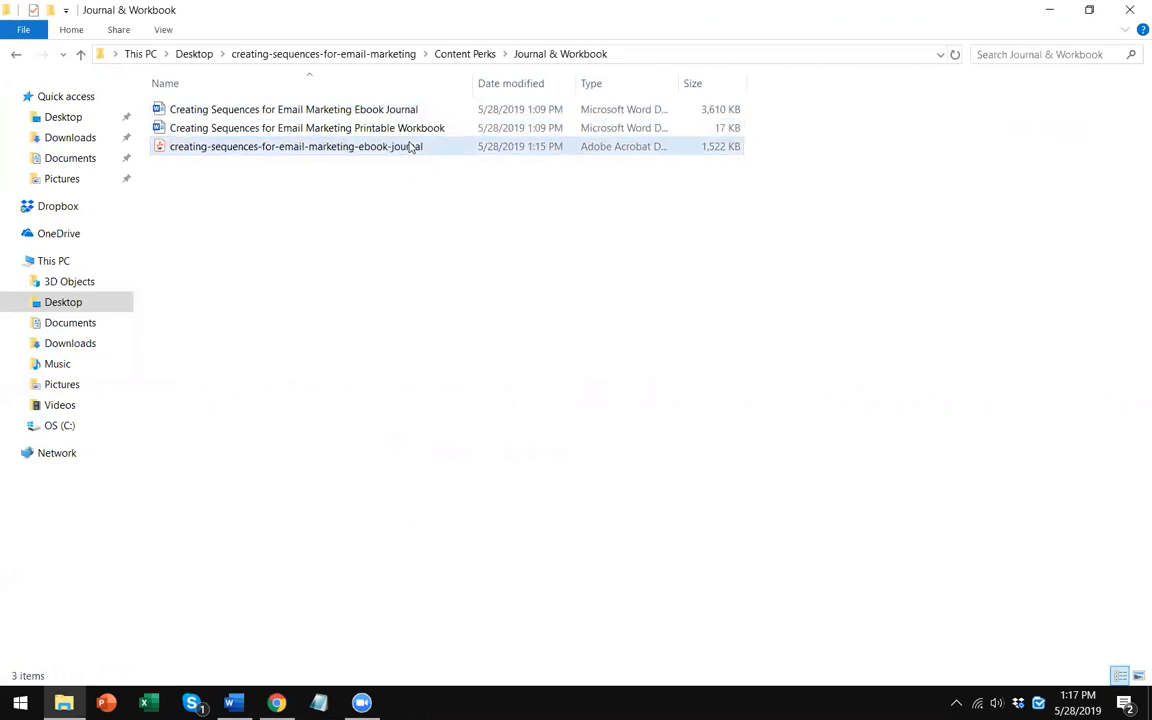
- Open the renamed PDF and scroll over its cover page to check it
key(Return)
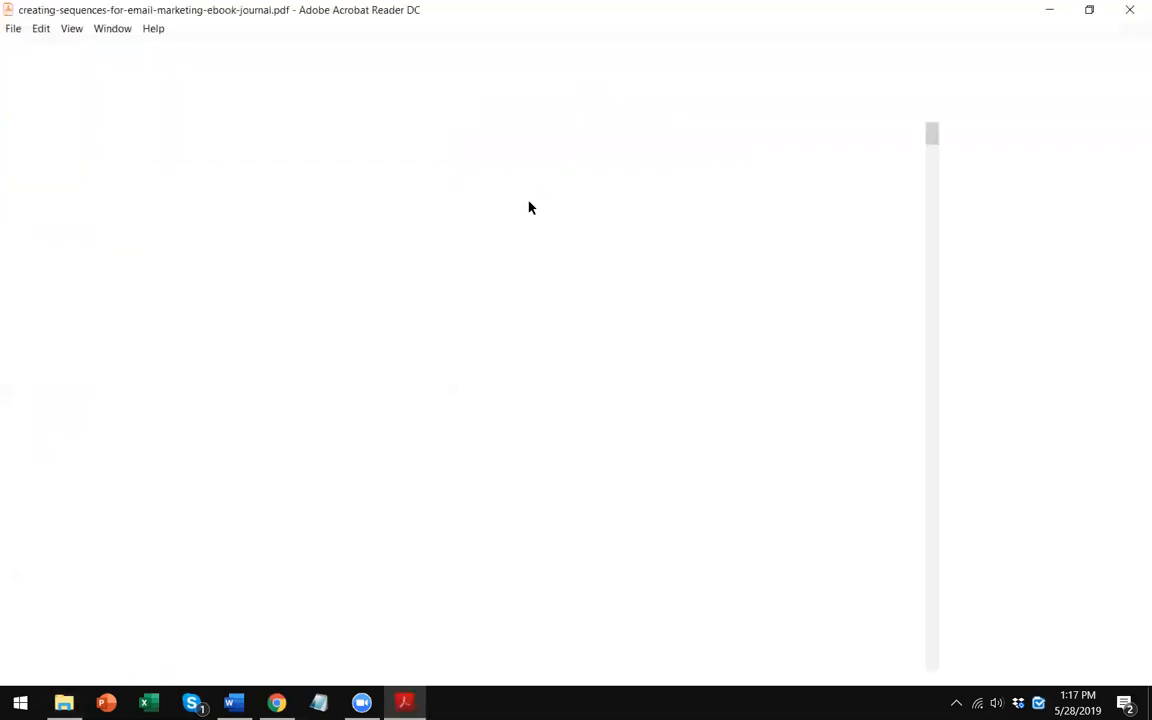
scroll(543, 393, down, 10)
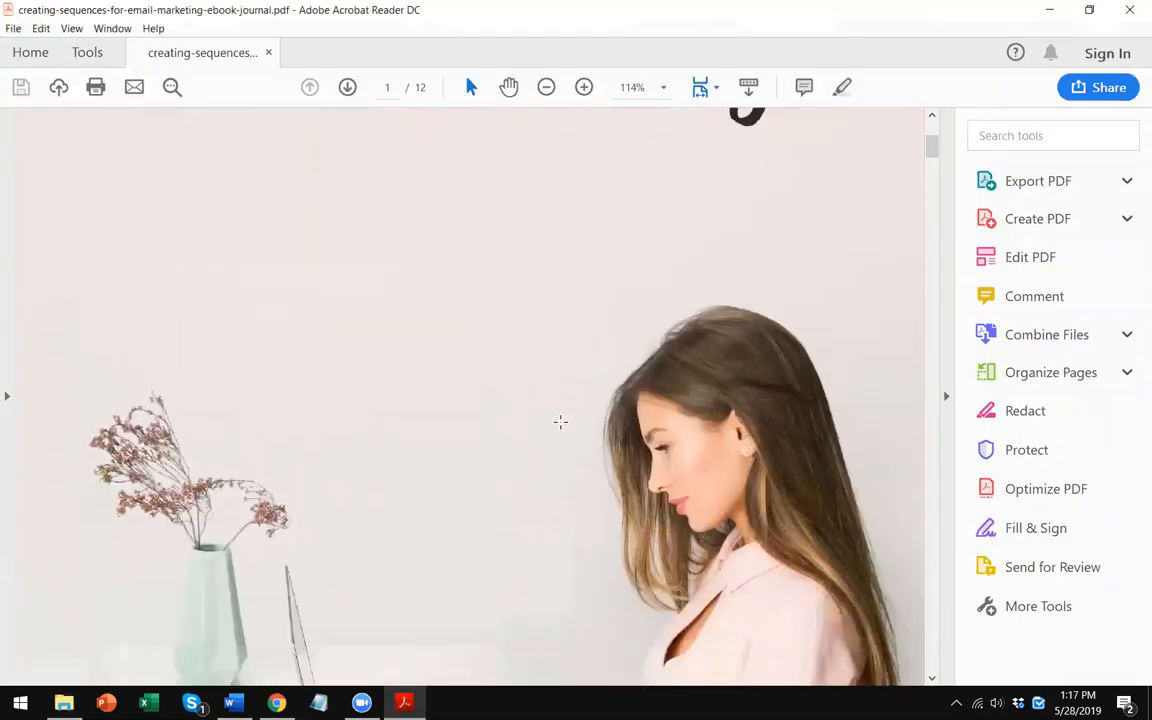
scroll(560, 419, up, 9)
click(1131, 9)
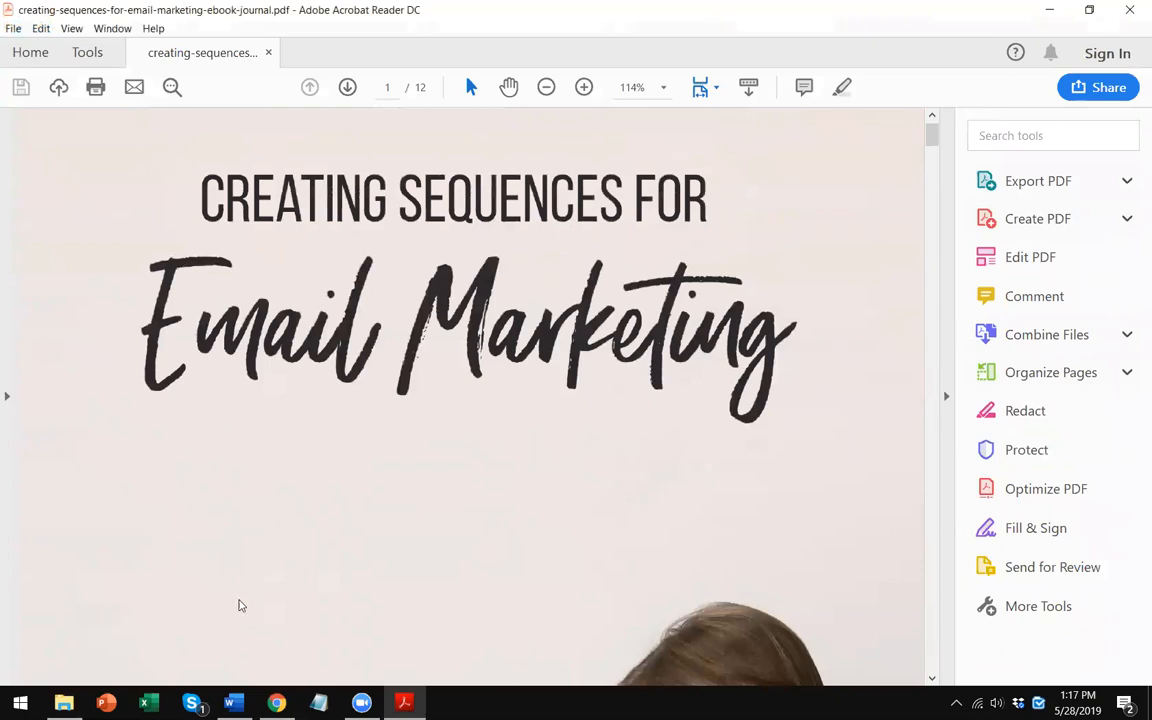
- Switch to the browser and open the WordPress dashboard tab
click(277, 703)
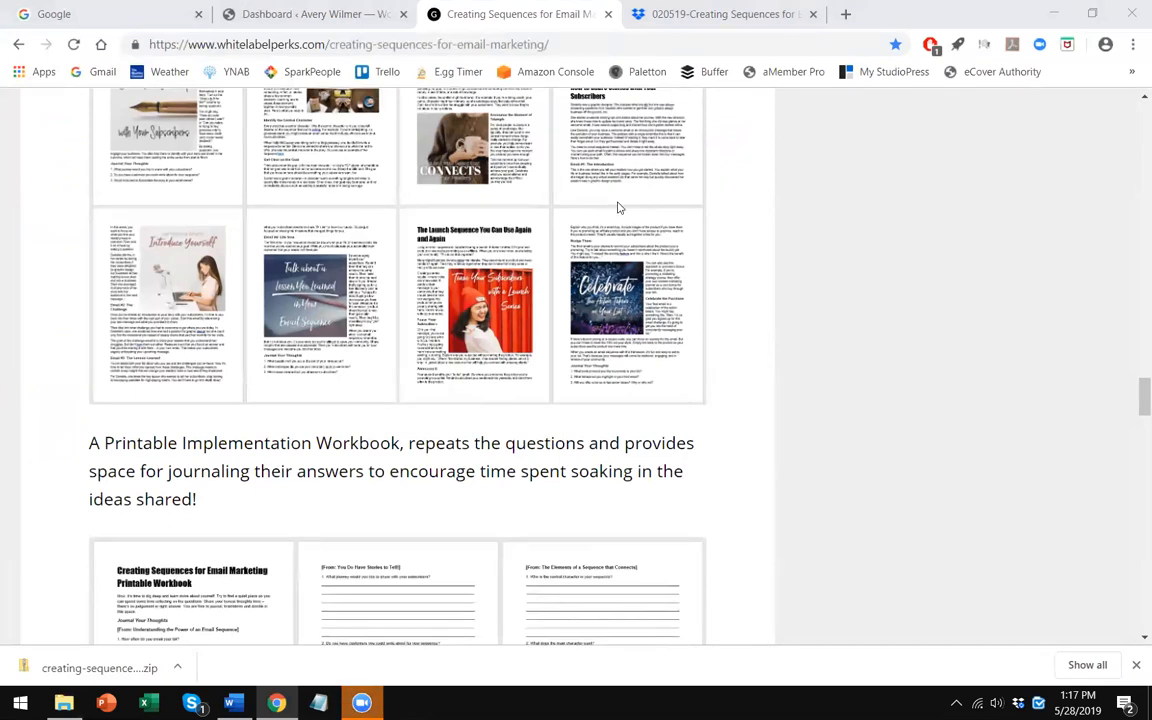
click(323, 14)
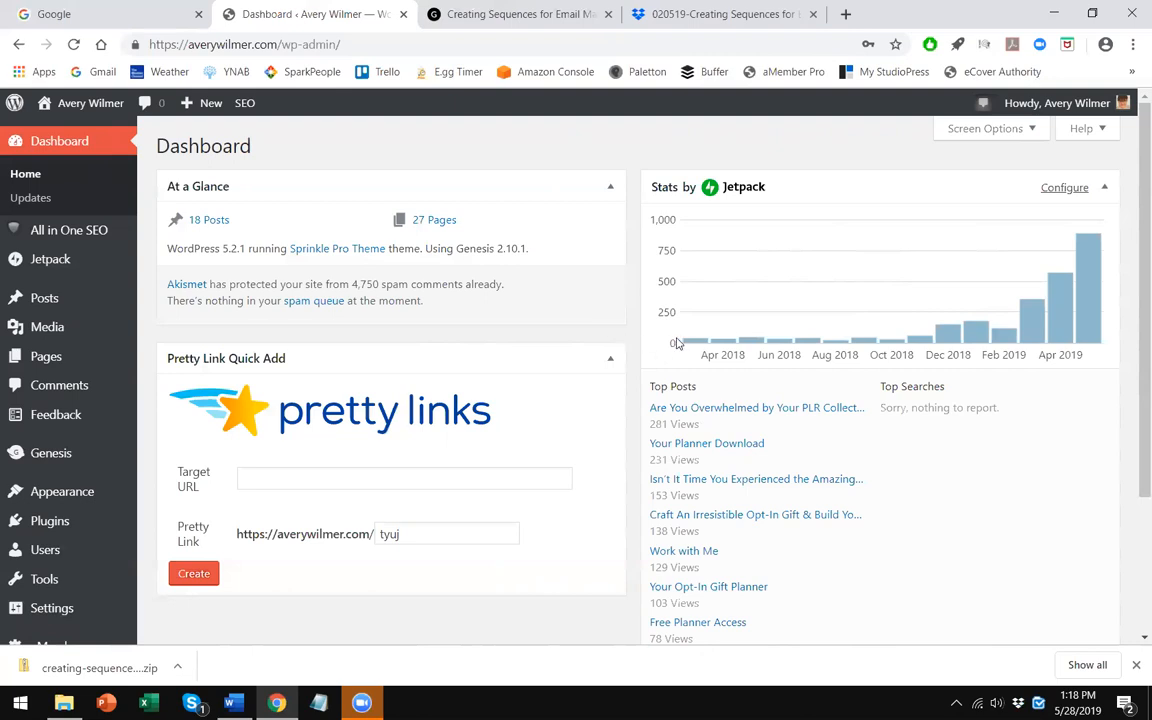
key(alt+Tab)
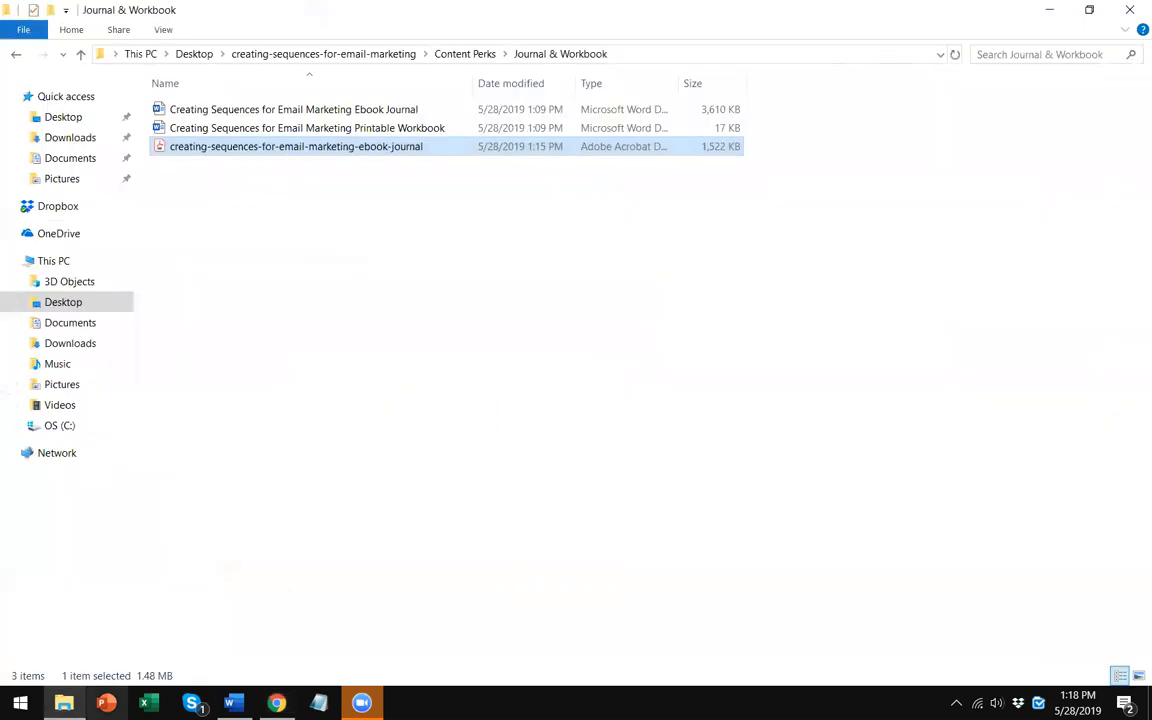
key(alt+Tab)
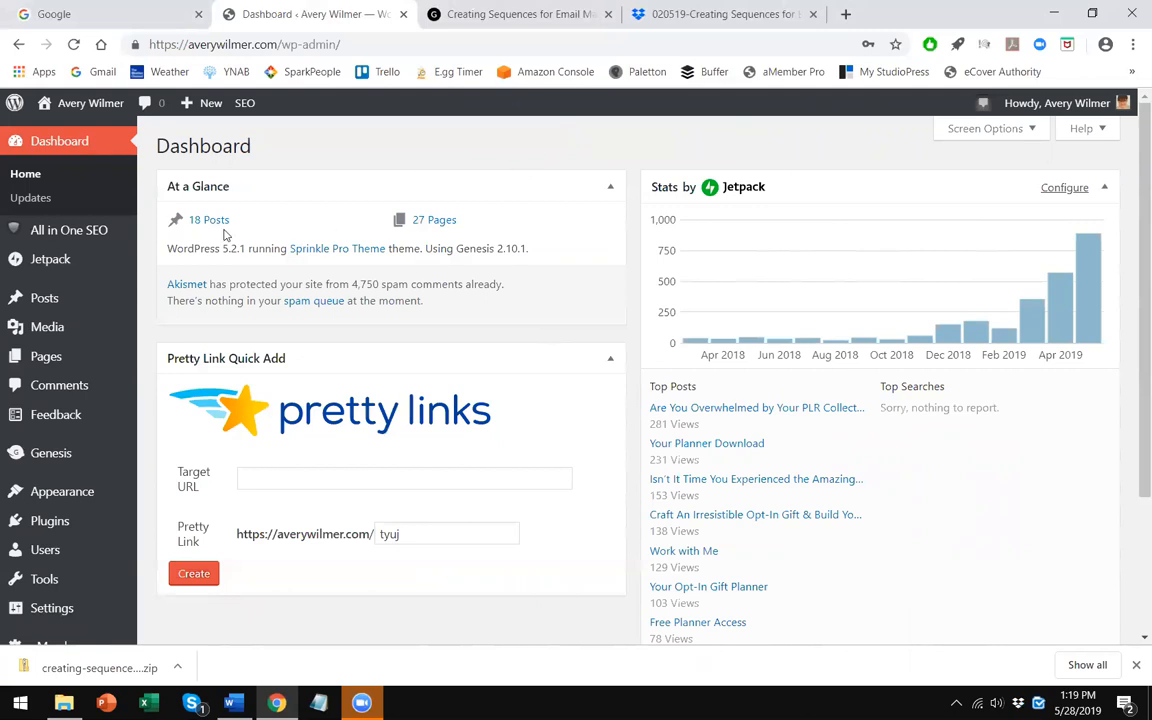
- Upload the 'creating-sequences-for-email-marketing-ebook-journal' PDF from the Desktop's Content Perks > Journal & Workbook folder to the Media Library
click(46, 327)
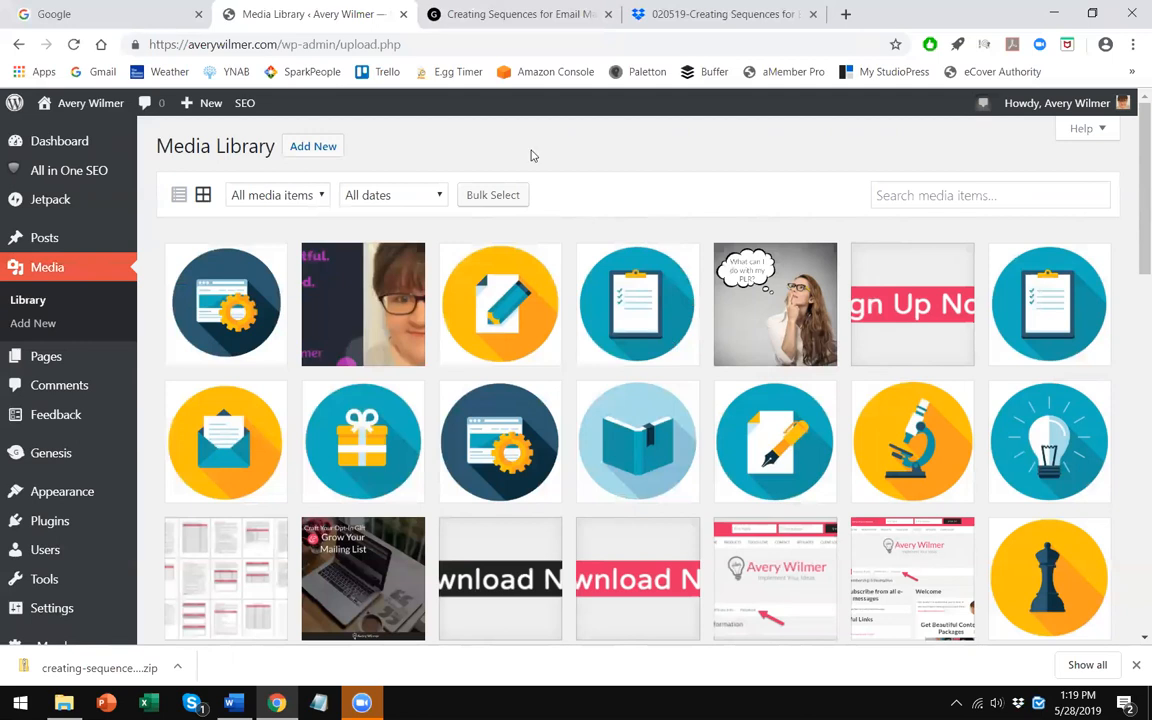
click(314, 147)
click(625, 276)
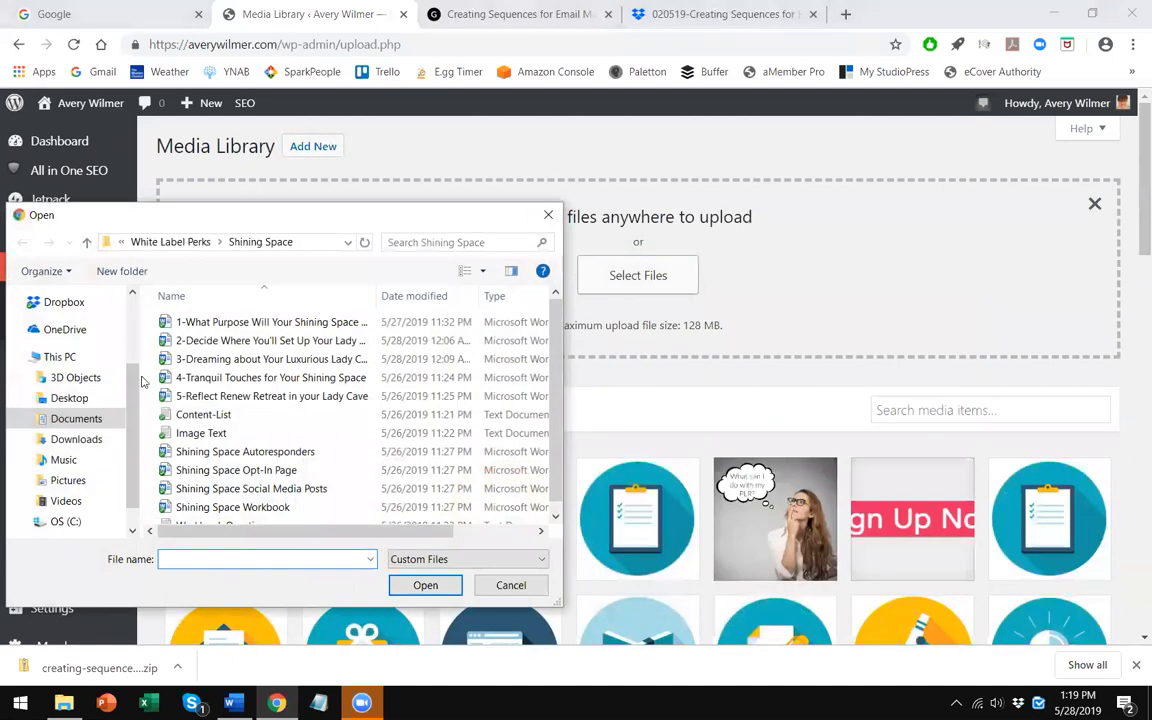
click(76, 399)
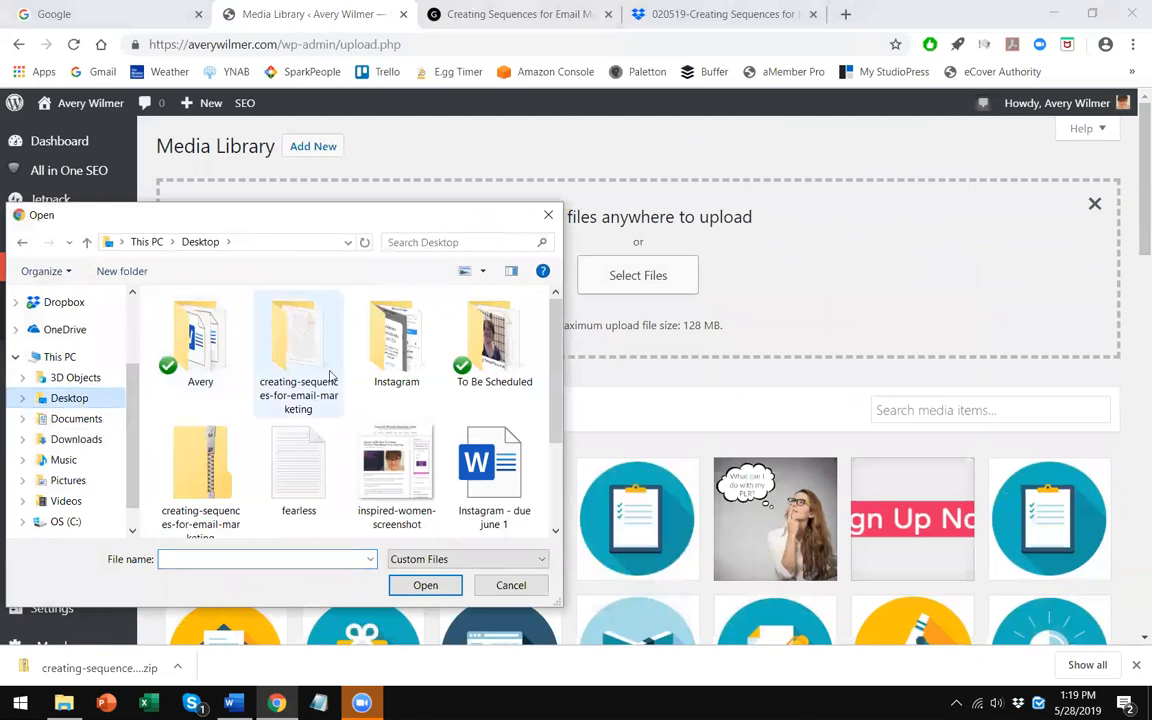
double_click(292, 345)
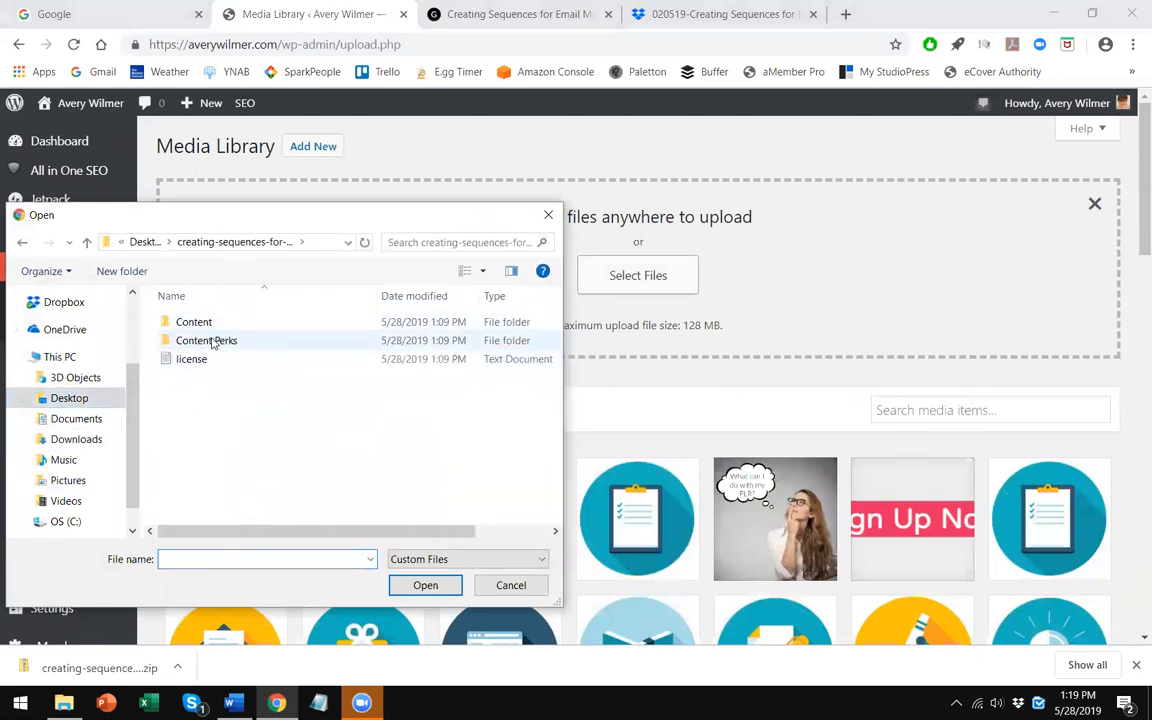
double_click(214, 341)
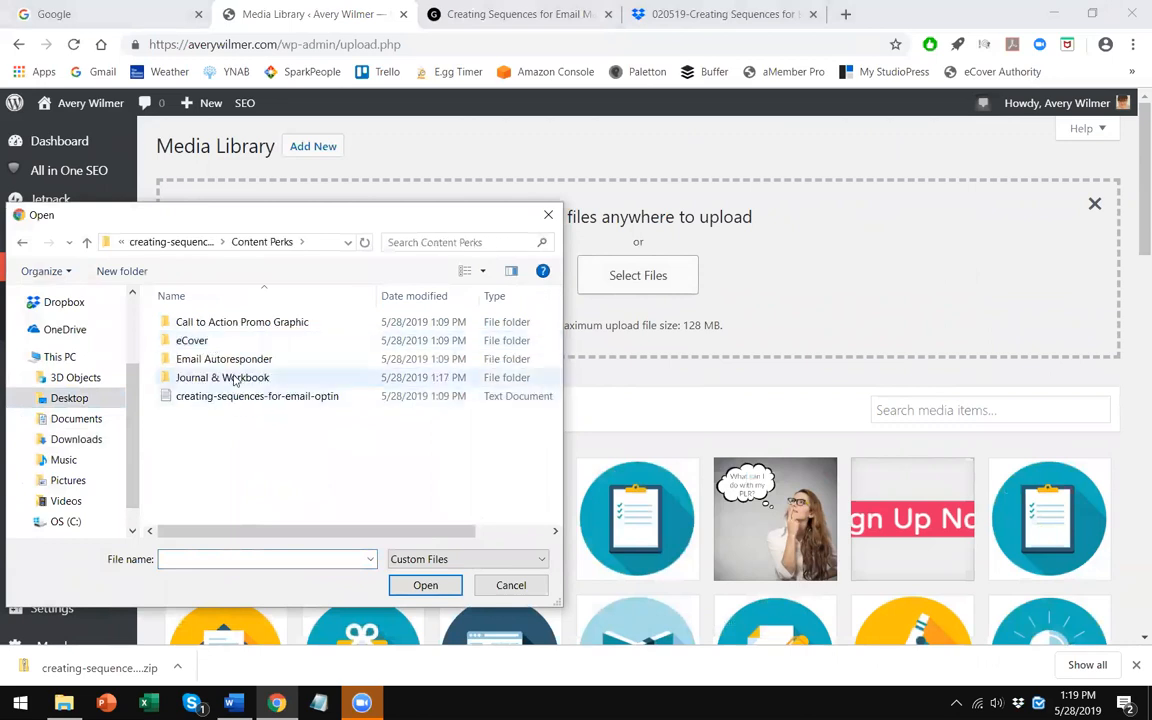
double_click(226, 378)
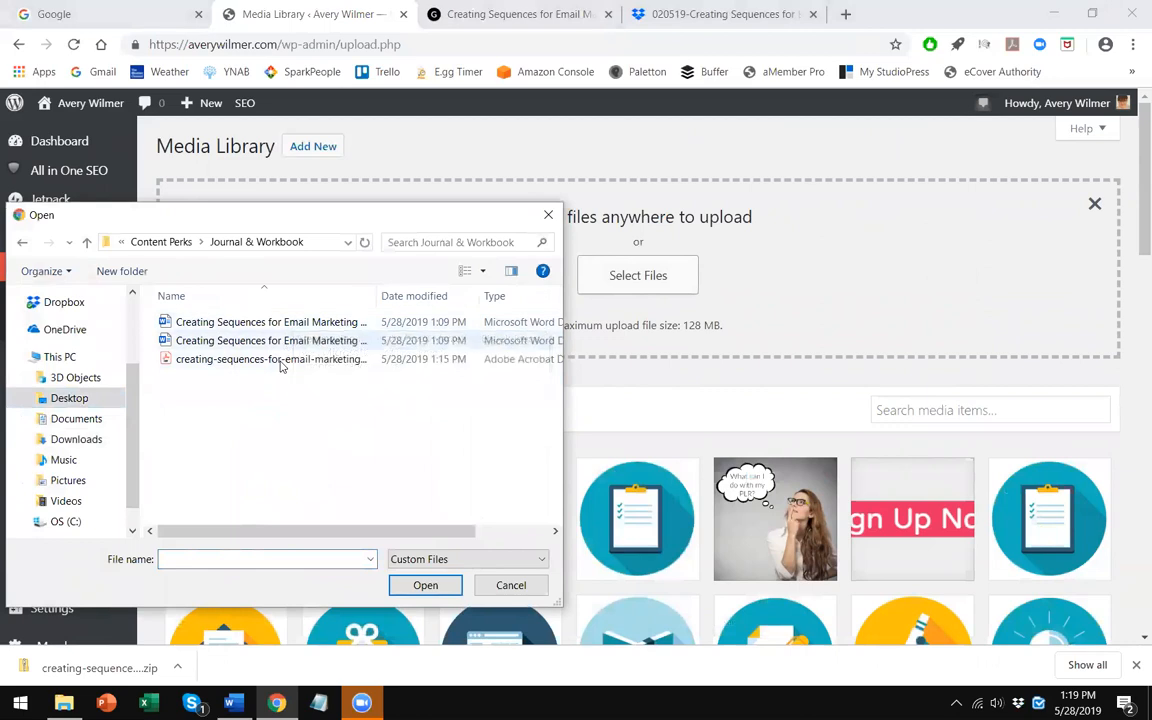
click(220, 341)
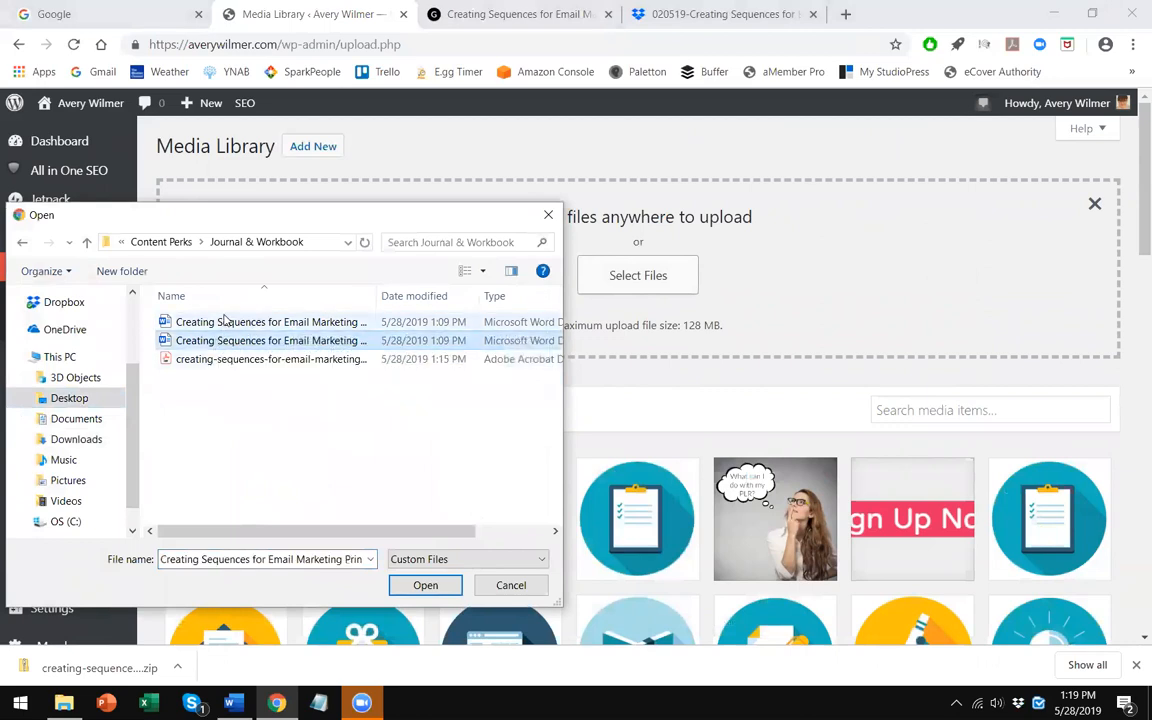
key(Up)
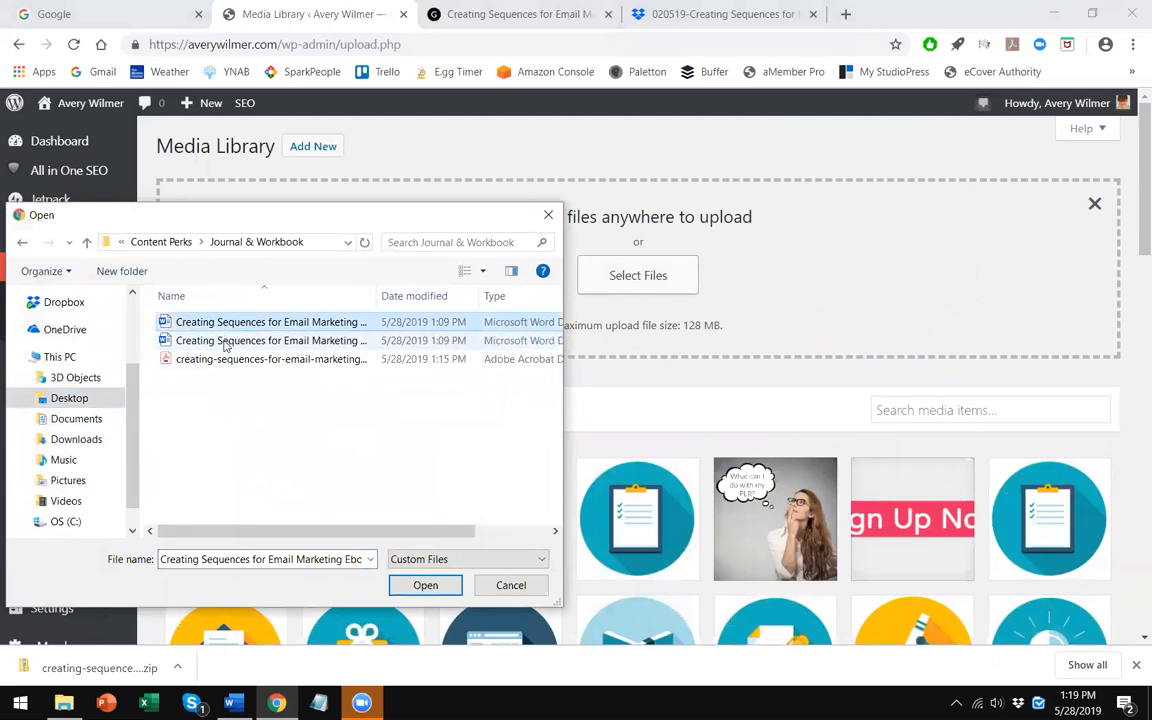
click(226, 340)
click(228, 360)
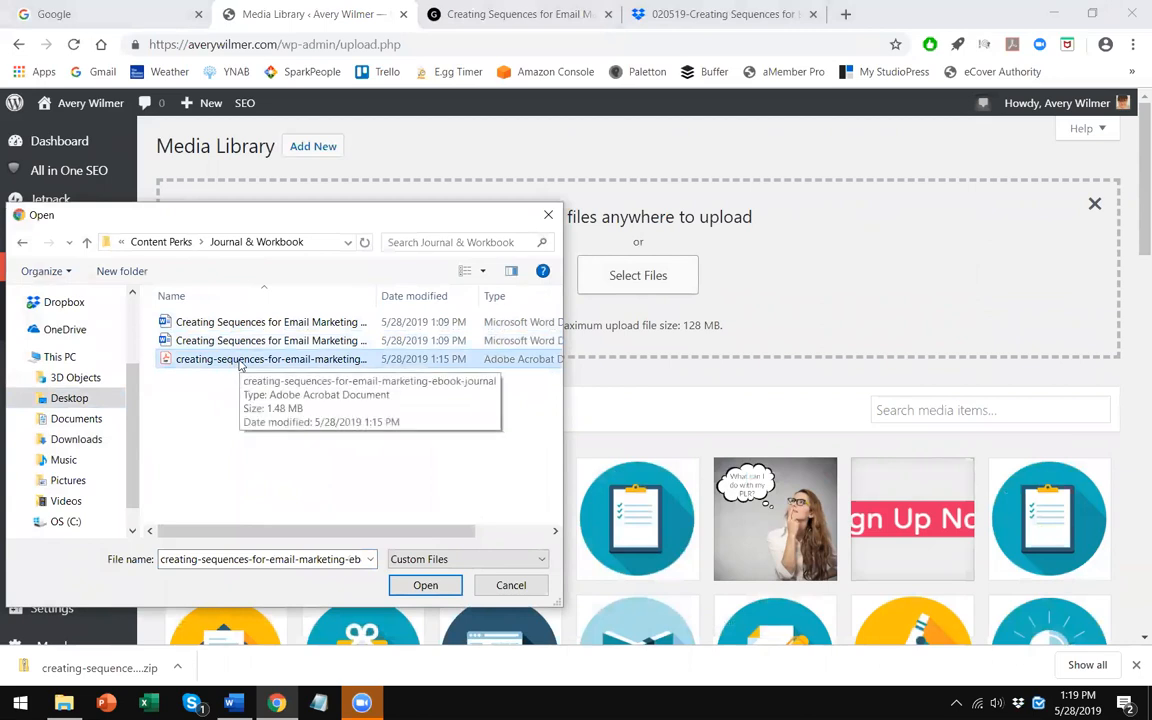
double_click(239, 362)
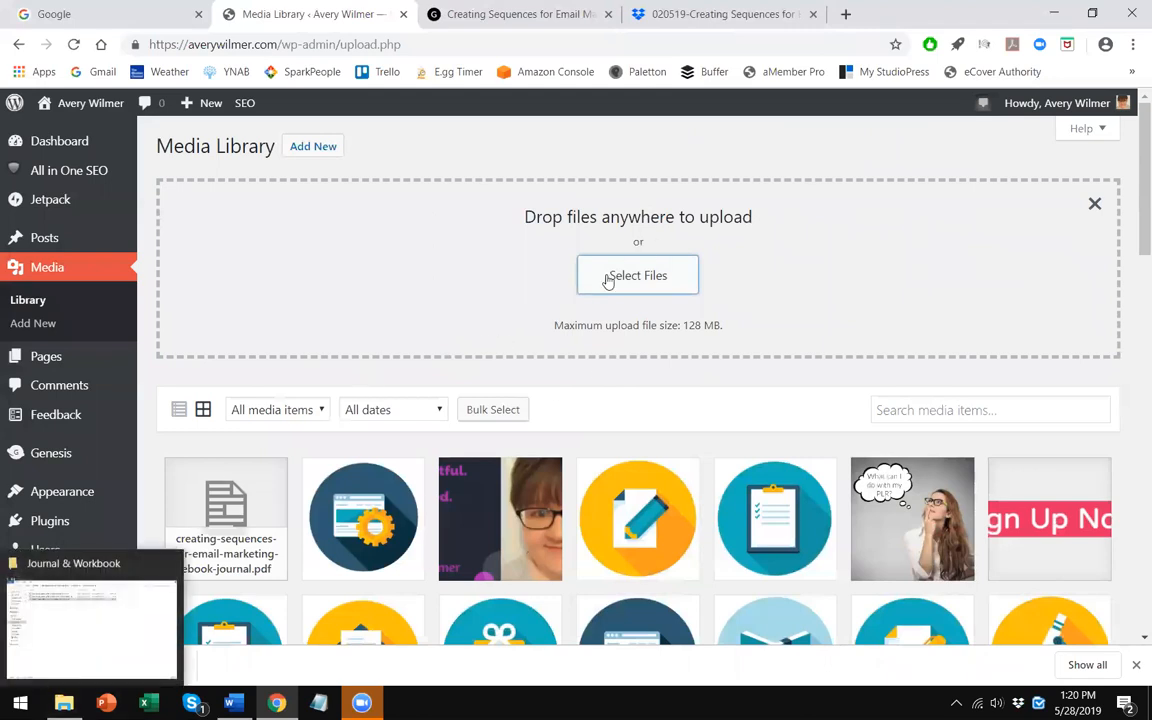
- Open the uploaded PDF's attachment details, open its file link in a new tab, and inspect the web address
click(255, 533)
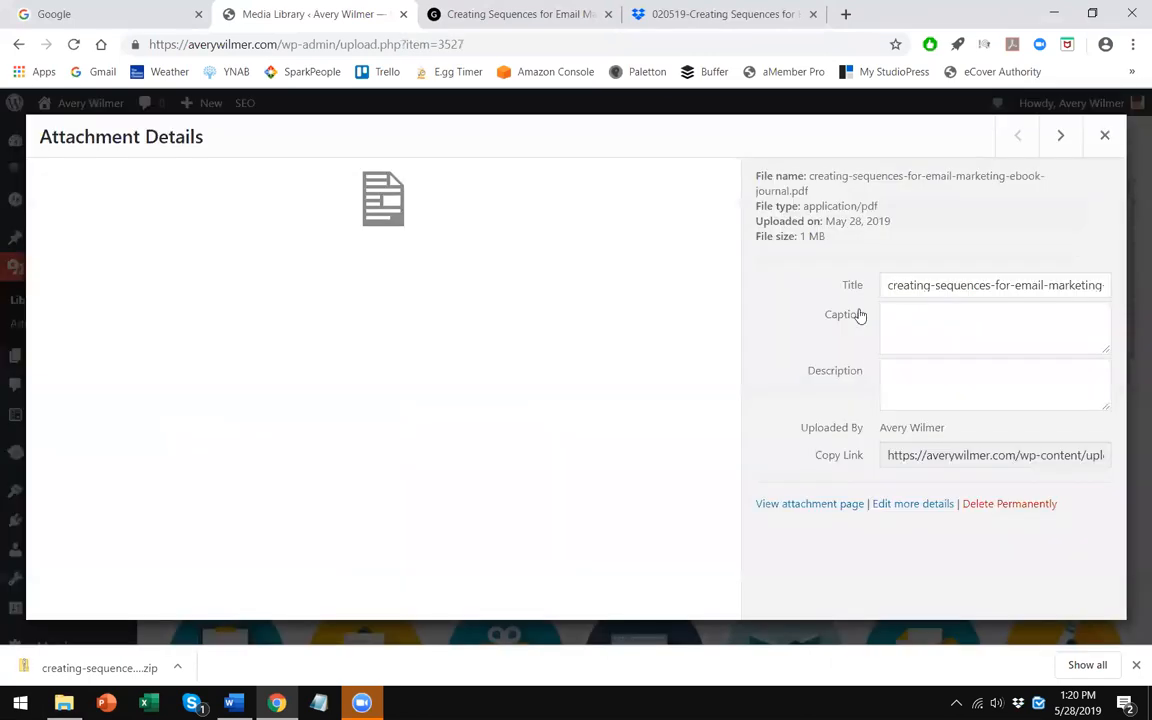
mouse_move(886, 460)
mouse_down()
mouse_move(1132, 451)
mouse_move(883, 455)
mouse_up()
right_click(888, 455)
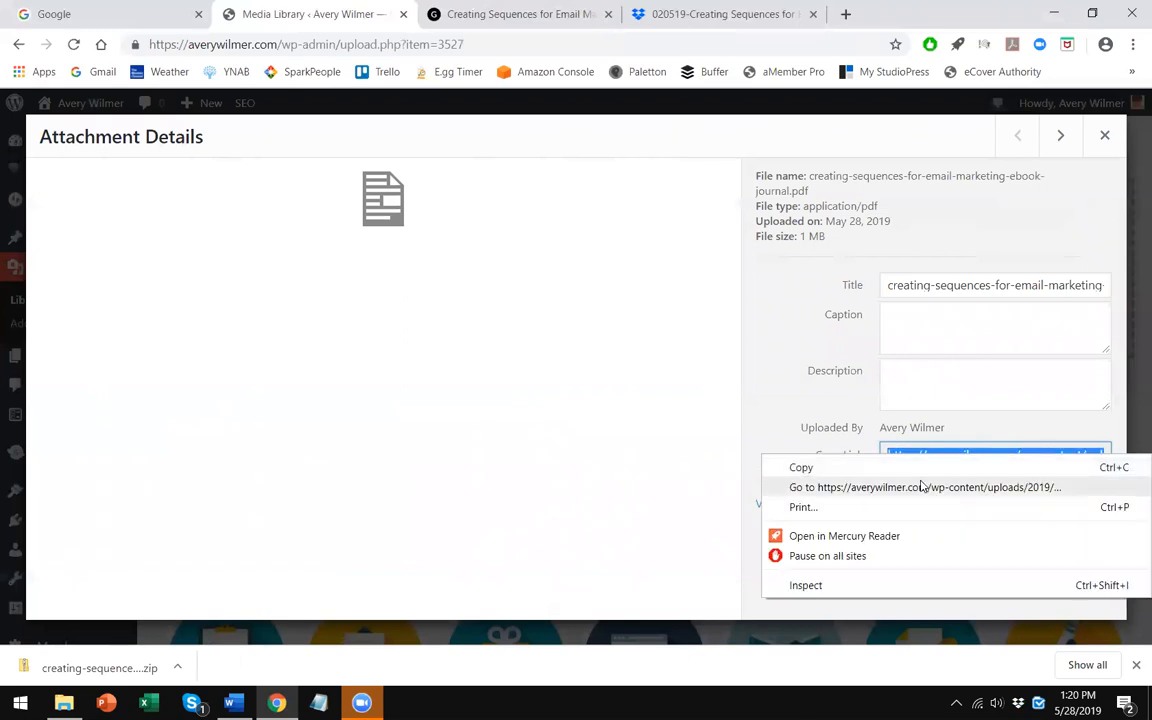
click(918, 486)
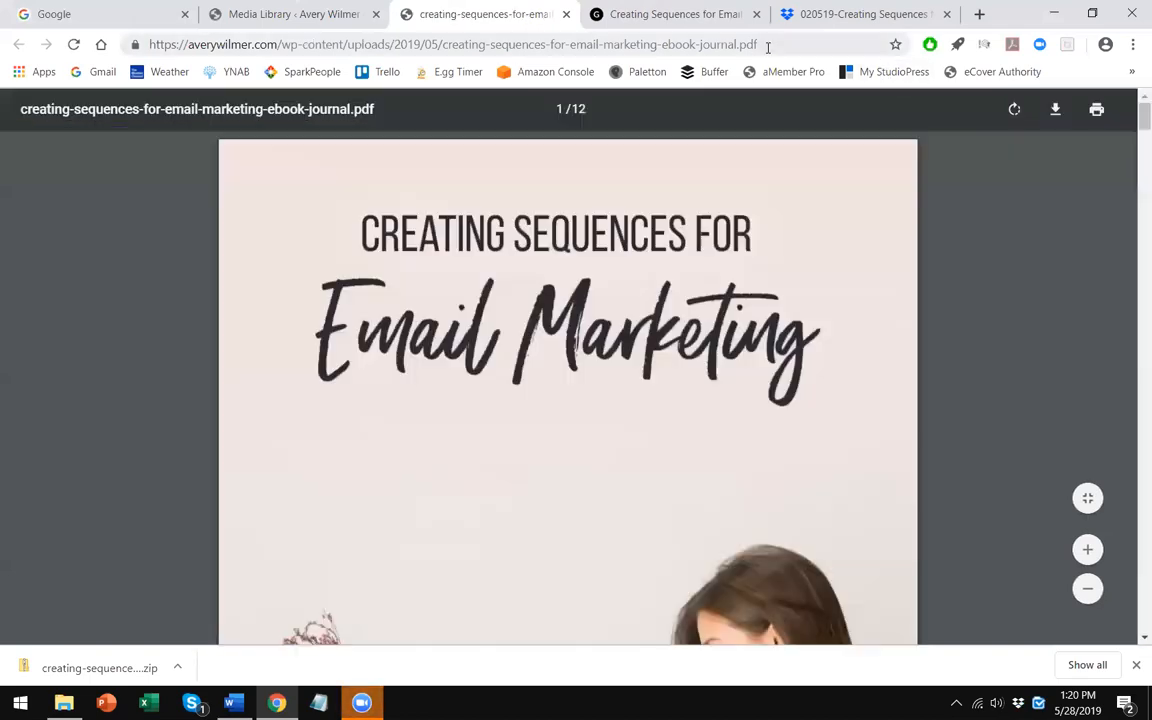
click(766, 46)
click(700, 45)
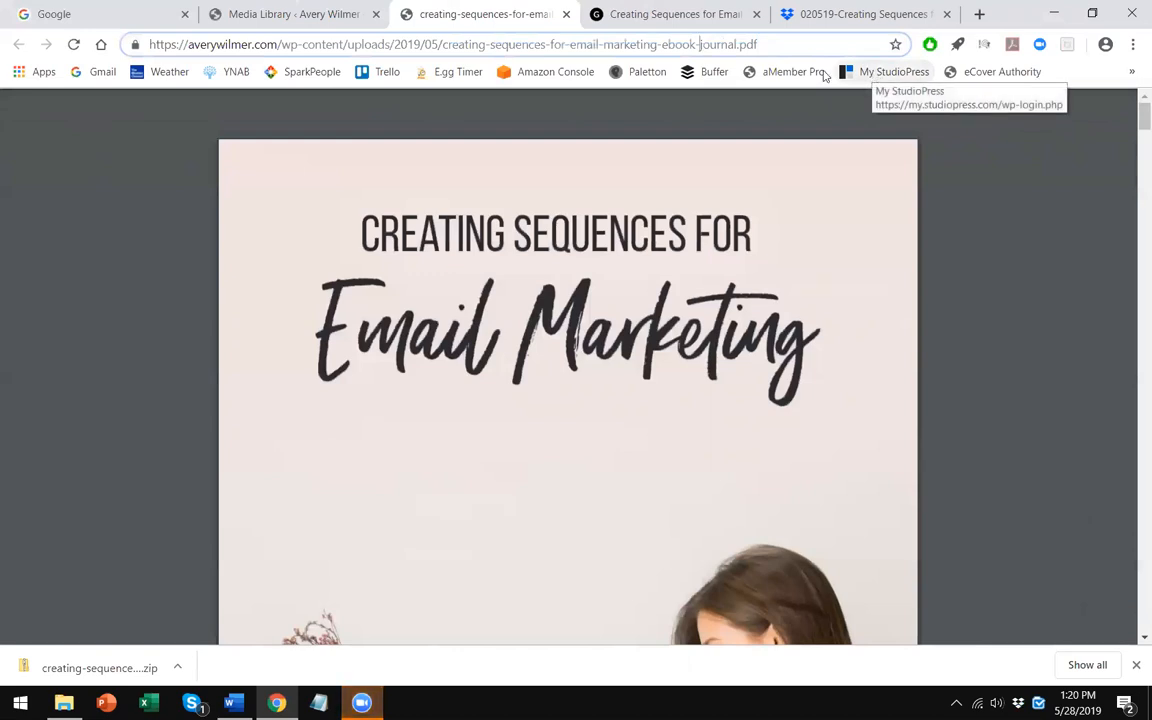
click(768, 40)
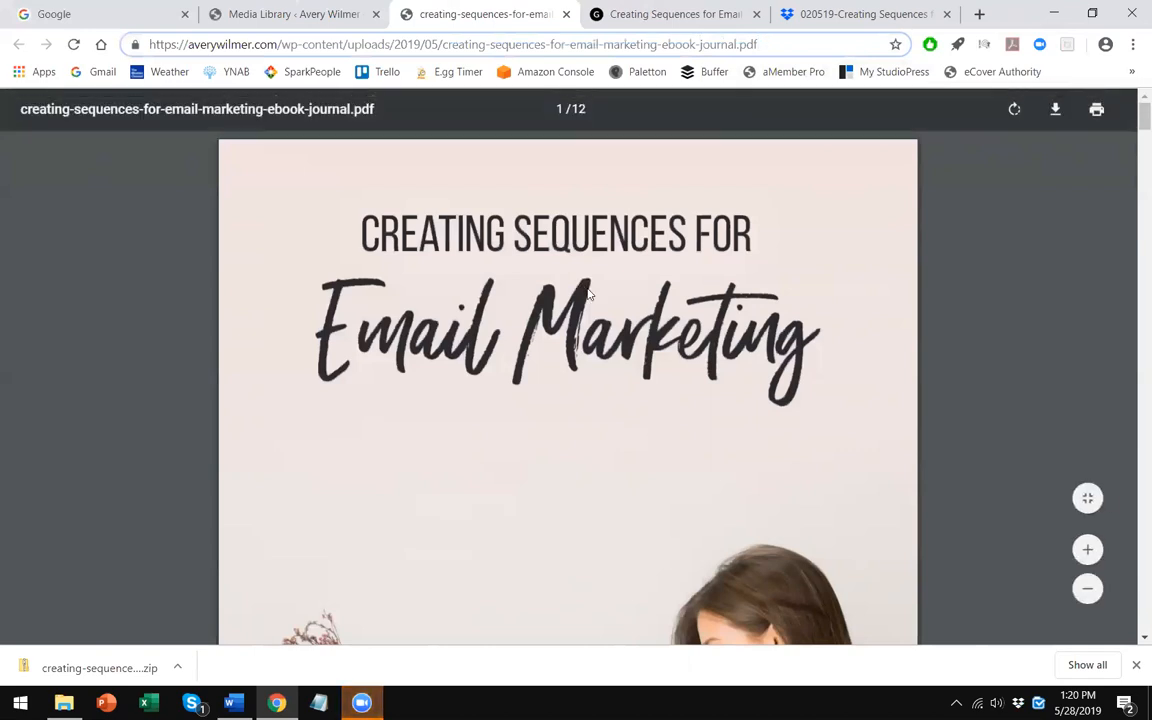
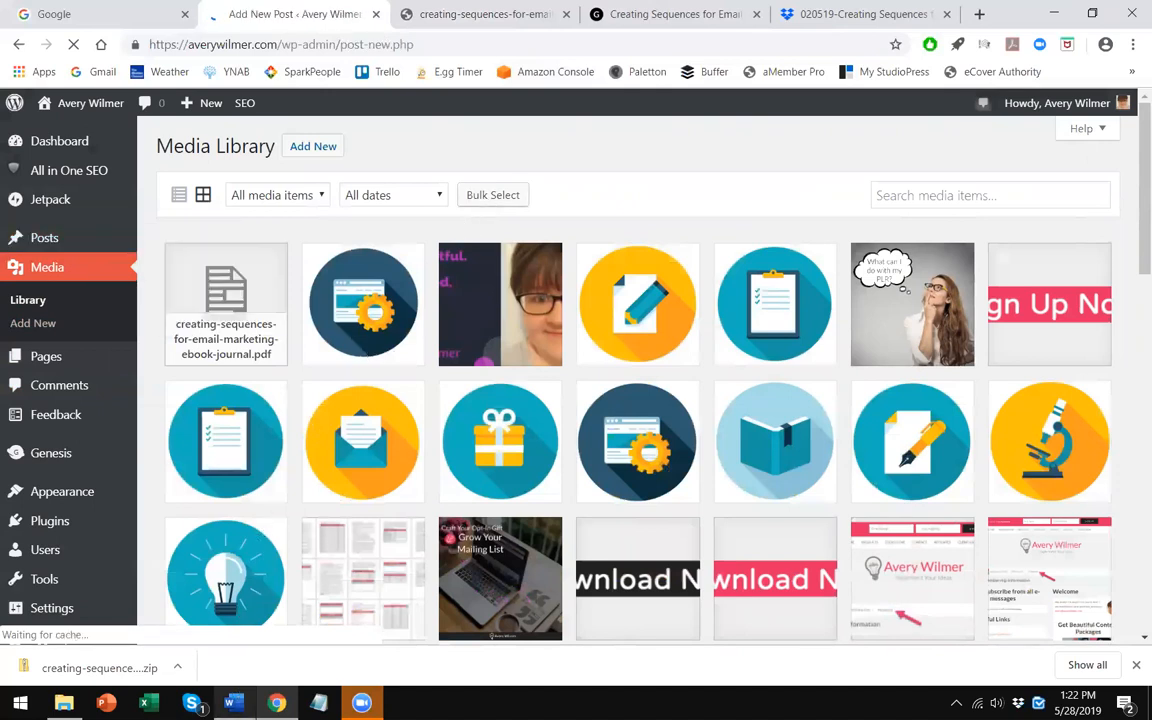
- Switch to the Word document and scroll through its opening pages to review the ebook content
click(232, 703)
scroll(512, 326, down, 10)
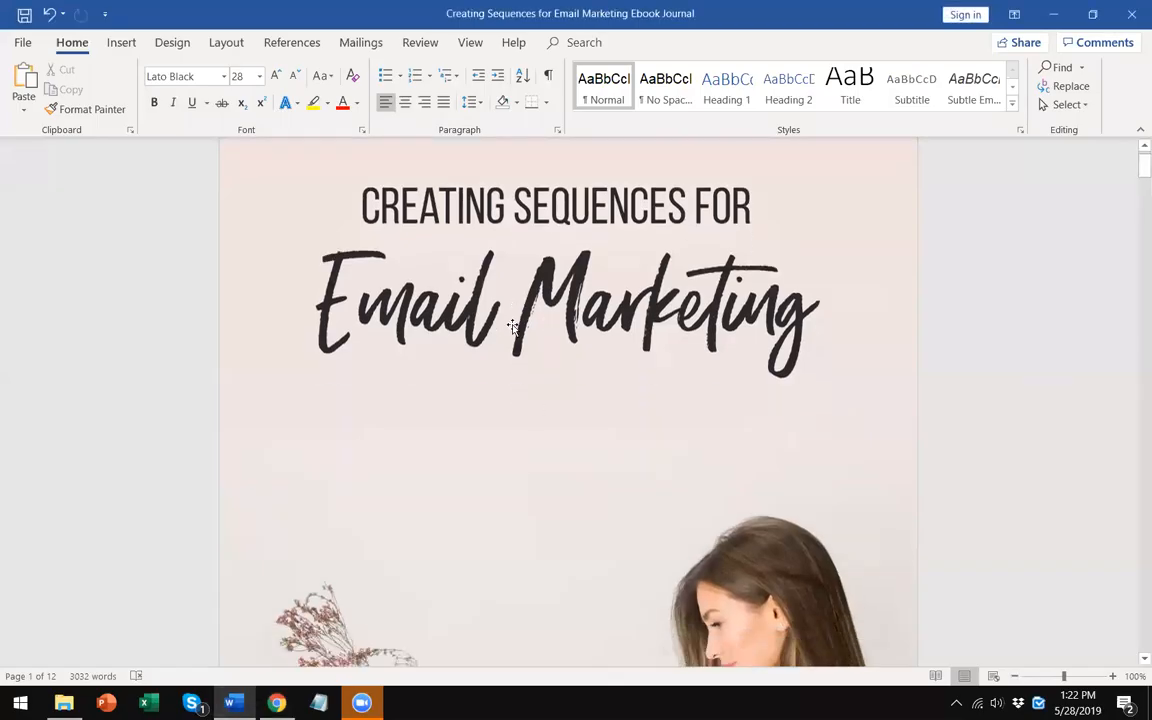
scroll(514, 325, down, 8)
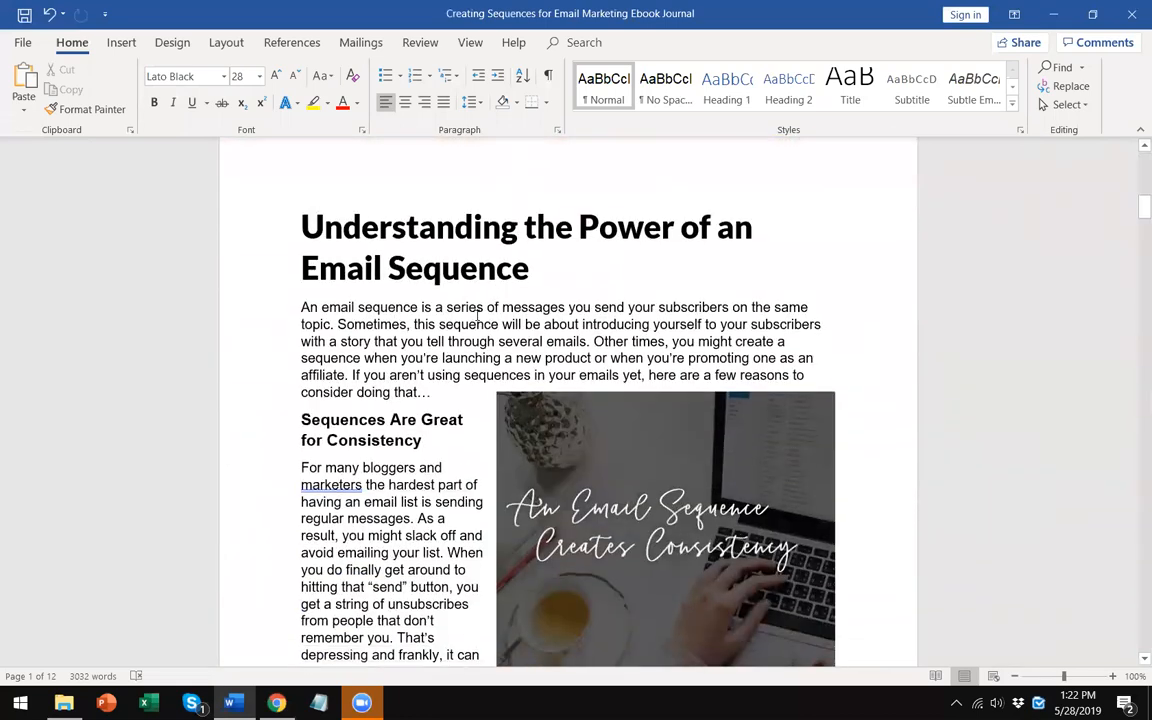
scroll(453, 337, down, 5)
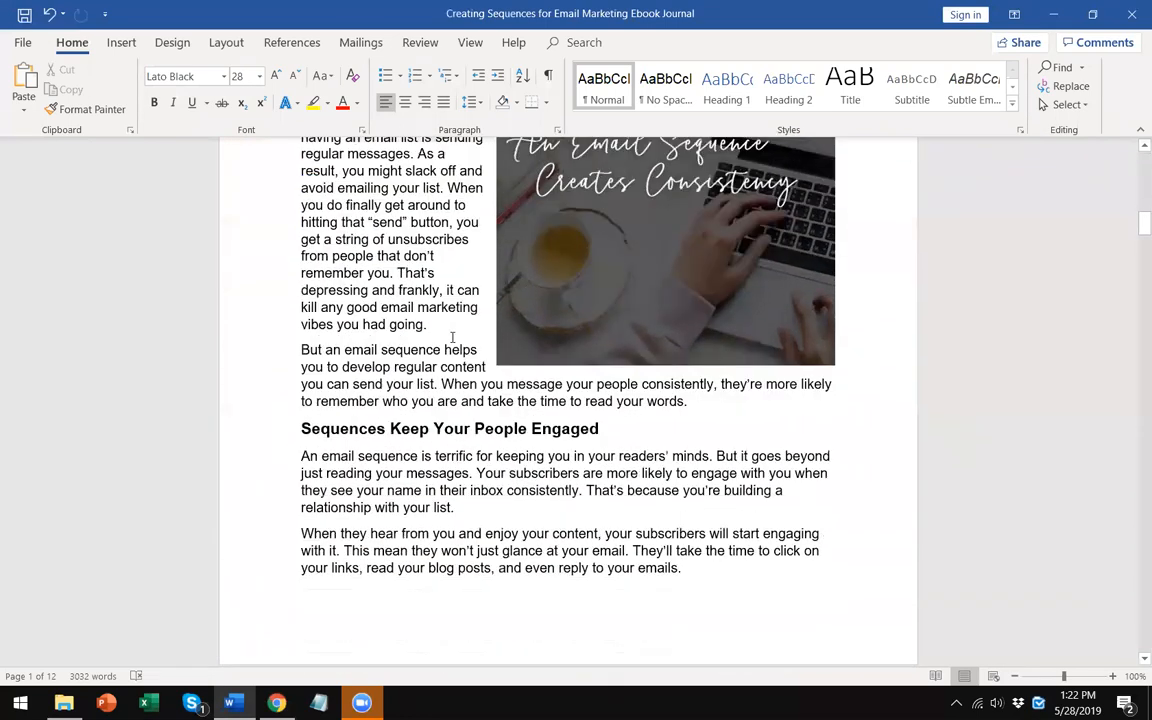
scroll(453, 333, down, 5)
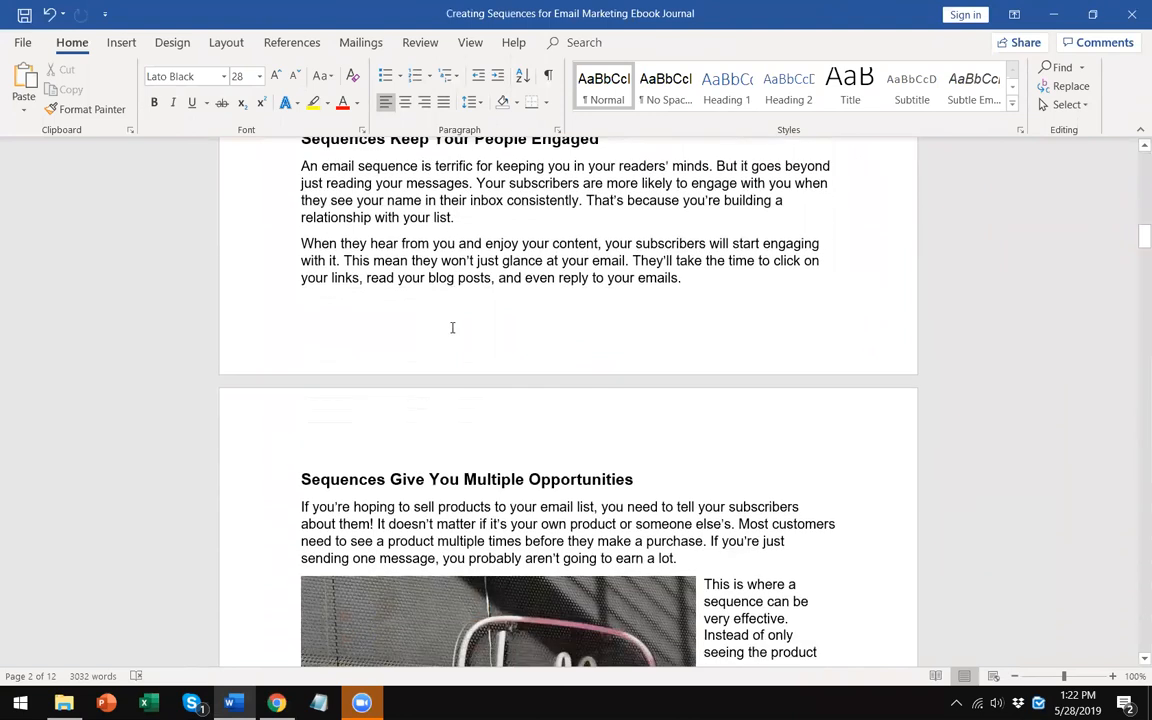
scroll(452, 320, down, 1)
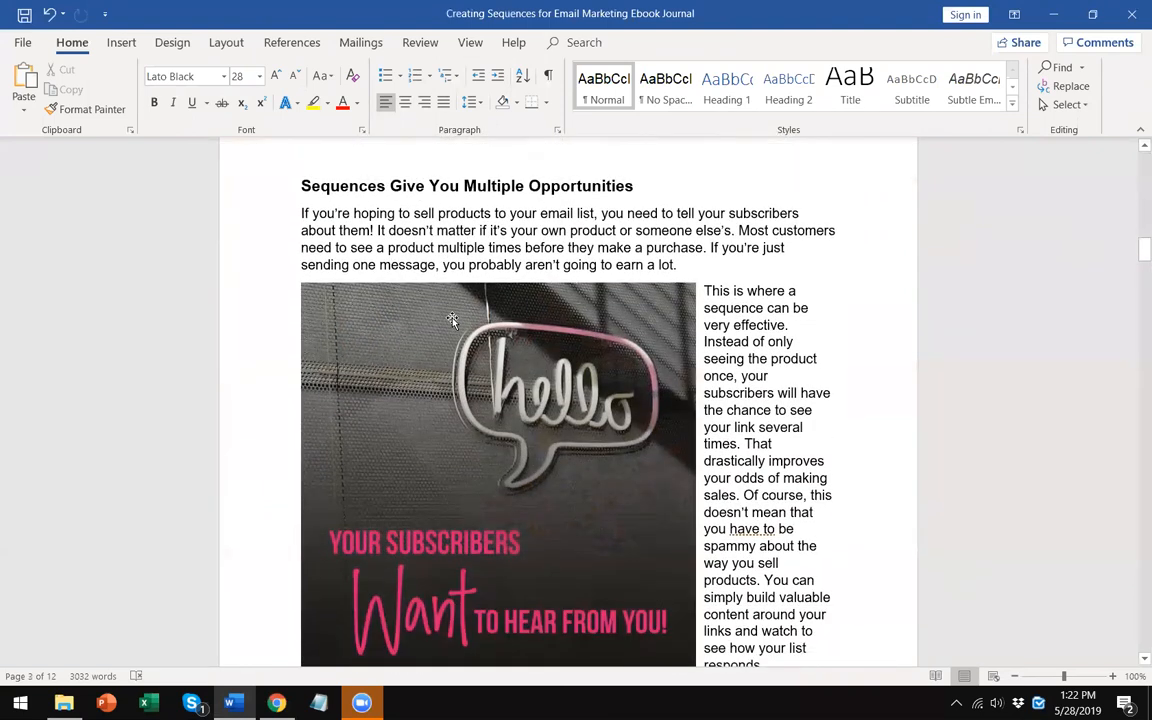
scroll(452, 319, up, 3)
scroll(452, 319, down, 8)
scroll(452, 318, down, 5)
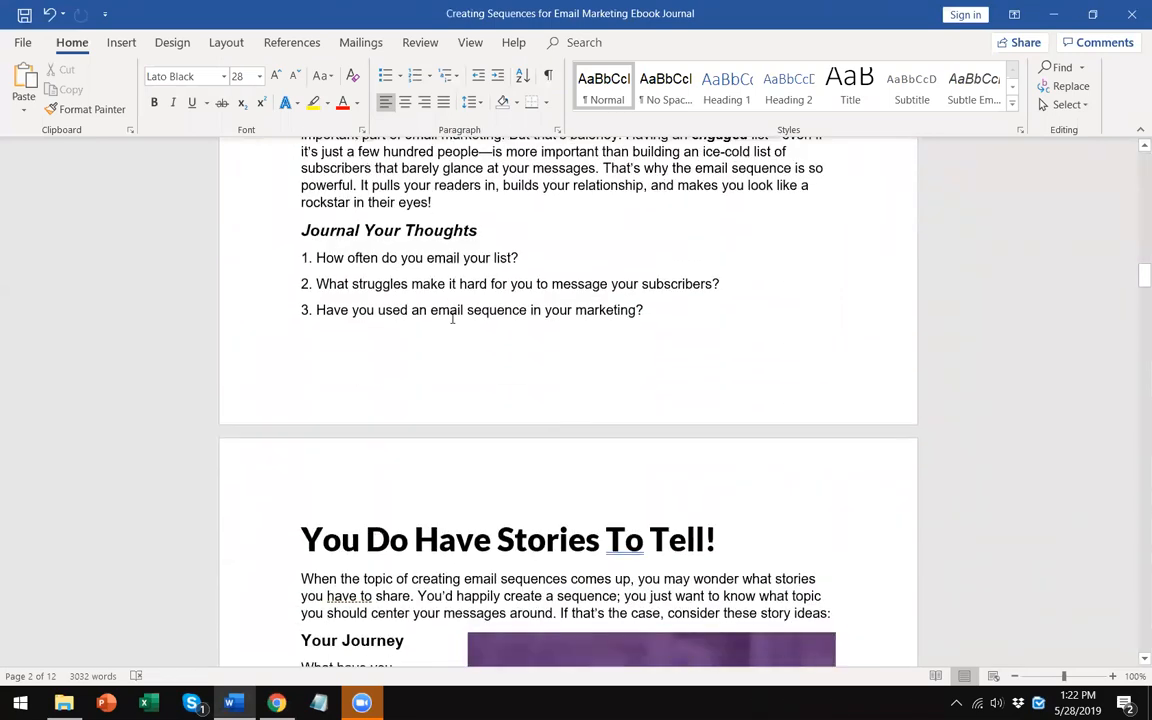
- Copy the 'Understanding the Power of an Email Sequence' heading from the document and paste it as the new post's title
scroll(452, 318, up, 3)
drag(434, 406, 307, 350)
scroll(722, 305, up, 10)
scroll(380, 360, up, 15)
scroll(477, 378, up, 1)
drag(529, 391, 297, 352)
right_click(394, 371)
click(440, 406)
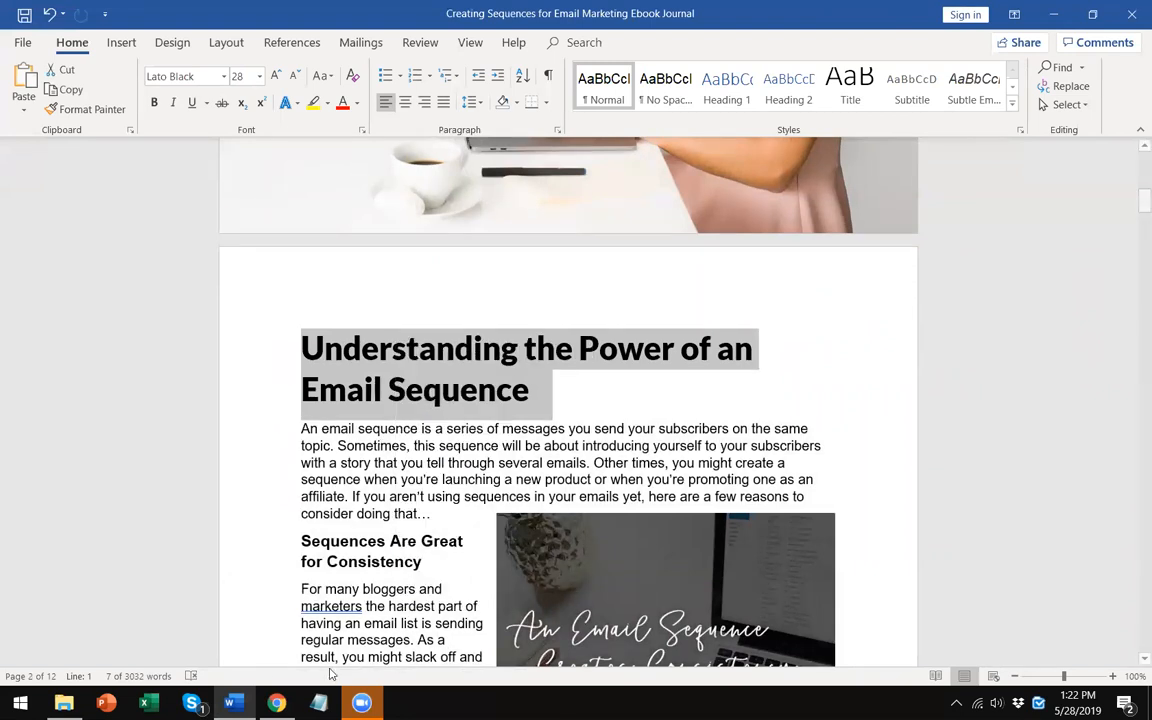
click(276, 703)
right_click(292, 183)
click(328, 311)
click(334, 406)
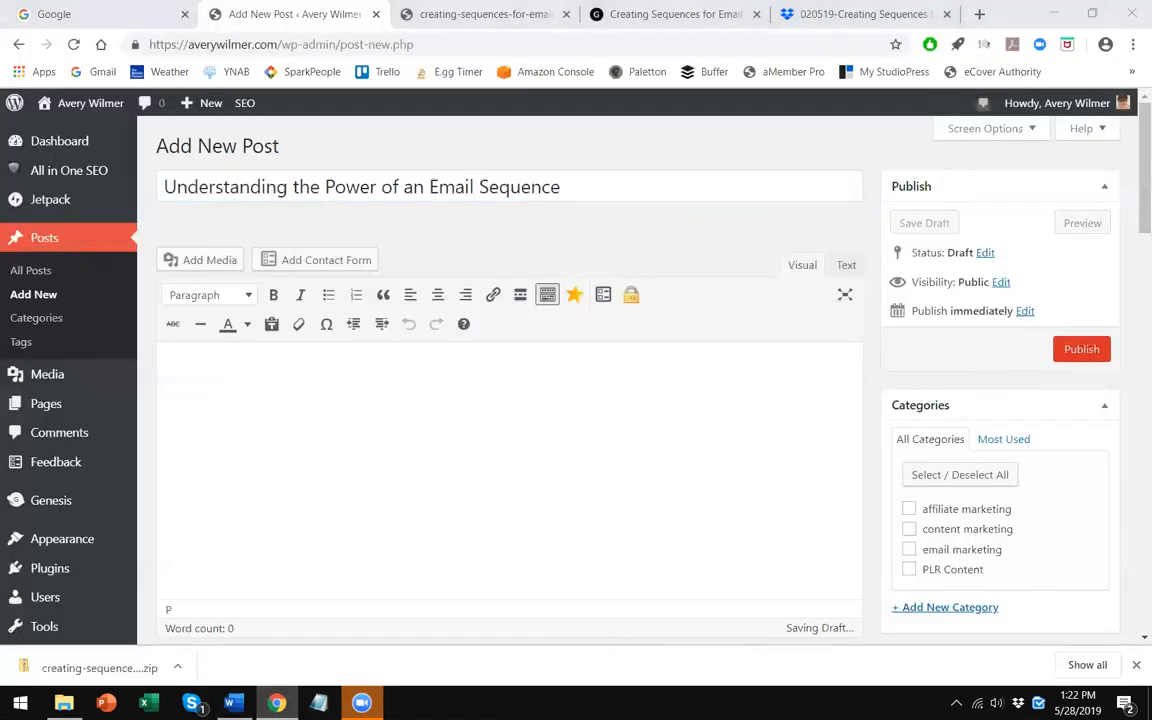
- Copy the document's article text from the introduction through the Journal Your Thoughts section and paste it into the post body
click(276, 703)
drag(303, 428, 775, 410)
scroll(375, 444, down, 1)
scroll(375, 444, down, 7)
scroll(776, 389, down, 15)
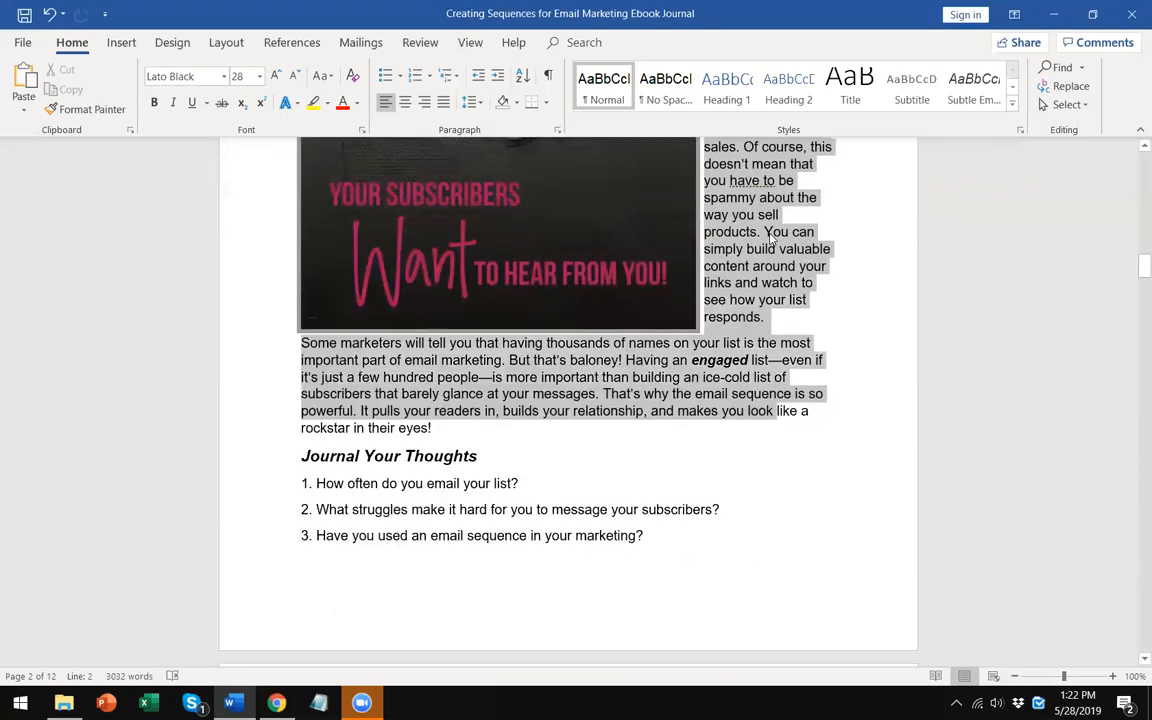
right_click(752, 218)
click(792, 249)
click(277, 703)
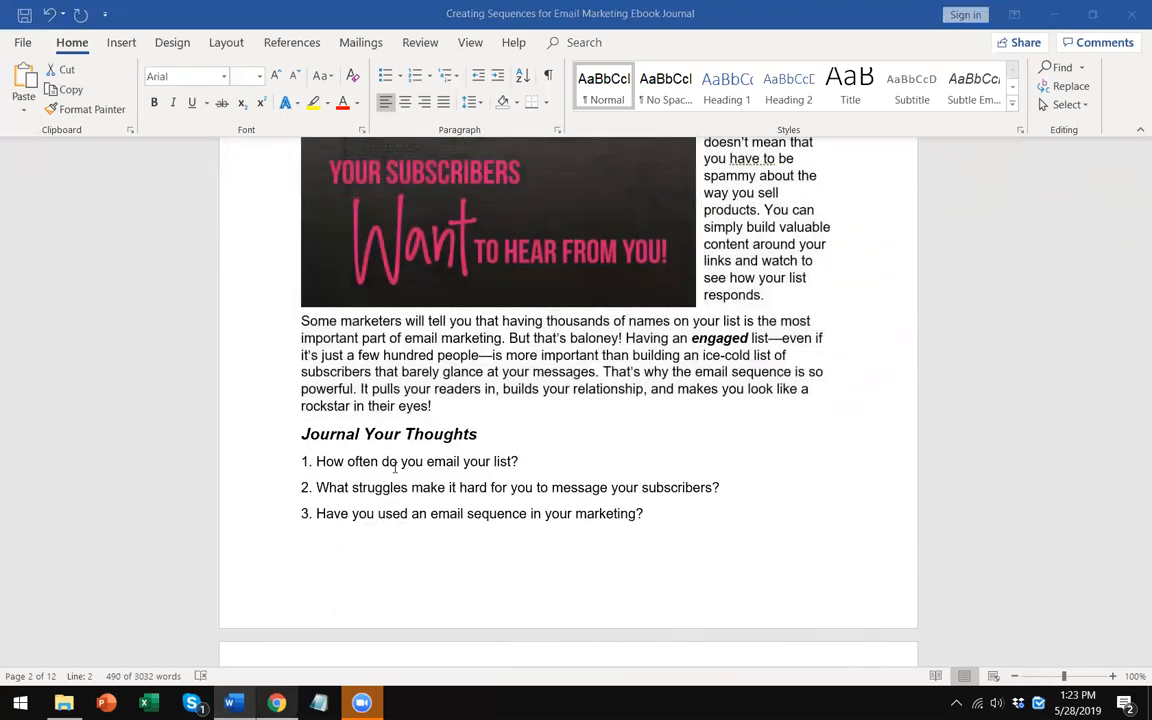
right_click(258, 426)
right_click(186, 385)
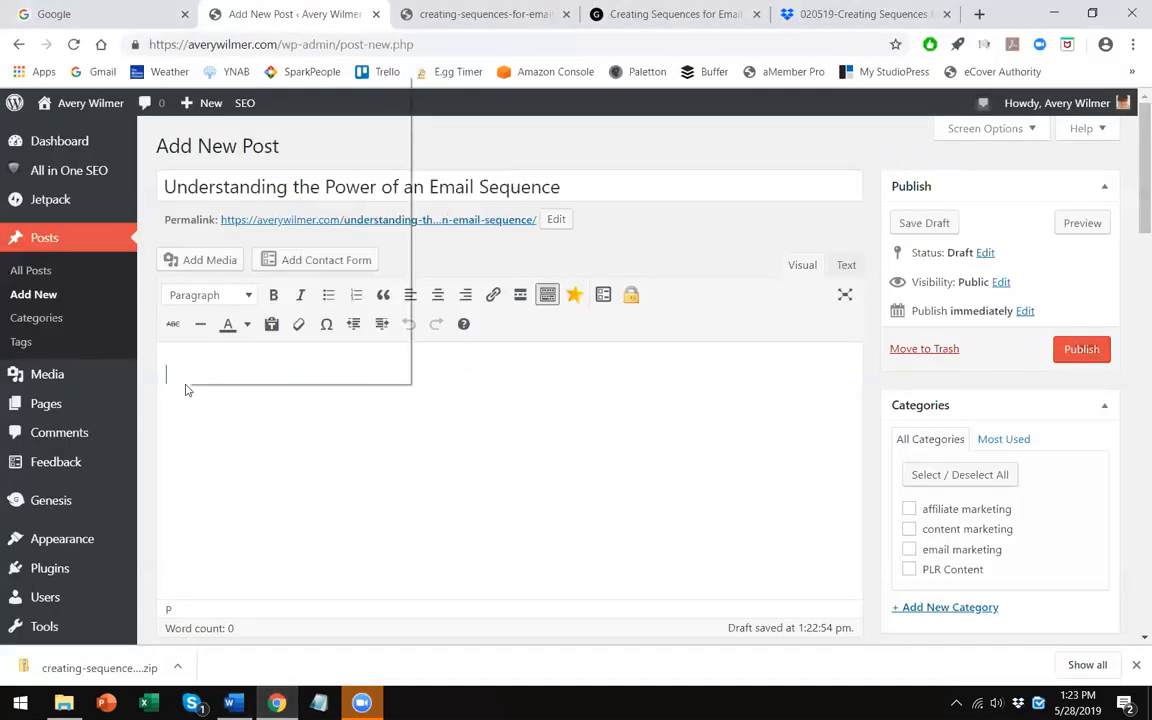
click(240, 206)
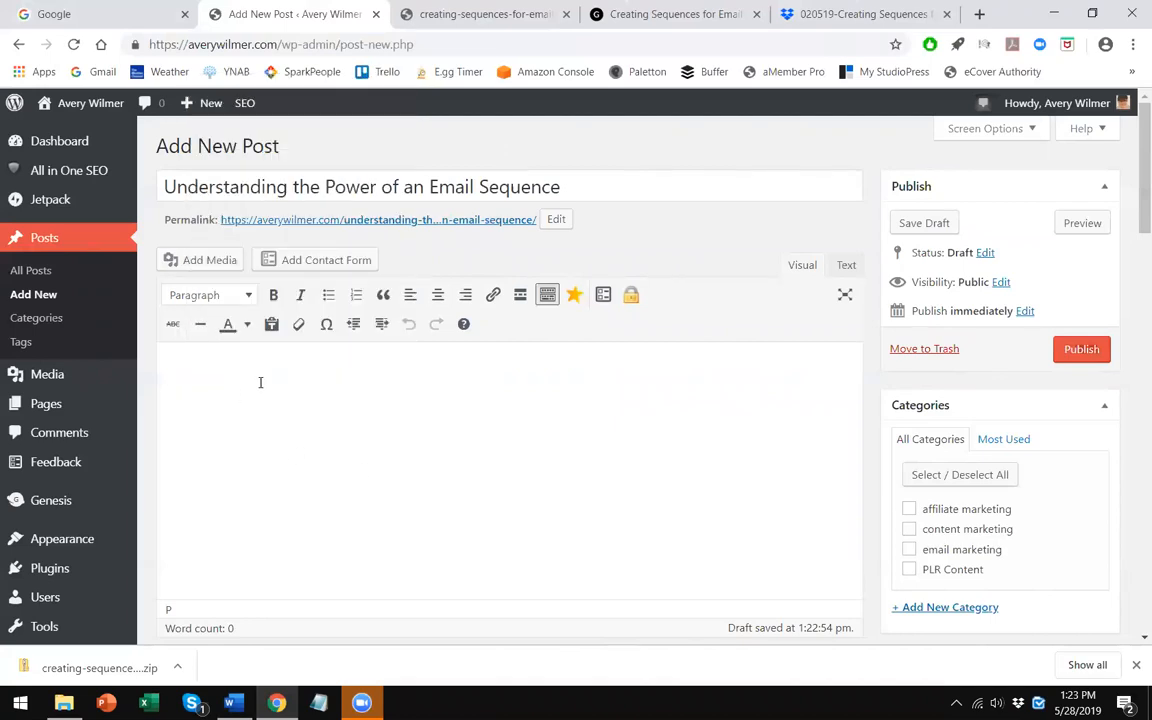
right_click(244, 376)
click(193, 380)
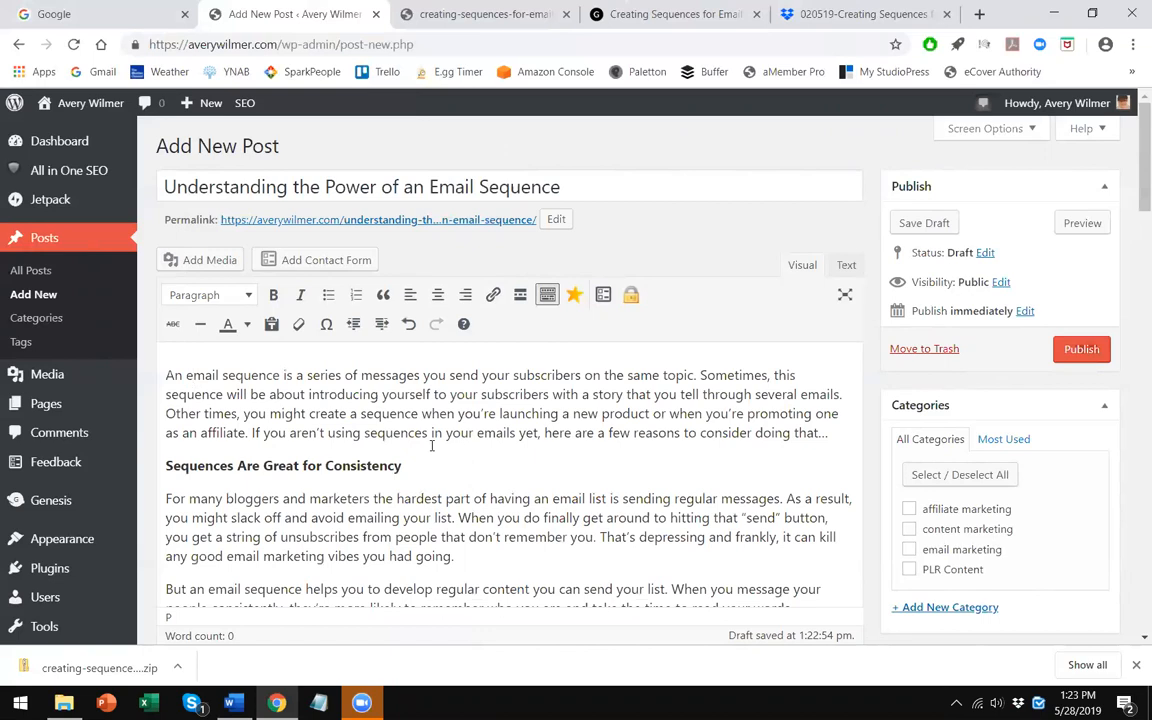
- Write an introductory paragraph above the pasted text starting 'When I first got started online…' about a mentor teaching email sequences
scroll(432, 446, down, 1)
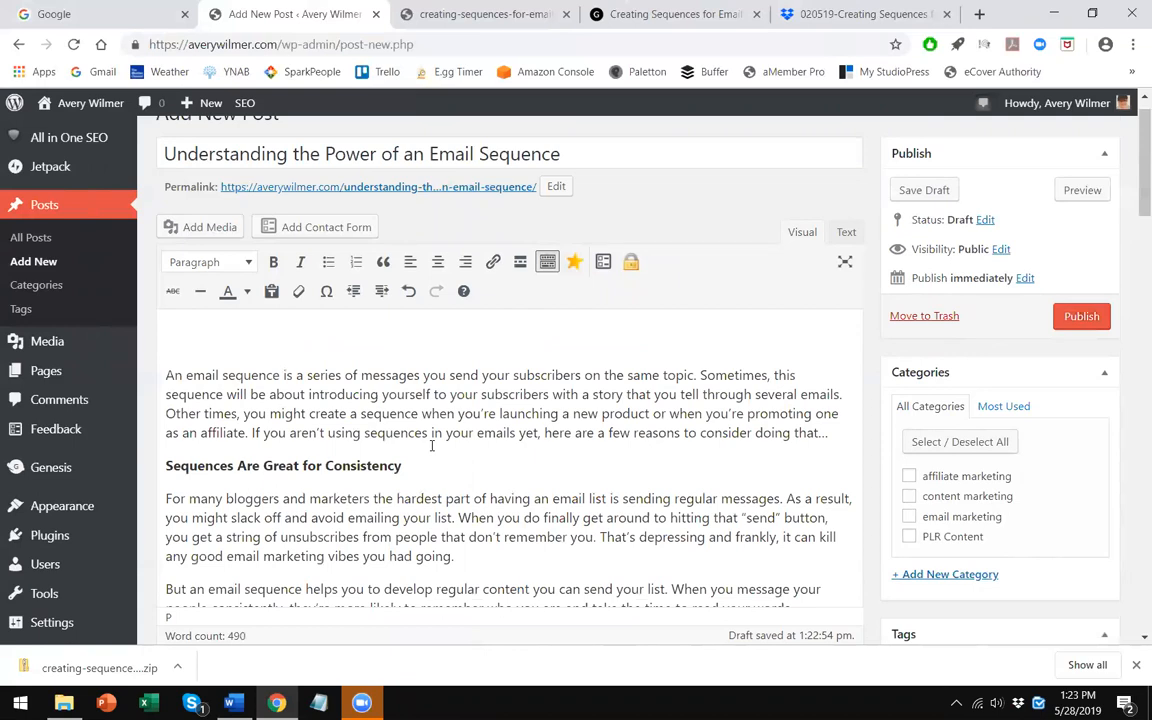
text(efore)
key(BackSpace)
key(BackSpace)
key(BackSpace)
key(BackSpace)
key(BackSpace)
key(BackSpace)
text(When I first got started online,)
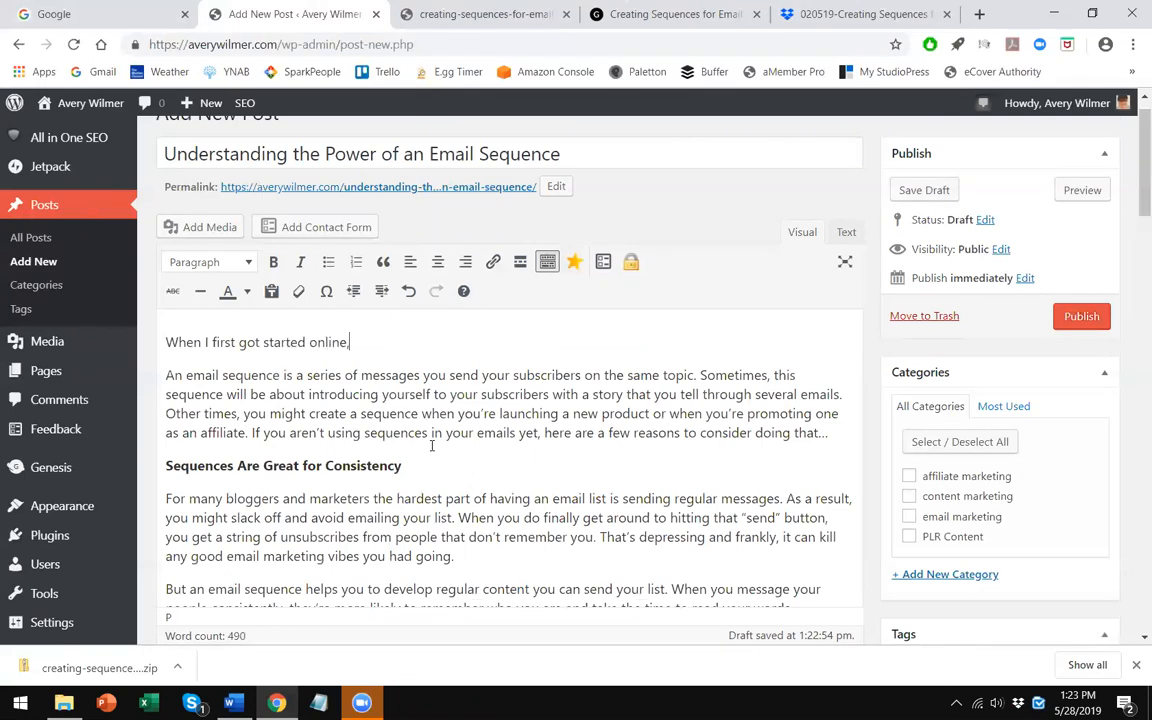
text( I would send out a single messag)
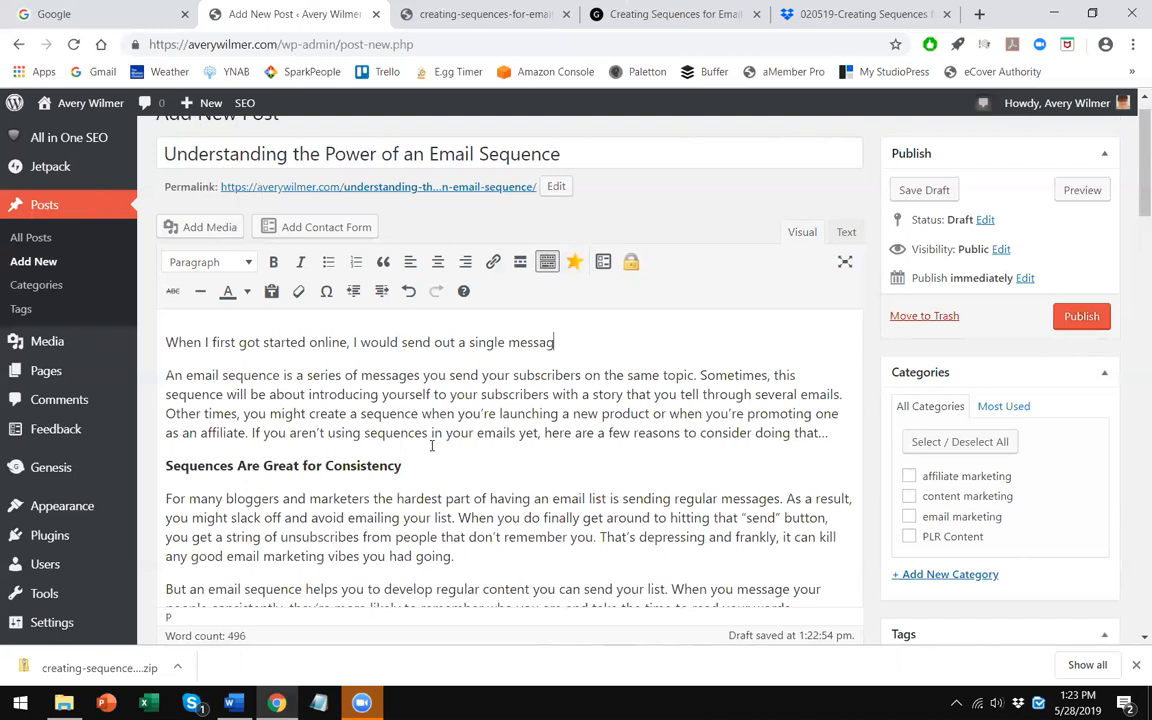
text(e about a produt)
key(BackSpace)
text(ct or service I thought was cool.)
key(shift+Return)
text(But I)
key(BackSpace)
text(I didn't hea)
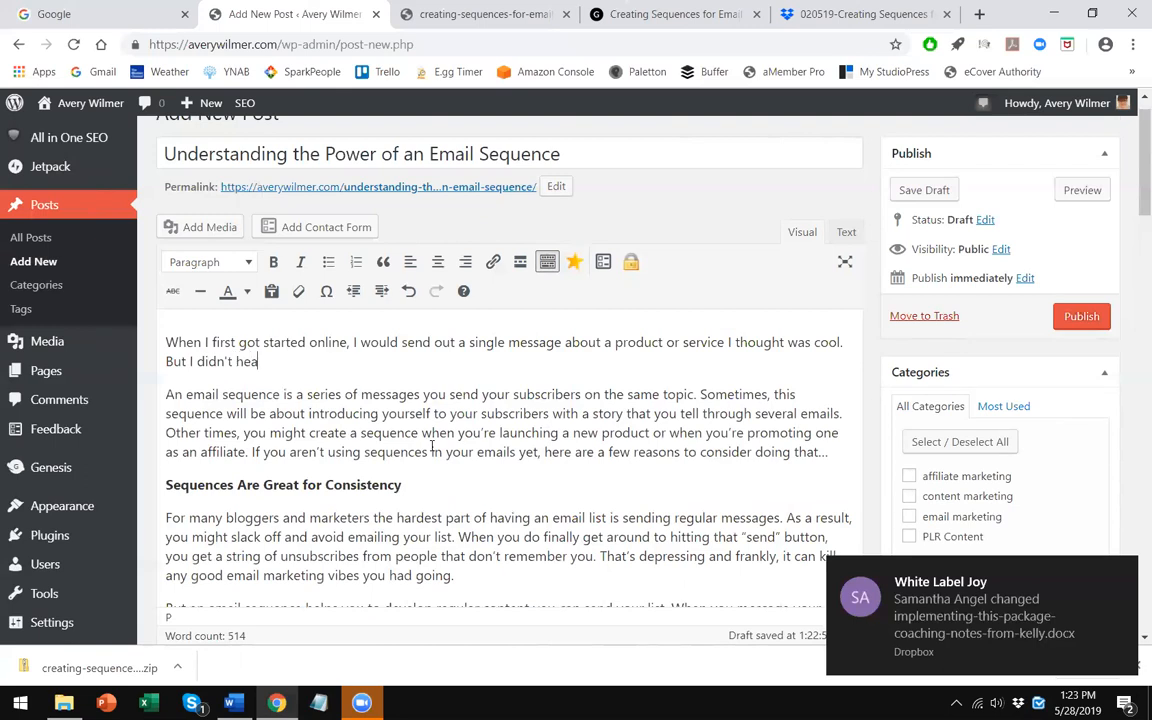
text(rd anything from my subscribe)
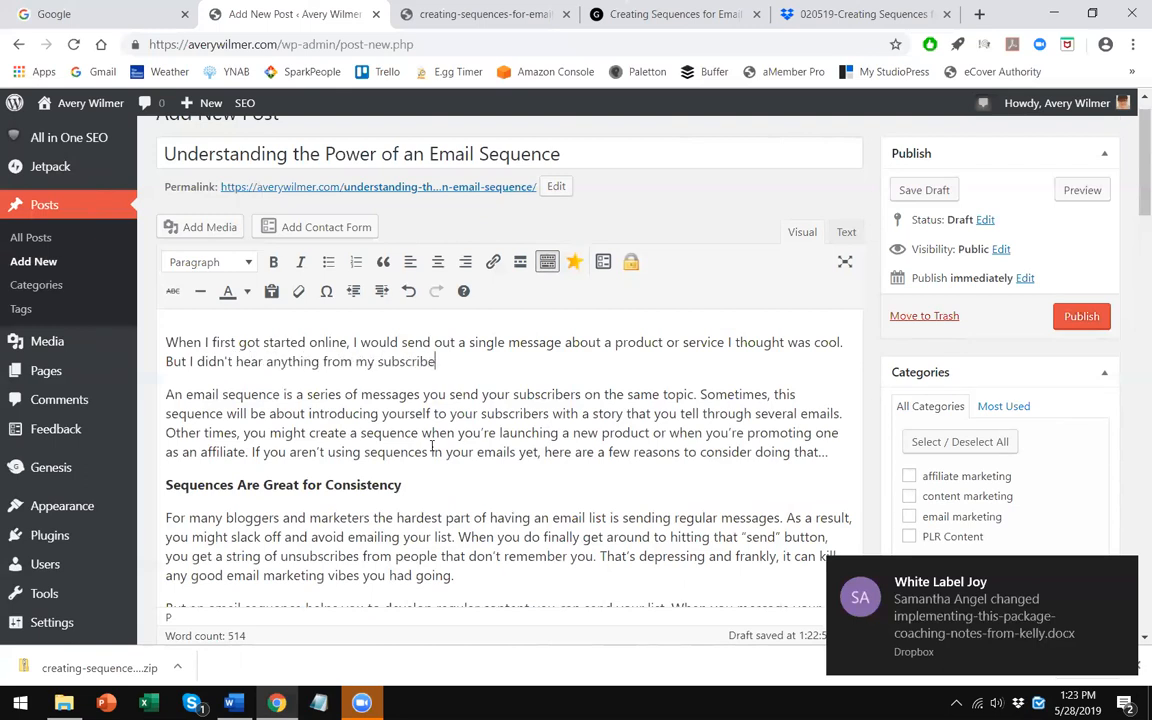
text(ha)
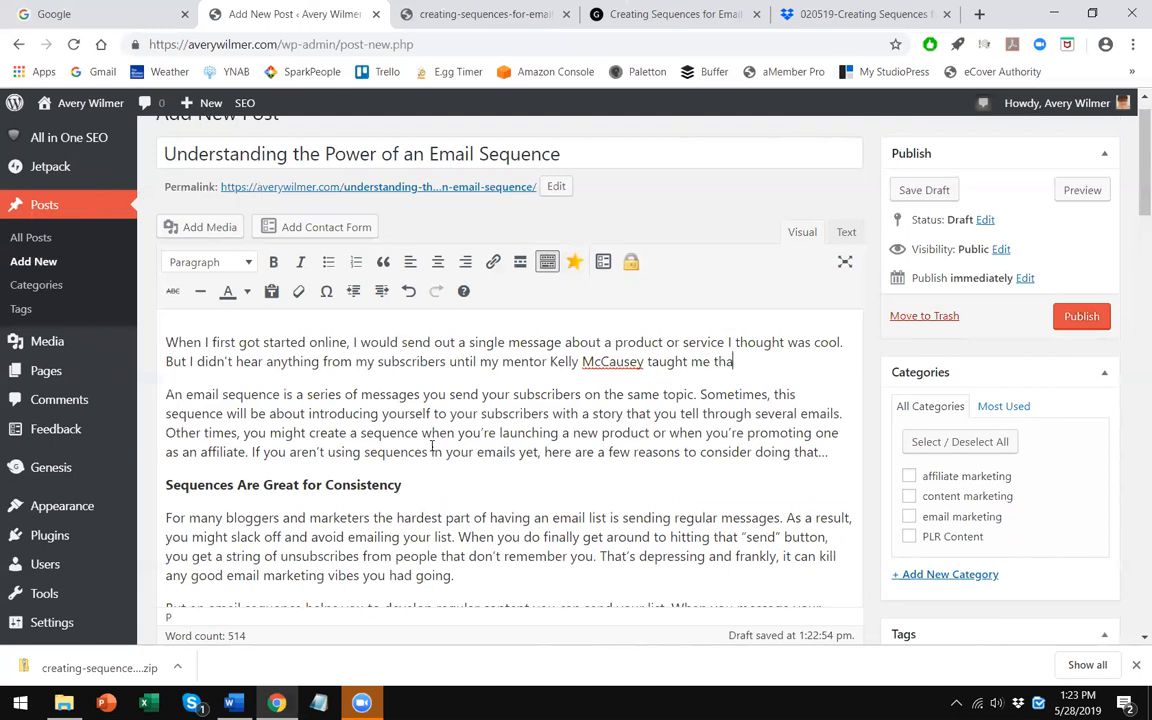
text(t I needed to be)
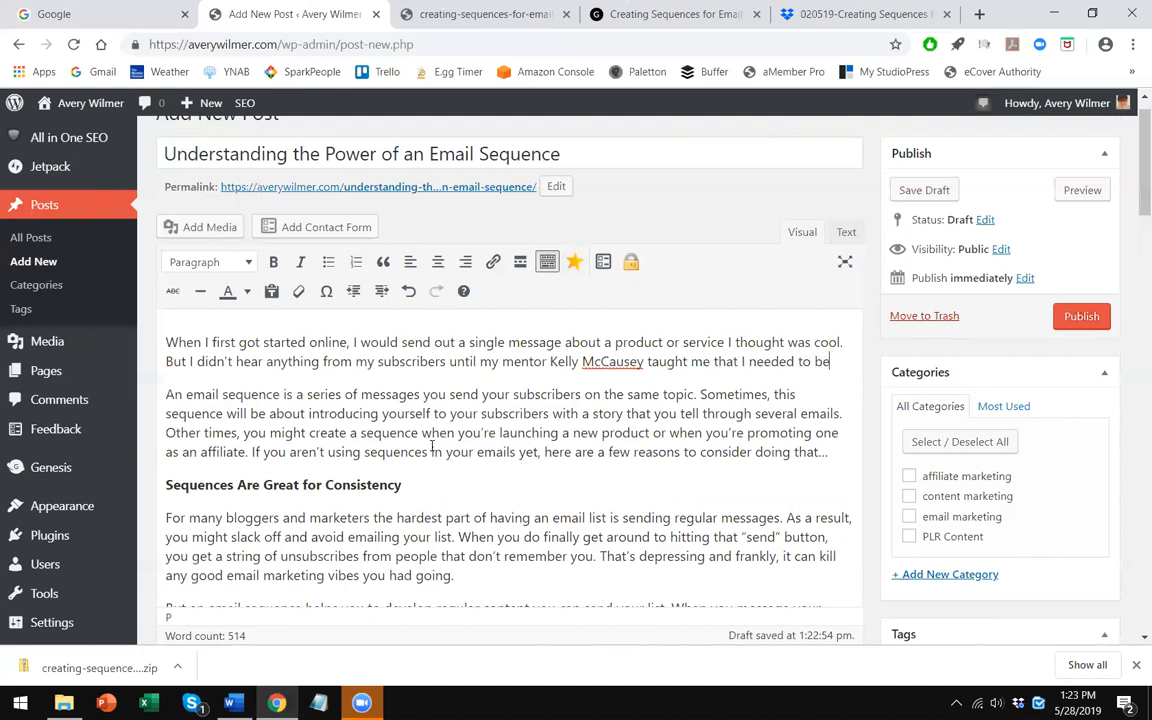
text( using email sequenc)
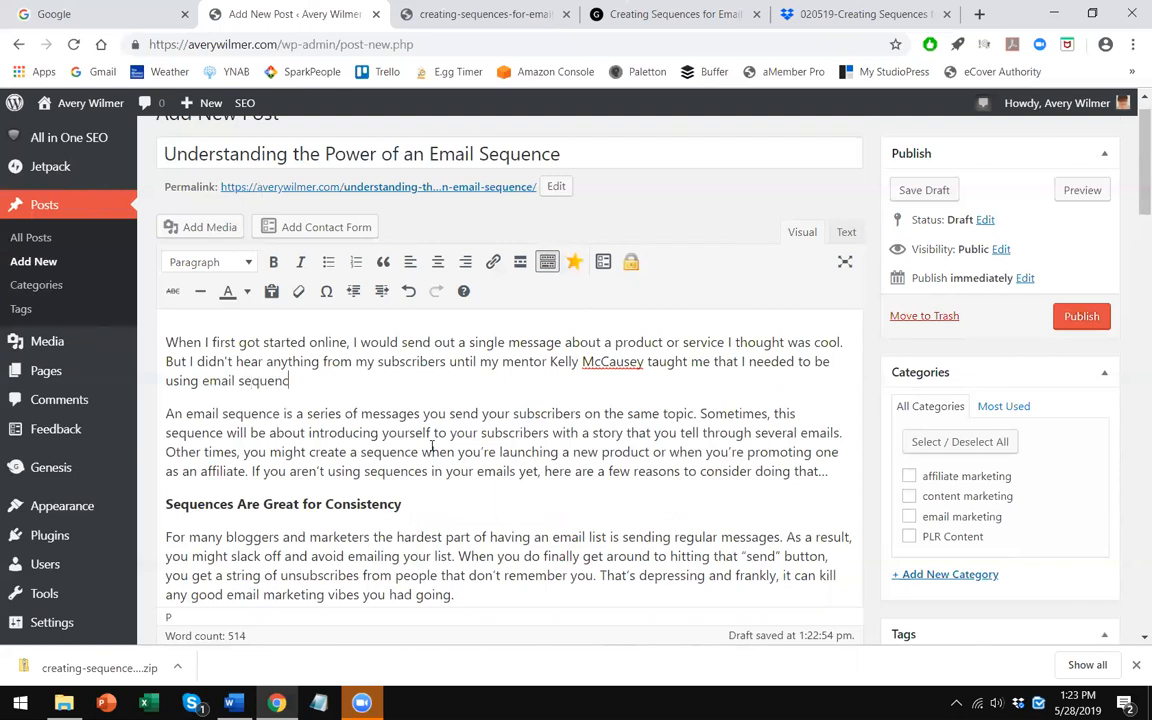
text(es in my marketing.)
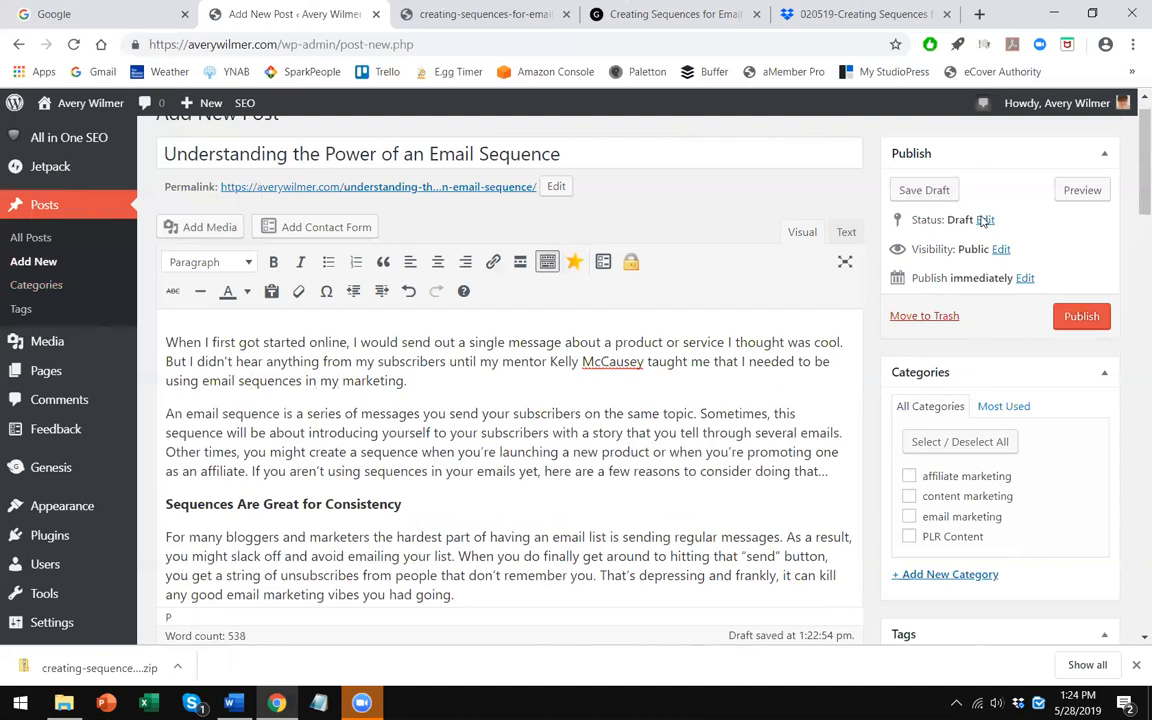
- Preview the draft post in a new tab and inspect how the first subheading displays
click(338, 505)
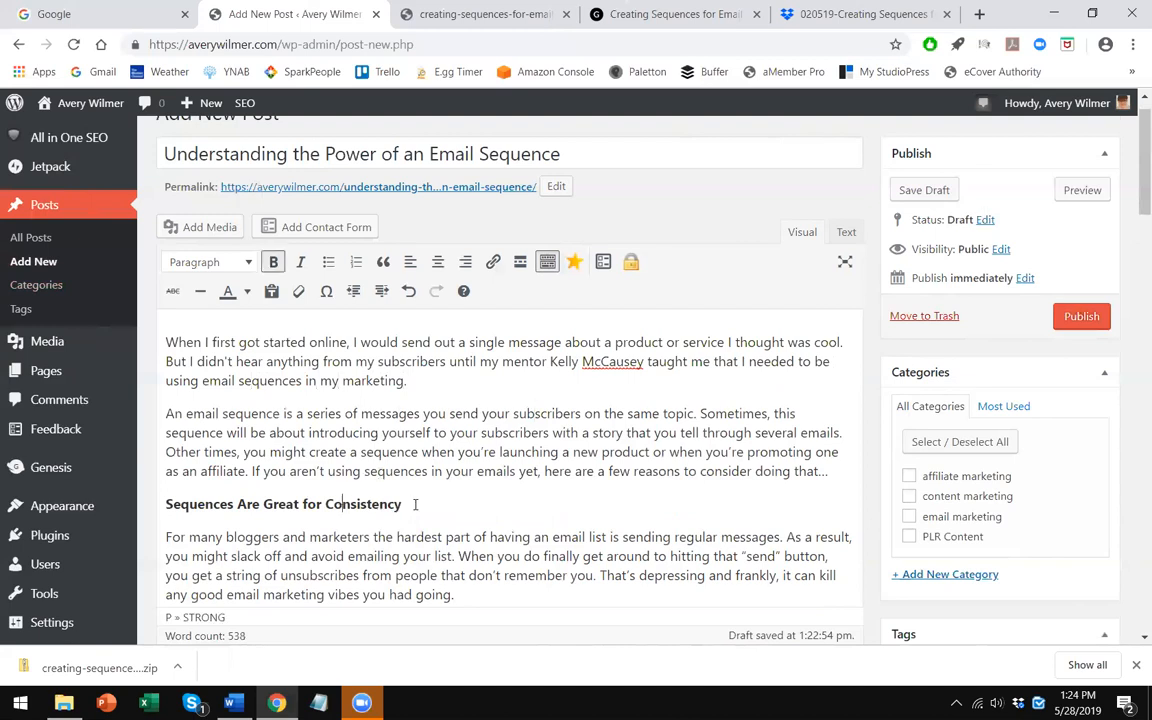
drag(410, 505, 154, 514)
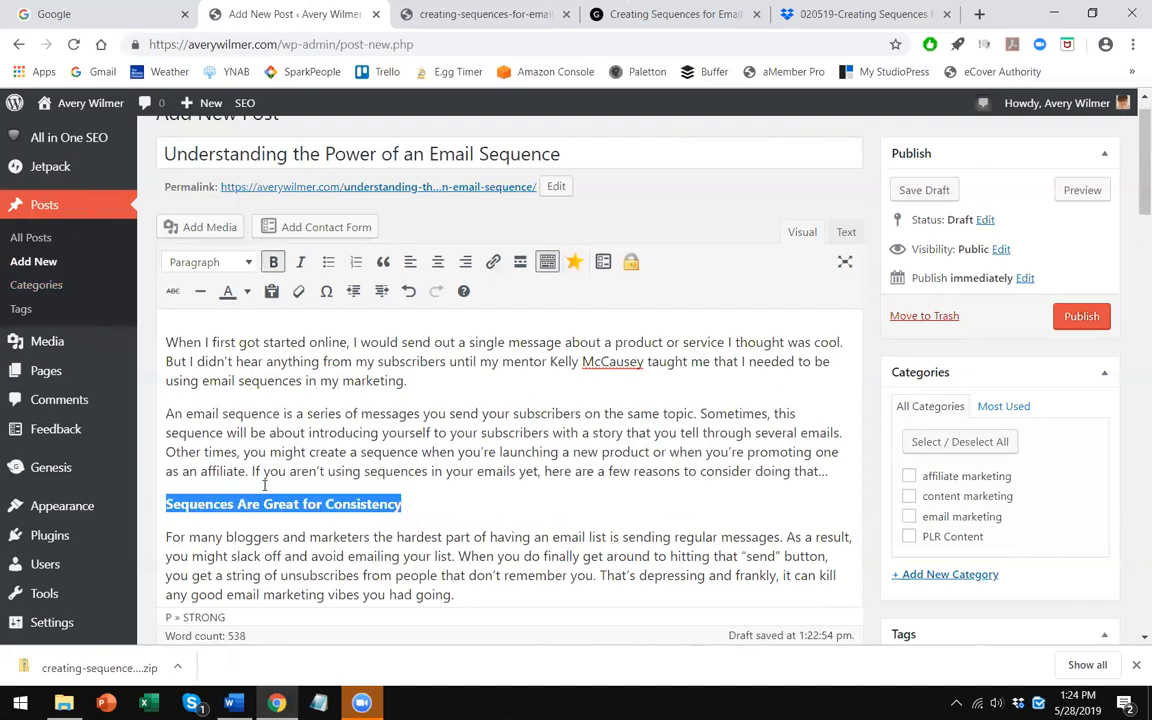
click(370, 700)
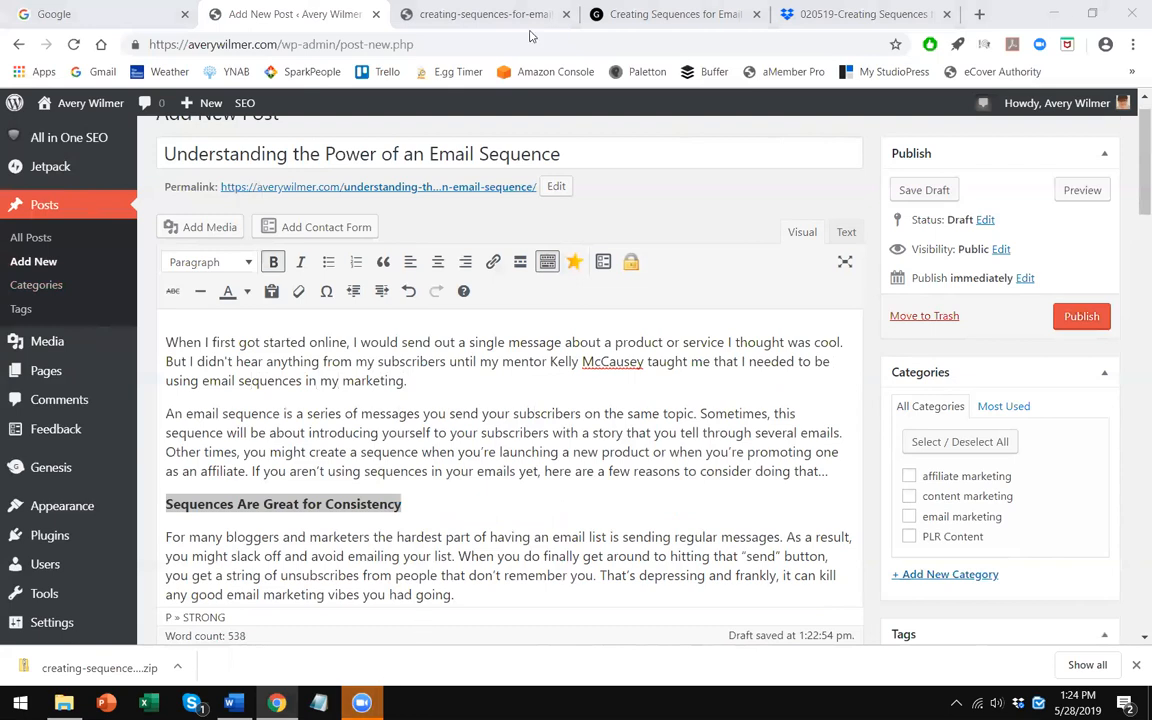
drag(215, 503, 160, 500)
click(291, 466)
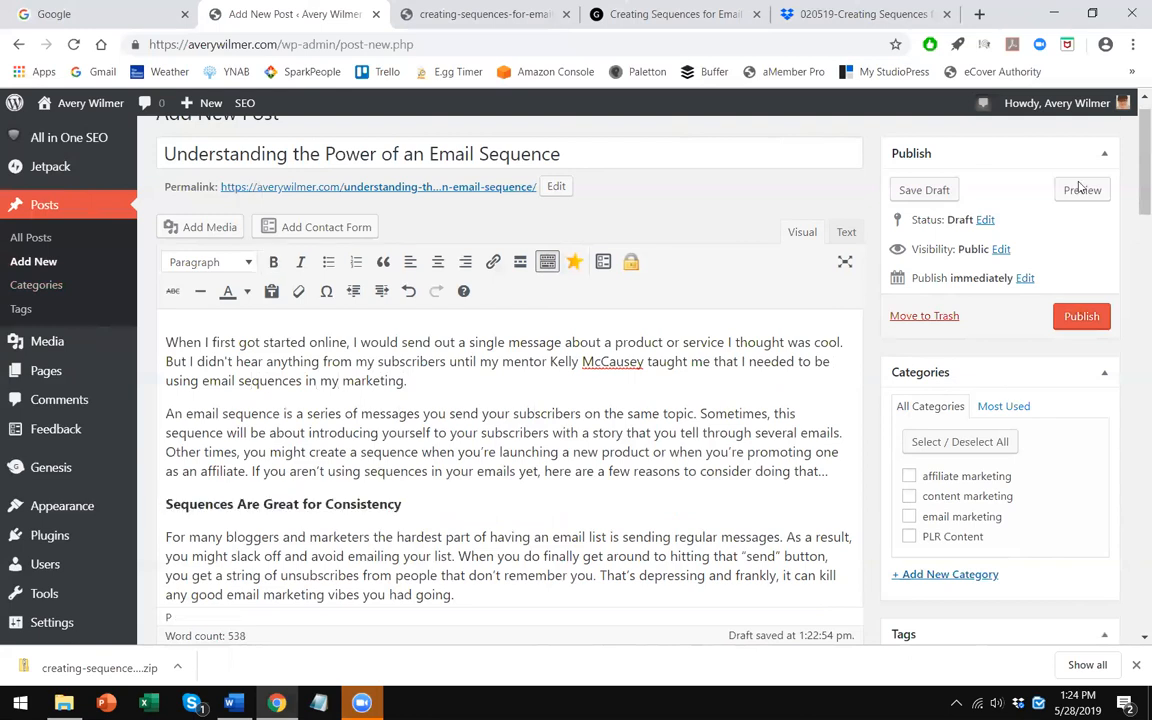
click(1082, 190)
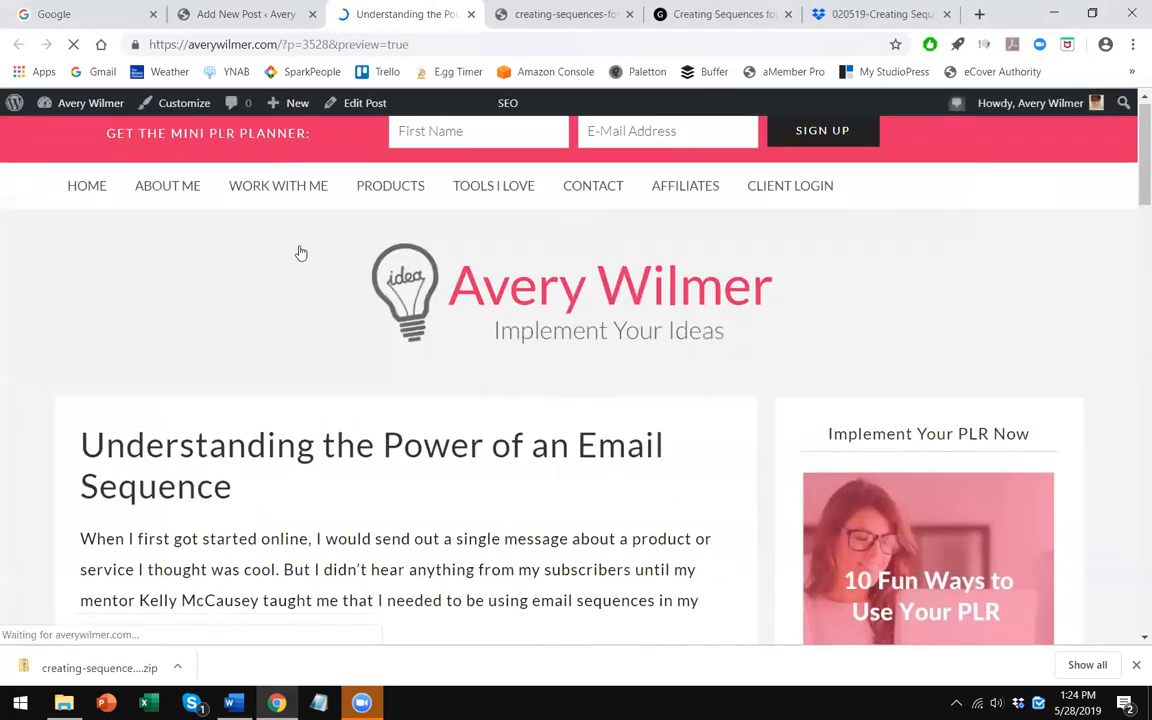
scroll(298, 252, down, 2)
scroll(343, 275, down, 2)
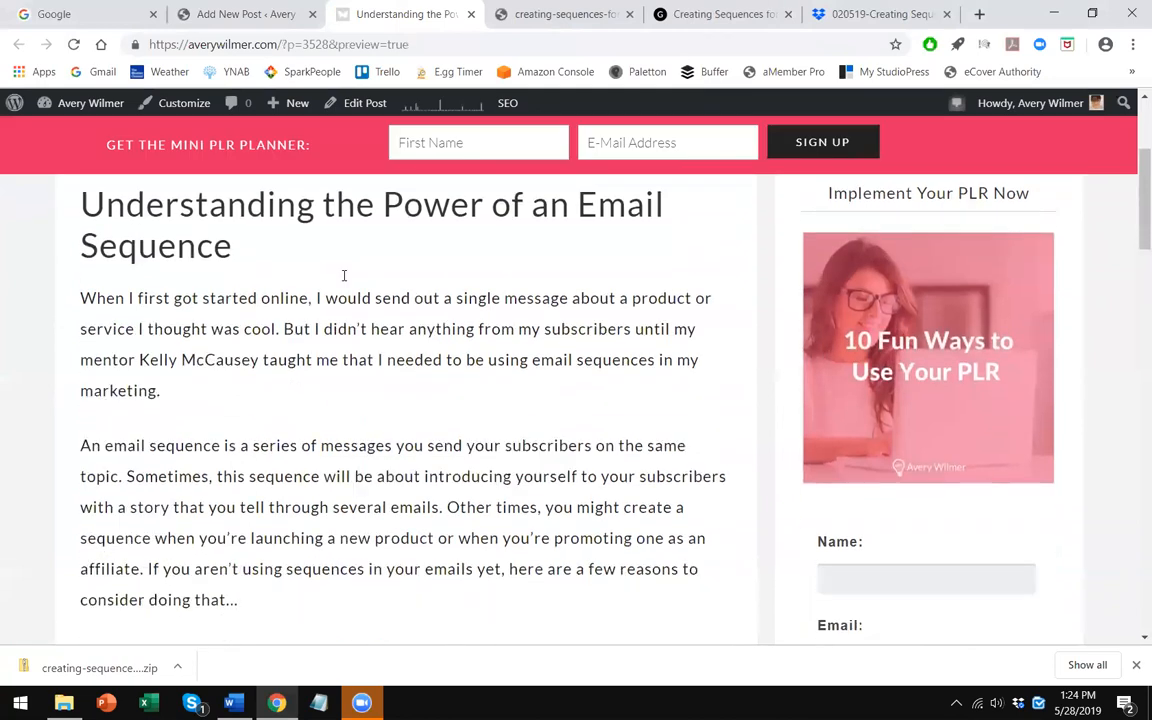
scroll(380, 481, down, 1)
scroll(380, 481, down, 1)
drag(365, 396, 60, 399)
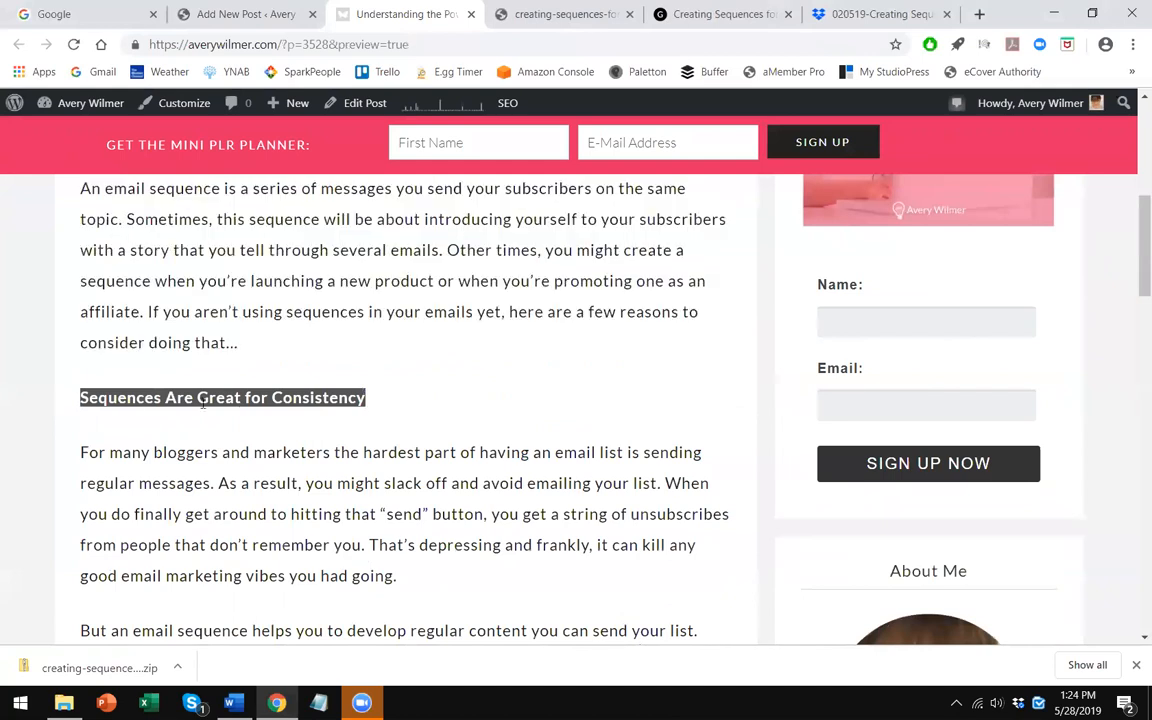
click(255, 12)
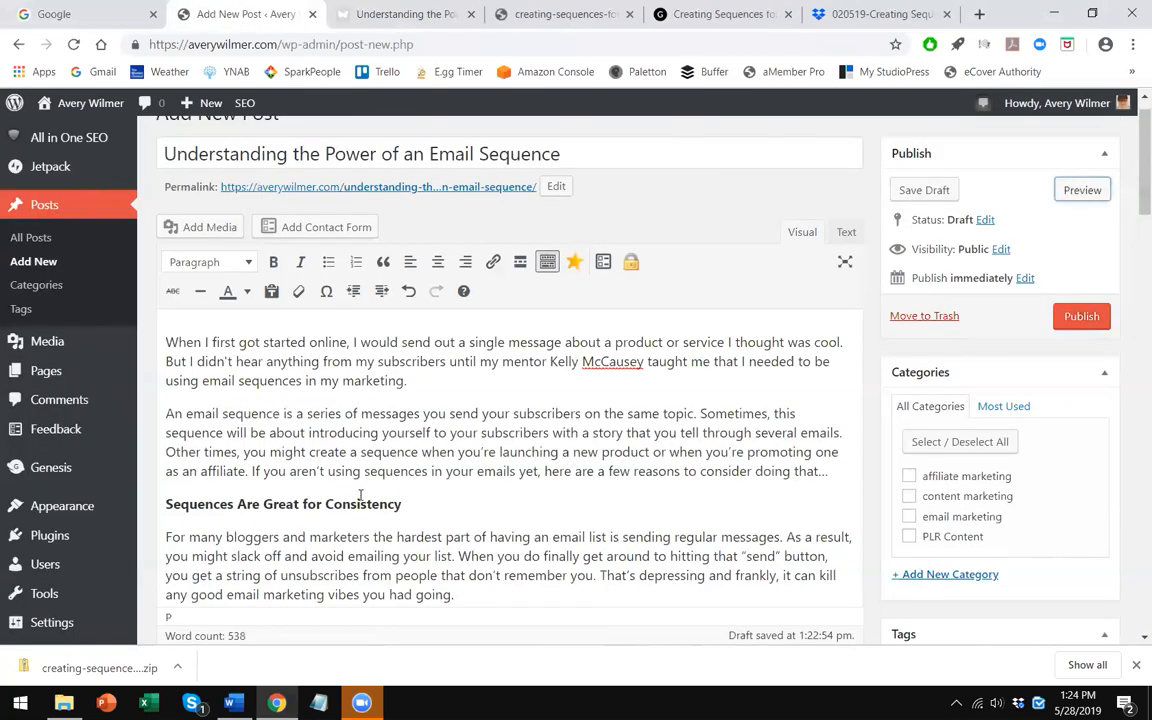
- Format the 'Sequences Are Great for Consistency' and 'Sequences Keep Your People Engaged' subheadings as Heading 3
drag(402, 504, 166, 503)
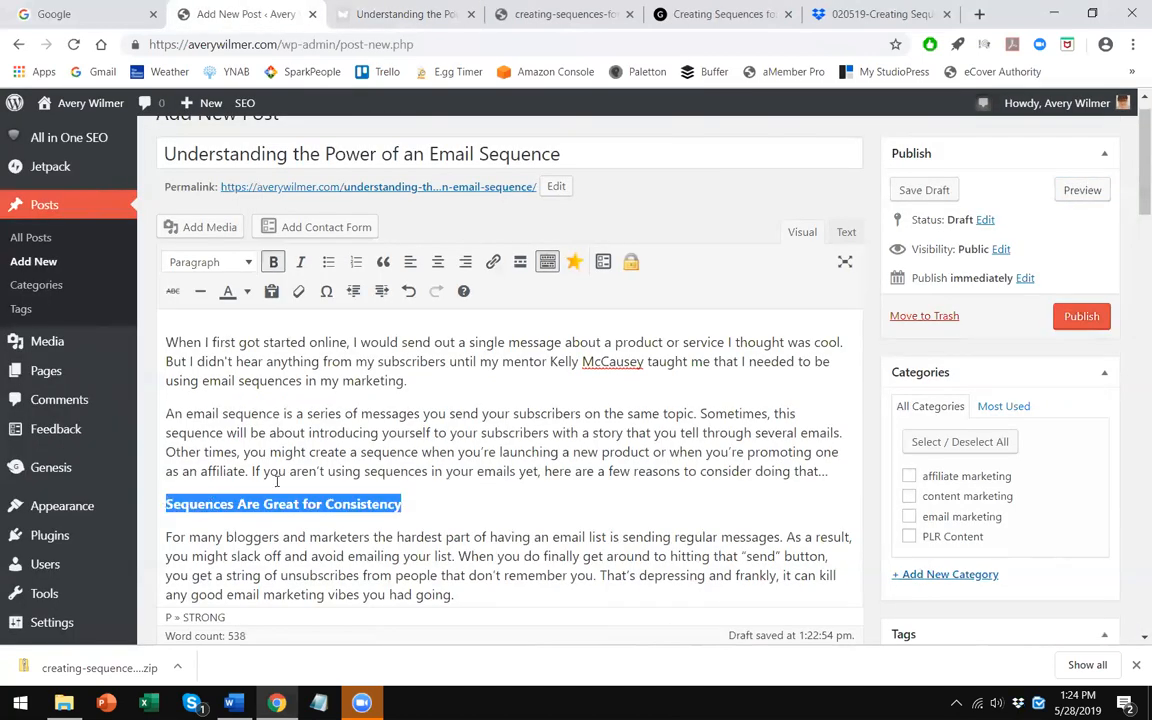
click(244, 262)
click(243, 390)
click(450, 487)
scroll(450, 480, down, 4)
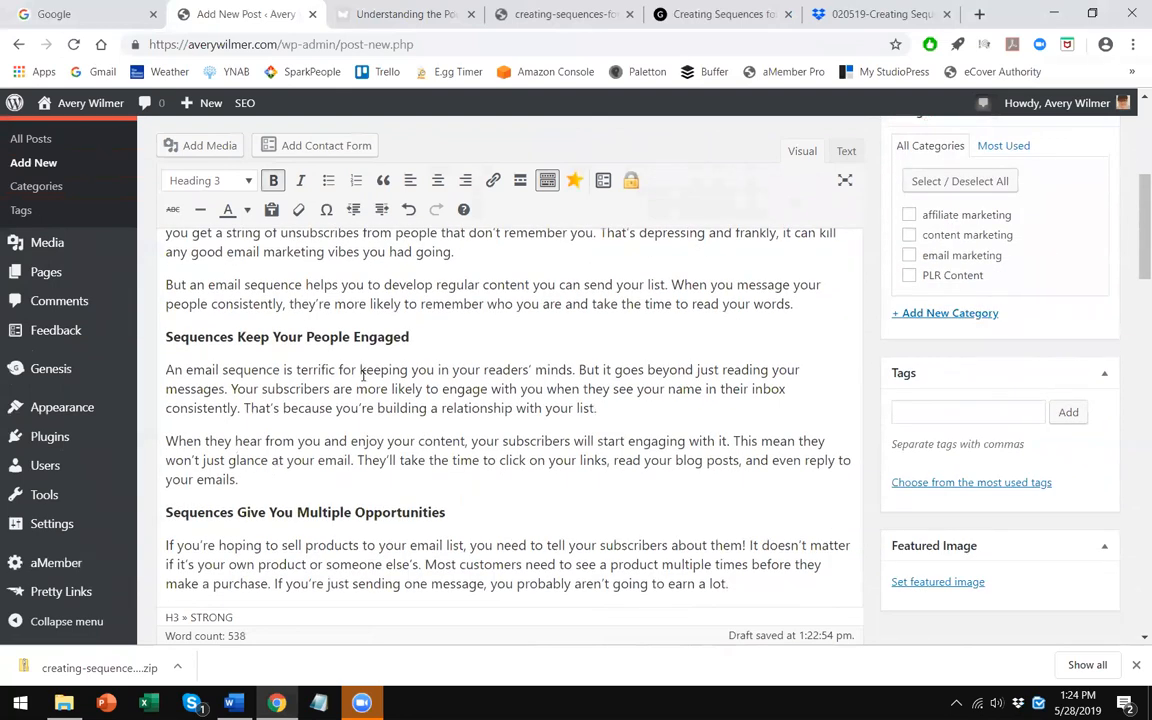
drag(430, 356, 165, 338)
click(233, 180)
click(235, 205)
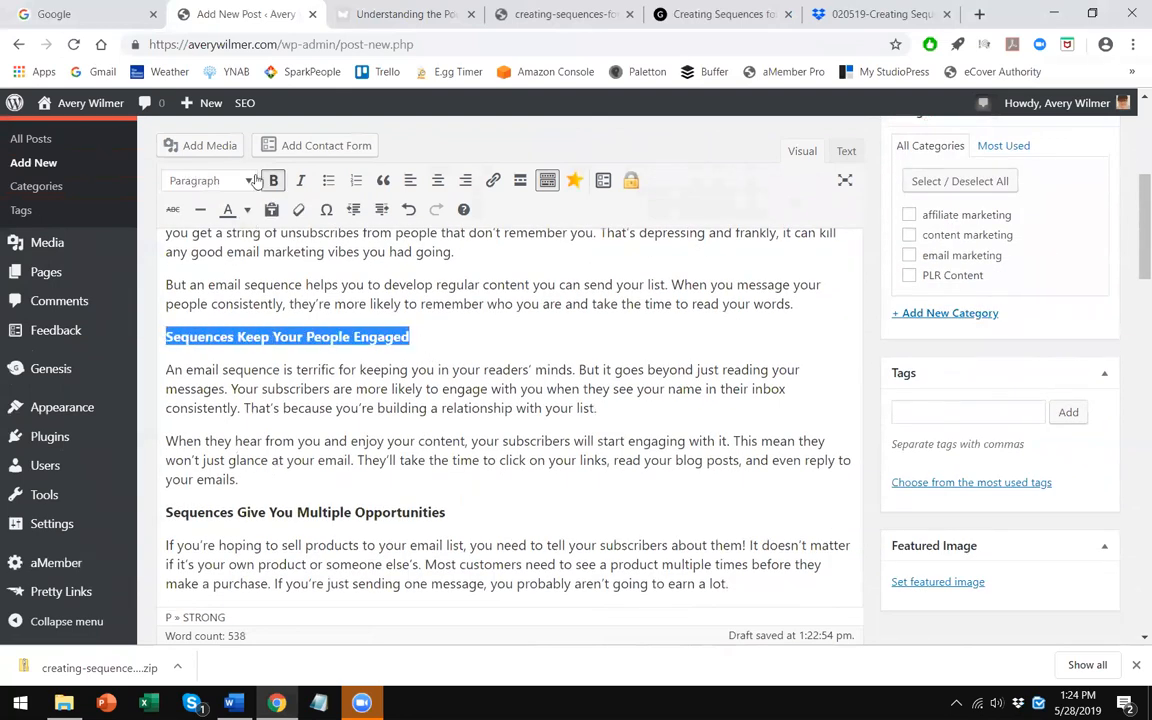
click(233, 180)
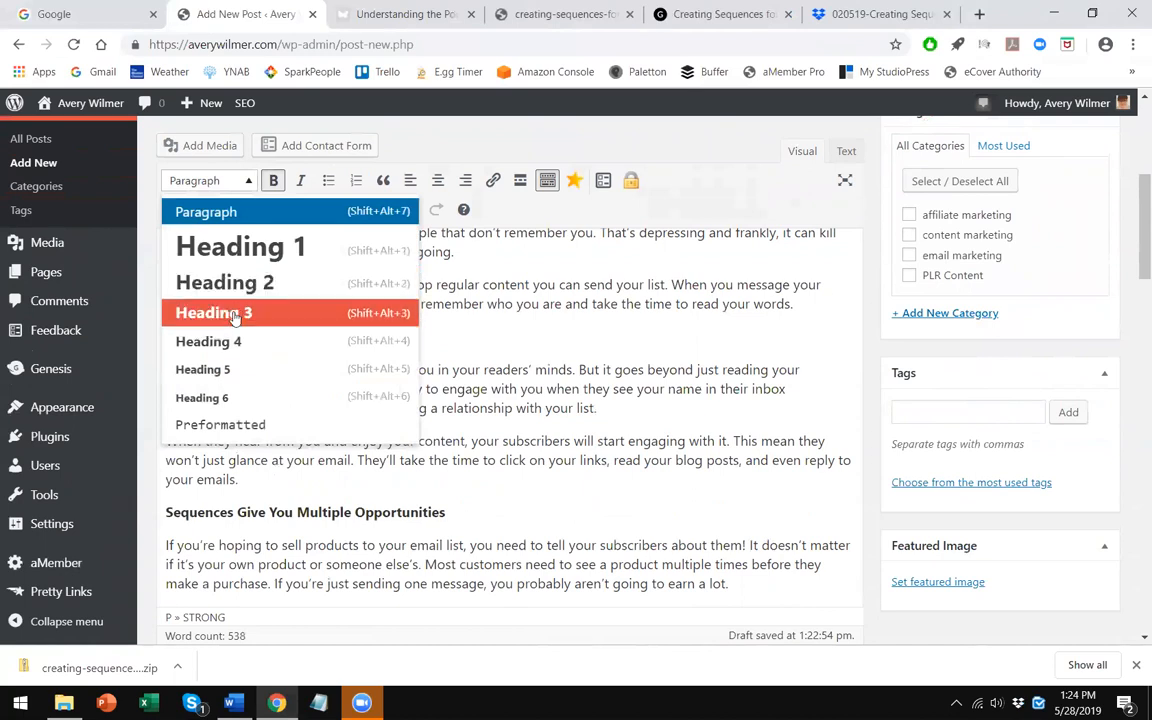
click(235, 314)
click(433, 511)
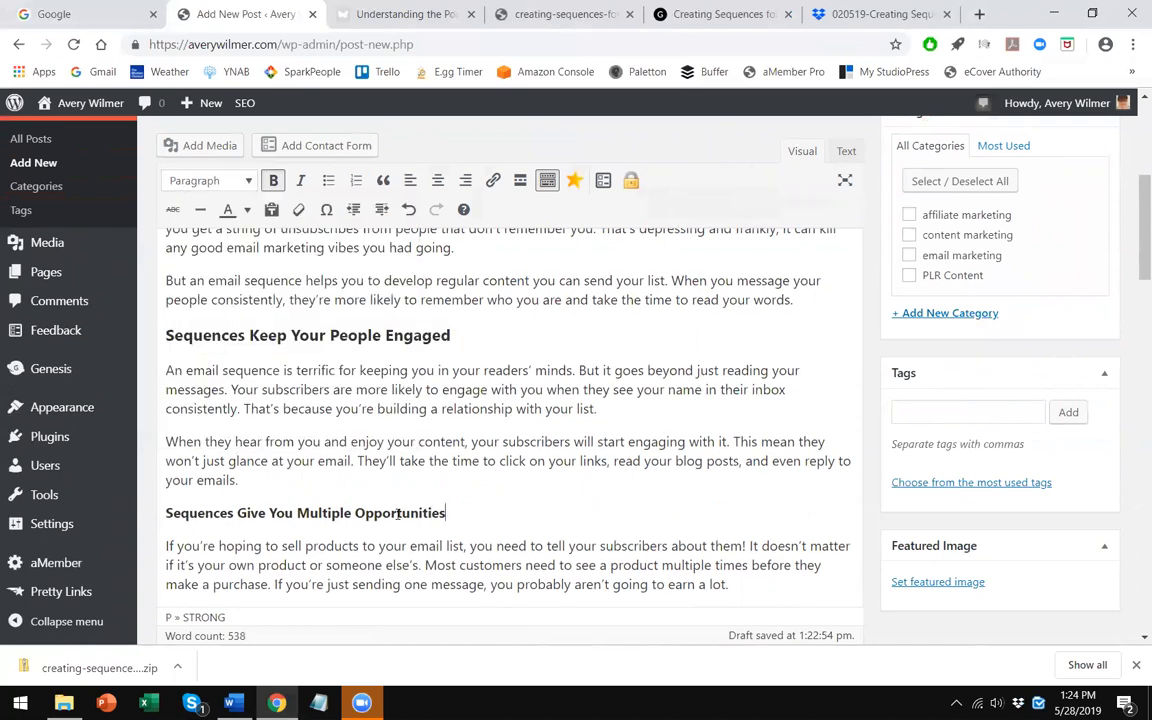
- Format the 'Sequences Give You Multiple Opportunities' subheading as Heading 3
shift+click(168, 499)
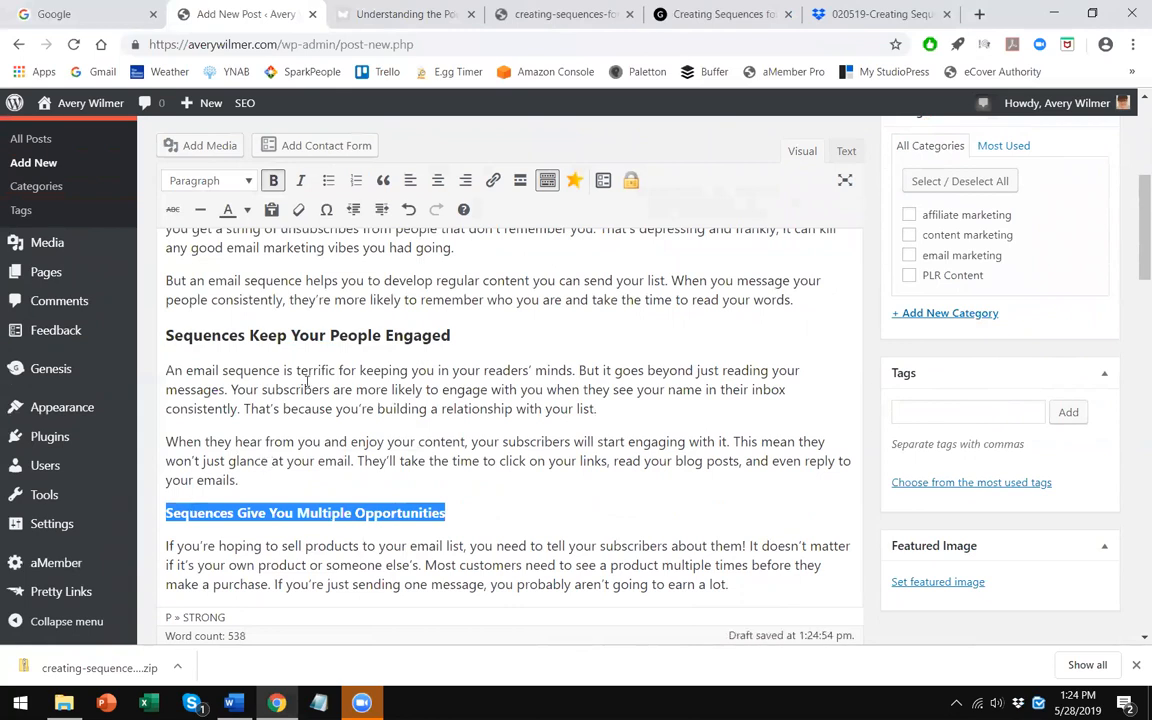
click(253, 182)
click(250, 311)
- Split the final paragraph so that 'Having an engaged list…' starts its own paragraph
scroll(402, 430, down, 3)
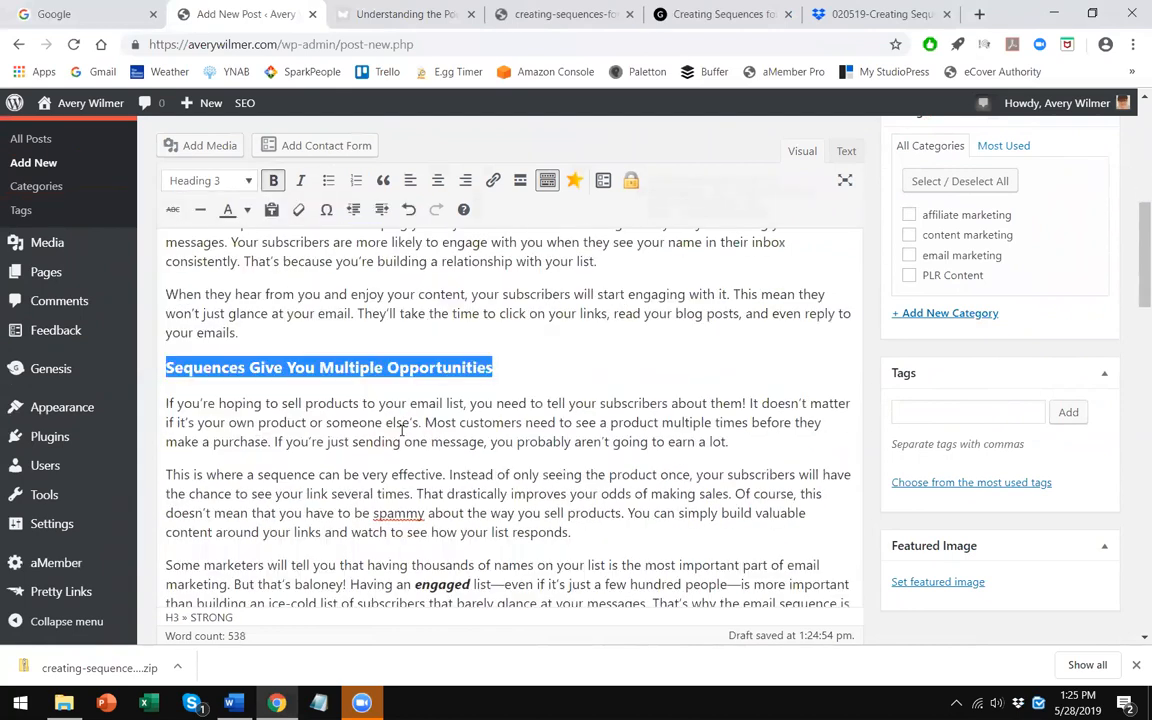
scroll(402, 430, down, 2)
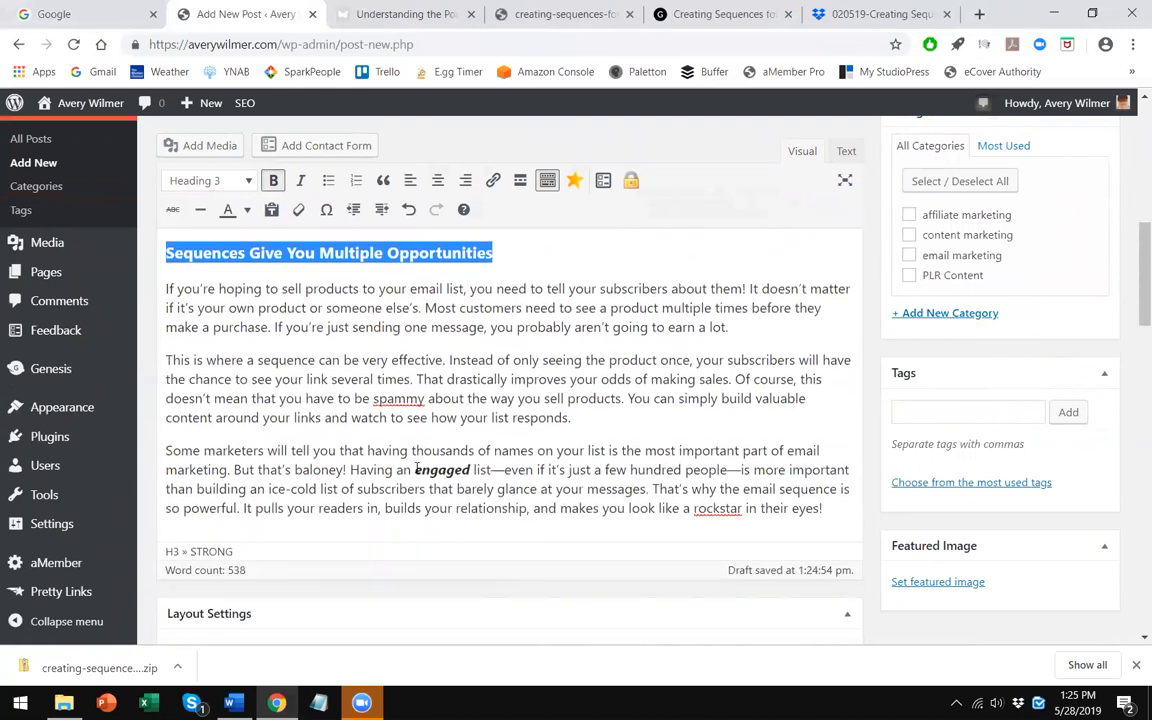
click(346, 469)
key(Return)
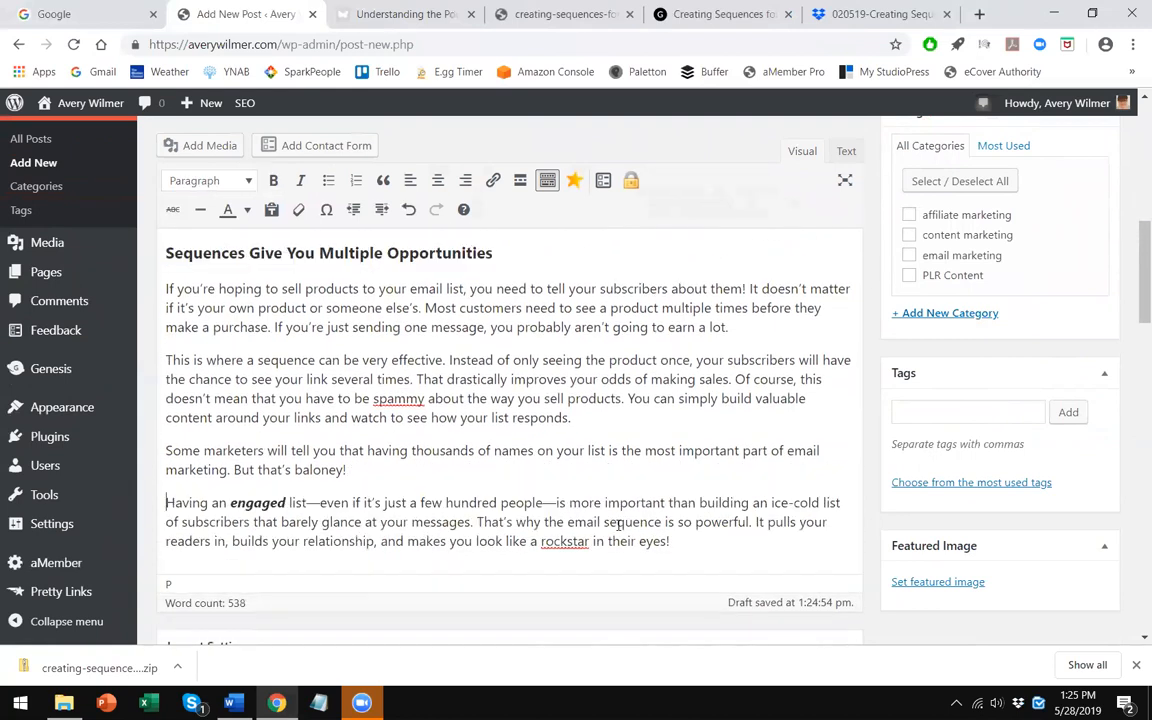
key(Return)
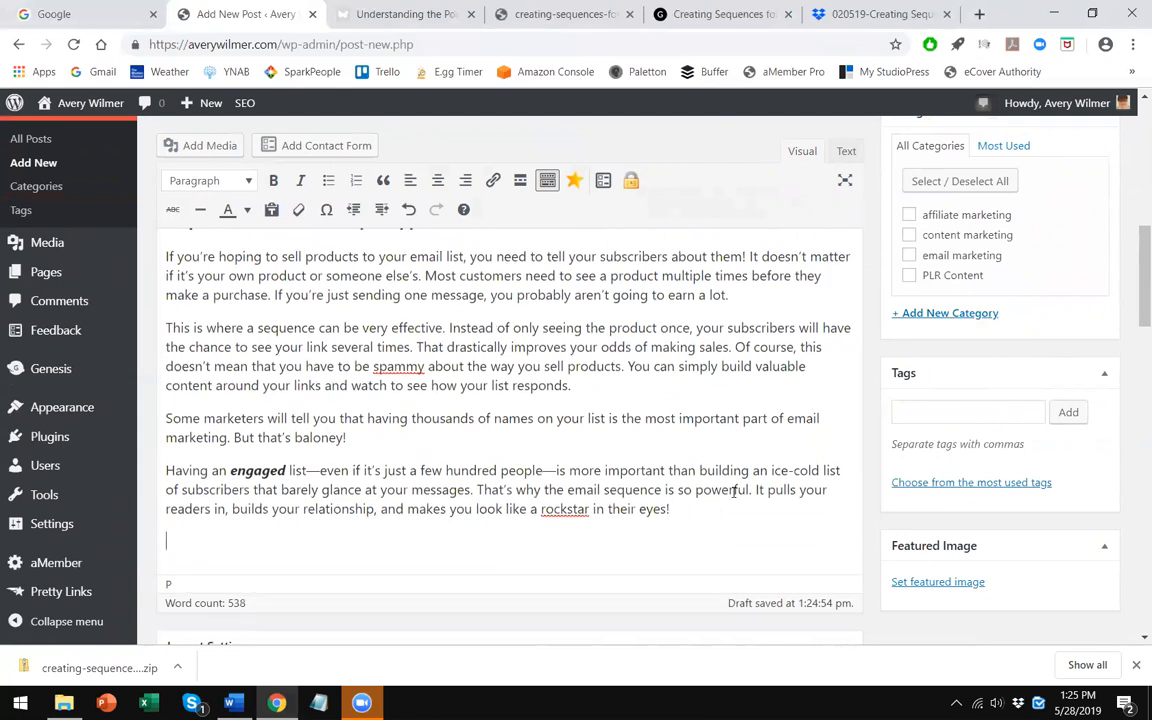
- Compare the post's opening and subheadings with the layout and images in the Word document
scroll(362, 418, up, 10)
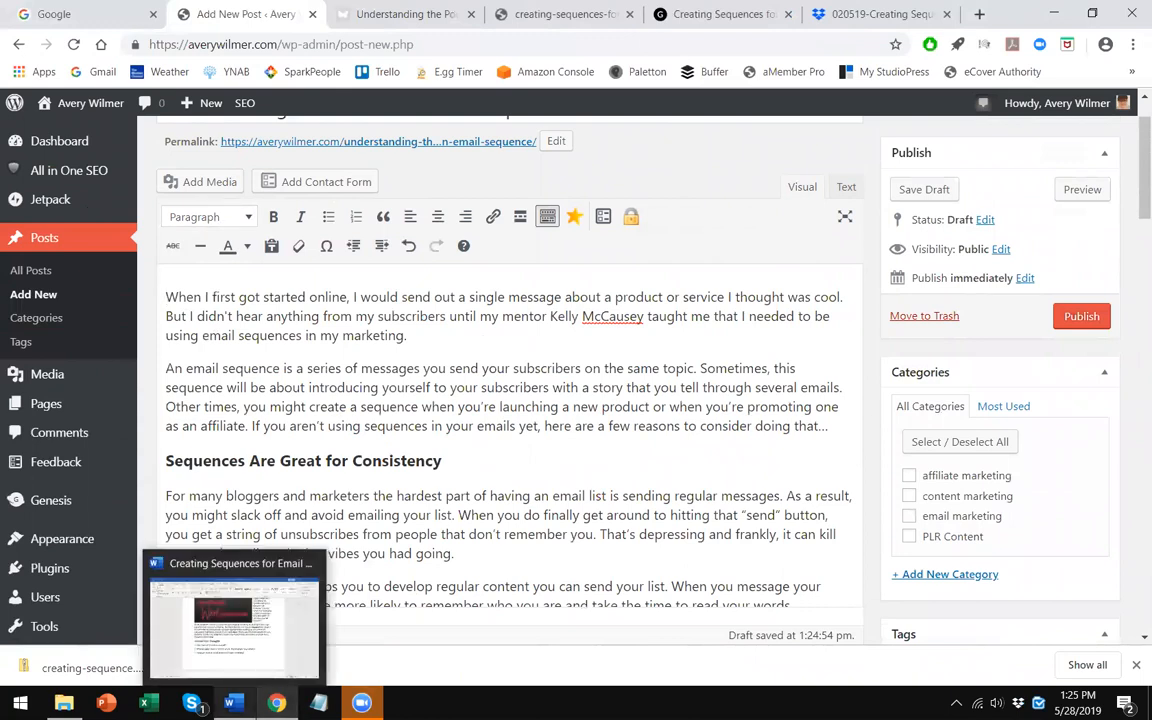
click(234, 703)
scroll(622, 396, up, 7)
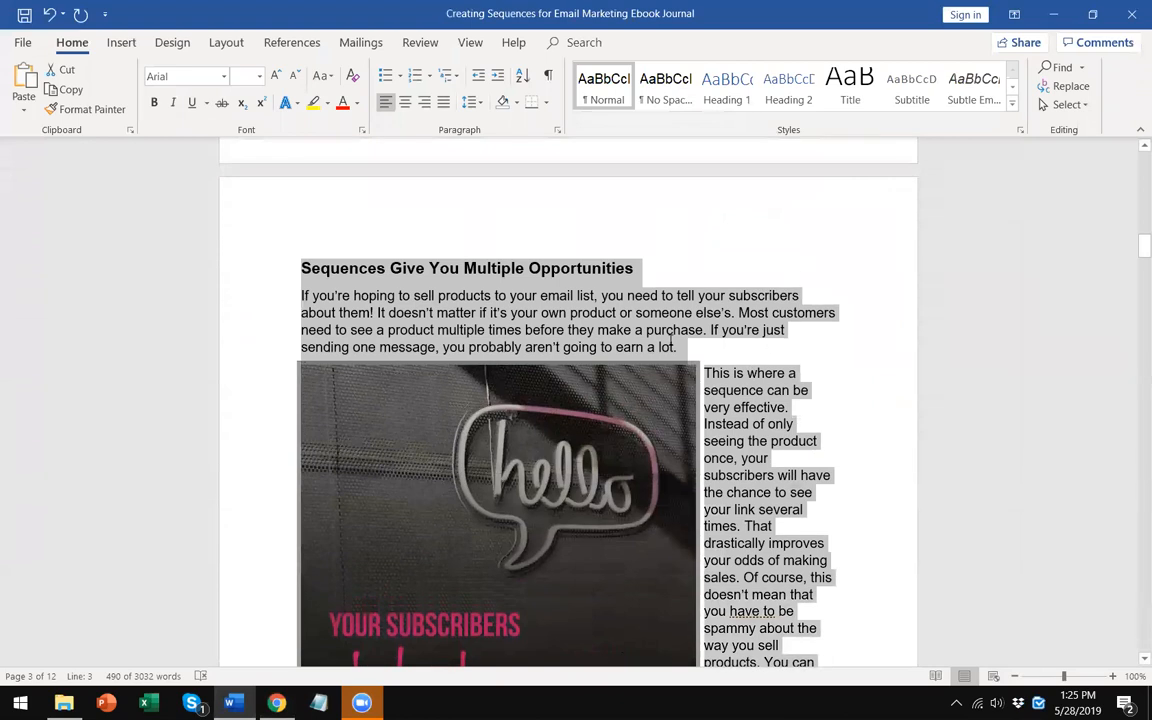
click(672, 337)
scroll(665, 380, up, 9)
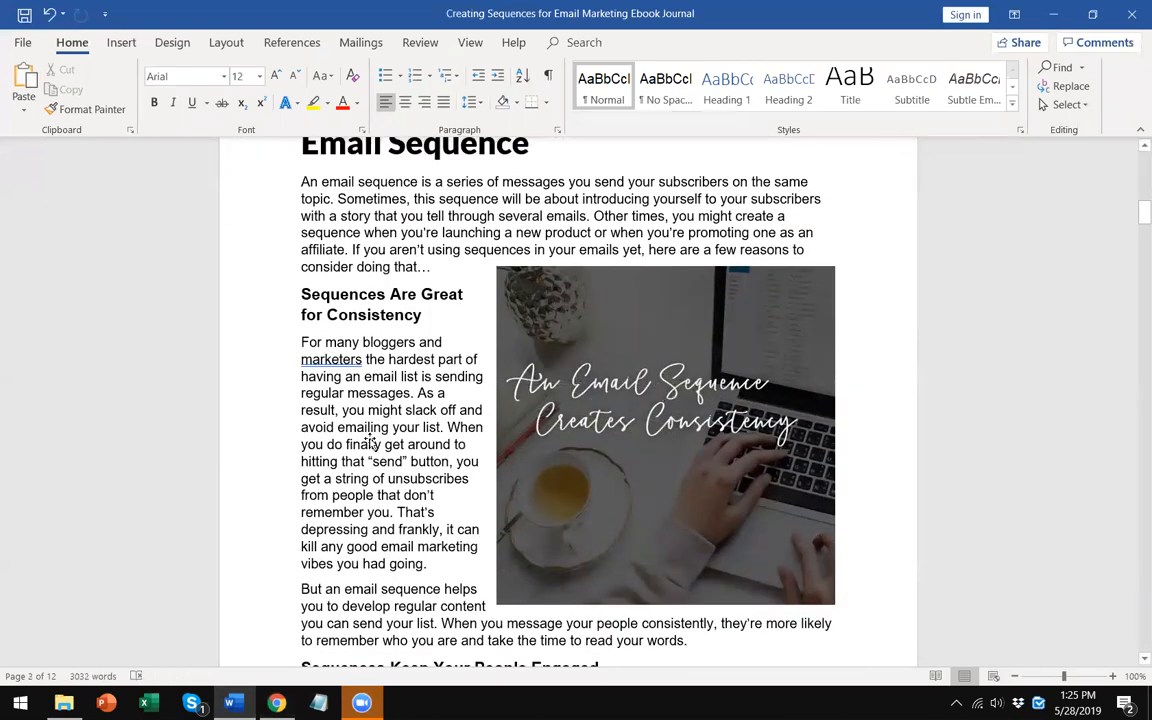
scroll(505, 393, down, 15)
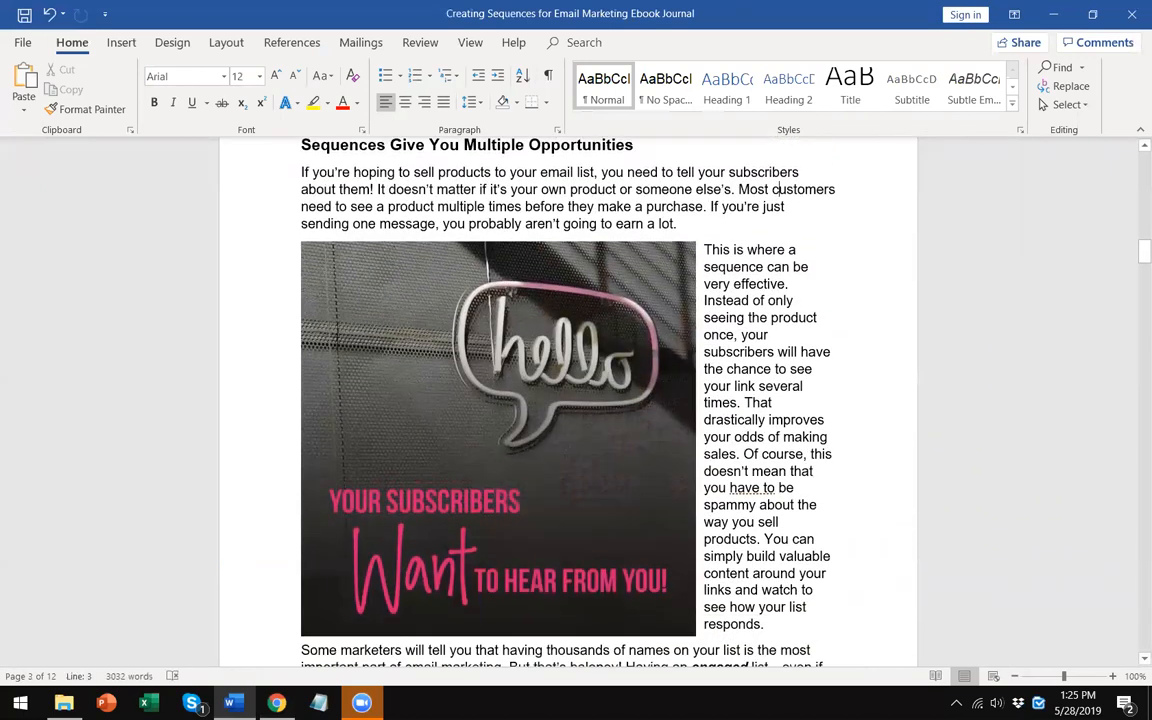
key(alt+Tab)
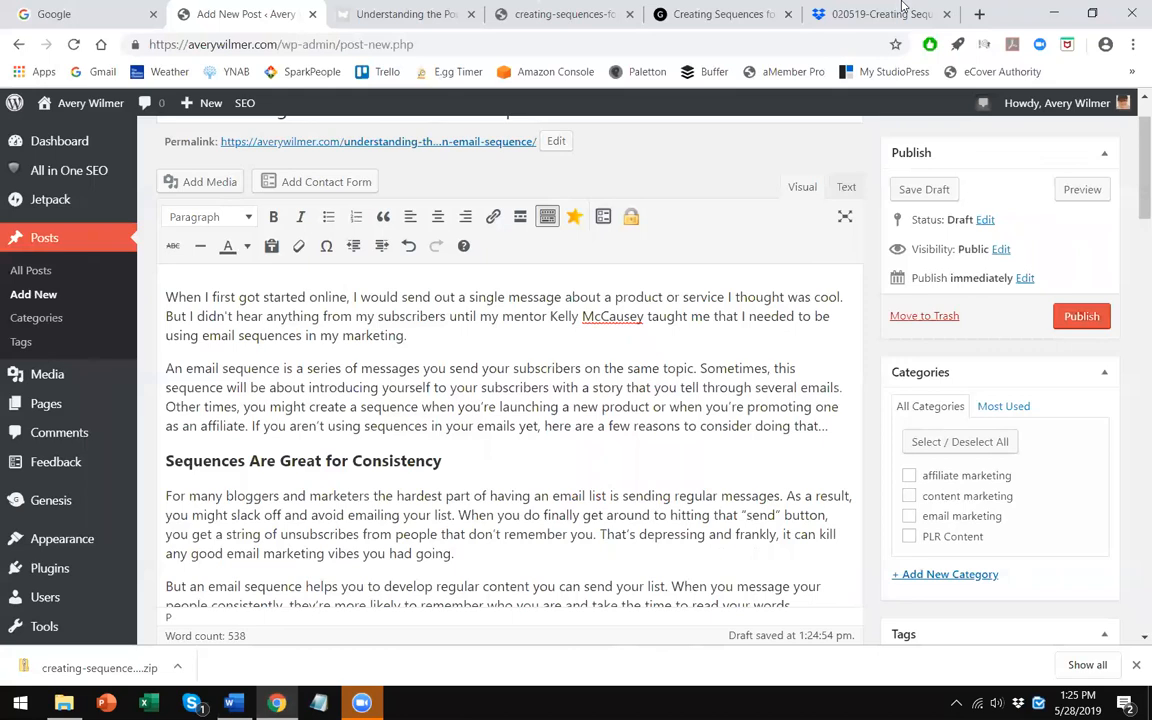
- Review the draft post preview and the document's first image, 'An Email Sequence Creates Consistency'
click(870, 14)
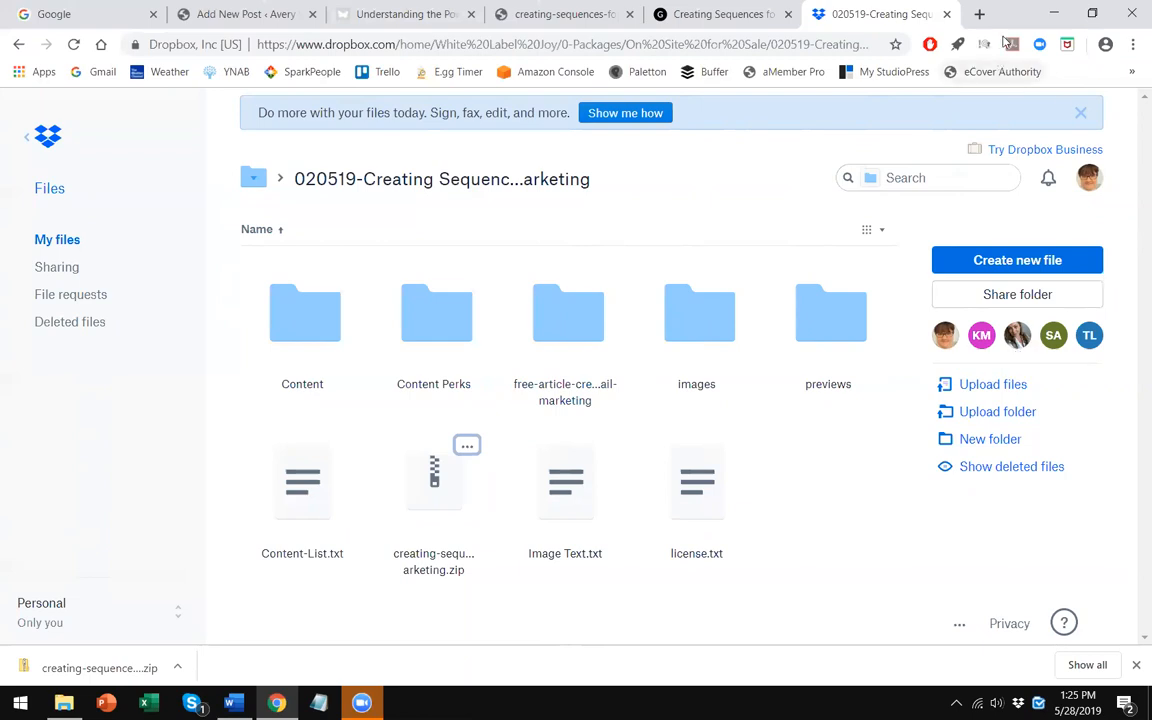
click(979, 14)
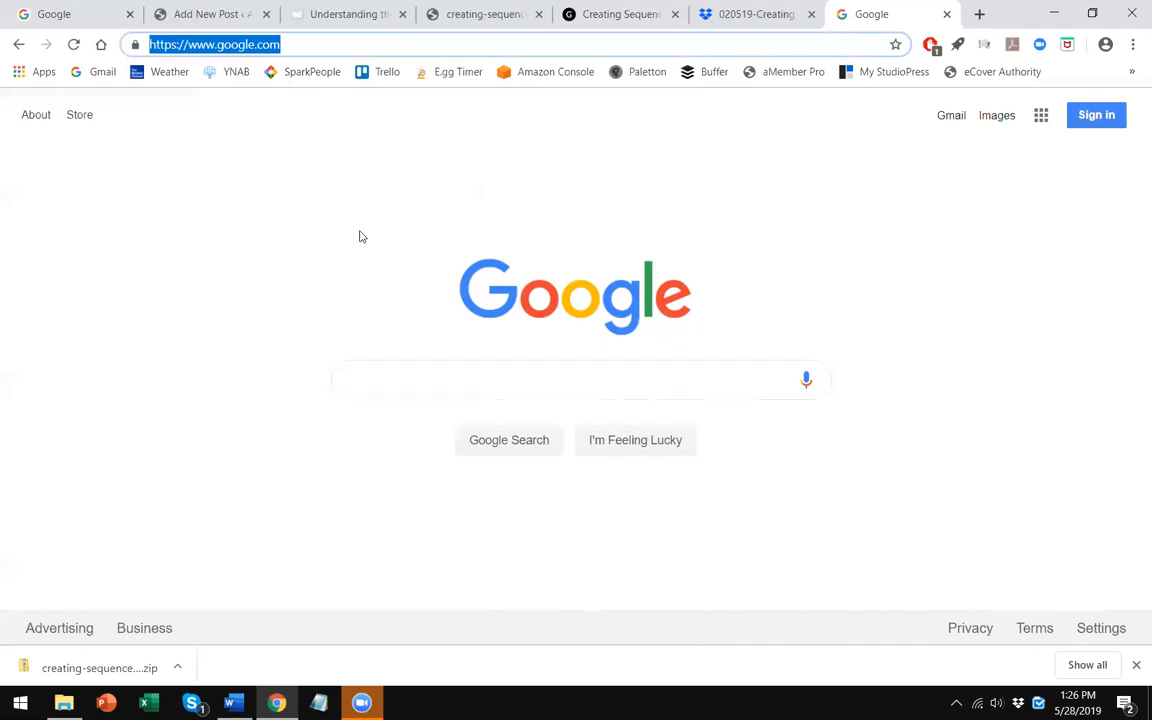
click(340, 16)
click(316, 358)
scroll(316, 357, up, 3)
scroll(316, 357, down, 2)
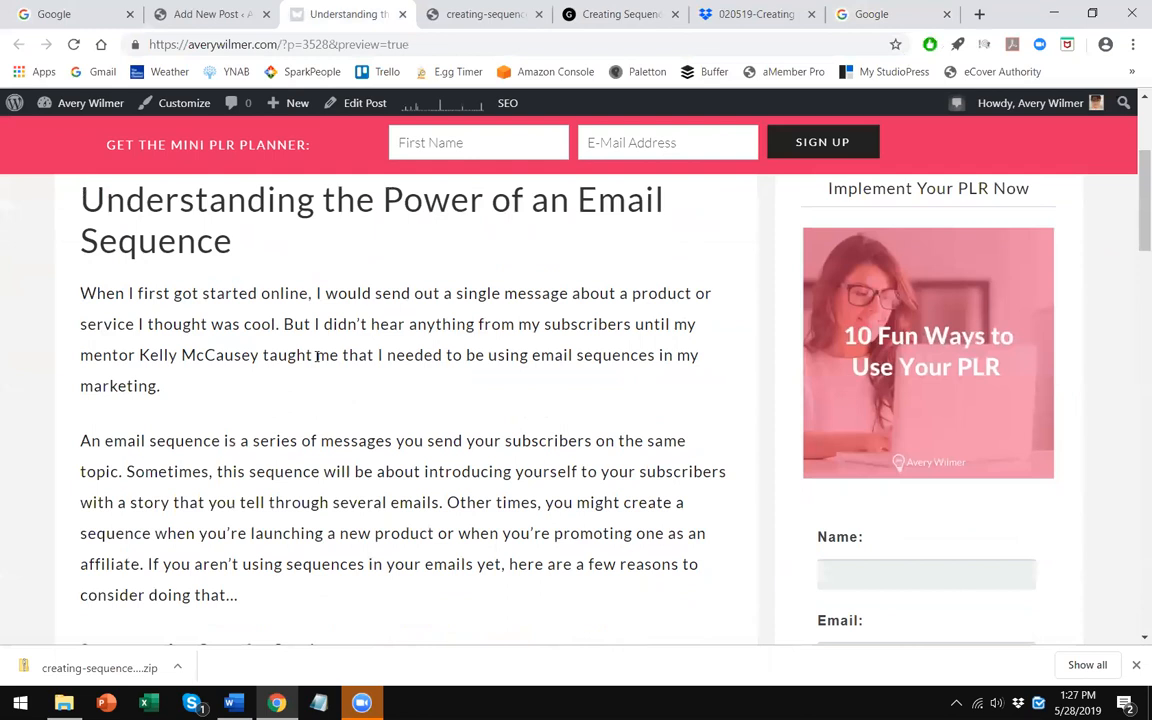
scroll(314, 360, up, 2)
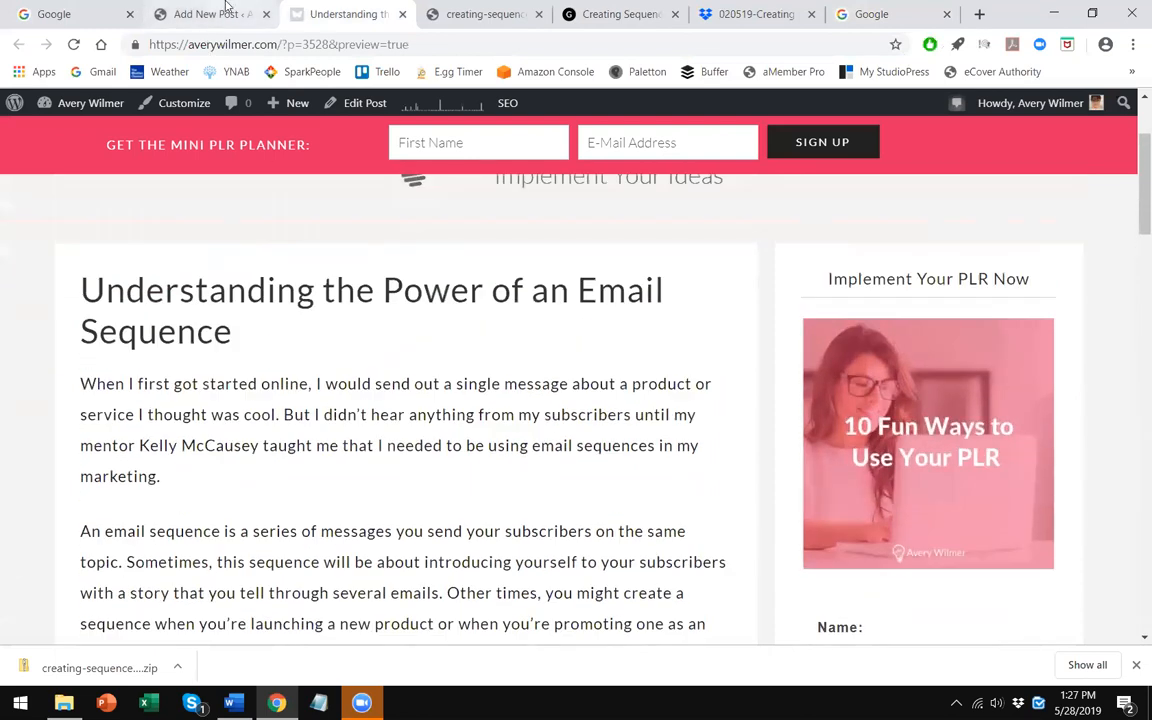
scroll(335, 380, down, 2)
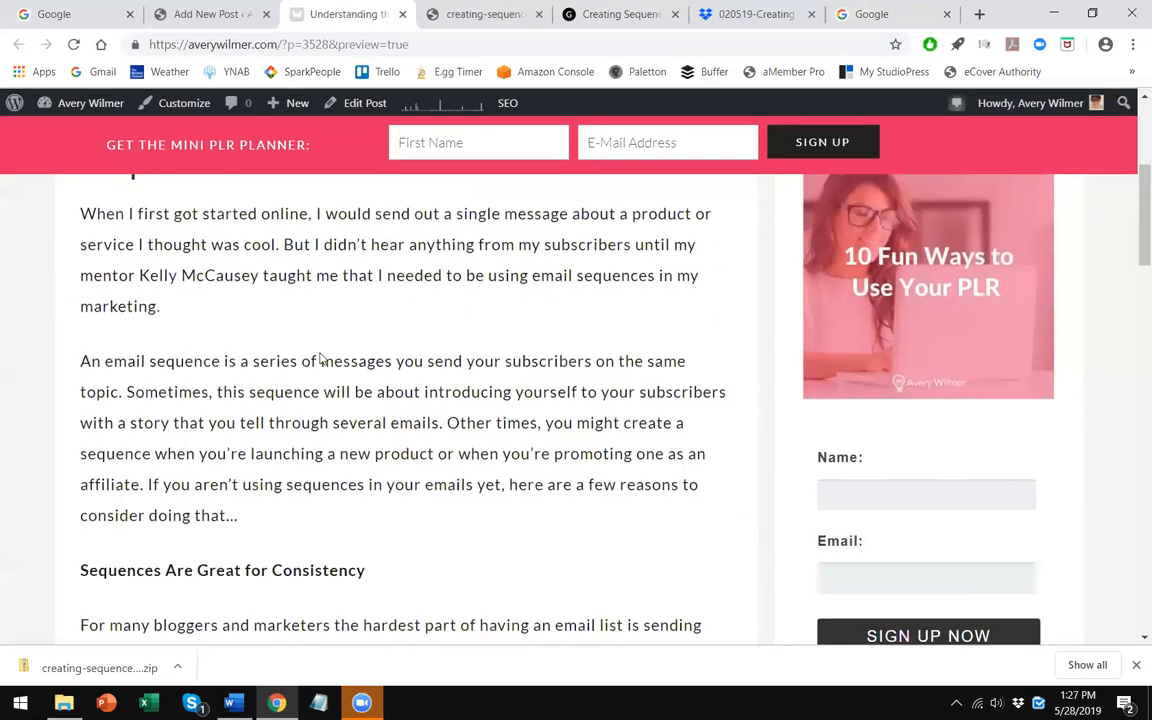
scroll(300, 360, up, 1)
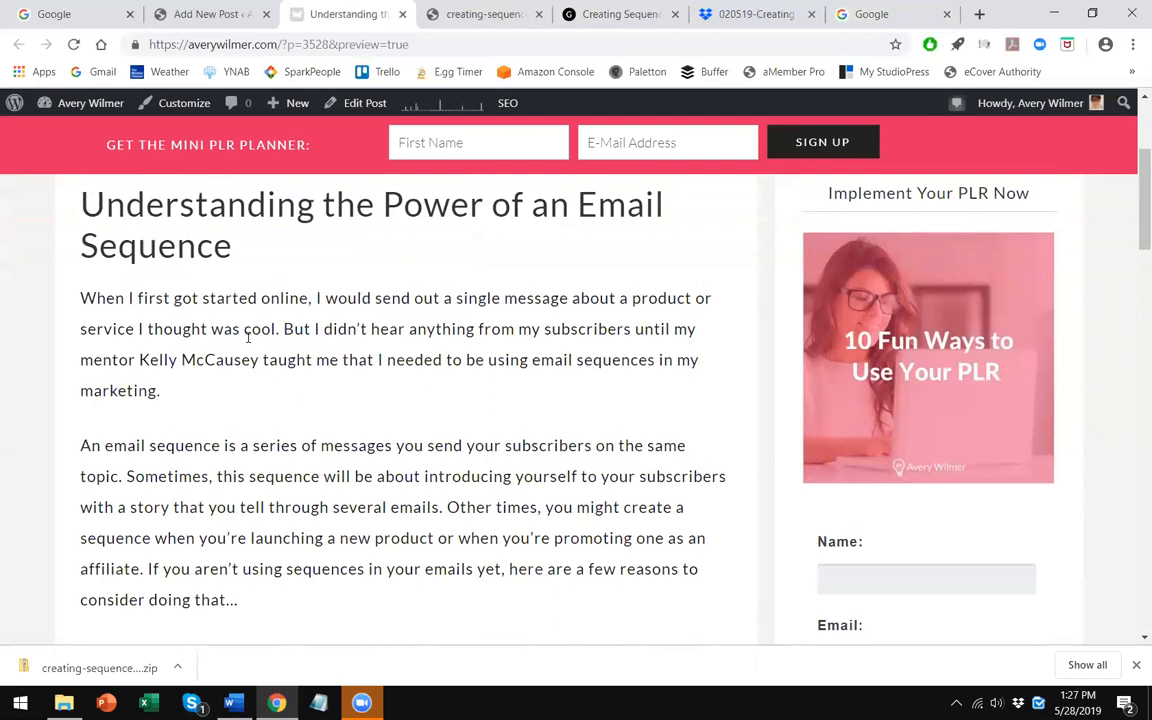
scroll(260, 372, down, 3)
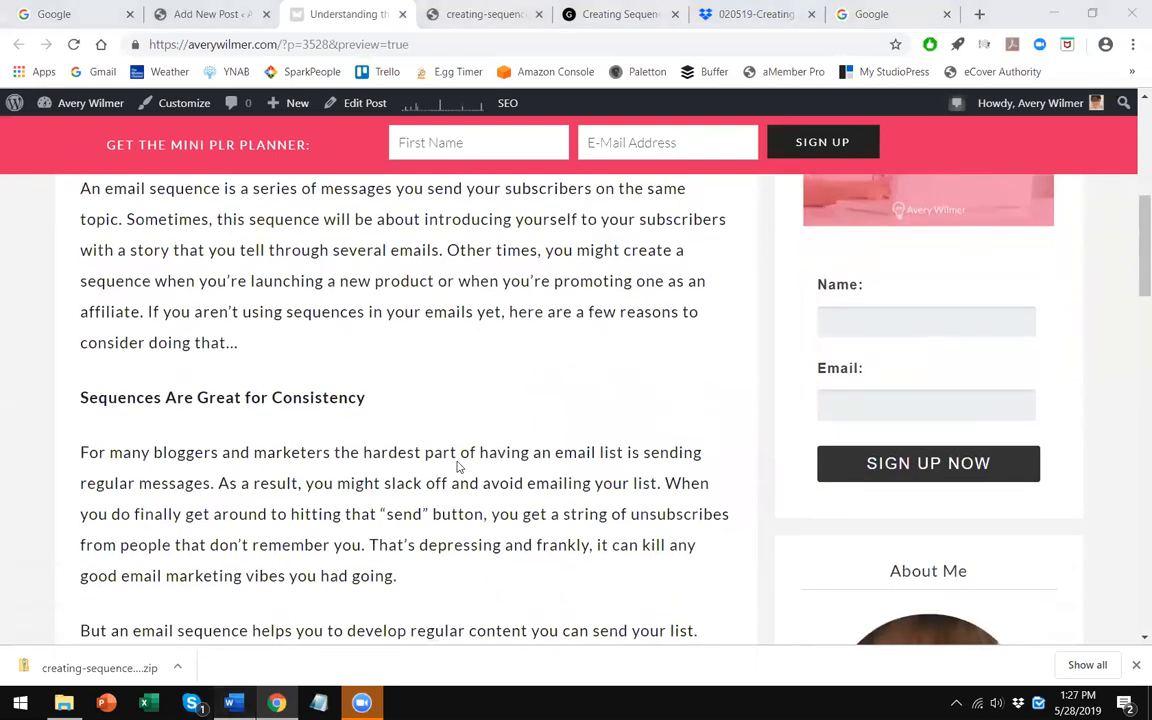
scroll(471, 412, up, 5)
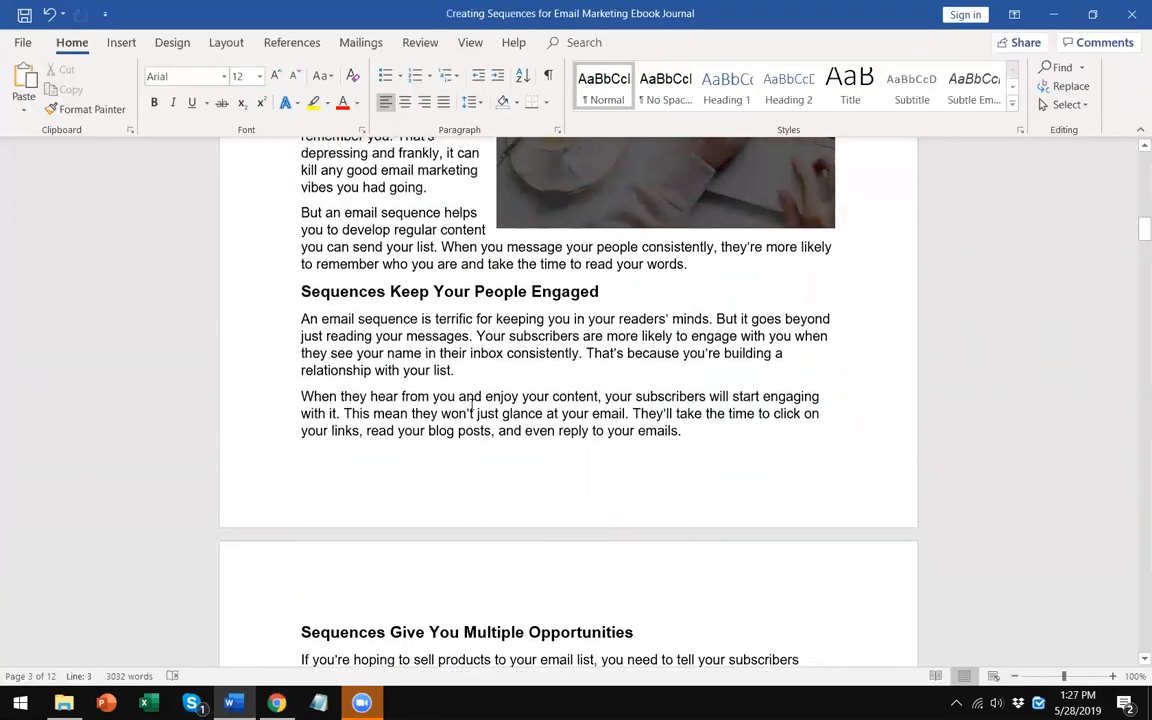
scroll(471, 412, up, 3)
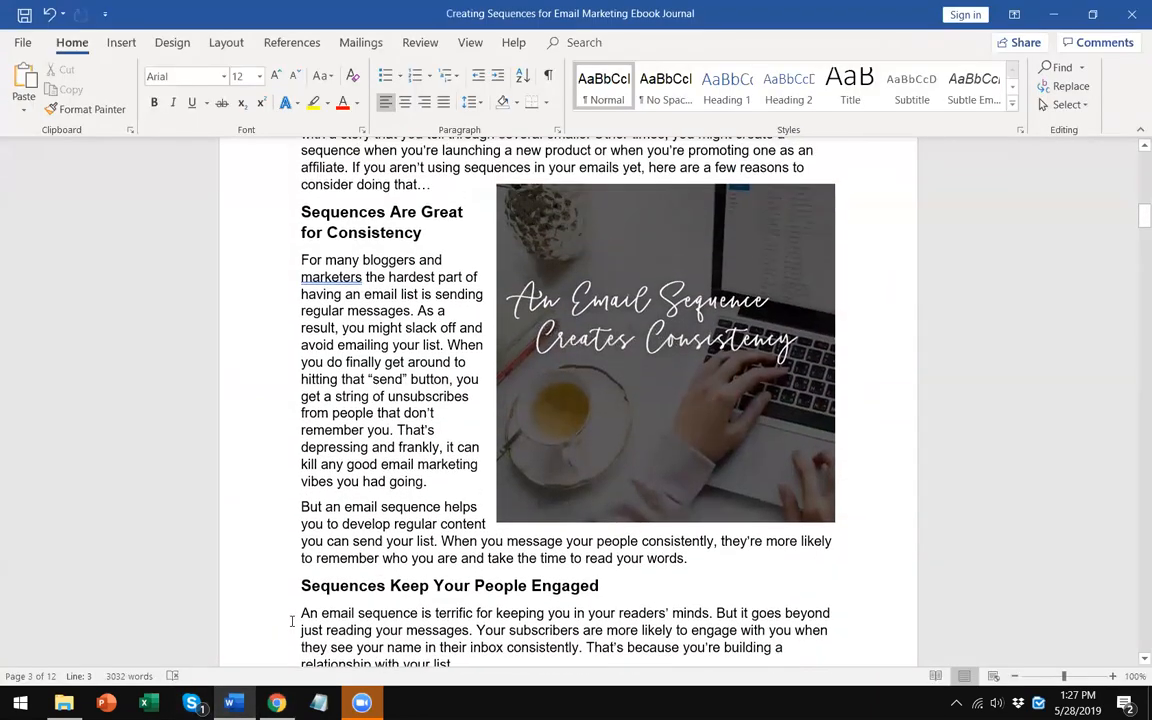
scroll(292, 621, up, 1)
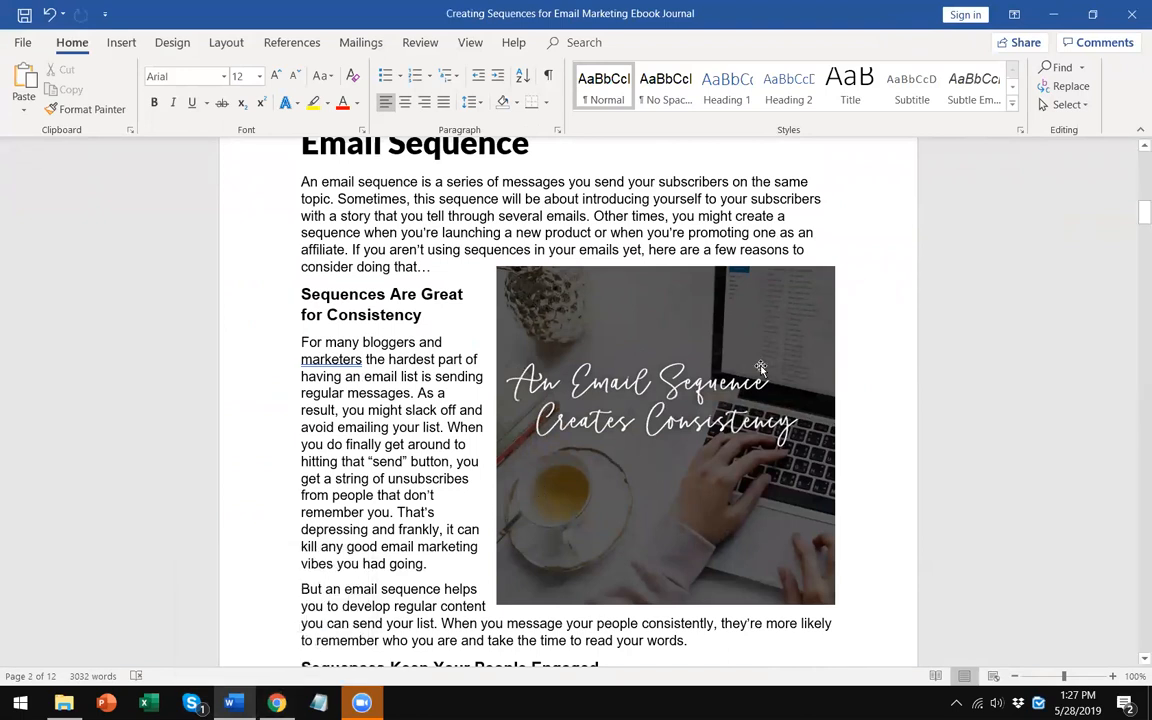
click(598, 337)
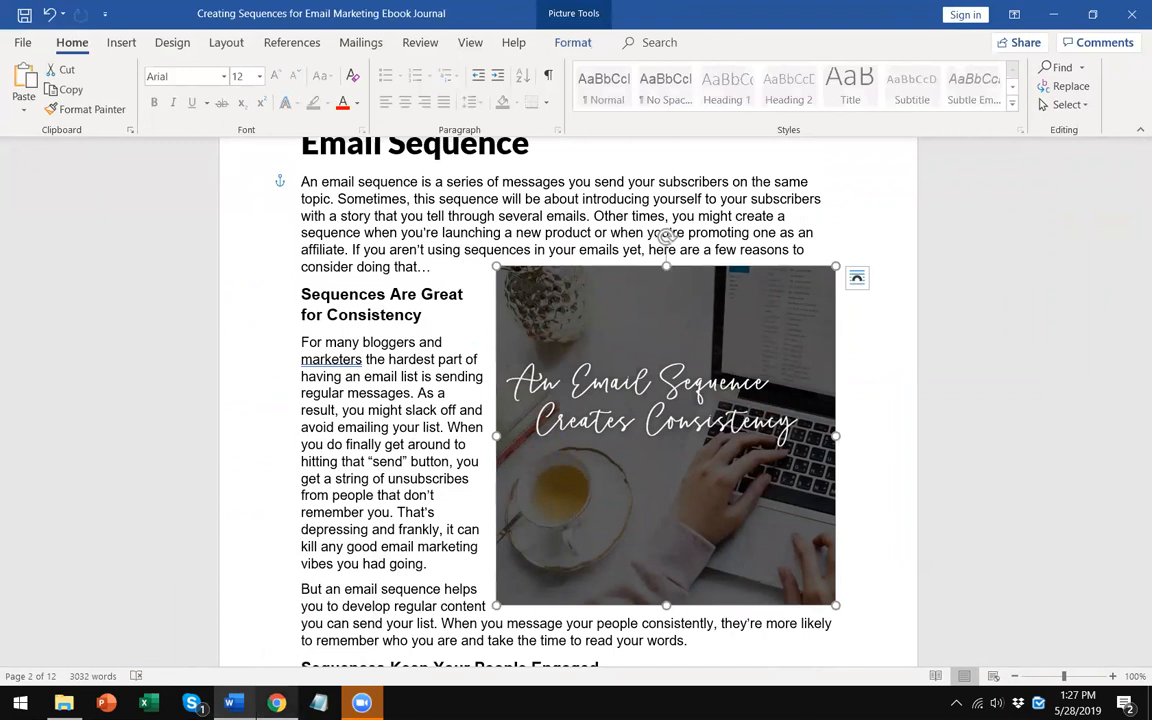
- Go to canva.com in the new browser tab
click(277, 703)
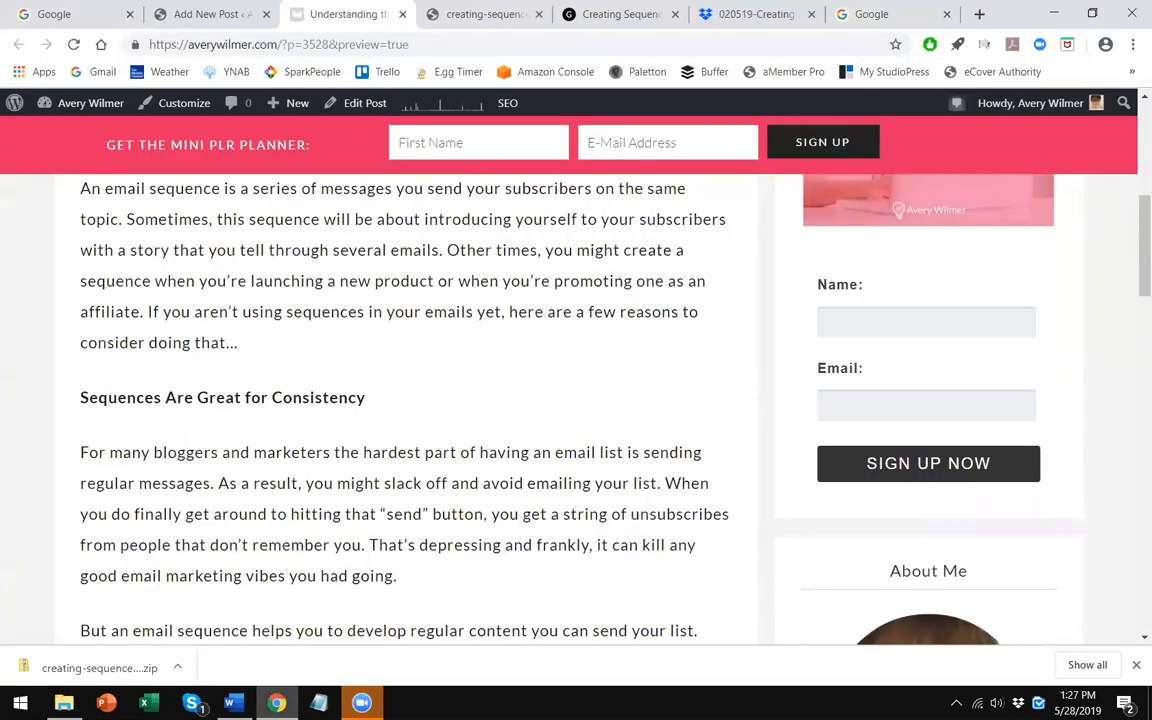
click(855, 13)
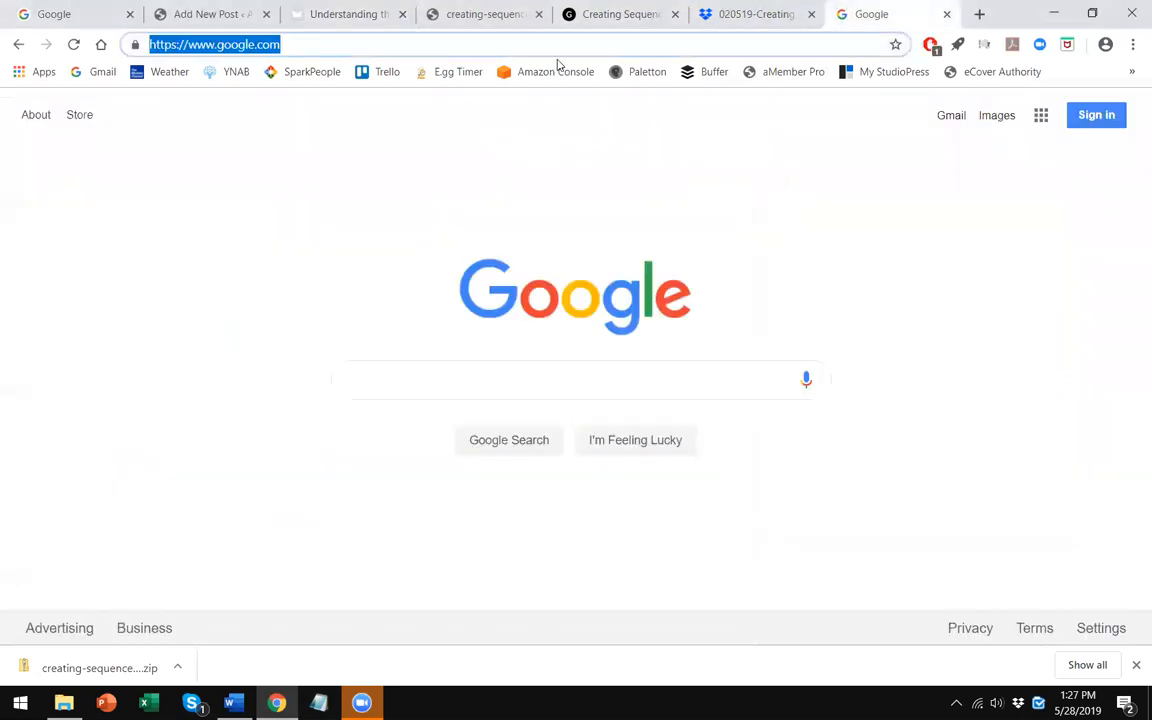
text(canv)
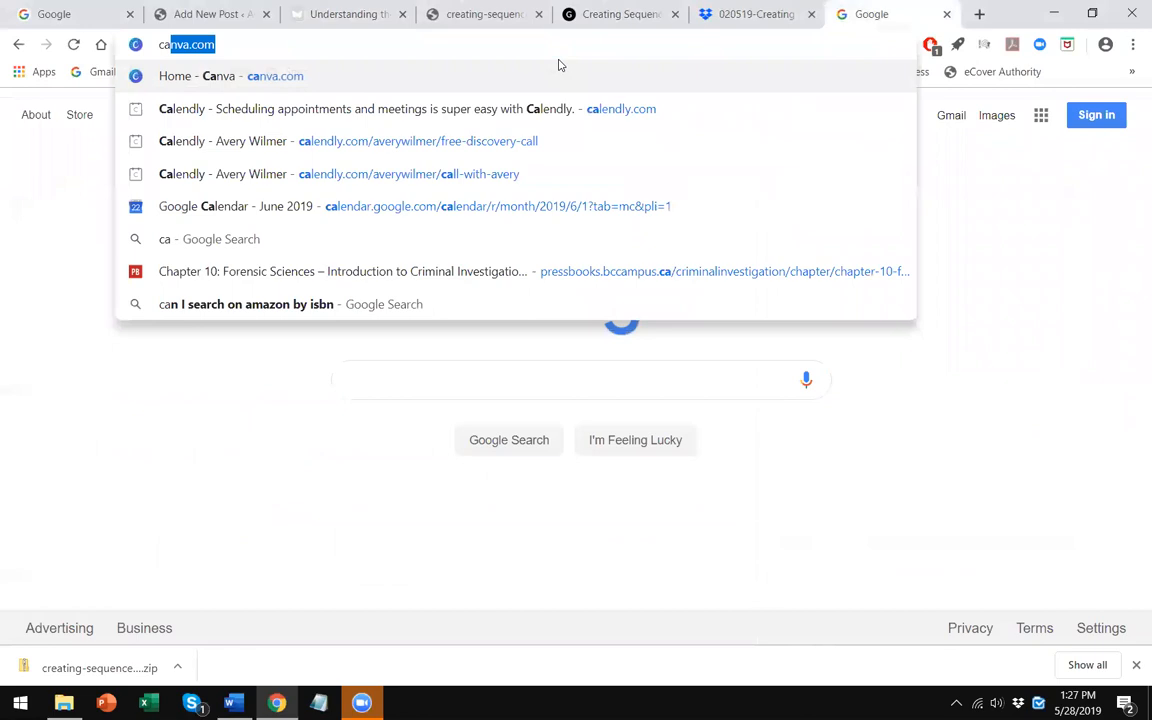
text(a.com)
key(Return)
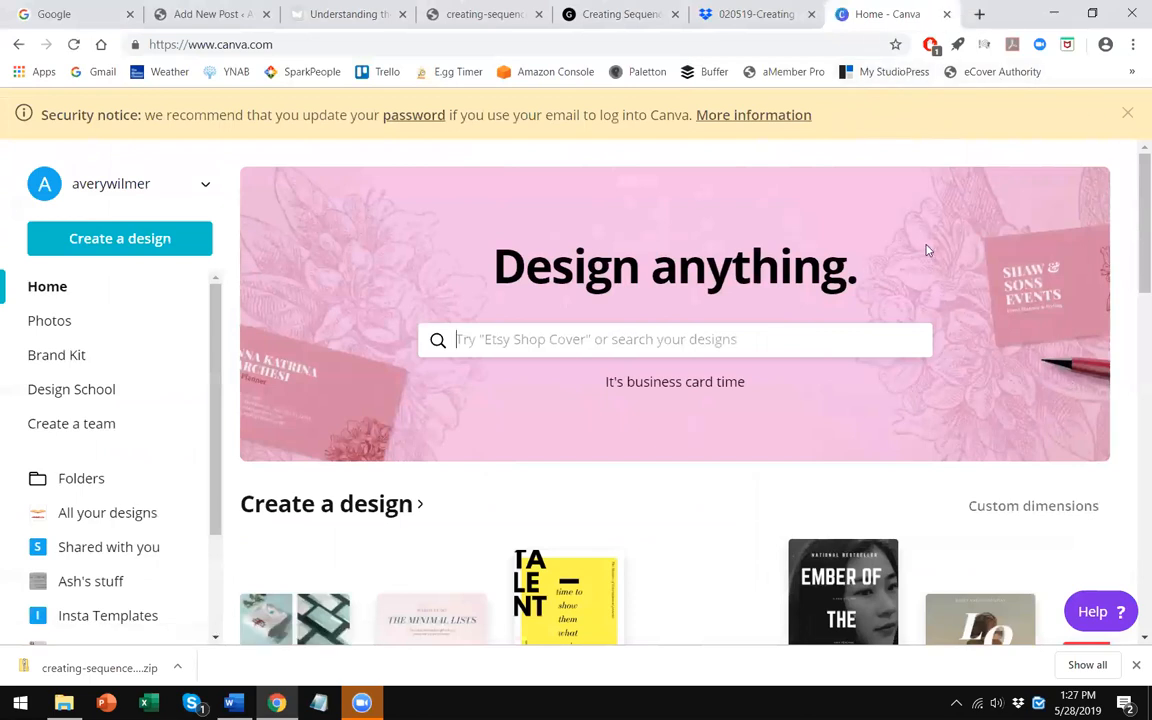
- Create a new design with custom dimensions of 1200 × 1200 px
click(166, 240)
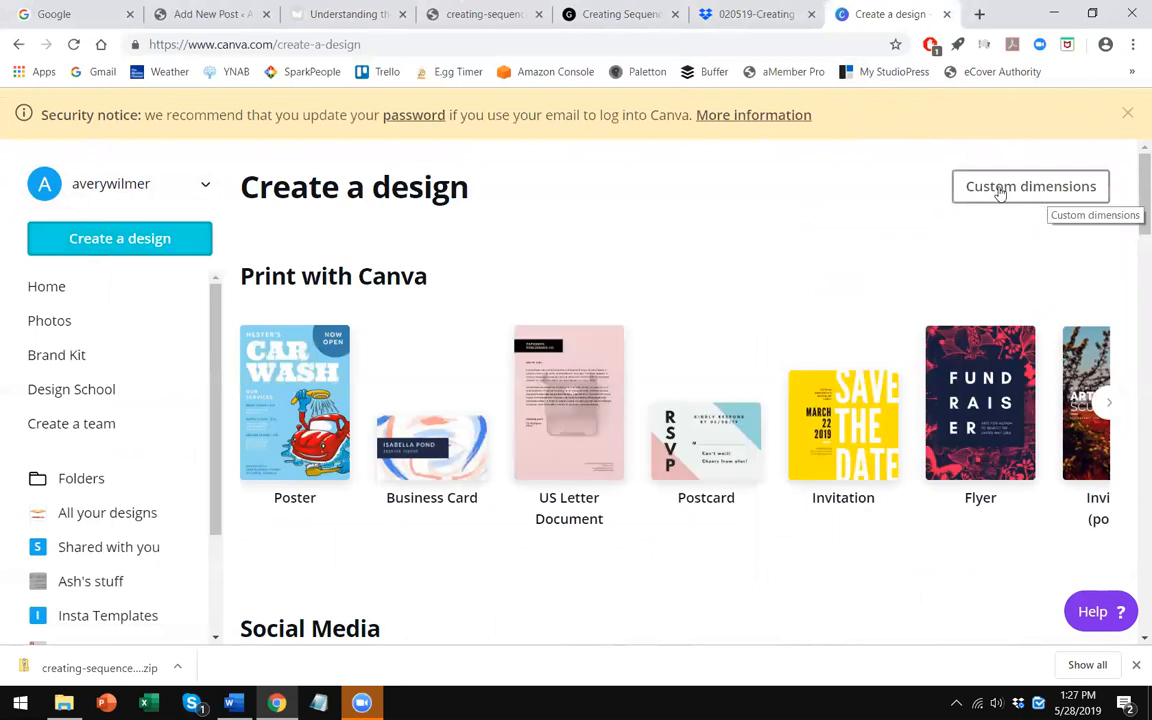
click(1000, 193)
text(1200)
click(955, 240)
text(1)
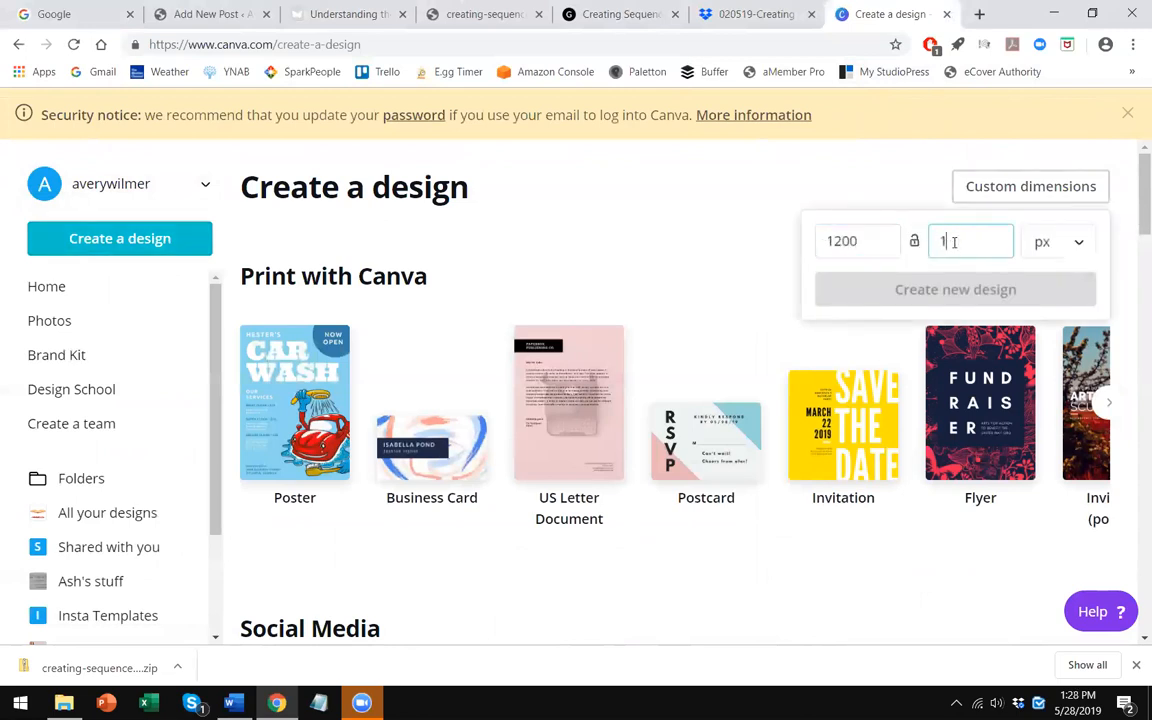
text(200)
click(715, 239)
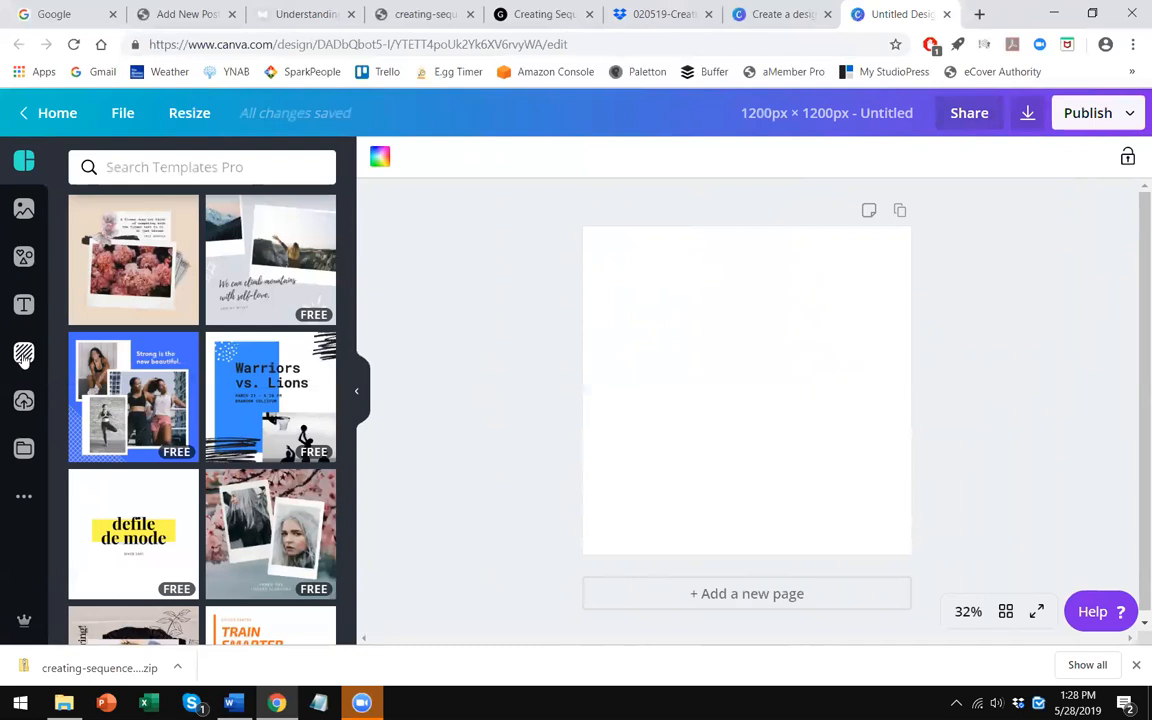
- Upload the first 'Understanding the Power of an Email Sequence' image from Content > Shareable Graphics > social graphics and place it on the canvas
click(24, 401)
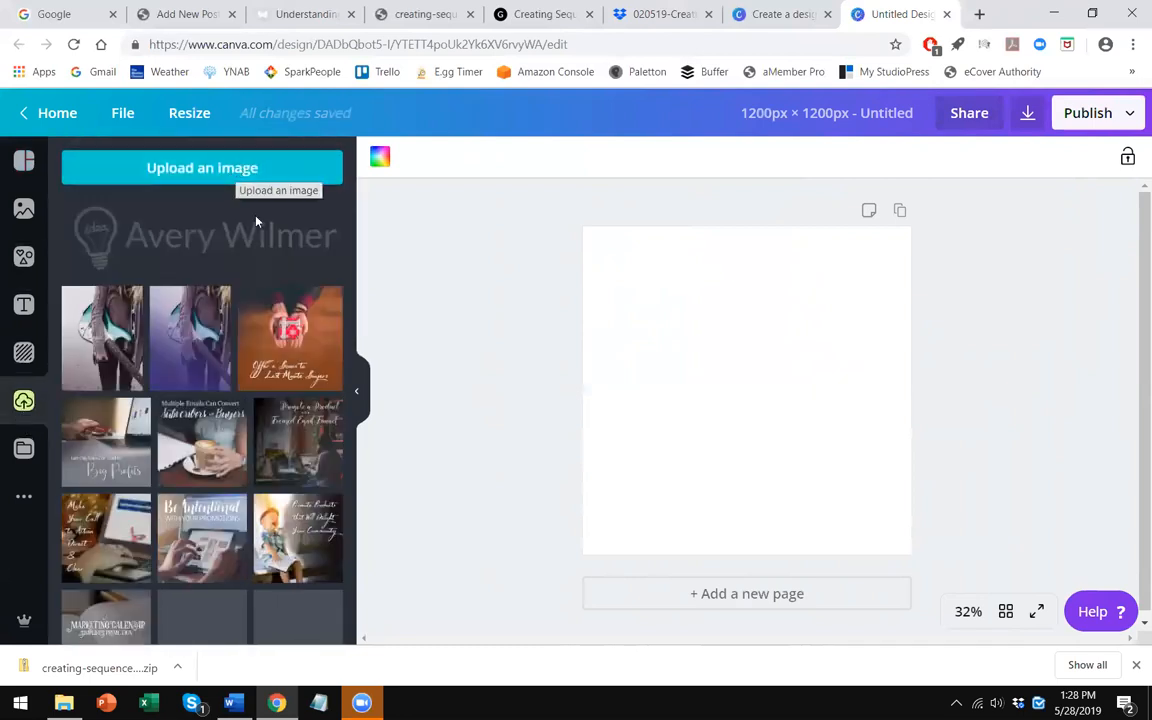
click(232, 172)
click(163, 242)
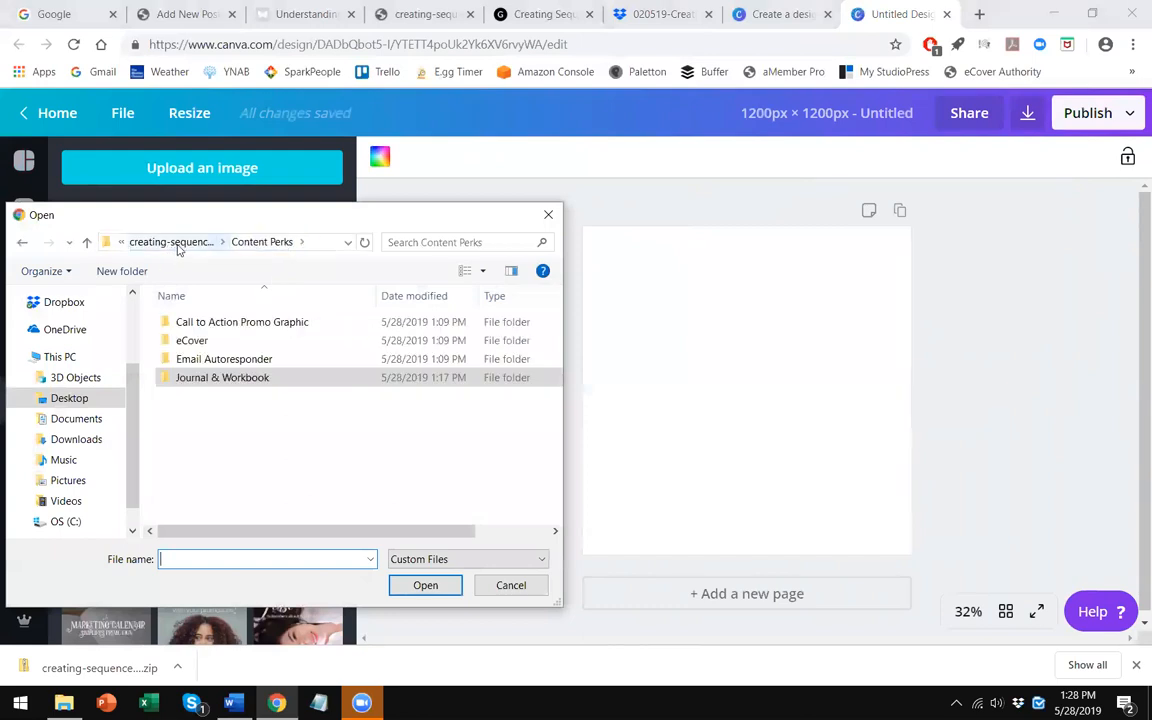
click(176, 244)
double_click(193, 321)
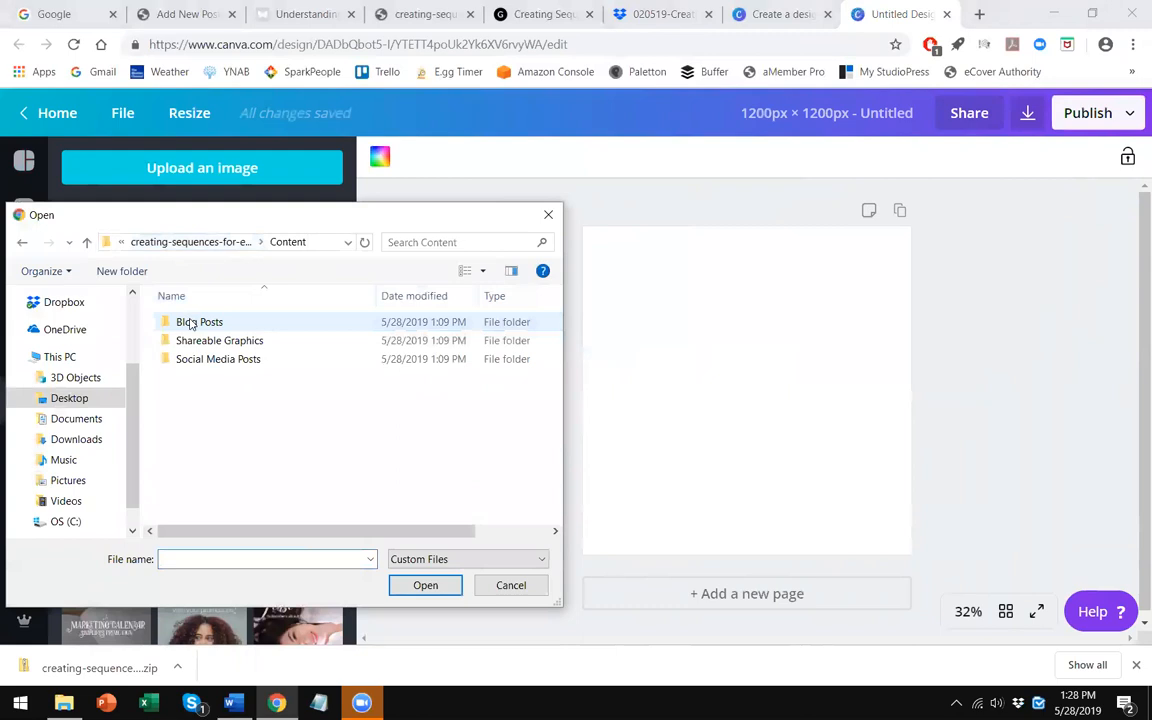
double_click(211, 343)
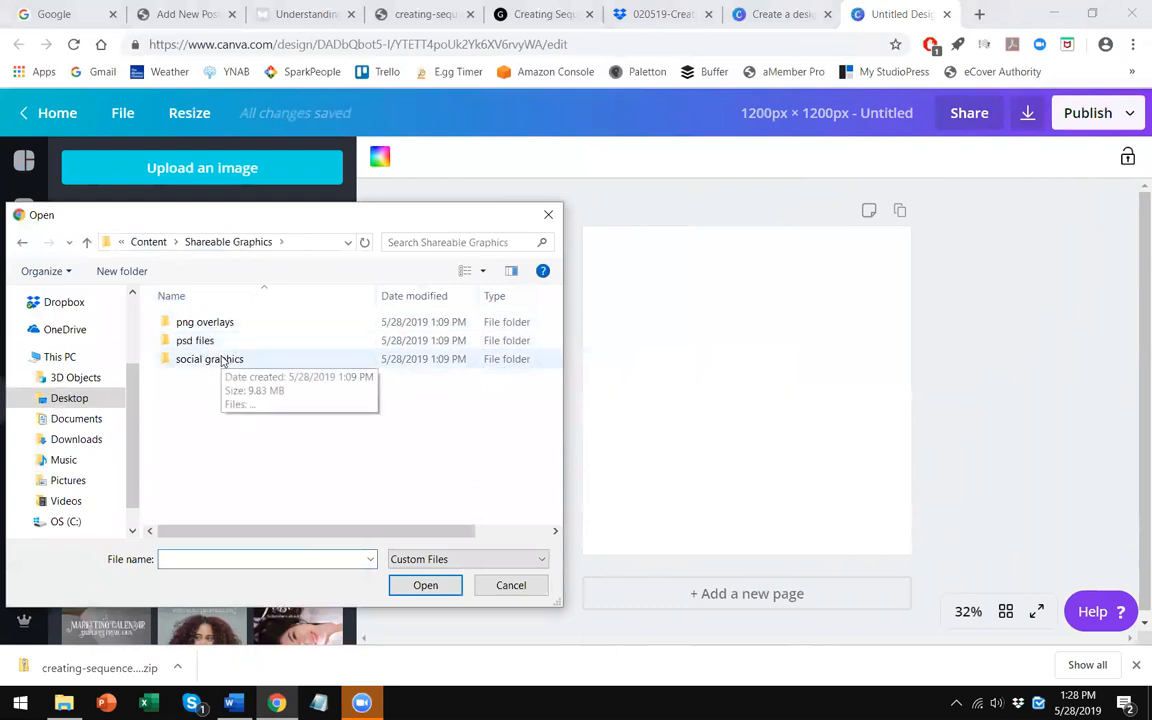
double_click(229, 360)
double_click(200, 330)
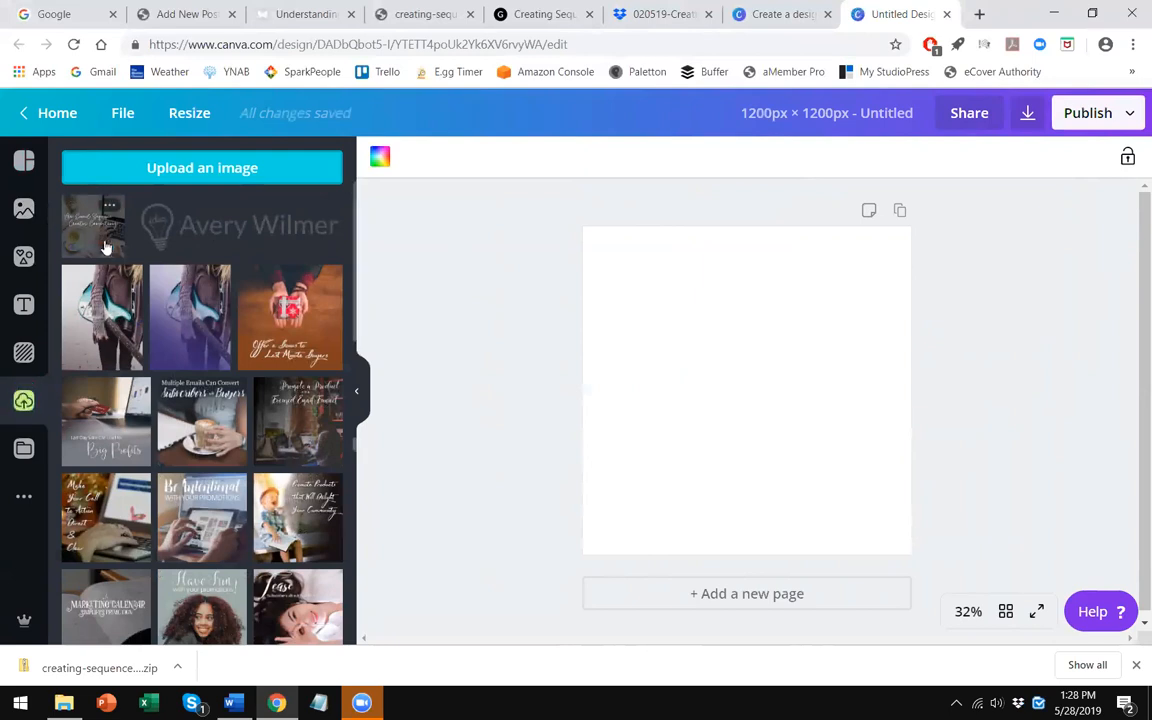
drag(93, 240, 532, 316)
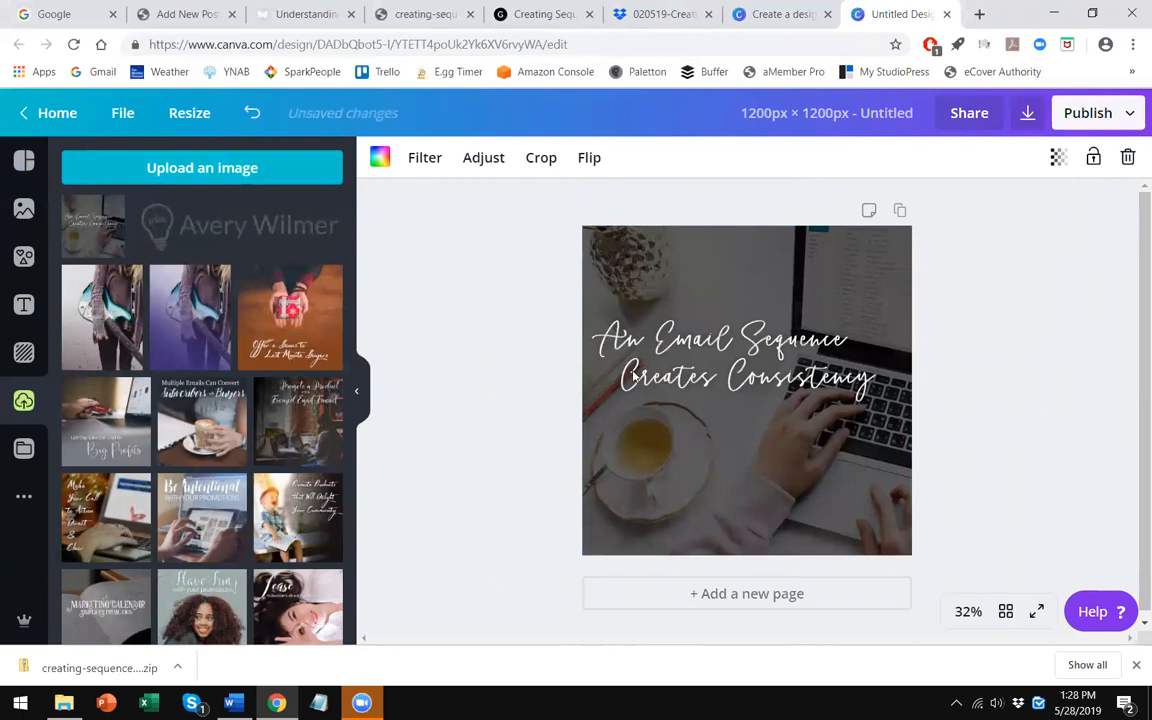
- Upload the 'current-logo-in-white' image from Desktop > Avery > Logo into the design's uploads
click(215, 180)
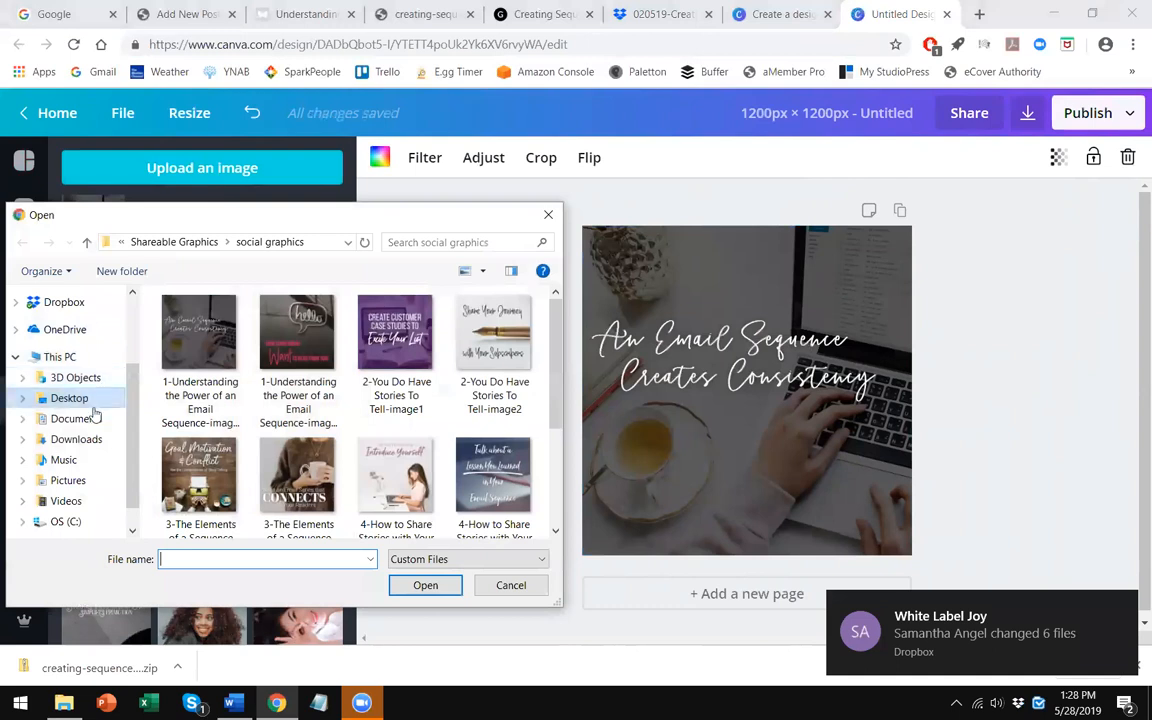
click(70, 398)
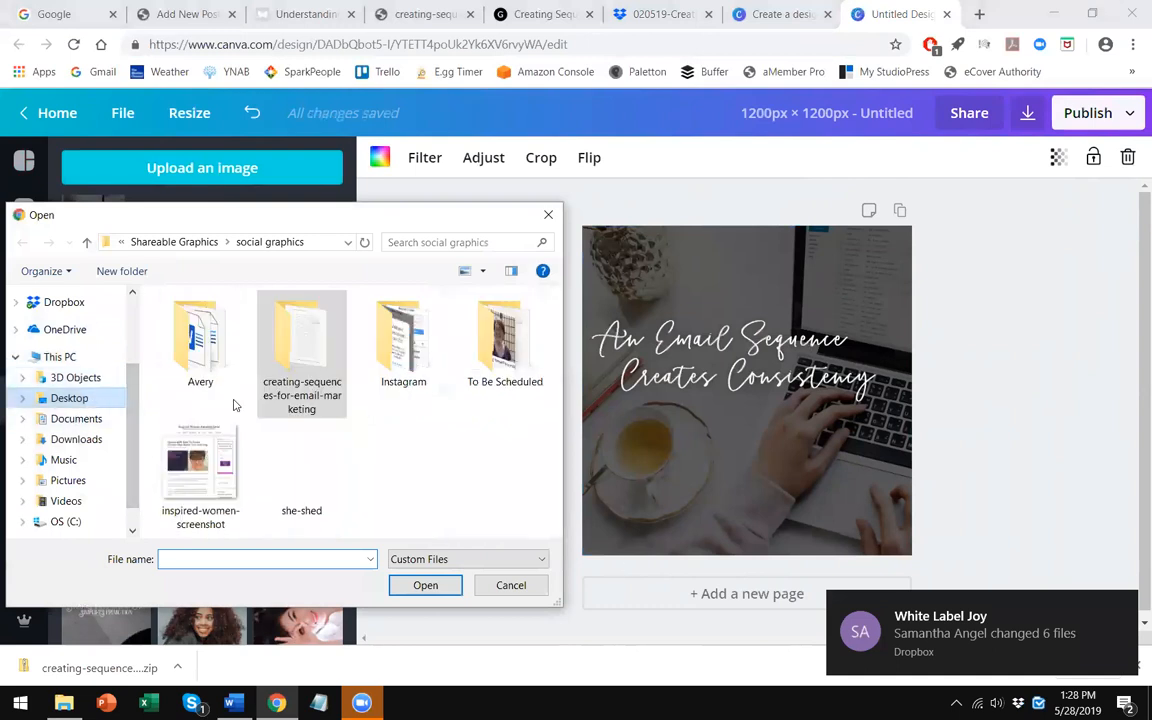
double_click(193, 363)
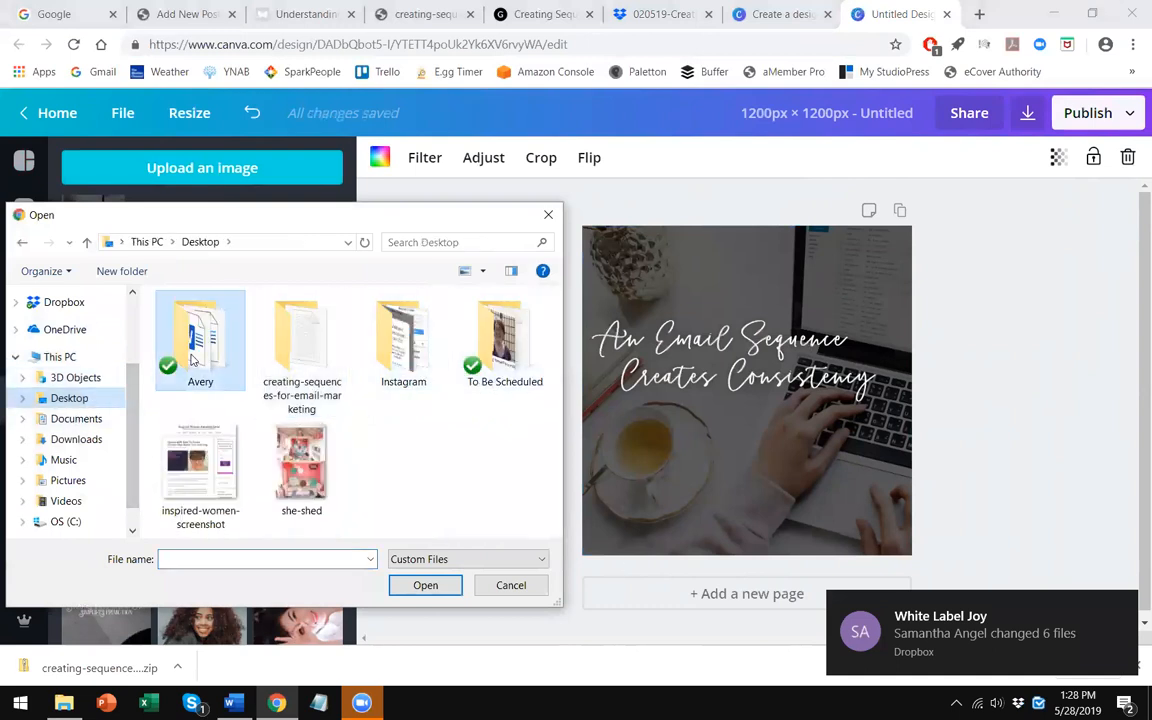
click(207, 420)
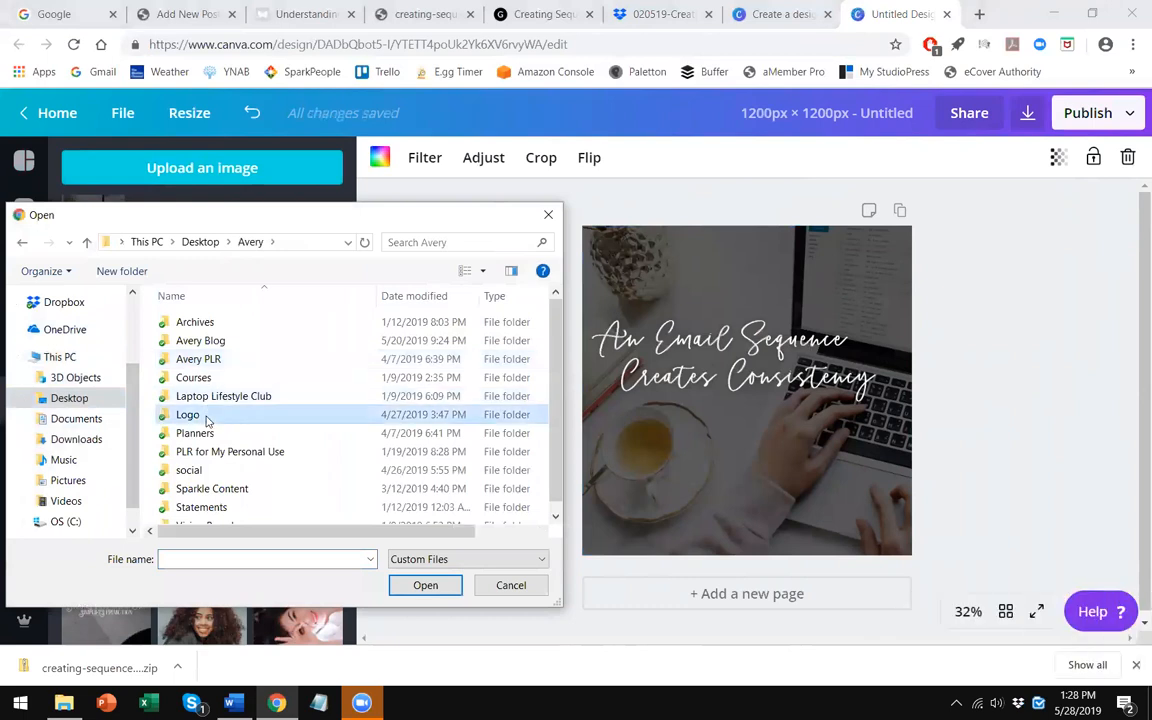
double_click(207, 418)
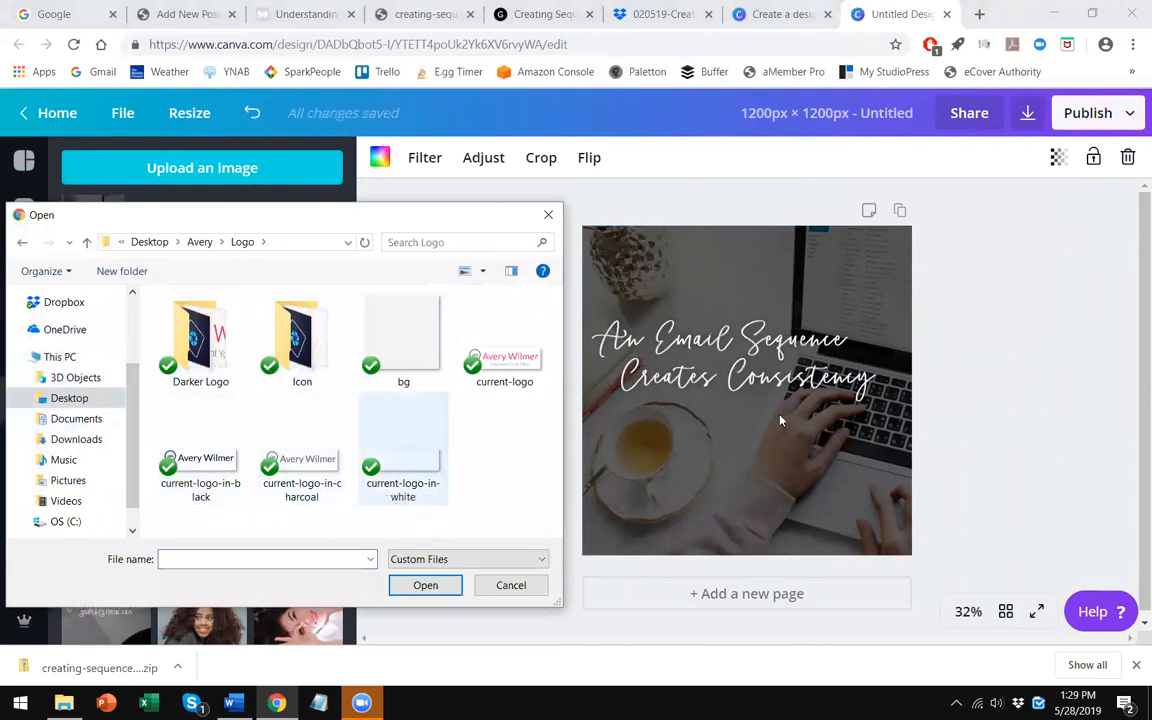
double_click(406, 471)
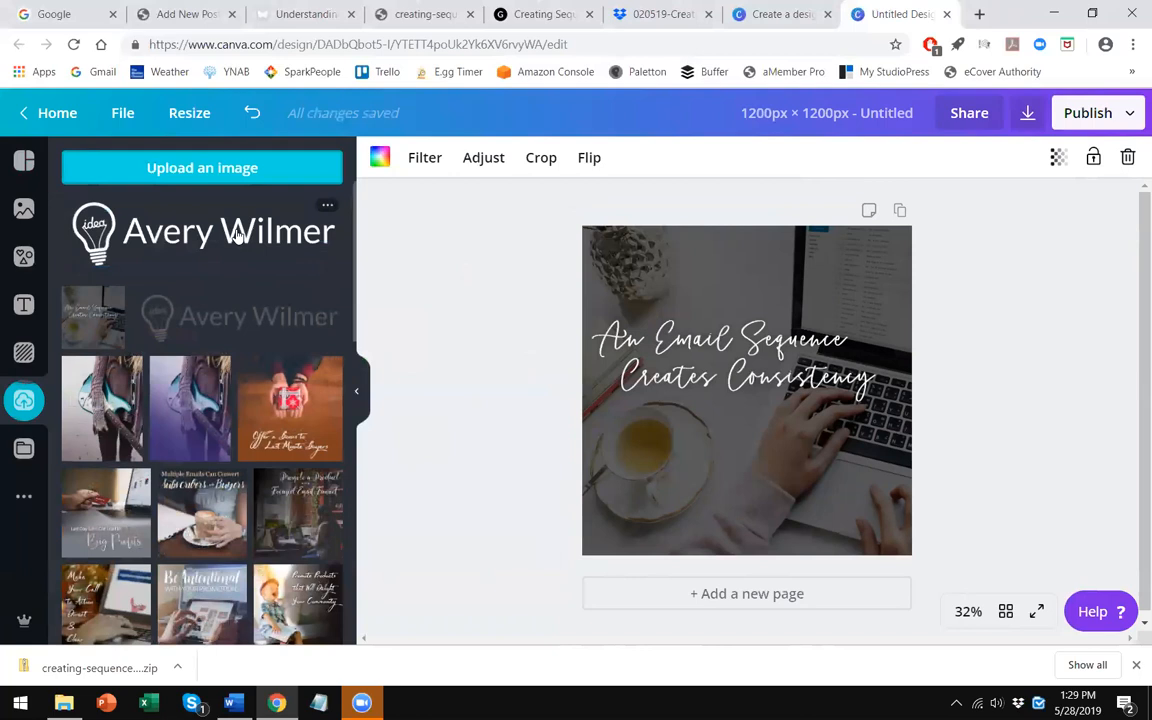
- Place the white Avery Wilmer logo on the canvas, shrink it and center it along the bottom edge
drag(237, 234, 765, 461)
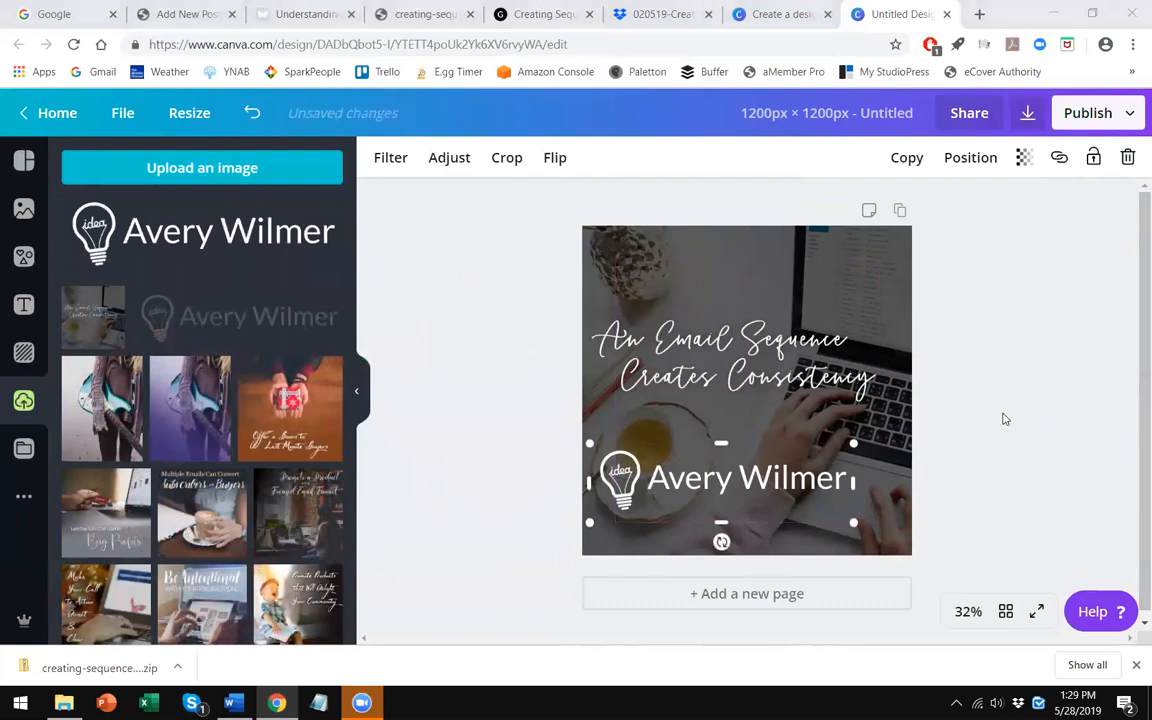
drag(813, 470, 762, 540)
click(546, 497)
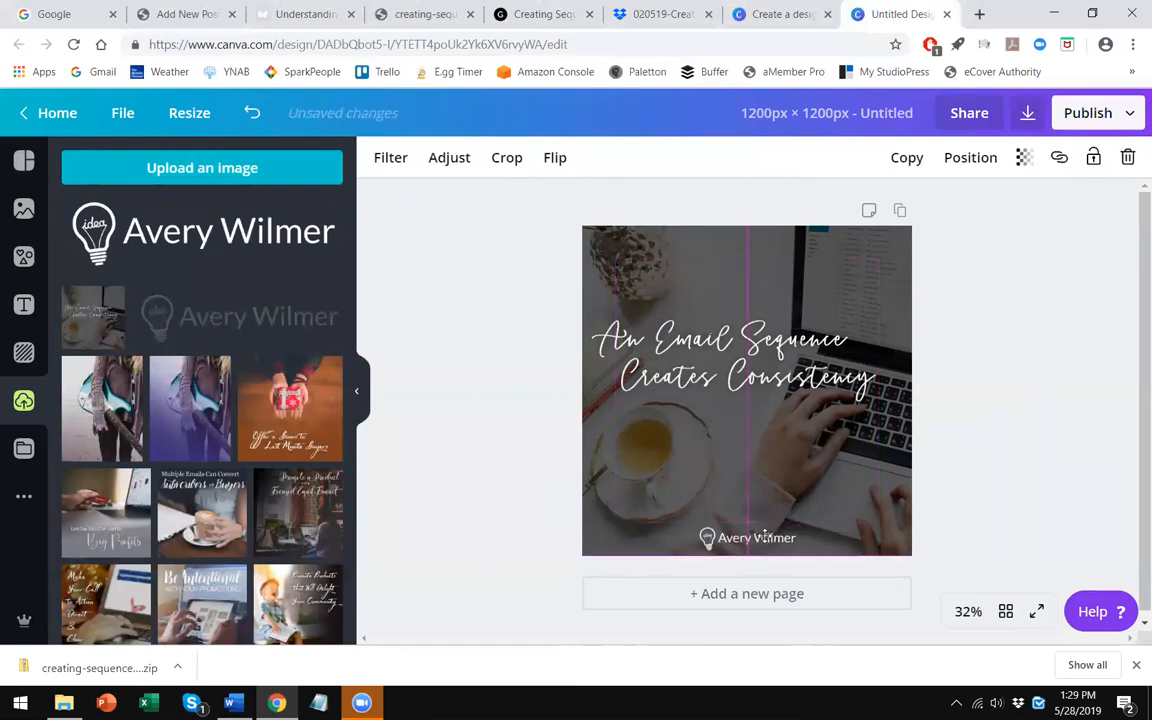
click(915, 275)
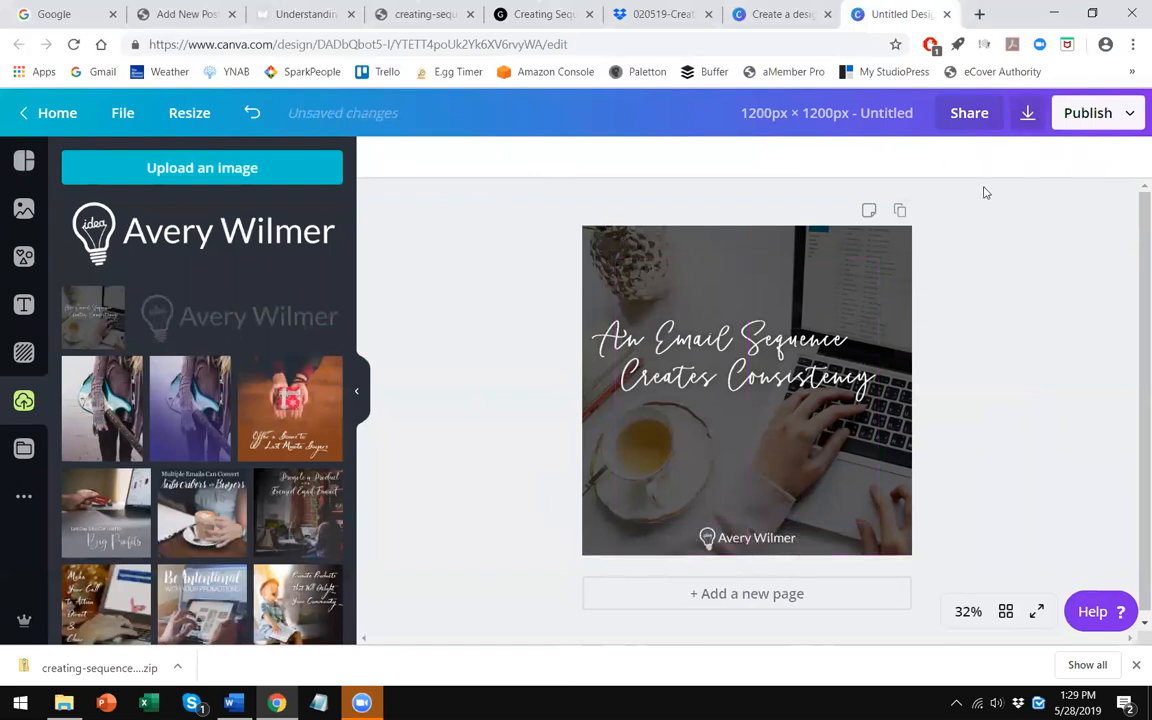
- Download the design as a PNG saved on the Desktop as creating-sequences-image-1, then close the confirmation
click(1026, 113)
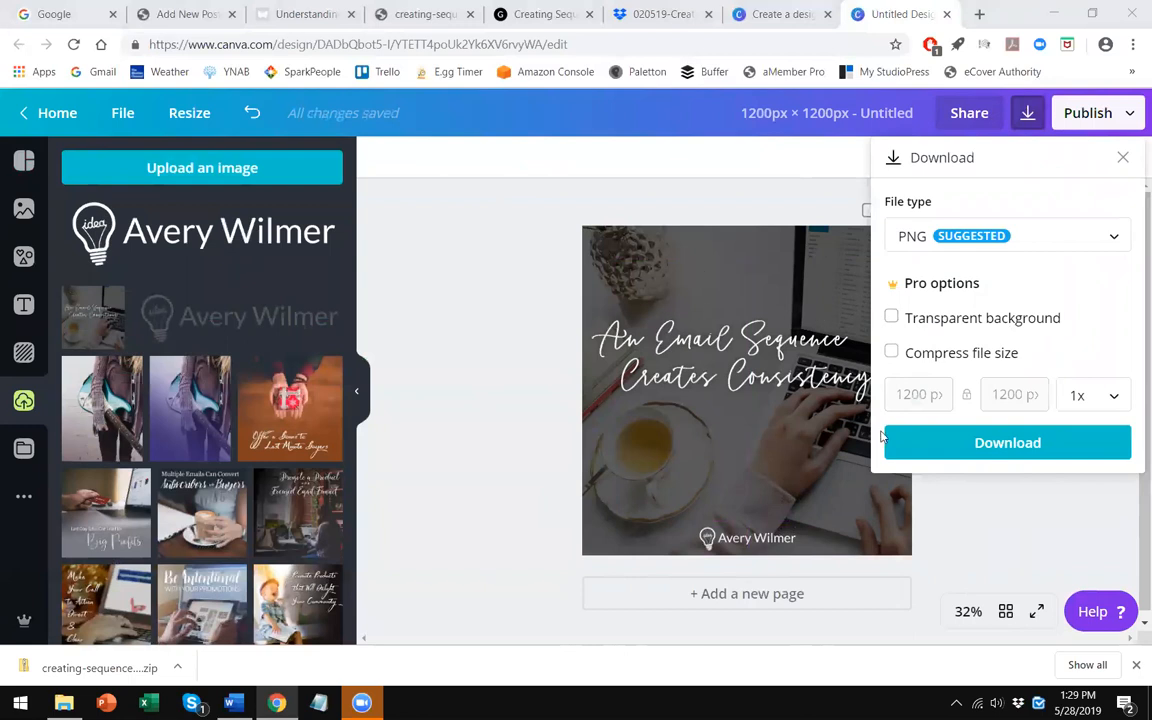
click(1000, 442)
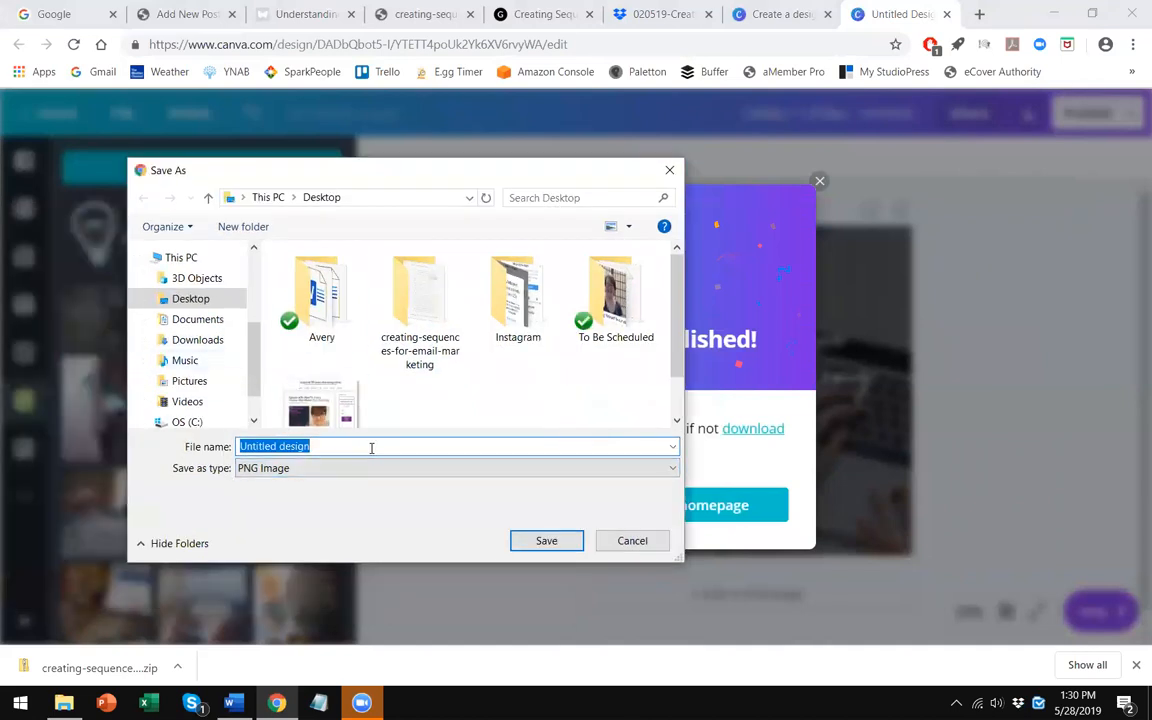
text(creatin)
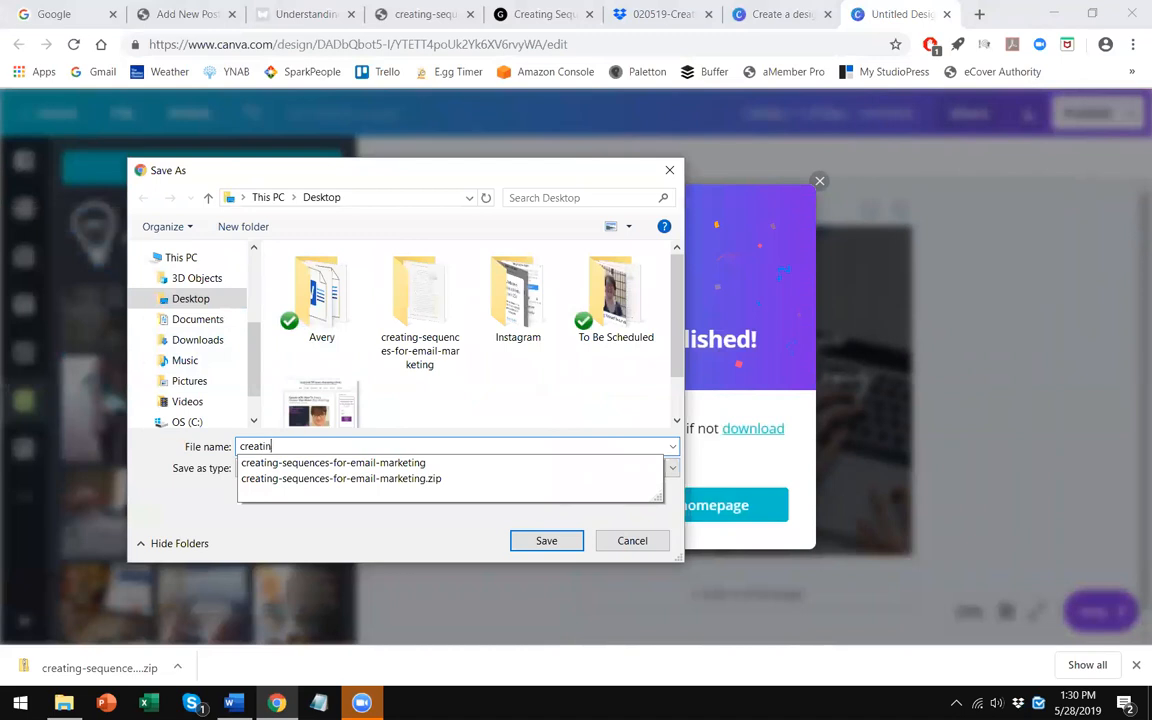
text(g-sequences-image-1)
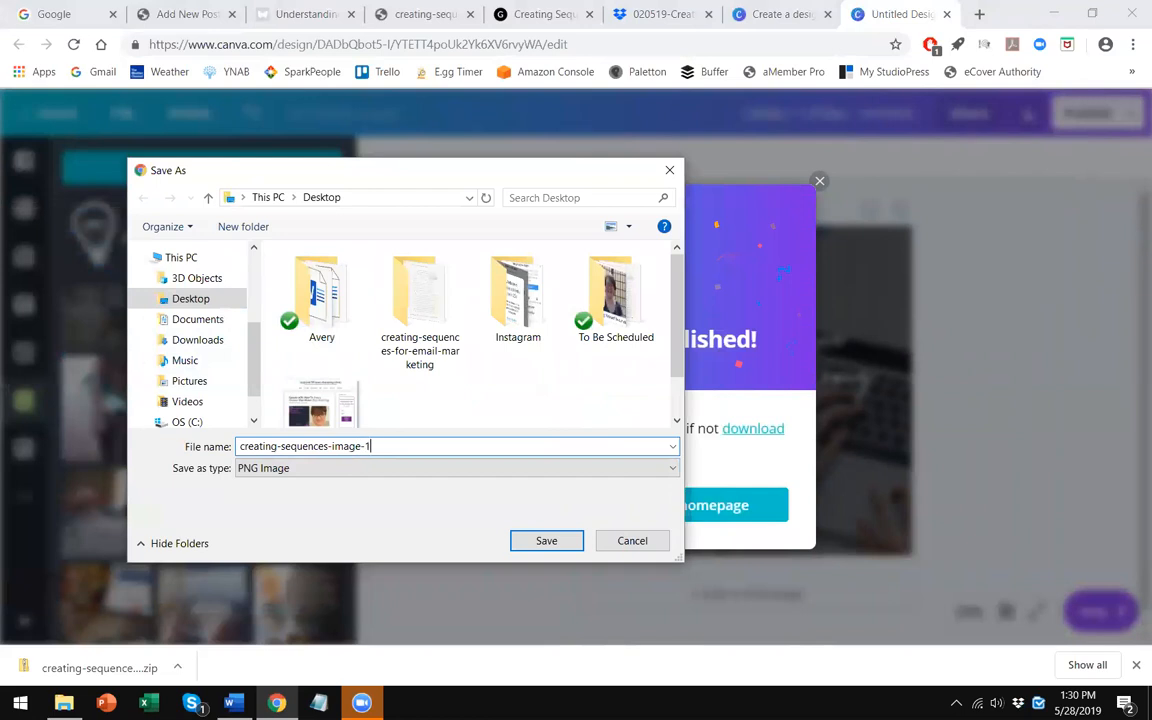
key(Return)
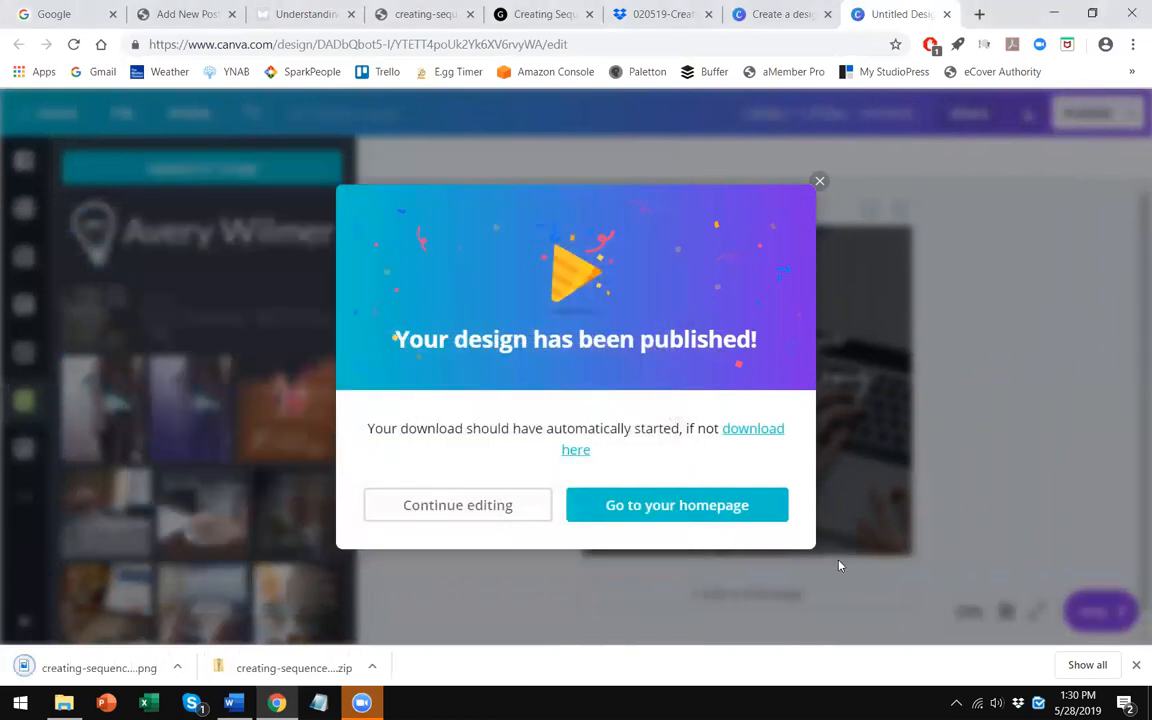
click(819, 181)
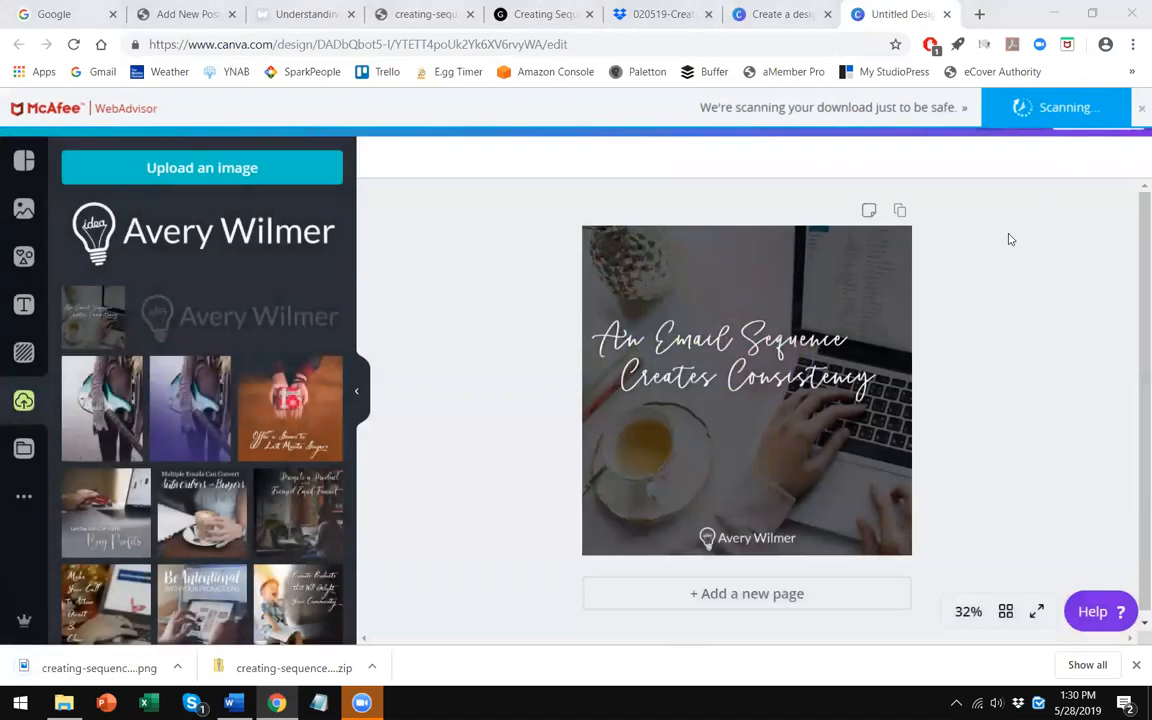
- Upload the second 'Understanding the Power of an Email Sequence' image from Content > Shareable Graphics > social graphics
click(200, 170)
click(321, 197)
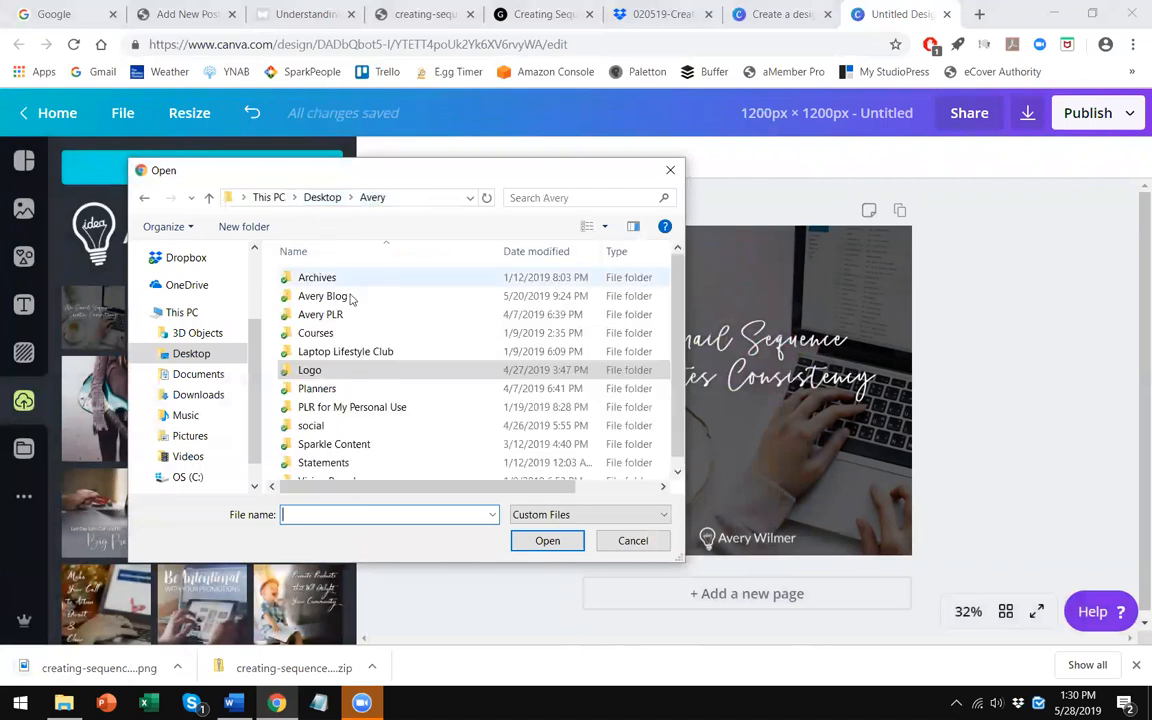
click(320, 197)
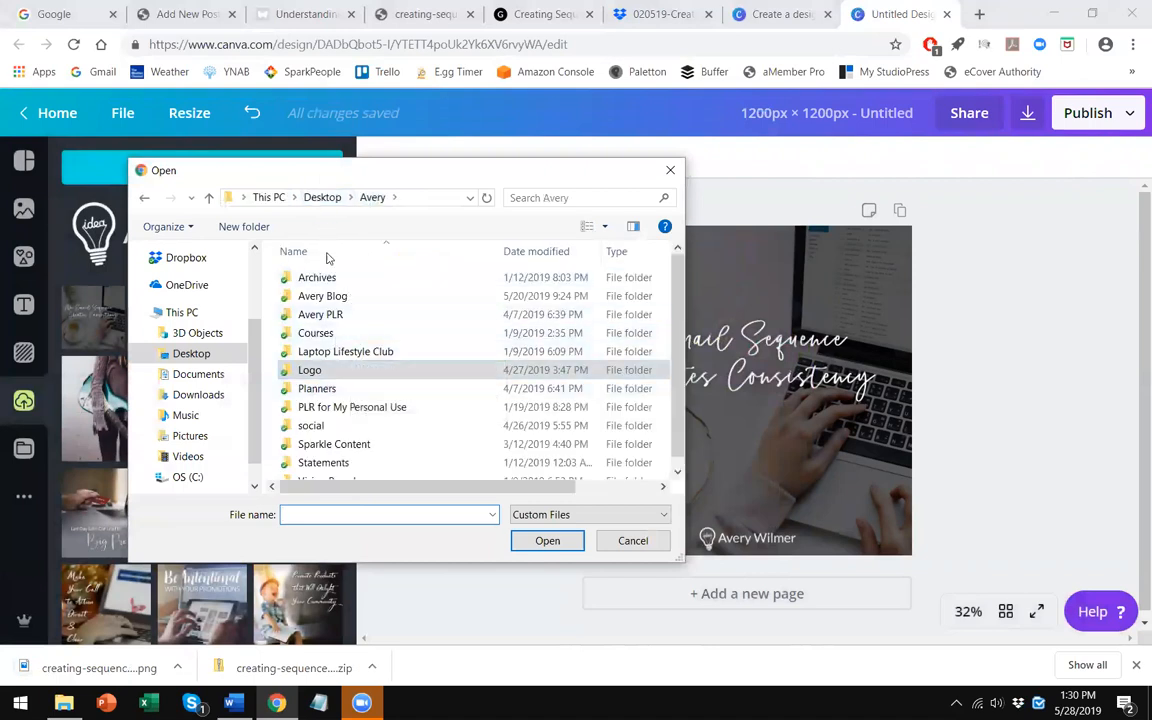
double_click(408, 324)
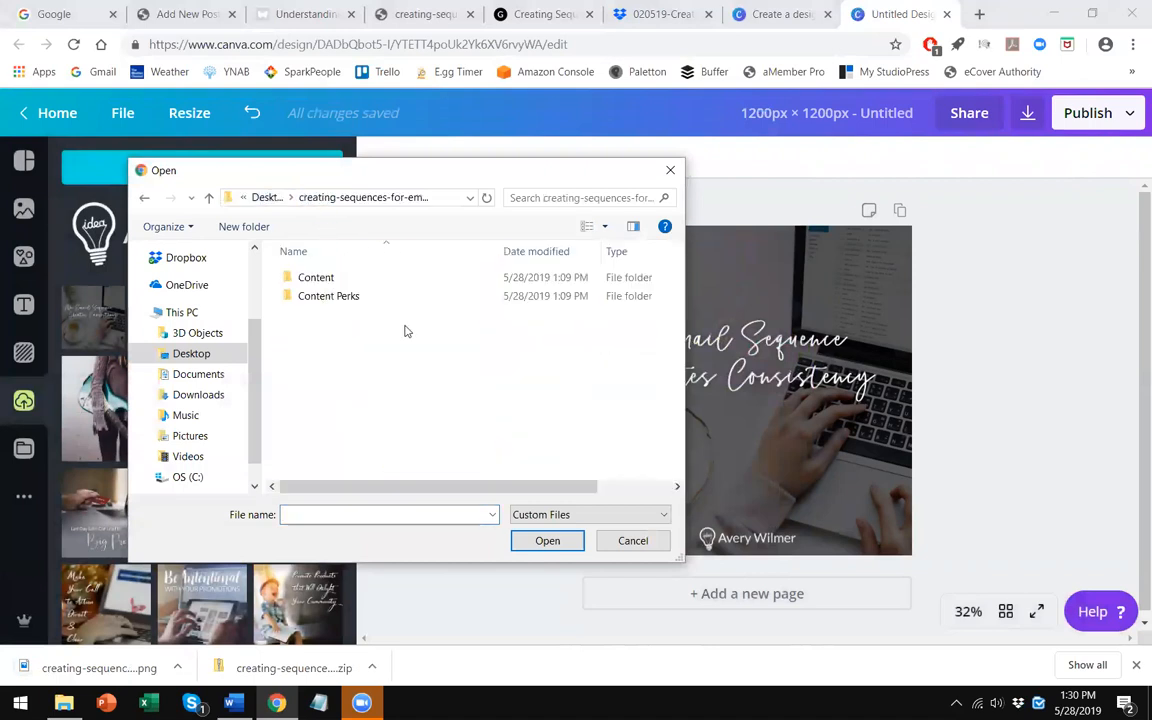
double_click(315, 277)
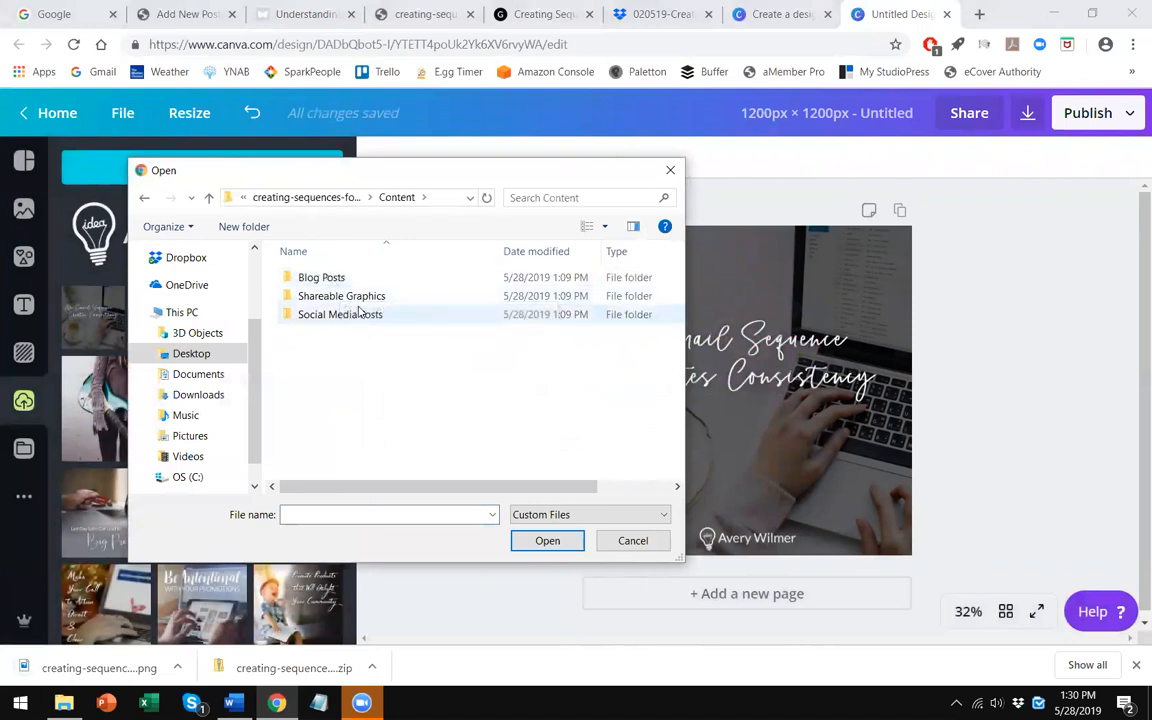
click(378, 298)
double_click(378, 298)
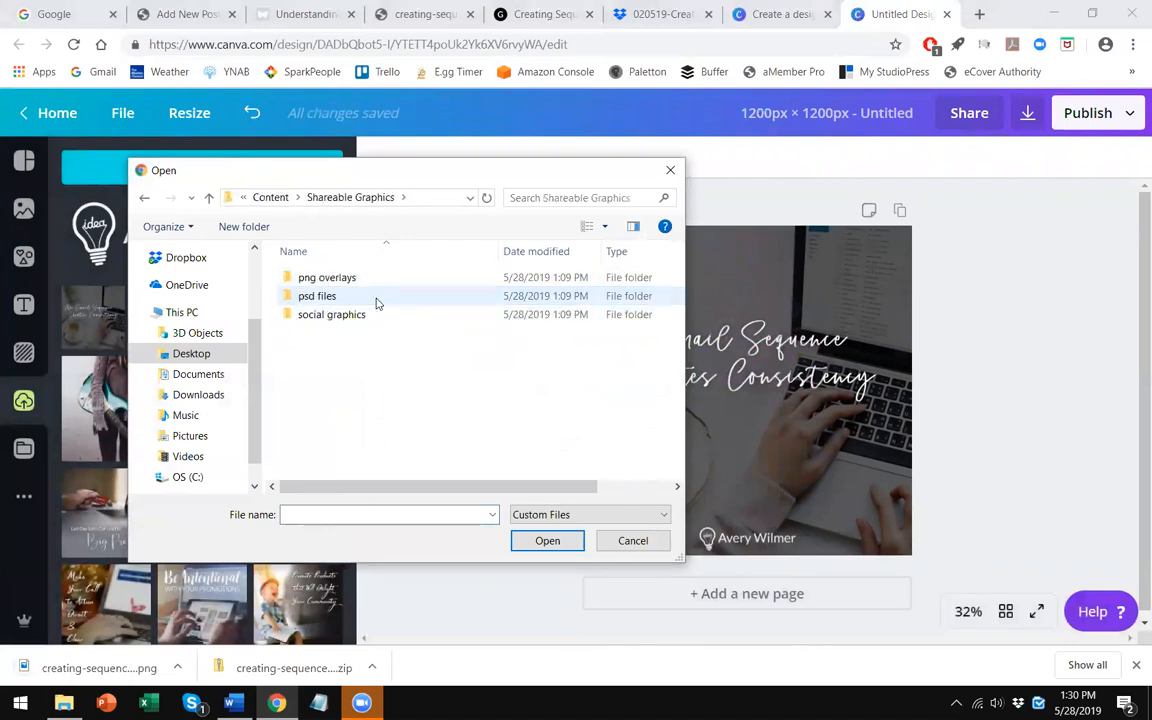
double_click(380, 317)
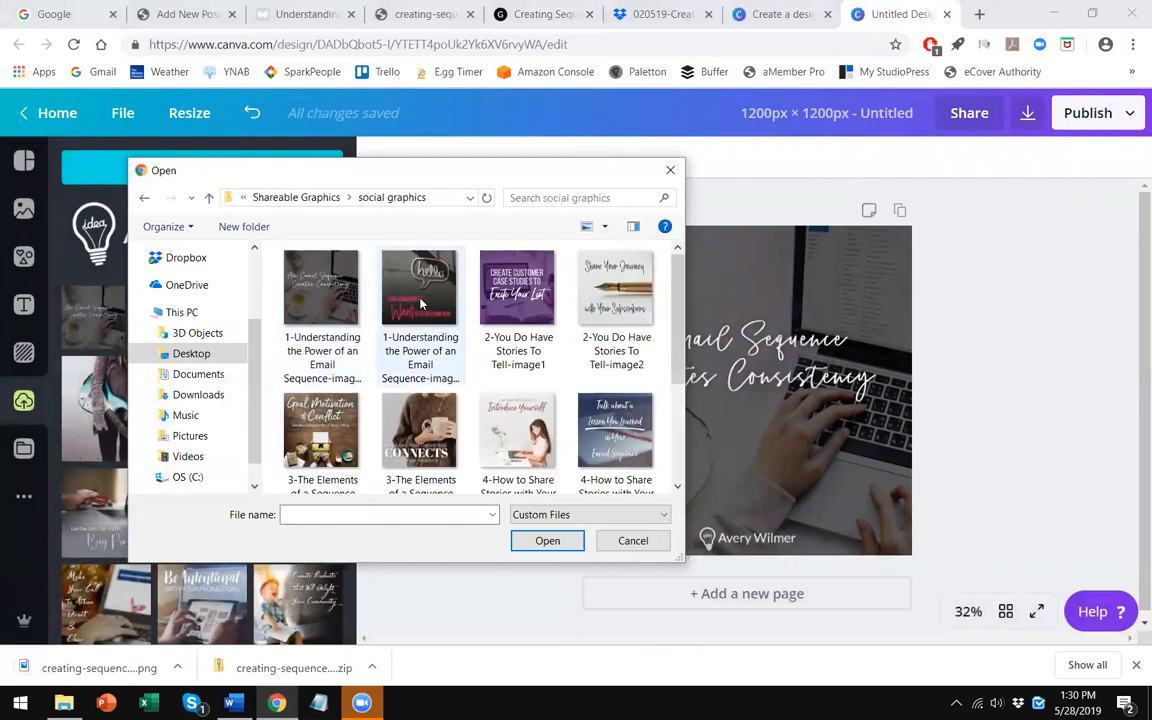
double_click(422, 318)
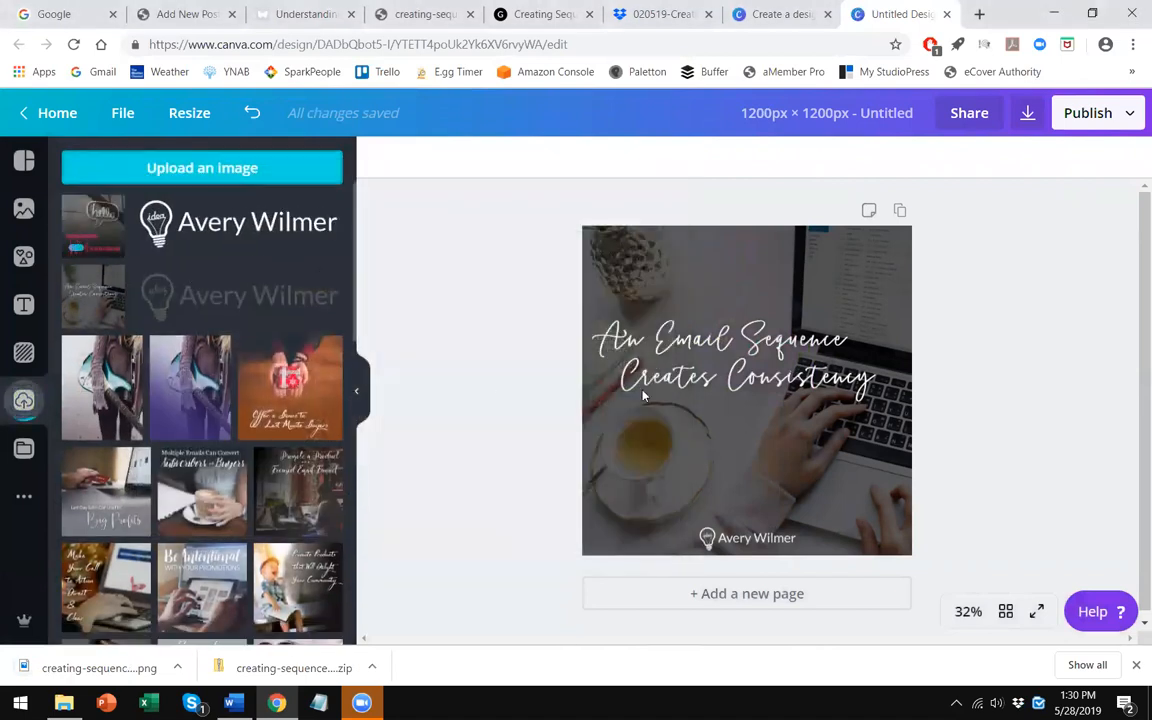
- Replace the canvas background with the newly uploaded 'hello' graphic
click(694, 298)
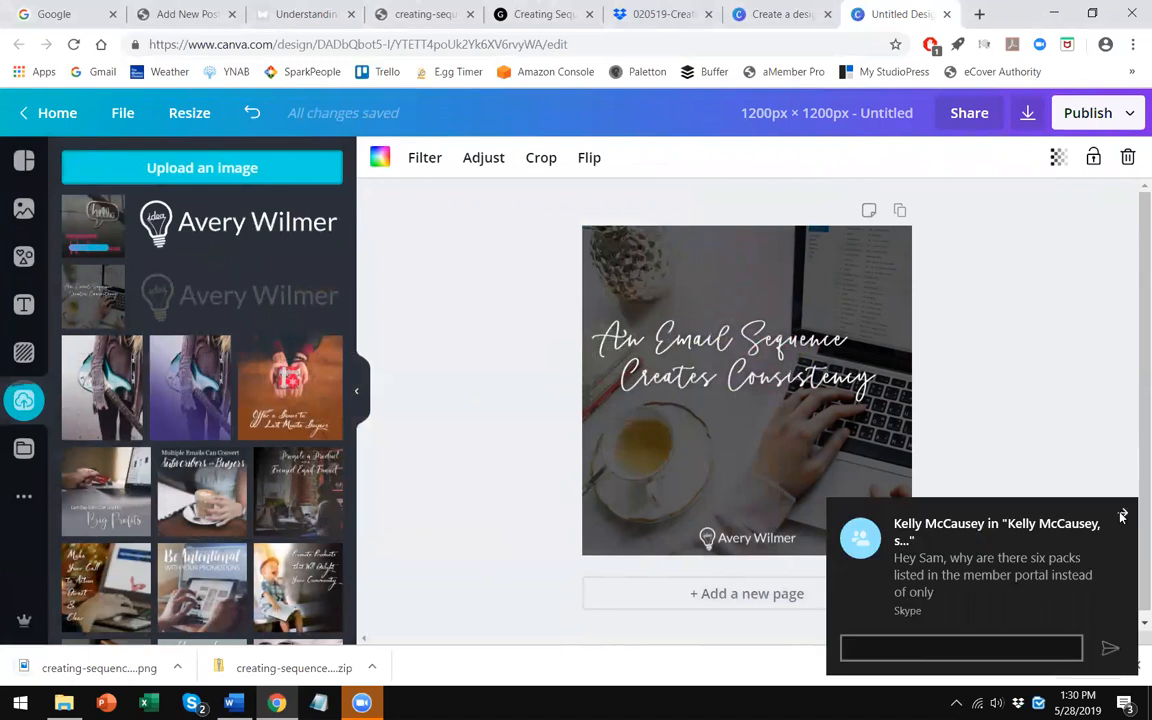
click(1121, 512)
drag(105, 235, 601, 291)
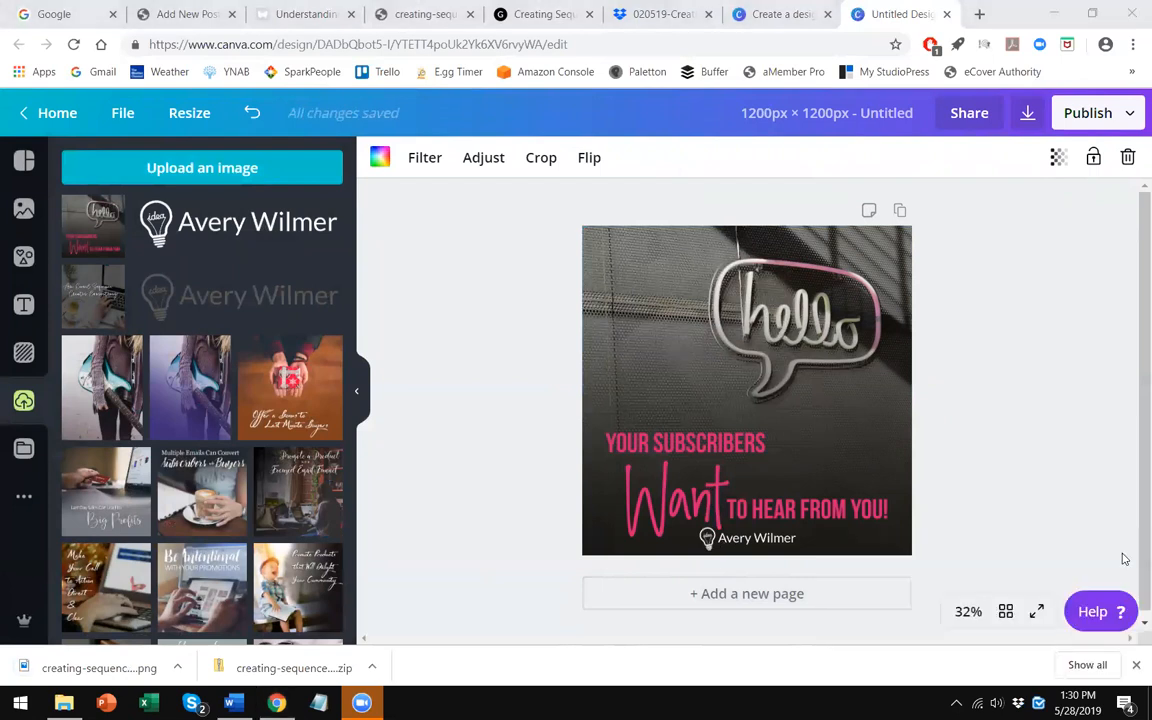
- Move the small logo to the top-right corner of the canvas, undoing the last adjustment
drag(753, 540, 656, 248)
drag(602, 236, 601, 233)
click(489, 271)
click(663, 245)
mouse_move(666, 251)
mouse_down()
mouse_move(677, 261)
mouse_move(662, 251)
mouse_move(673, 252)
mouse_up()
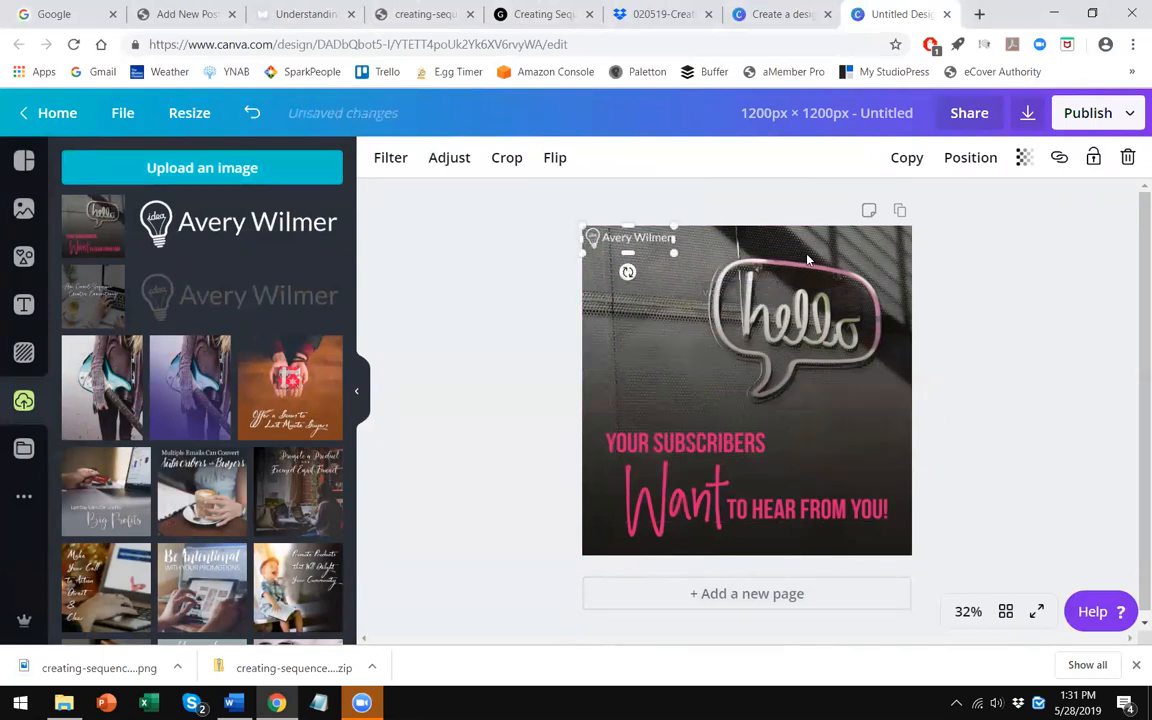
click(609, 259)
drag(622, 243, 844, 252)
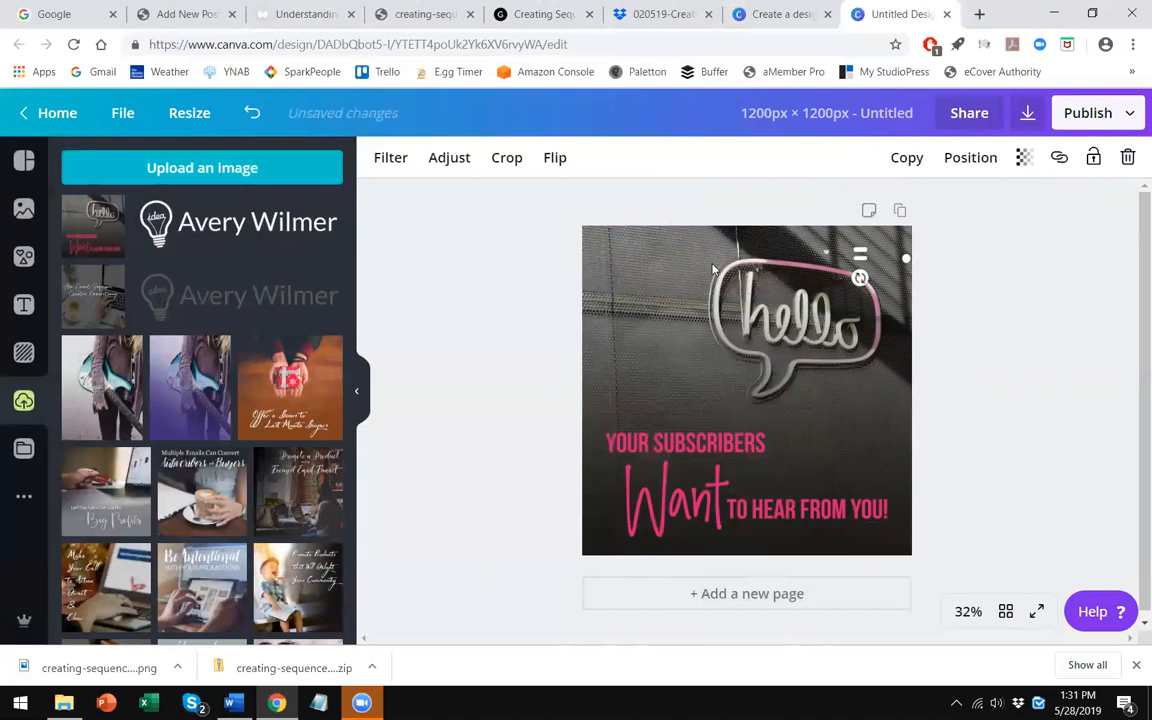
click(251, 113)
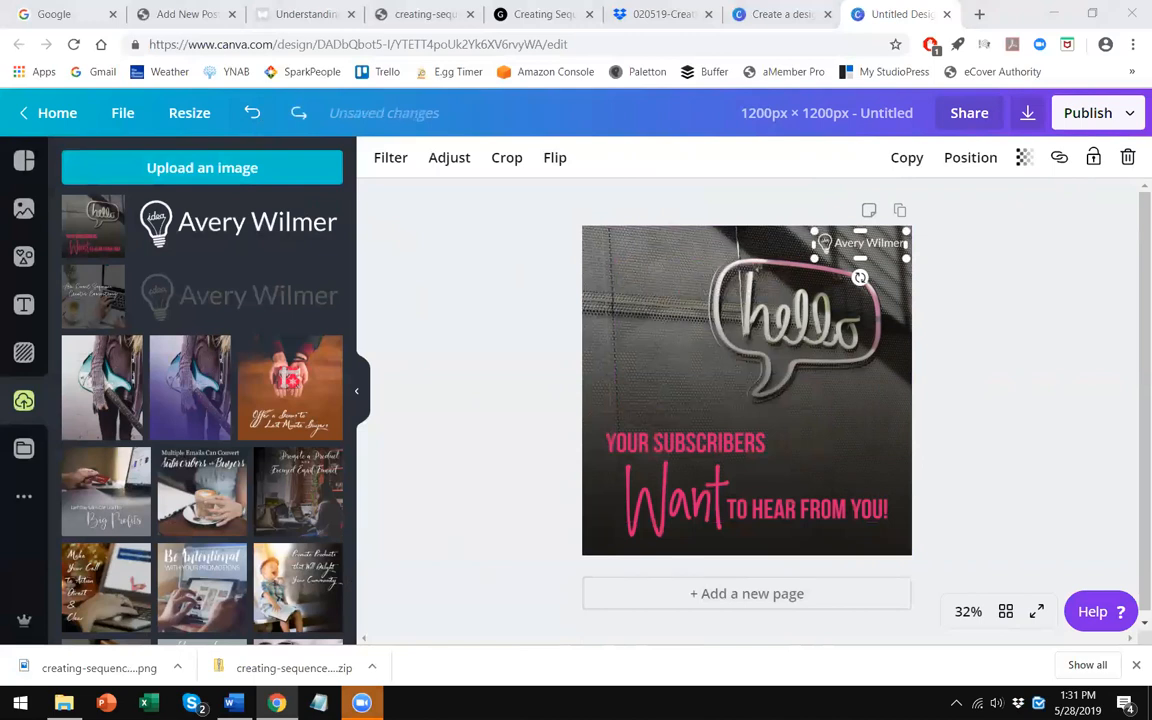
- Download the updated design as a PNG
click(1136, 665)
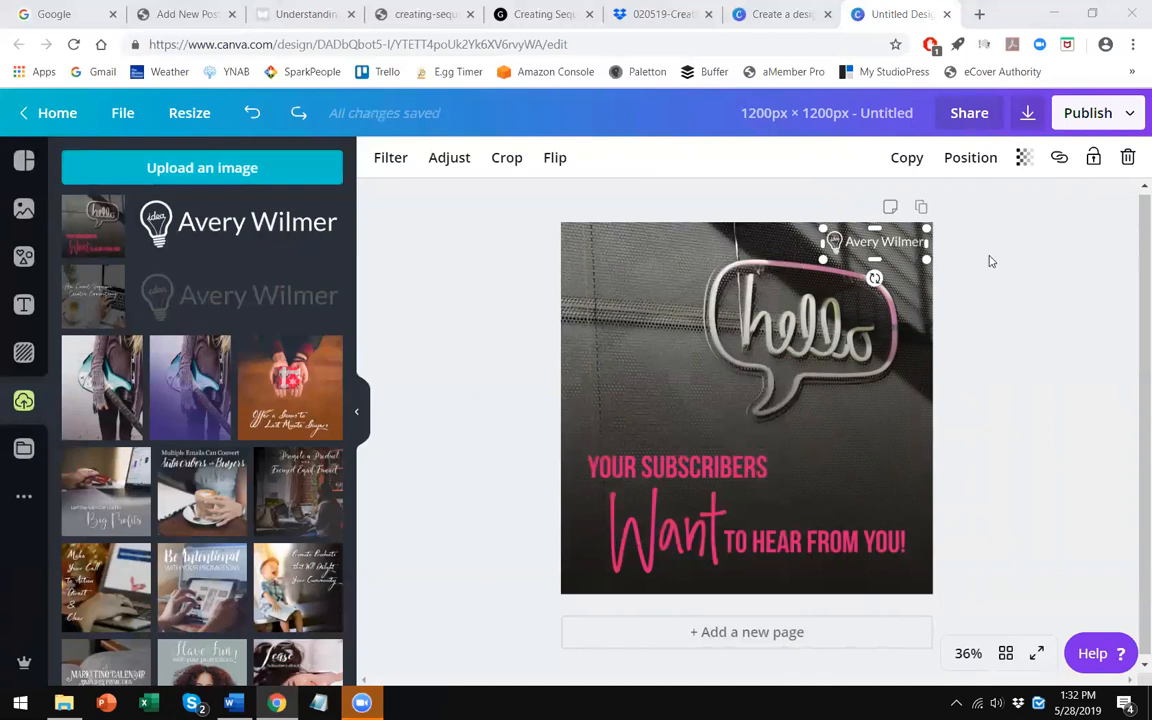
click(1026, 117)
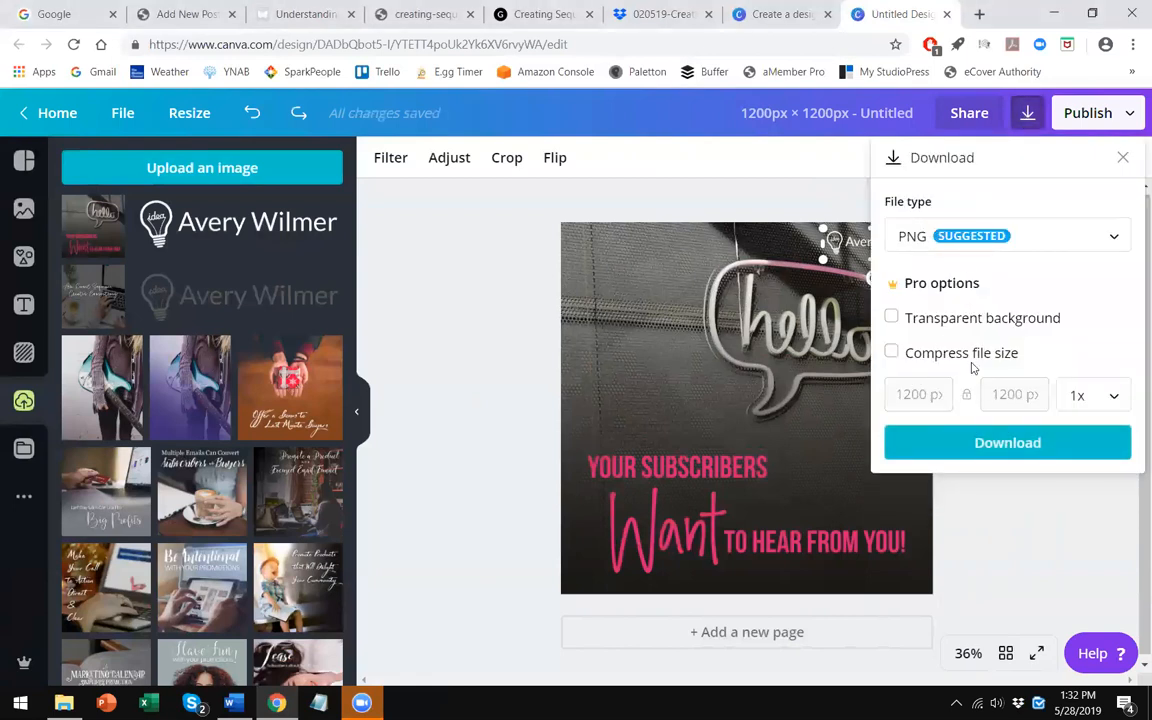
click(895, 443)
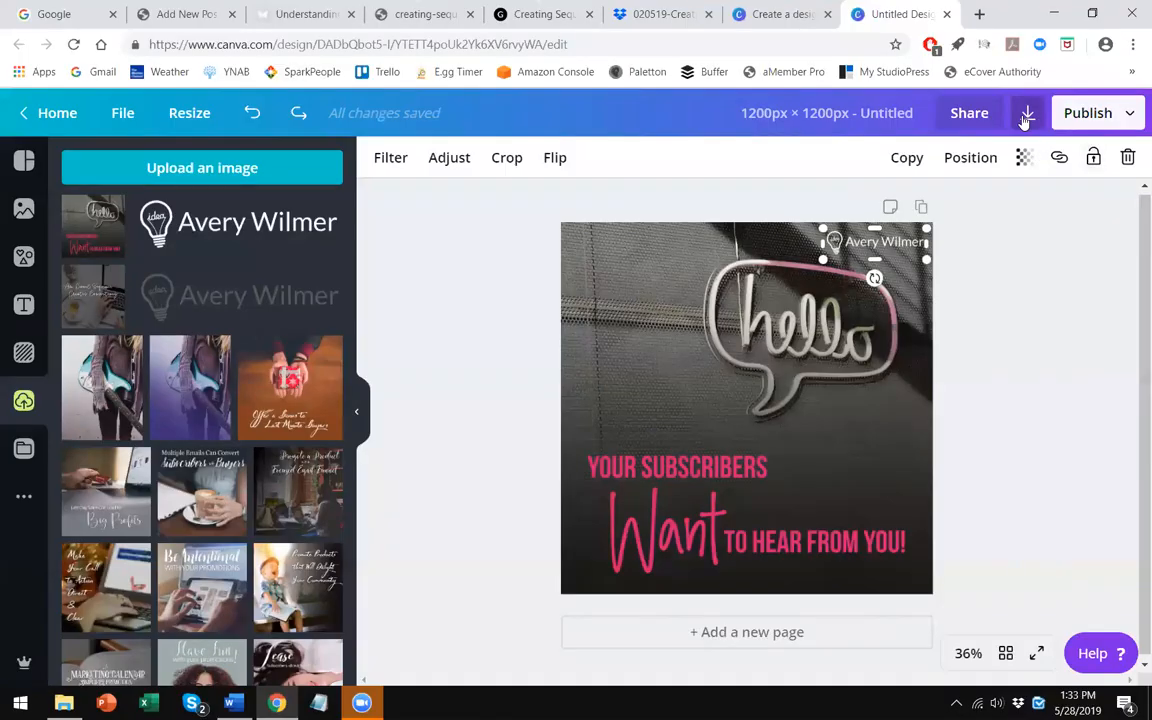
click(1027, 113)
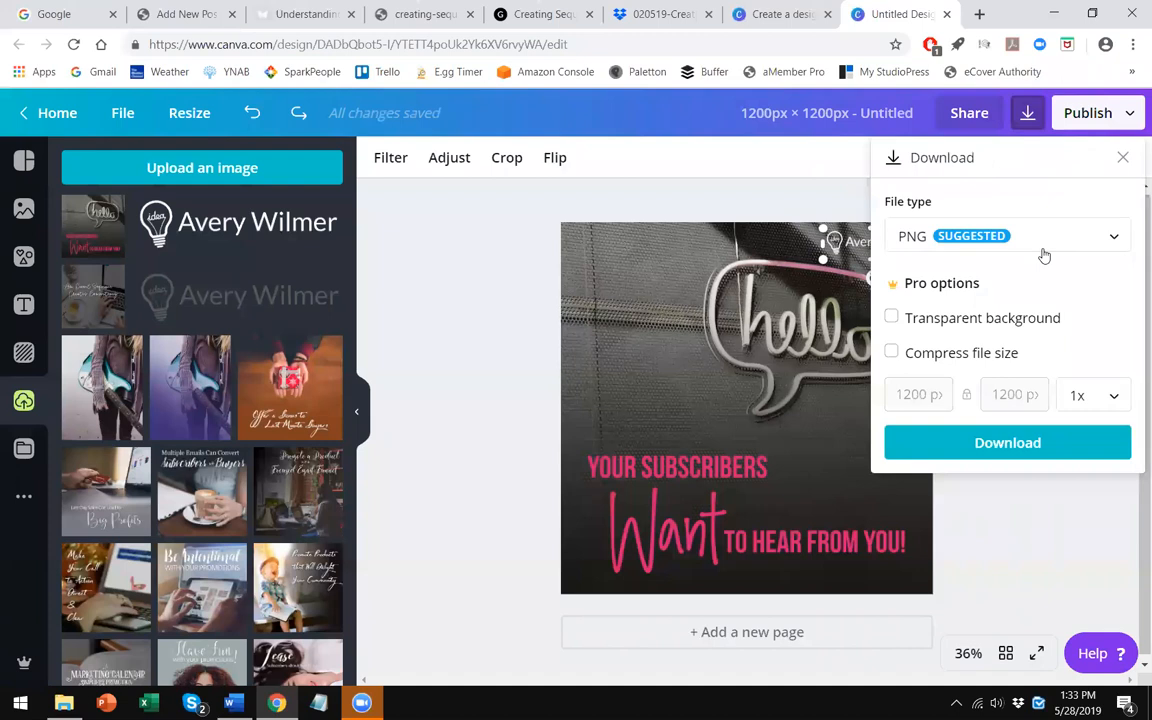
click(1000, 446)
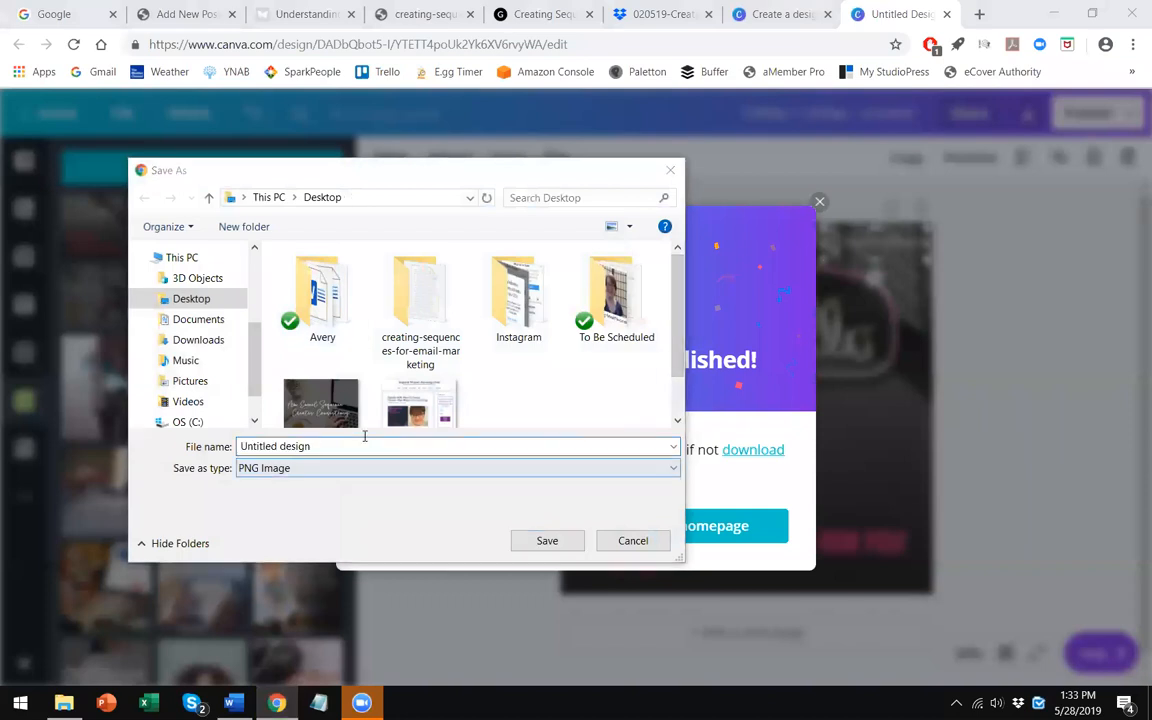
- Save the downloaded design to the Desktop as creating-sequences-image-1.png and close the published dialog and download bar
scroll(480, 400, down, 1)
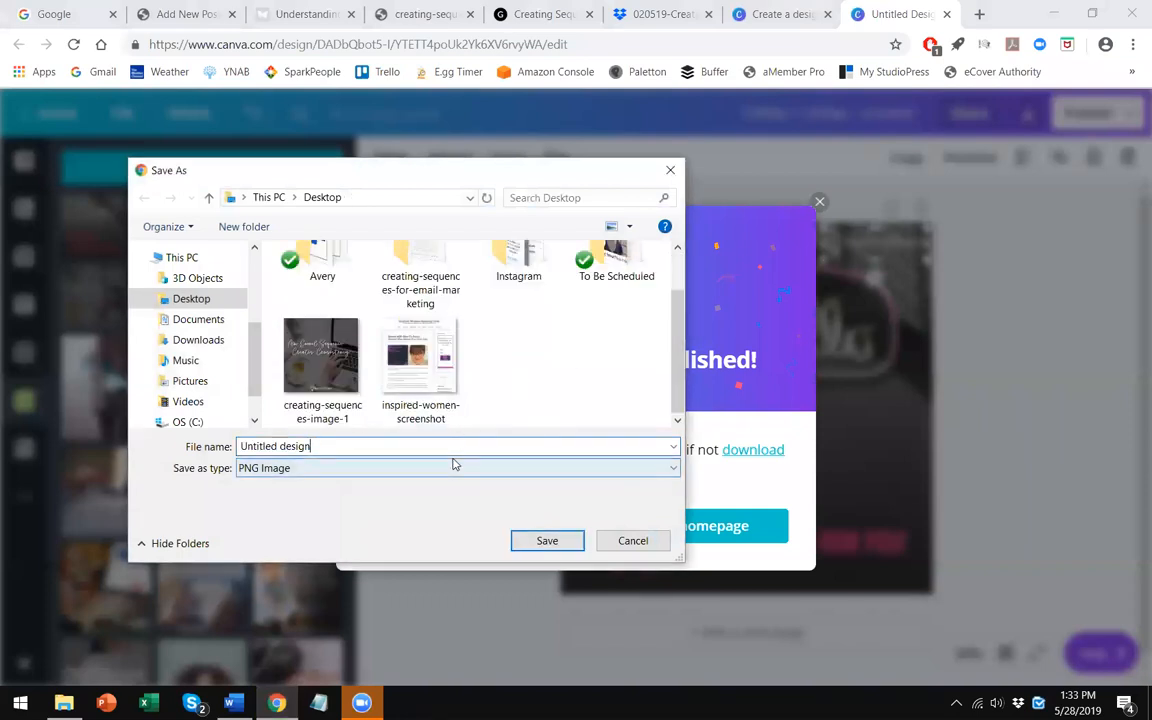
key(BackSpace)
key(BackSpace)
key(BackSpace)
key(BackSpace)
key(BackSpace)
key(BackSpace)
key(BackSpace)
key(BackSpace)
key(BackSpace)
key(BackSpace)
key(BackSpace)
key(BackSpace)
key(BackSpace)
key(BackSpace)
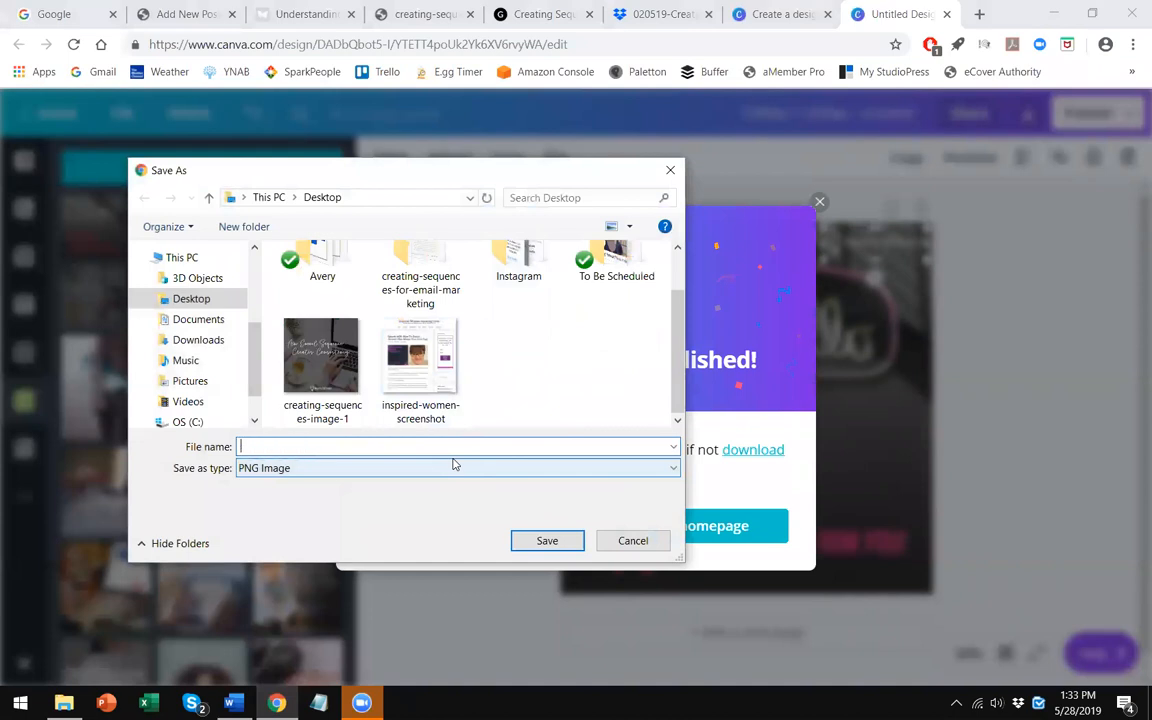
text(creating-)
key(Down)
key(Down)
key(Down)
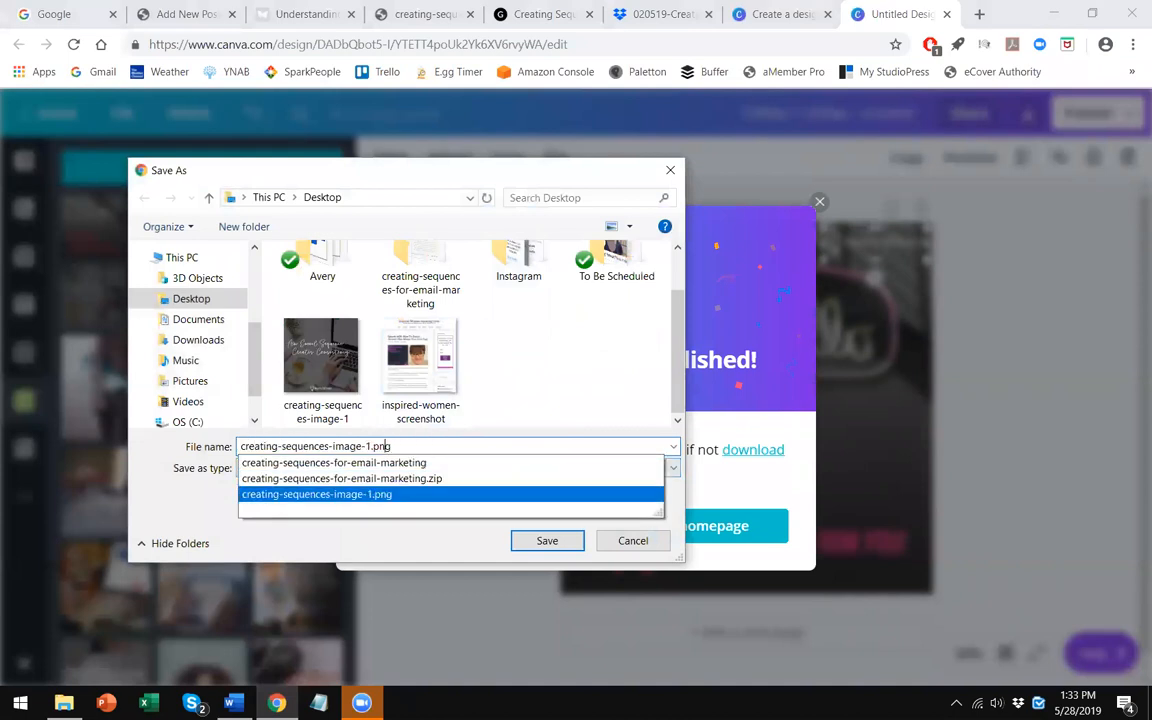
key(Return)
key(Return)
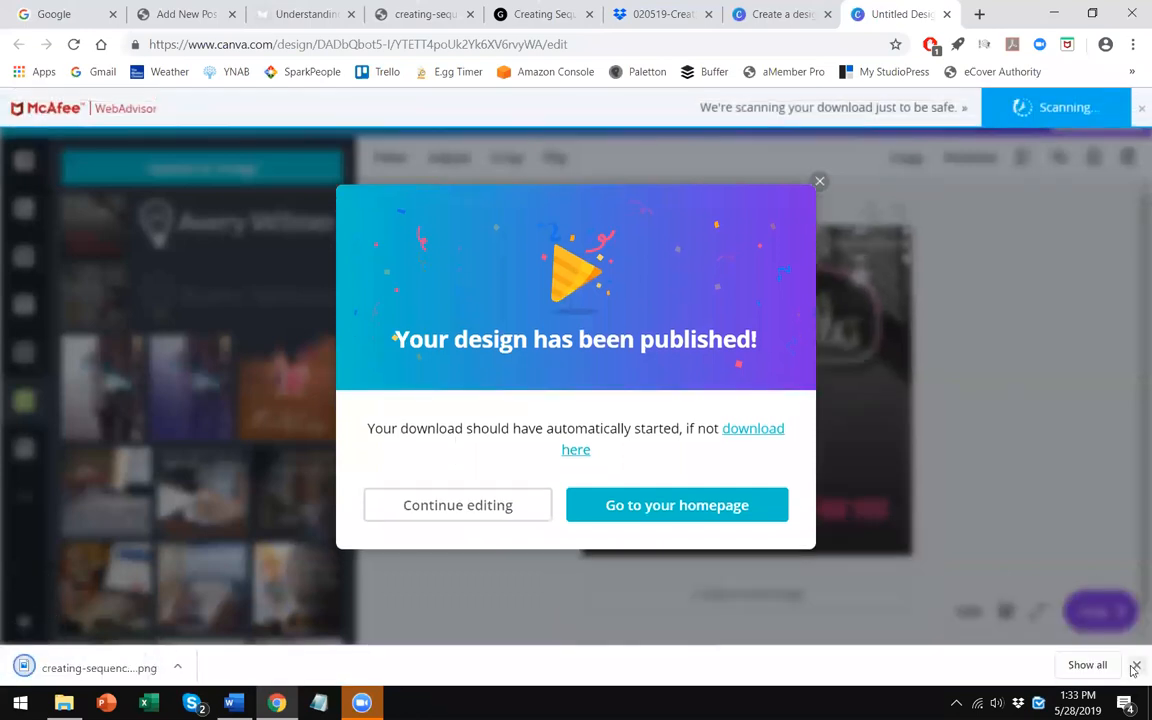
click(819, 184)
click(1136, 665)
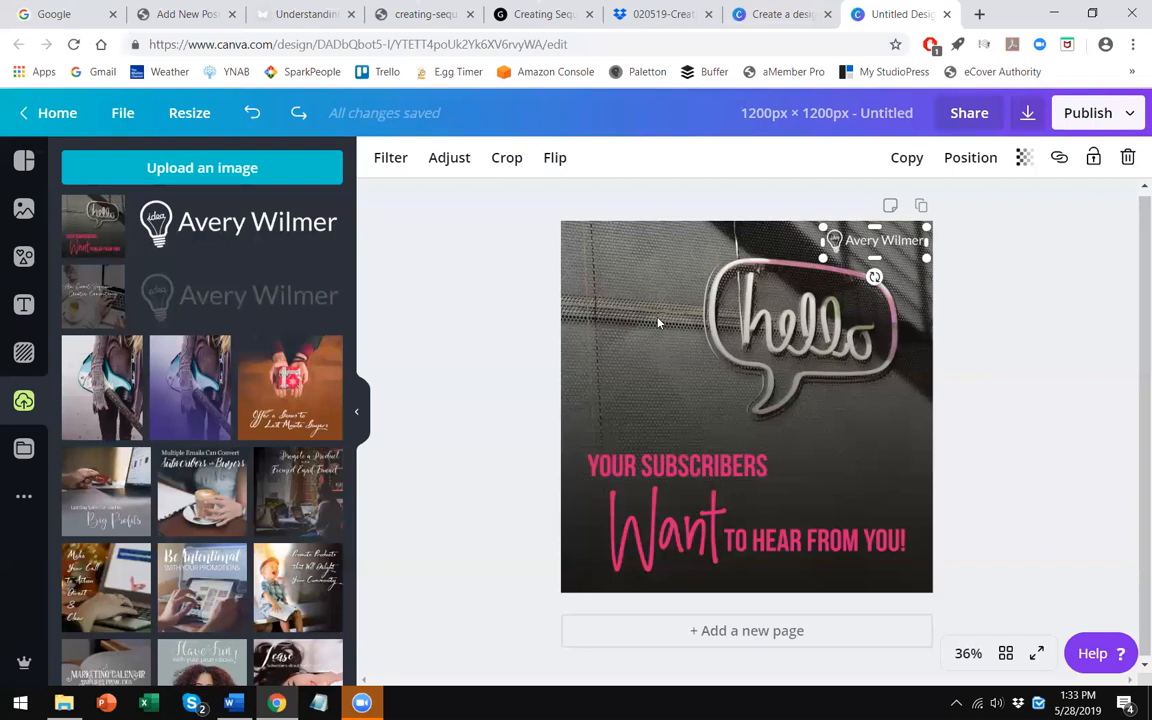
- In the WordPress post editor, add media by uploading creating-sequences-image-1 from the Desktop
click(165, 12)
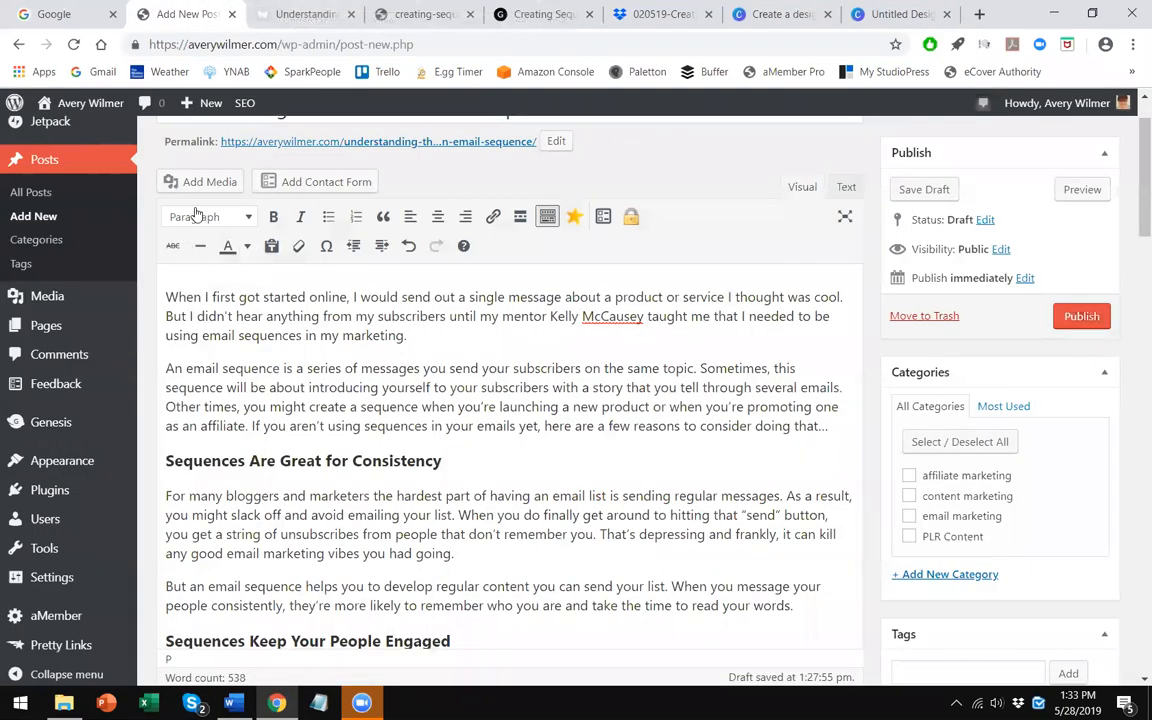
scroll(212, 290, up, 2)
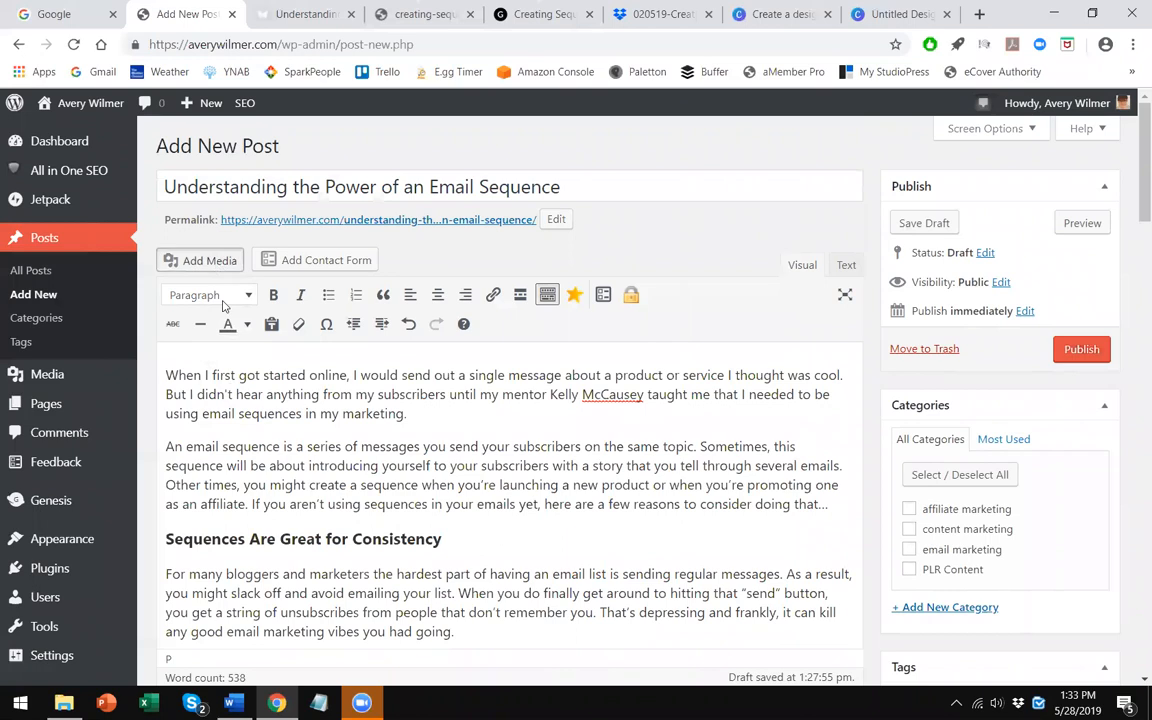
click(205, 260)
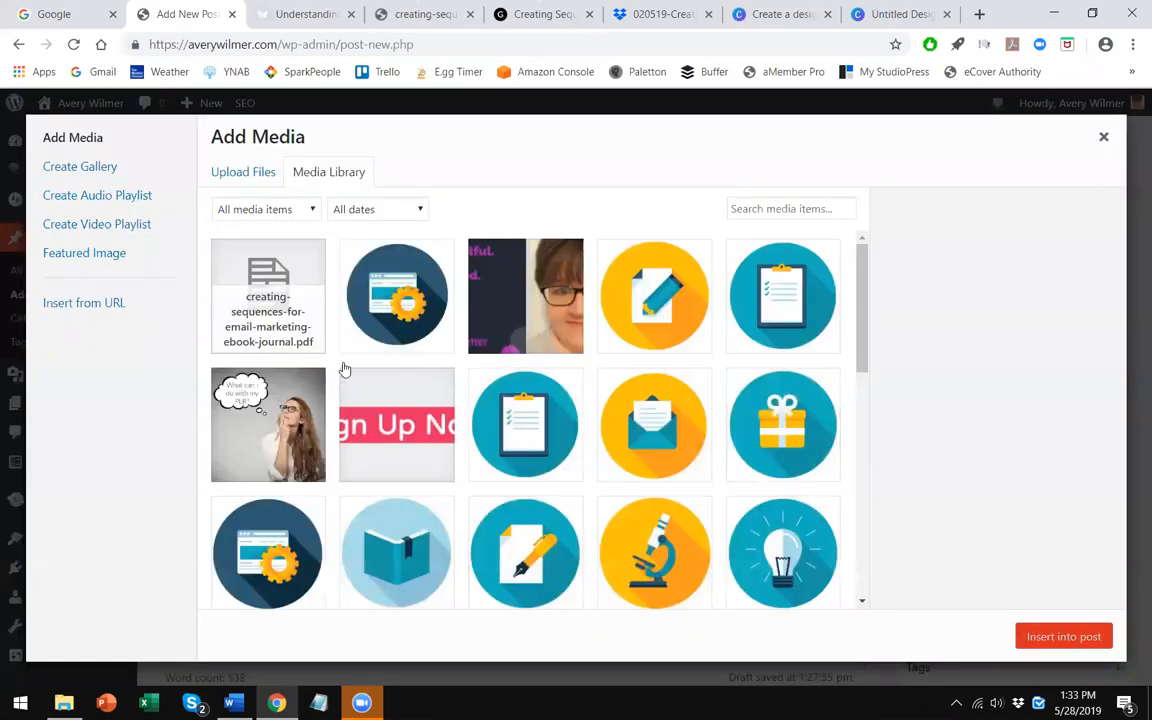
click(262, 174)
click(648, 406)
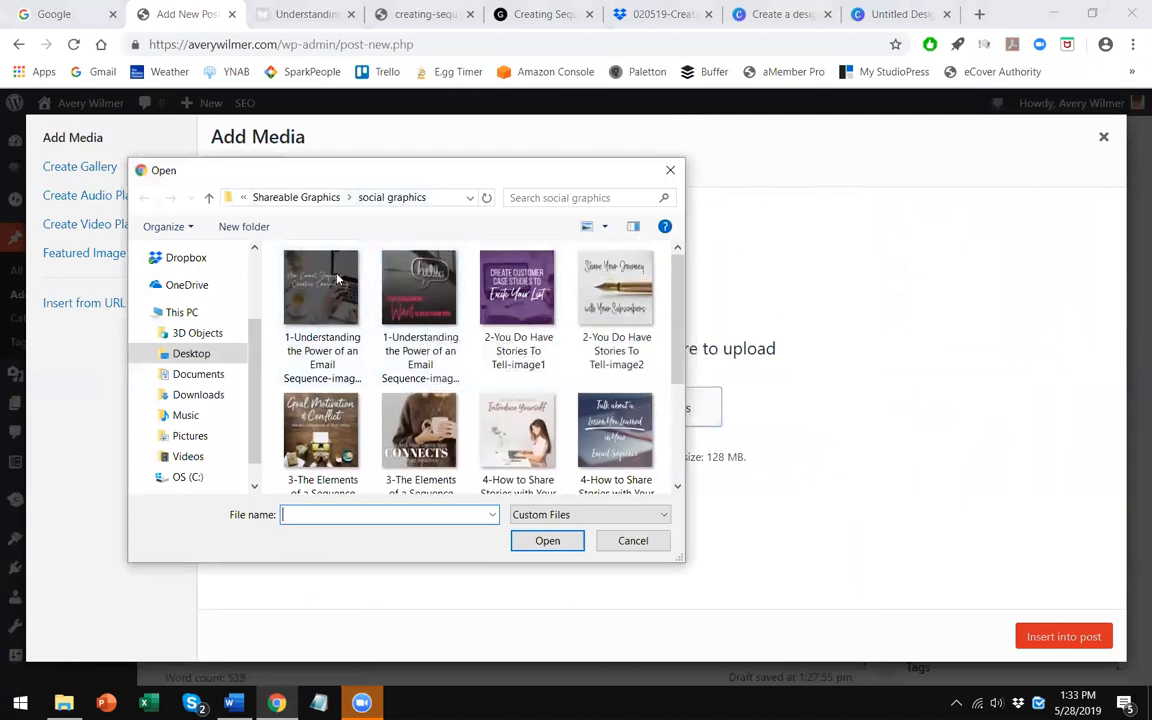
click(211, 358)
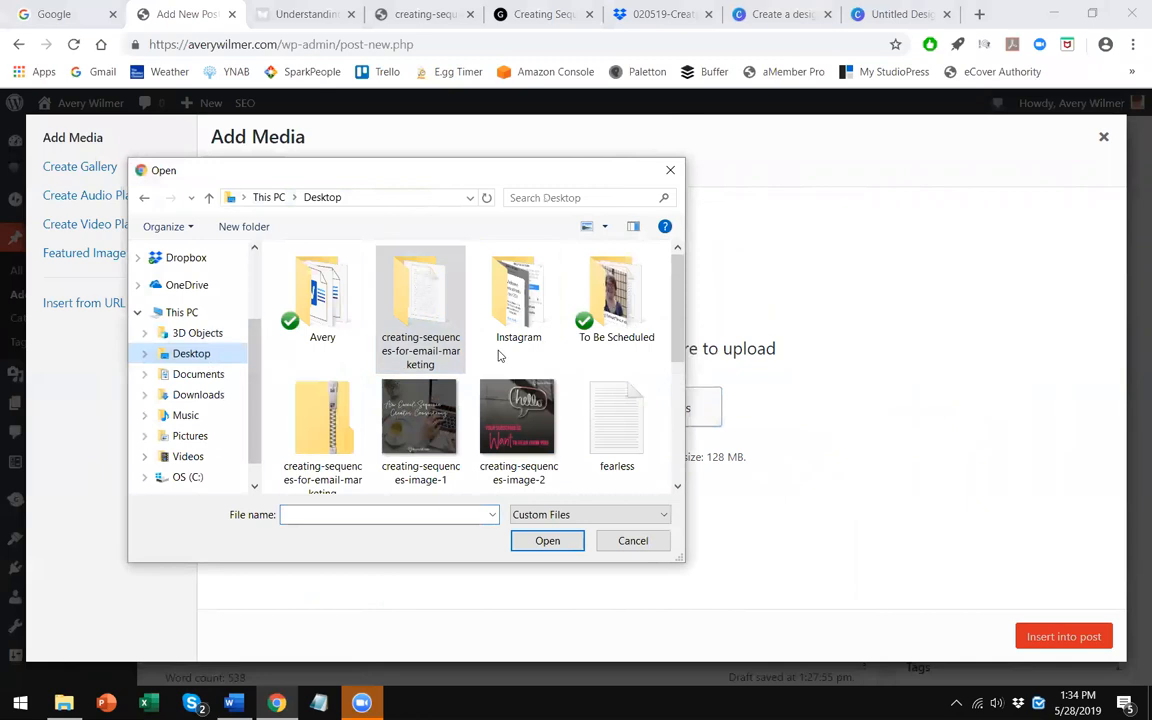
double_click(410, 400)
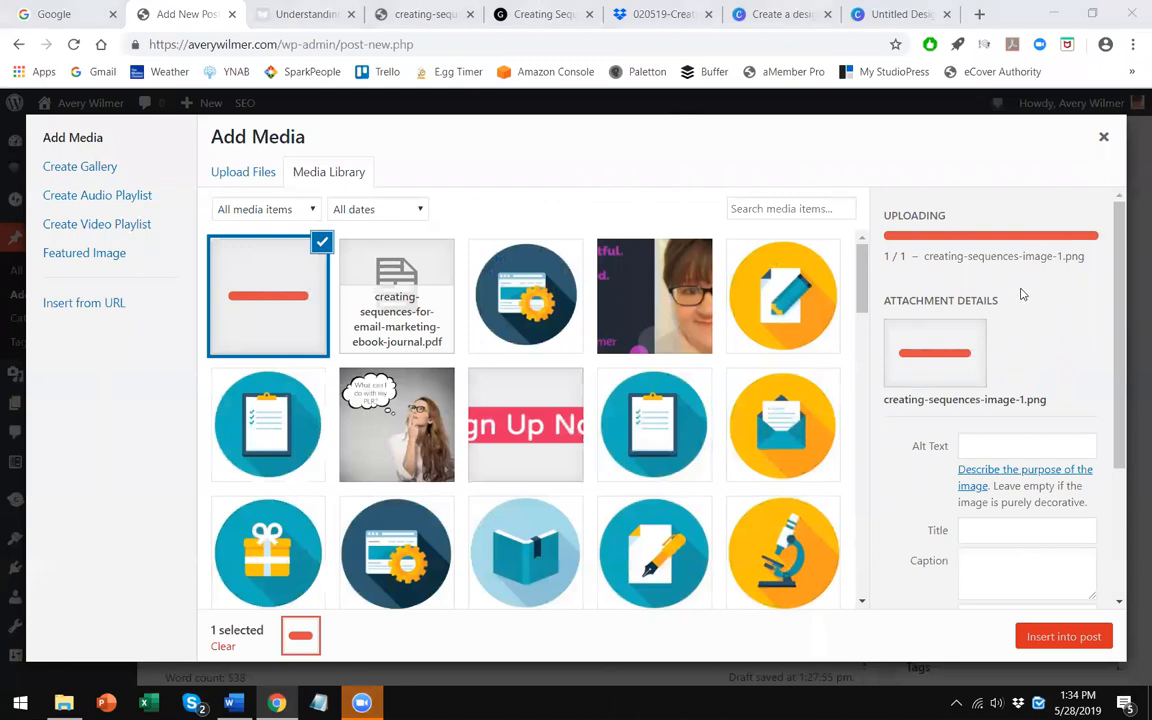
- Set the image alignment to Center and size to Full Size – 1200 × 1200, then insert it into the post
scroll(985, 314, down, 3)
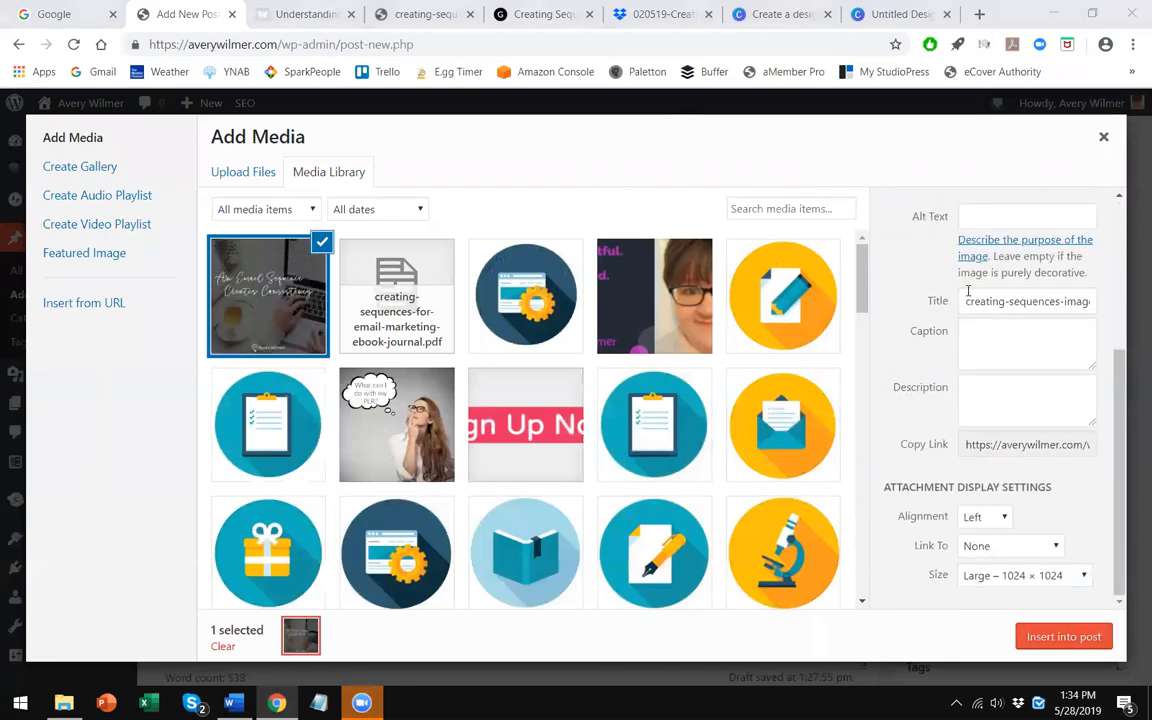
scroll(940, 312, up, 1)
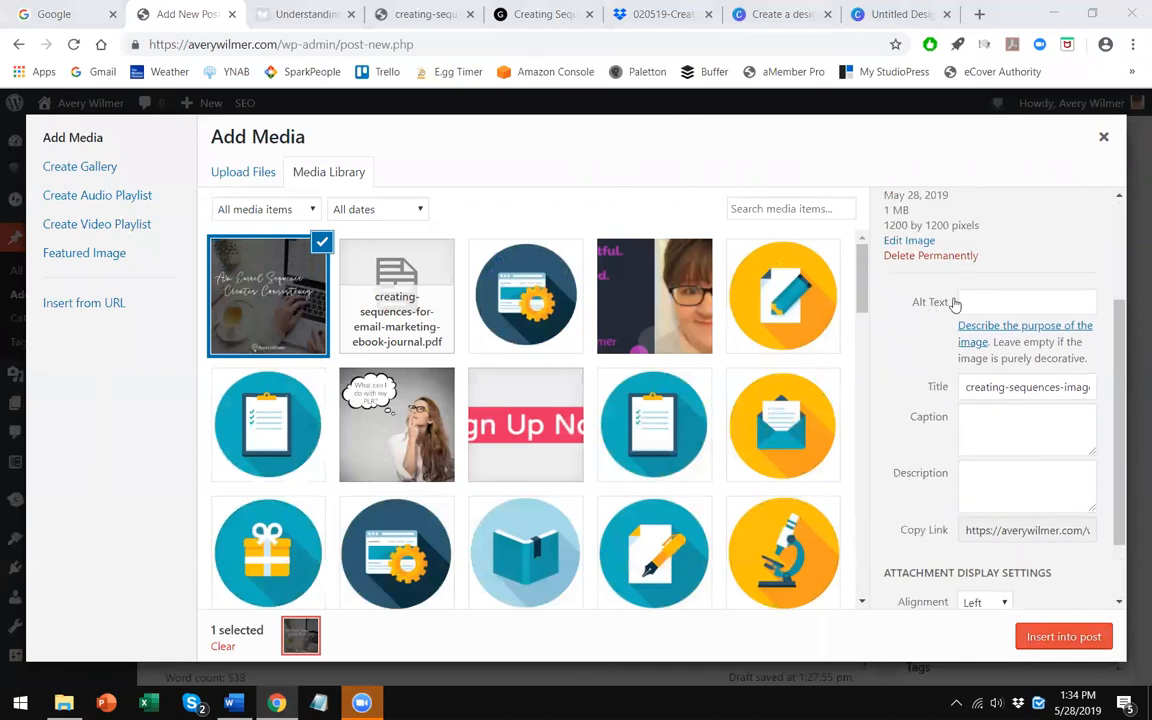
scroll(922, 316, down, 1)
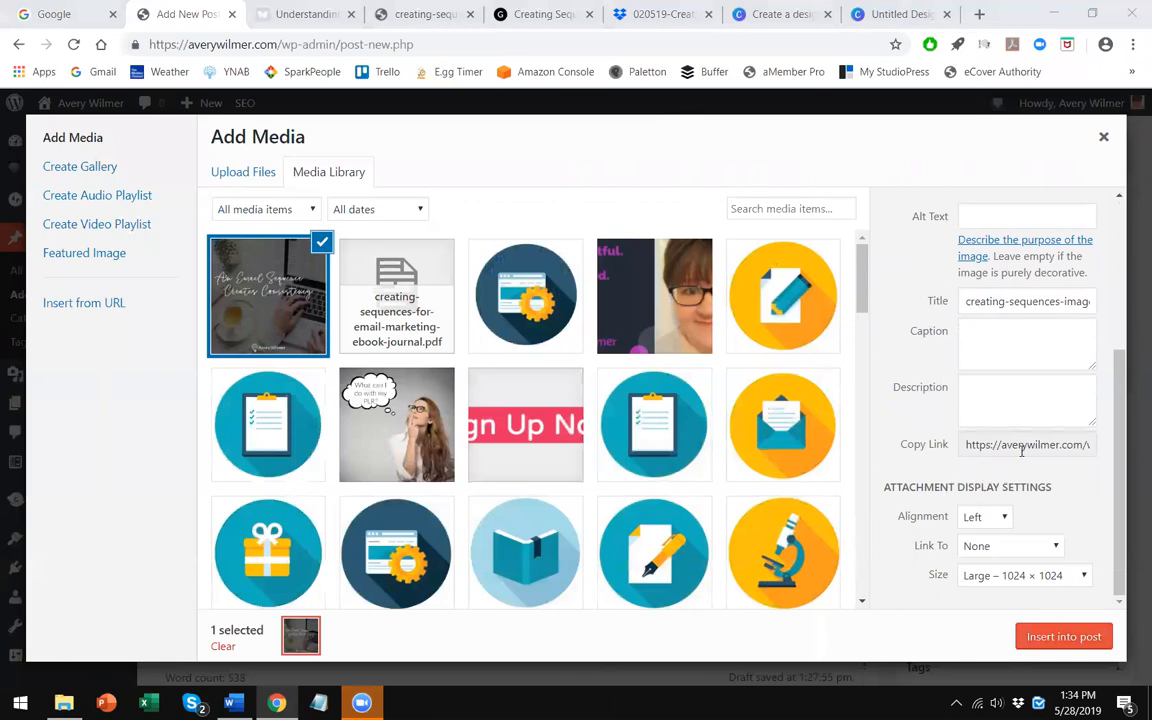
click(996, 516)
click(990, 547)
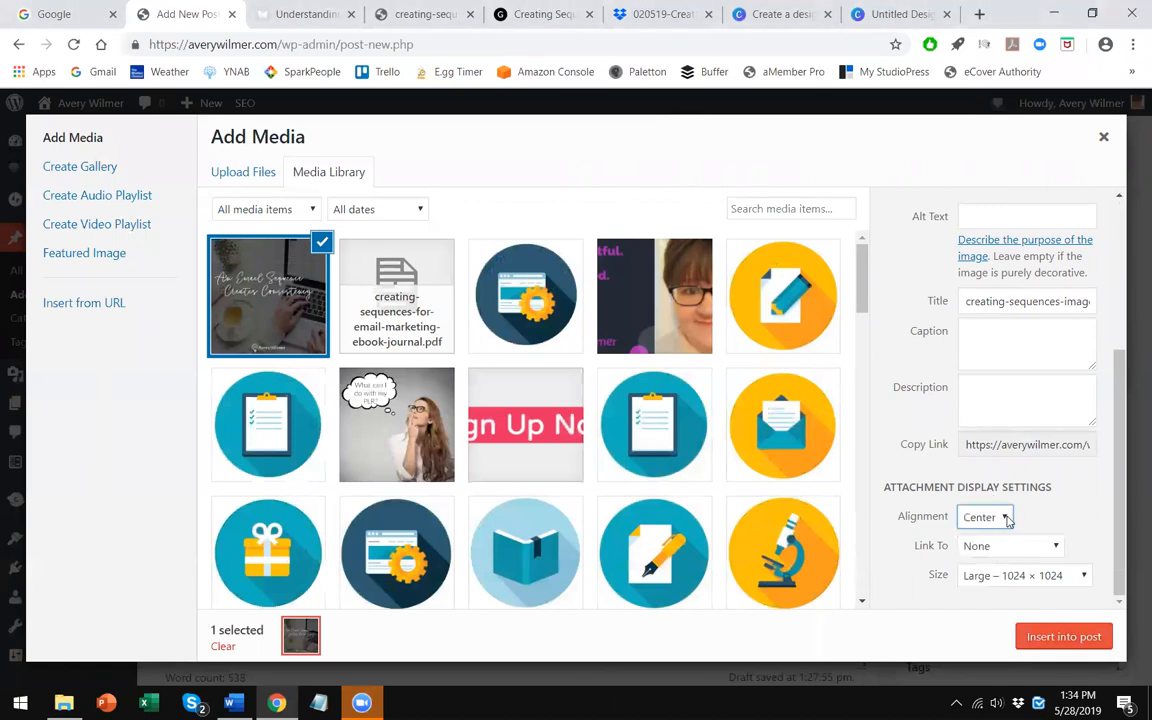
click(985, 580)
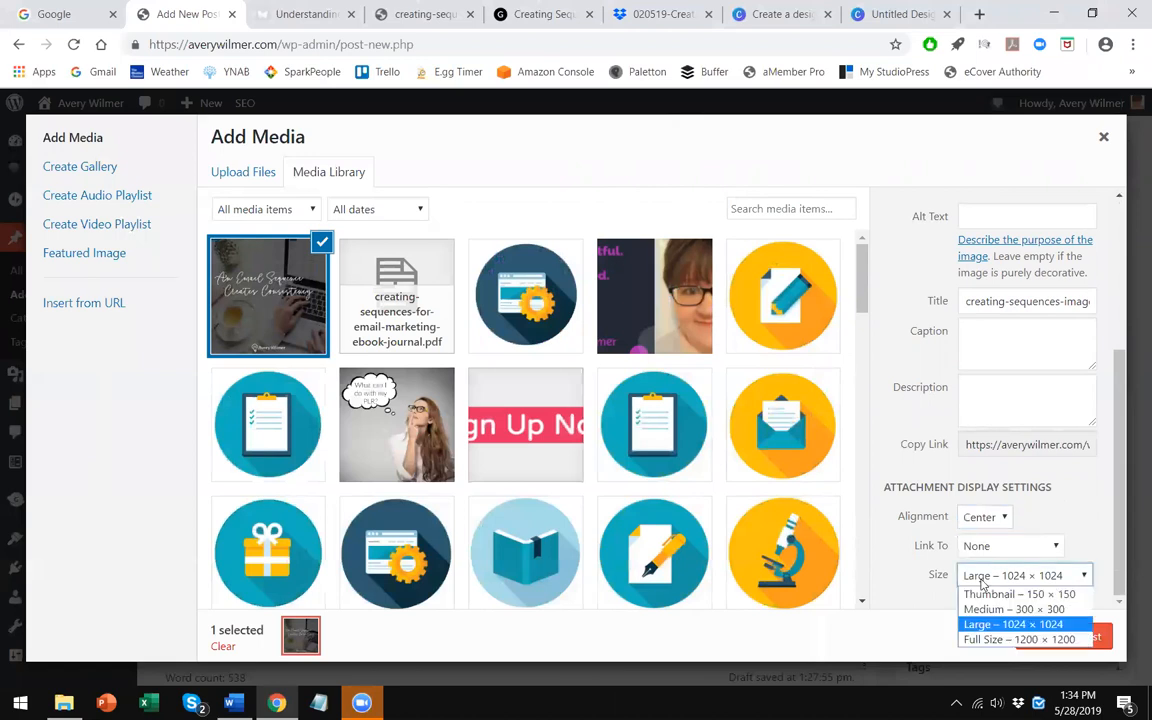
click(975, 639)
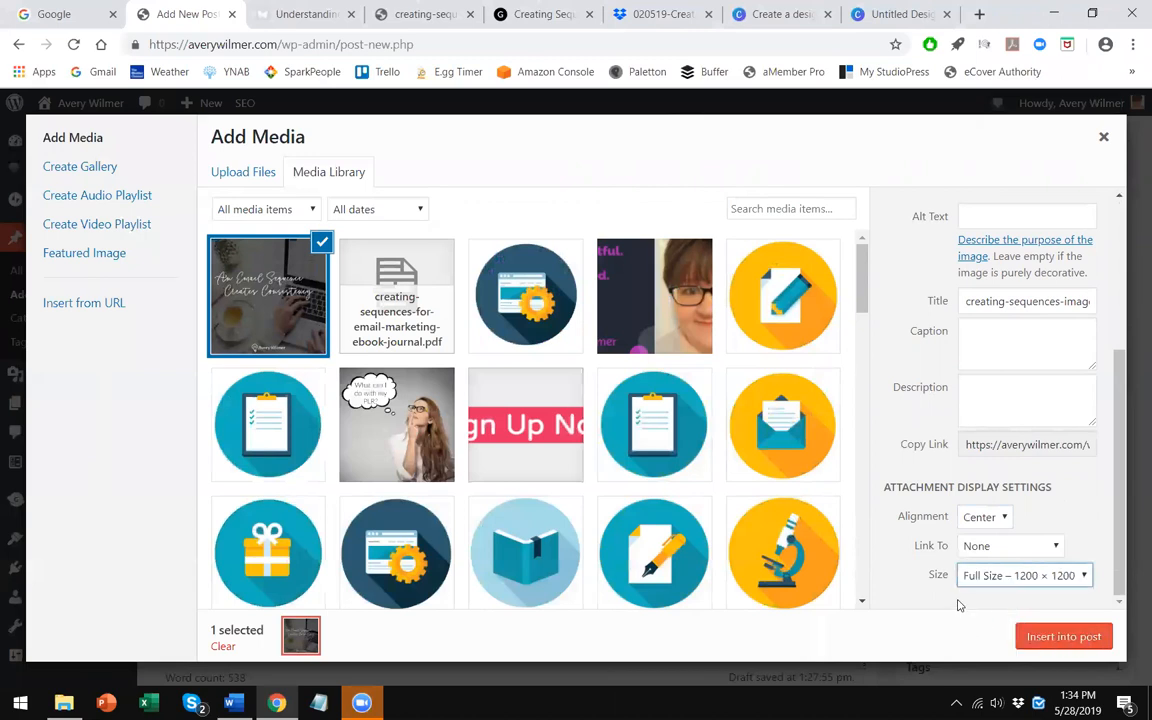
click(1088, 638)
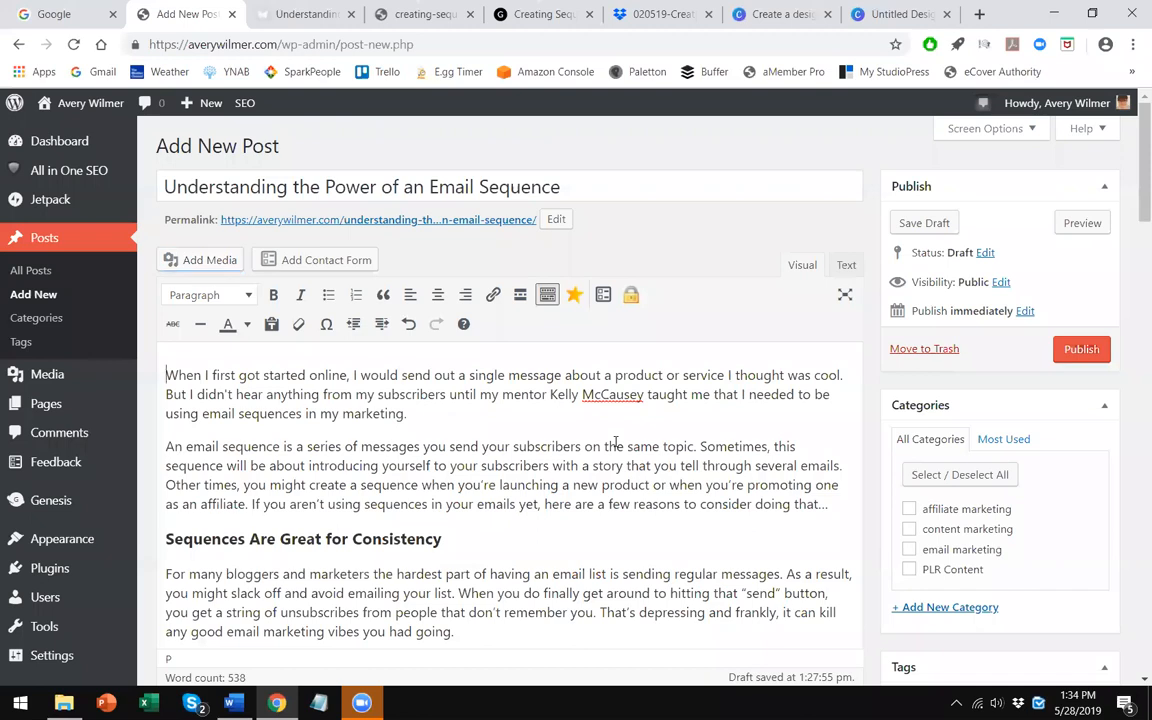
- Preview the post and scroll through it to examine the inserted image and text
scroll(520, 475, down, 3)
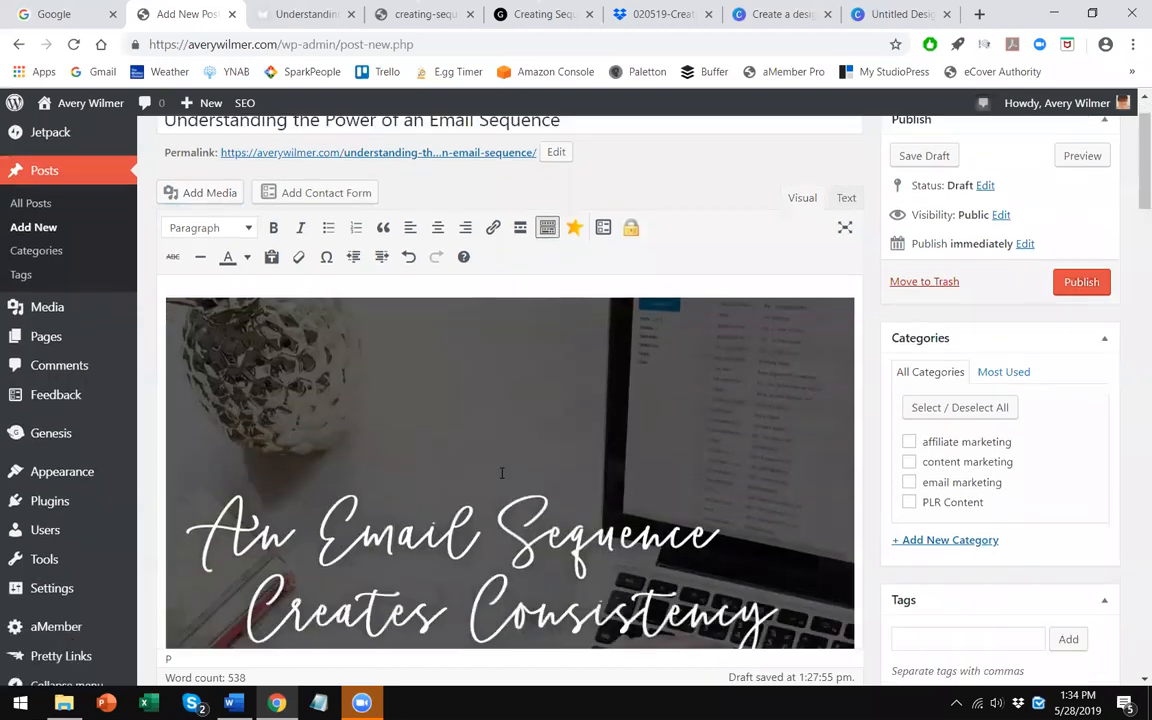
scroll(540, 468, up, 3)
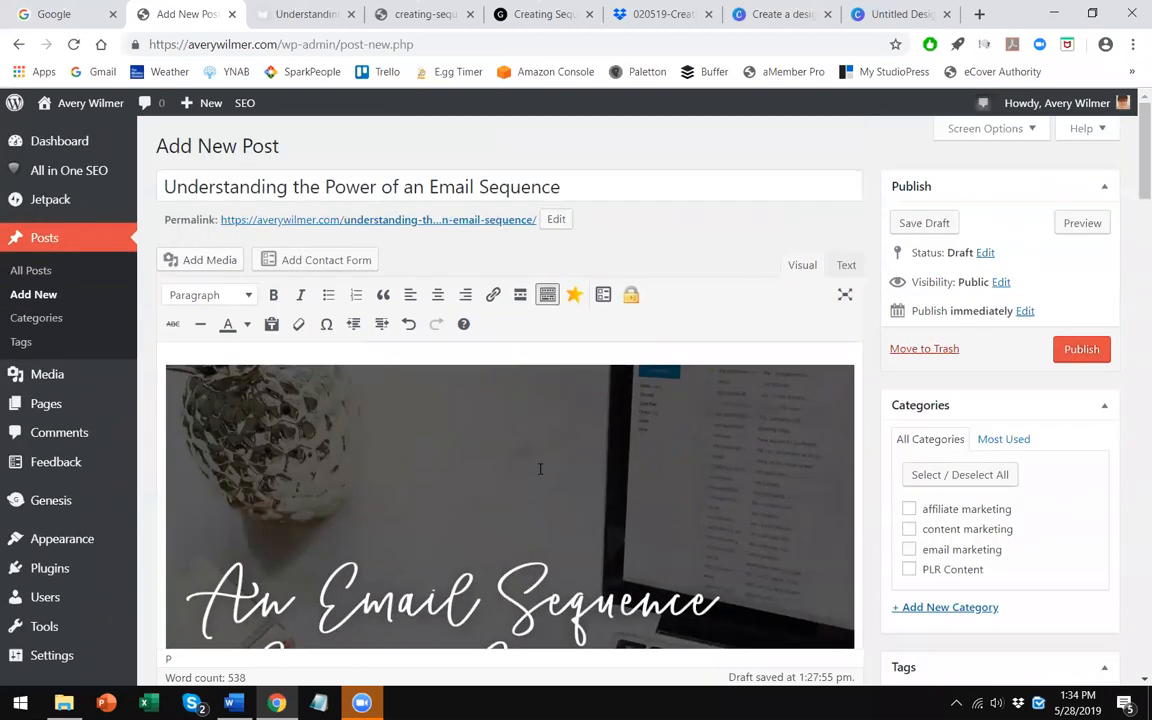
click(1080, 222)
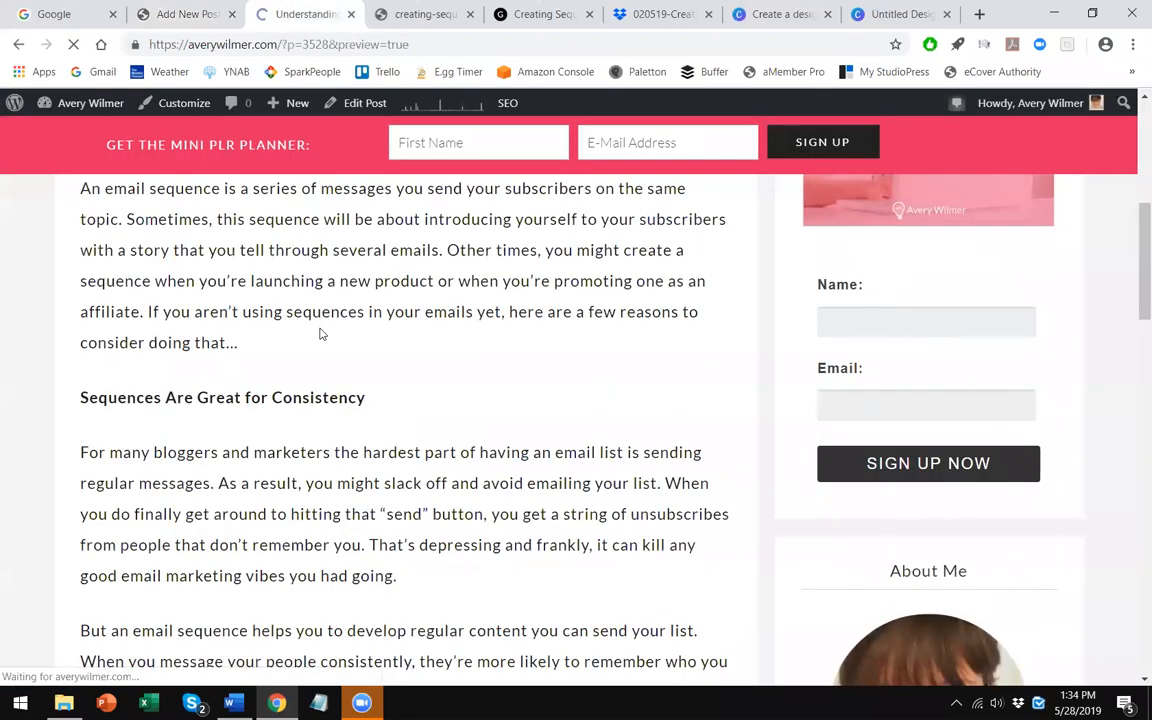
scroll(355, 383, up, 5)
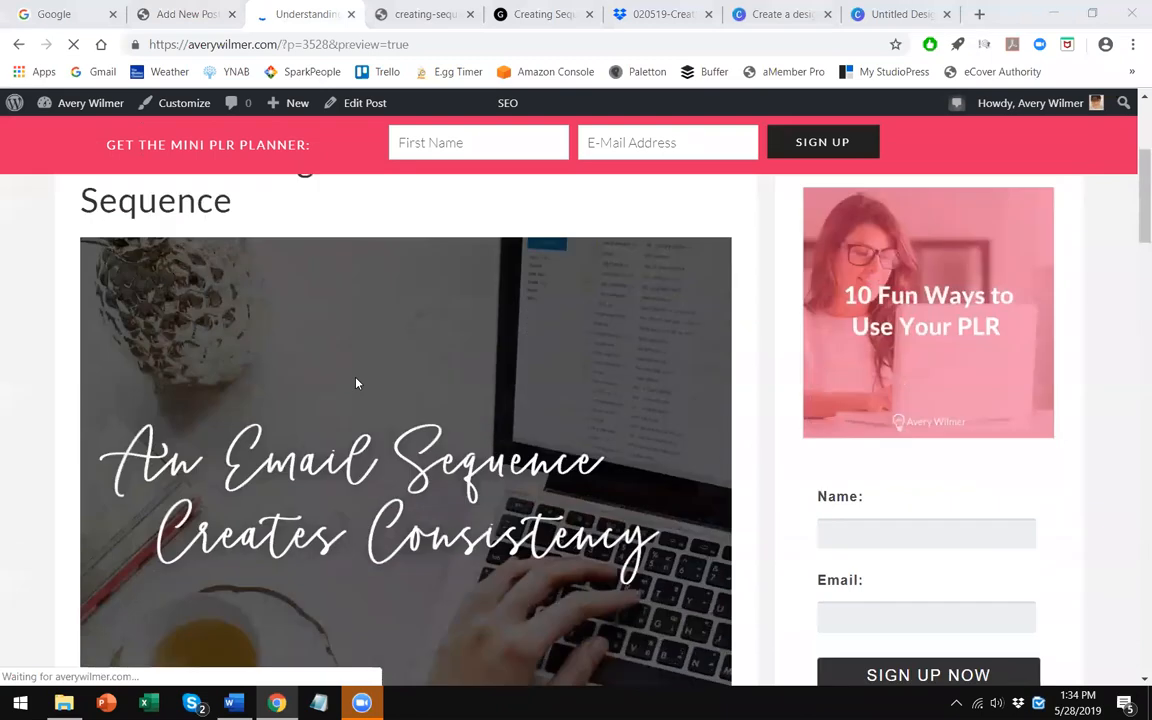
scroll(355, 383, down, 1)
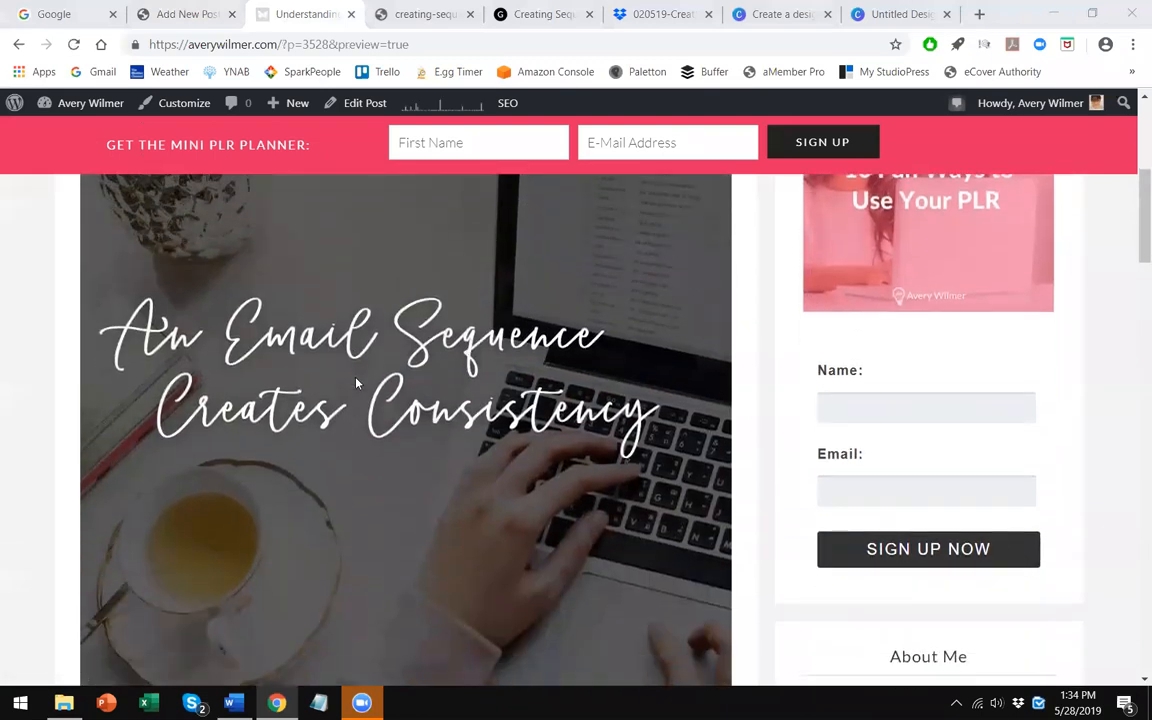
scroll(355, 383, down, 1)
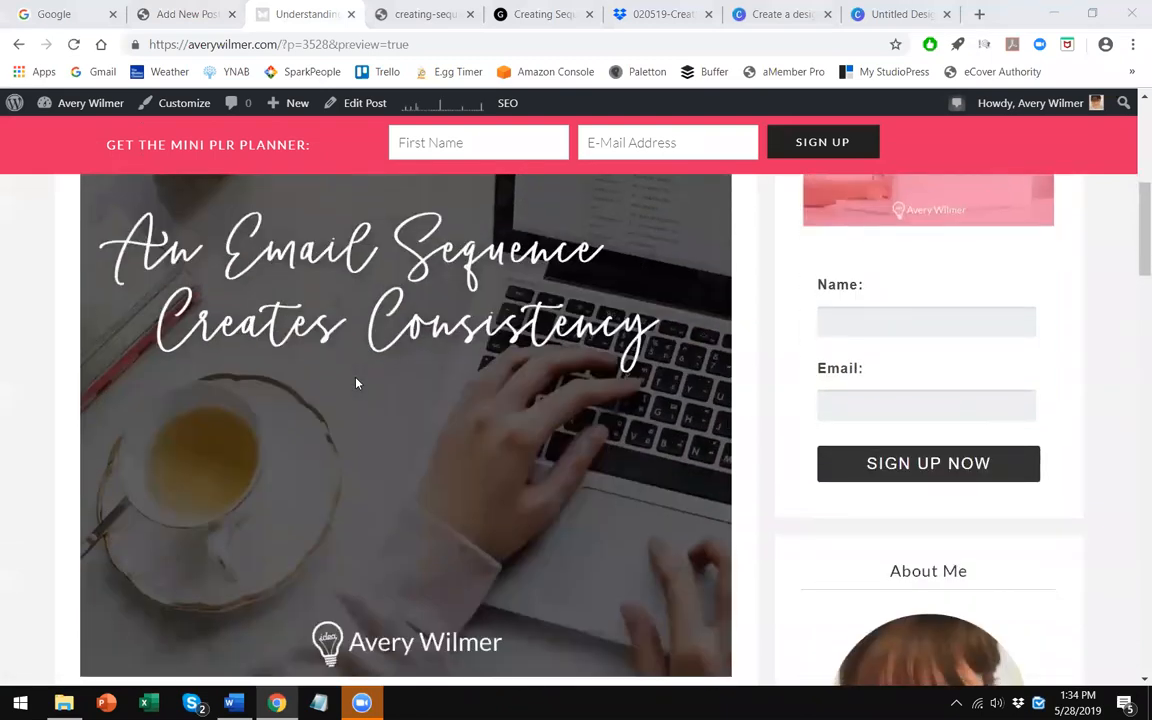
scroll(355, 383, up, 3)
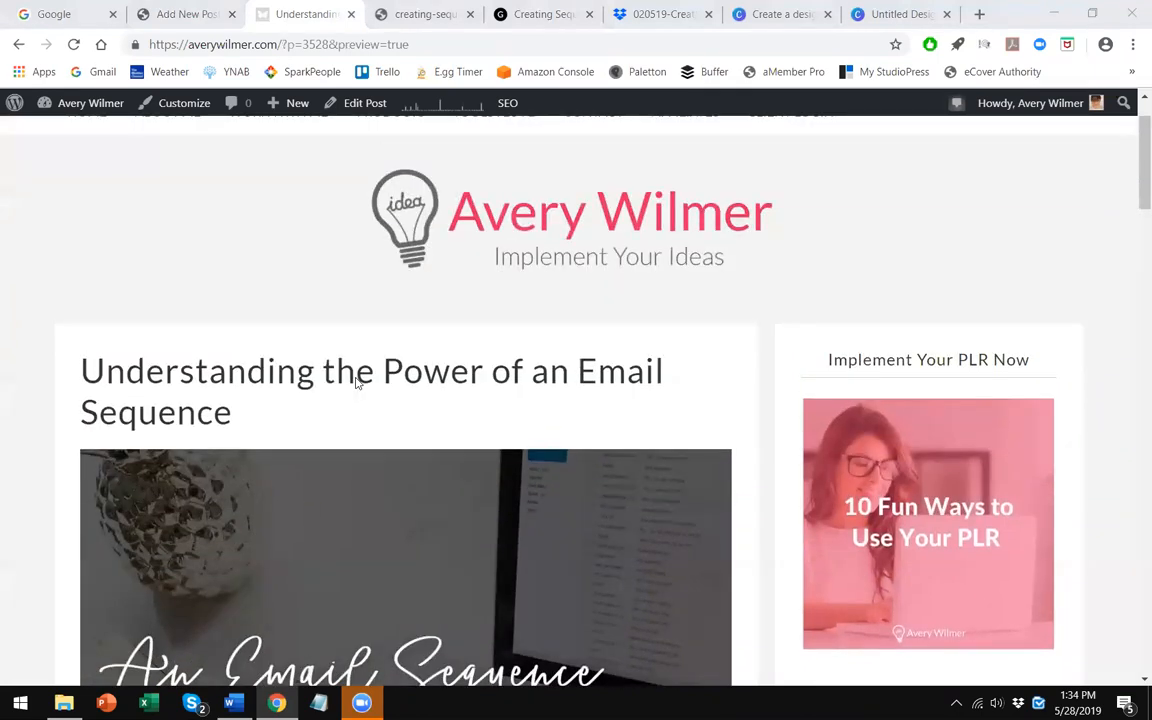
scroll(355, 383, up, 1)
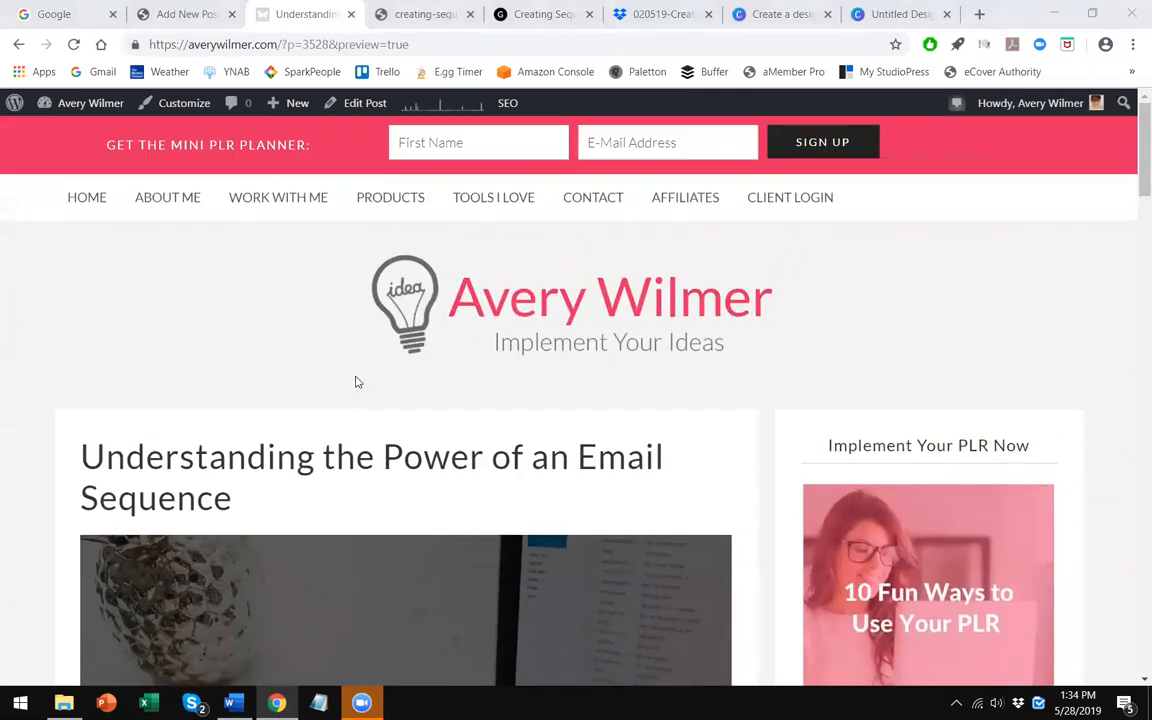
scroll(357, 382, down, 2)
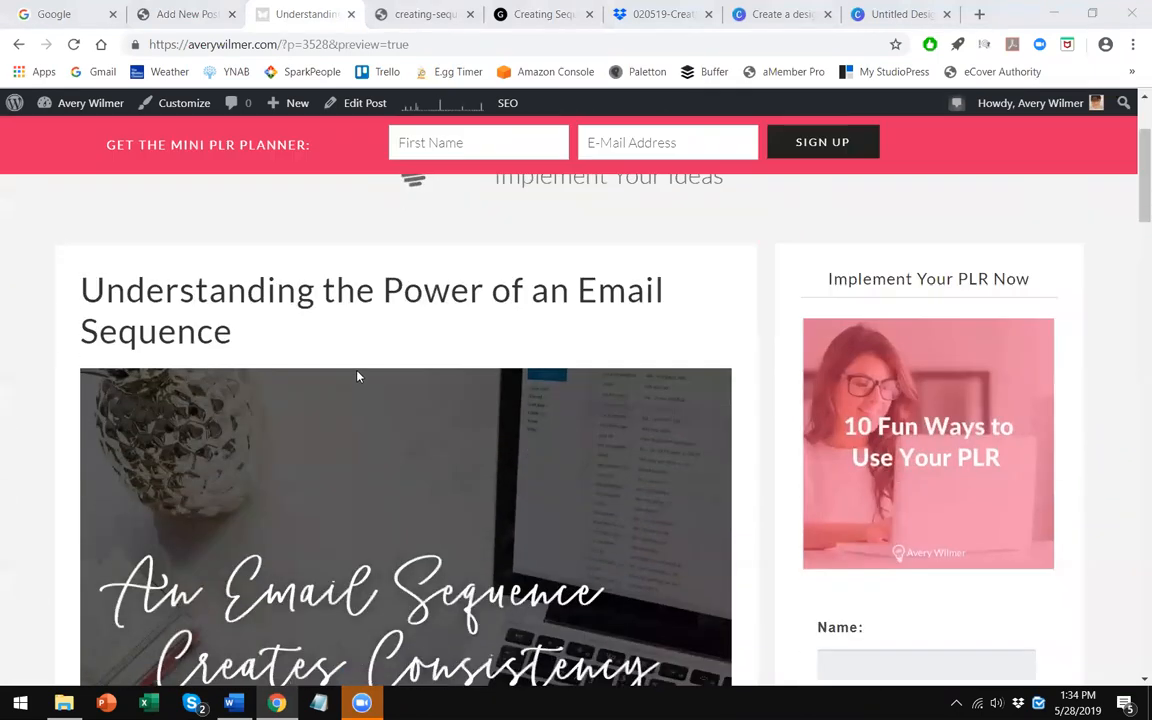
scroll(357, 377, down, 2)
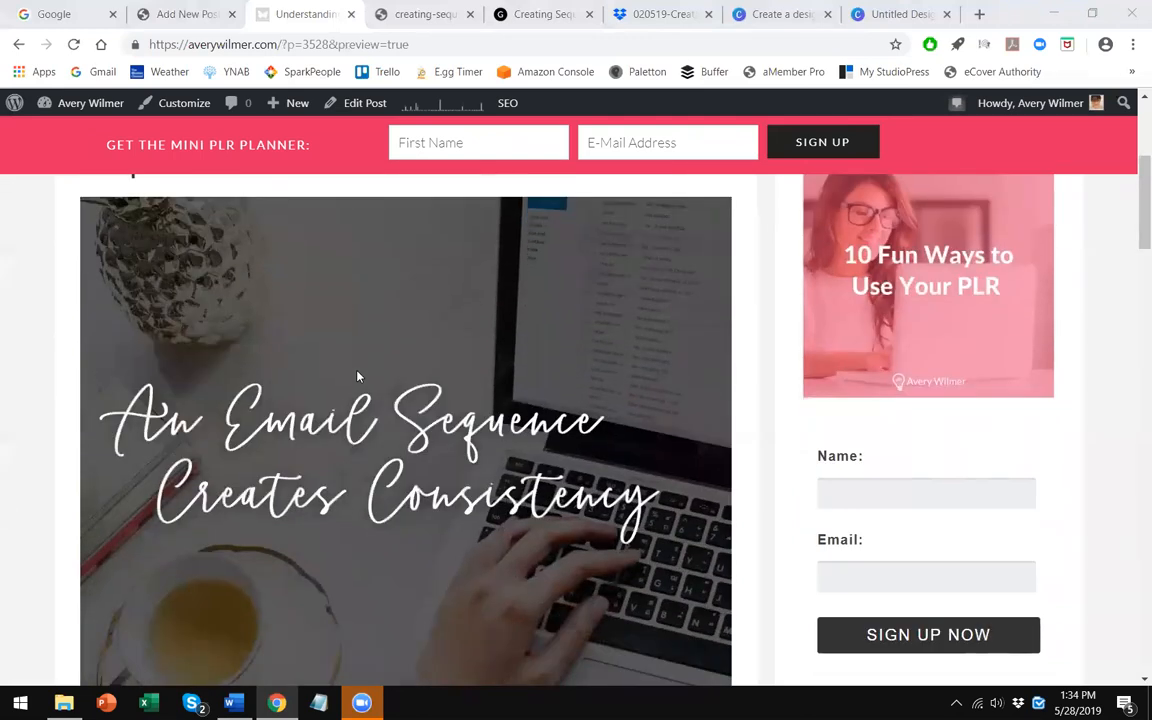
scroll(455, 433, up, 3)
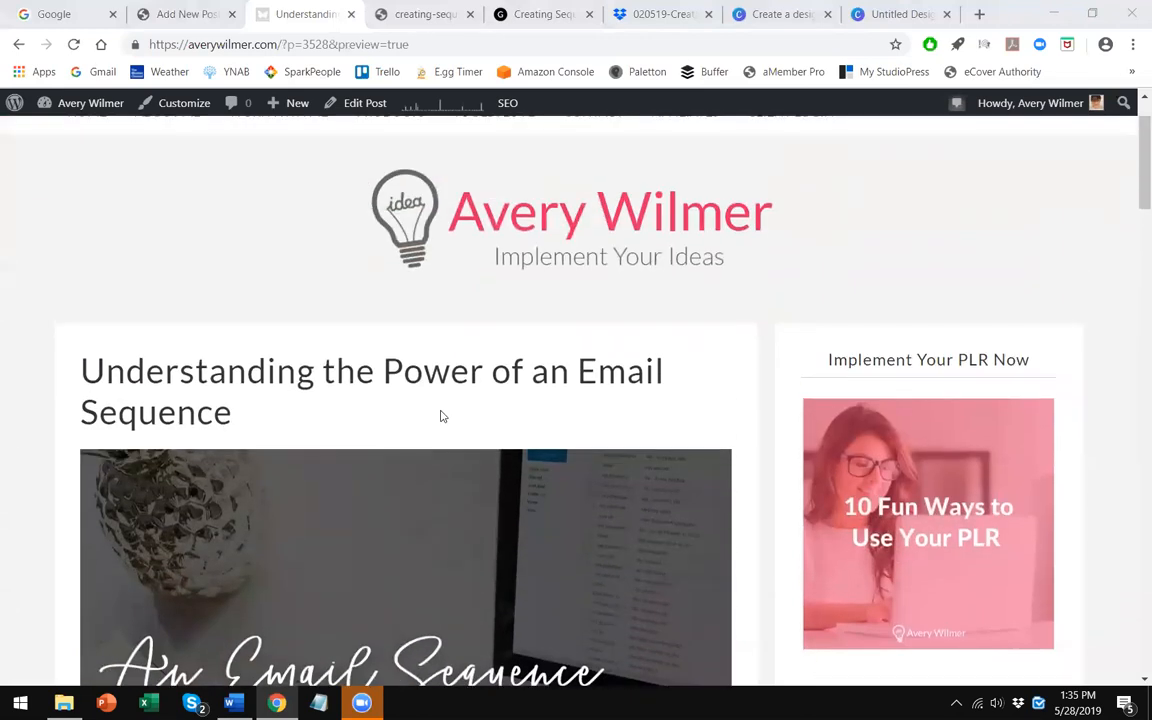
scroll(440, 414, down, 4)
scroll(441, 414, down, 3)
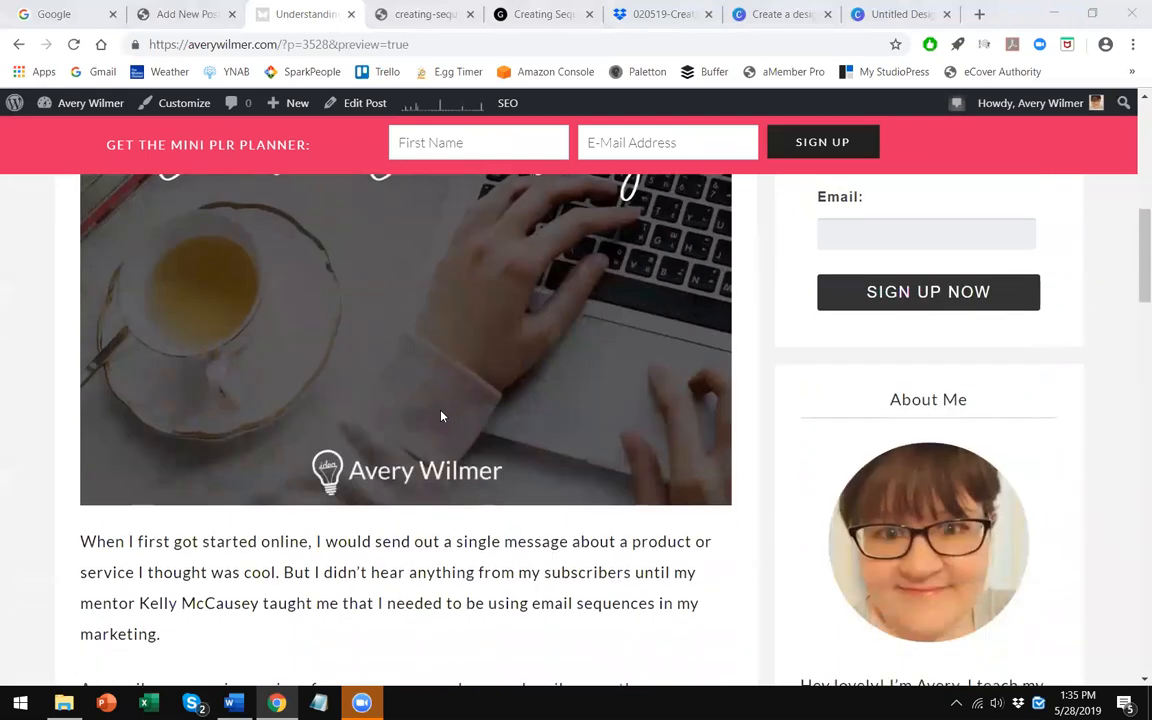
scroll(408, 416, down, 2)
scroll(408, 414, down, 1)
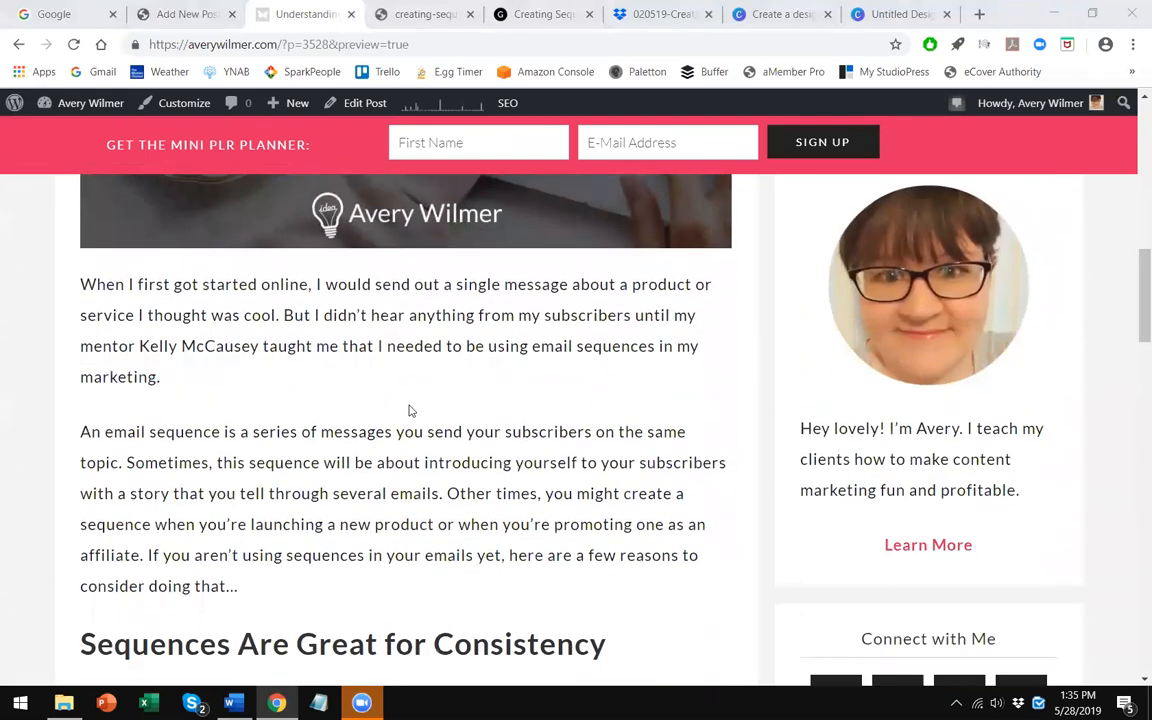
scroll(409, 411, down, 1)
- Return to the post editor and scroll through the post content
click(192, 14)
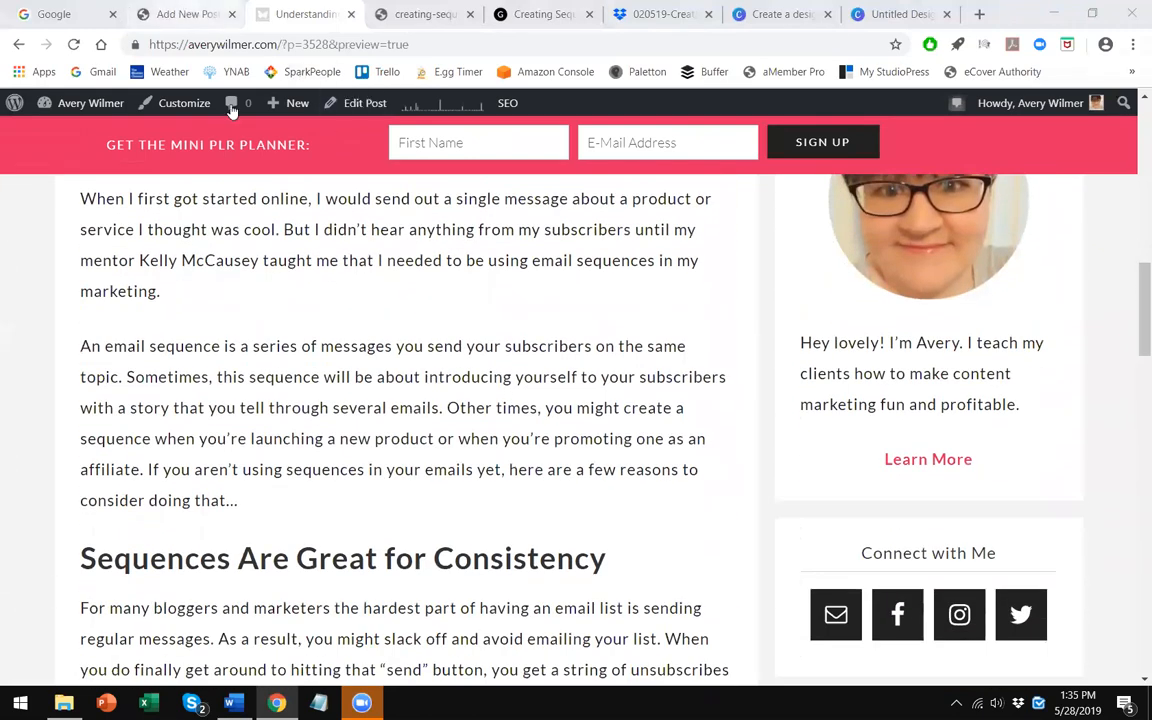
scroll(410, 403, down, 2)
scroll(411, 403, down, 8)
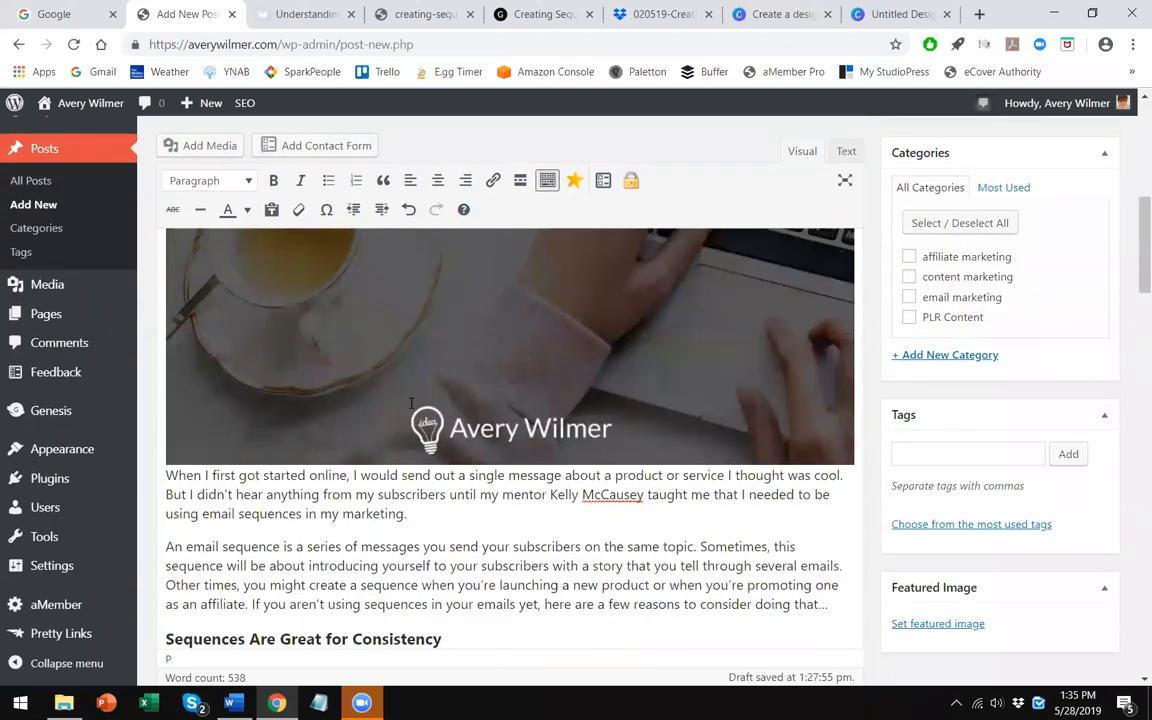
scroll(577, 310, down, 1)
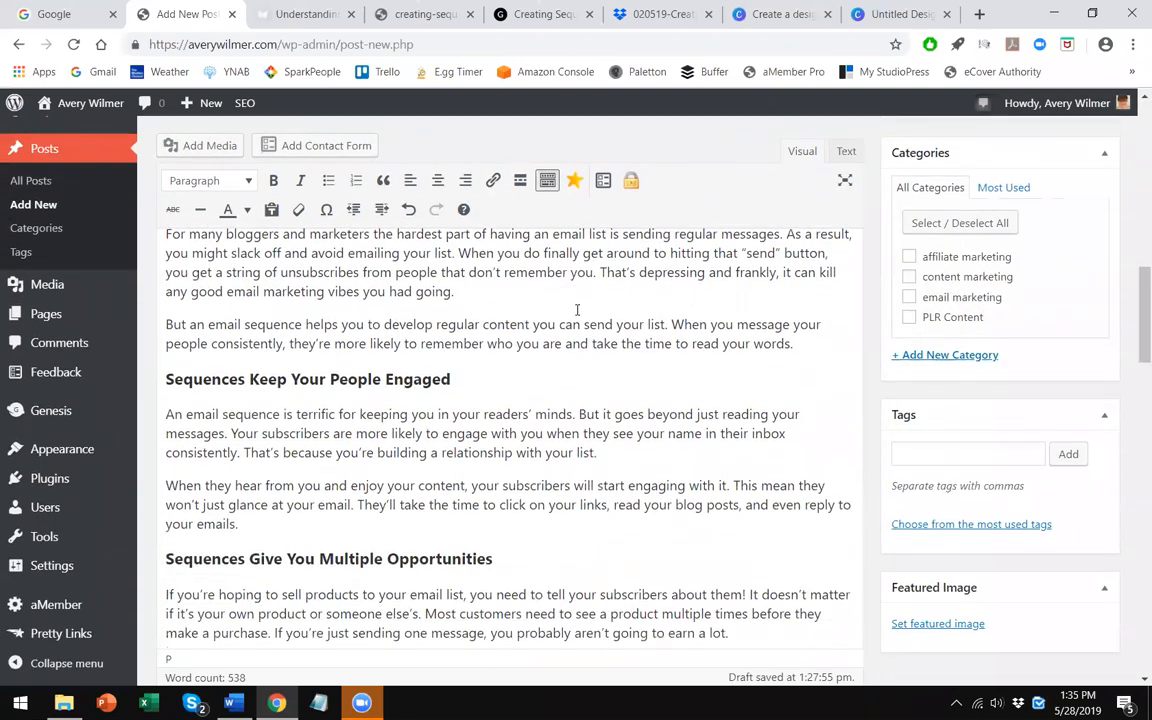
scroll(381, 437, down, 4)
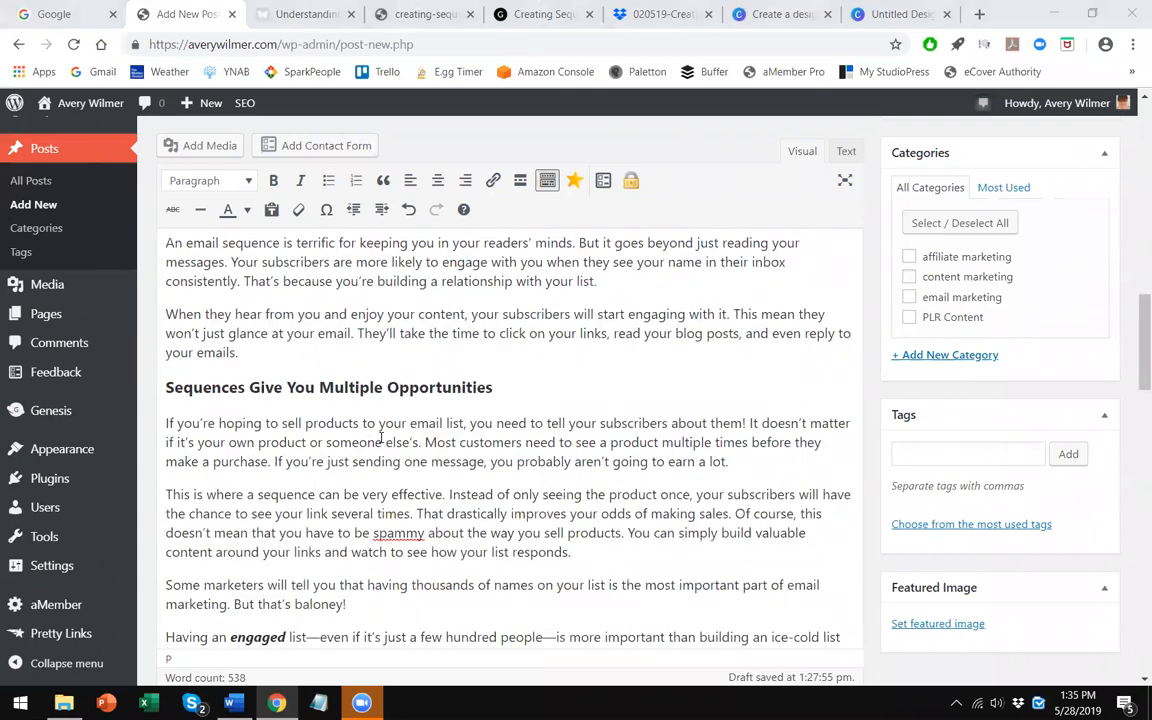
- Add a new blank paragraph after the paragraph ending "take the time to read your words."
scroll(316, 421, up, 4)
click(666, 371)
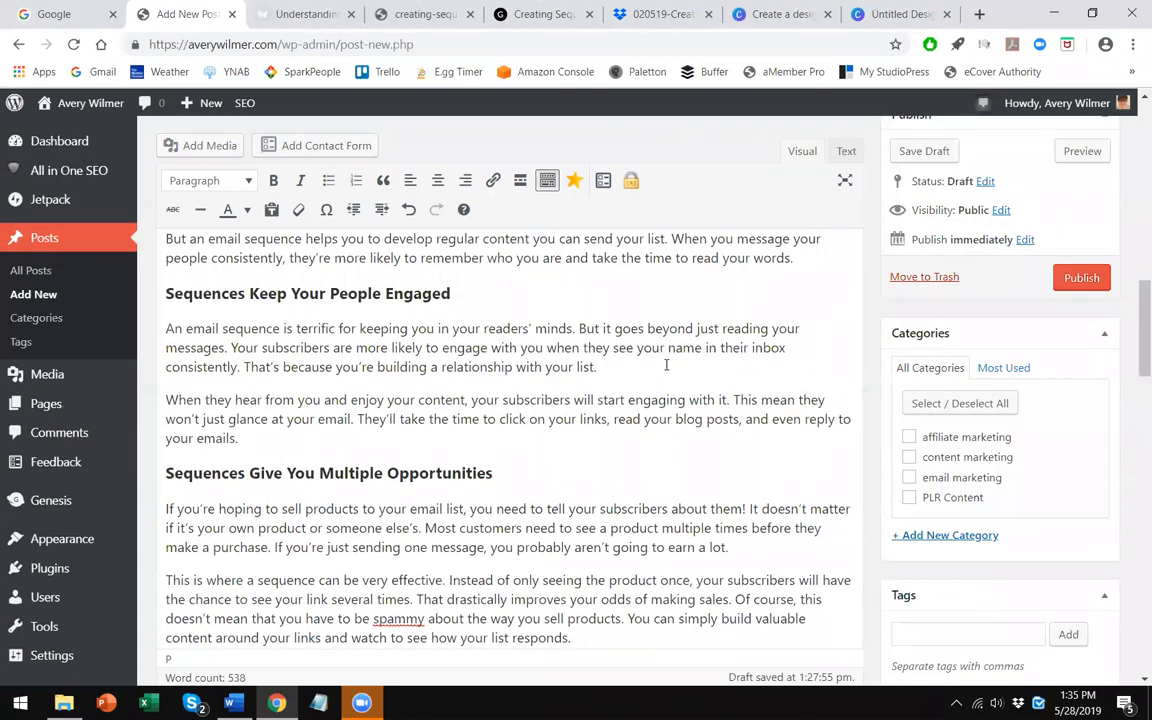
key(Return)
key(BackSpace)
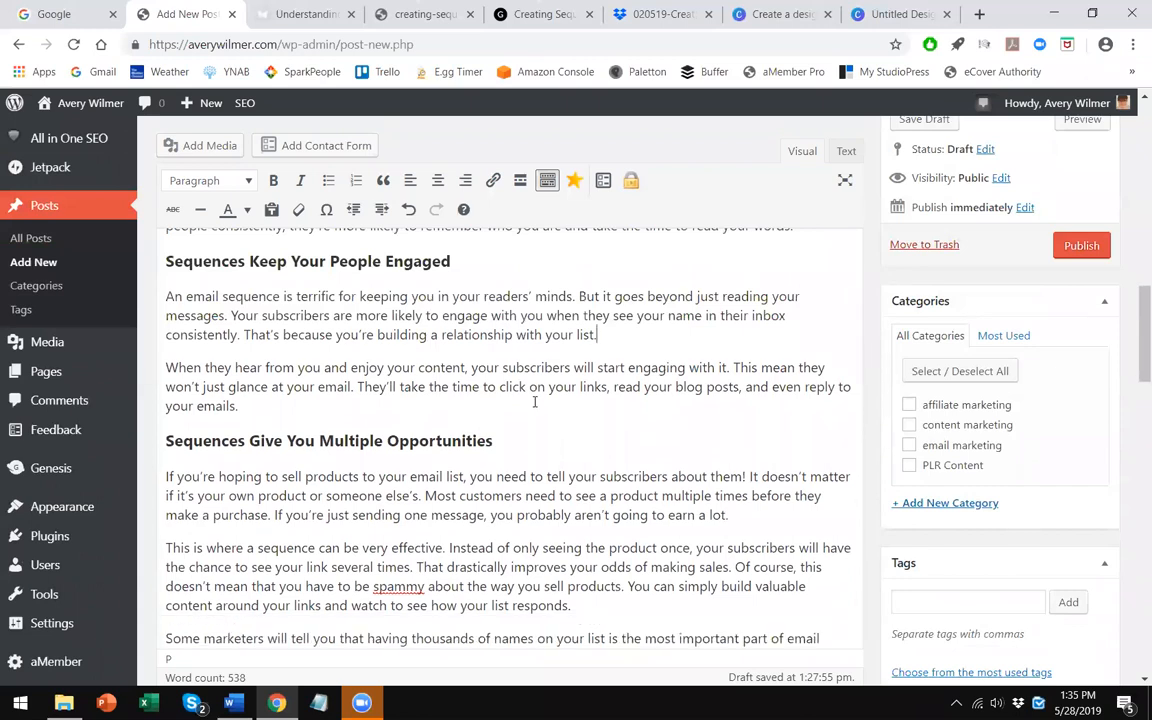
scroll(535, 401, up, 5)
scroll(790, 480, down, 4)
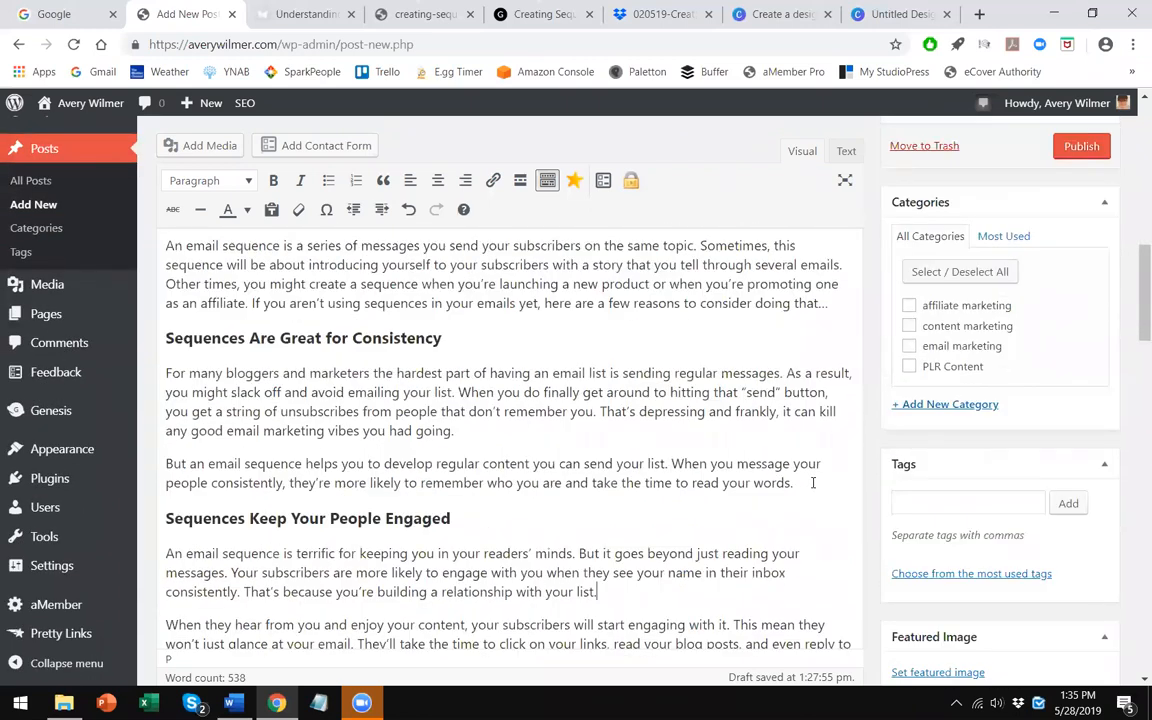
click(813, 483)
key(Return)
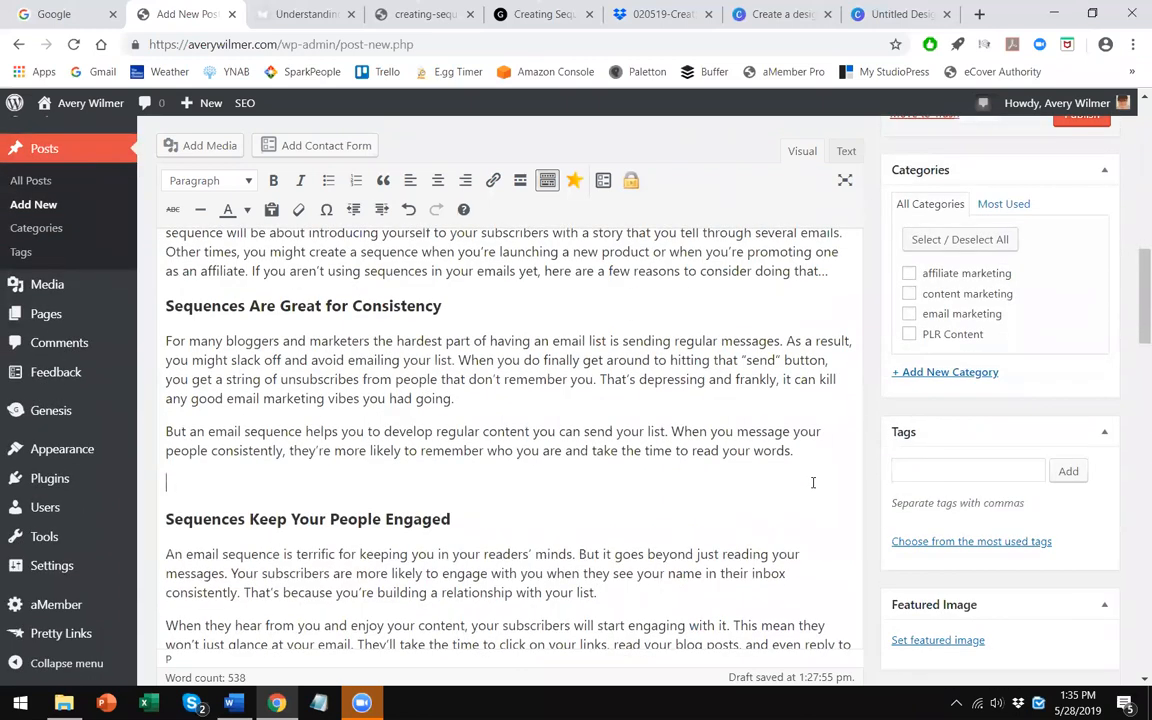
- Open Add Media and upload creating-sequences-image-2 from the Desktop
click(228, 148)
click(244, 171)
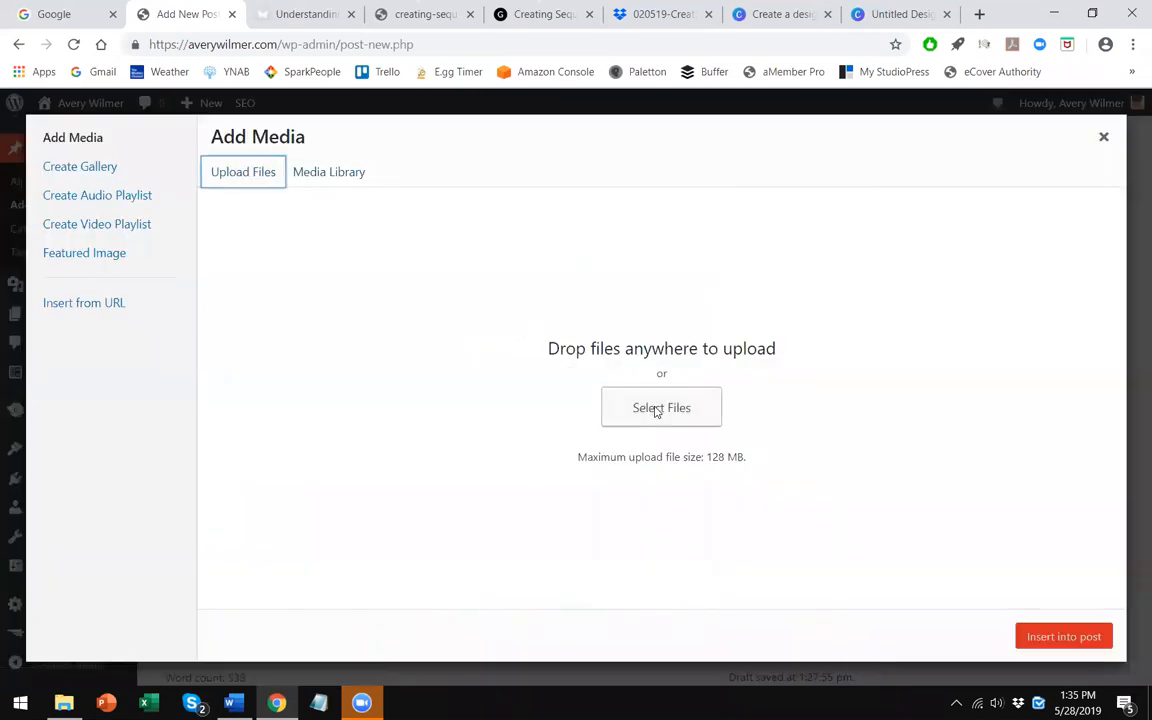
click(657, 408)
click(553, 410)
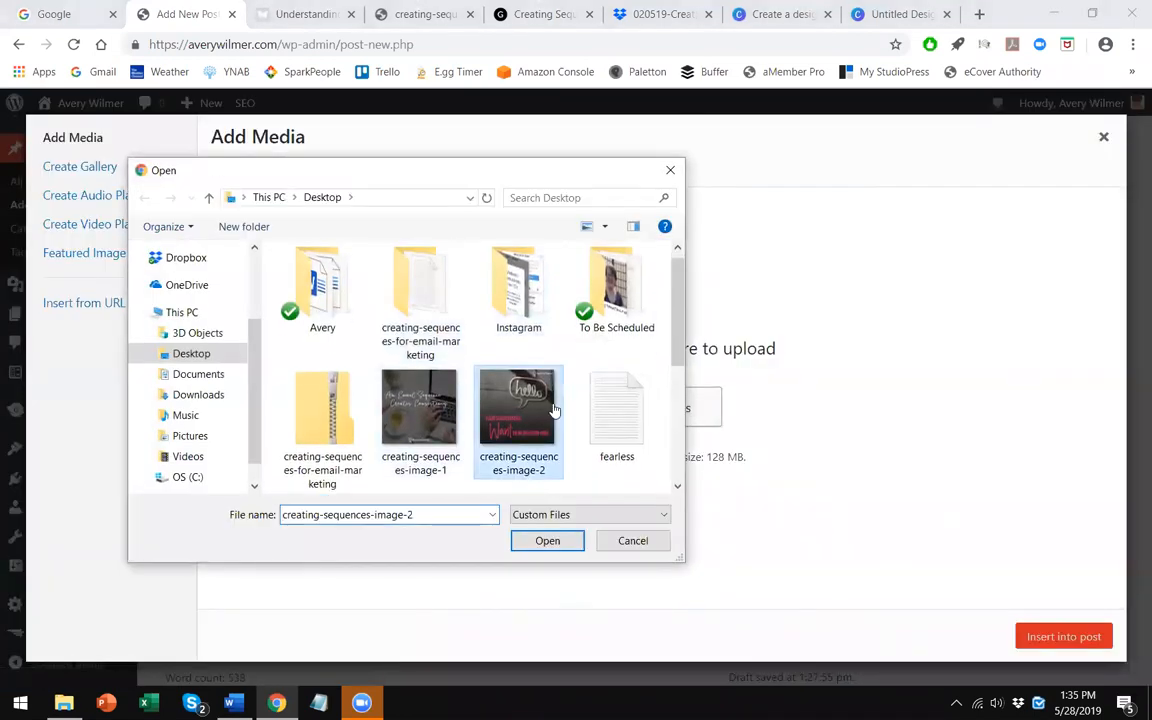
double_click(553, 410)
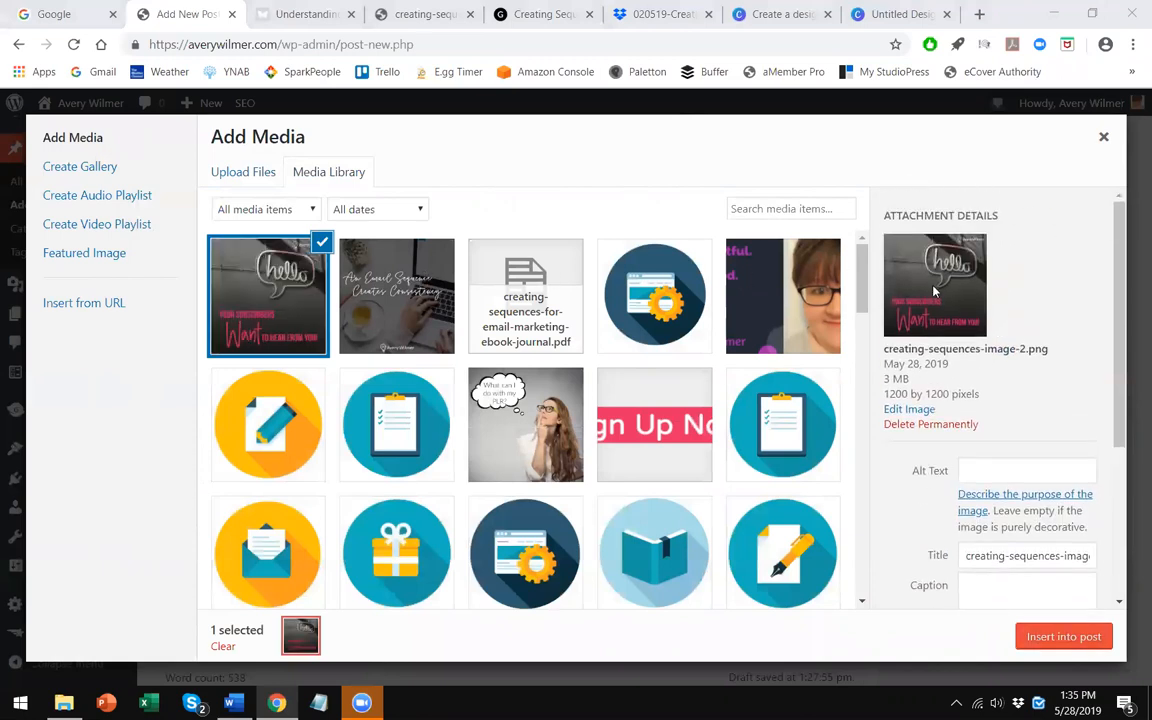
- Set the new image's alignment to Center and size to Full Size – 1200 × 1200, and insert it into the post
scroll(1005, 340, down, 2)
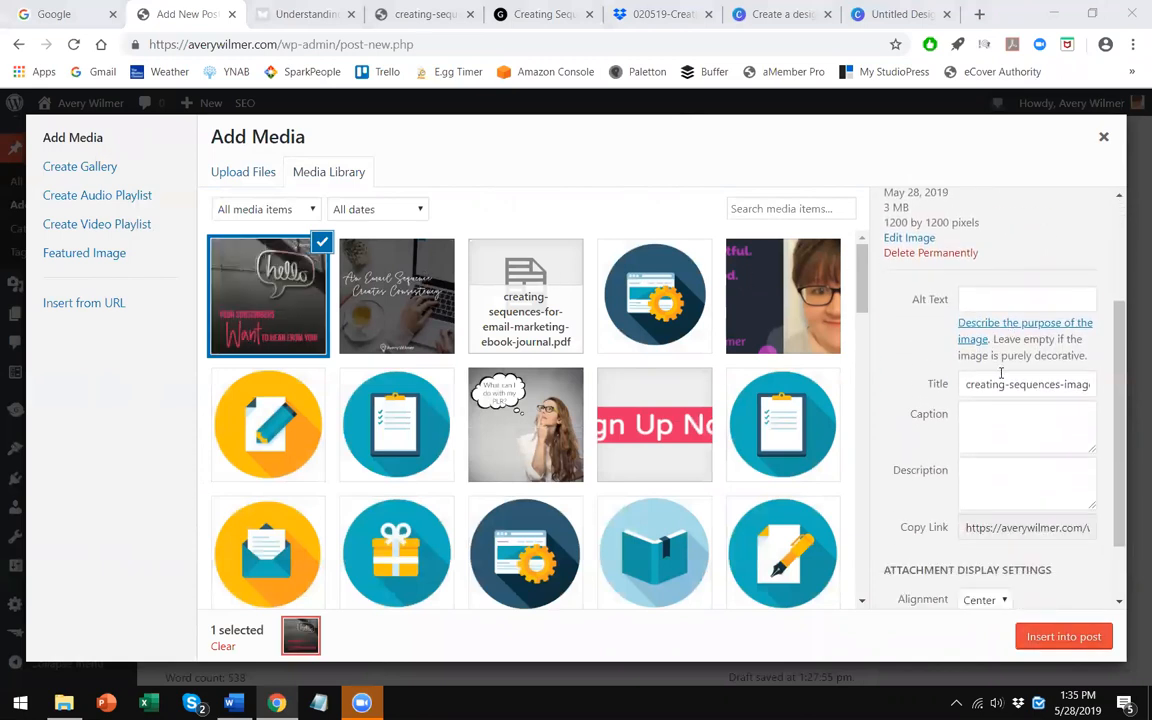
scroll(1003, 350, down, 2)
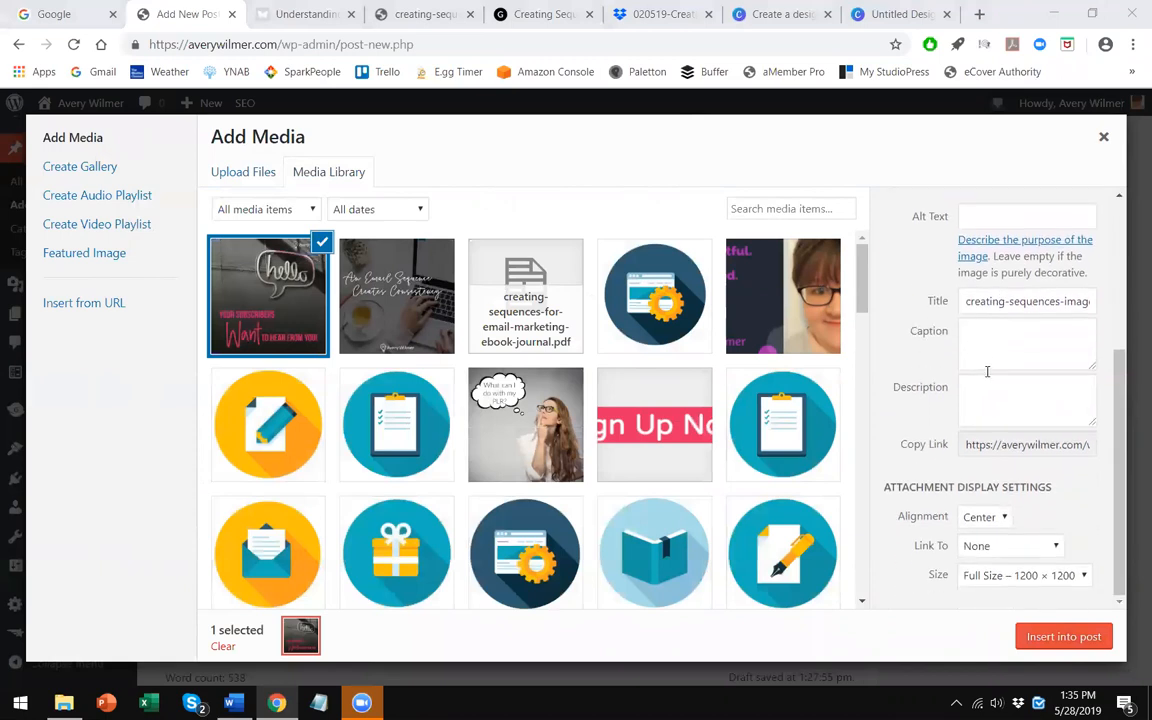
click(1002, 522)
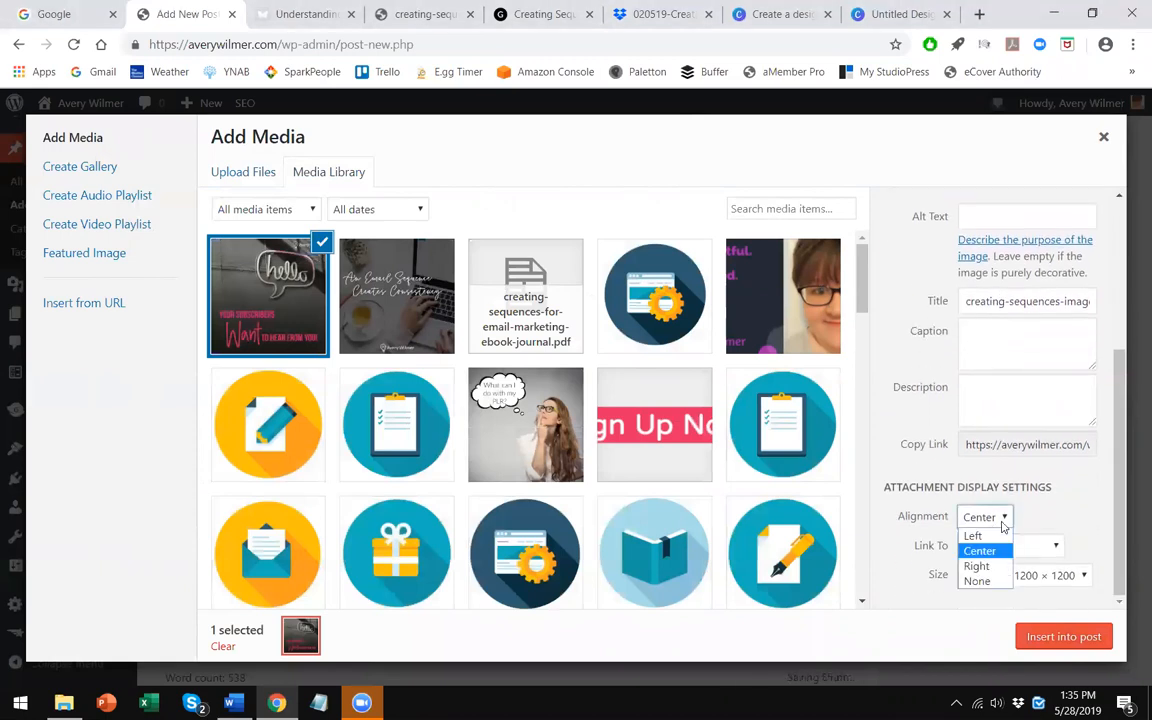
click(985, 550)
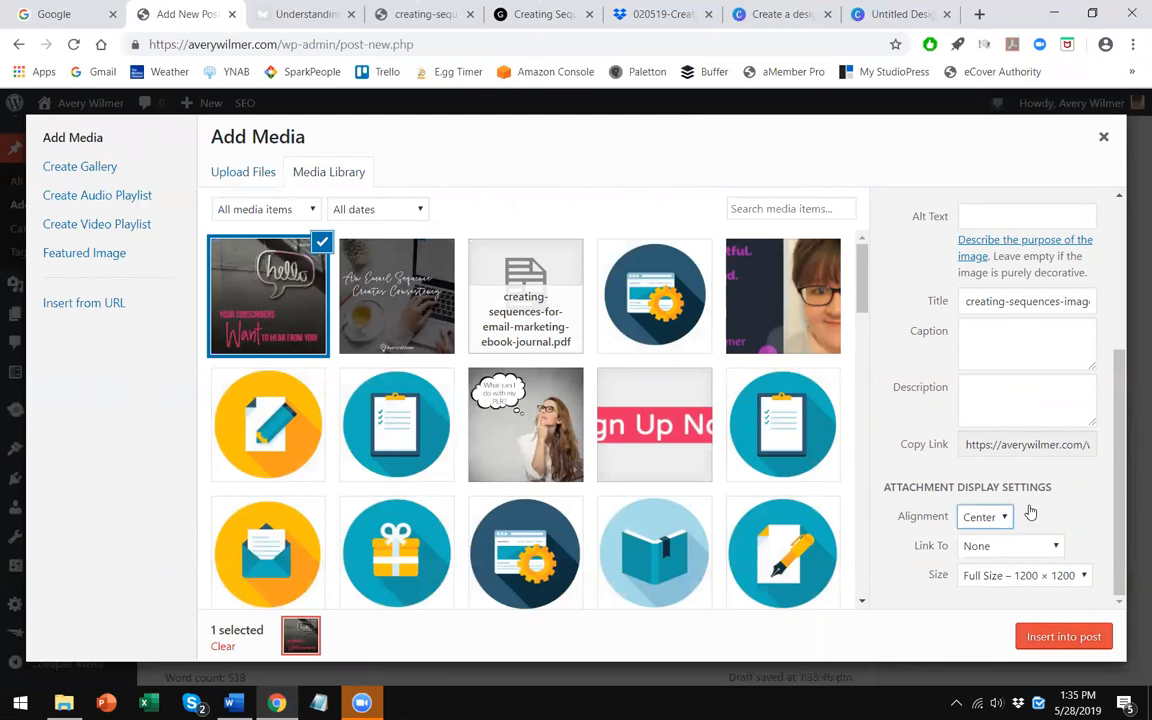
click(1005, 577)
click(995, 640)
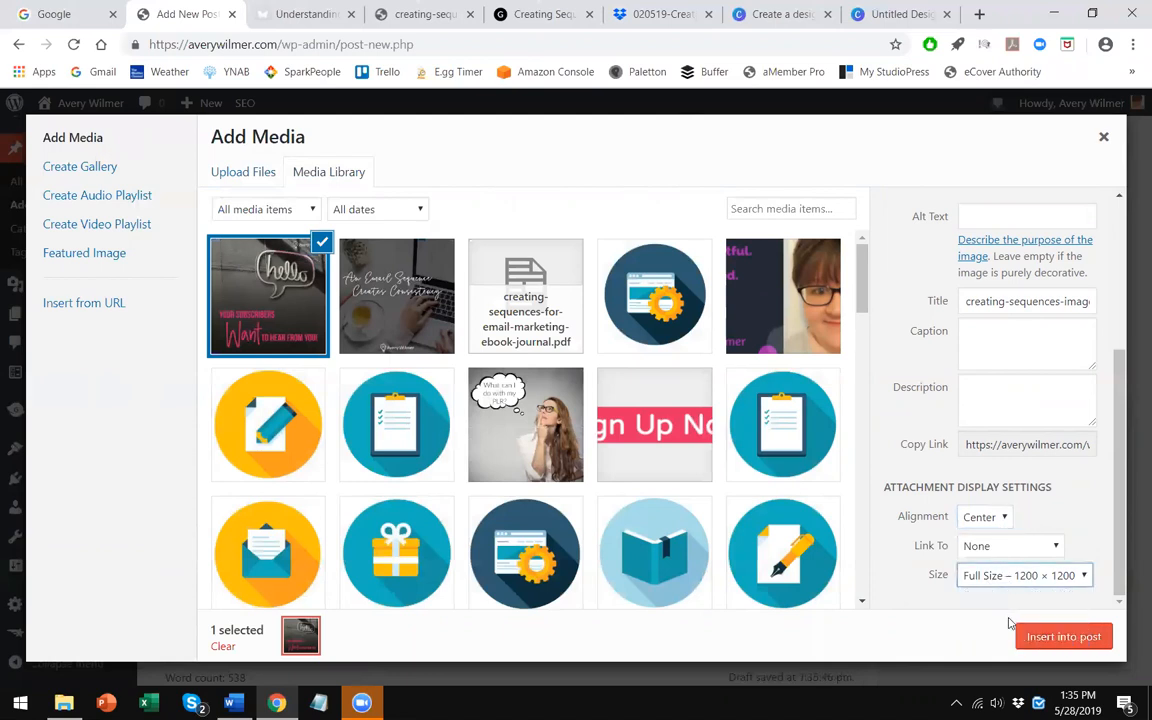
click(1038, 638)
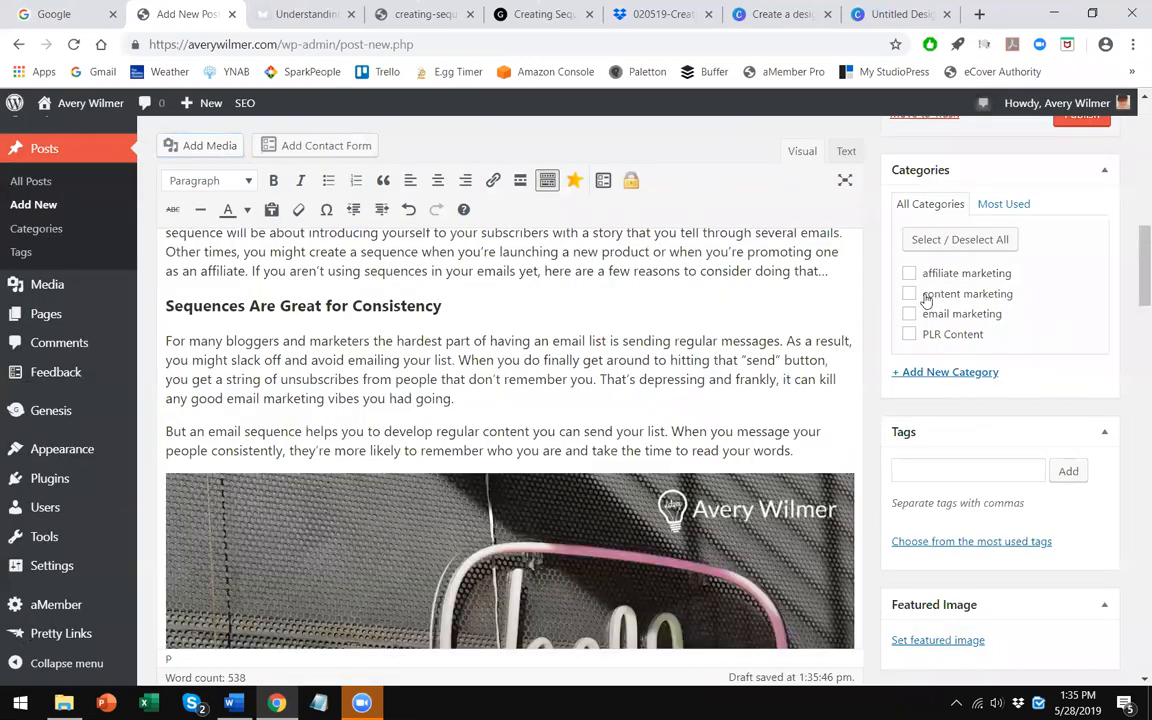
- Assign the post to the email marketing category
click(909, 316)
scroll(607, 377, up, 1)
scroll(607, 377, up, 5)
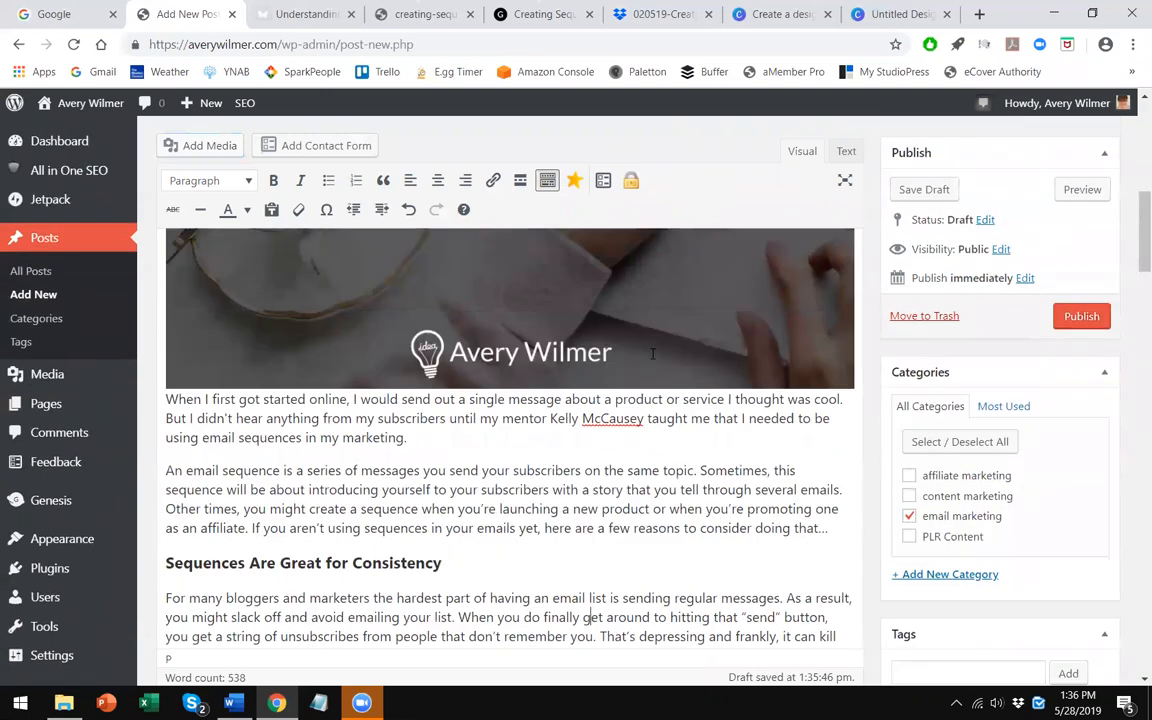
- Preview the post and scroll through it to examine both inserted images in the text
click(1082, 189)
scroll(407, 137, up, 2)
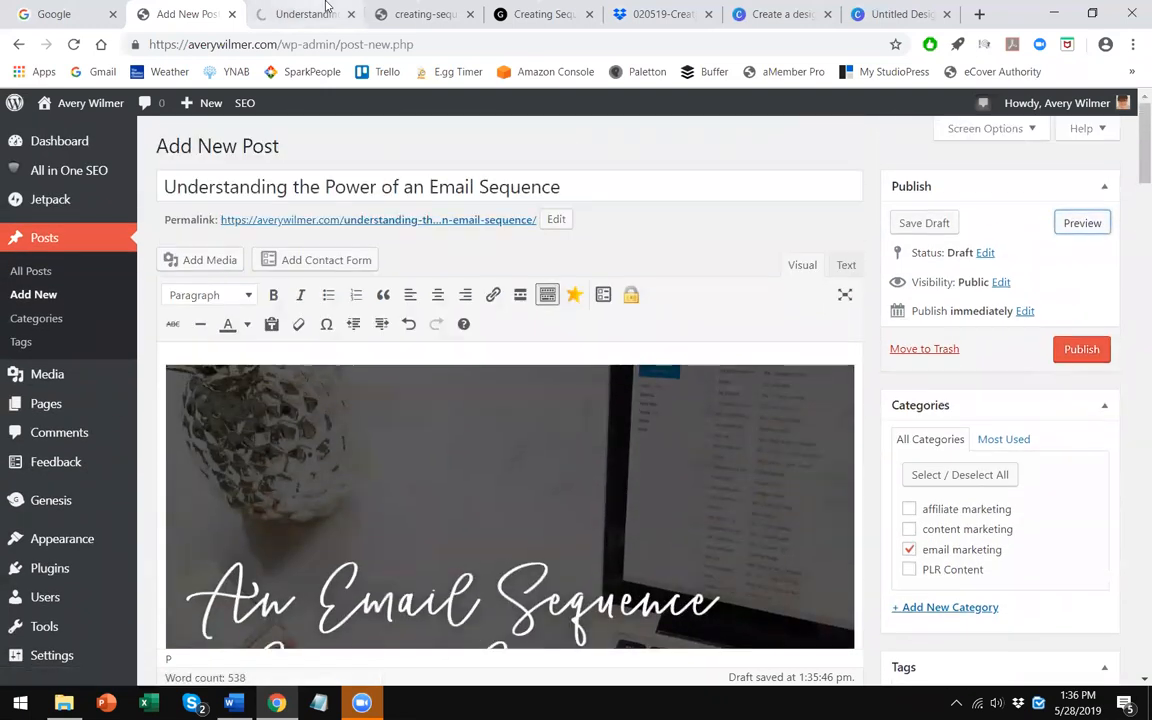
click(322, 13)
scroll(328, 337, up, 5)
scroll(328, 337, up, 6)
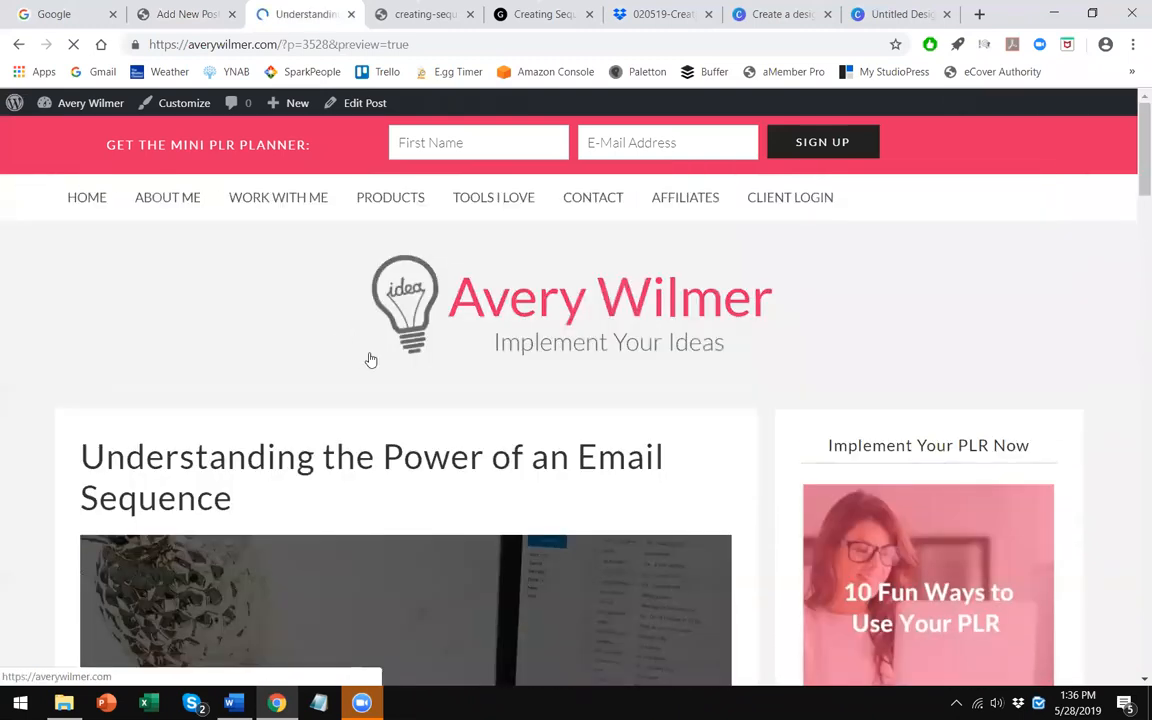
scroll(302, 335, down, 2)
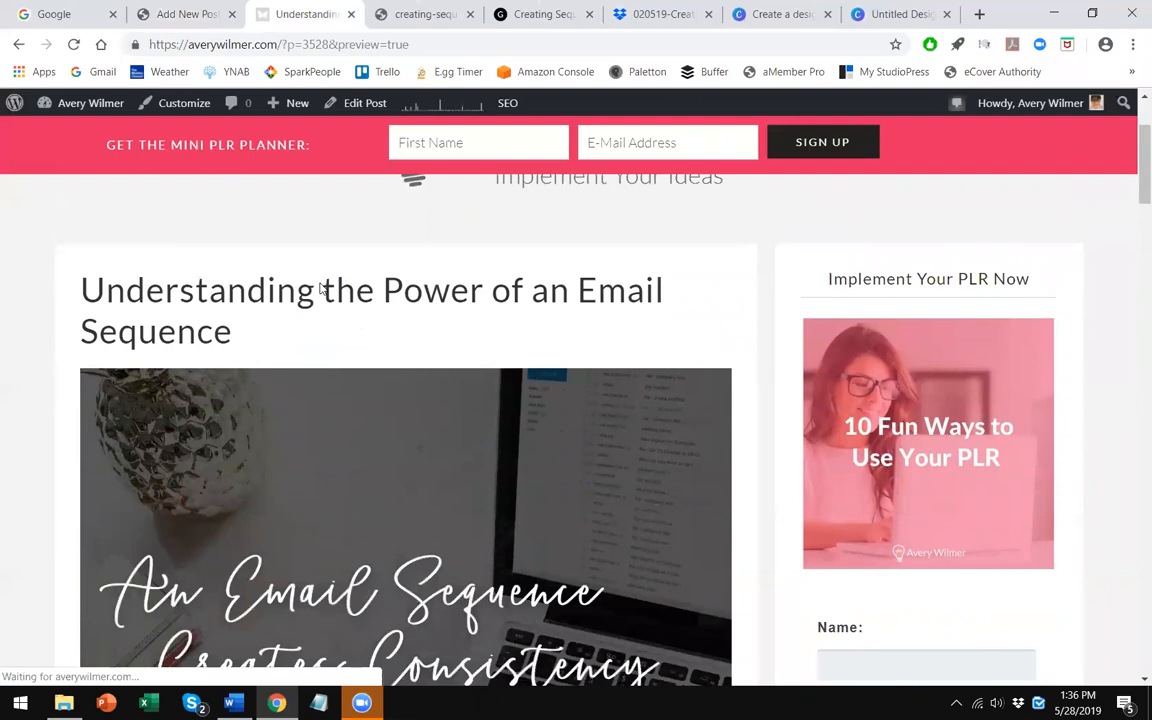
scroll(321, 287, down, 8)
scroll(321, 287, down, 5)
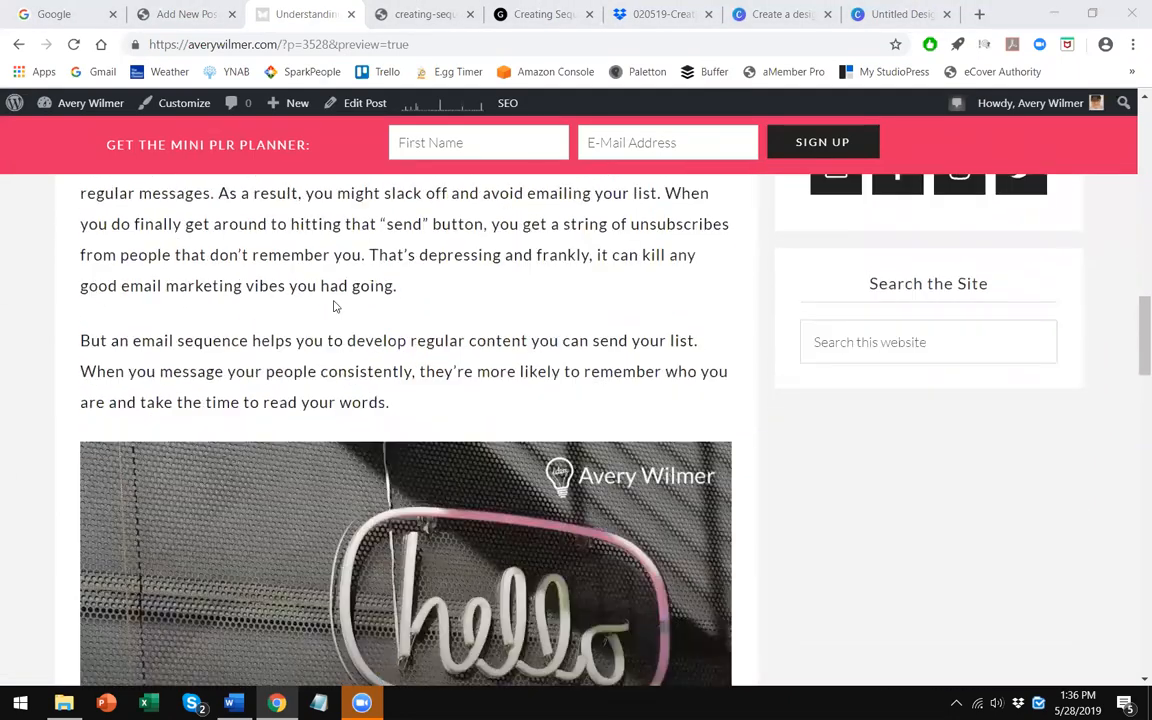
scroll(335, 307, down, 10)
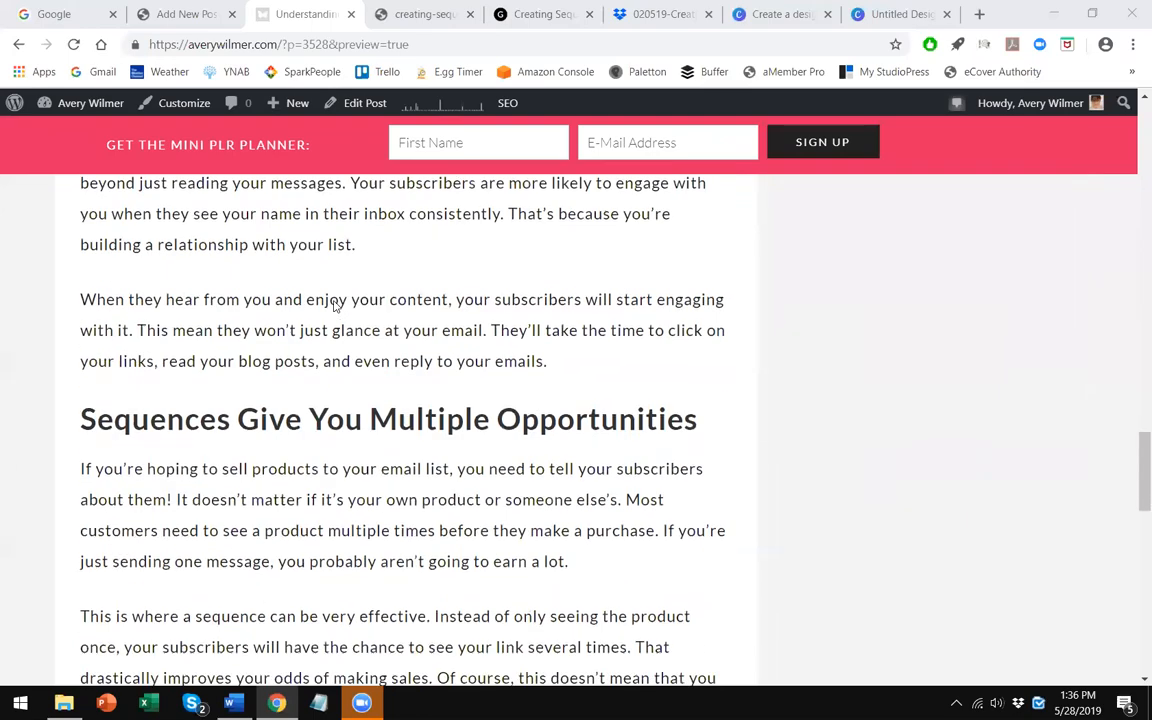
scroll(335, 307, down, 8)
scroll(383, 362, up, 4)
scroll(383, 362, up, 10)
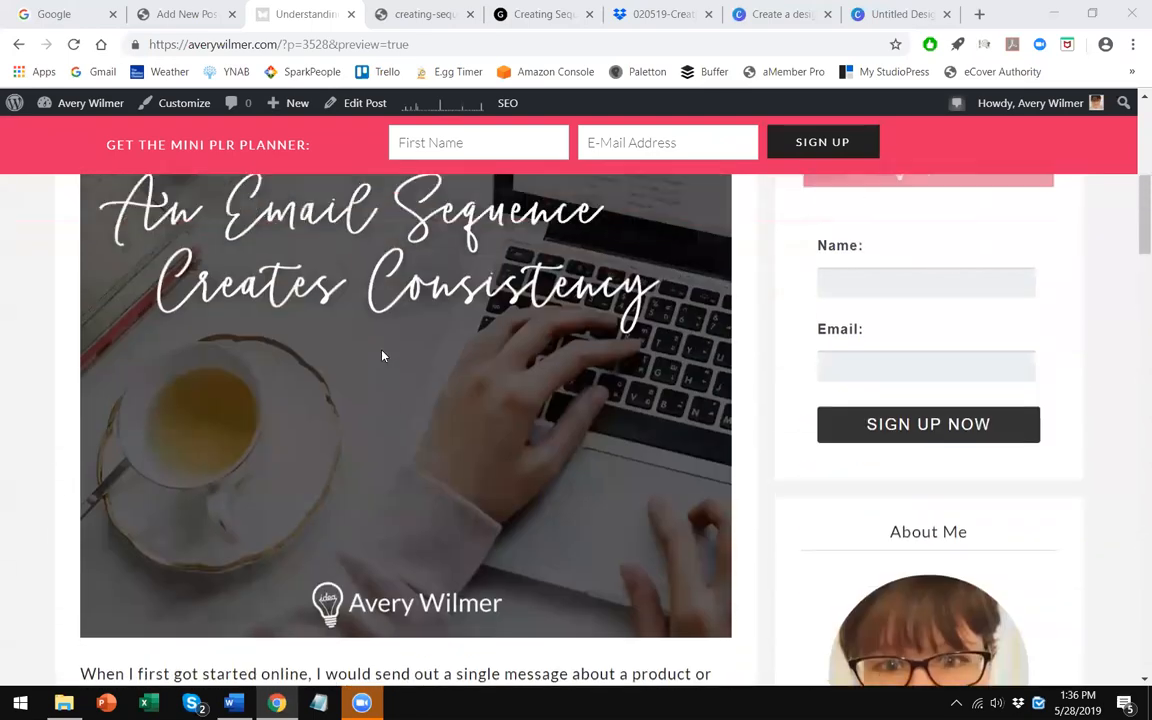
scroll(383, 356, up, 4)
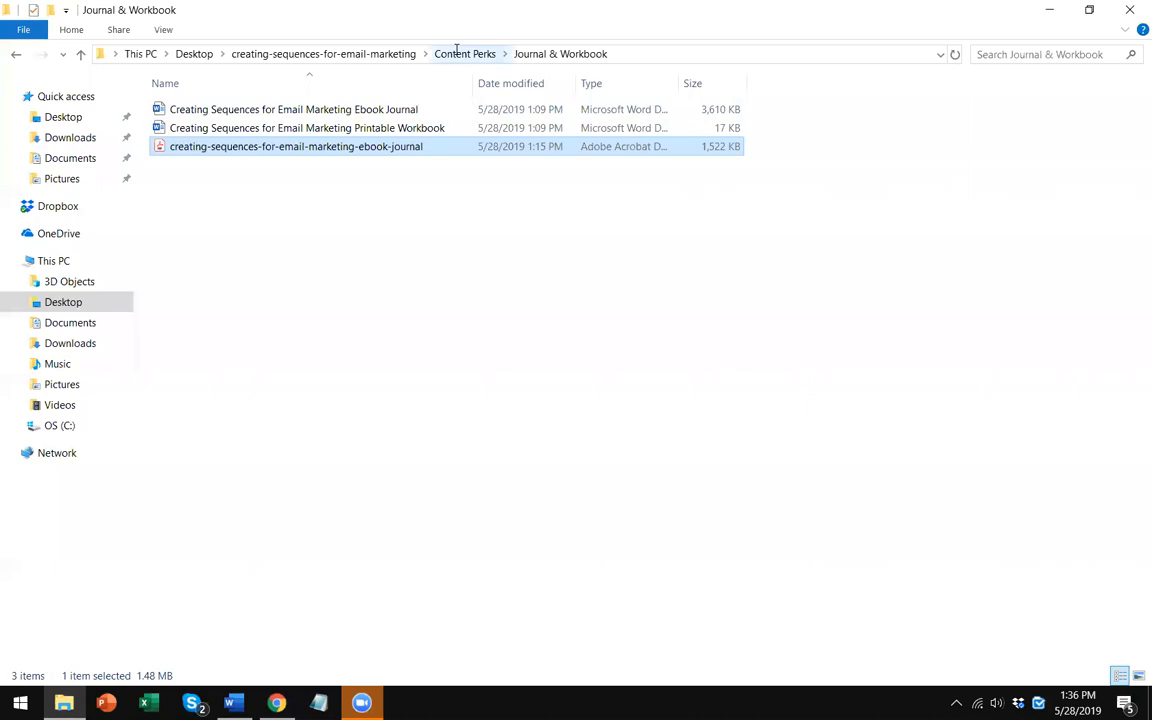
- In File Explorer, open the Call to Action Promo Graphic folder and view the CTA image, then close the viewer
click(463, 53)
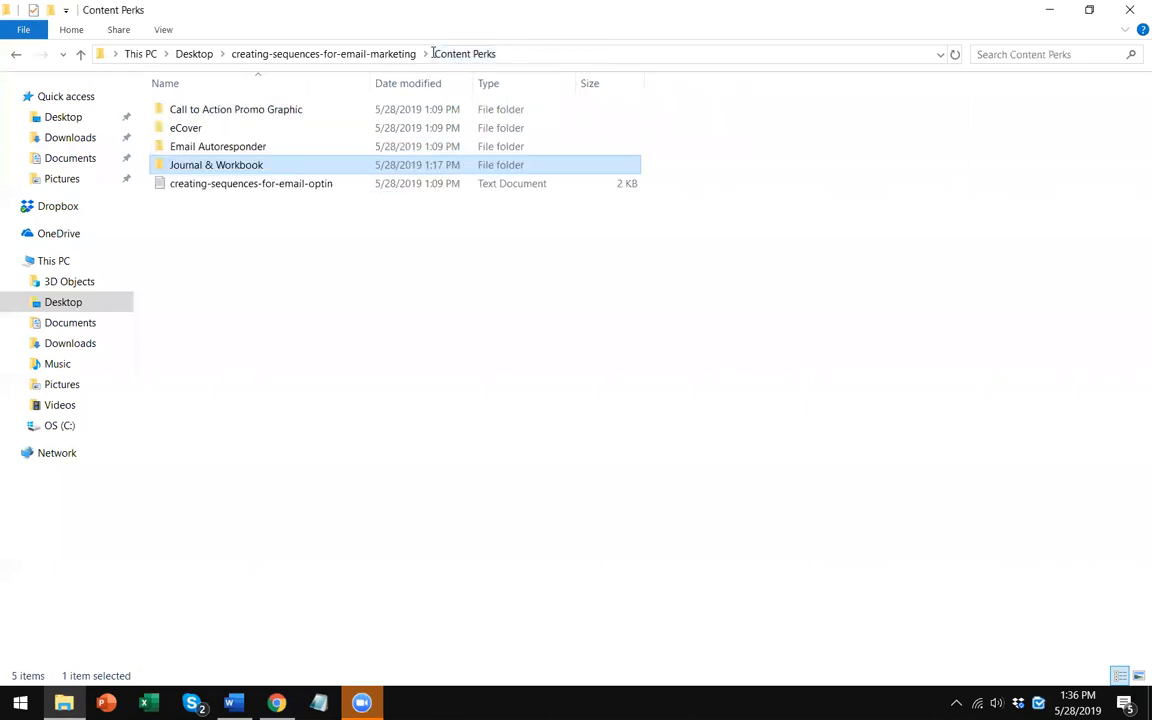
double_click(246, 111)
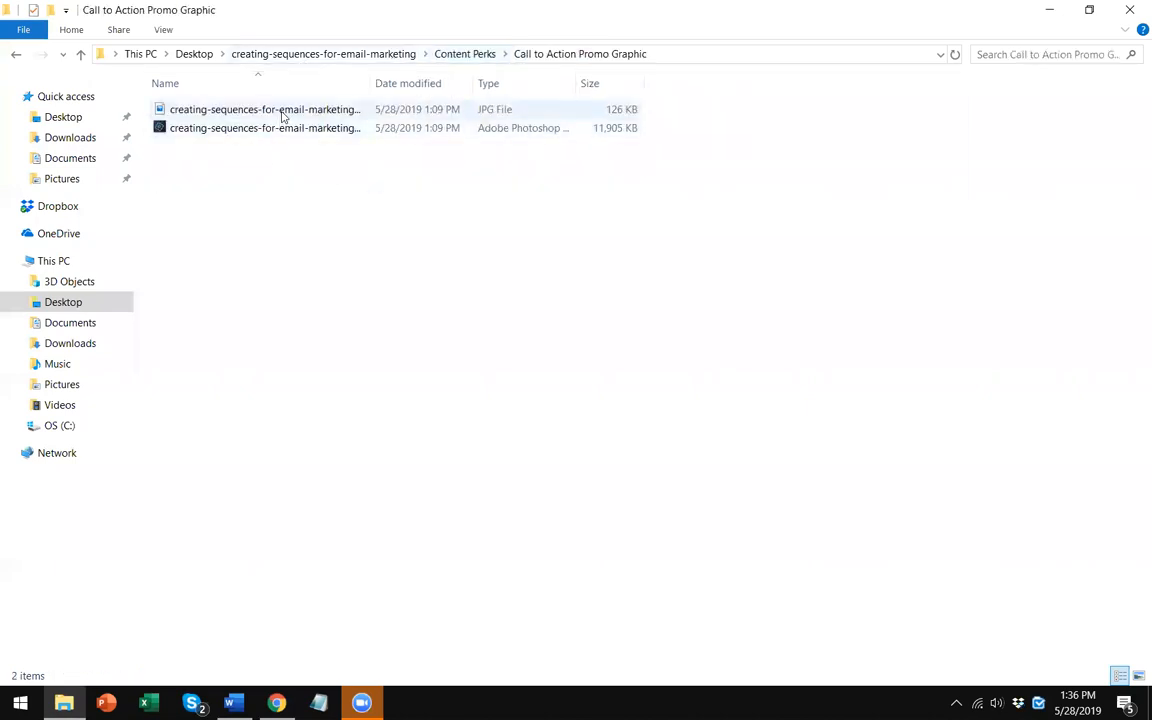
double_click(283, 112)
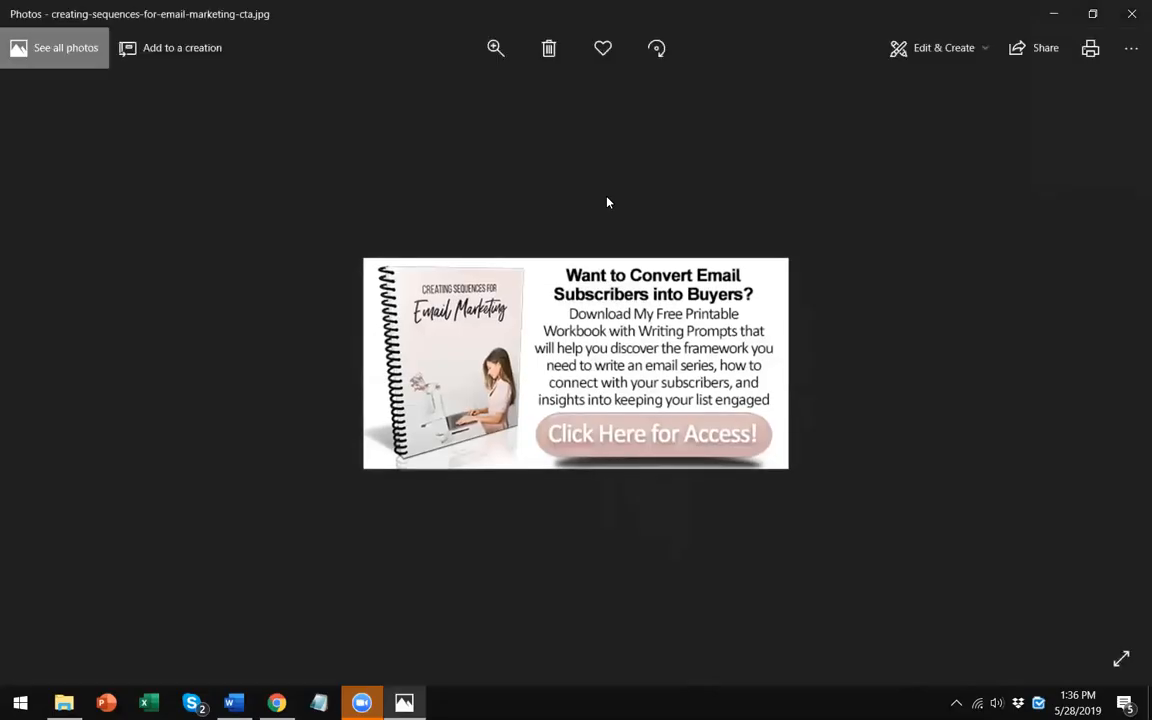
click(1131, 13)
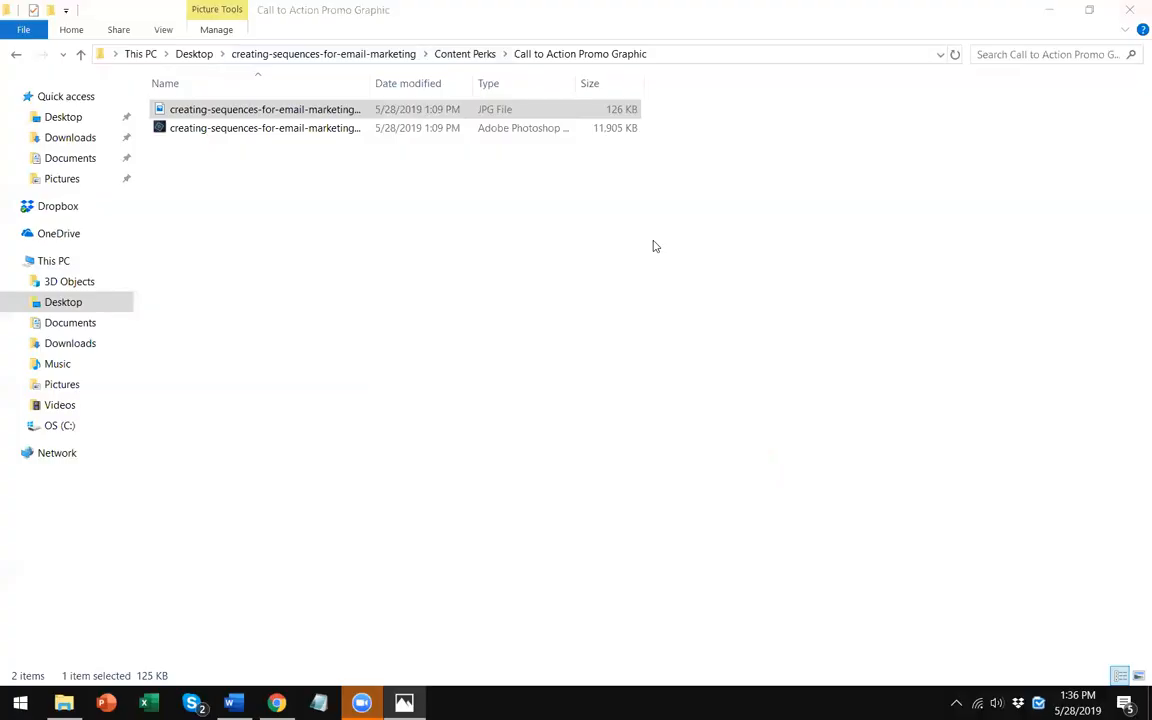
click(335, 324)
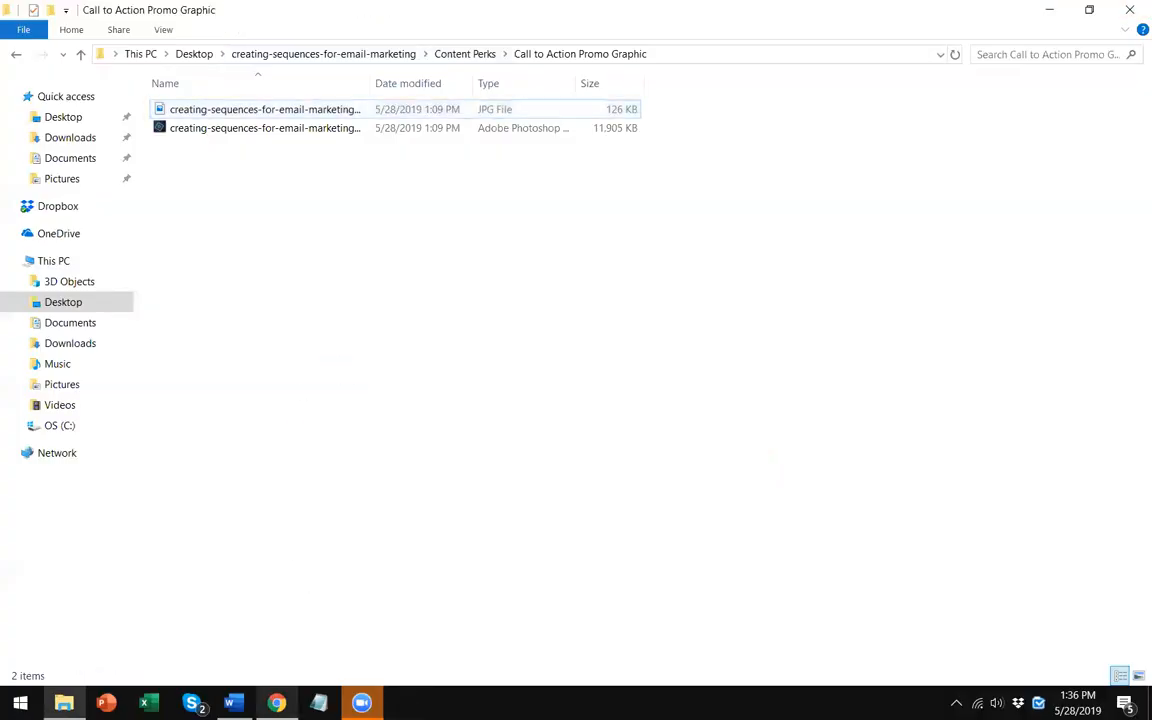
- Upload the creating-sequences-for-email-marketing-cta JPG from the Call to Action Promo Graphic folder into the post's media
click(277, 703)
scroll(407, 422, down, 6)
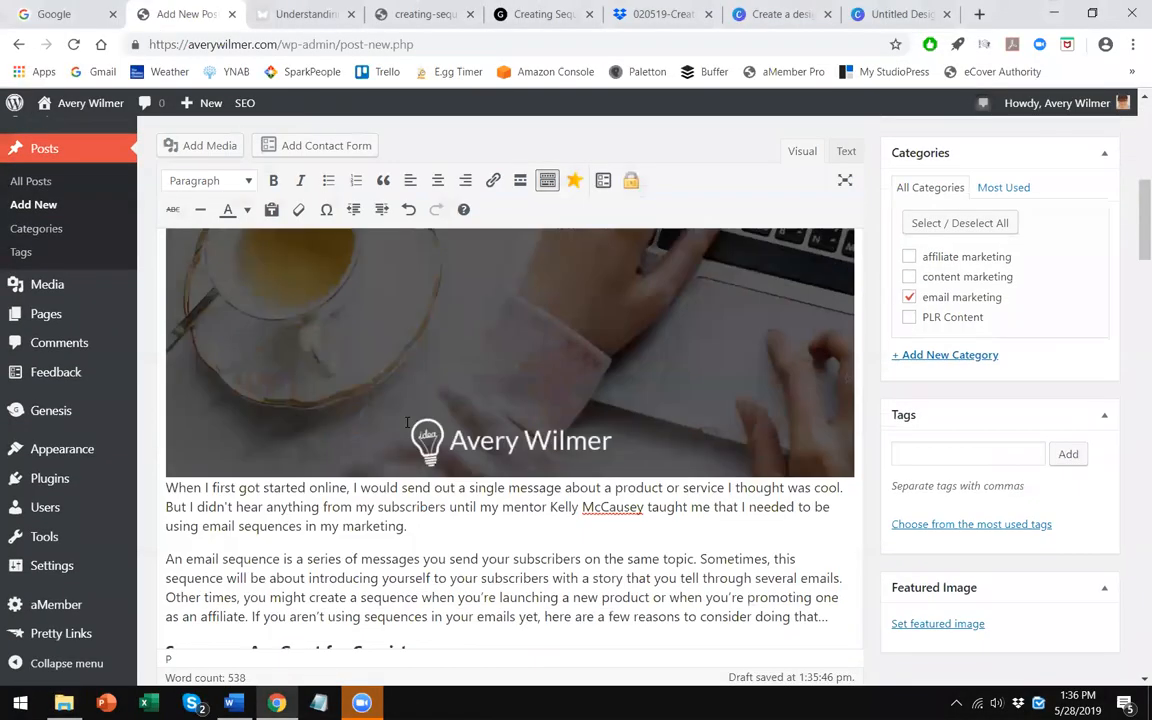
scroll(407, 422, down, 15)
click(304, 388)
click(200, 141)
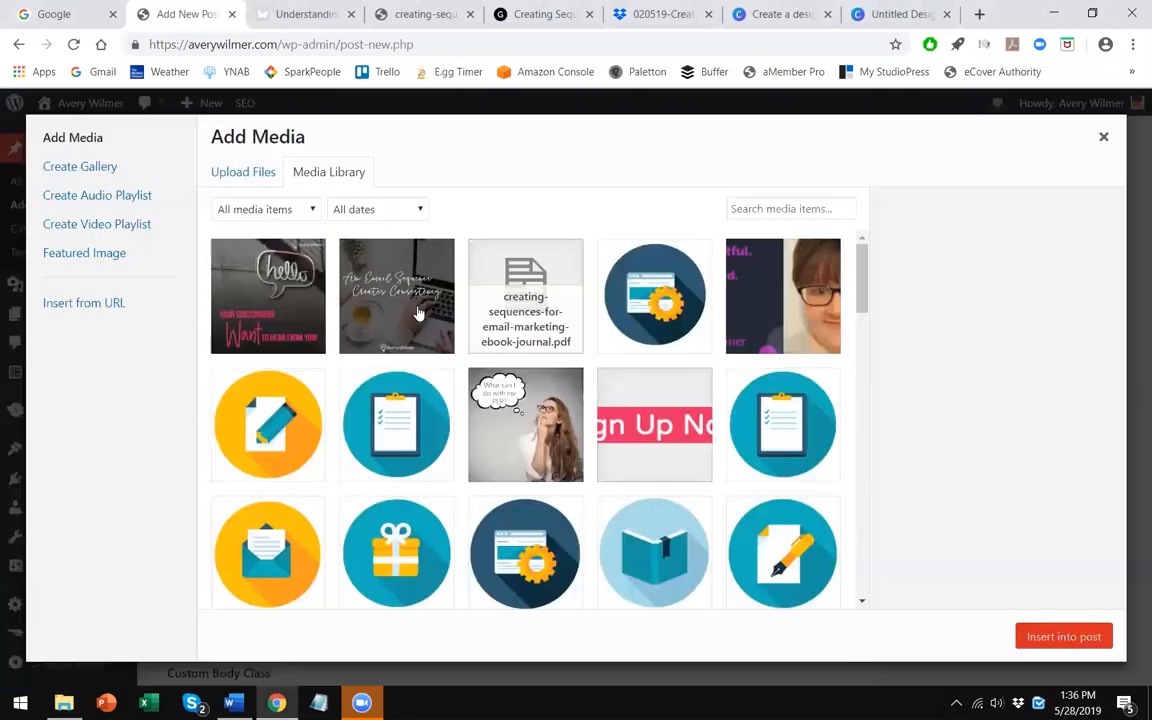
click(245, 174)
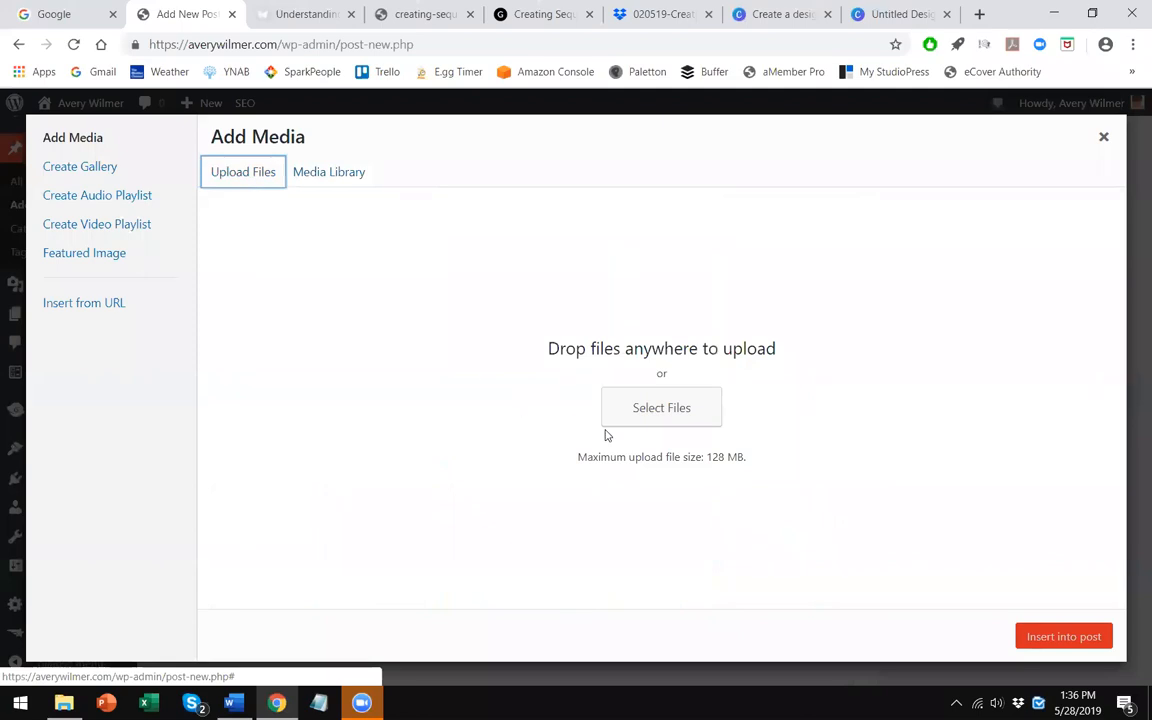
click(661, 409)
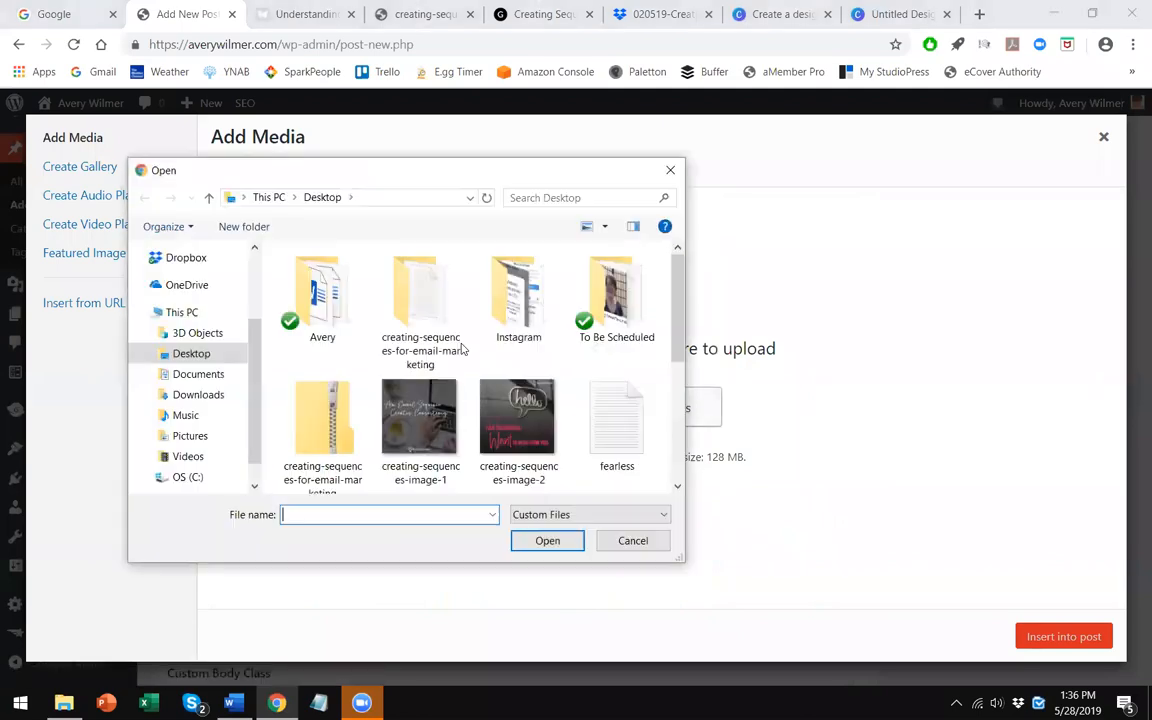
double_click(421, 322)
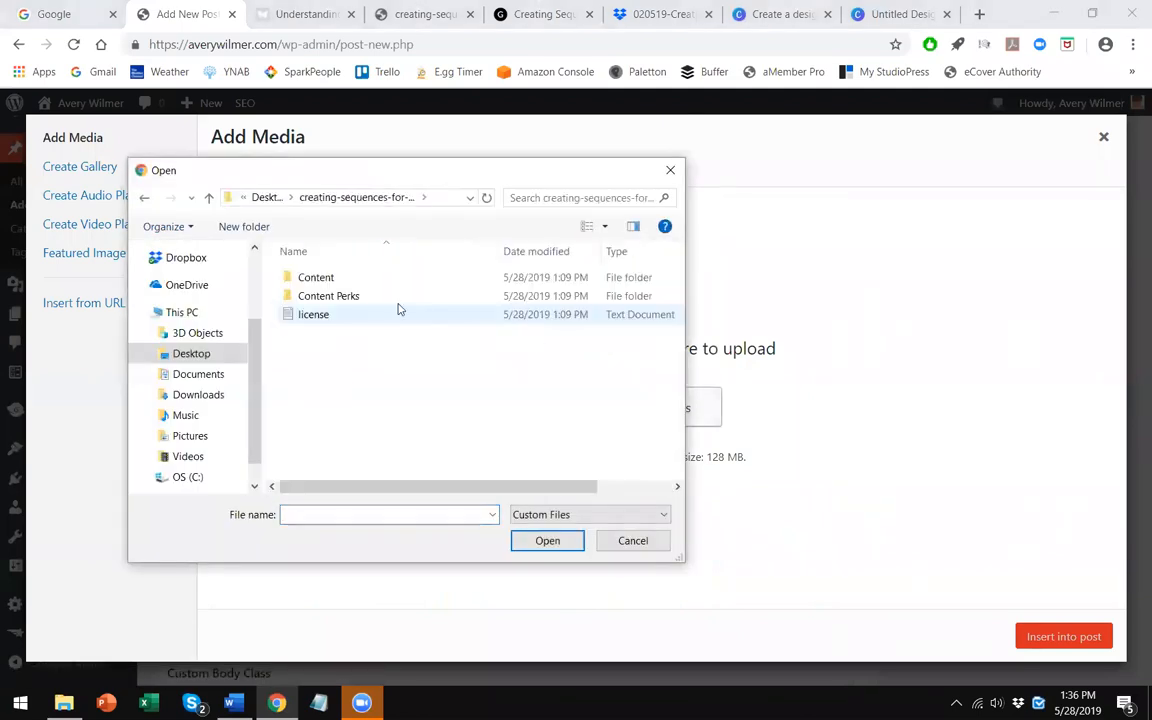
double_click(365, 293)
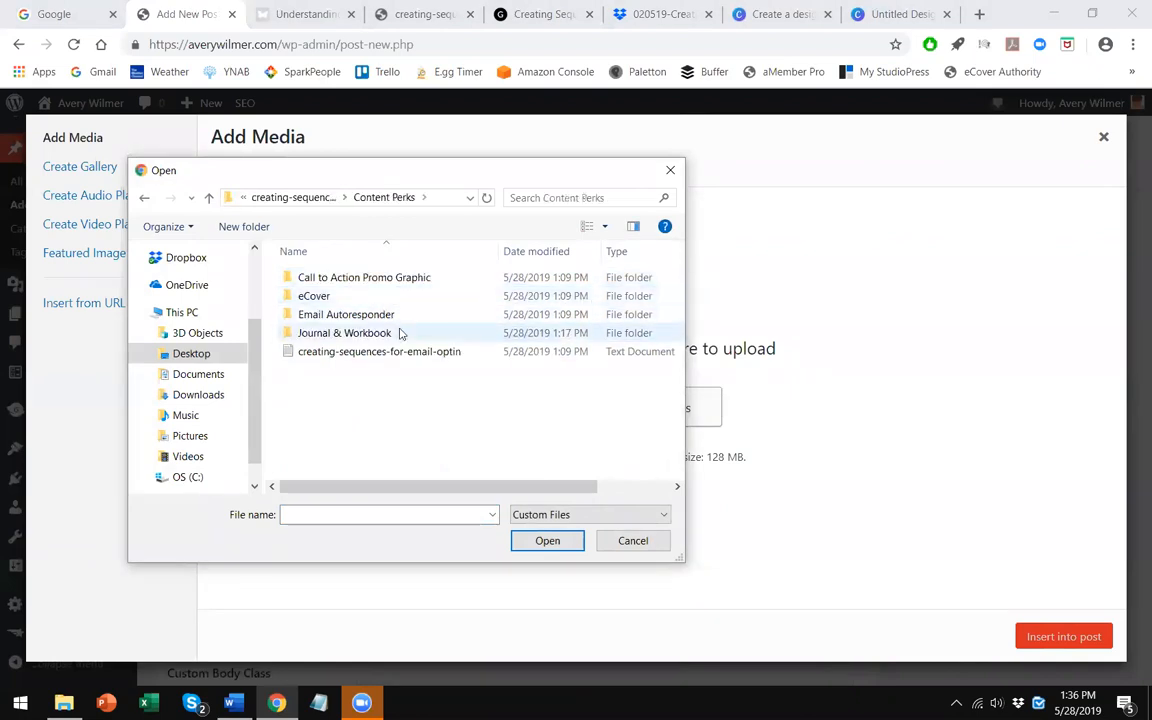
click(400, 333)
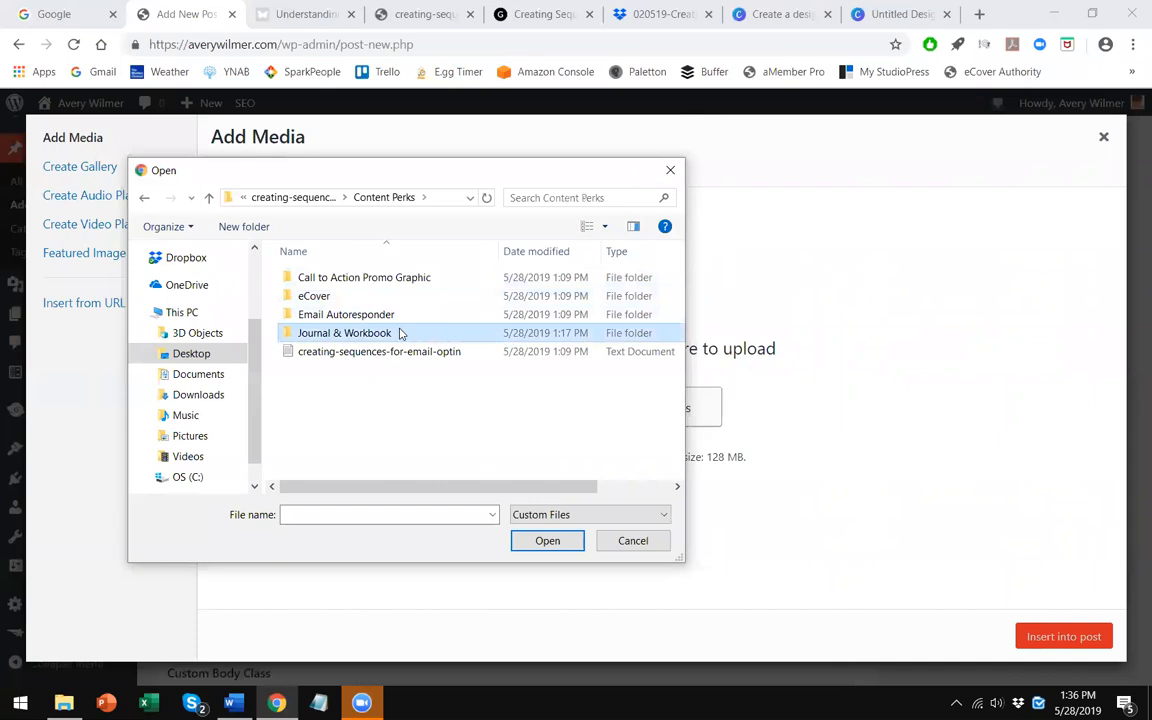
double_click(400, 333)
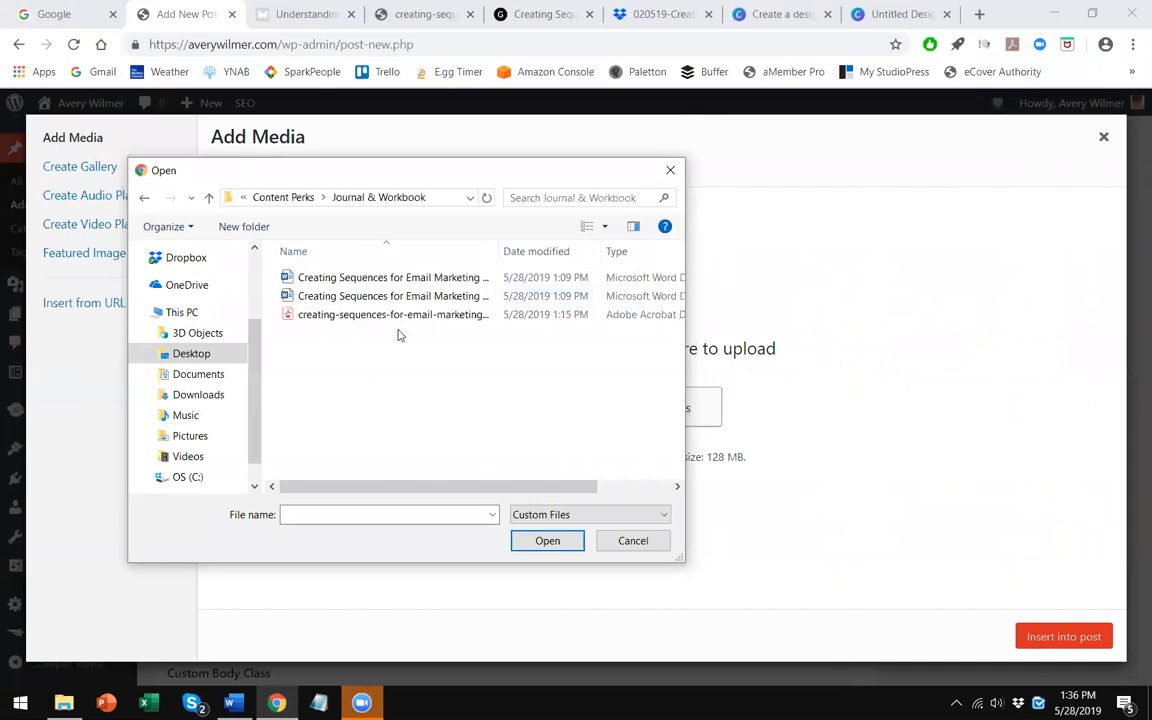
click(290, 197)
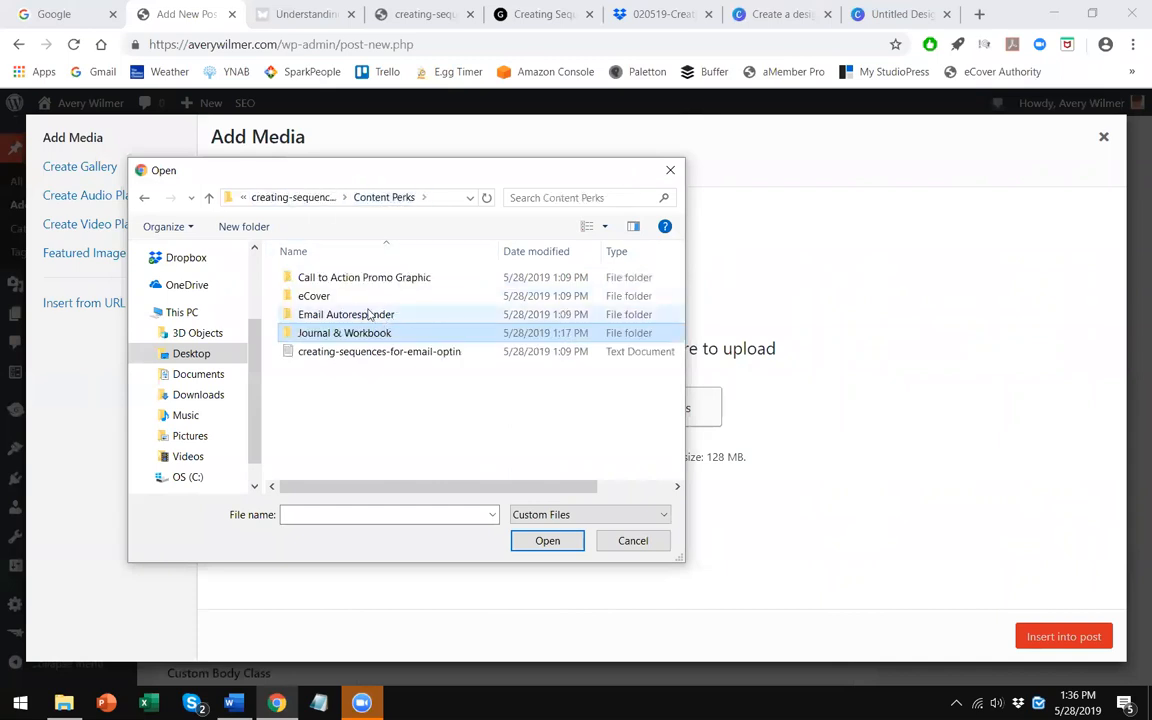
double_click(385, 278)
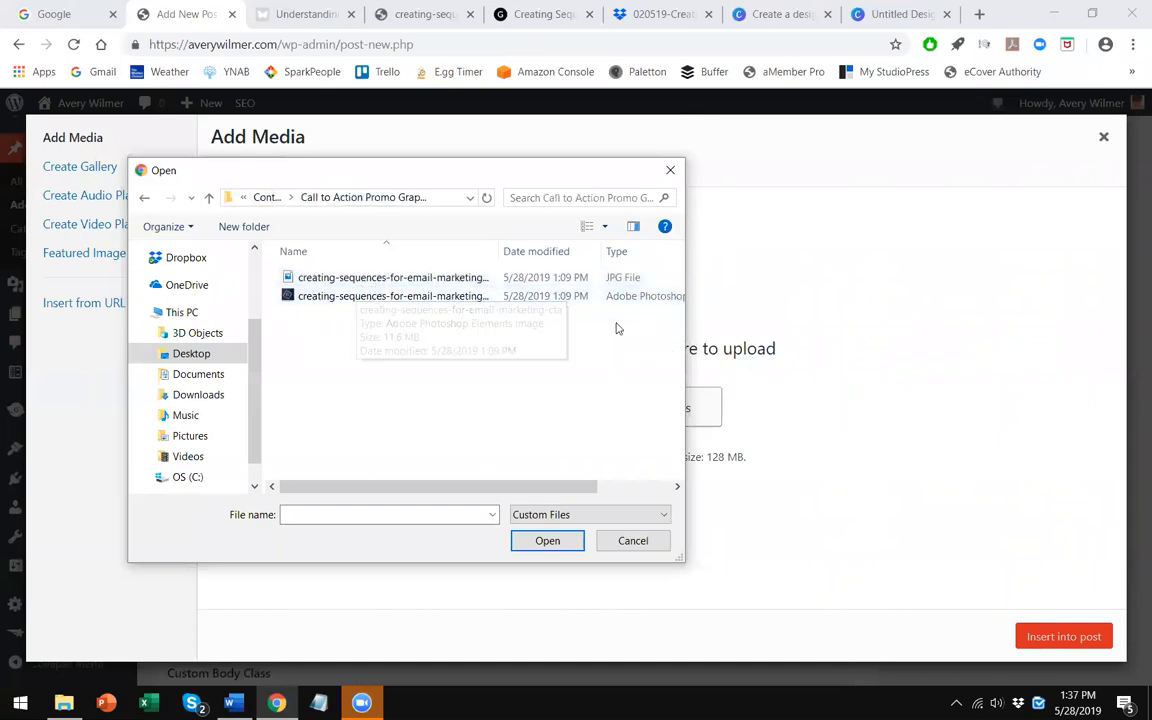
click(420, 309)
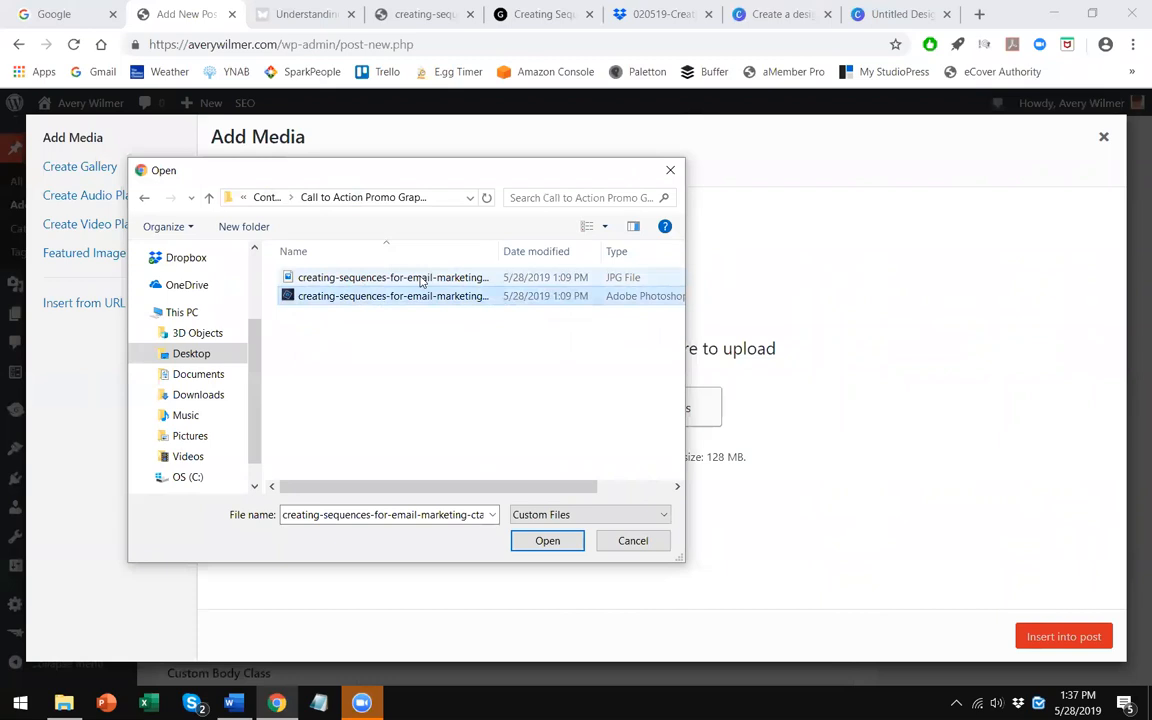
click(420, 280)
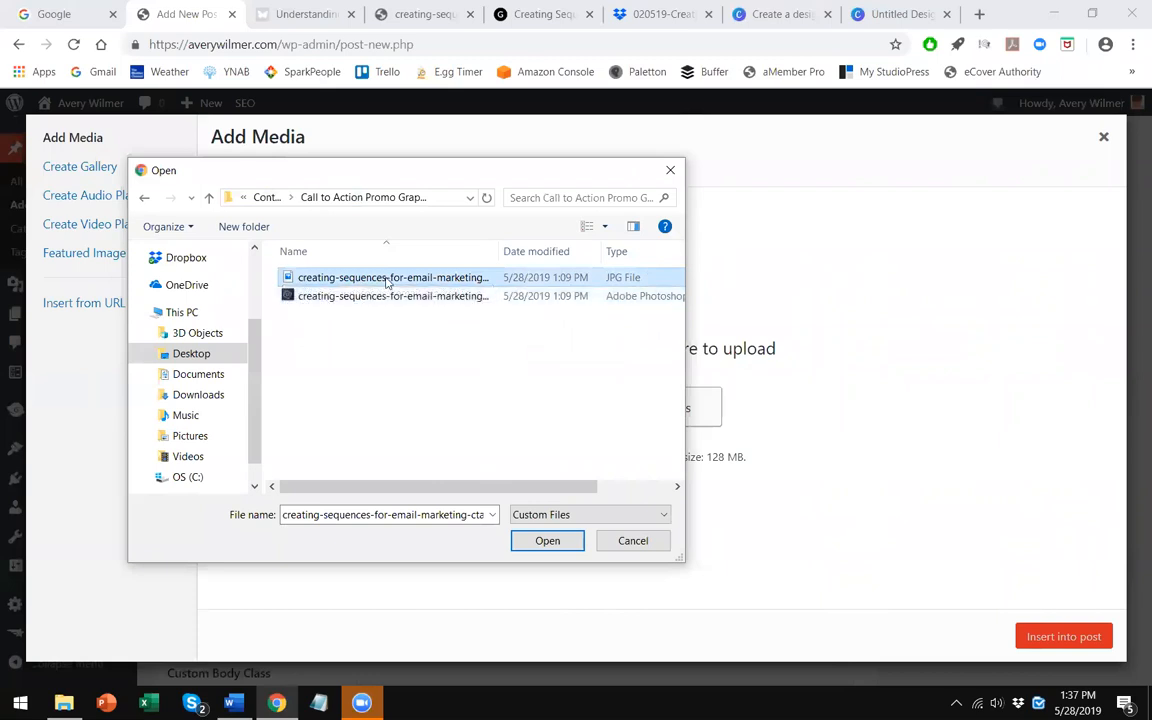
double_click(591, 276)
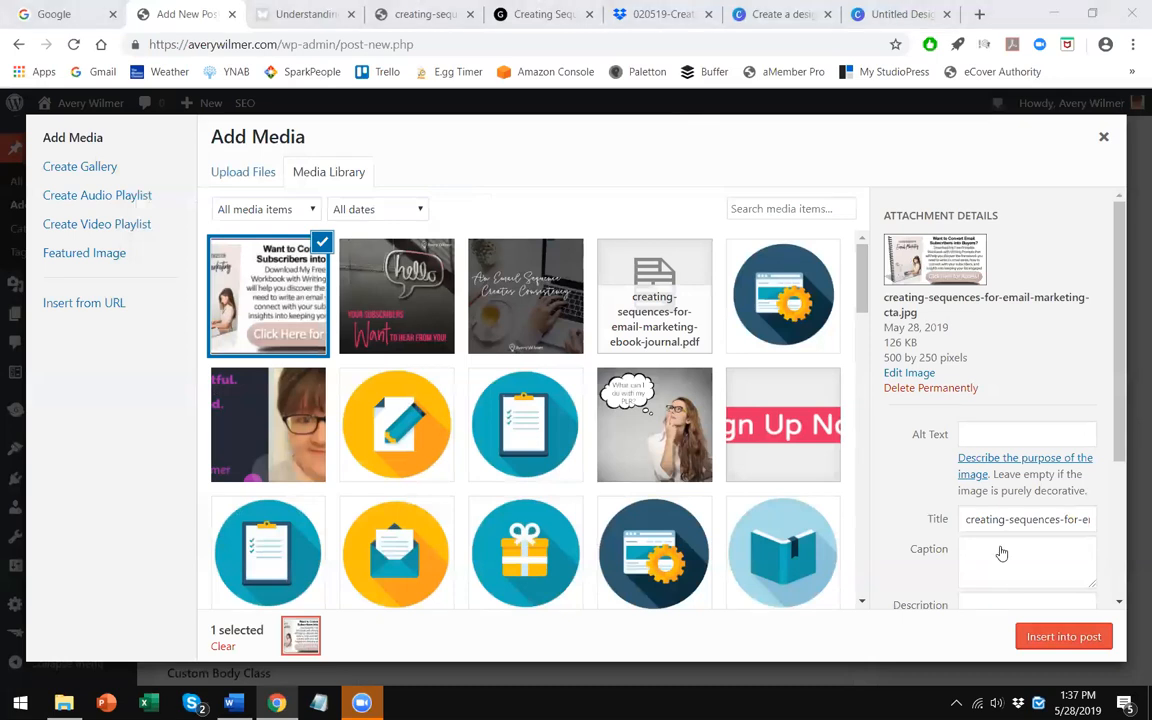
- Insert the uploaded call-to-action image at the end of the post's text
scroll(1000, 550, down, 2)
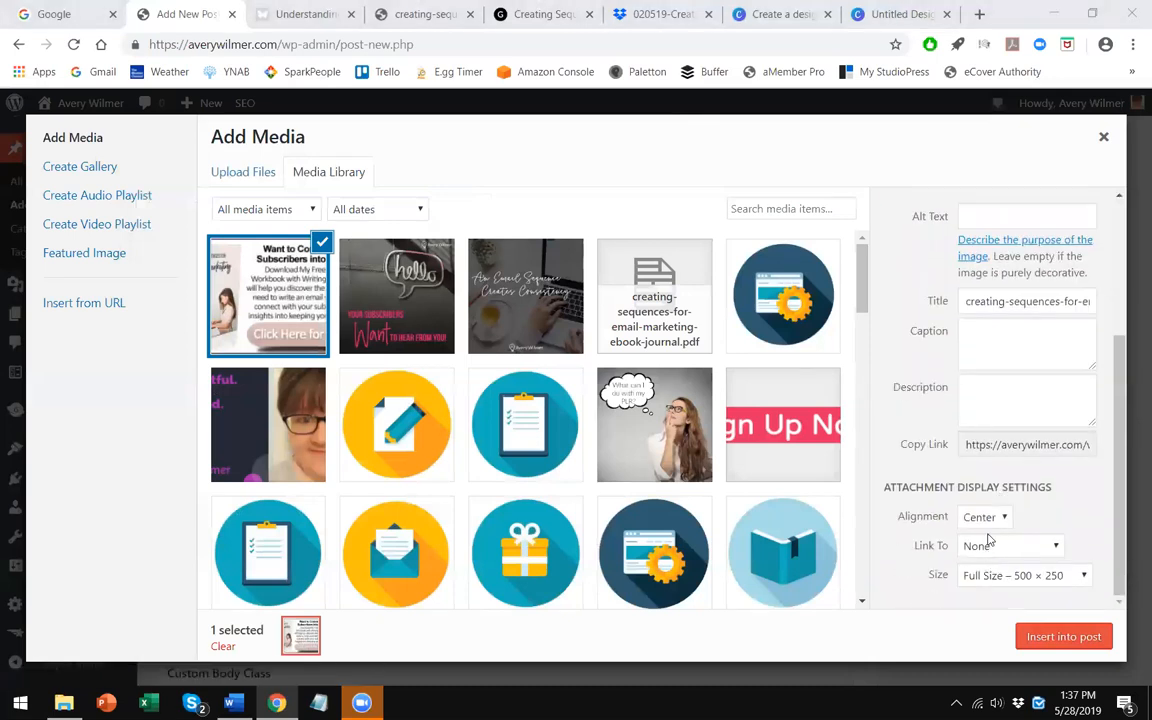
click(1044, 637)
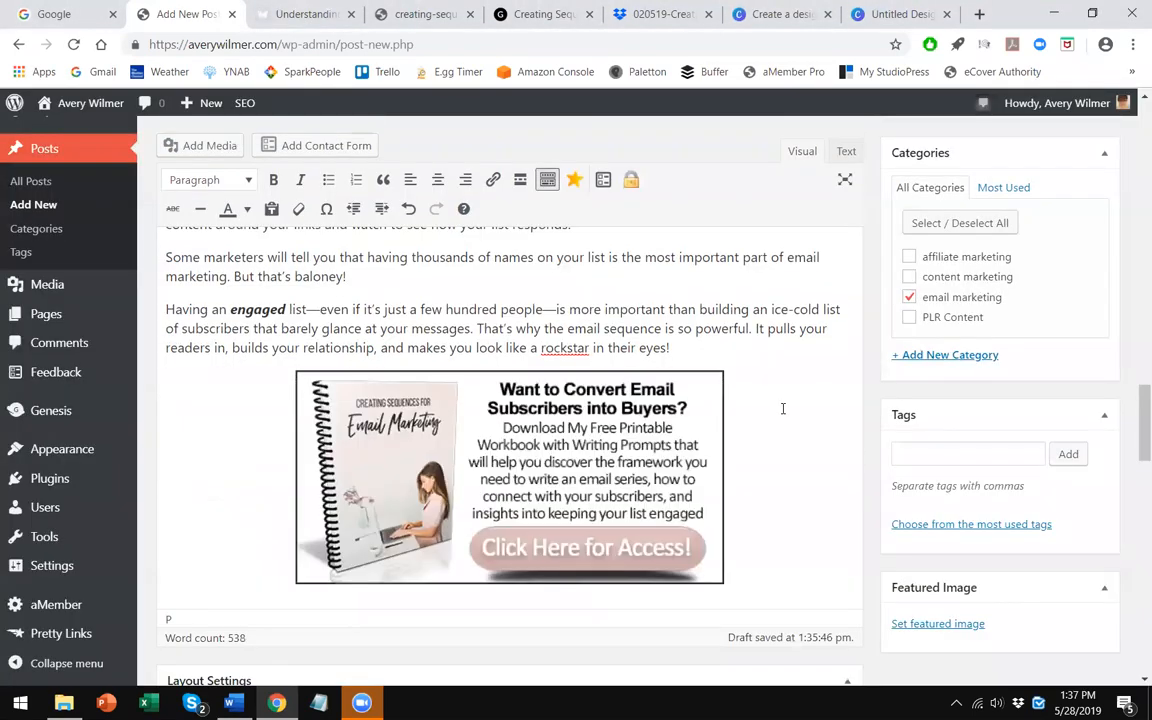
- Set the post's permalink slug to email-sequence and publish the post
scroll(783, 400, up, 3)
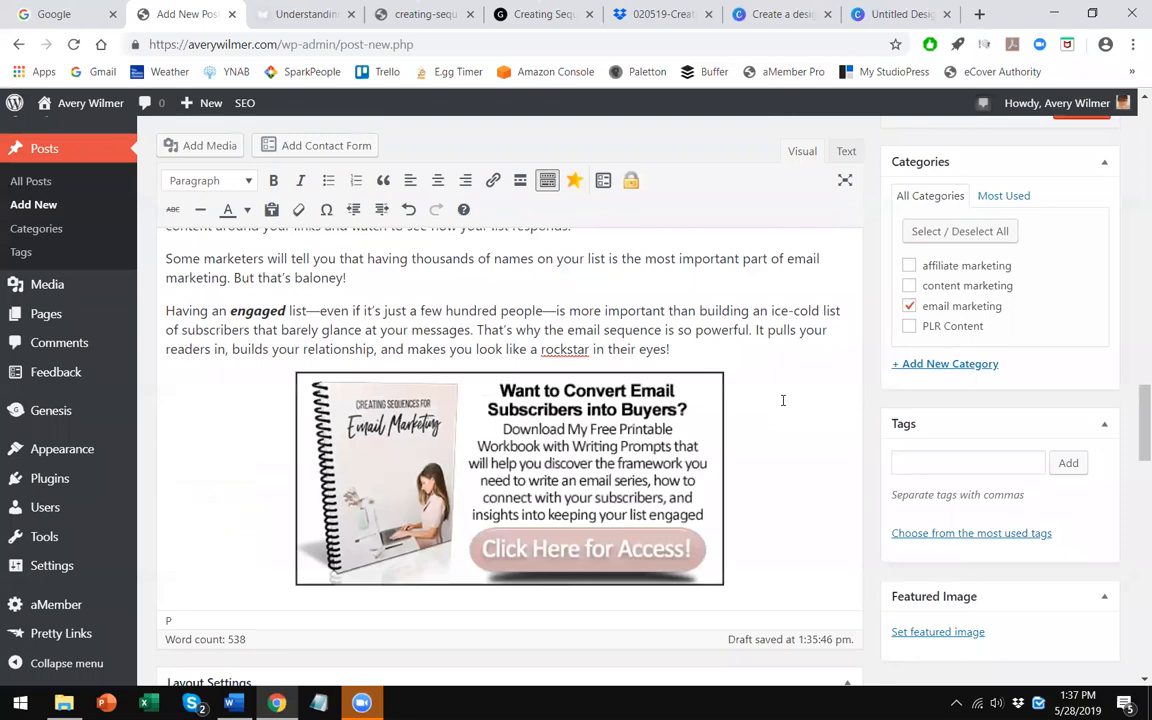
scroll(783, 400, down, 5)
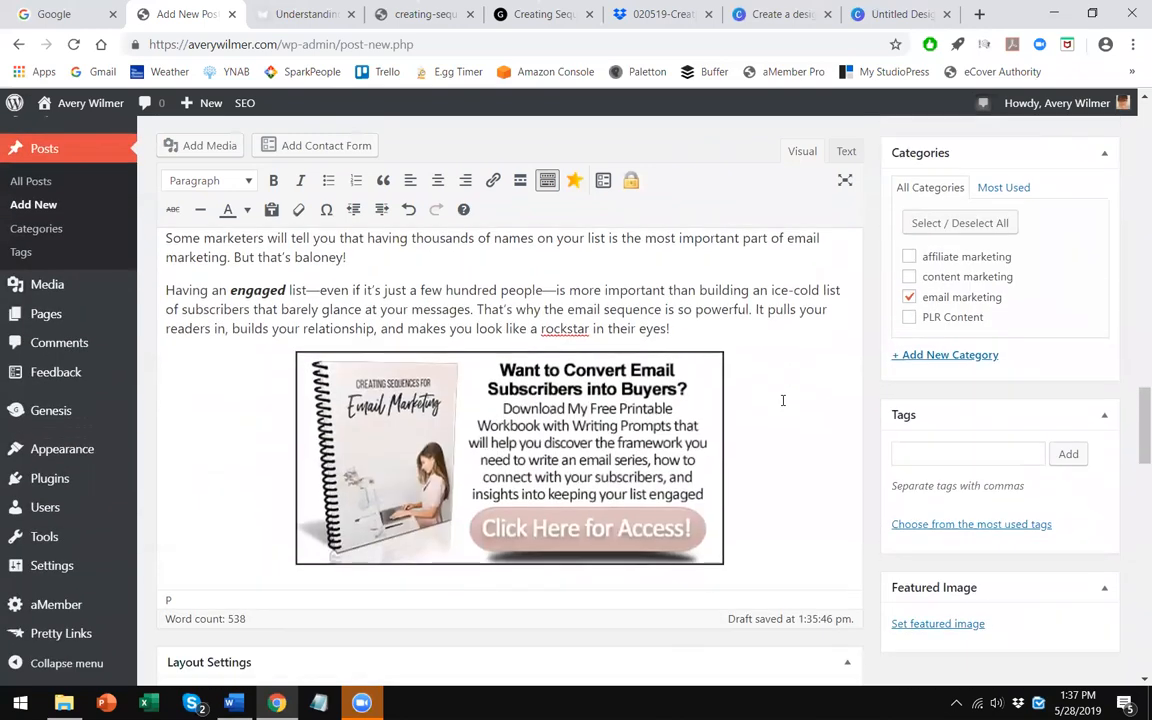
scroll(1030, 330, up, 10)
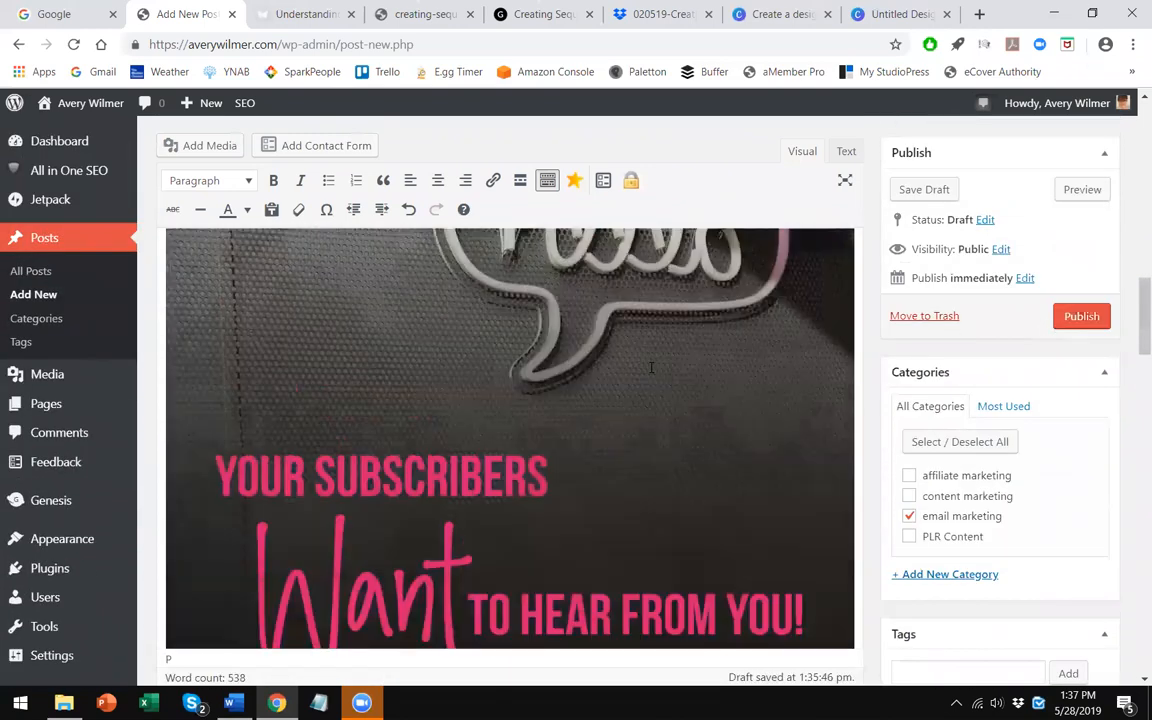
scroll(450, 265, up, 10)
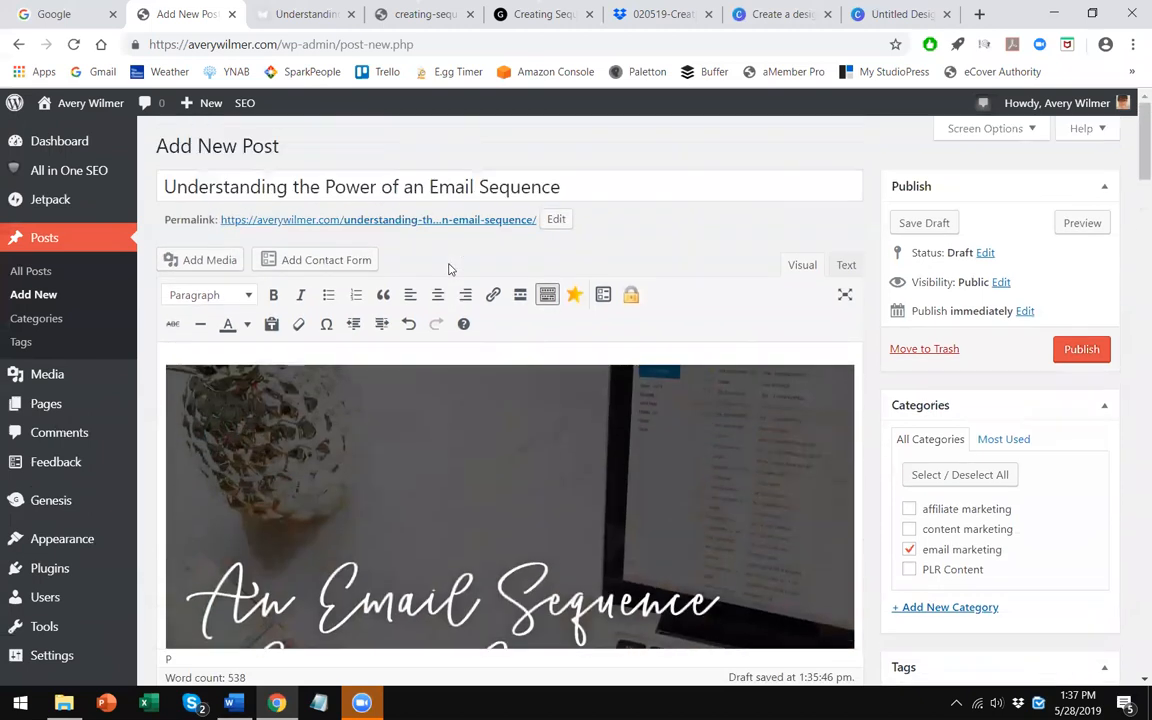
click(554, 219)
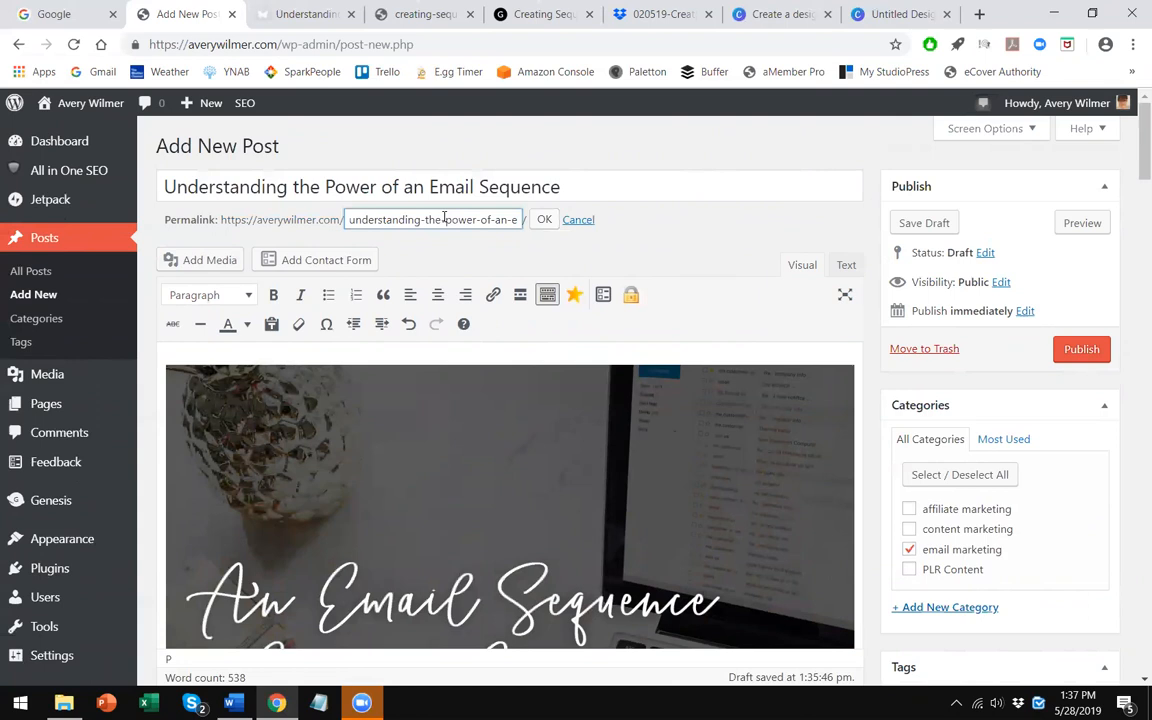
drag(506, 219, 210, 217)
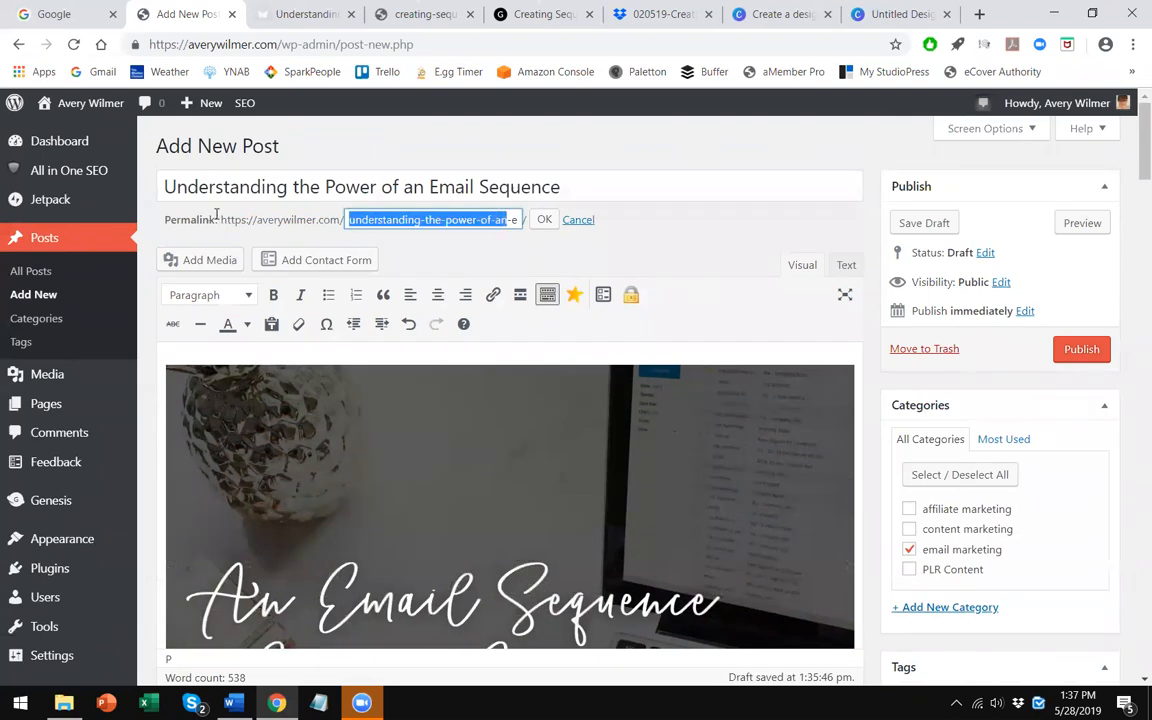
key(BackSpace)
key(Delete)
key(Tab)
key(Return)
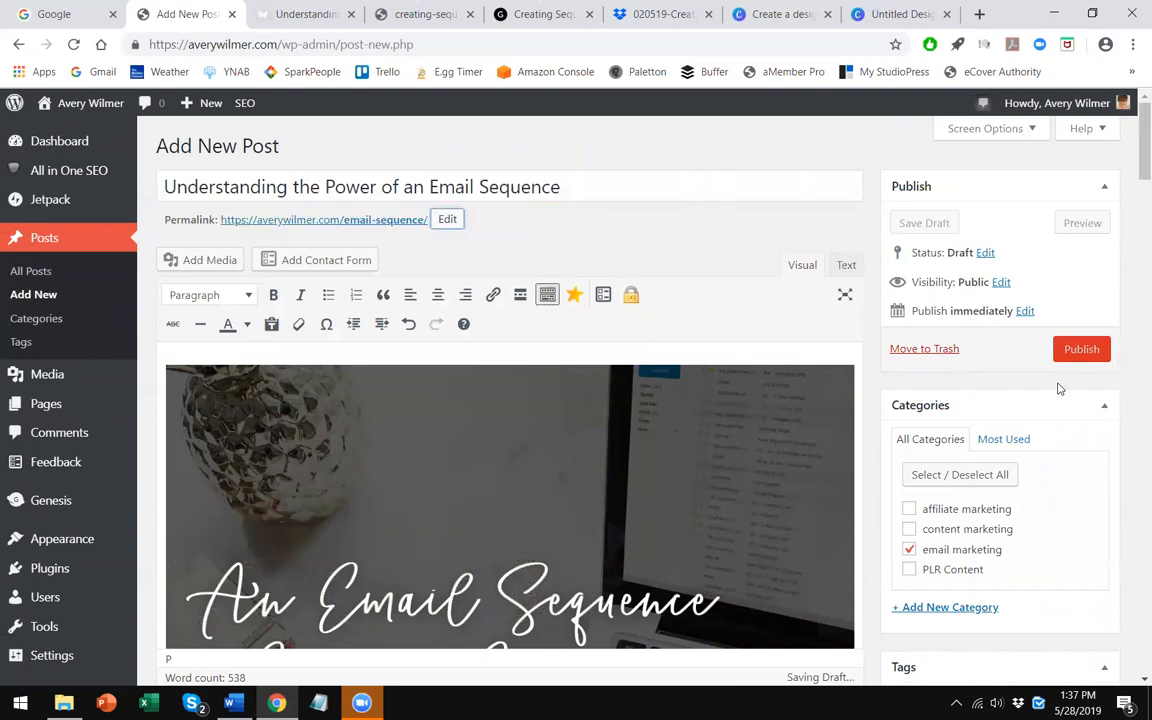
click(1083, 350)
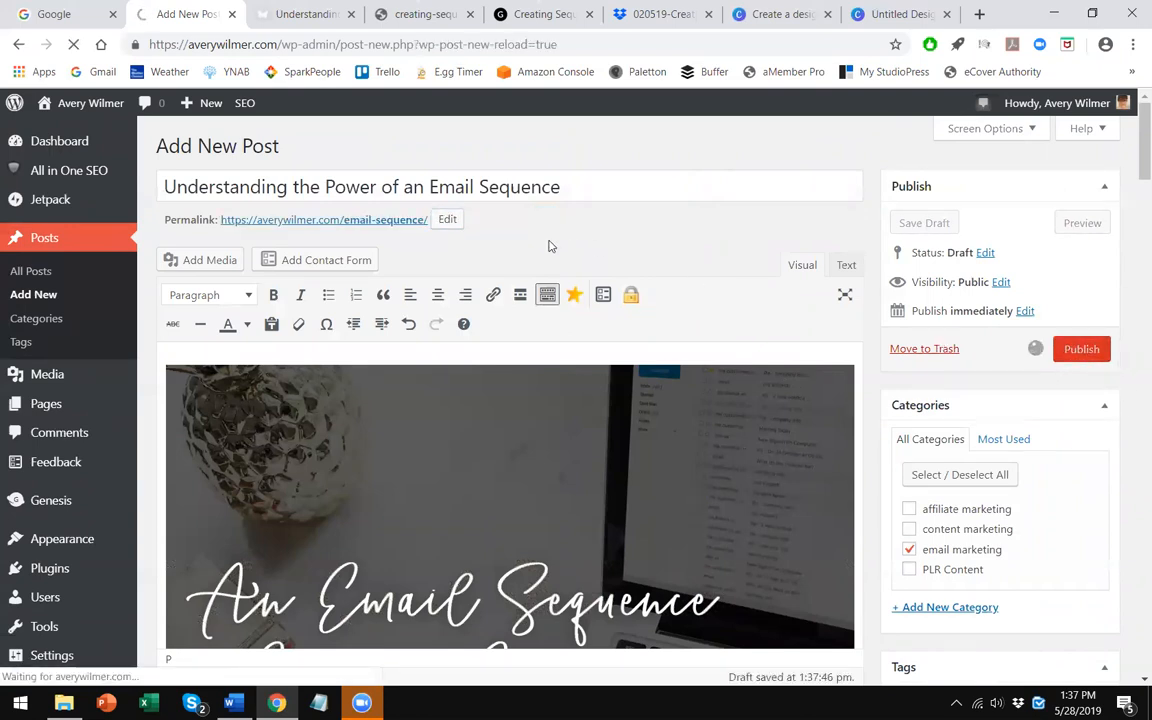
- Open the published post on the live site and scroll through its images and call-to-action graphic
click(311, 10)
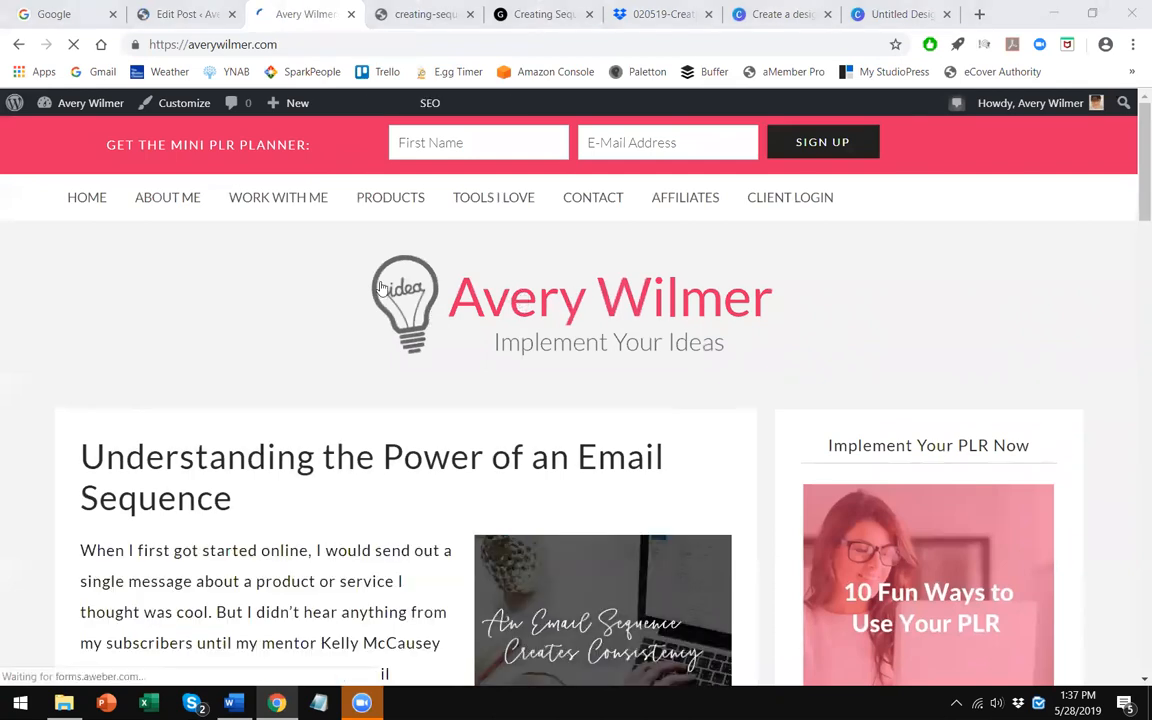
scroll(380, 288, down, 3)
scroll(385, 350, down, 2)
scroll(398, 325, up, 2)
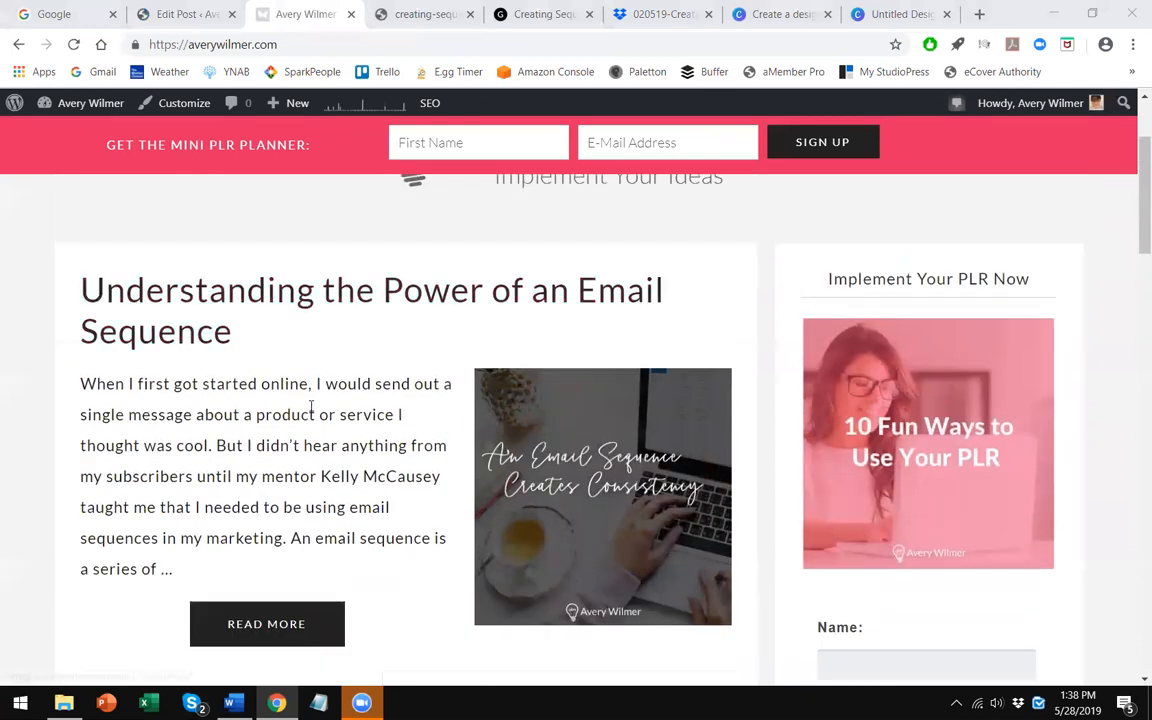
click(463, 301)
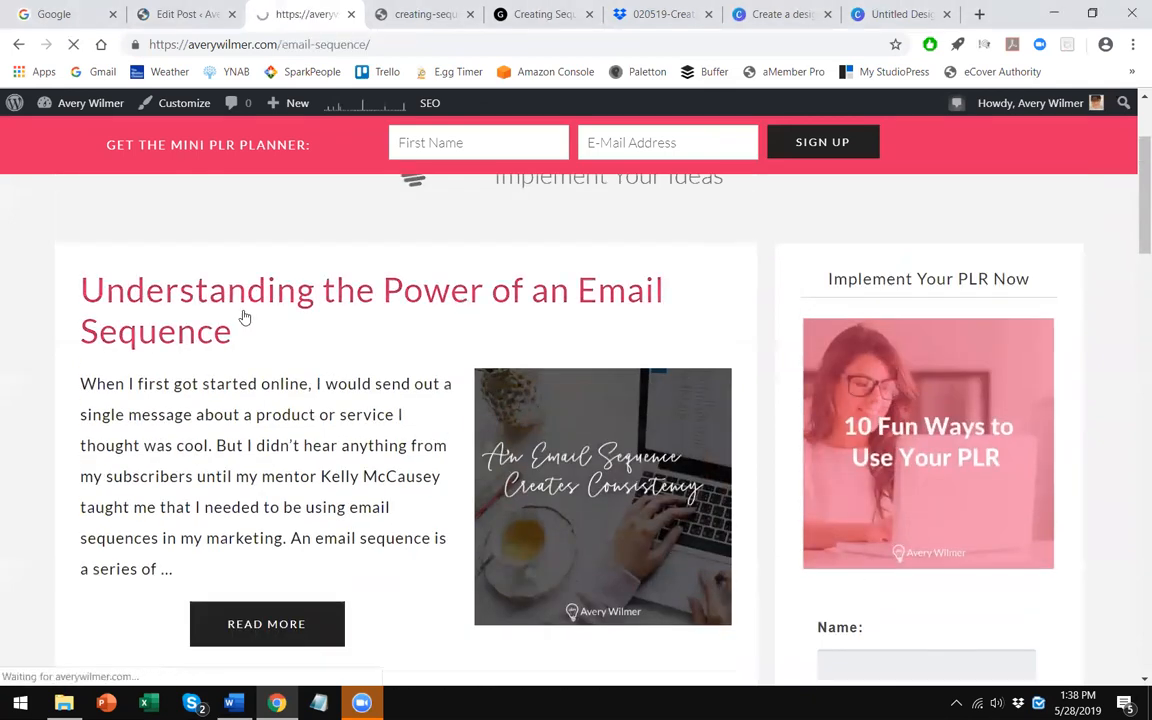
scroll(236, 350, down, 3)
scroll(237, 354, up, 2)
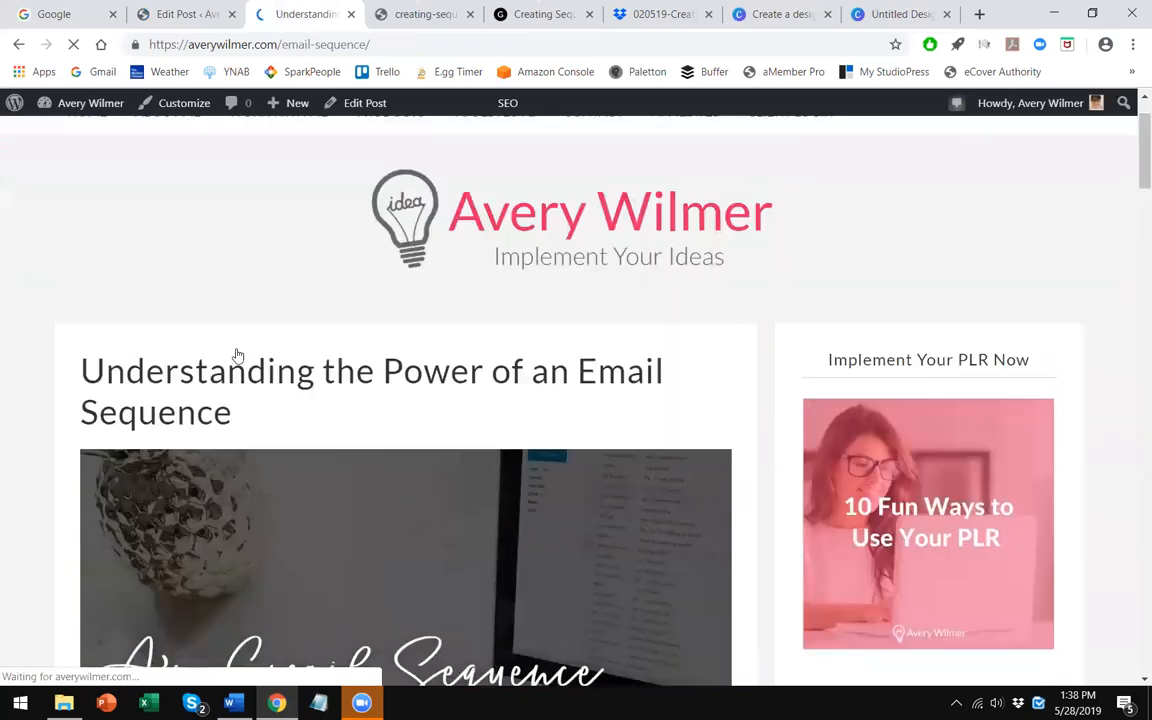
scroll(355, 334, up, 1)
scroll(311, 337, down, 2)
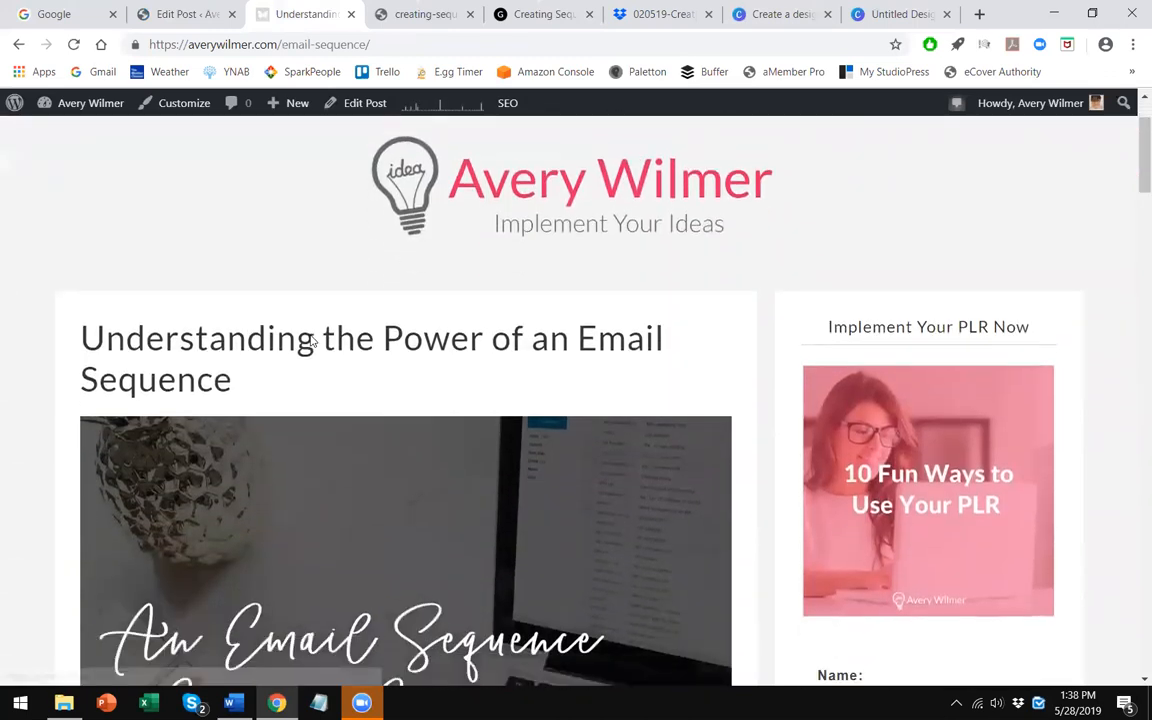
scroll(312, 341, down, 6)
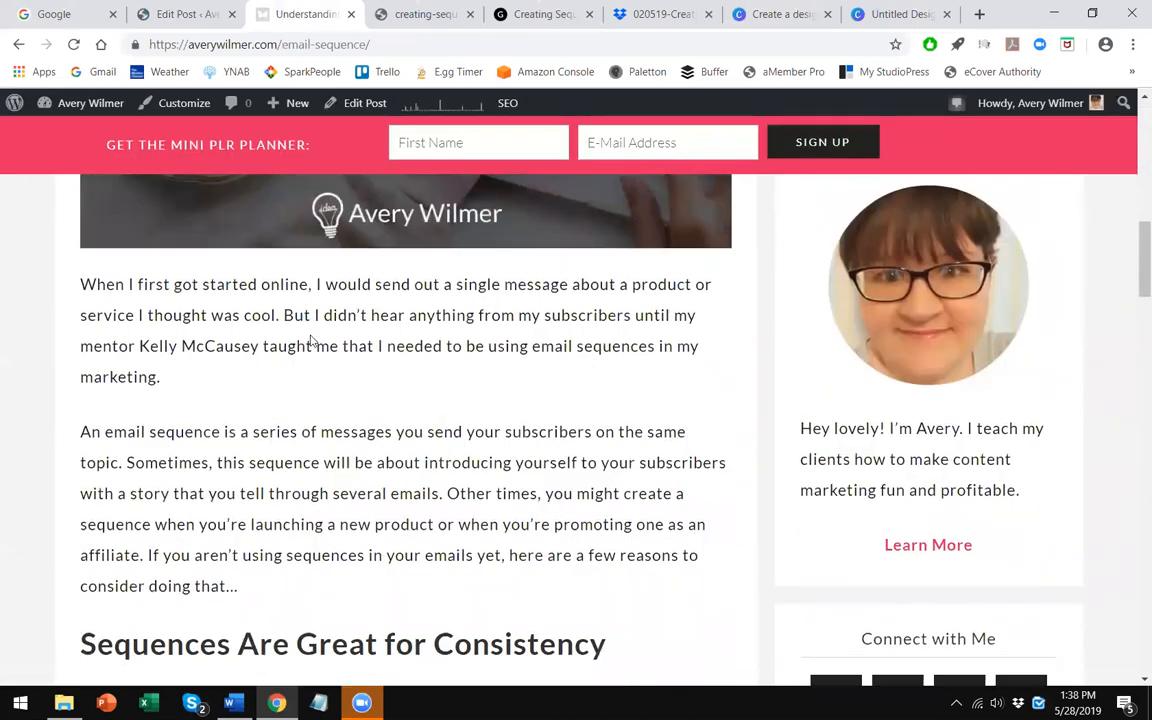
scroll(311, 341, down, 9)
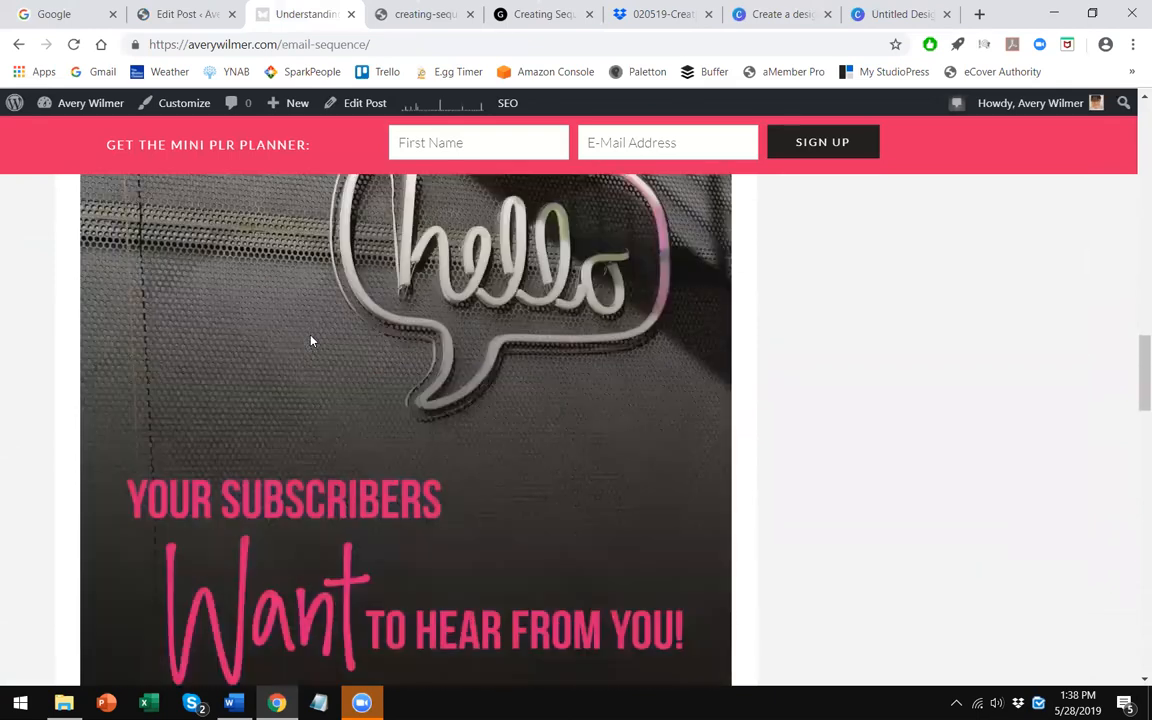
scroll(311, 341, down, 10)
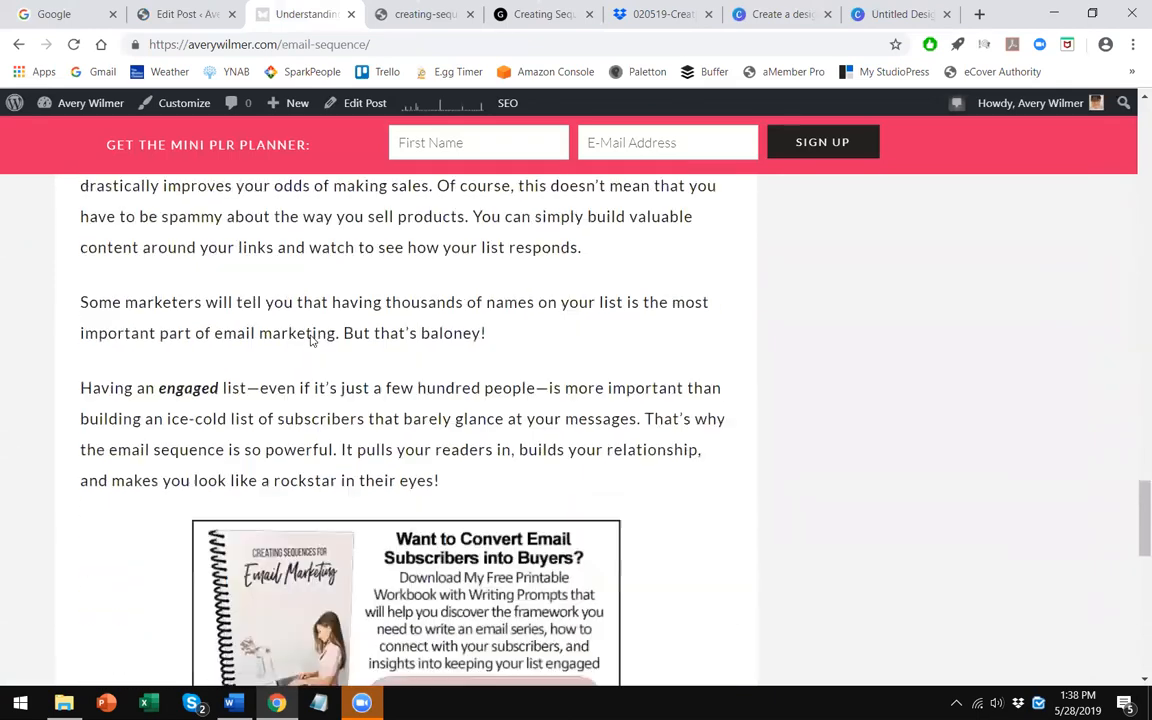
scroll(310, 338, down, 3)
scroll(310, 338, up, 1)
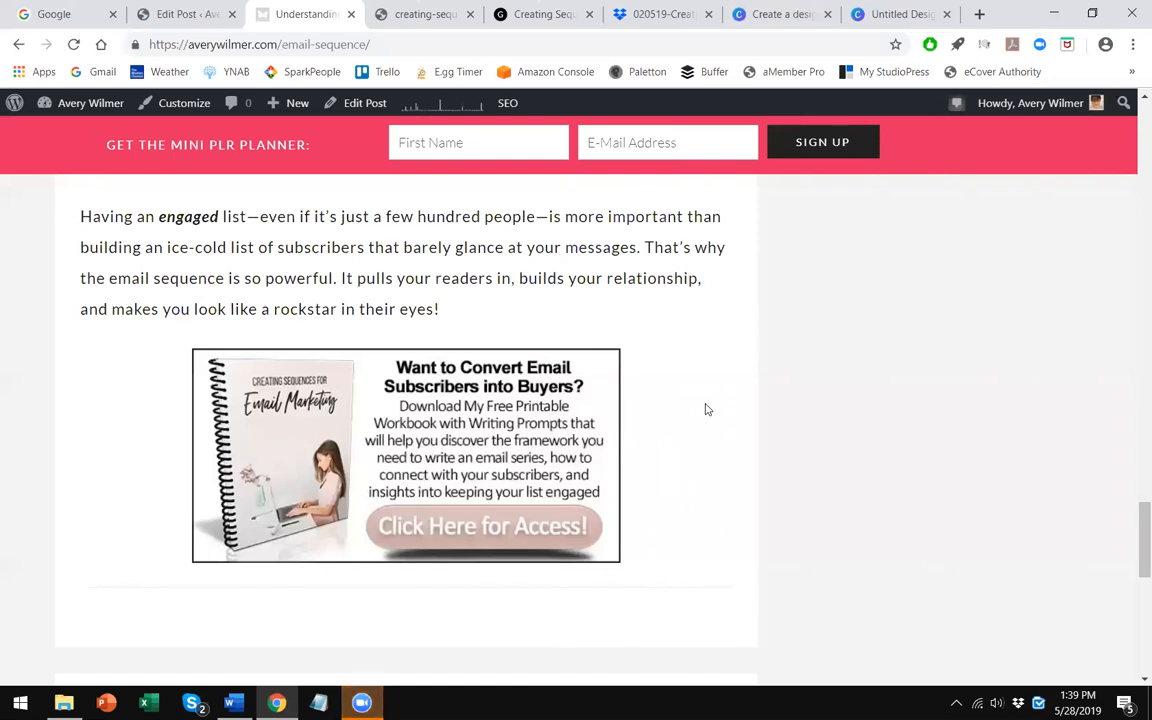
- Close the Canva design and Create a design browser tabs
click(916, 8)
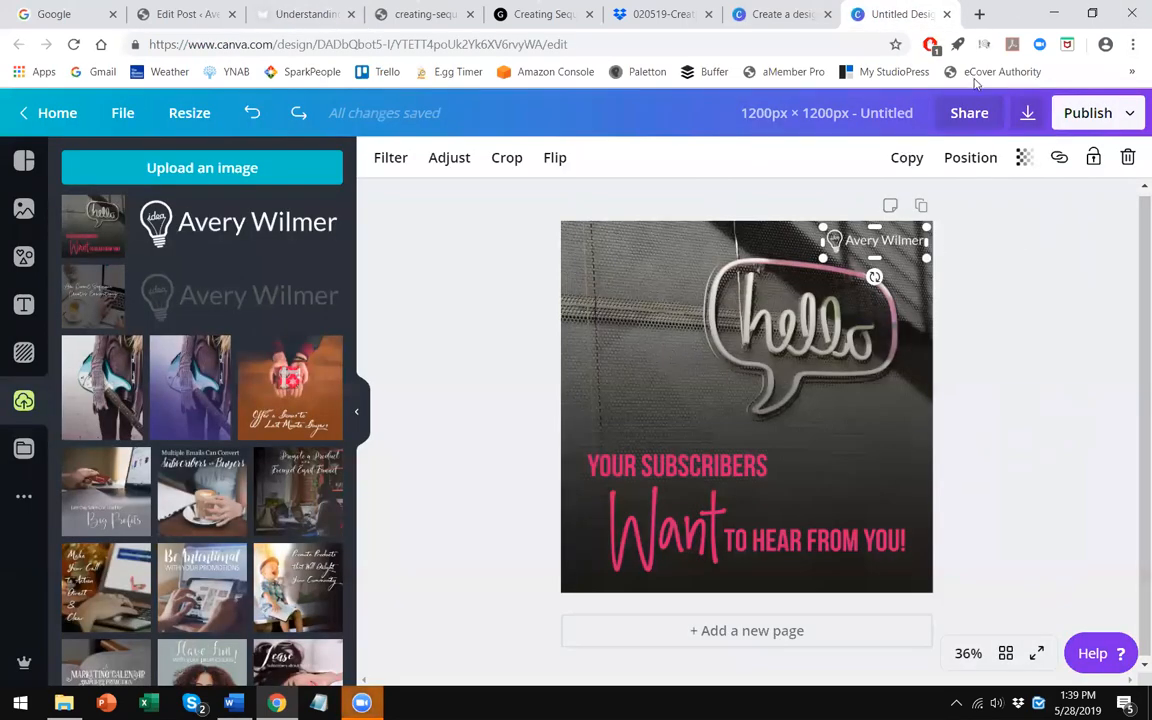
click(947, 14)
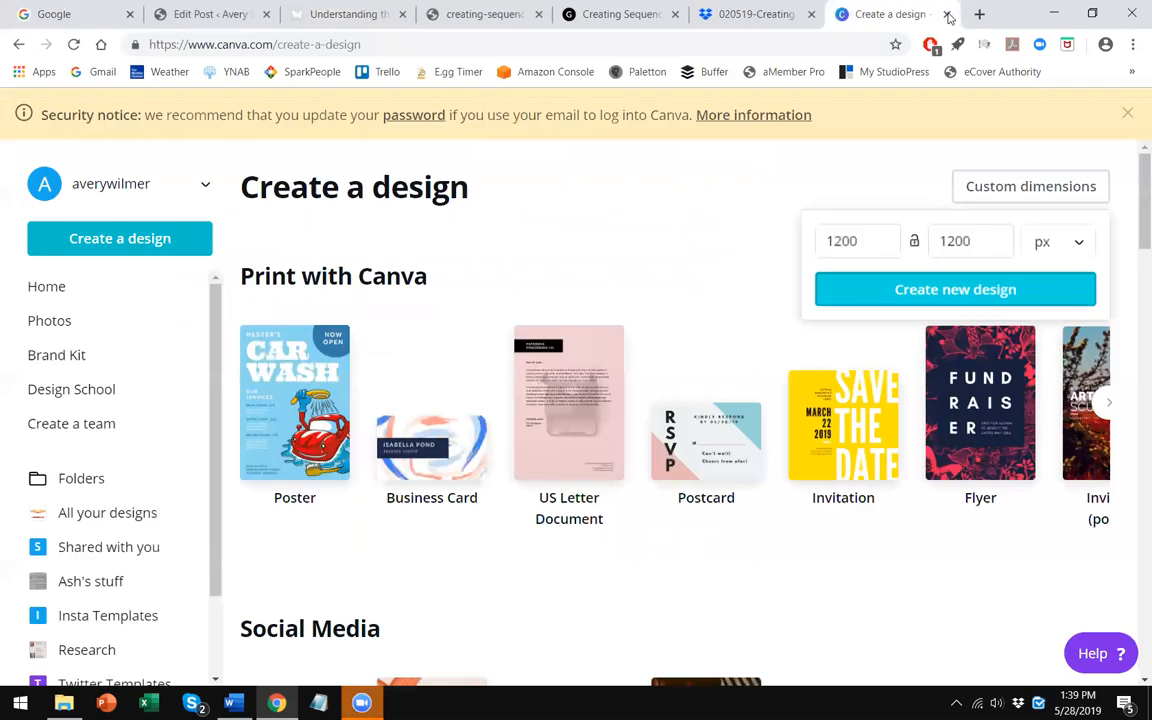
click(942, 15)
click(947, 14)
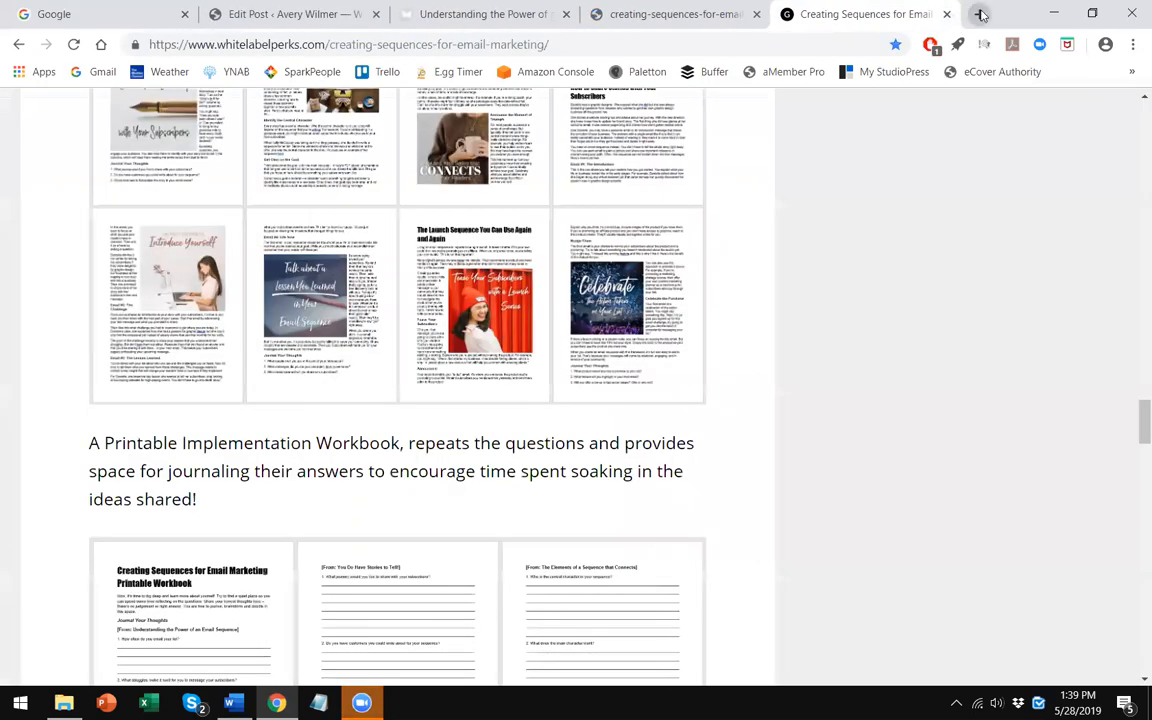
- Open aweber.com in a new browser tab
click(978, 14)
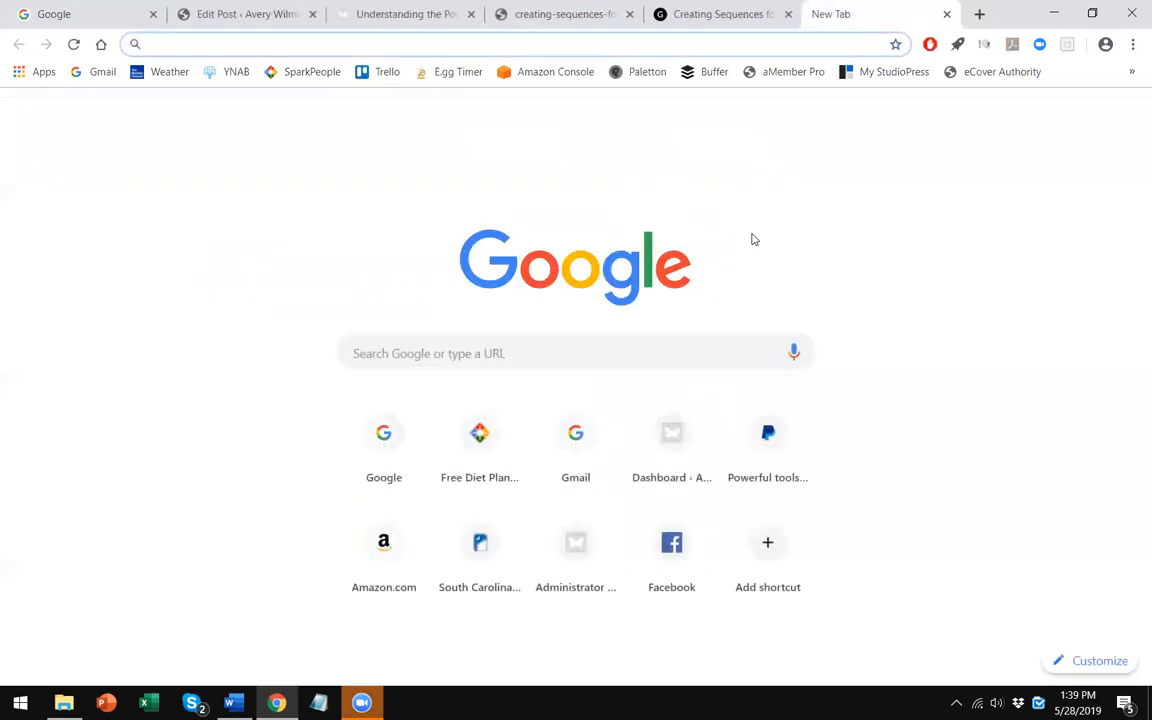
text(aweber.com)
key(Return)
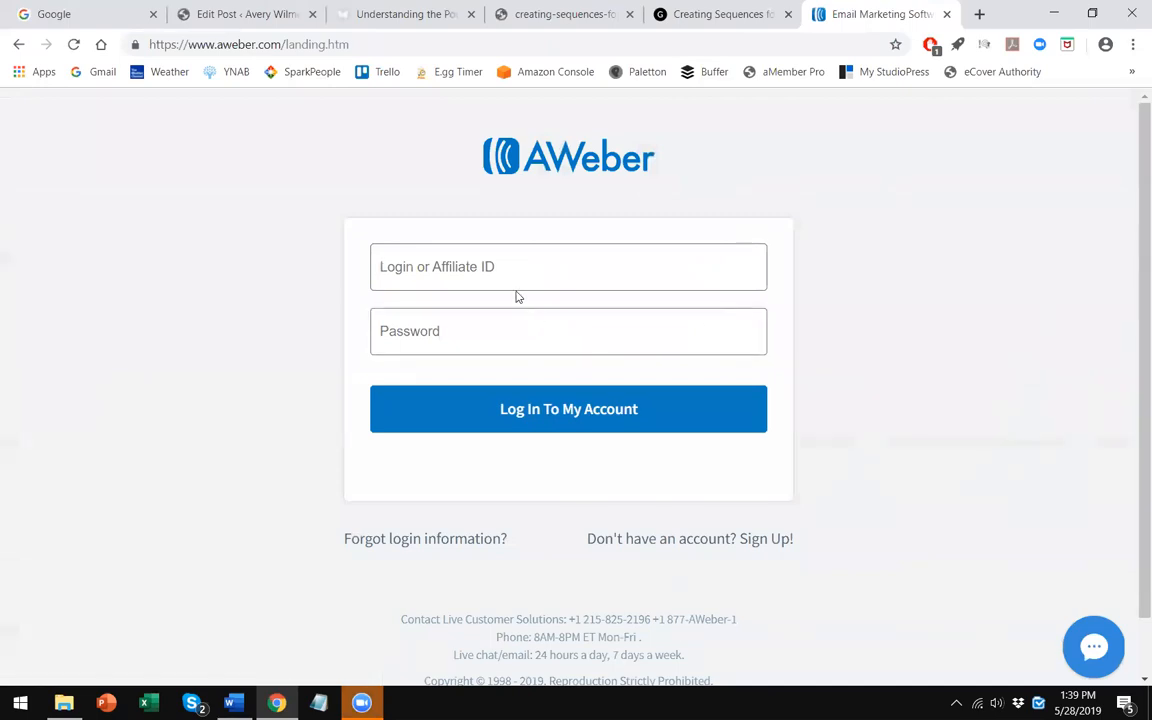
- Log in to the AWeber account with the login ID and account password
click(465, 280)
click(418, 326)
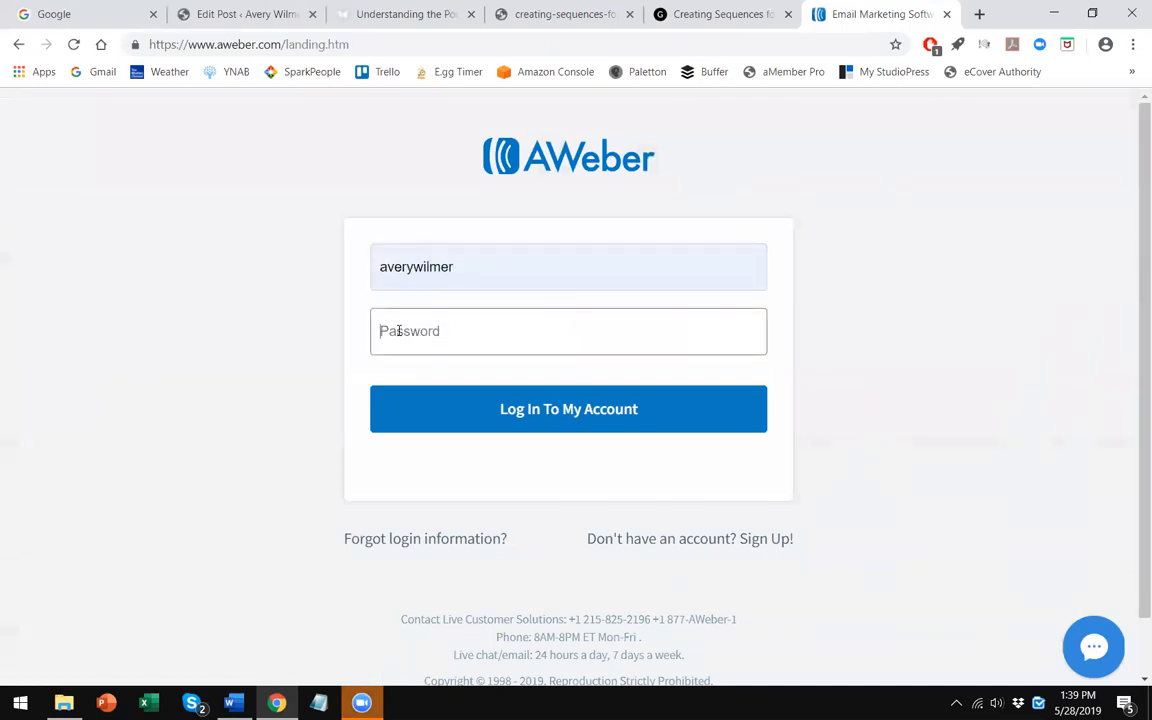
text(••••)
click(426, 411)
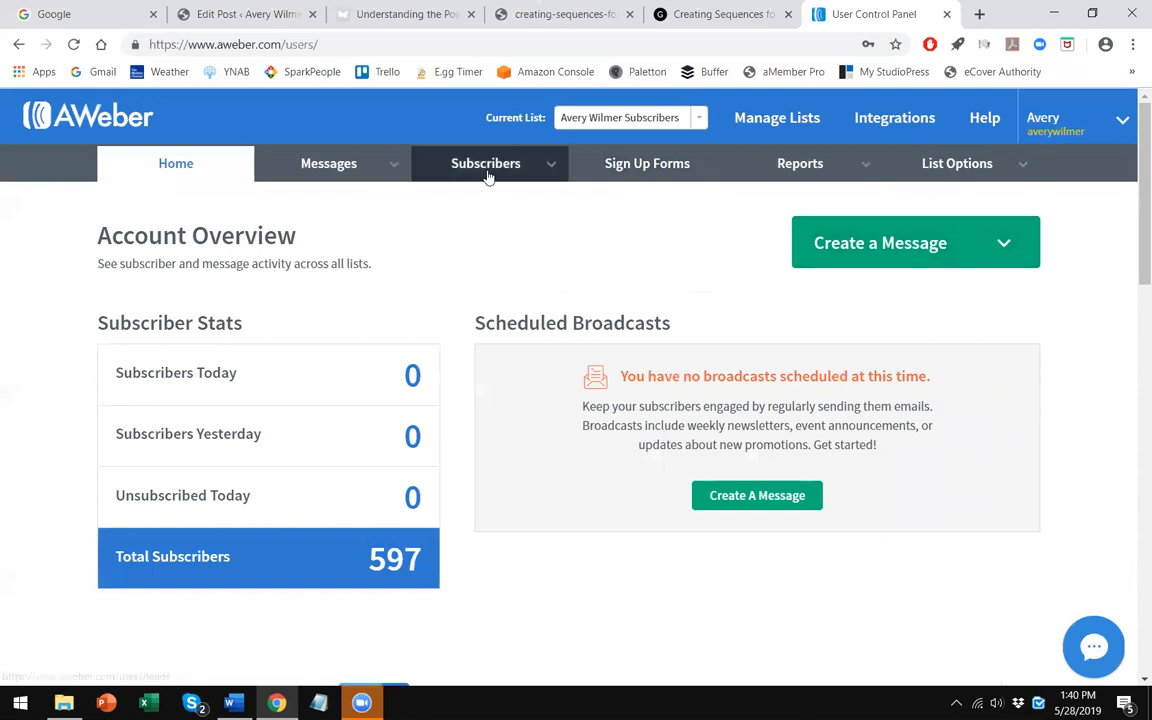
- Create a new campaign named Email Sequences Freebie from the Campaigns page
mouse_move(345, 163)
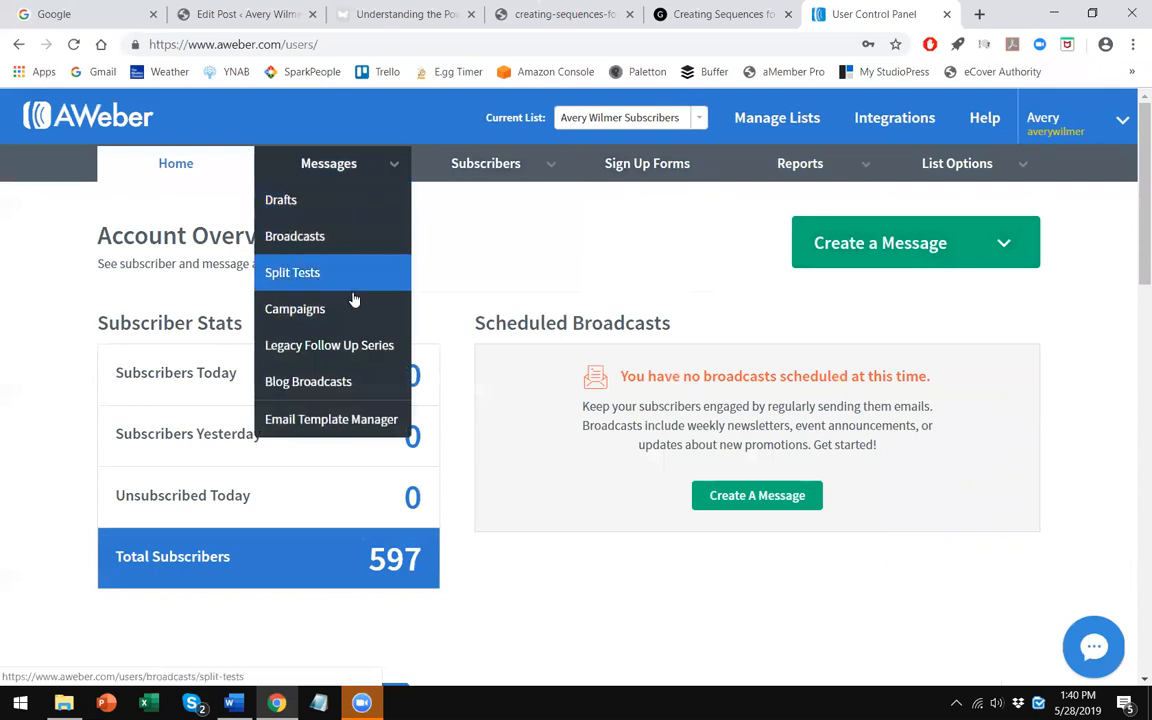
click(385, 310)
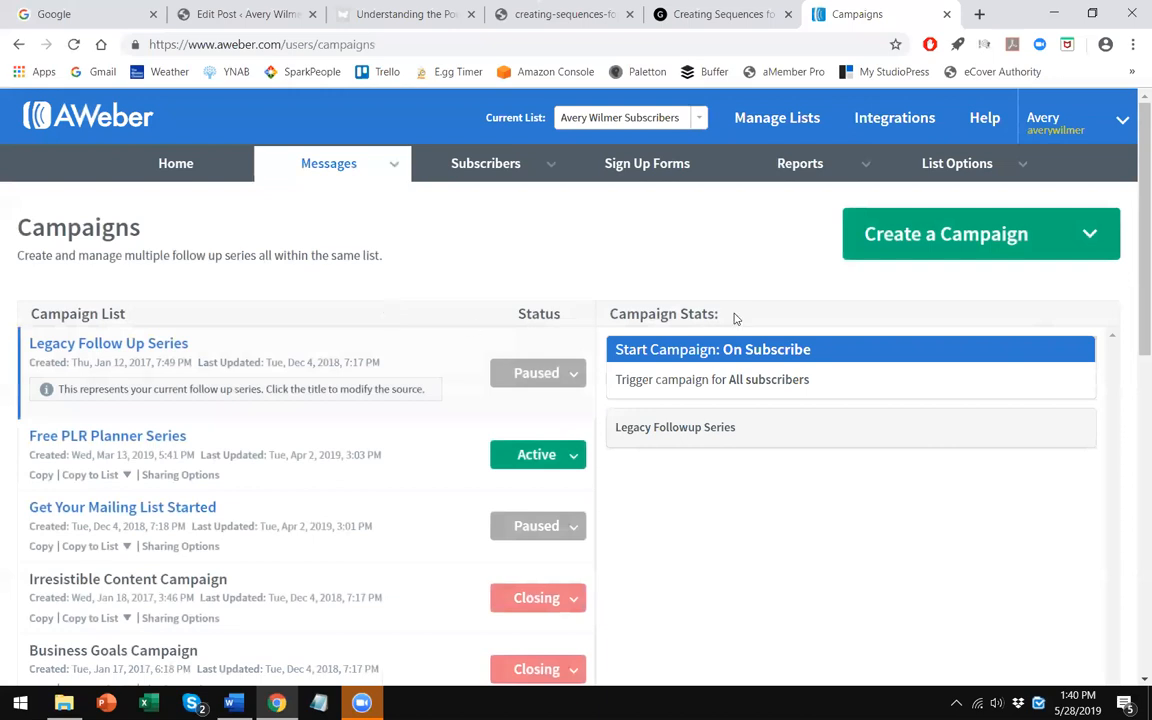
click(922, 236)
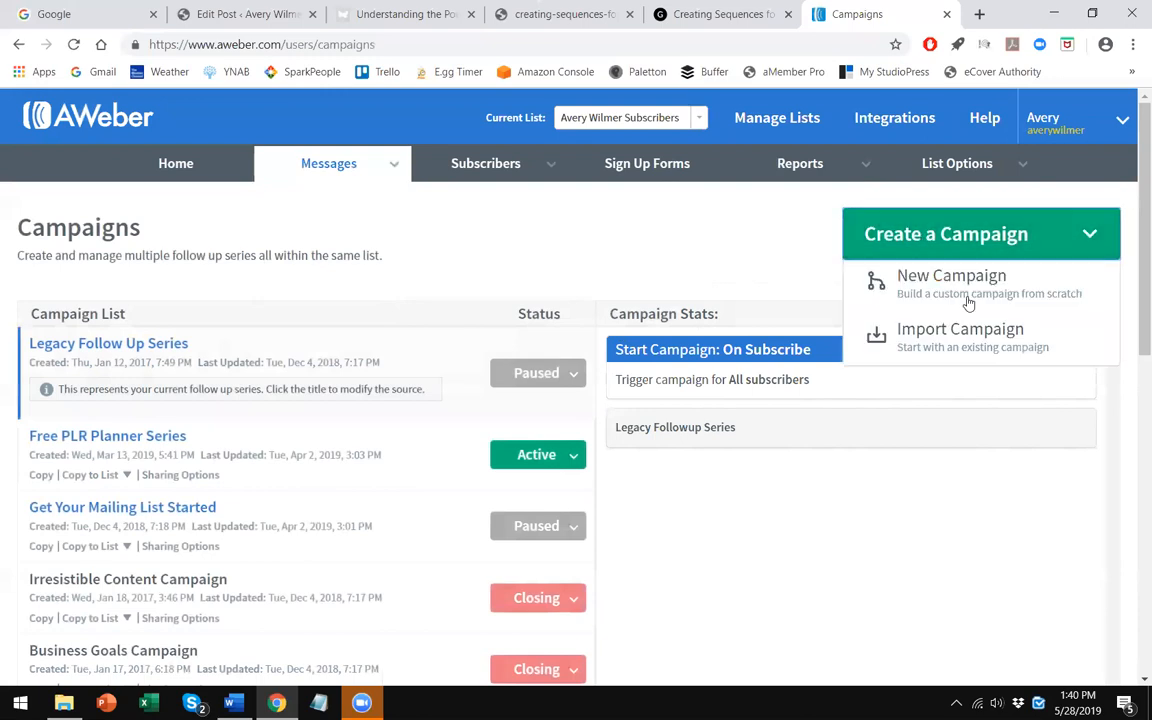
click(869, 282)
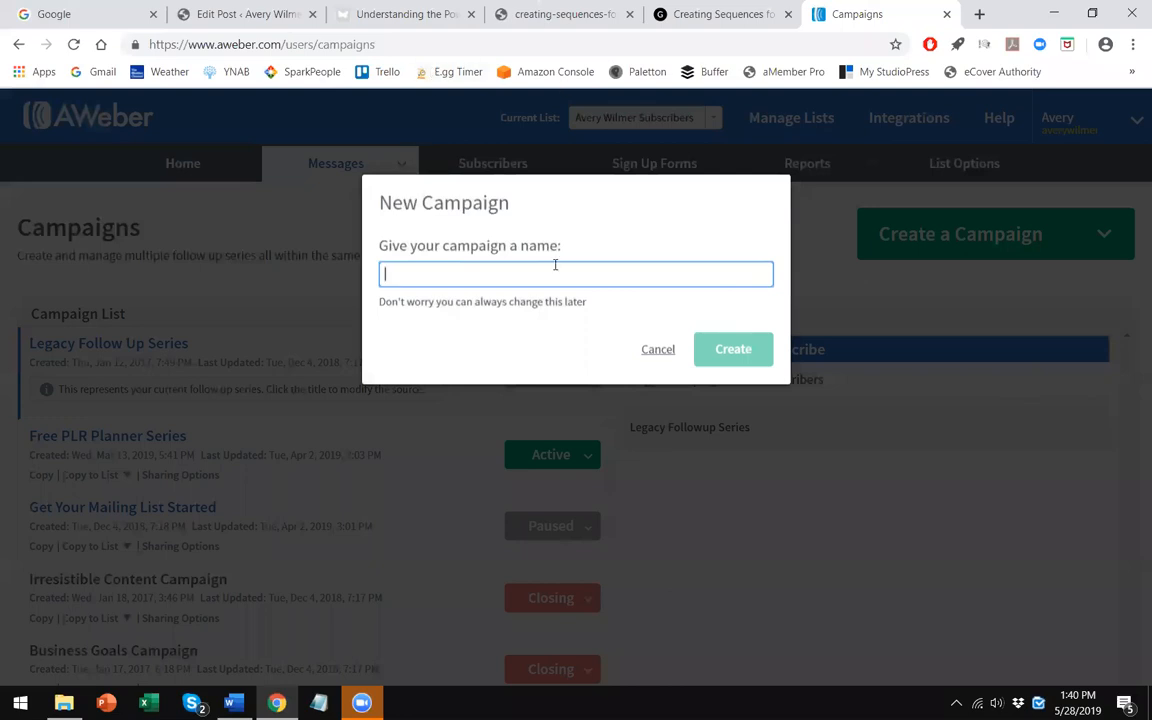
click(632, 240)
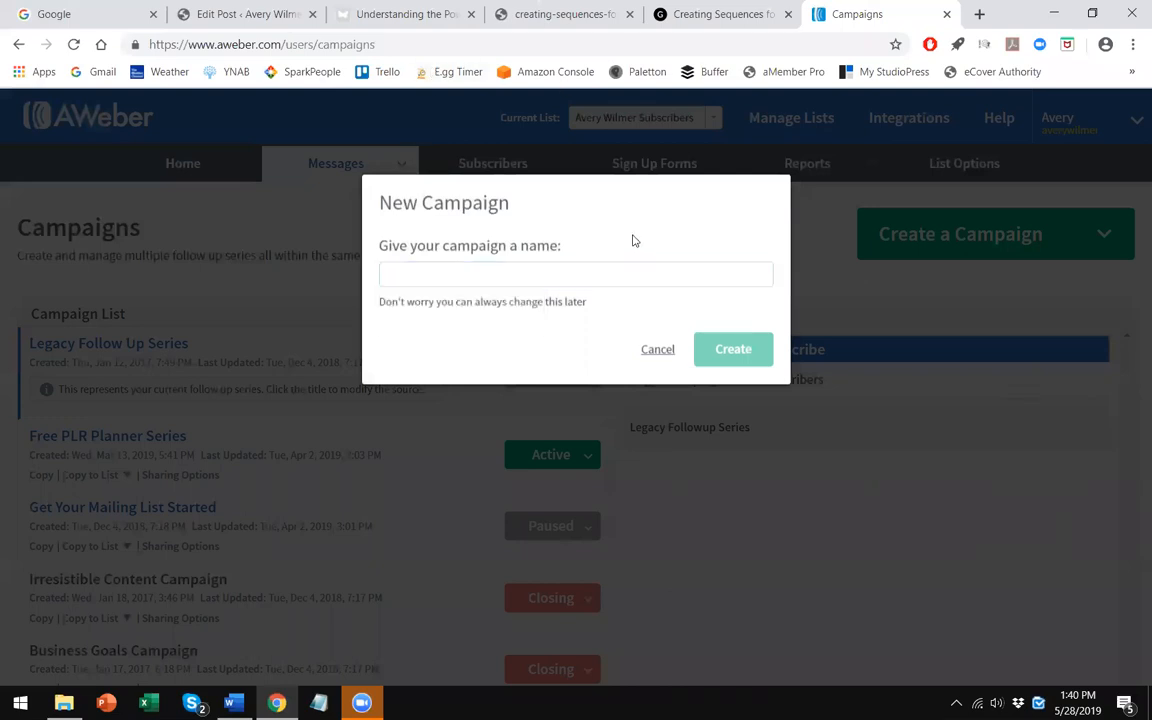
click(572, 267)
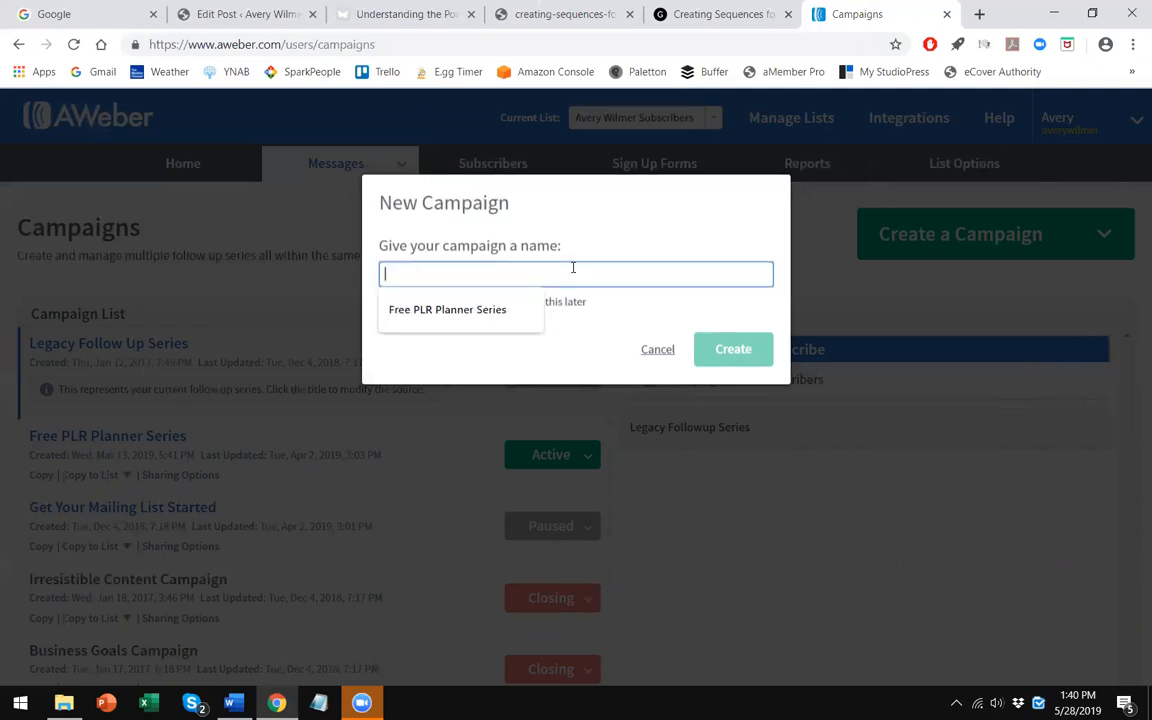
text(Email Sequences Freebie)
click(733, 348)
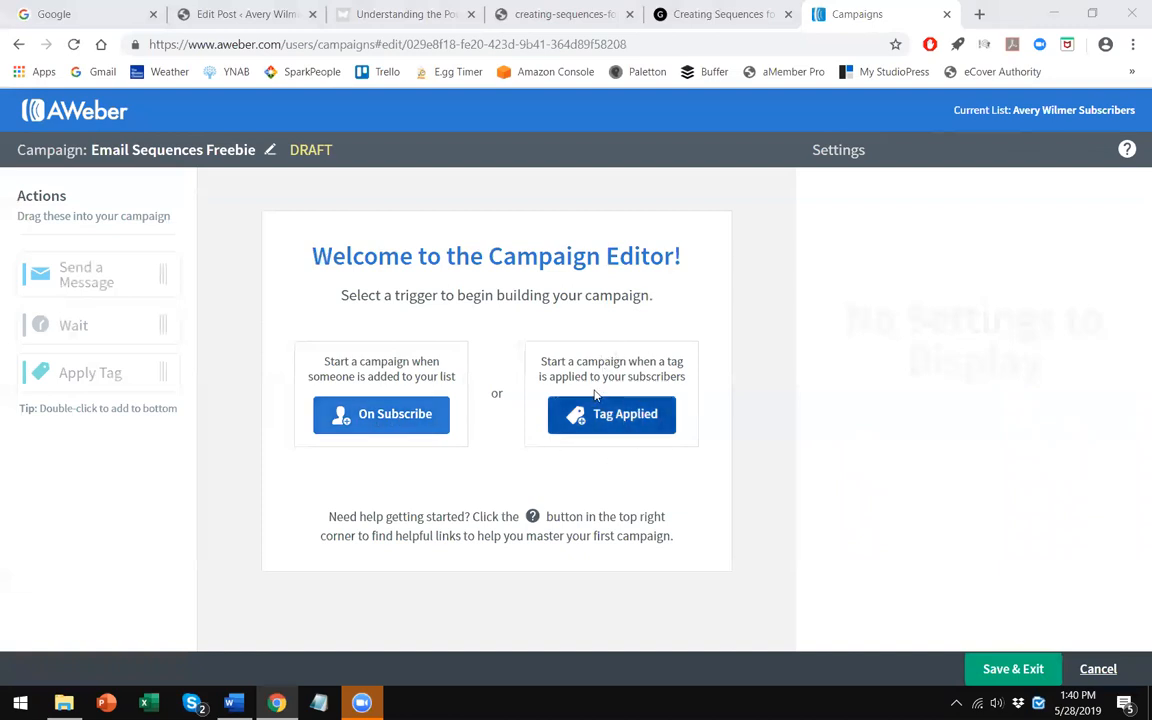
- Trigger the campaign on subscribe and add a Send Message step built with the Drag & Drop Email Builder
click(413, 413)
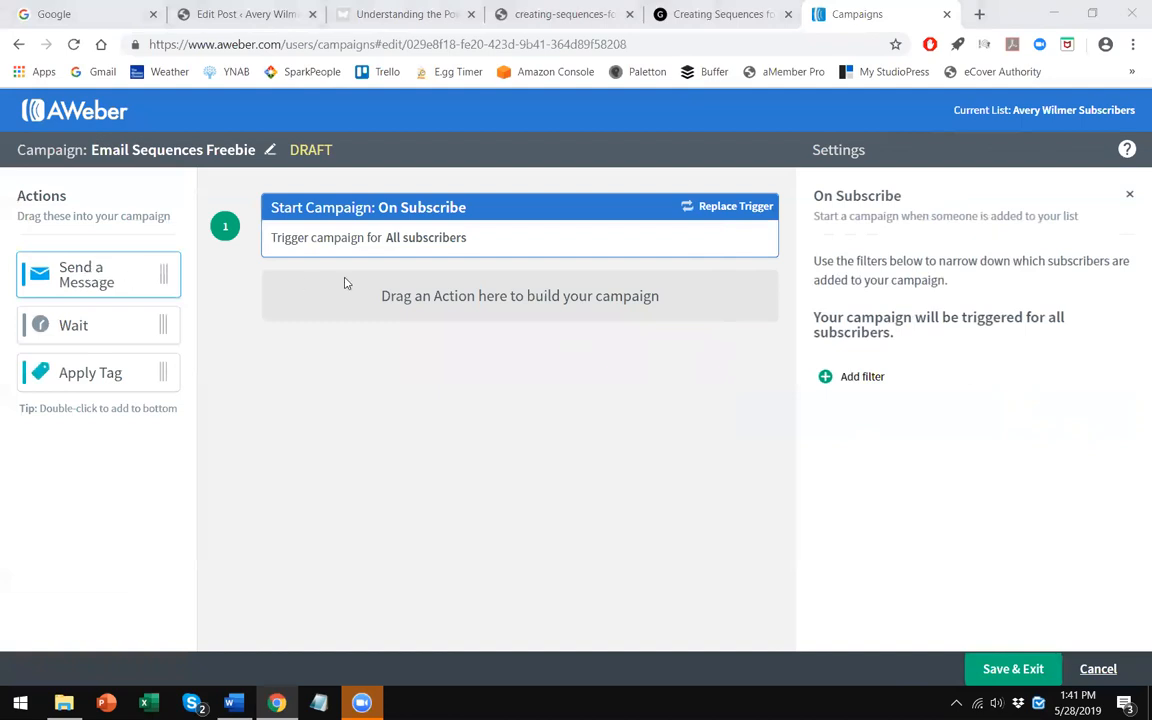
drag(70, 275, 381, 291)
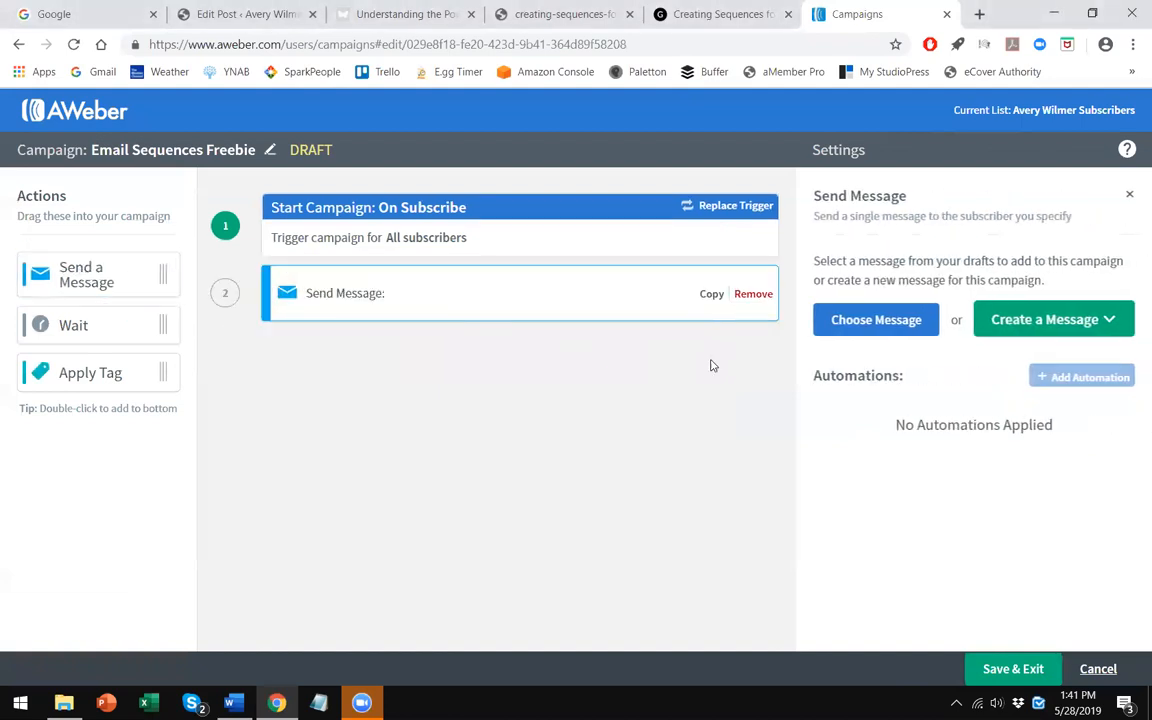
click(1105, 321)
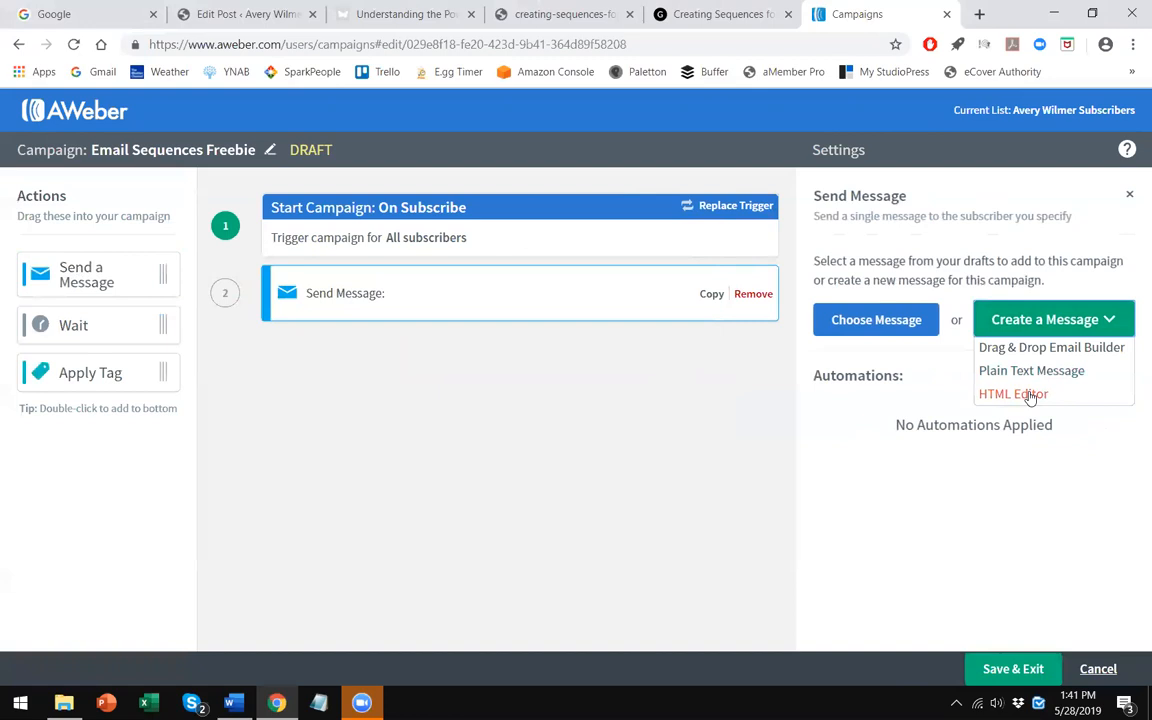
click(1111, 357)
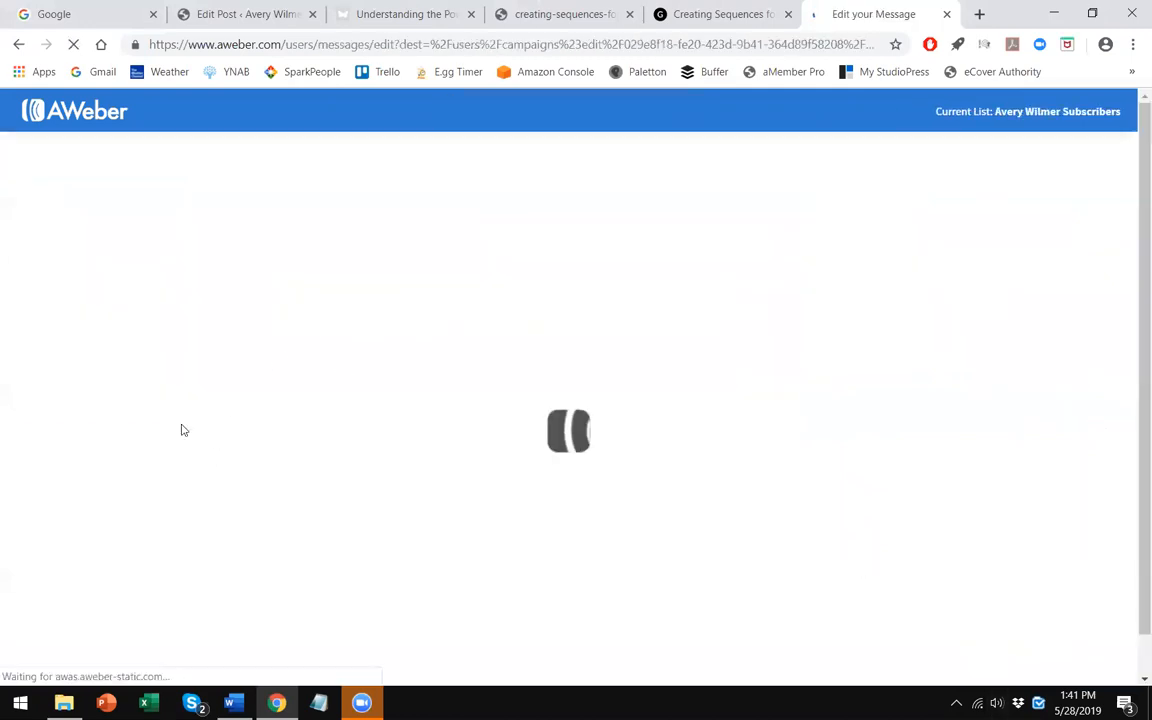
- Open the Creating Sequences for Email Marketing Autoresponders document from the Content Perks Email Autoresponder folder
click(64, 703)
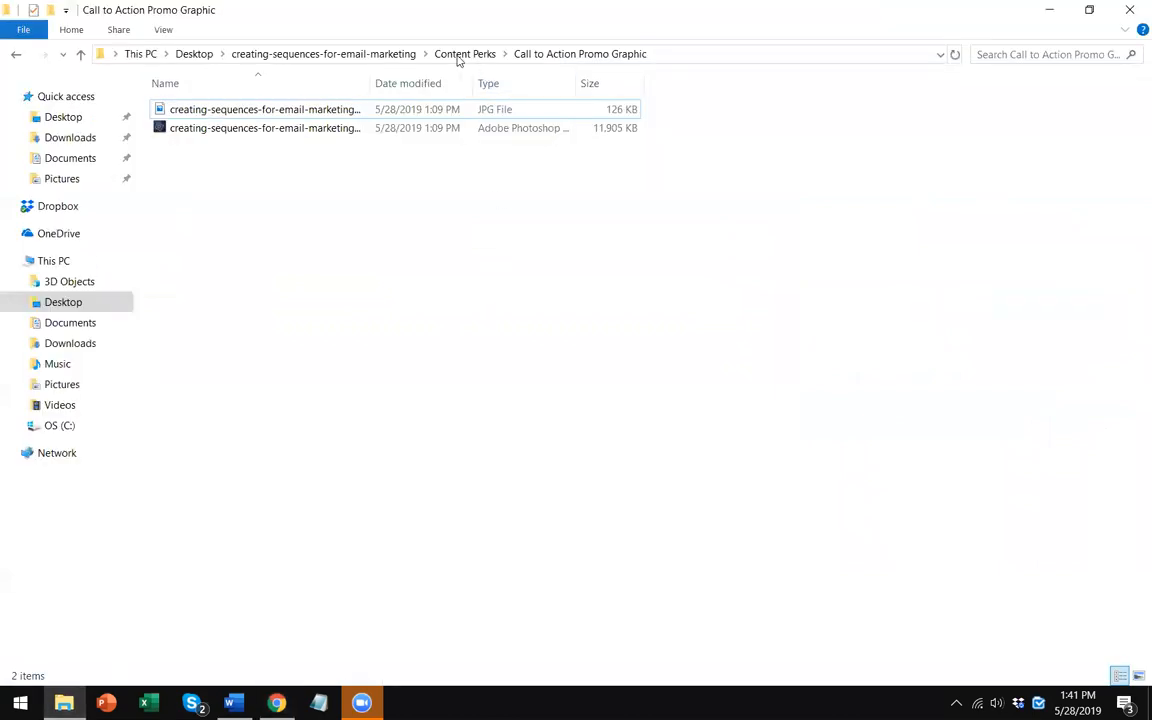
click(370, 53)
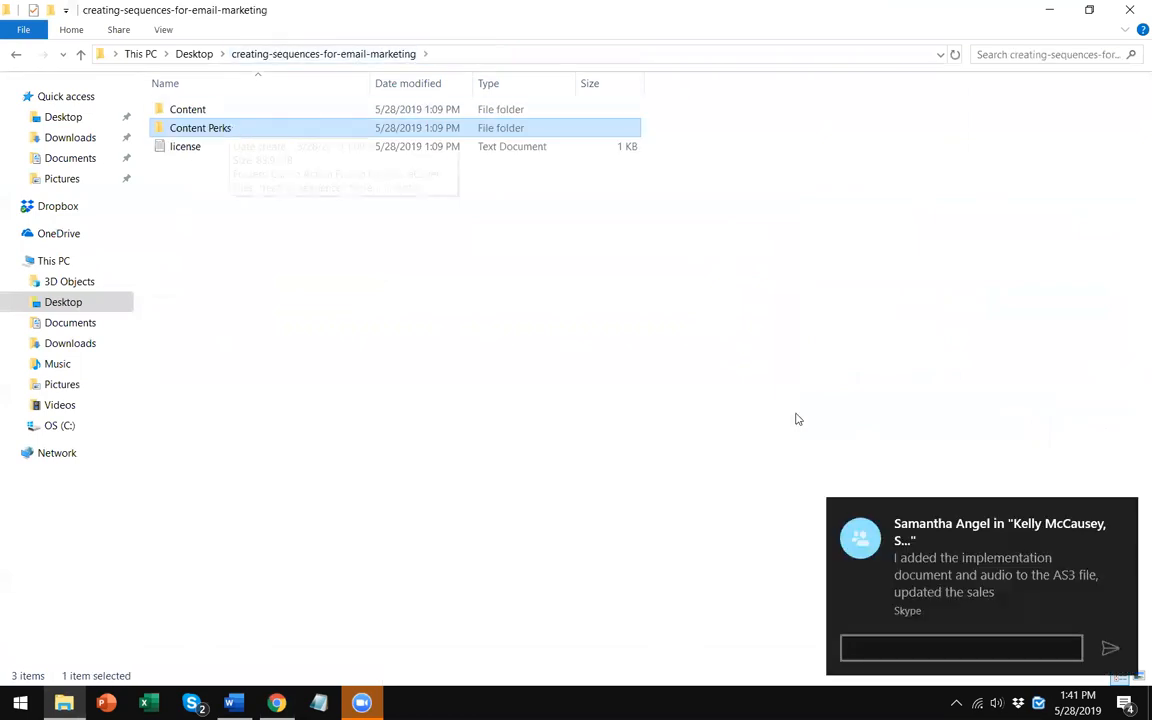
click(1122, 514)
double_click(272, 131)
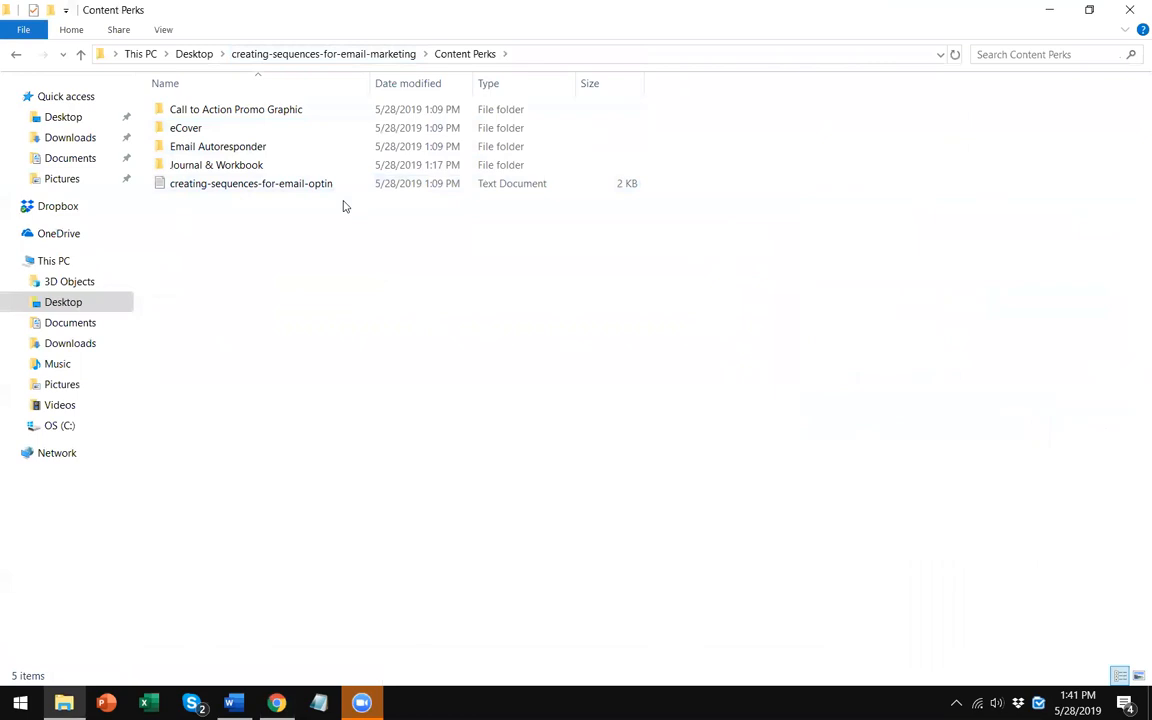
double_click(296, 151)
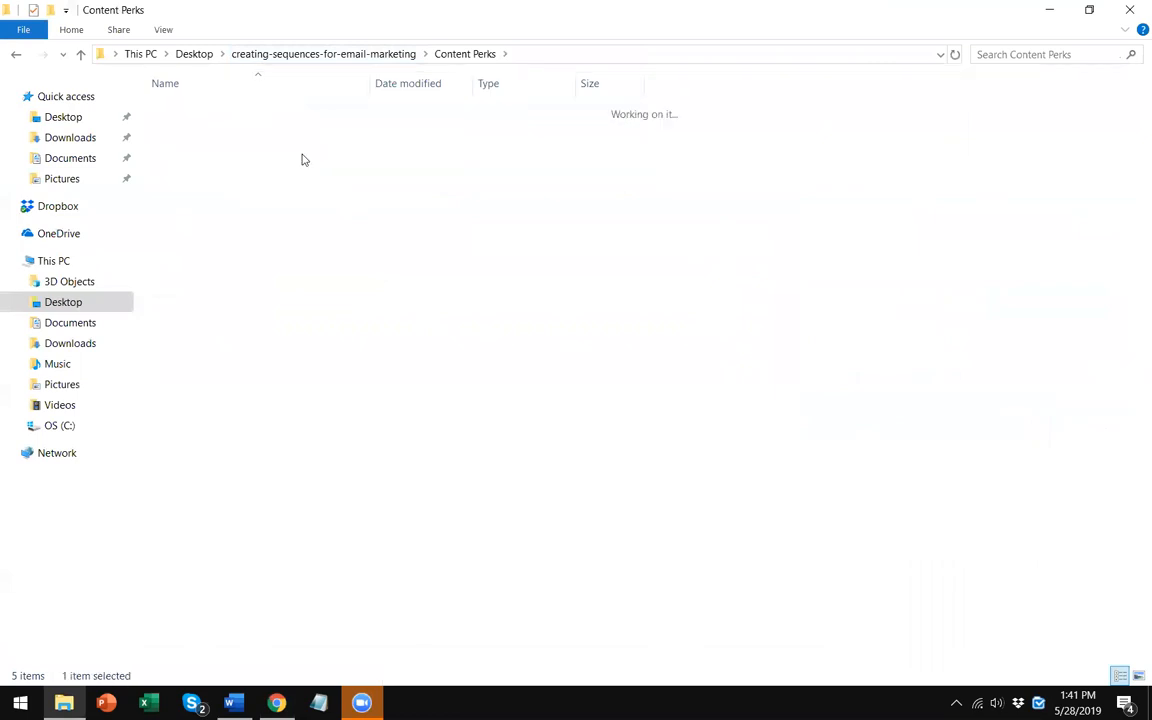
double_click(315, 109)
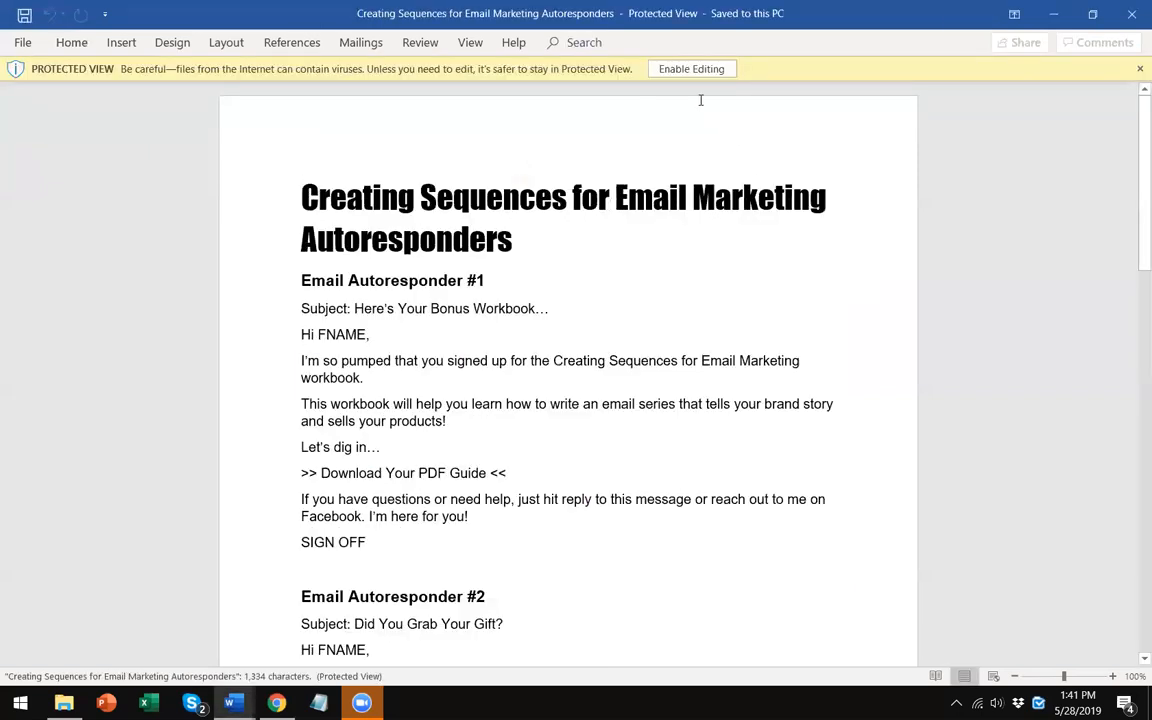
- Enable editing and copy the subject text of Email Autoresponder #1
click(686, 74)
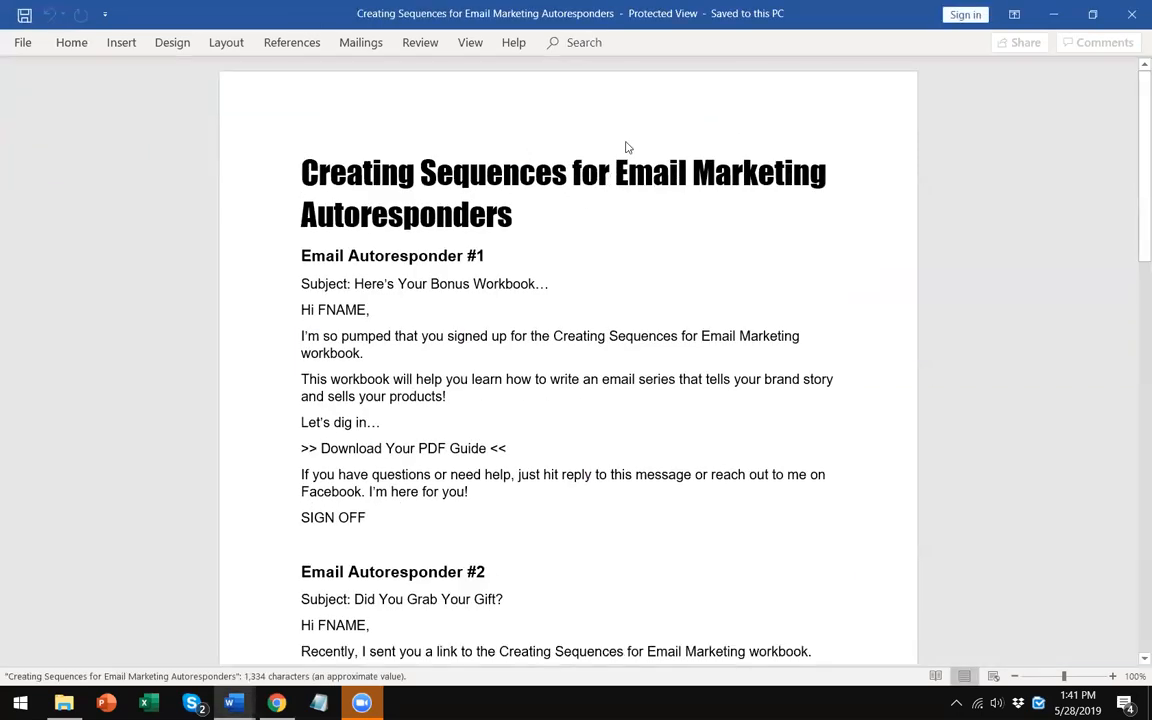
click(493, 438)
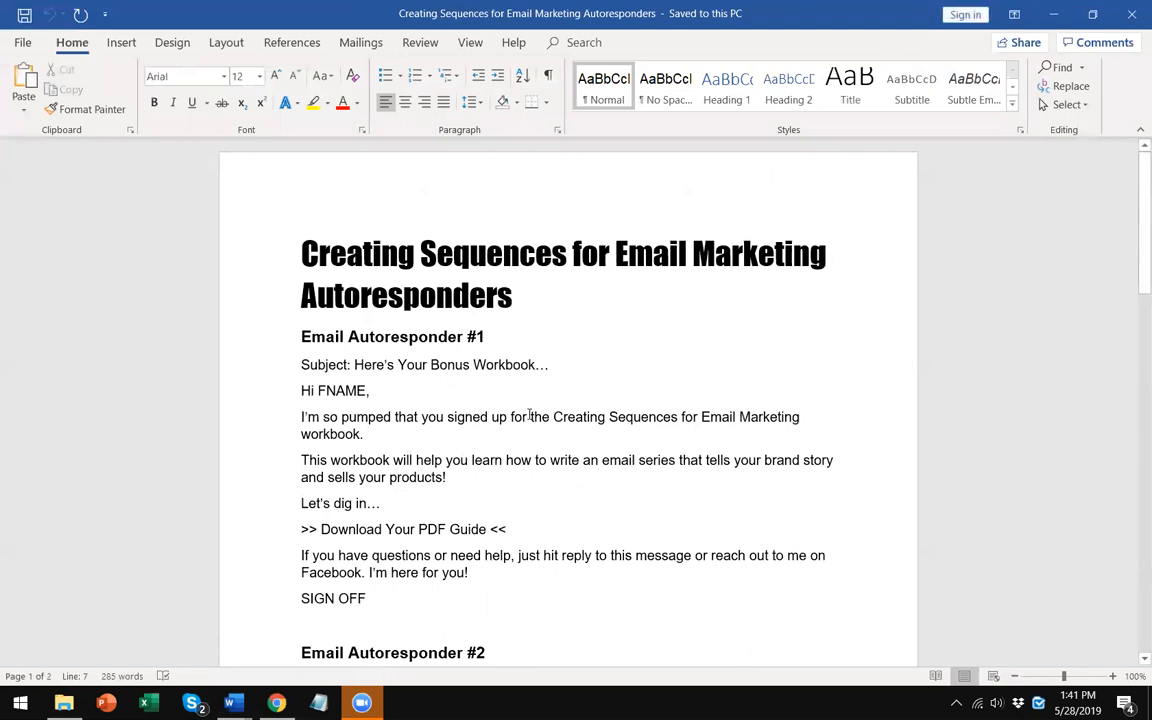
scroll(545, 365, down, 1)
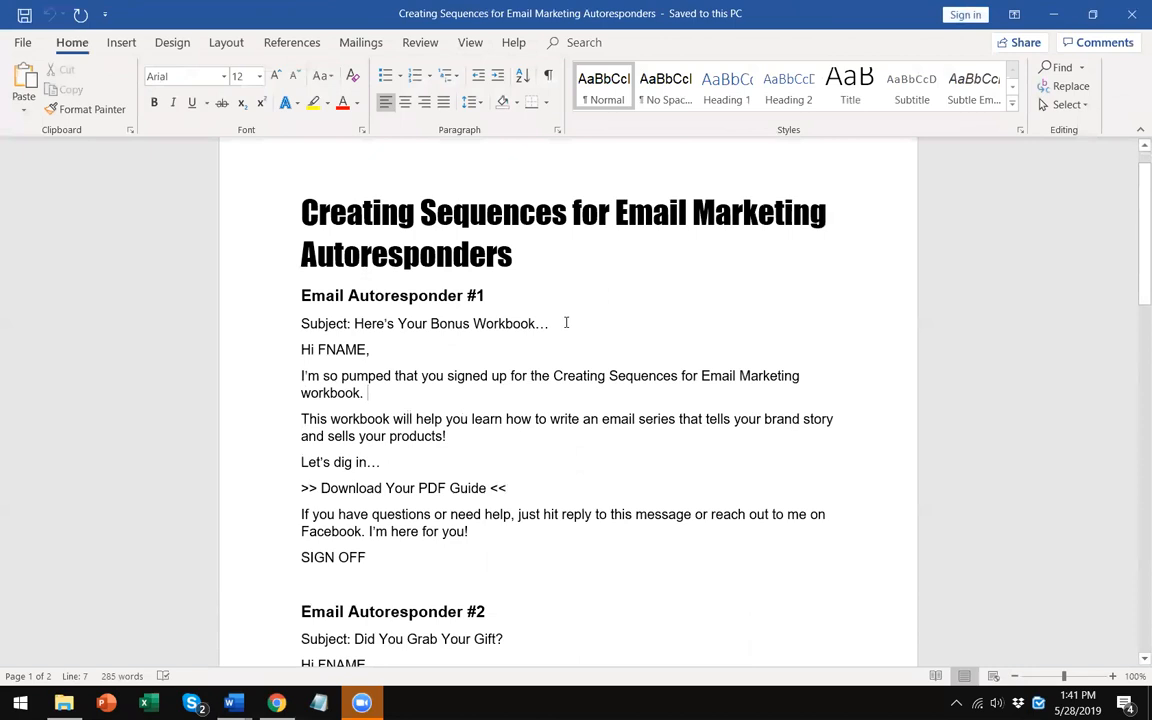
click(563, 323)
drag(558, 321, 354, 325)
right_click(380, 328)
click(424, 357)
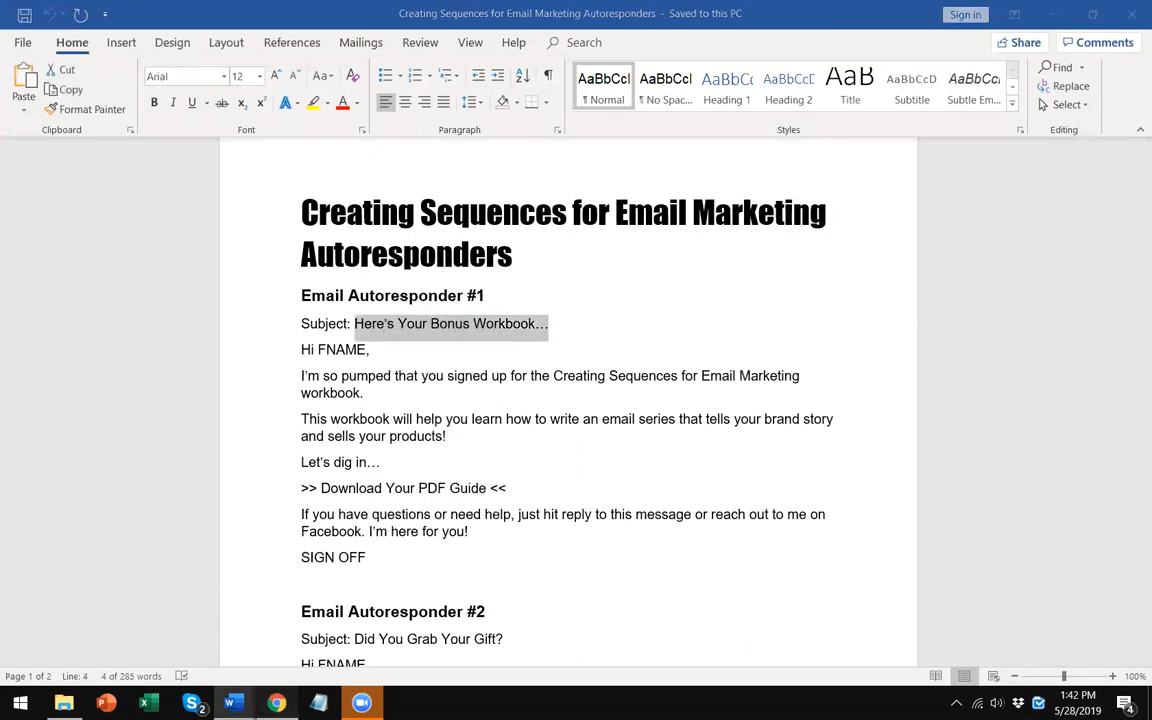
- Paste the copied text as the campaign message's subject line
click(276, 703)
click(204, 155)
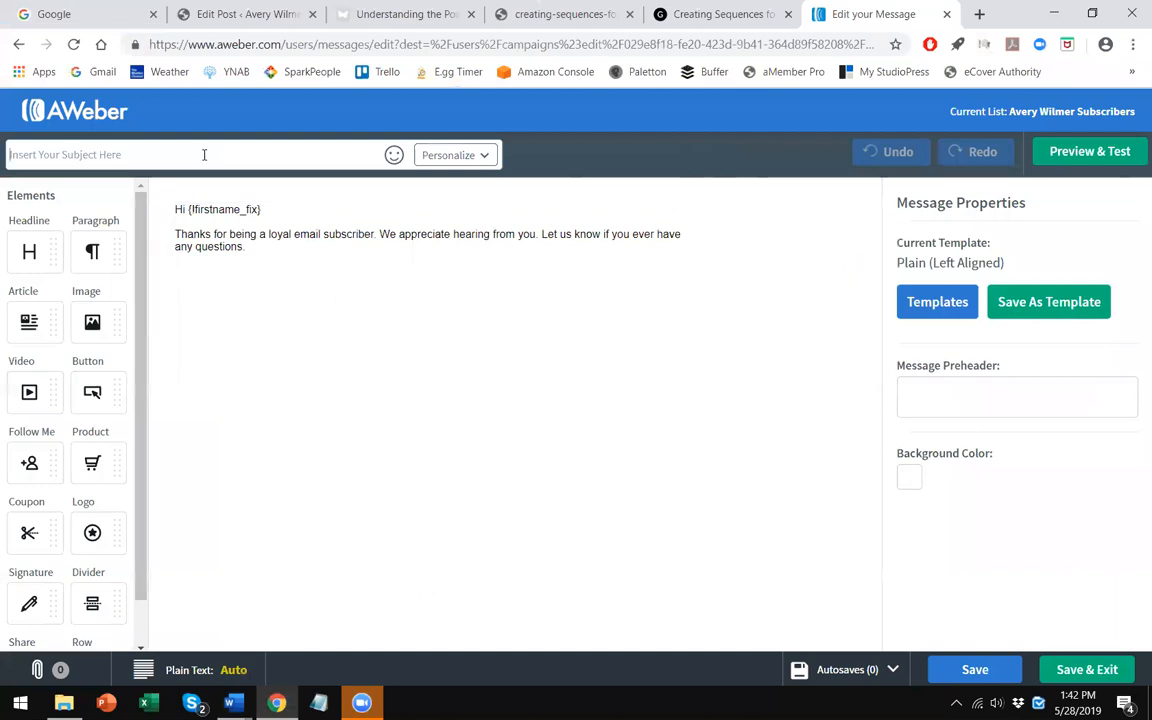
key(ctrl+v)
click(230, 247)
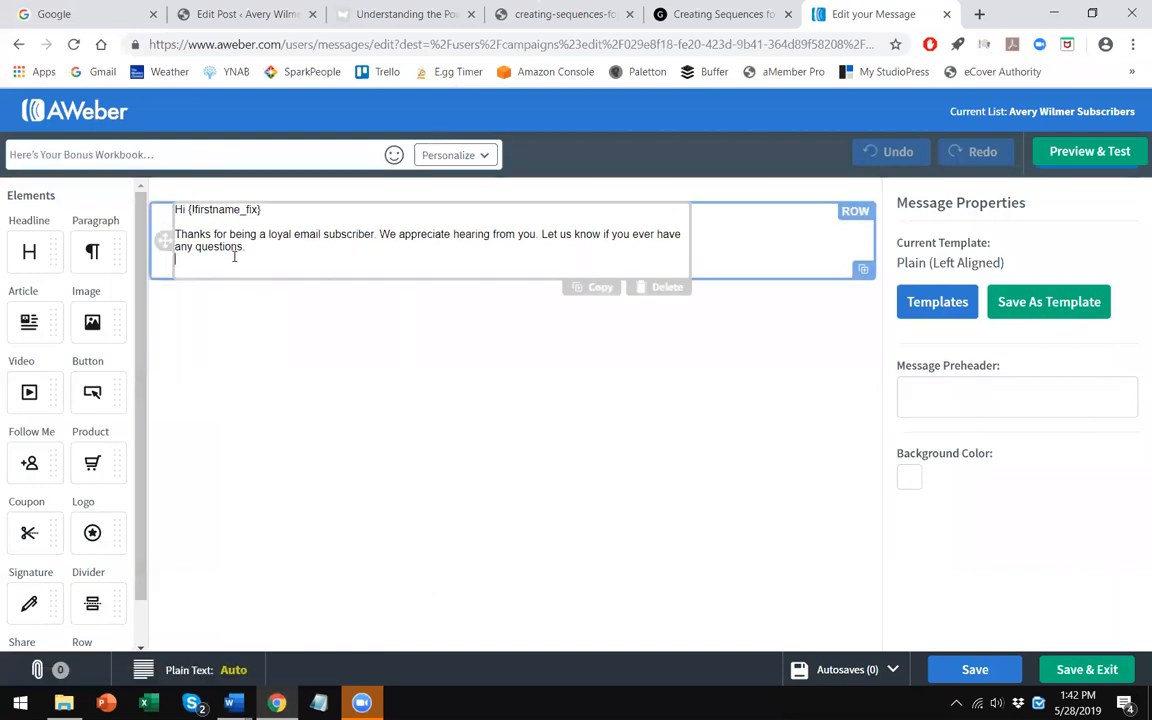
- Copy the first autoresponder's body text, from the greeting through SIGN OFF
click(234, 703)
click(410, 435)
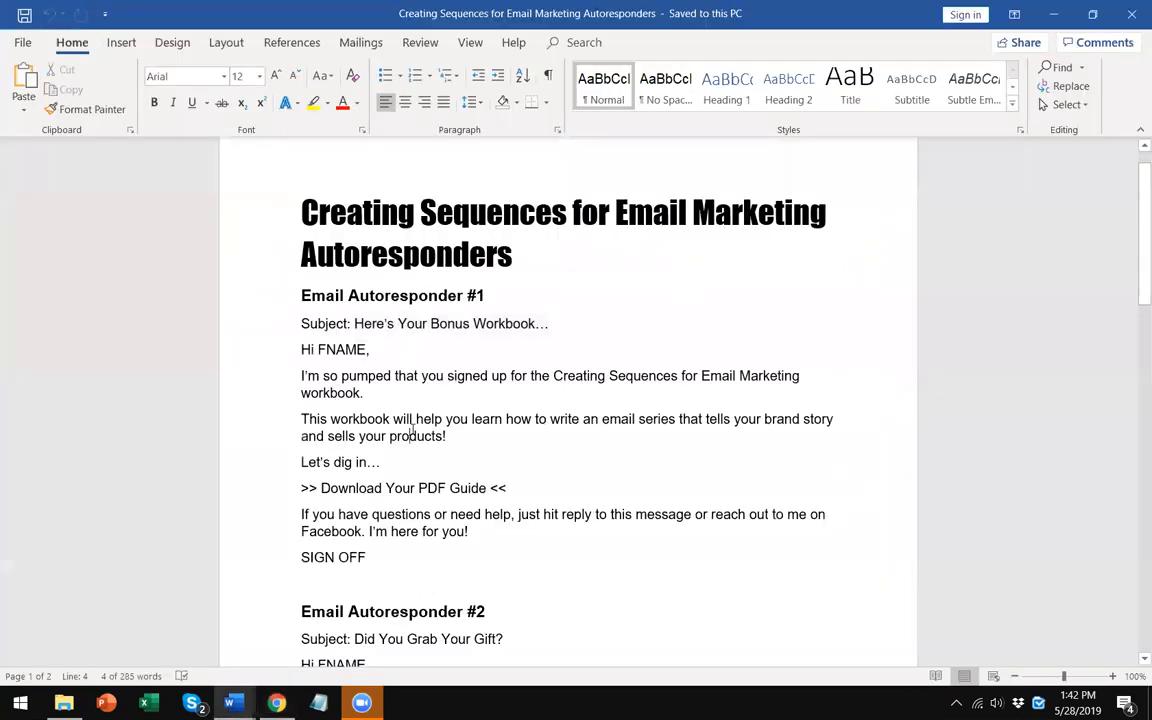
drag(368, 568, 300, 346)
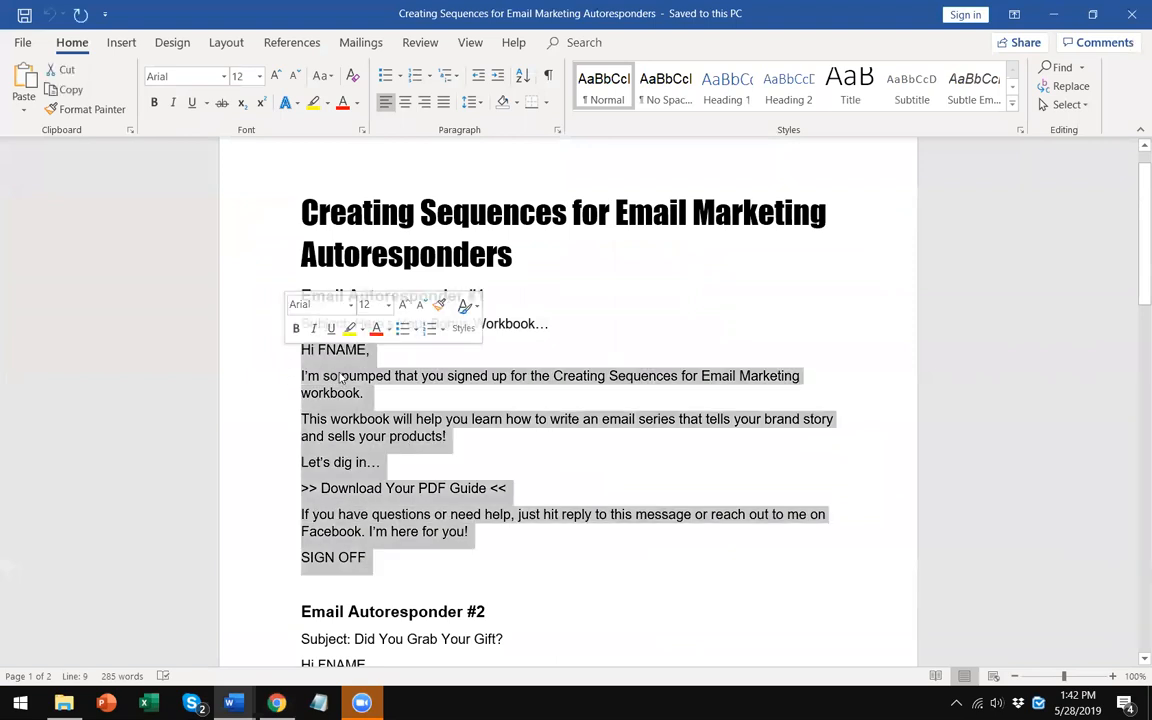
right_click(326, 369)
click(360, 400)
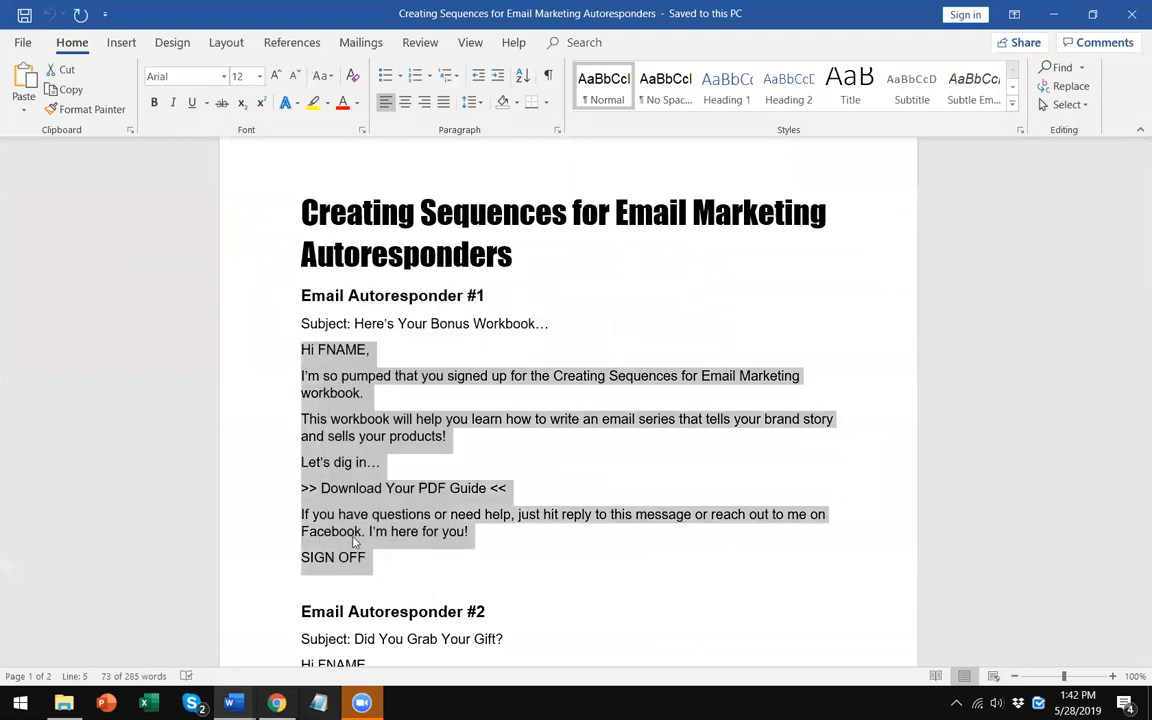
- Paste the body text into the message's text block
click(276, 703)
right_click(221, 267)
click(265, 399)
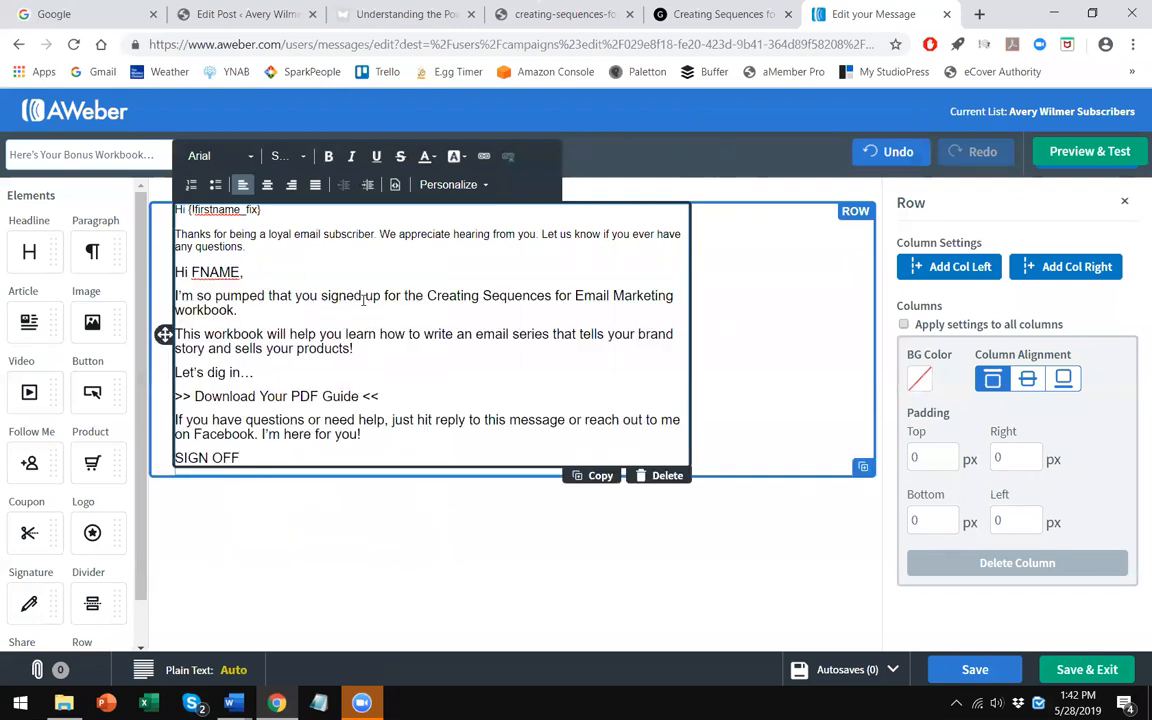
- Change the pasted greeting to Hey {!firstname_fix}
key(BackSpace)
key(BackSpace)
key(BackSpace)
key(BackSpace)
key(BackSpace)
key(BackSpace)
key(BackSpace)
text(ey {}!firstname_fix)
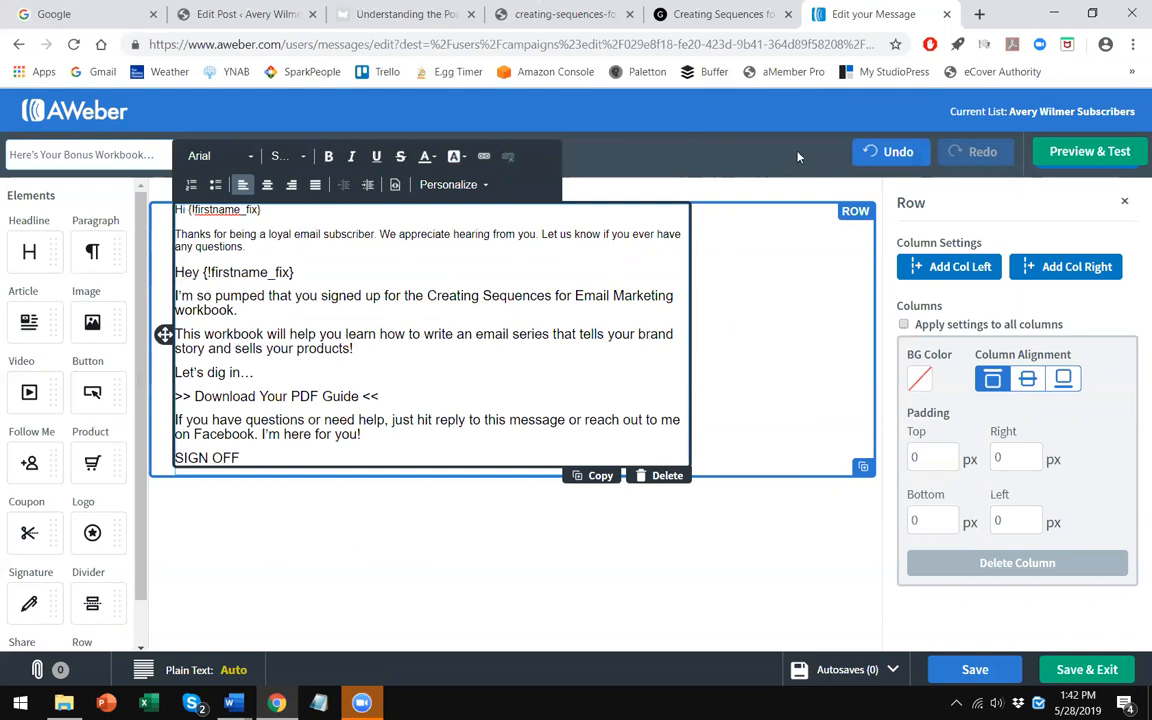
- Delete the template's default greeting and thank-you text above the pasted email
drag(248, 249, 156, 212)
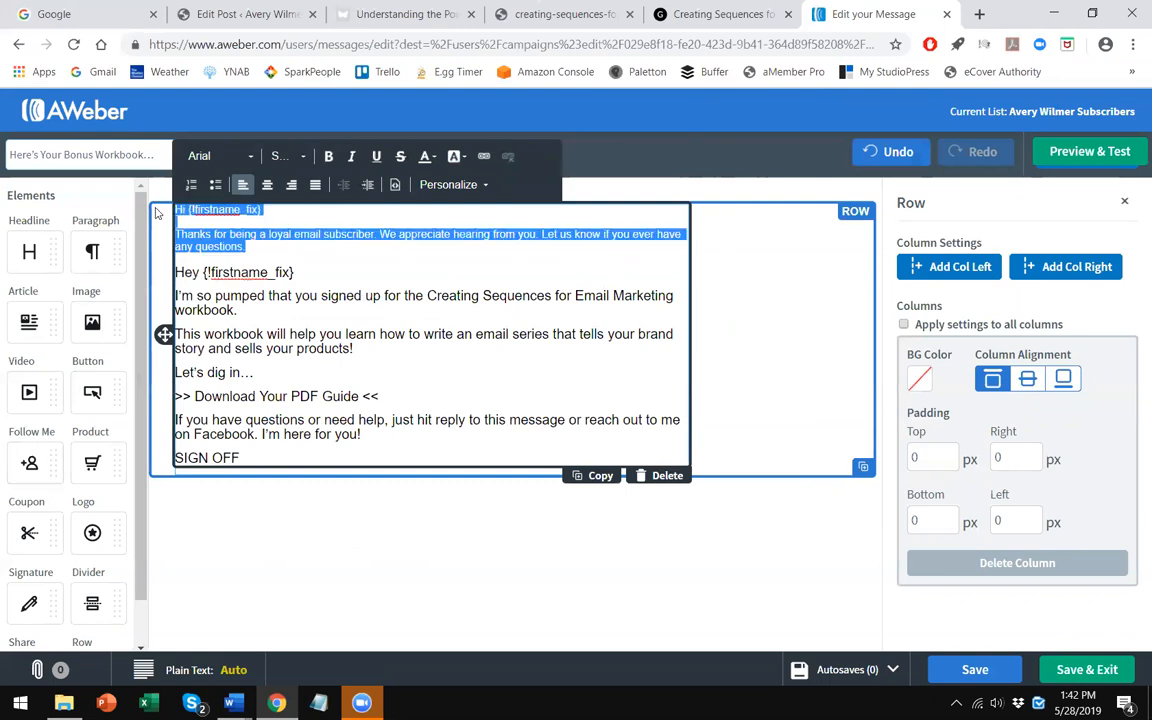
key(BackSpace)
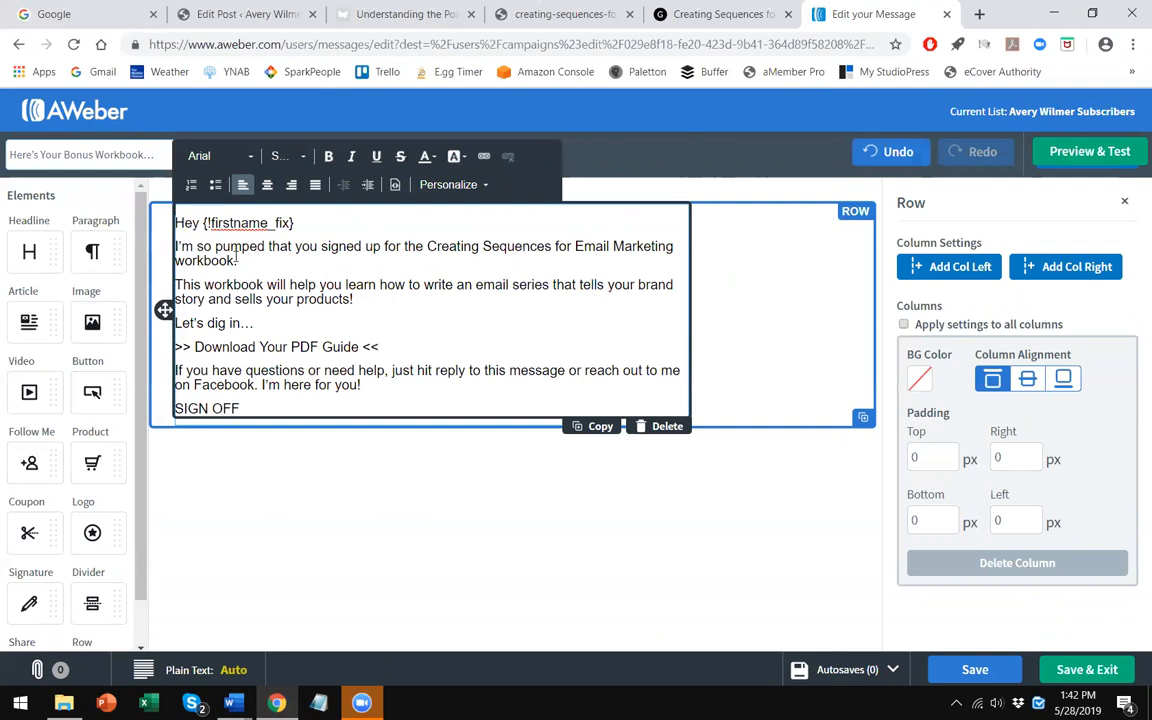
- Replace the word pumped with excited in the opening sentence
key(BackSpace)
key(BackSpace)
key(BackSpace)
key(BackSpace)
key(BackSpace)
key(BackSpace)
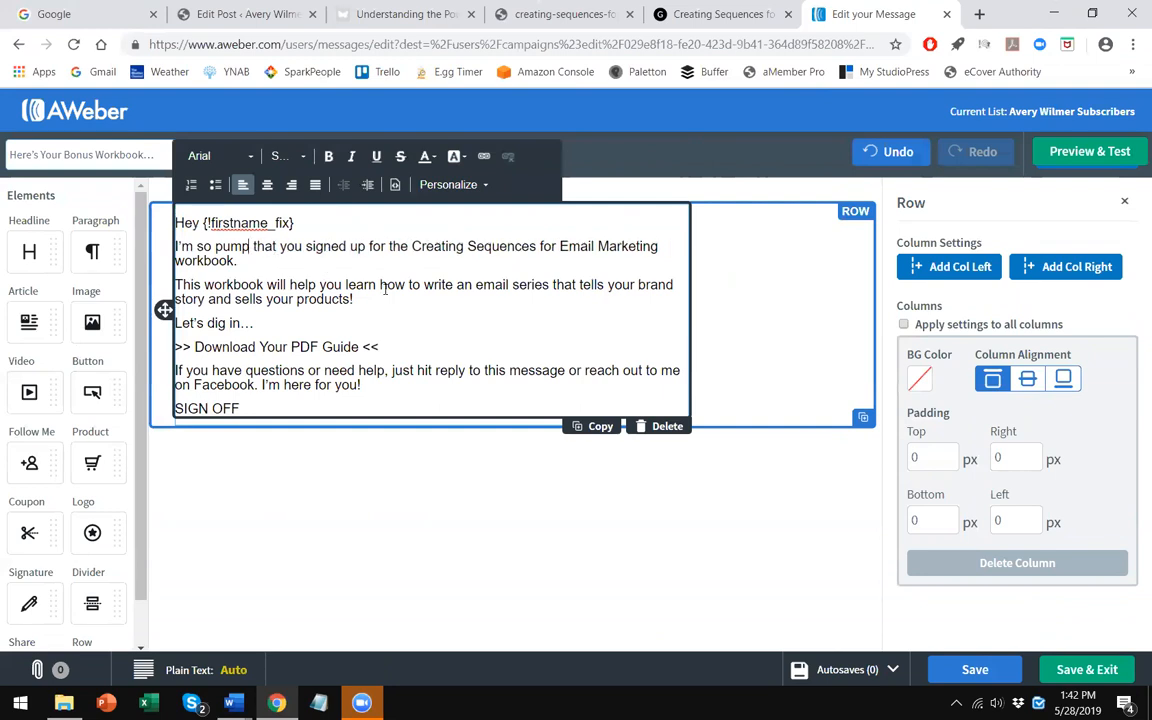
text(excited)
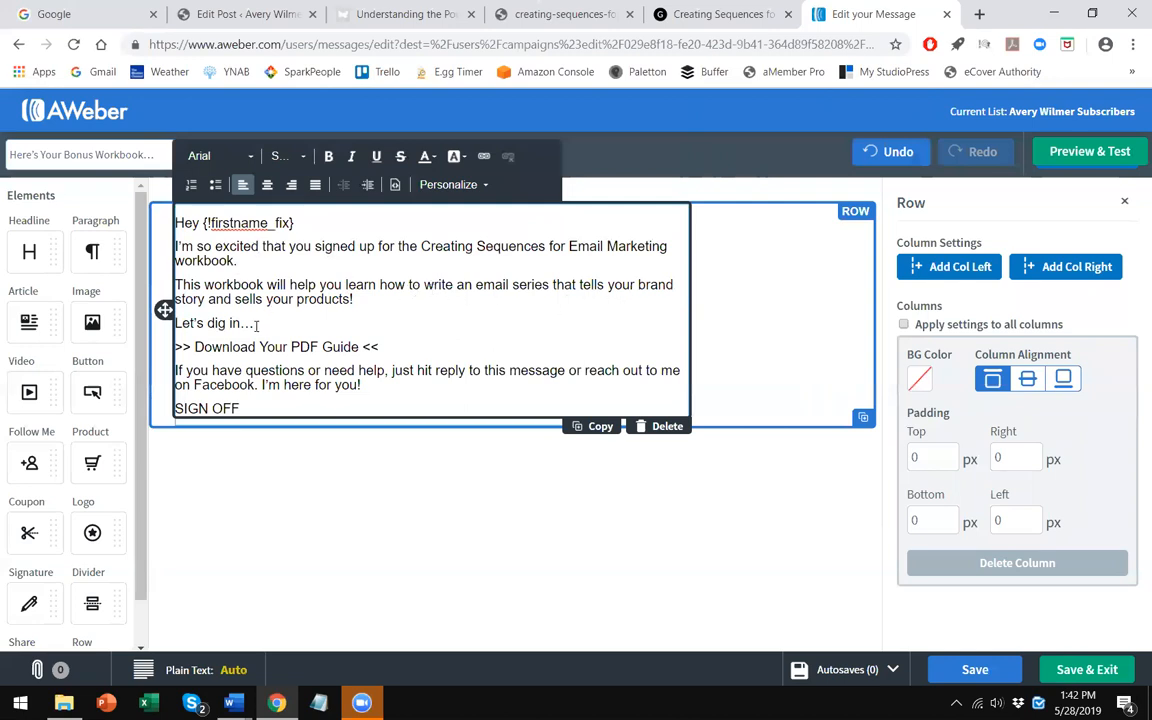
- Bold the Download Your PDF Guide text and start inserting a link on it
drag(360, 347, 189, 345)
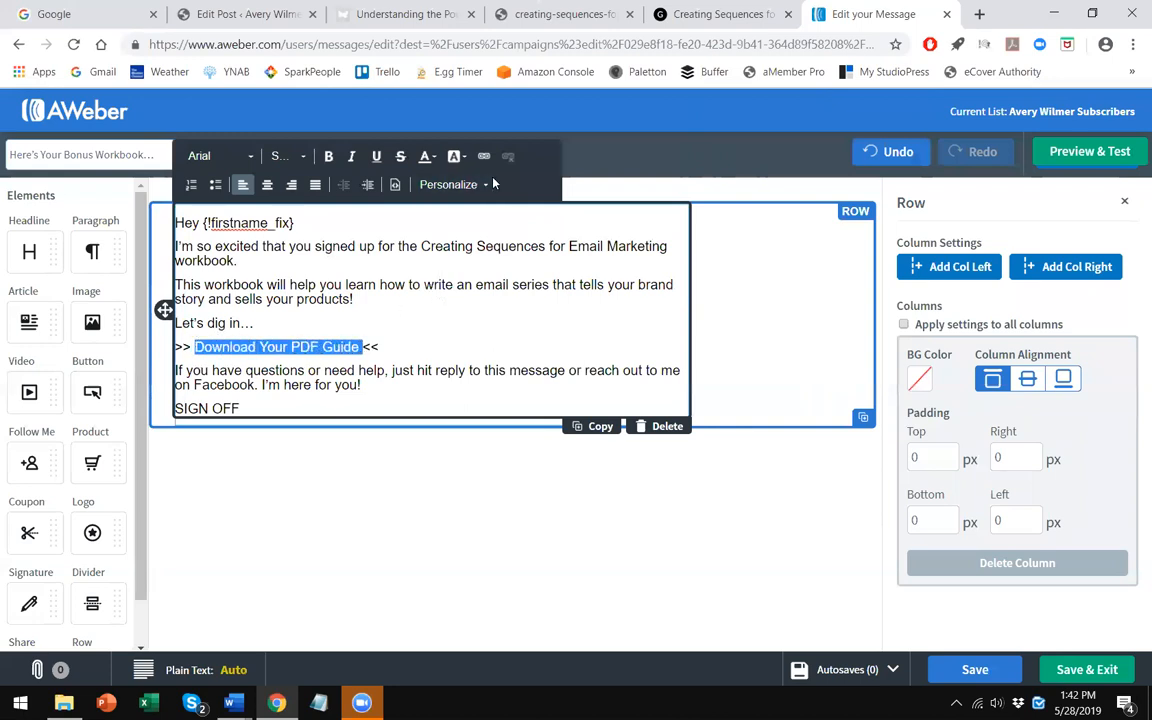
click(329, 158)
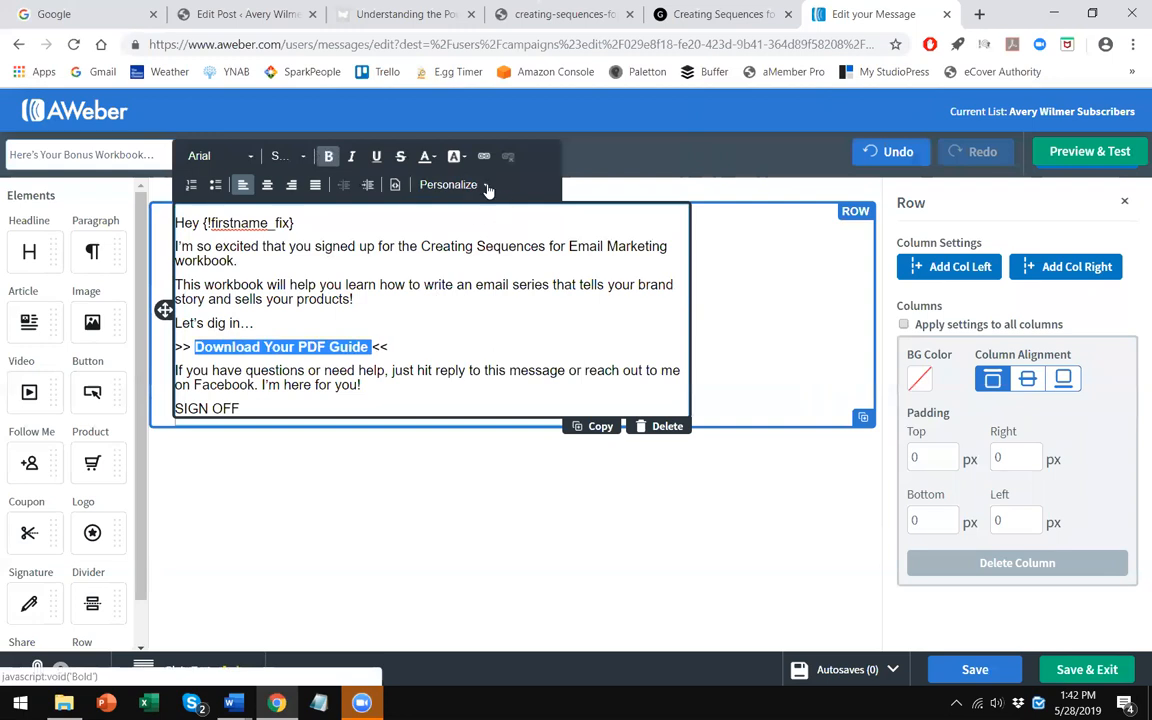
click(484, 158)
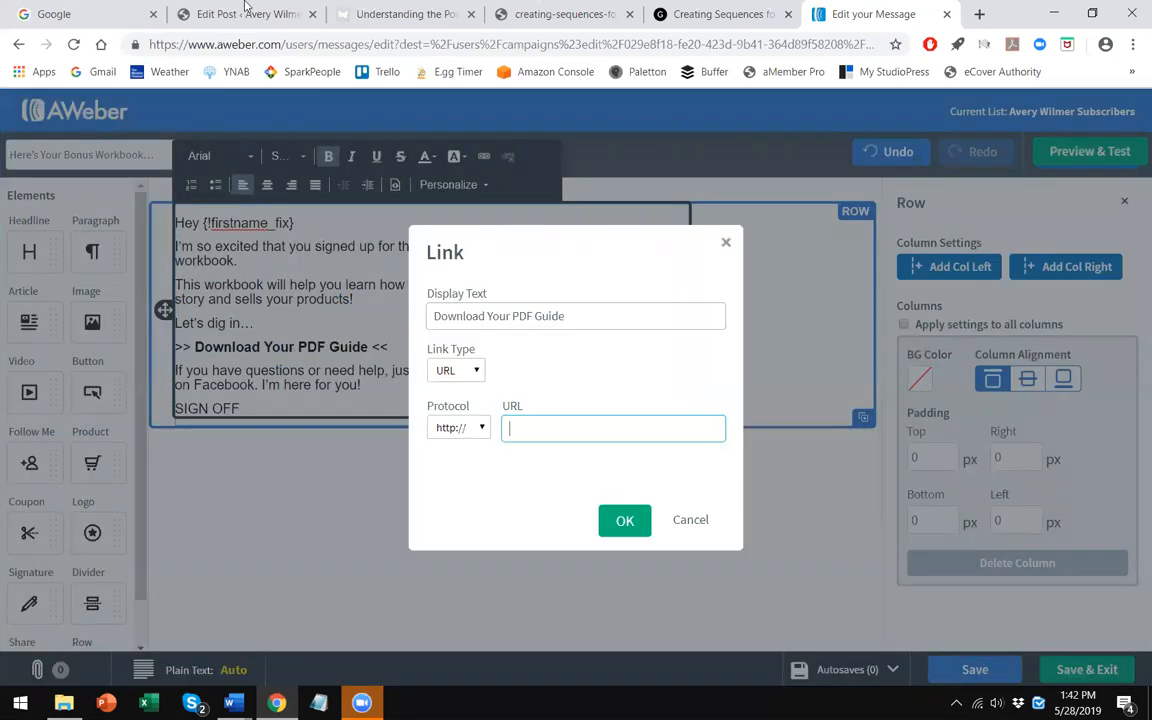
- Copy the file URL of creating-sequences-for-email-marketing-ebook-journal.pdf from the WordPress media library
click(246, 13)
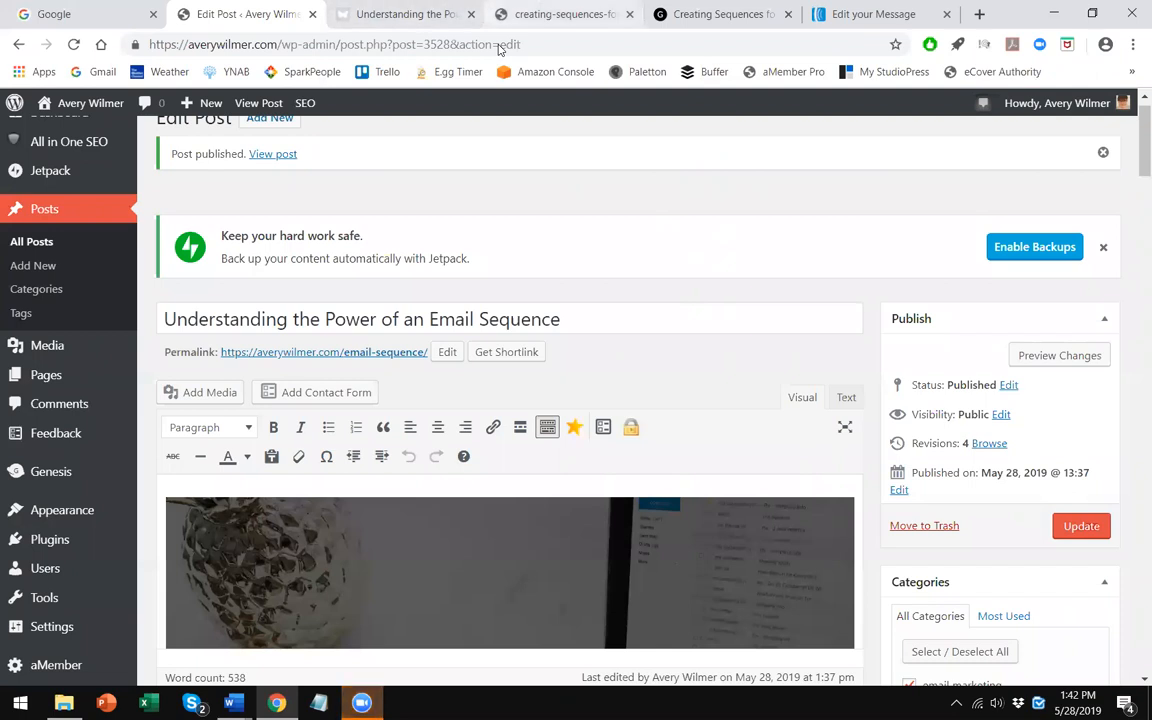
click(515, 15)
click(455, 44)
right_click(490, 44)
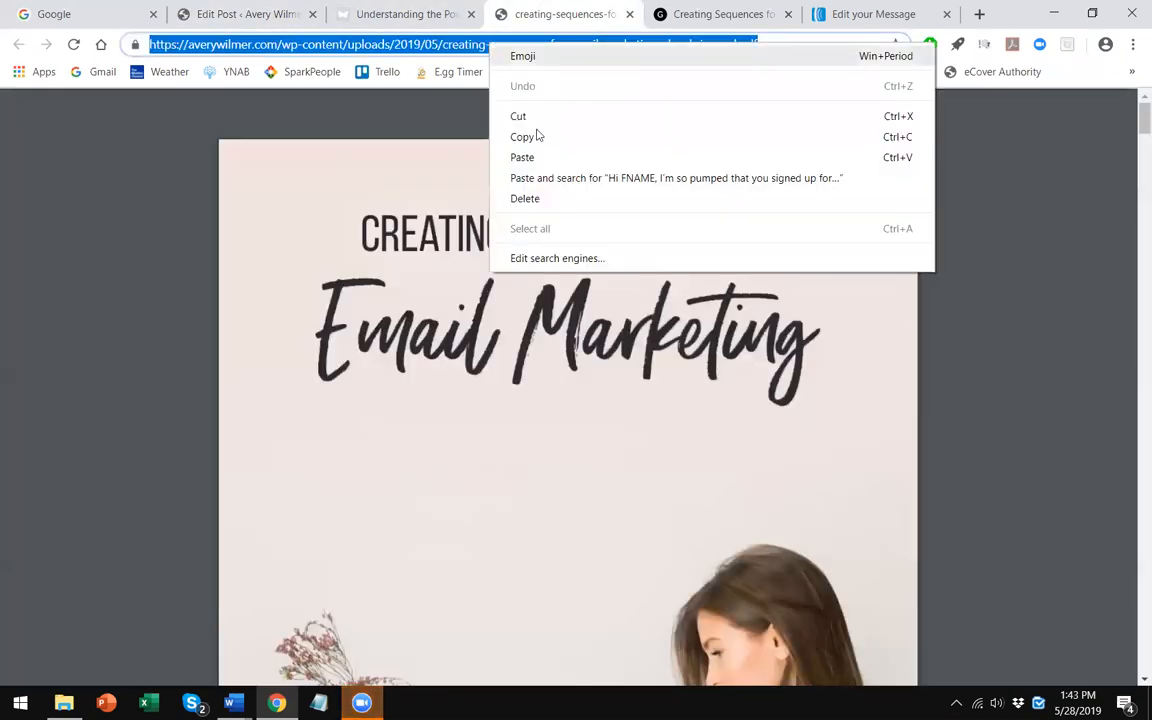
click(522, 137)
right_click(493, 42)
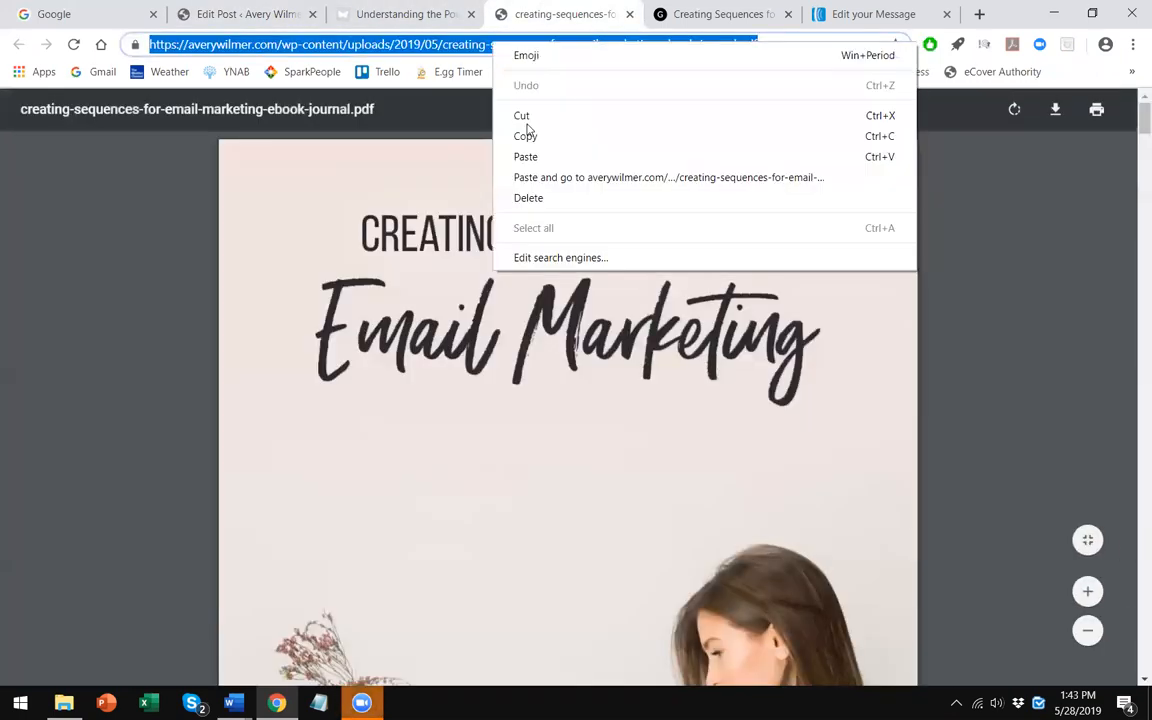
click(522, 137)
click(280, 12)
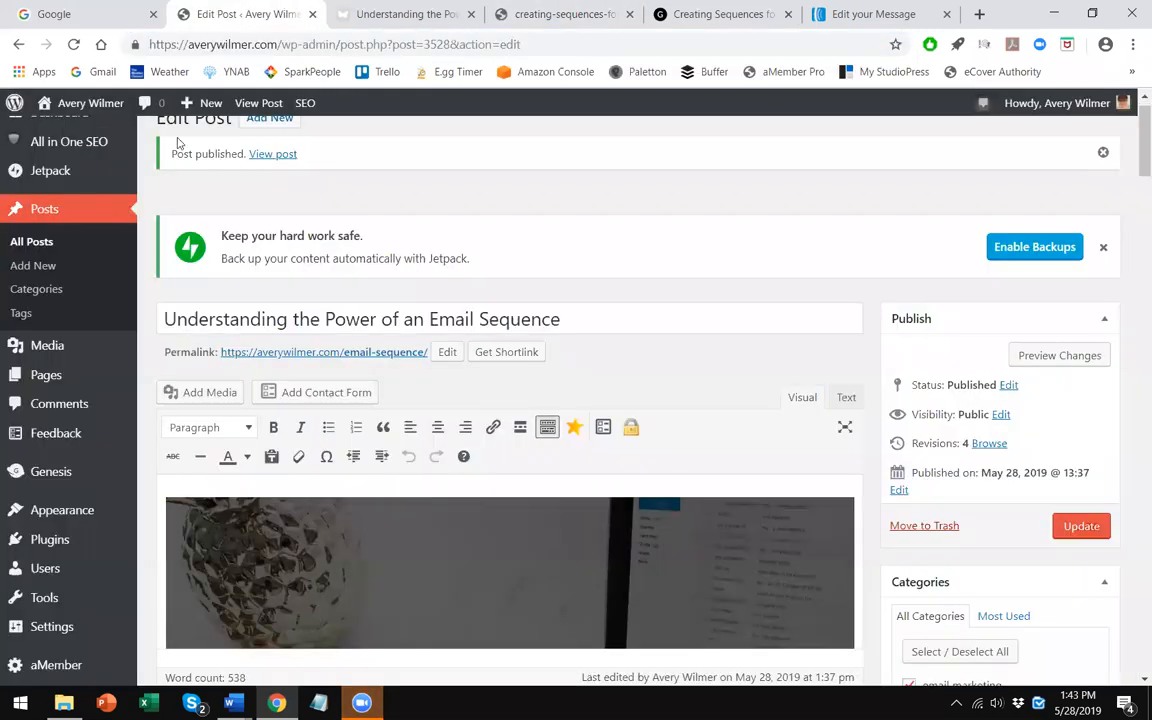
scroll(536, 137, up, 1)
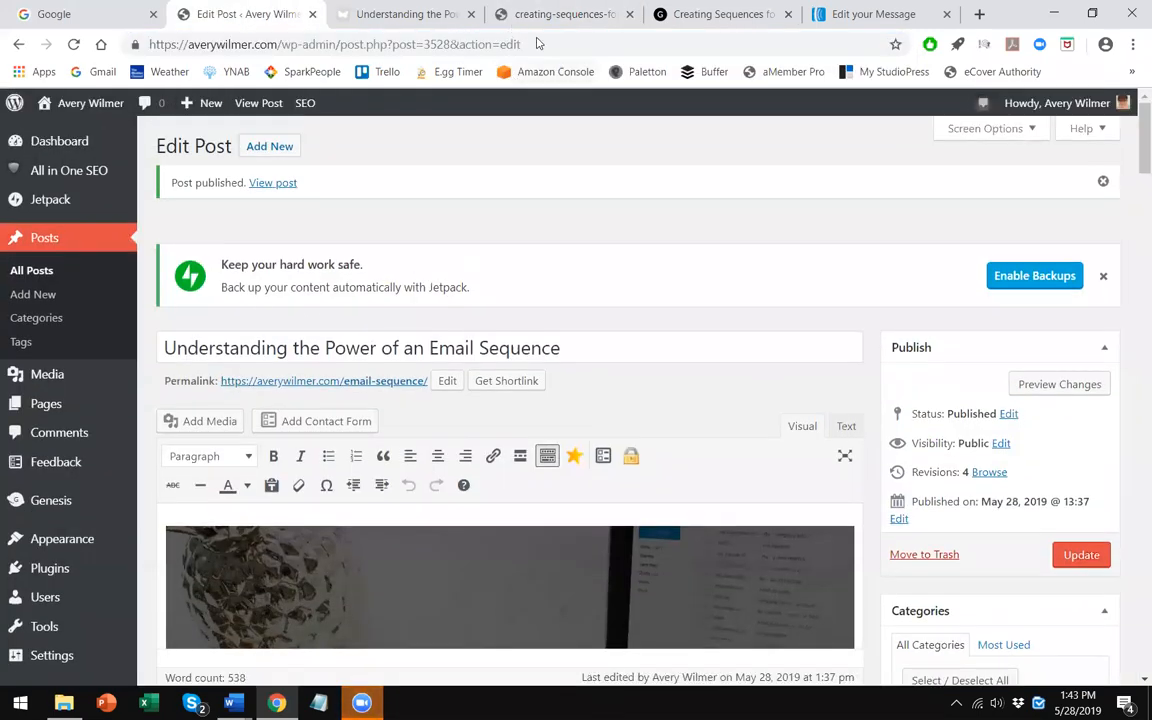
click(562, 14)
key(ctrl+w)
click(248, 14)
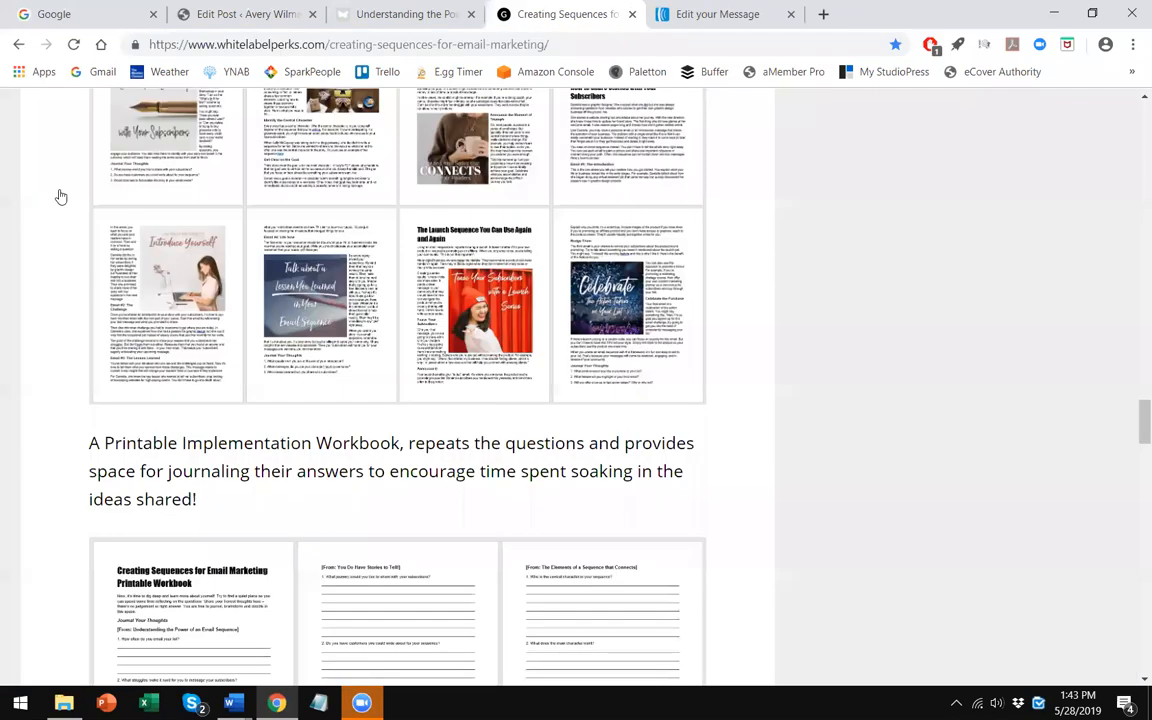
click(76, 146)
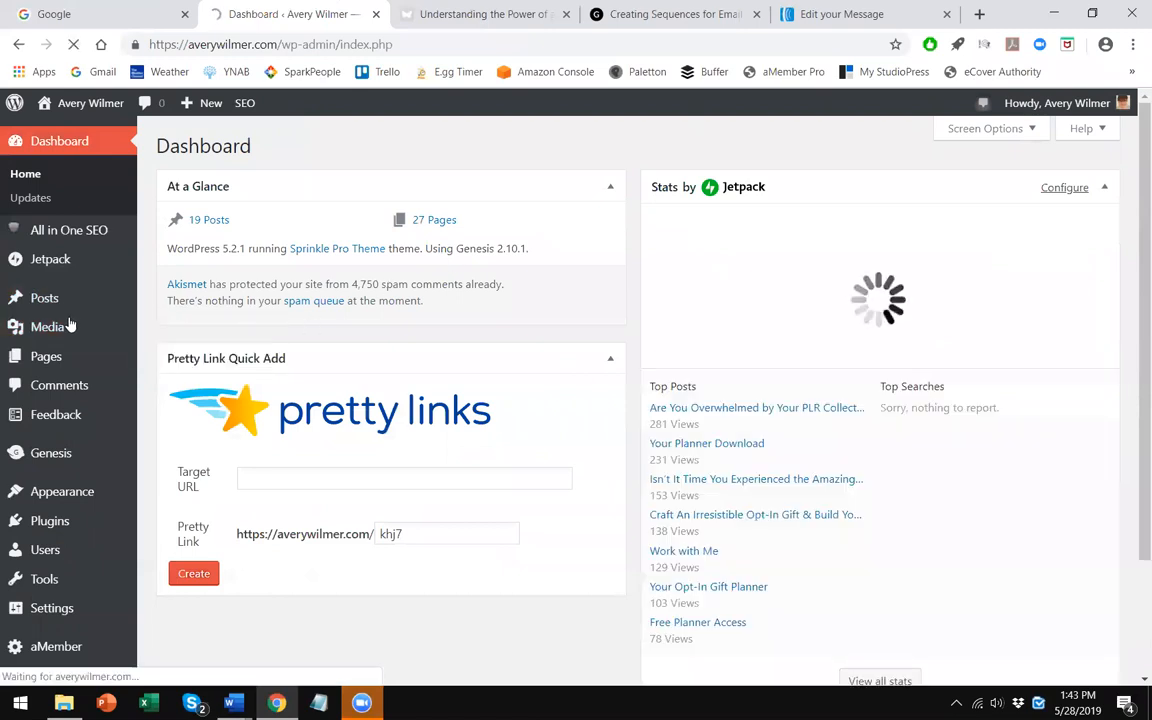
click(62, 327)
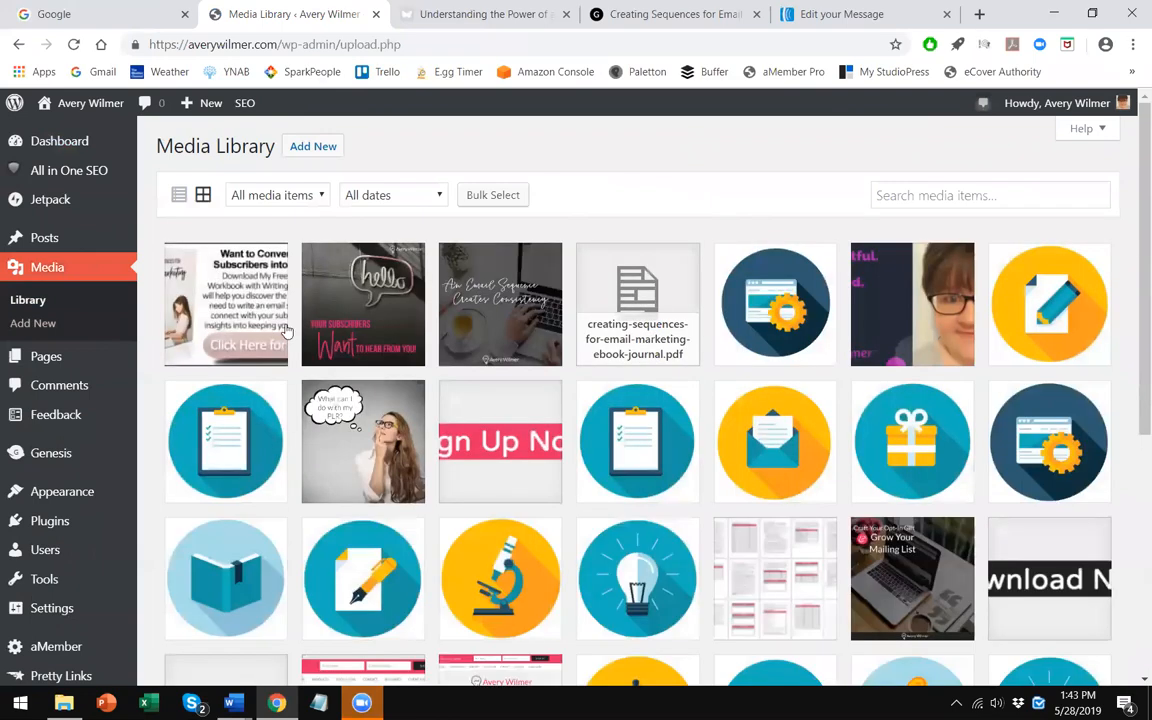
click(671, 271)
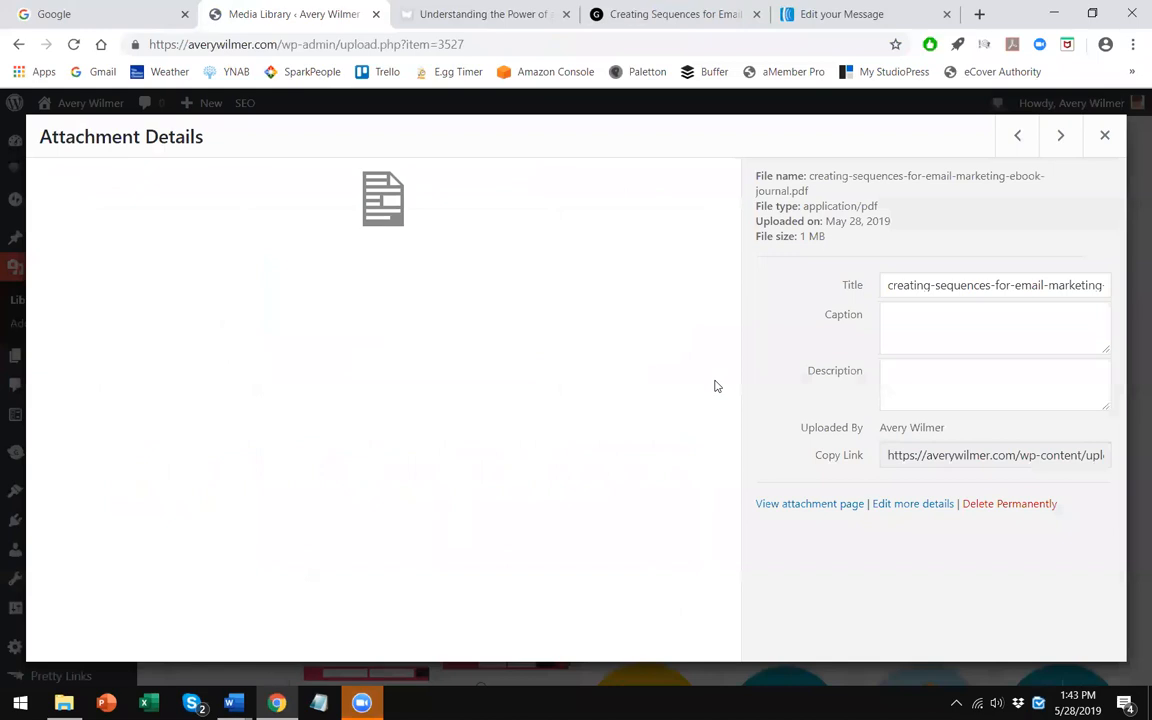
click(897, 455)
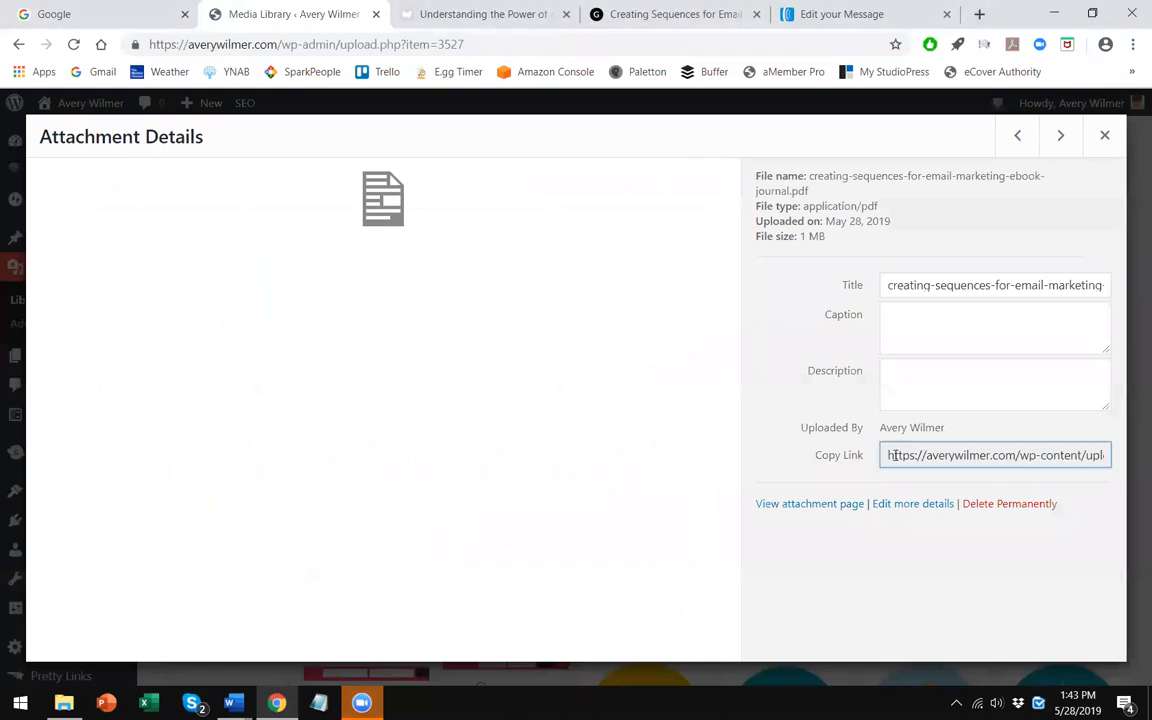
drag(942, 455, 1105, 456)
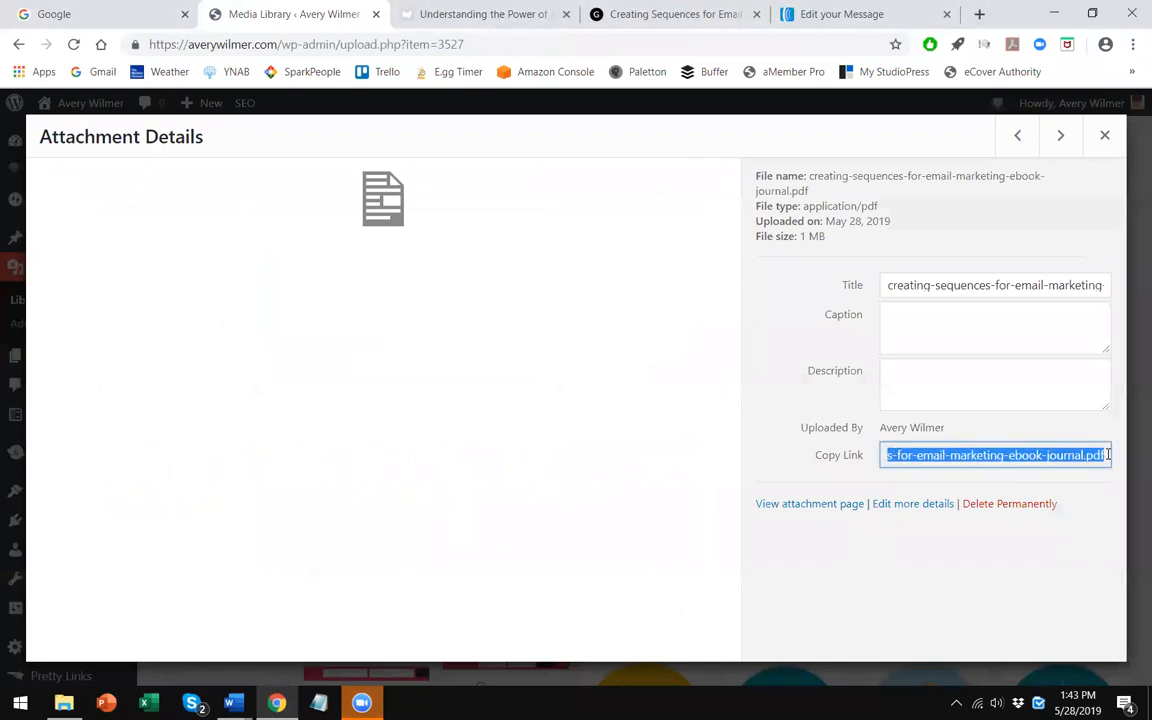
right_click(1105, 456)
click(1016, 487)
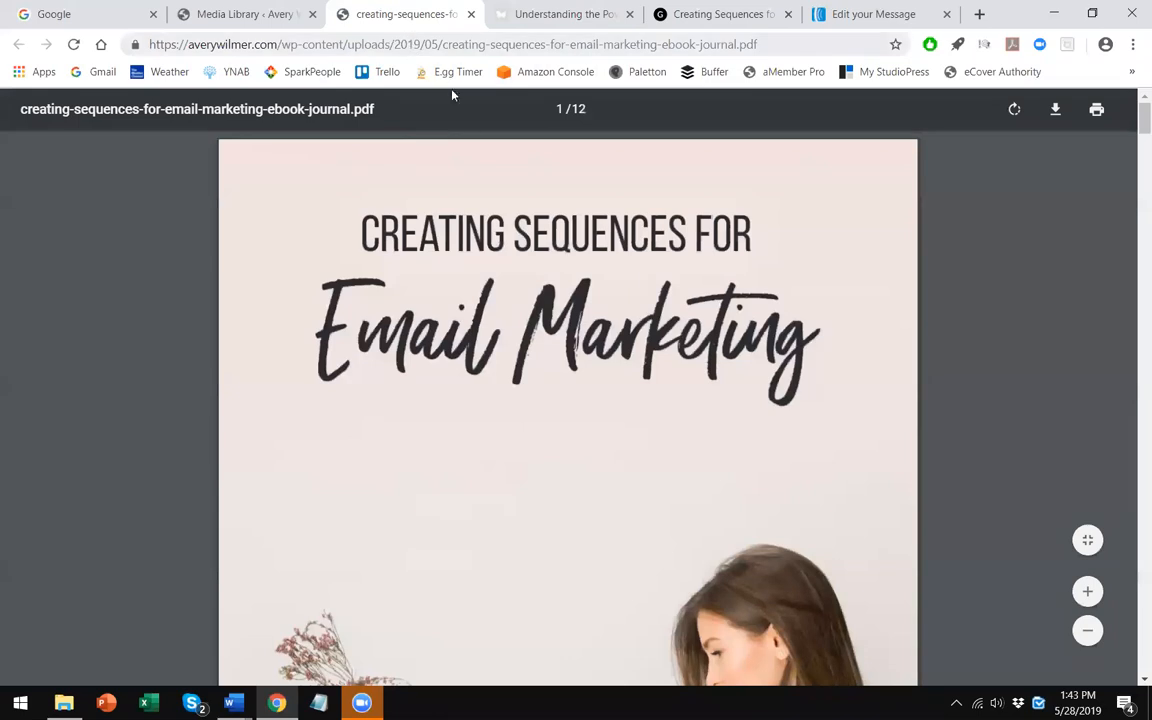
right_click(414, 44)
click(456, 140)
right_click(466, 45)
click(517, 136)
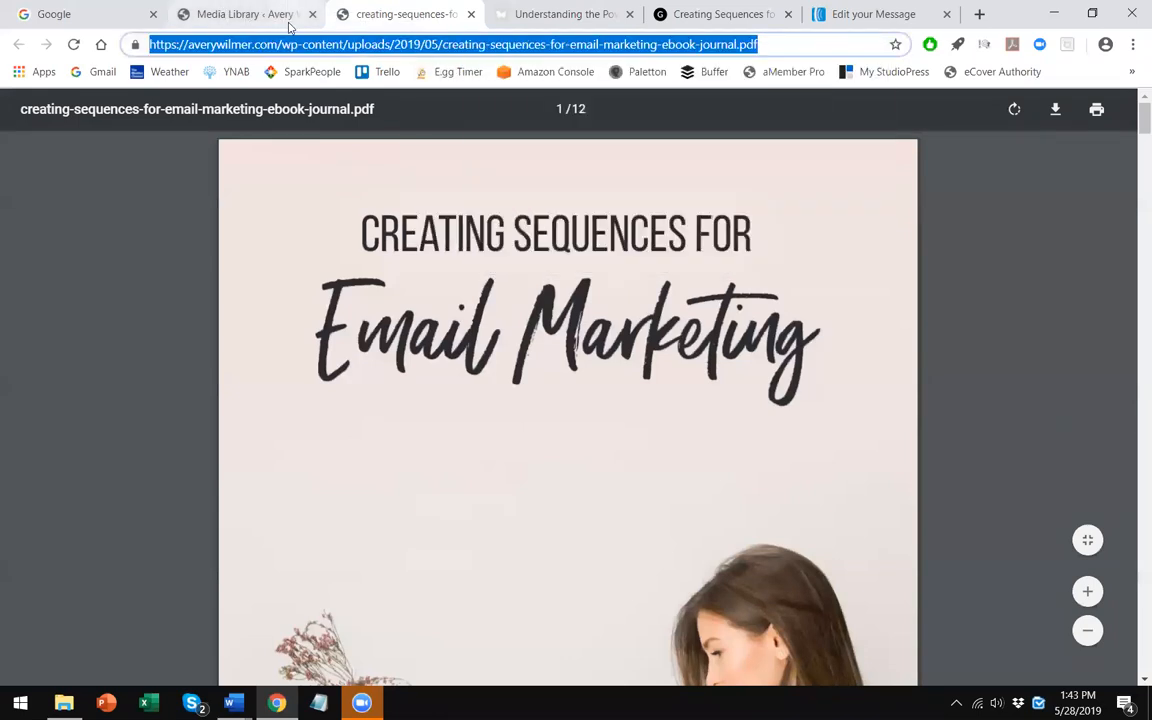
click(288, 24)
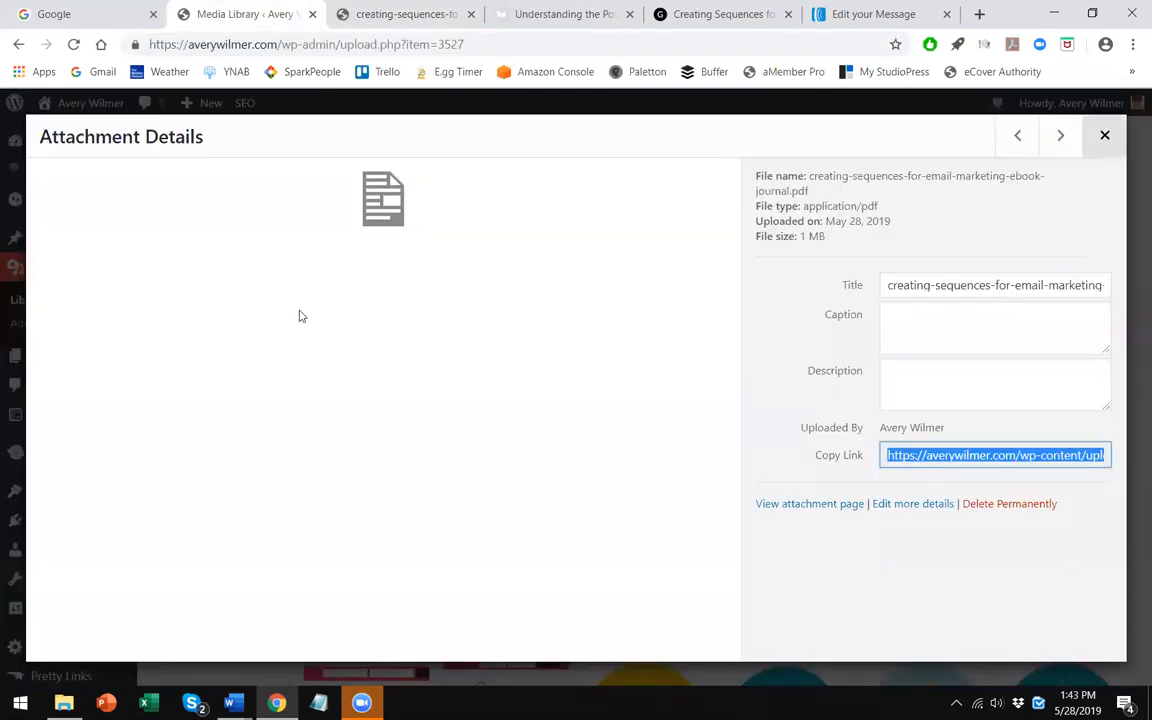
key(Escape)
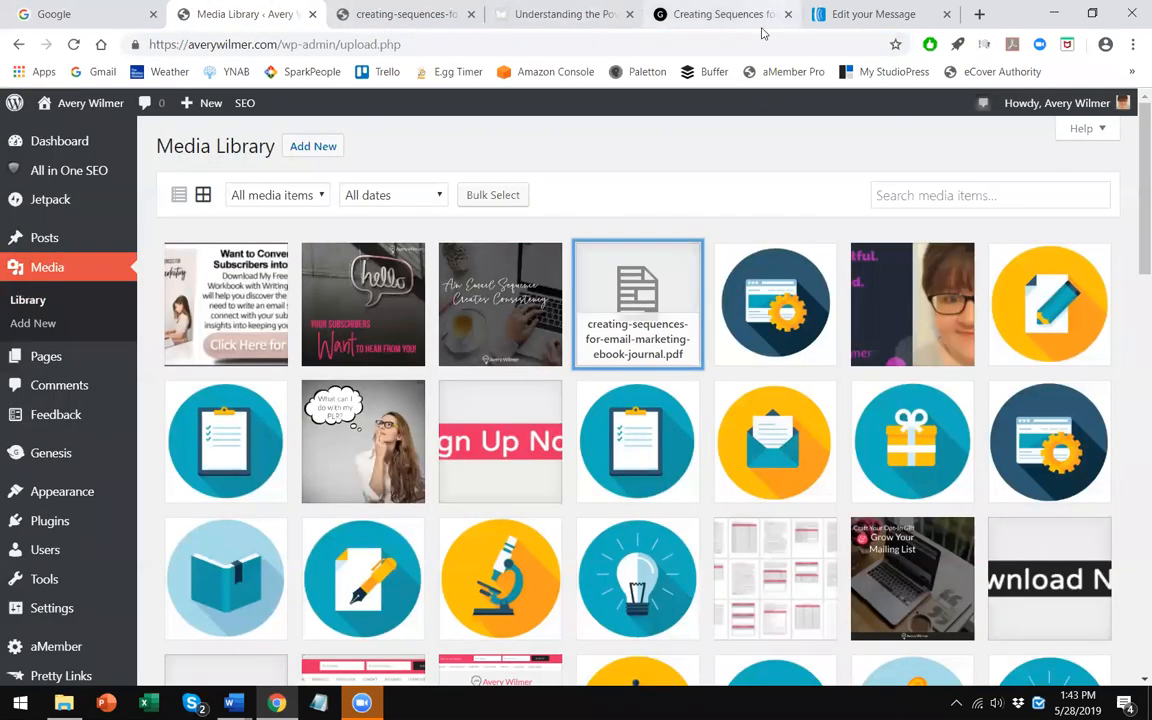
- Paste the copied PDF URL as the link address for Download Your PDF Guide and confirm
click(870, 14)
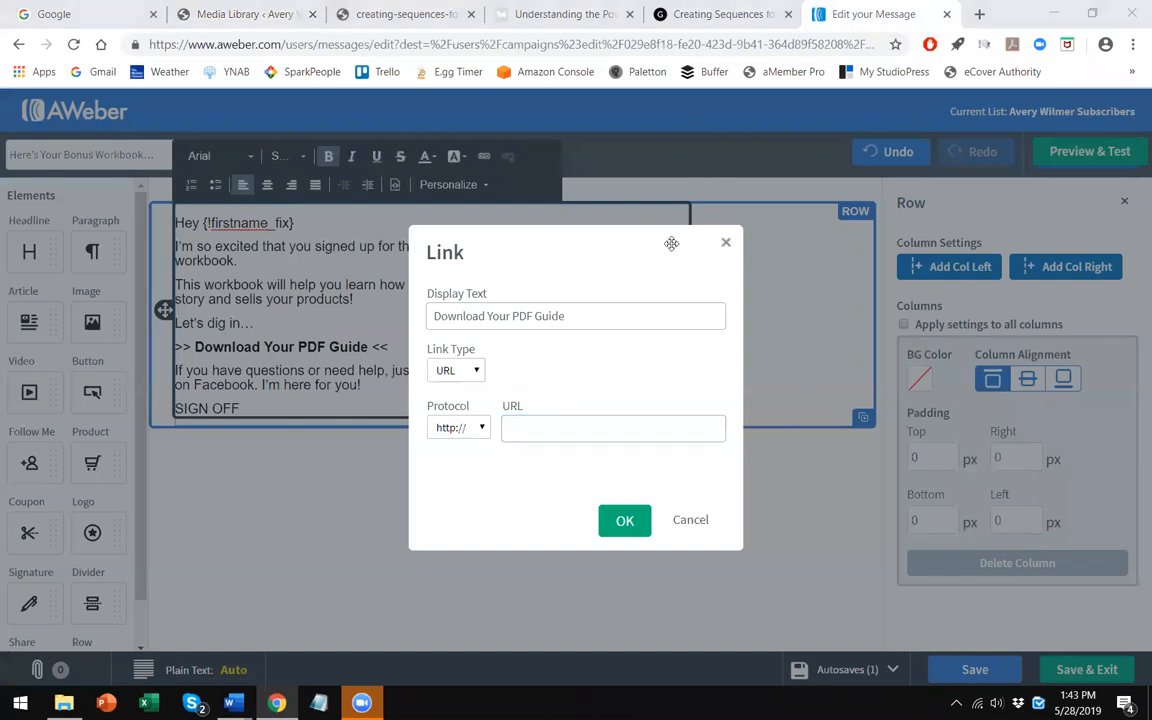
right_click(508, 430)
click(552, 244)
key(Return)
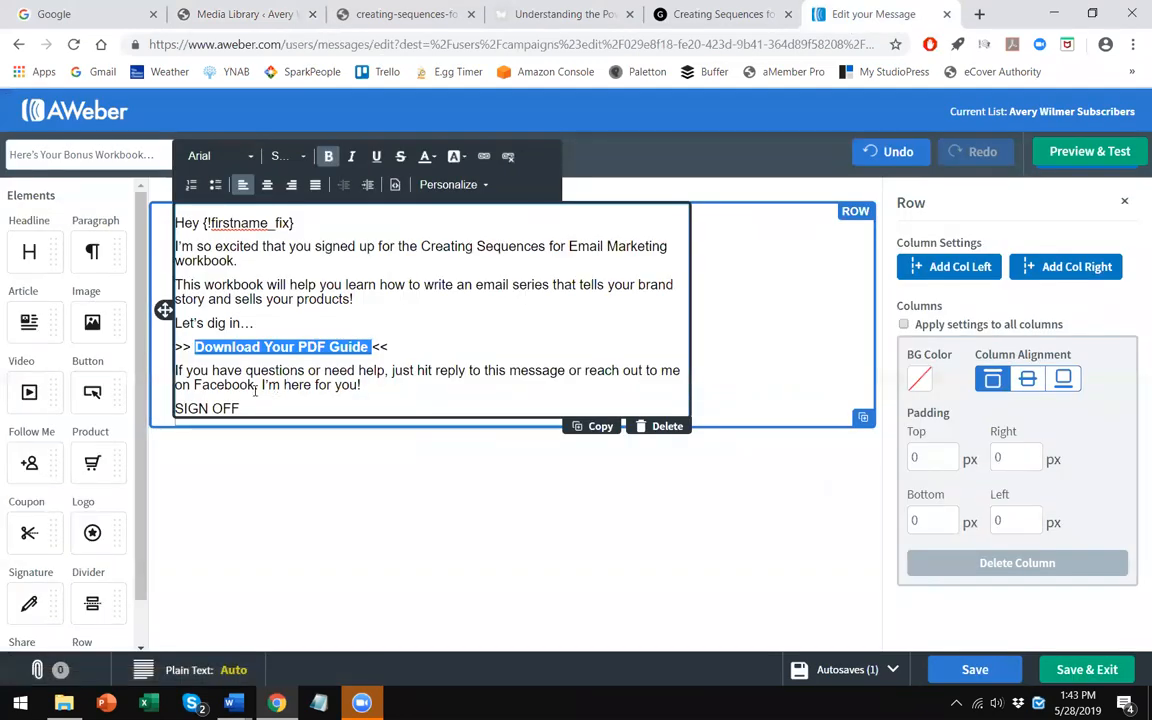
- Replace the SIGN OFF placeholder with "Your Content Marketing Coach,"
click(252, 412)
drag(253, 413, 160, 409)
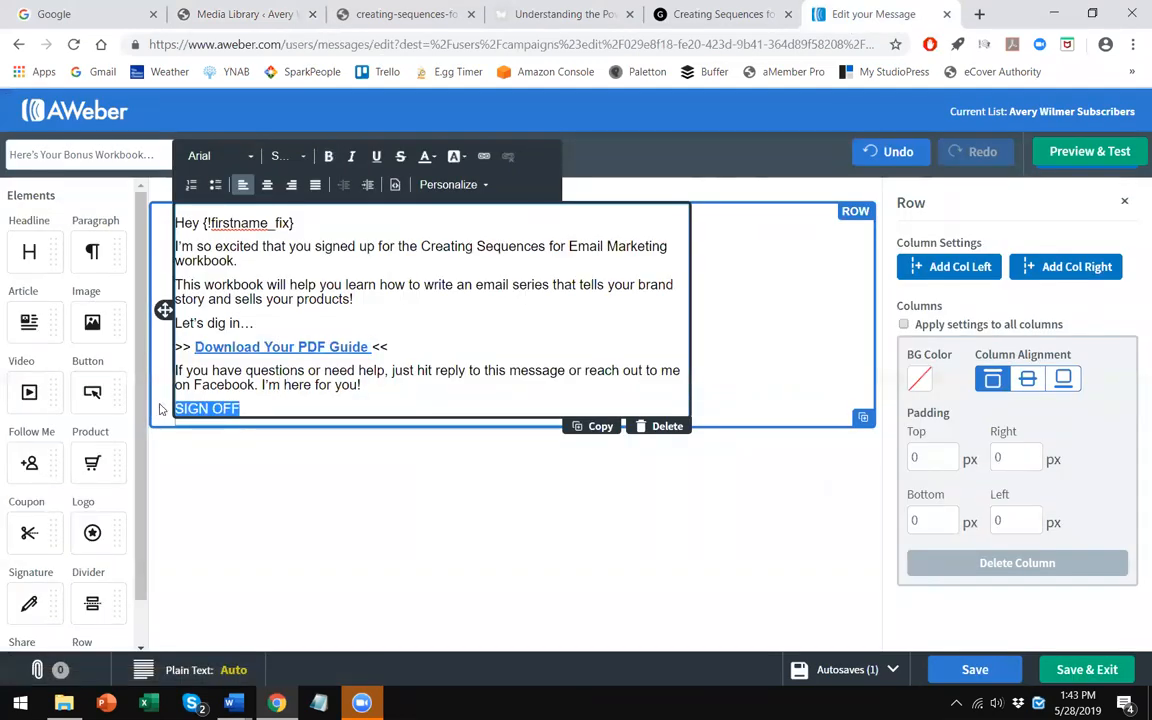
text(Y)
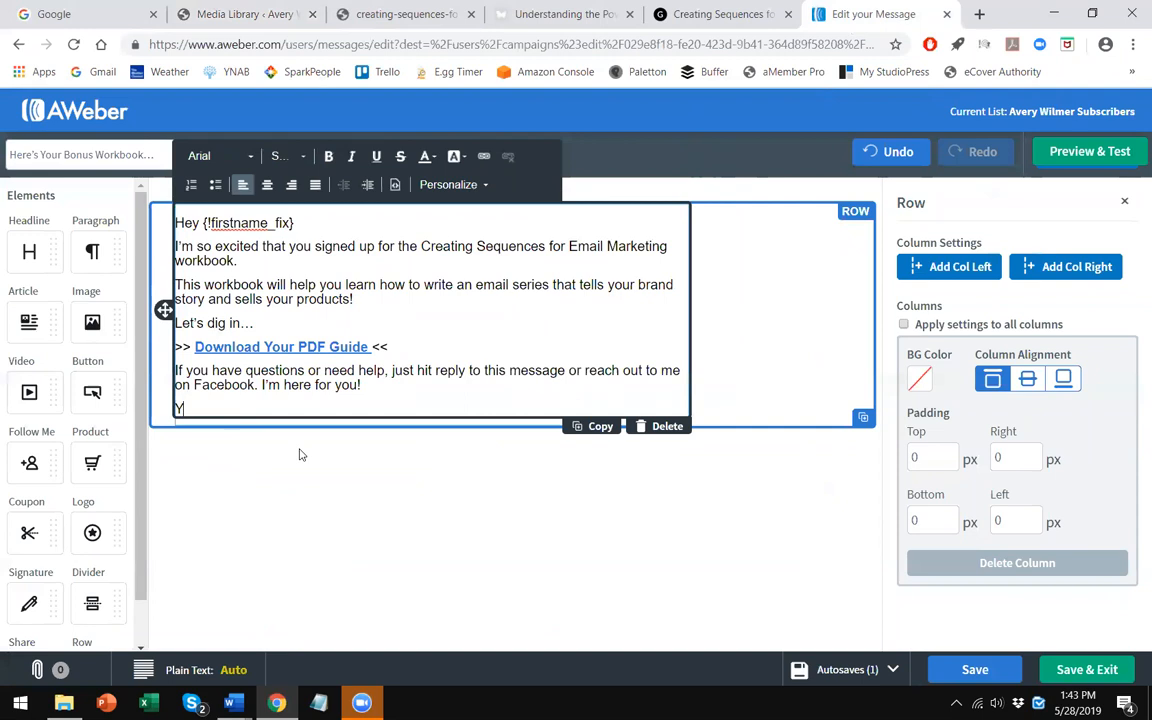
text(our Content Marketing Coach,)
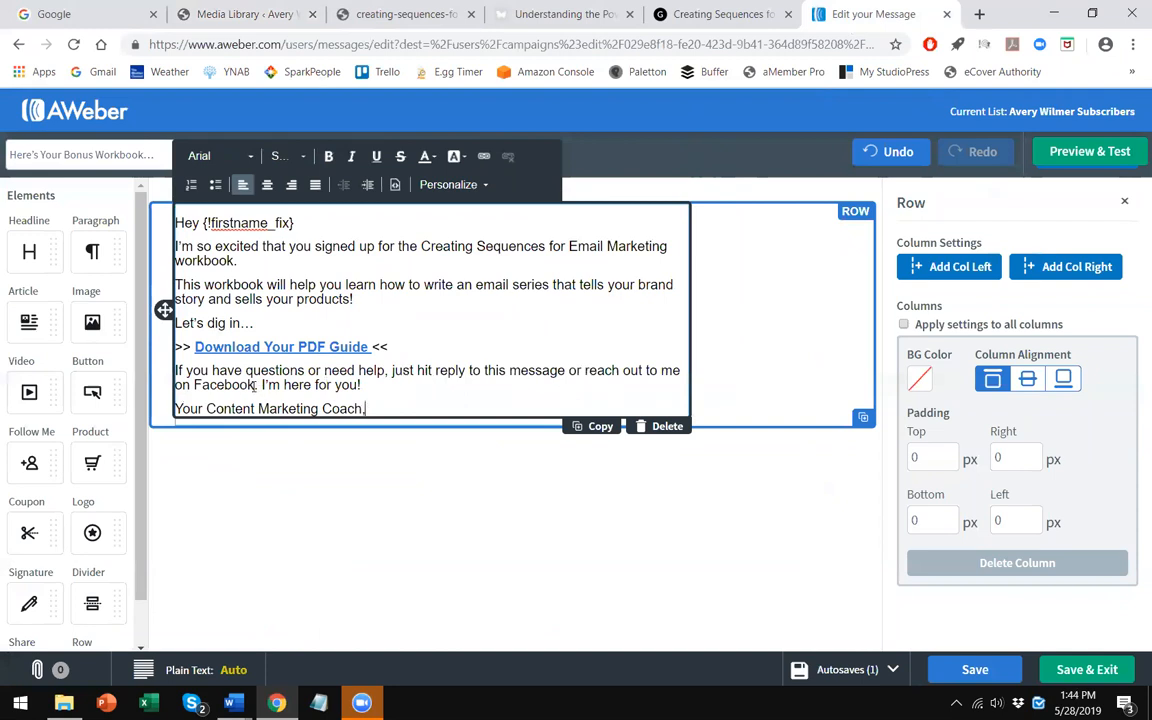
- Bold the words "on Facebook" in the help sentence
drag(256, 385, 176, 385)
click(250, 385)
click(328, 156)
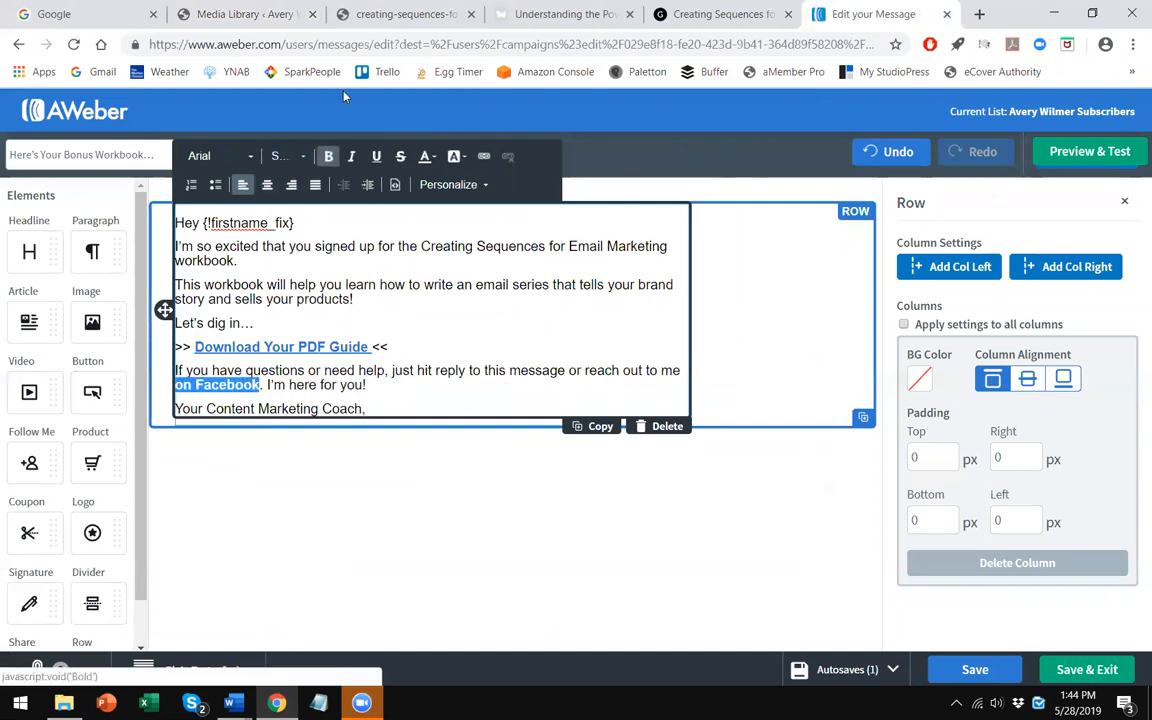
- Copy the Facebook page link address from the blog post's sidebar icons
click(560, 14)
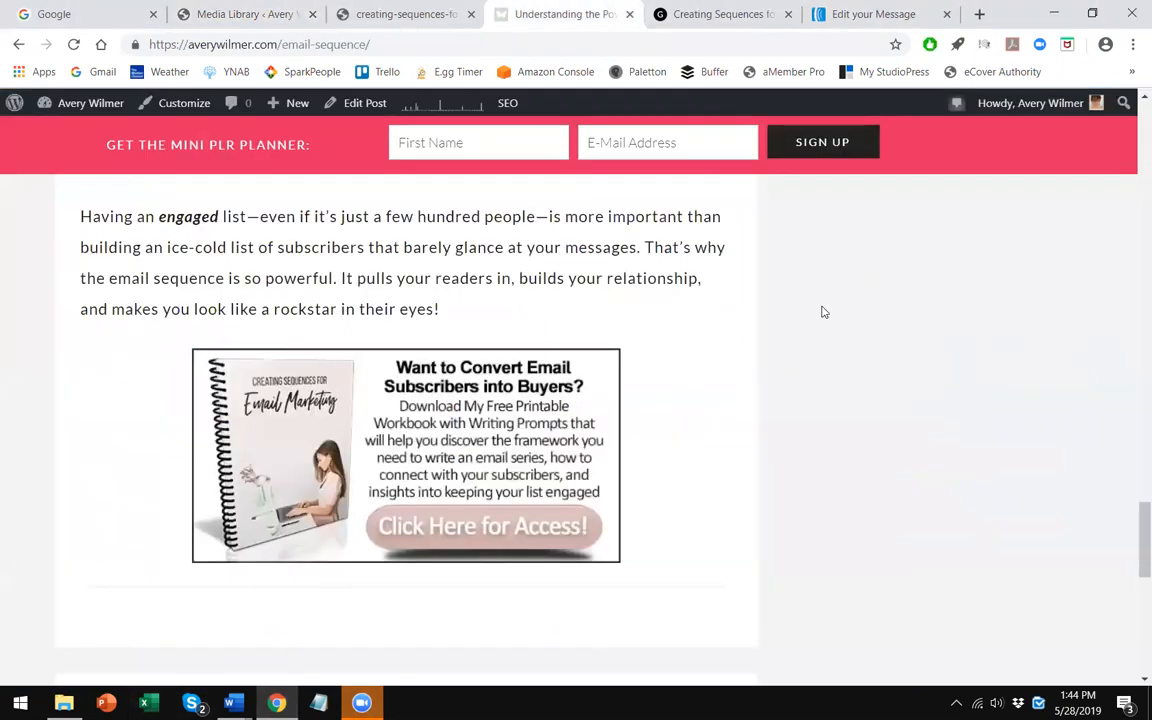
scroll(824, 312, up, 10)
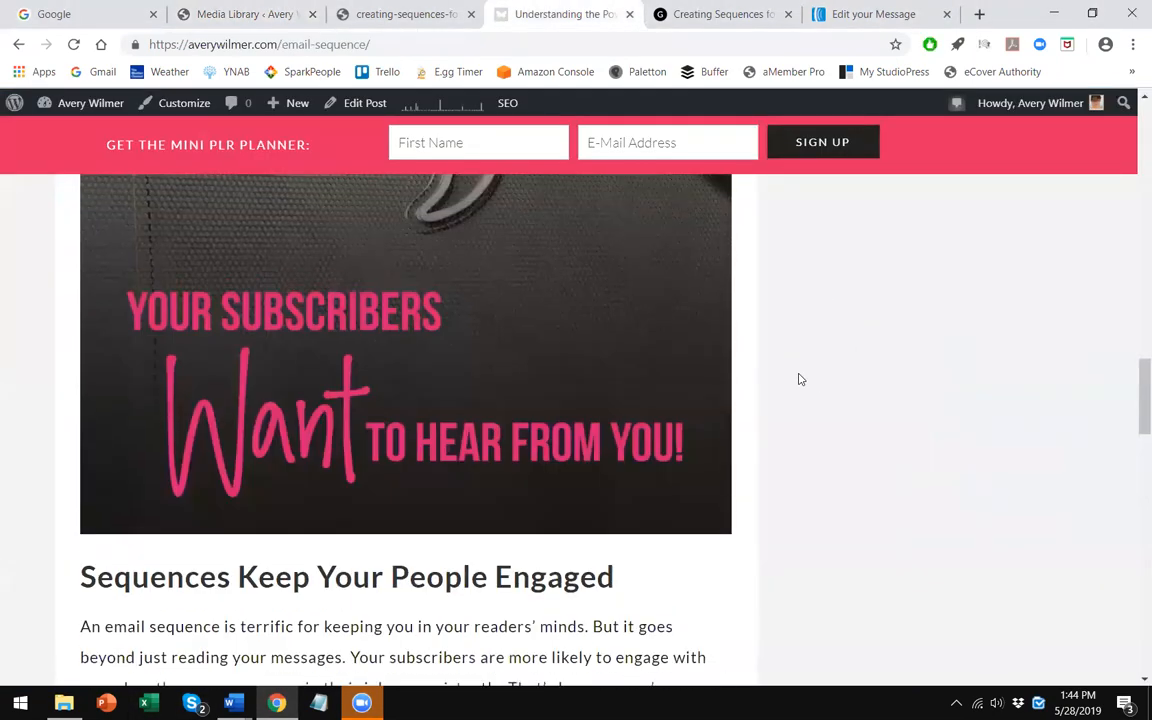
scroll(800, 379, up, 6)
right_click(897, 614)
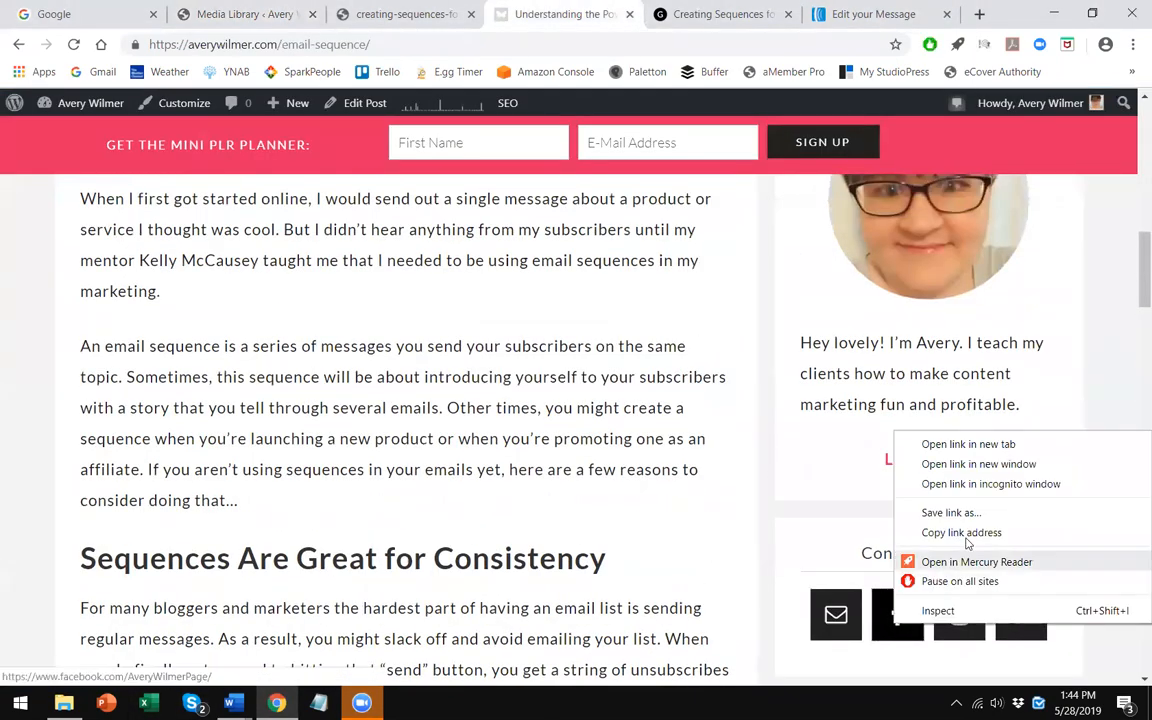
click(966, 538)
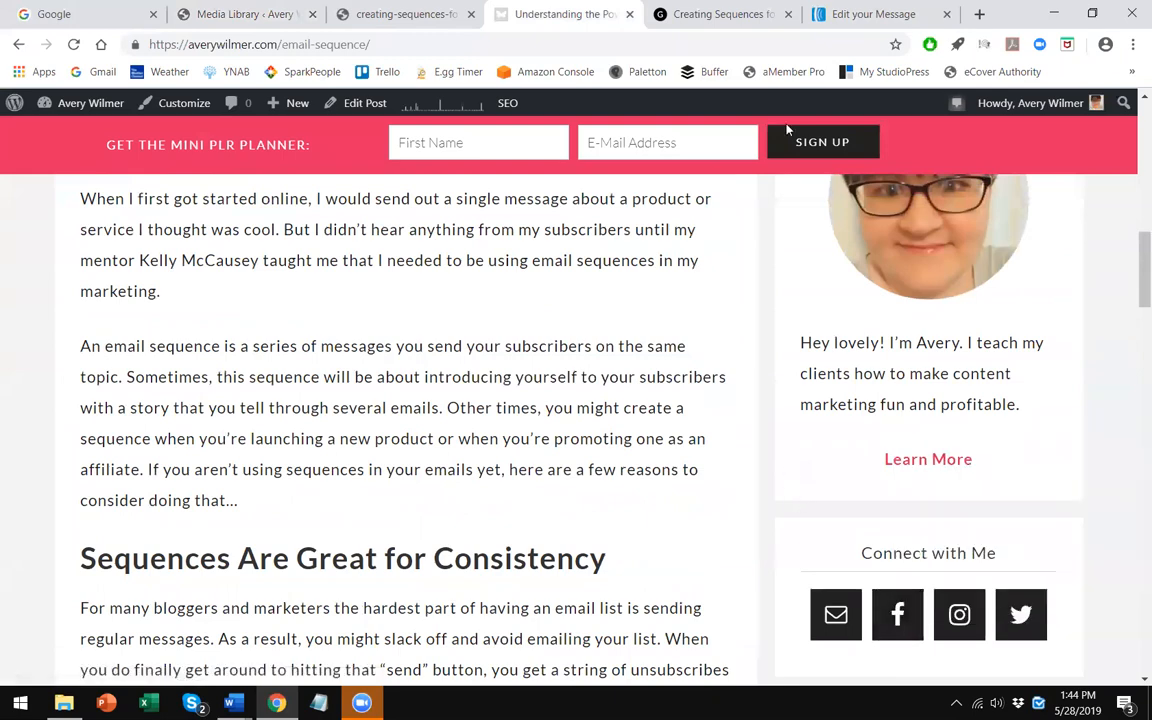
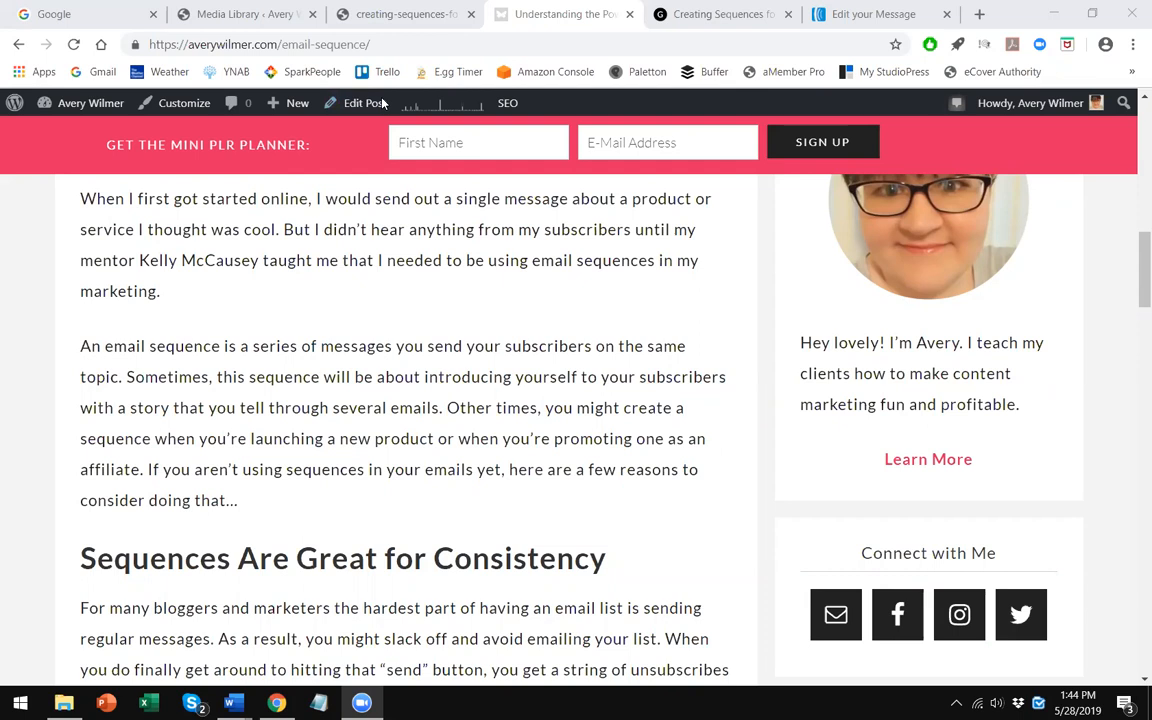
- Link the bolded words "on Facebook" to the copied Facebook page address and confirm
key(ctrl+Tab)
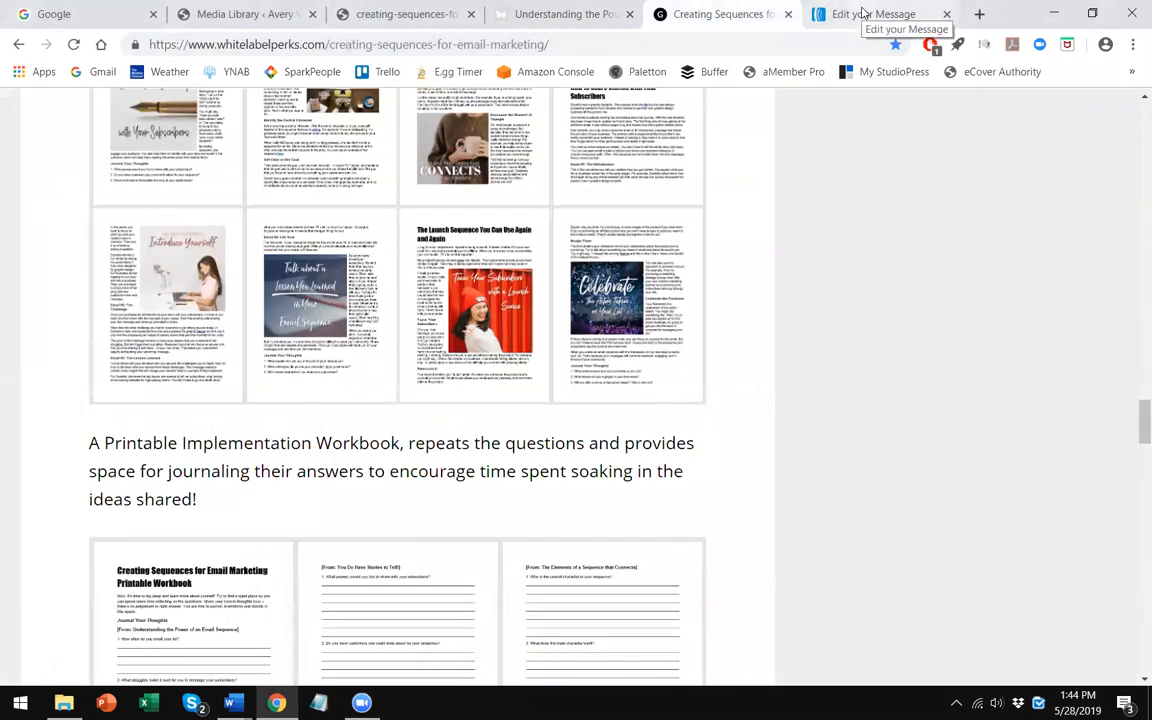
click(862, 14)
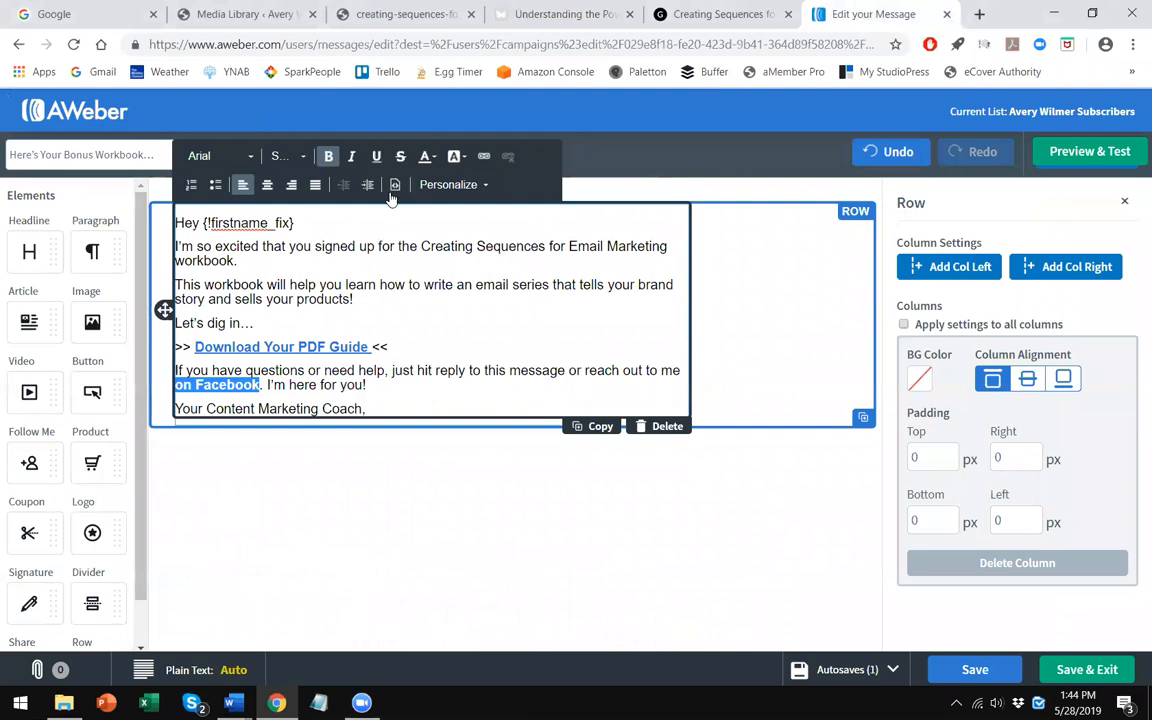
click(484, 156)
right_click(507, 425)
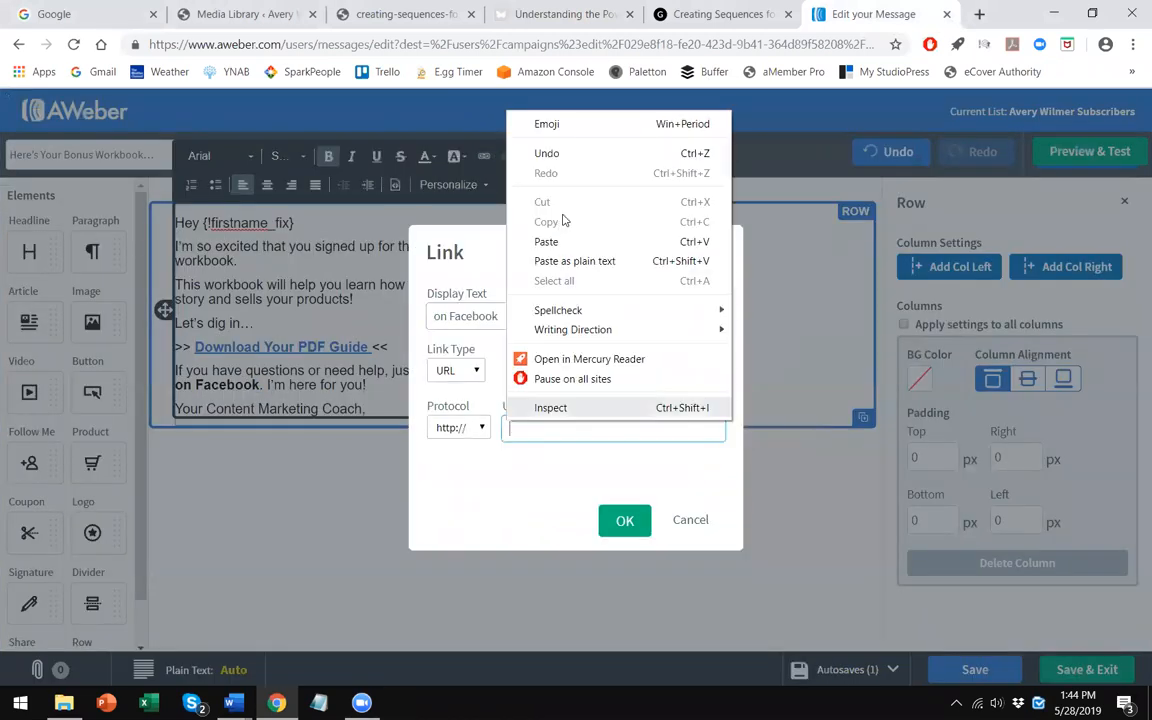
click(506, 240)
key(Return)
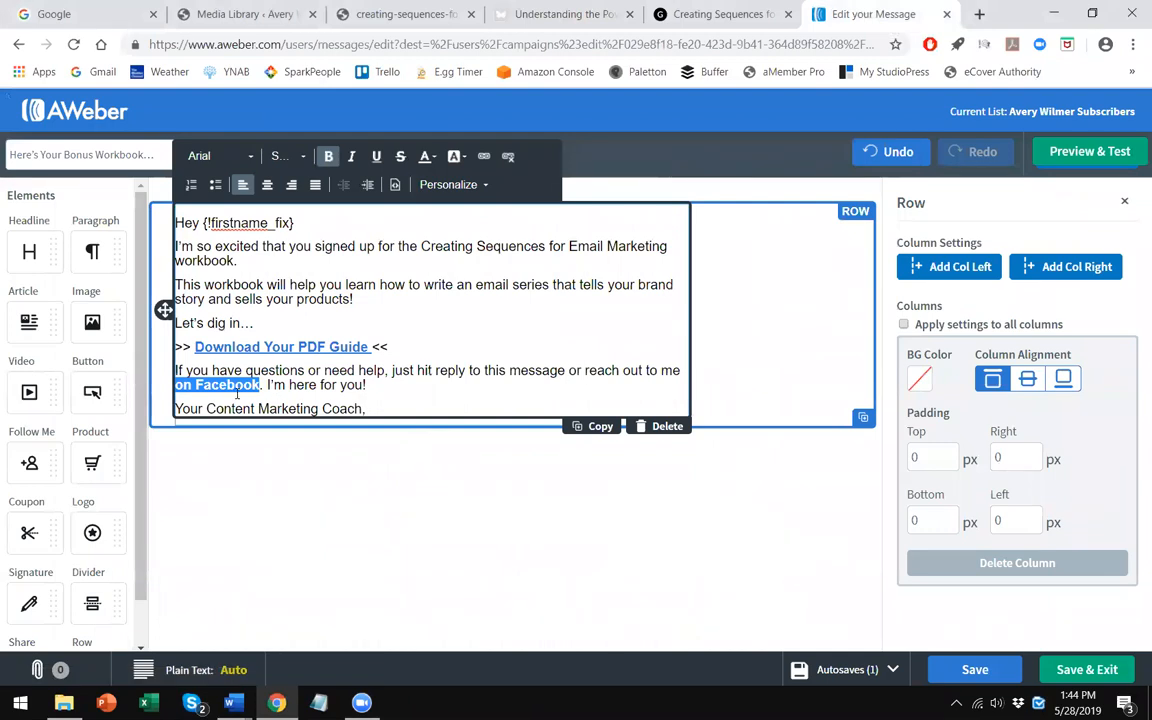
- Add a new Paragraph element below the sign-off block in the message
click(258, 379)
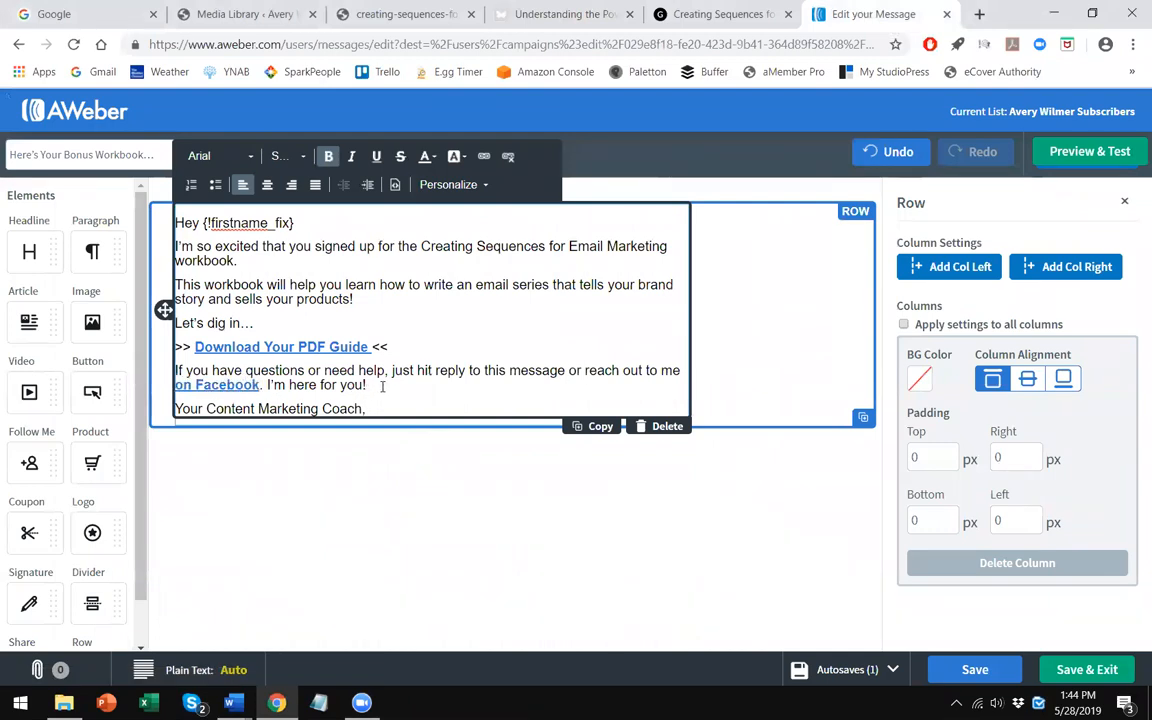
click(383, 408)
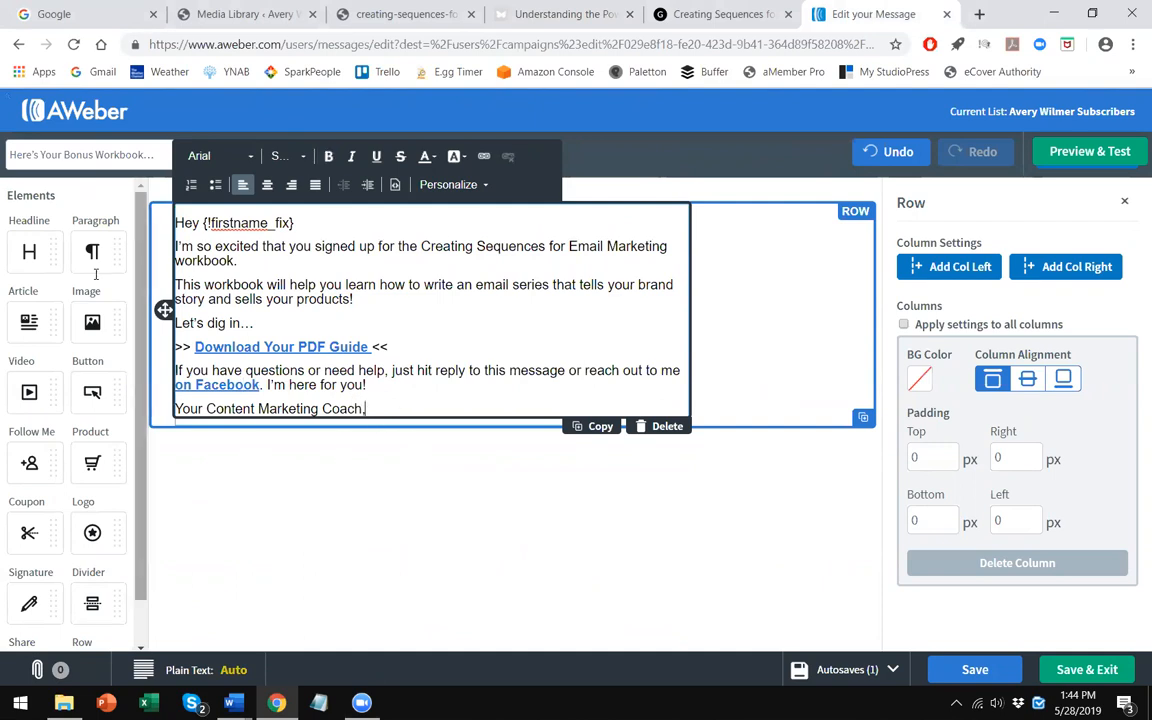
drag(92, 252, 386, 420)
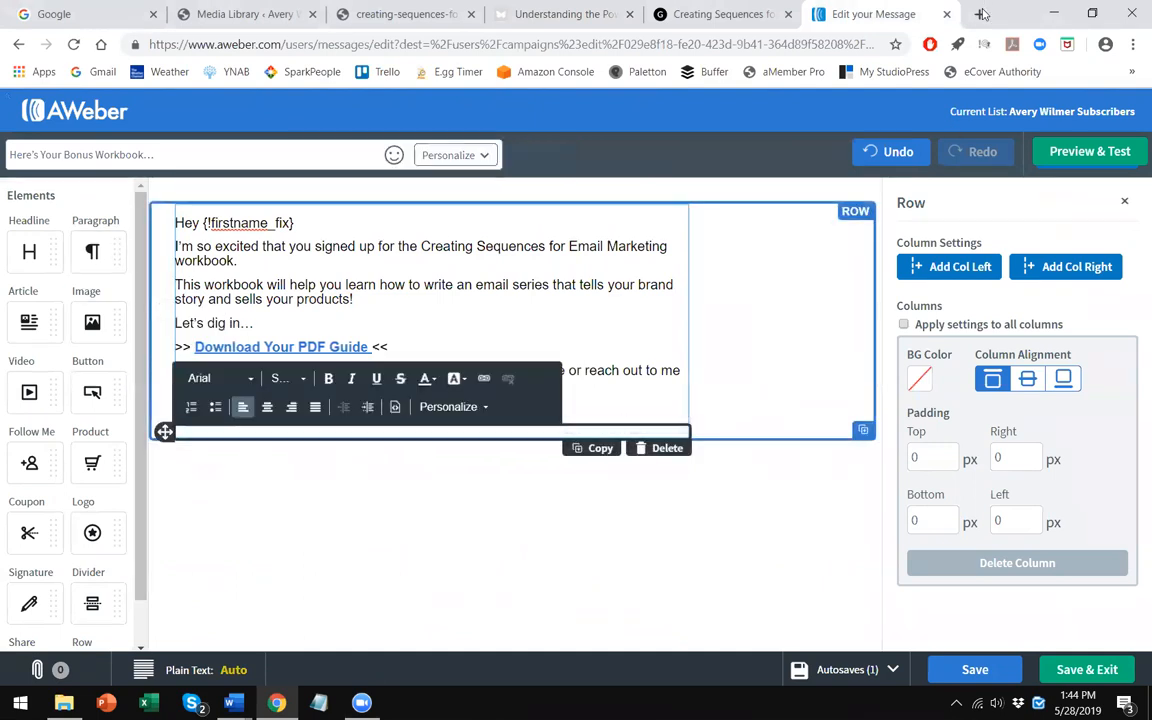
- Open wisestamp.com in a new browser tab
key(ctrl+t)
text(wise)
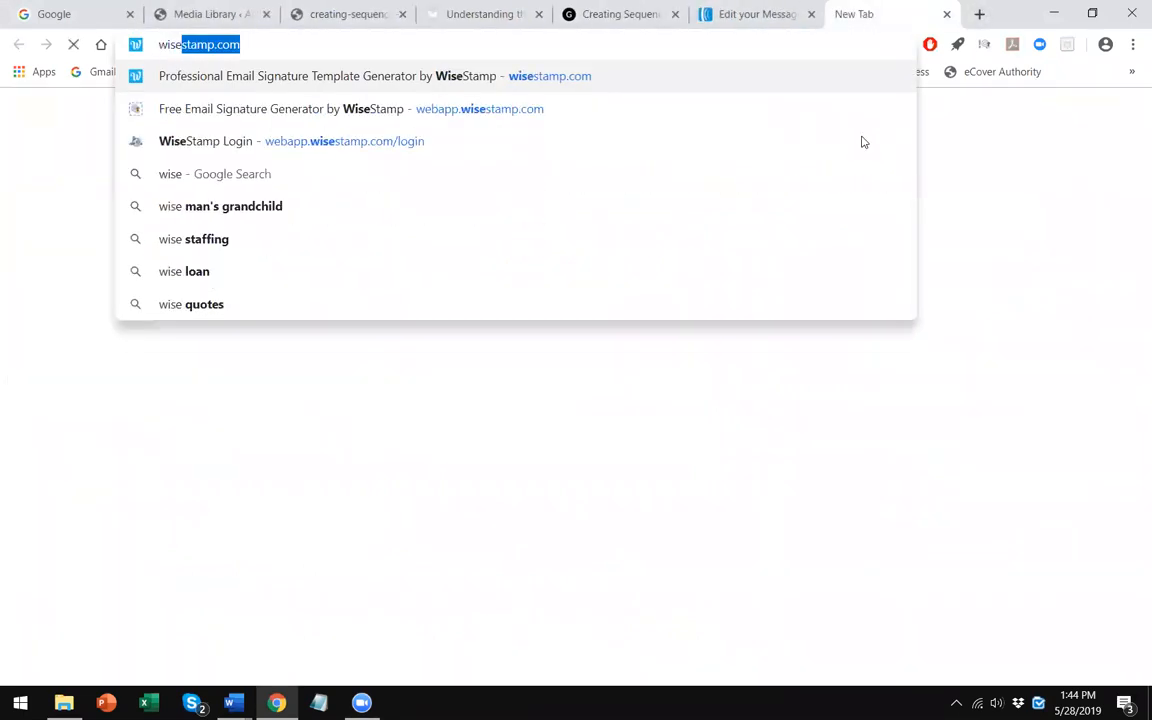
key(Return)
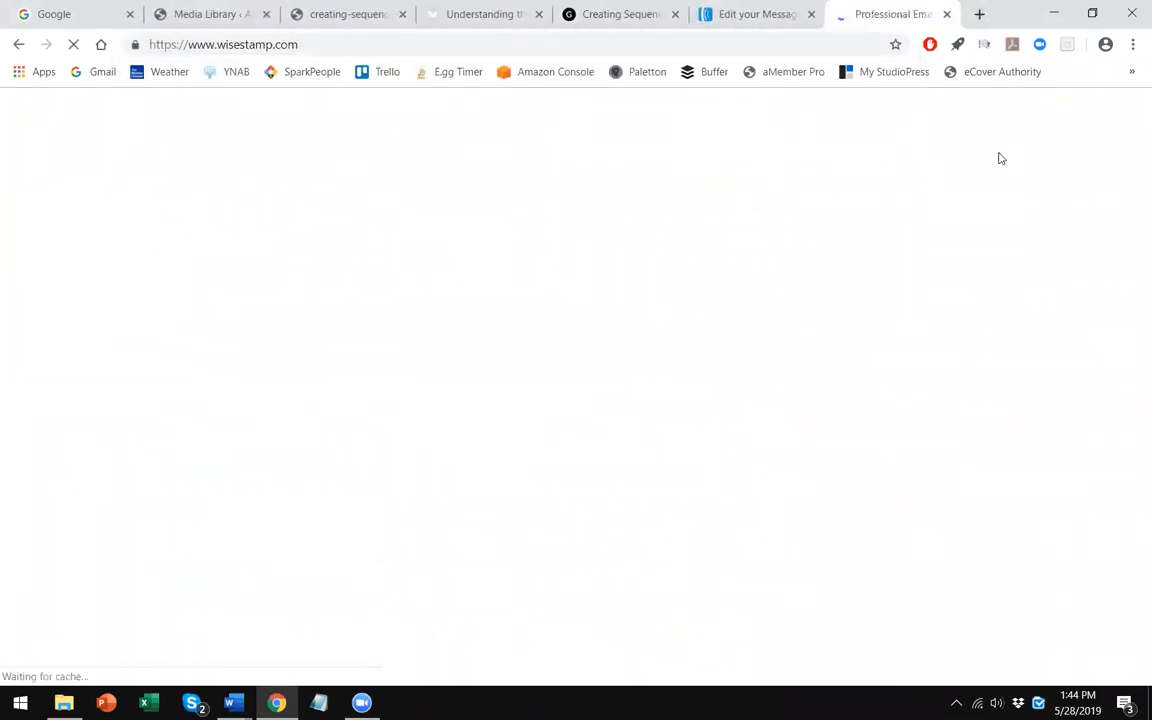
- Log in to WiseStamp with the account e-mail and password
click(1048, 135)
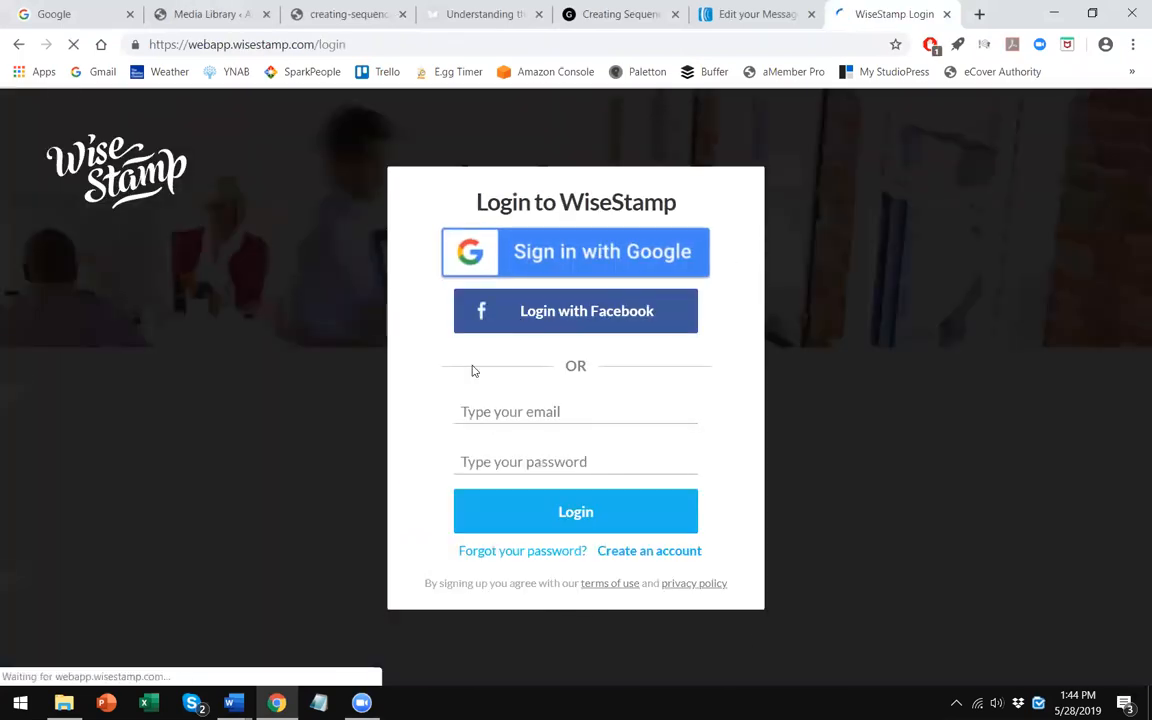
click(482, 408)
click(495, 447)
click(487, 460)
text(•••••••••)
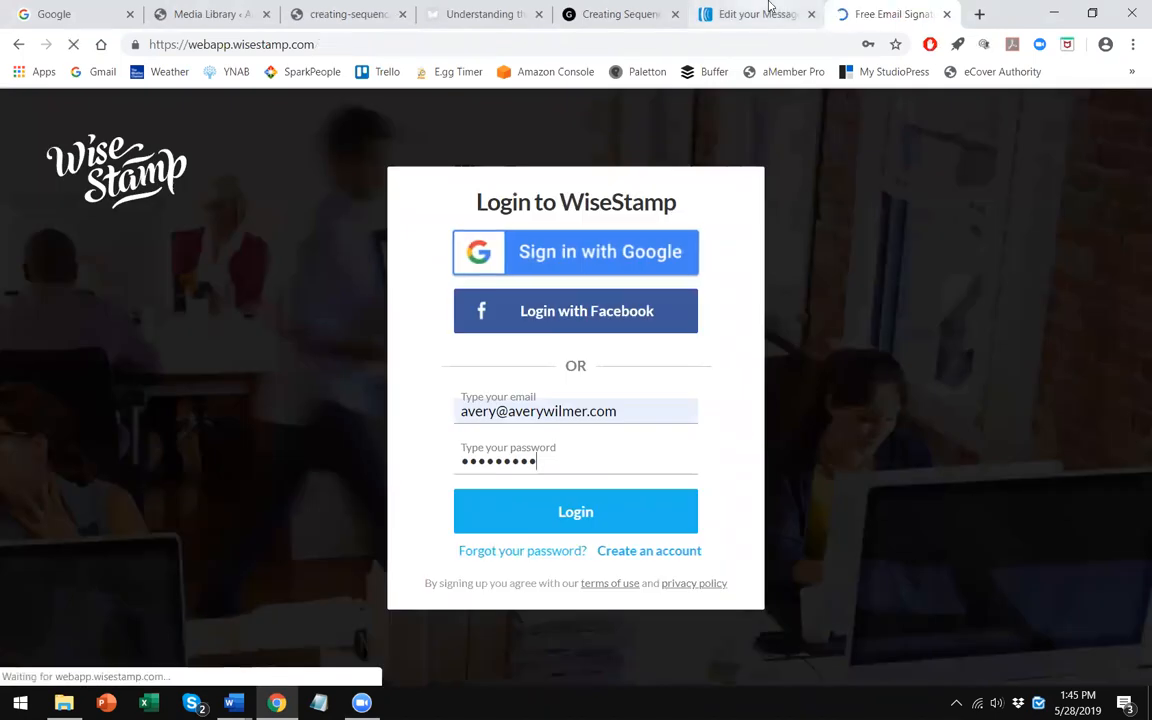
click(771, 12)
click(843, 12)
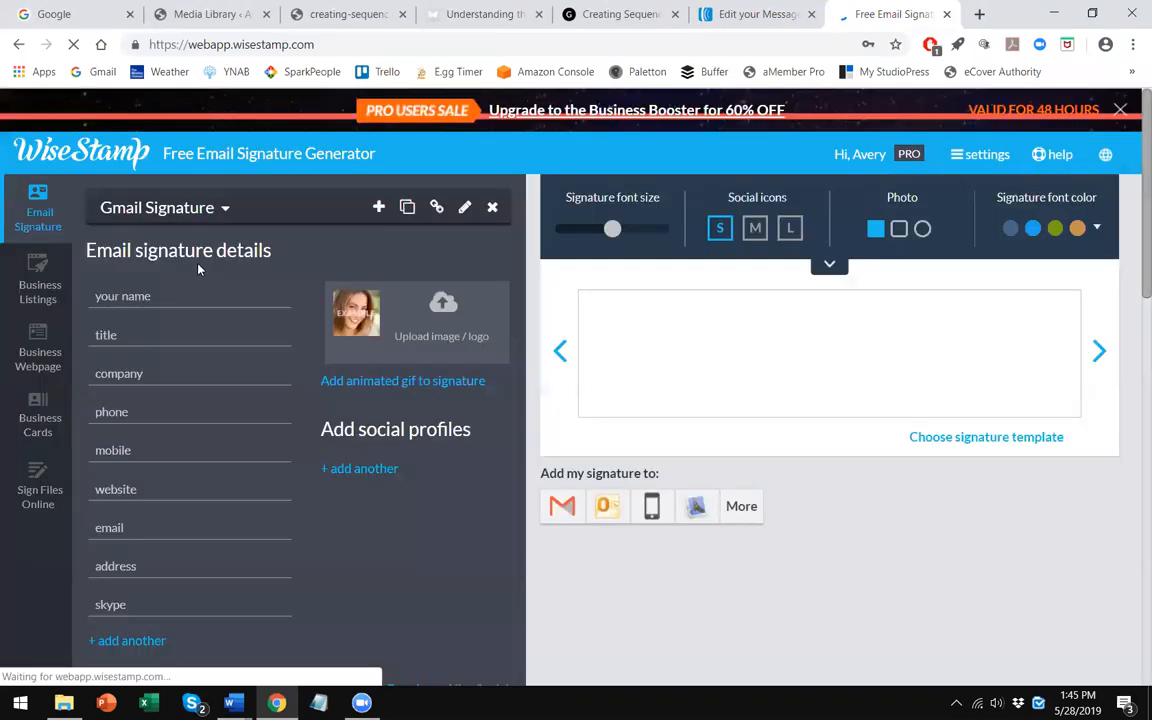
- Select the Aweber signature, save changes, and copy its HTML code with Grab signature
click(180, 197)
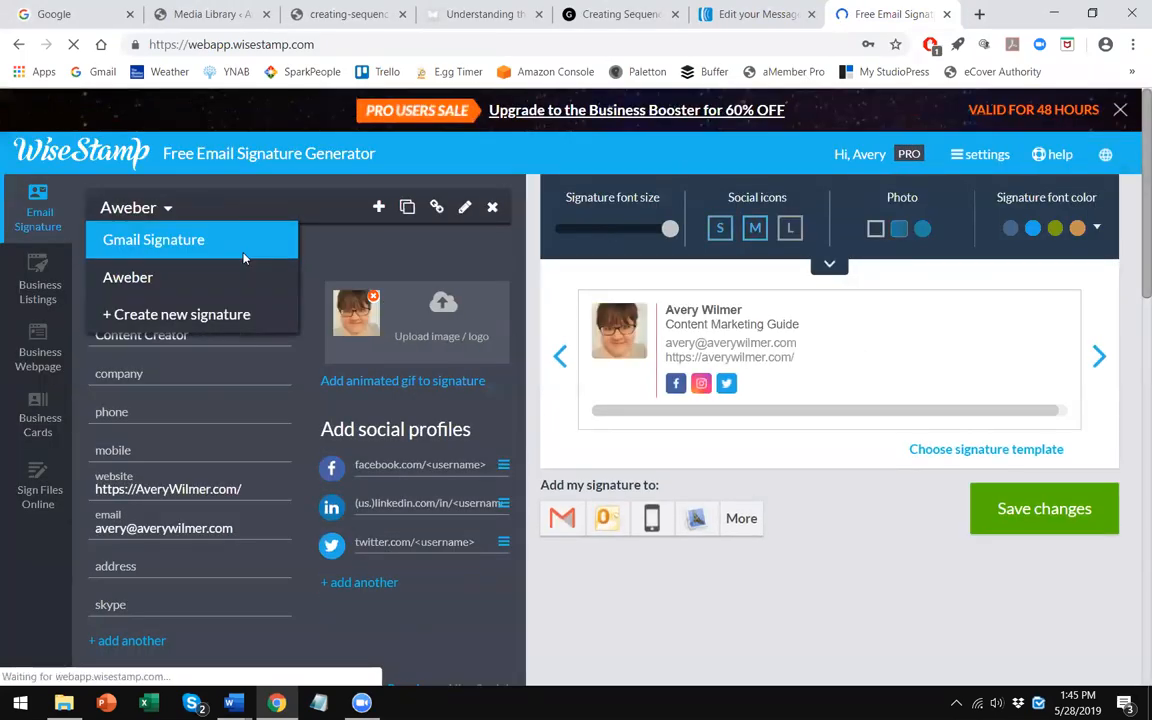
click(1000, 573)
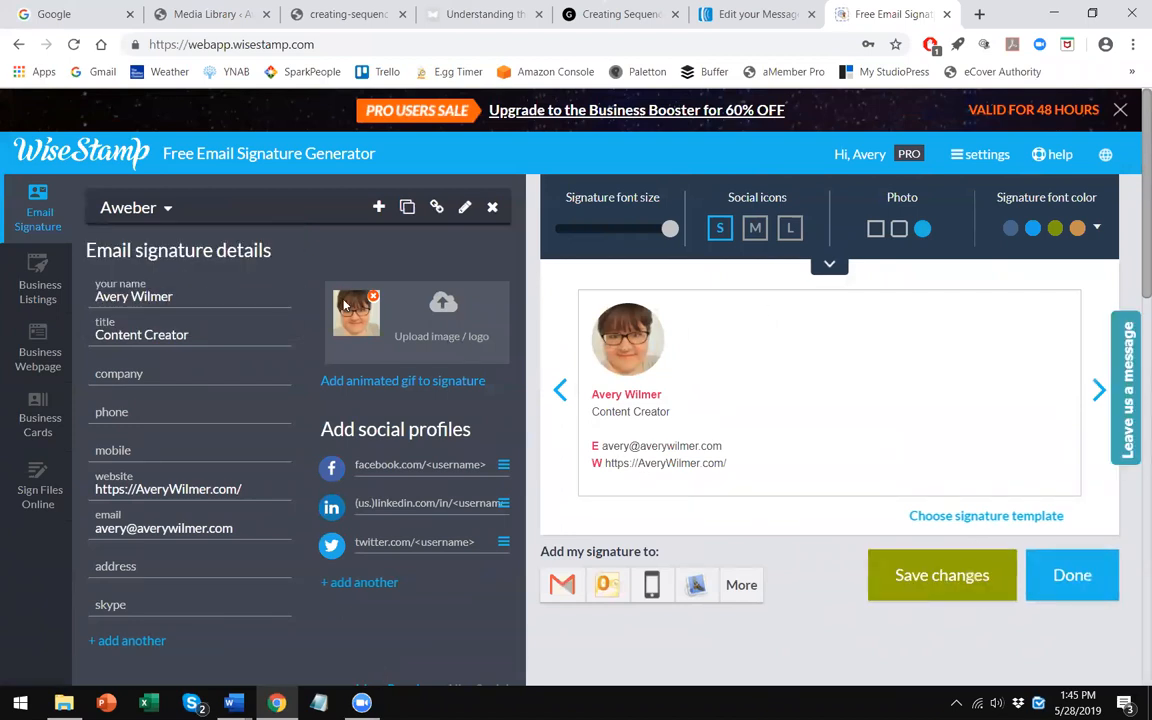
click(1050, 585)
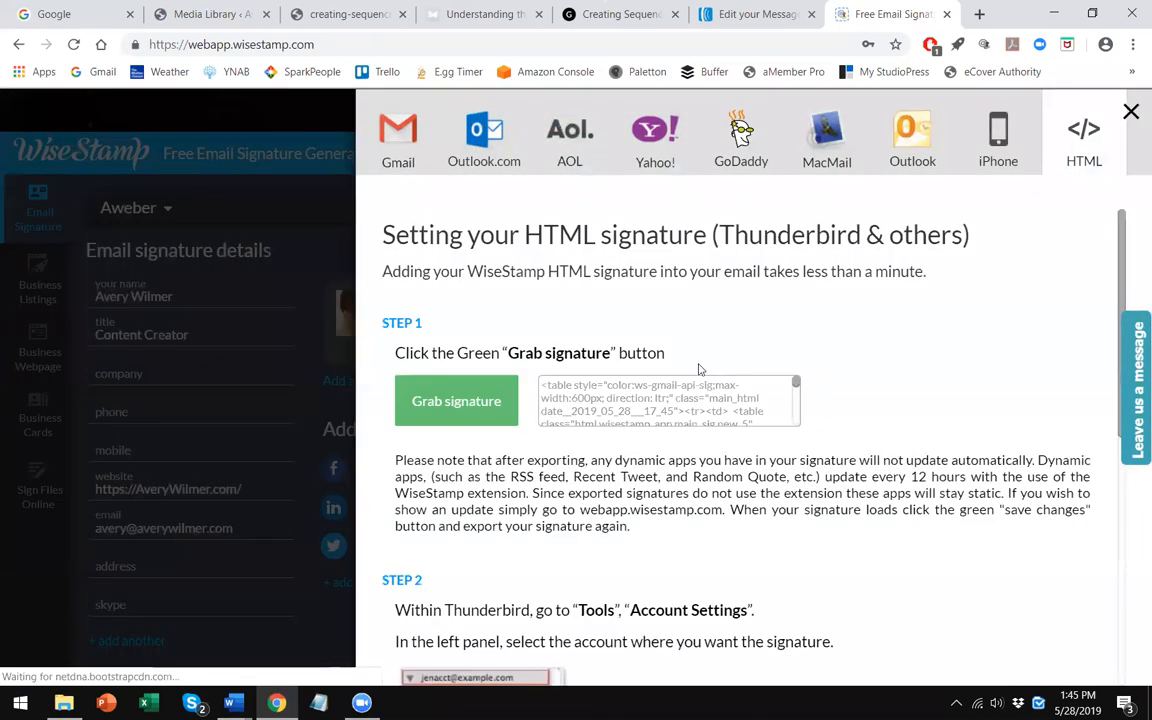
click(449, 410)
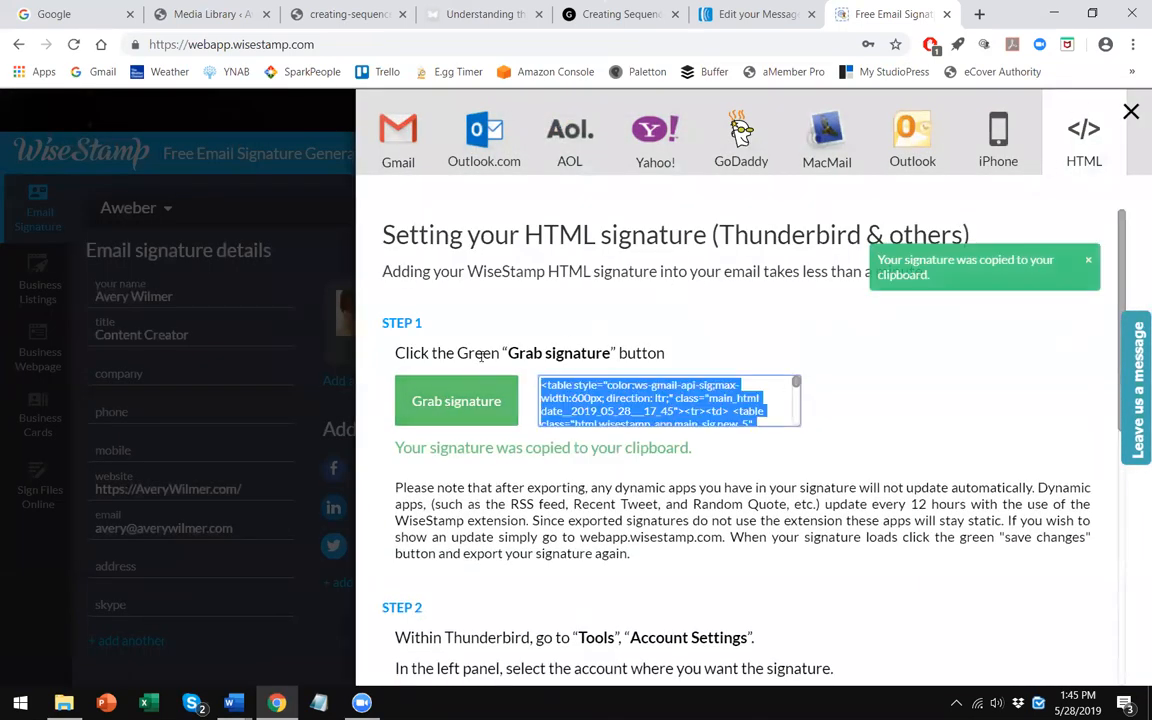
click(462, 405)
- Paste the copied signature HTML into the new paragraph's source code view and confirm
click(750, 14)
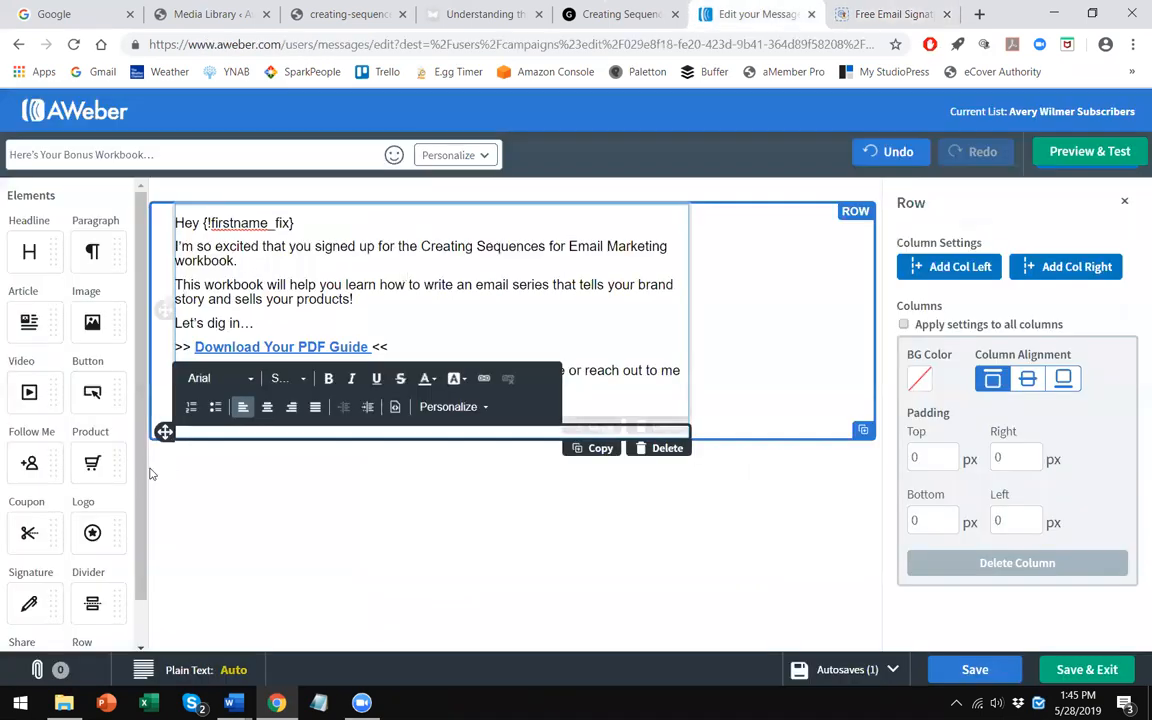
click(395, 406)
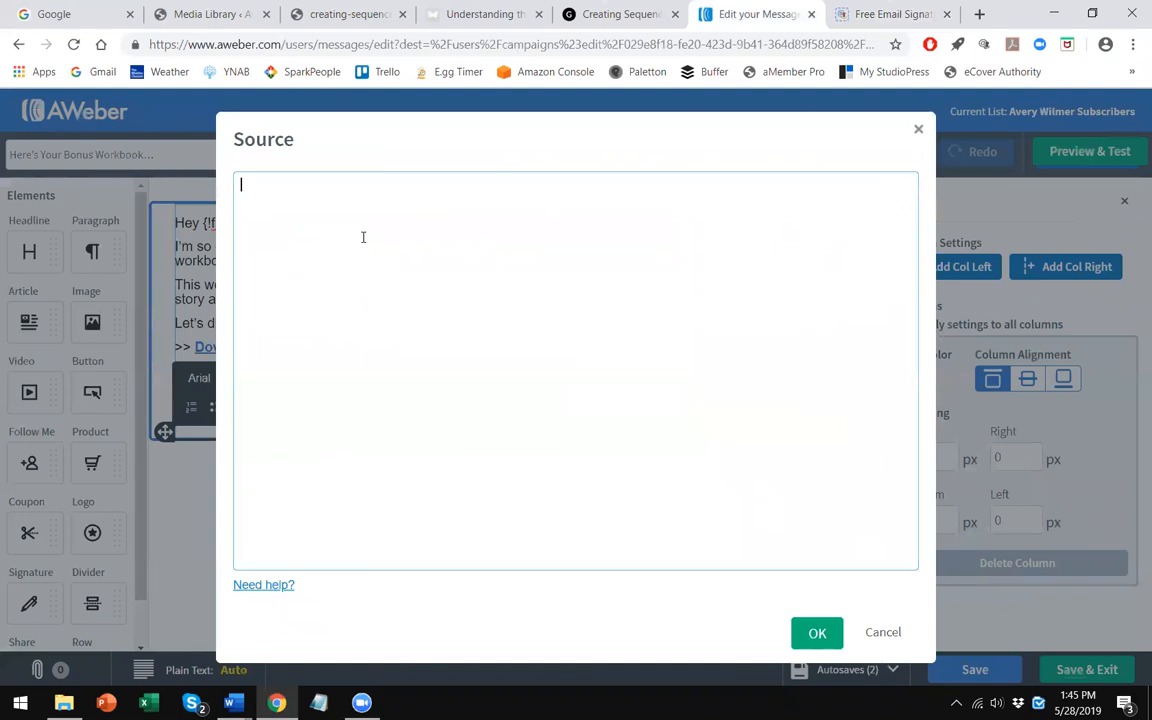
right_click(363, 237)
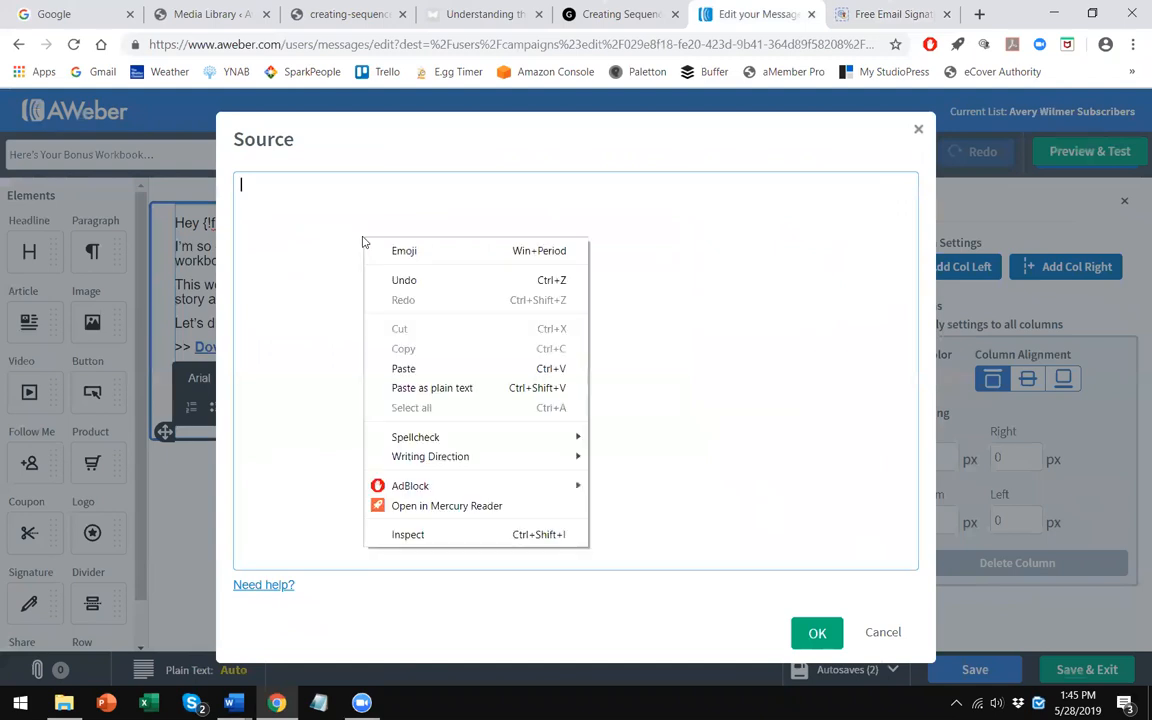
click(419, 370)
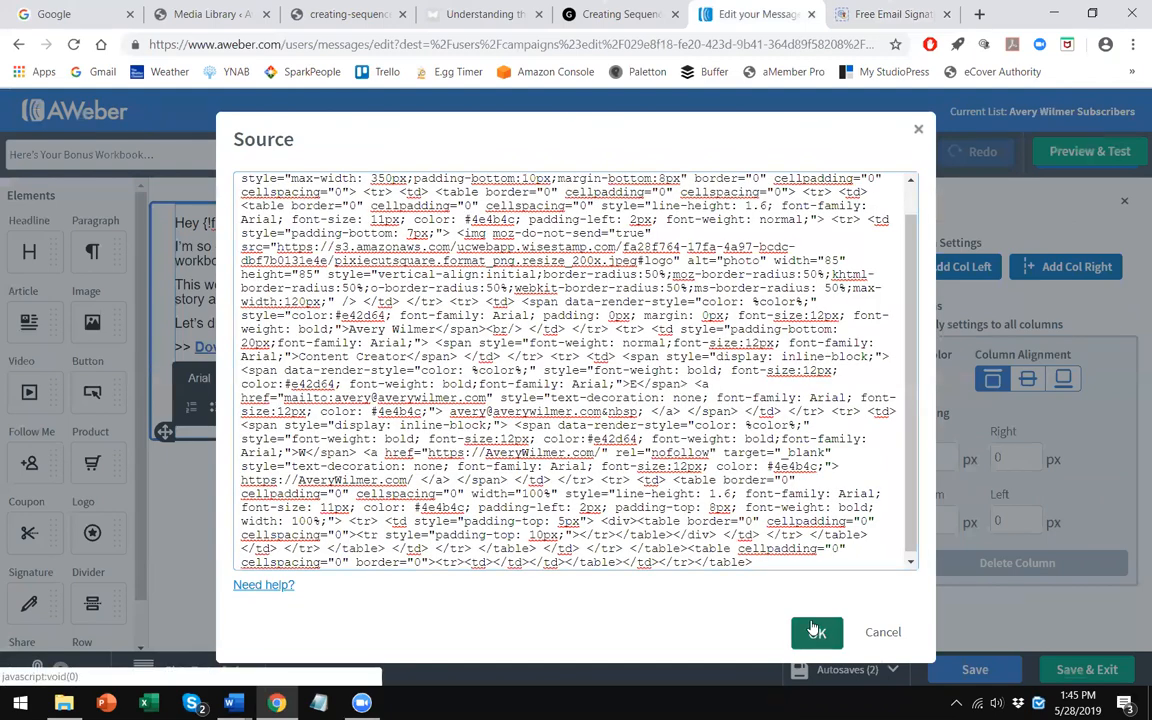
click(817, 632)
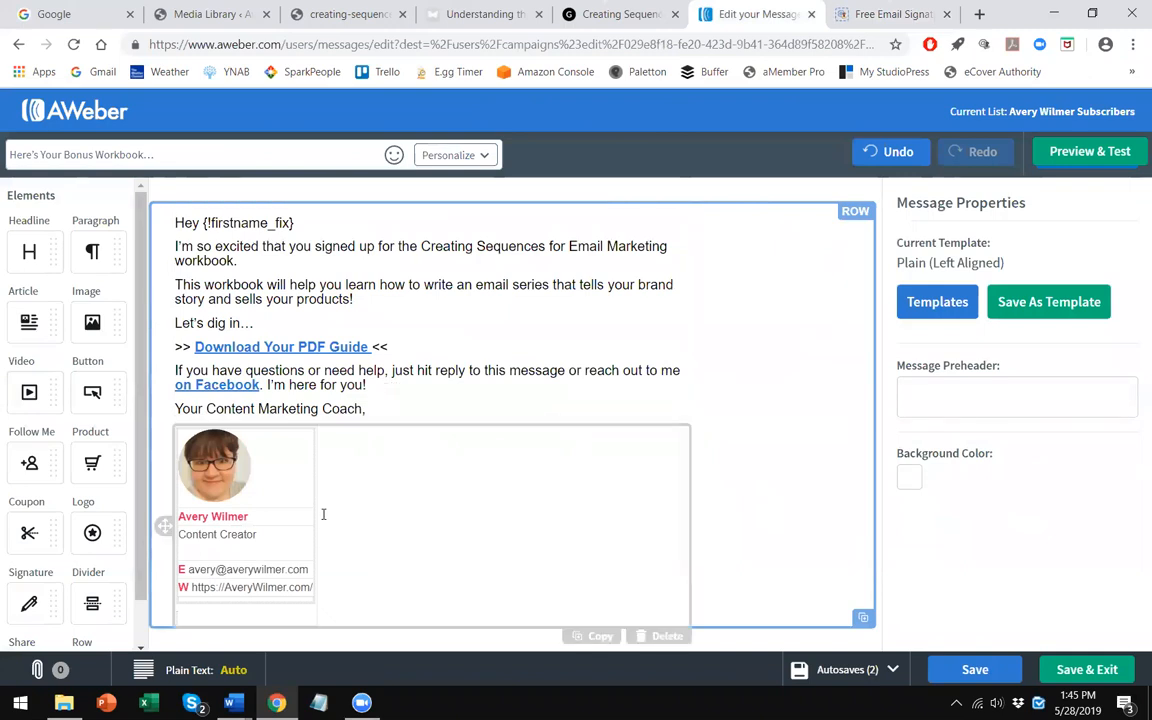
- Delete the empty line below the signature, then save and exit the message
click(242, 619)
key(BackSpace)
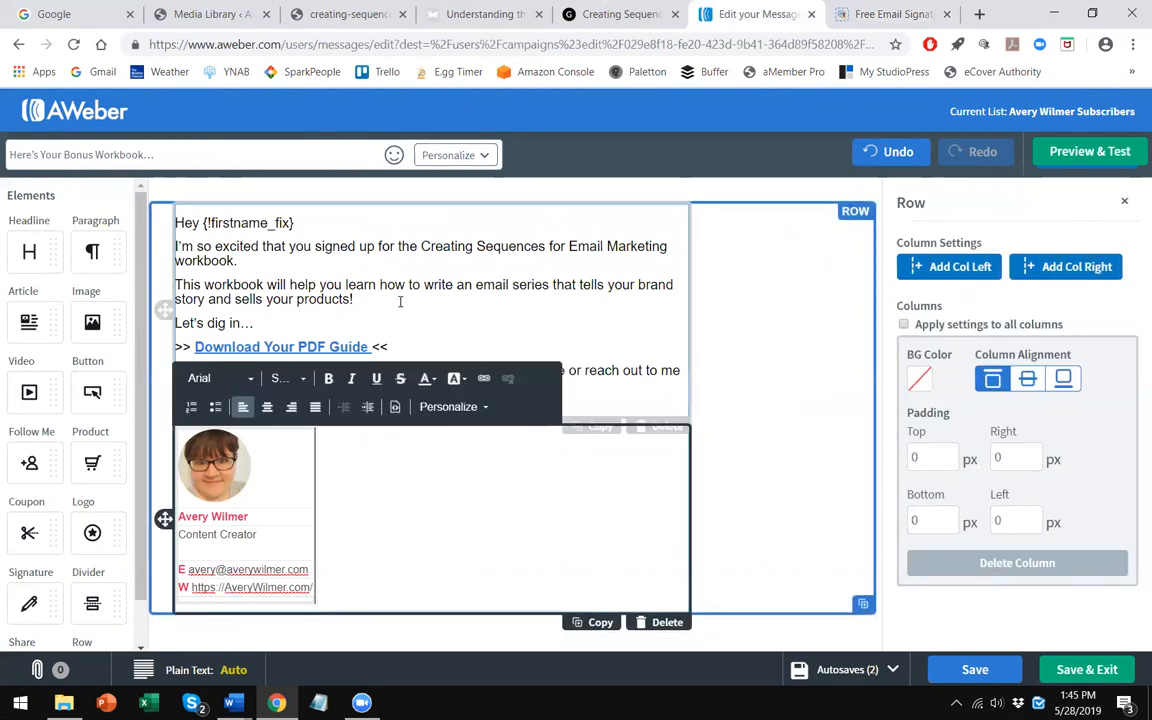
click(400, 301)
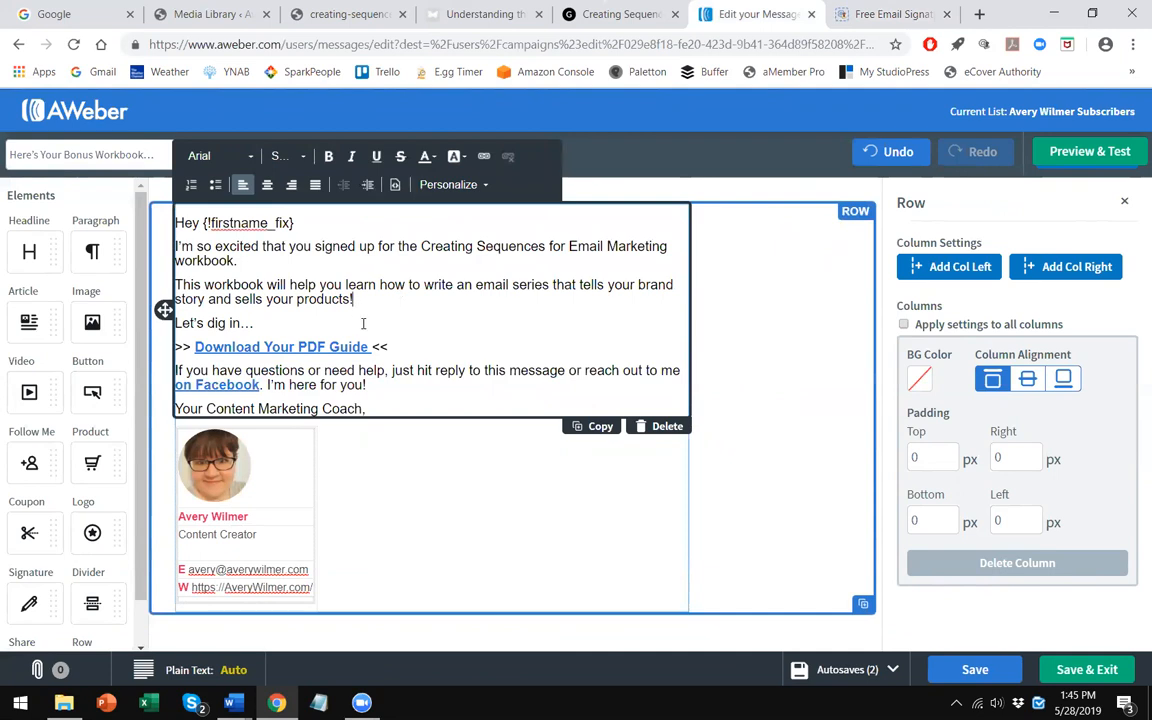
click(1085, 670)
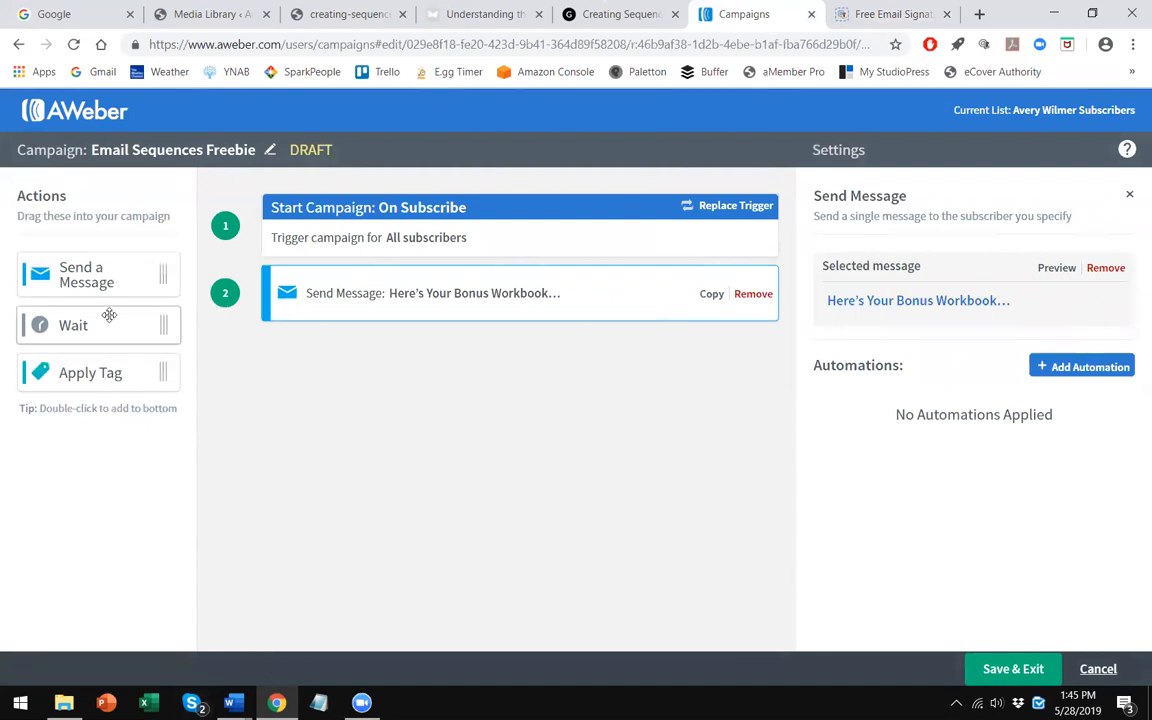
- Add a 4-day Wait action and a second Send a Message action to the campaign
drag(119, 329, 345, 352)
click(1015, 293)
click(1015, 293)
click(1015, 293)
drag(72, 283, 365, 468)
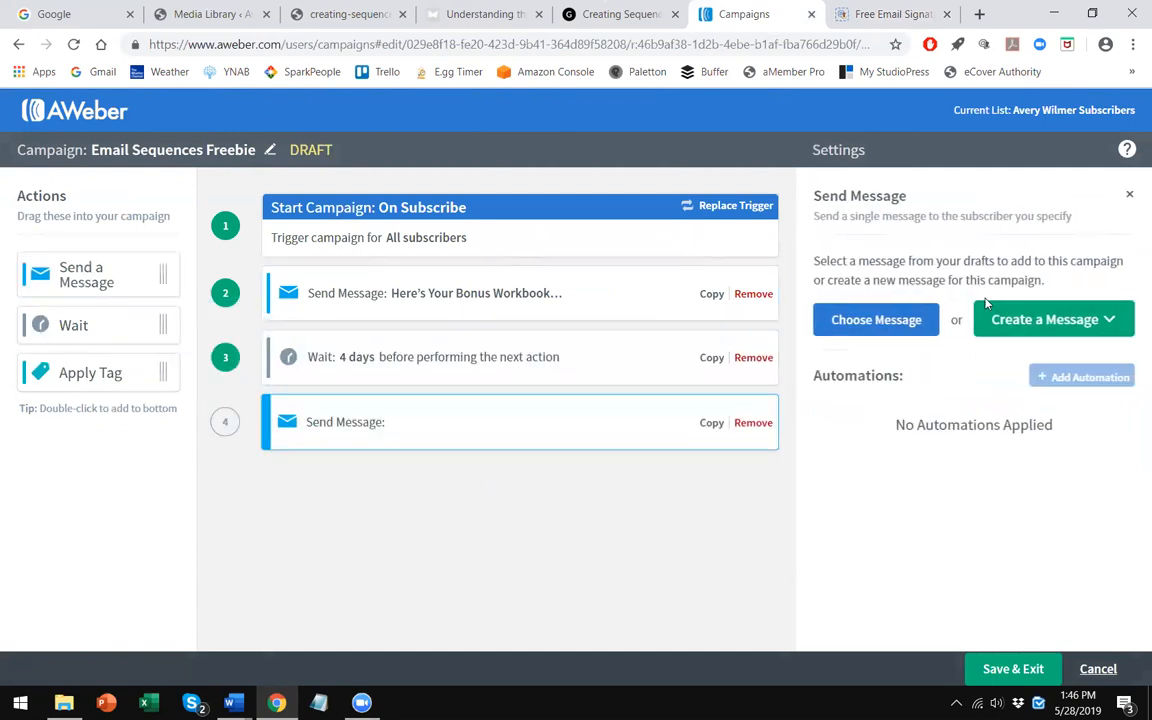
- Create the new message using the Drag & Drop Email Builder
click(1022, 336)
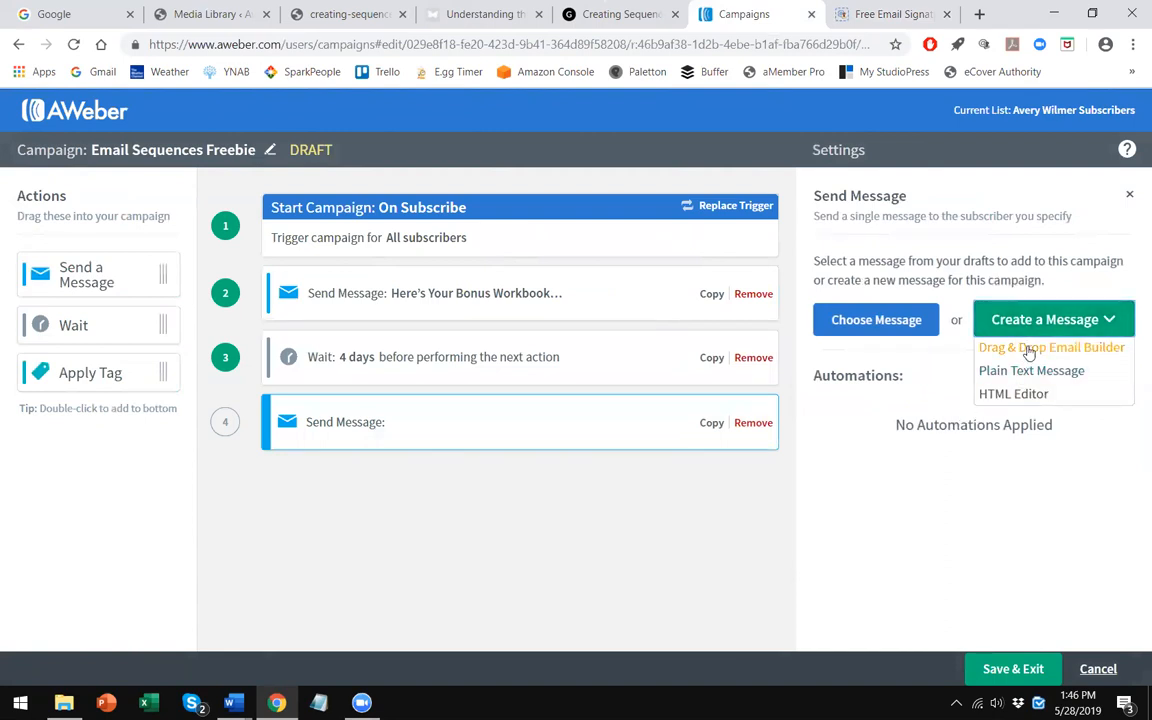
click(1098, 336)
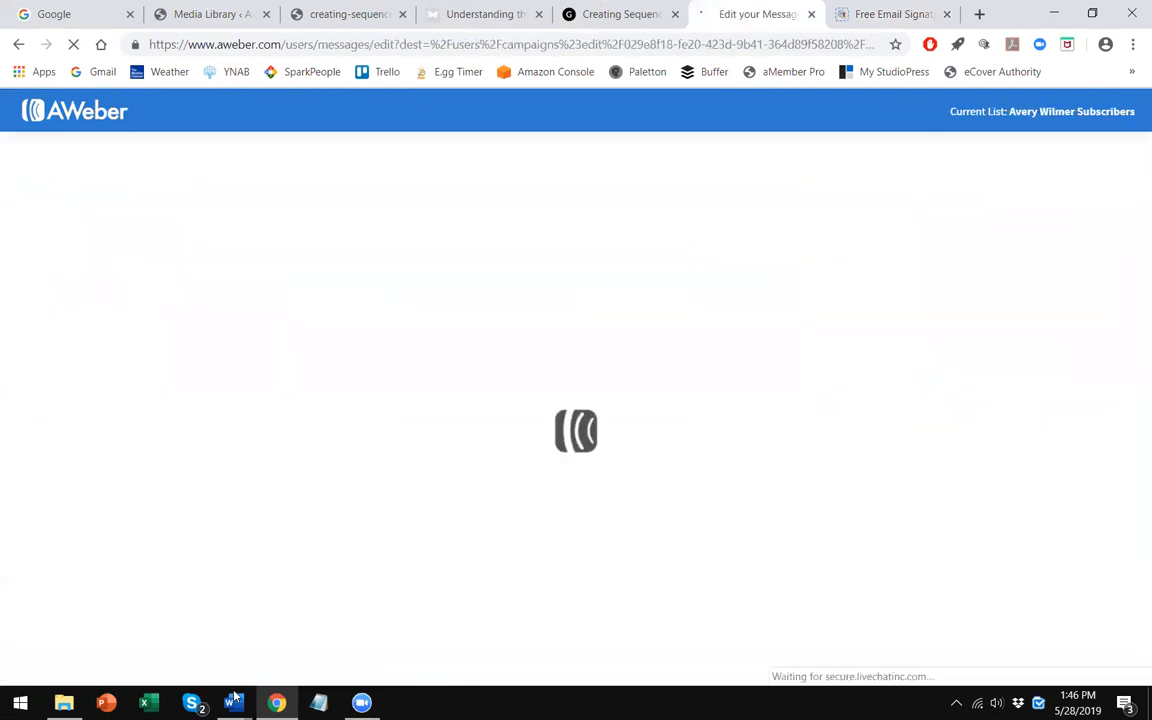
- Copy the subject "Did You Grab Your Gift?" from the Word document and paste it as the message subject
mouse_move(234, 697)
click(270, 630)
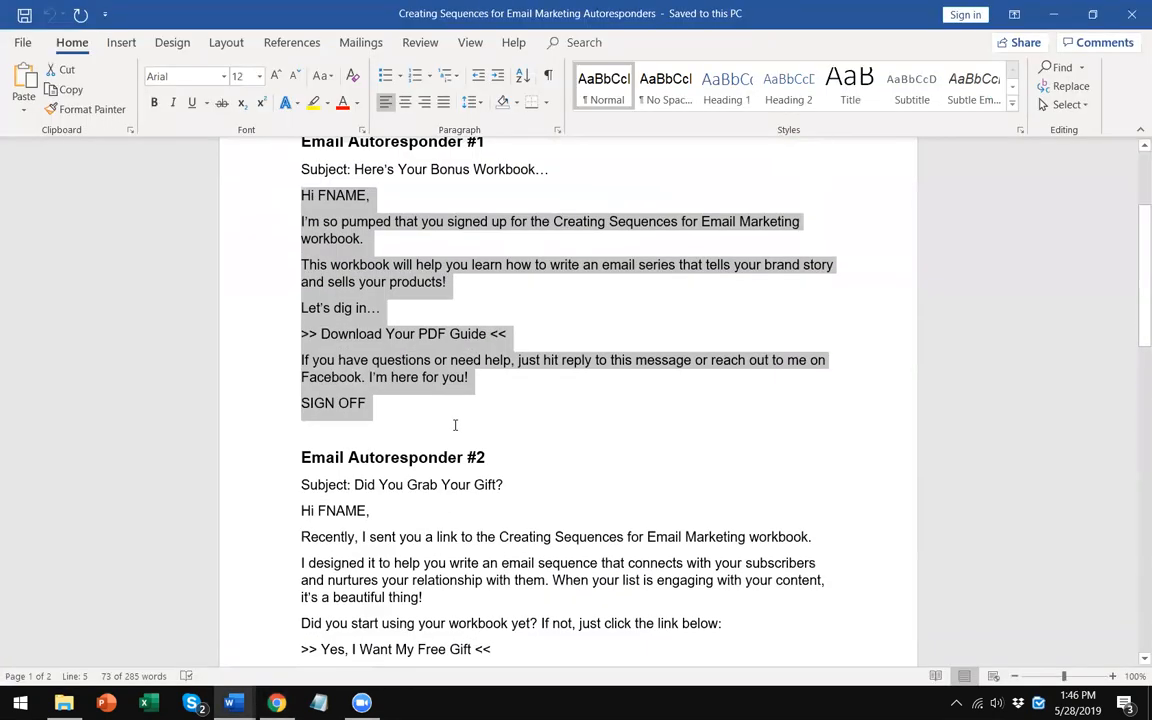
scroll(455, 425, down, 3)
drag(502, 351, 355, 351)
right_click(380, 356)
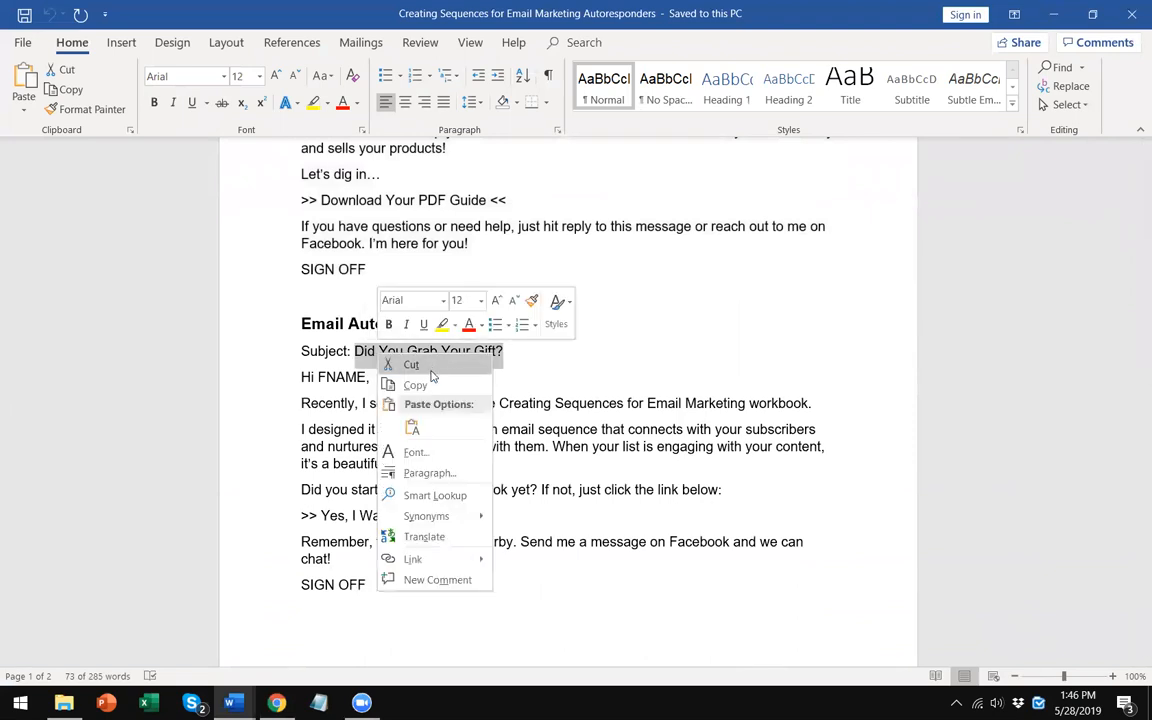
click(415, 385)
key(alt+Tab)
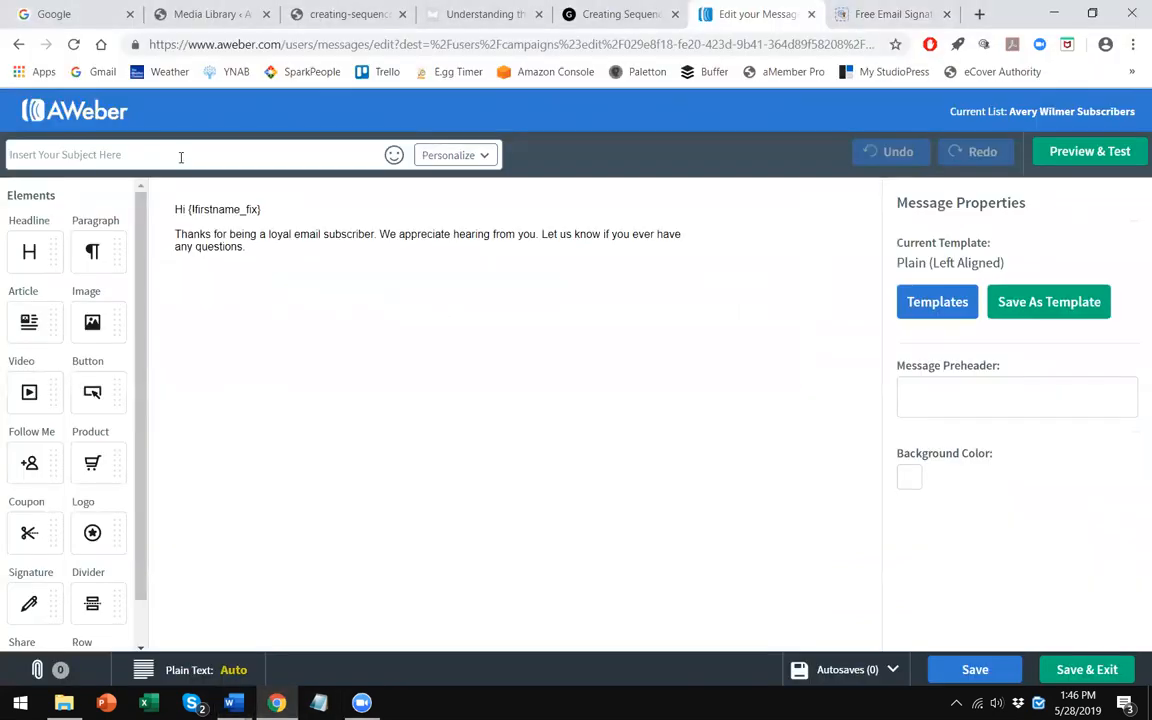
right_click(182, 160)
click(233, 289)
click(231, 257)
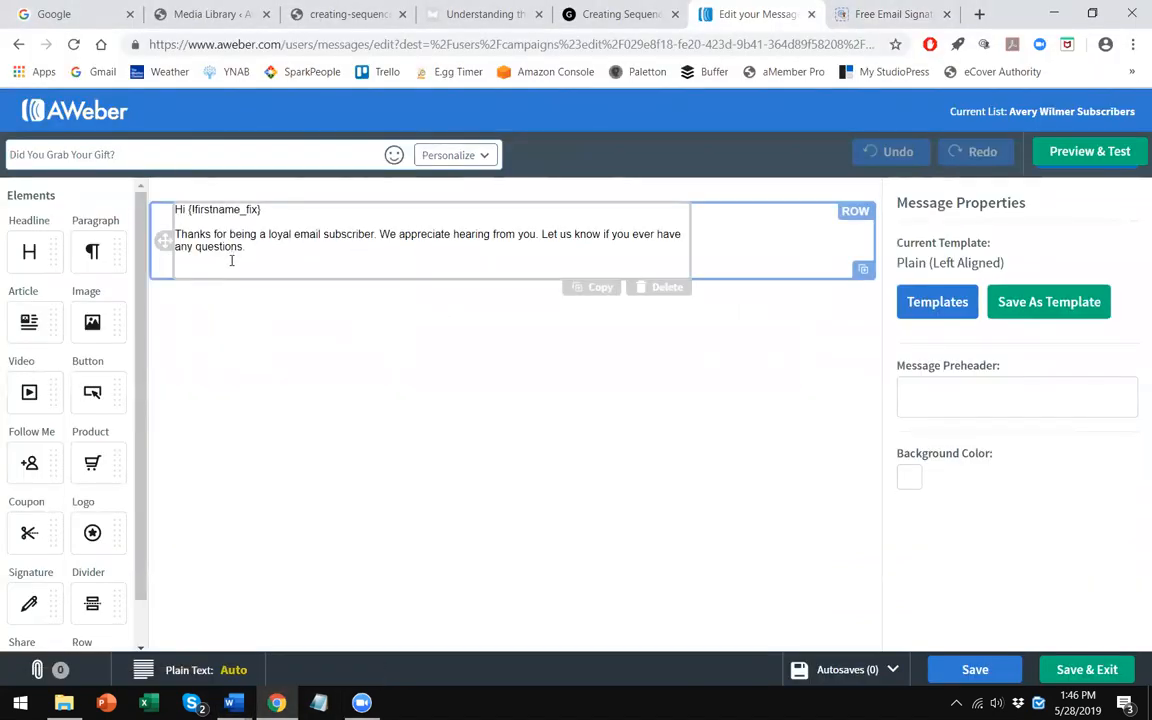
- Copy Email Autoresponder #2's body from "Hi FNAME," to "chat!" and paste it into the message text block
key(alt+Tab)
click(406, 448)
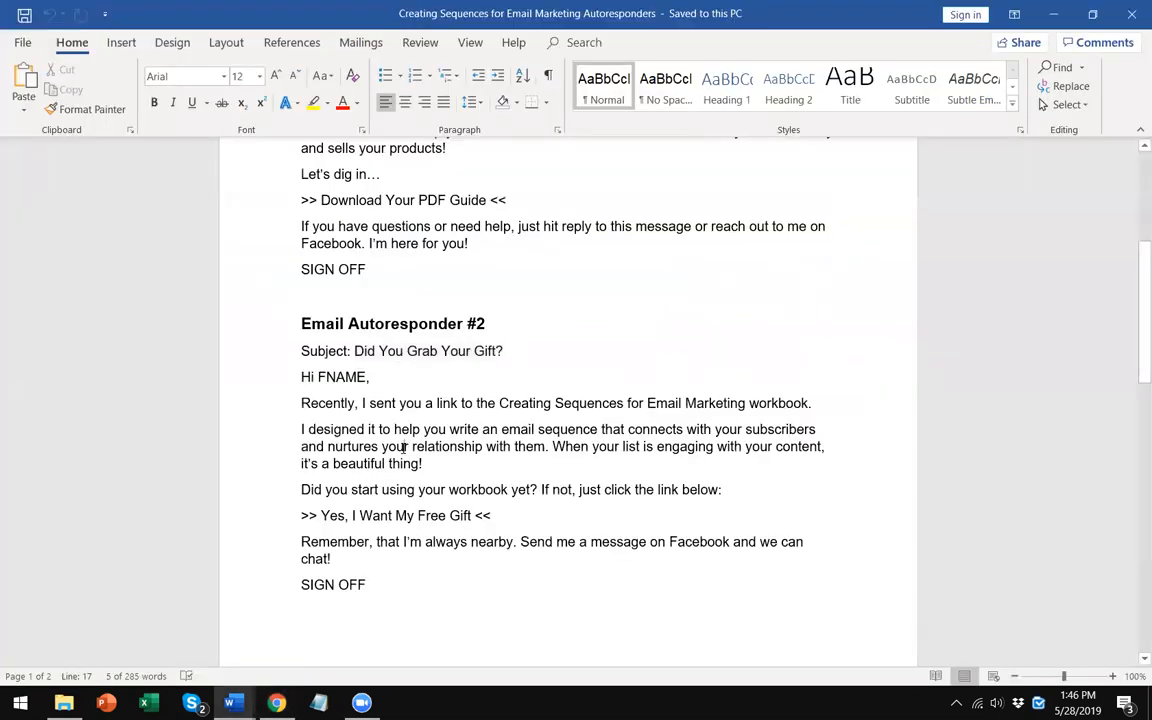
scroll(396, 540, down, 1)
click(363, 521)
drag(359, 516, 232, 336)
right_click(363, 381)
click(400, 414)
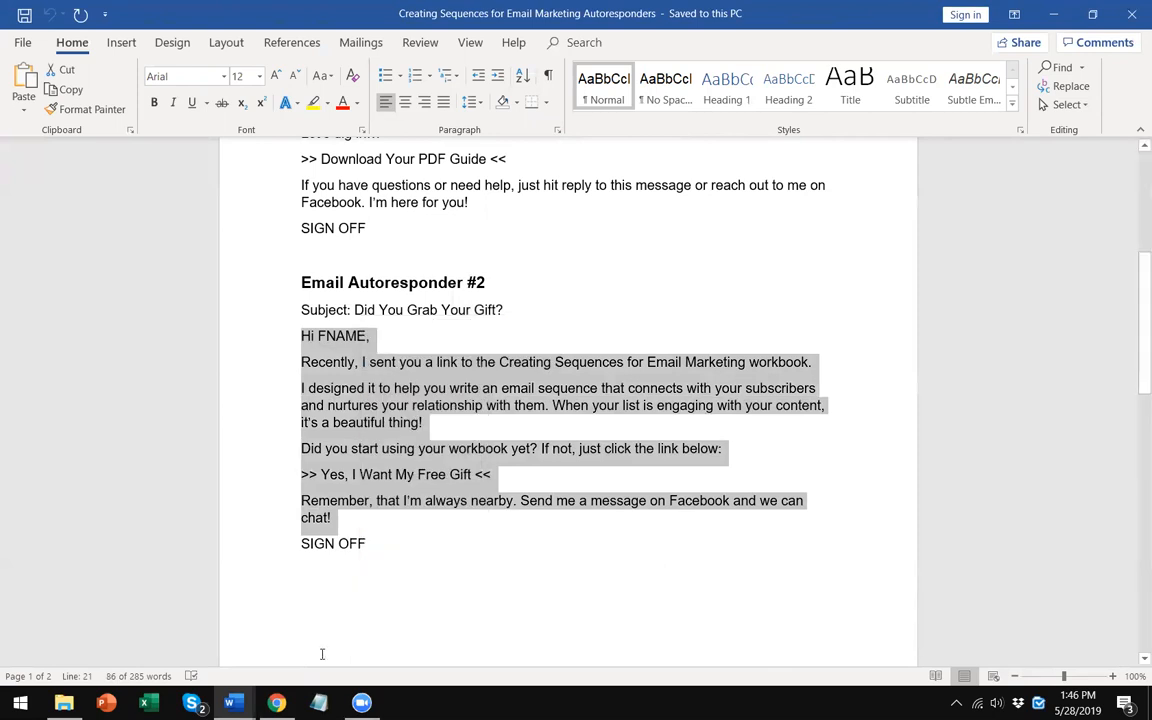
key(alt+Tab)
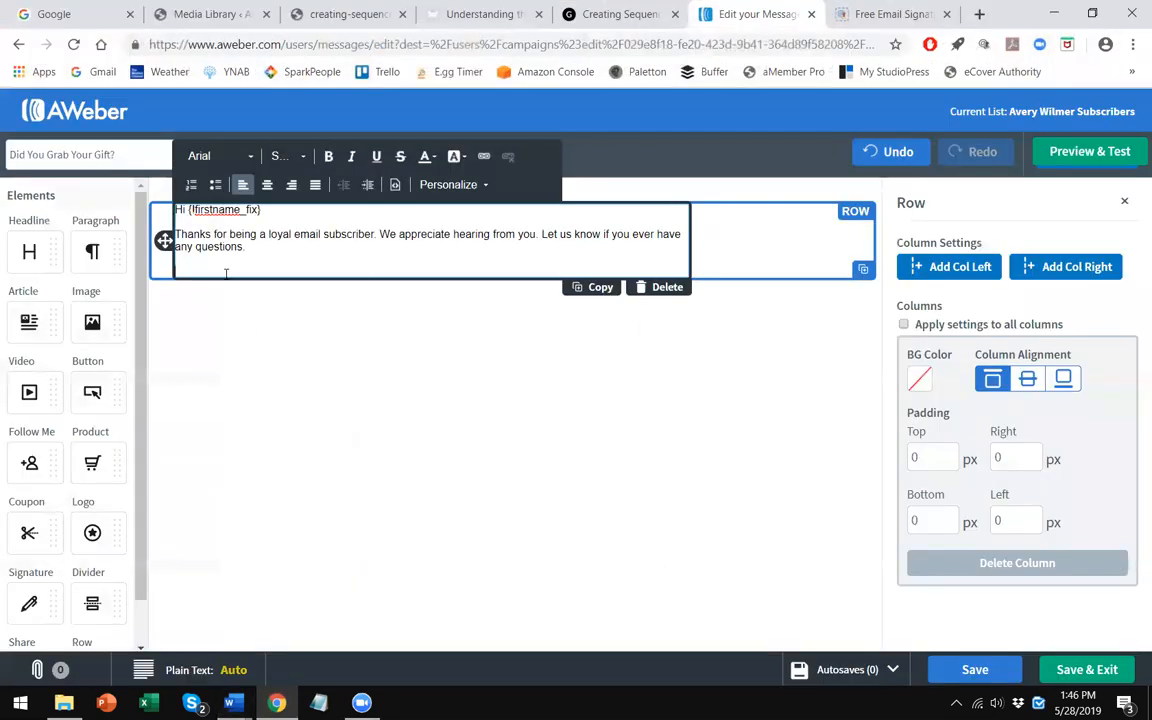
right_click(226, 279)
click(265, 404)
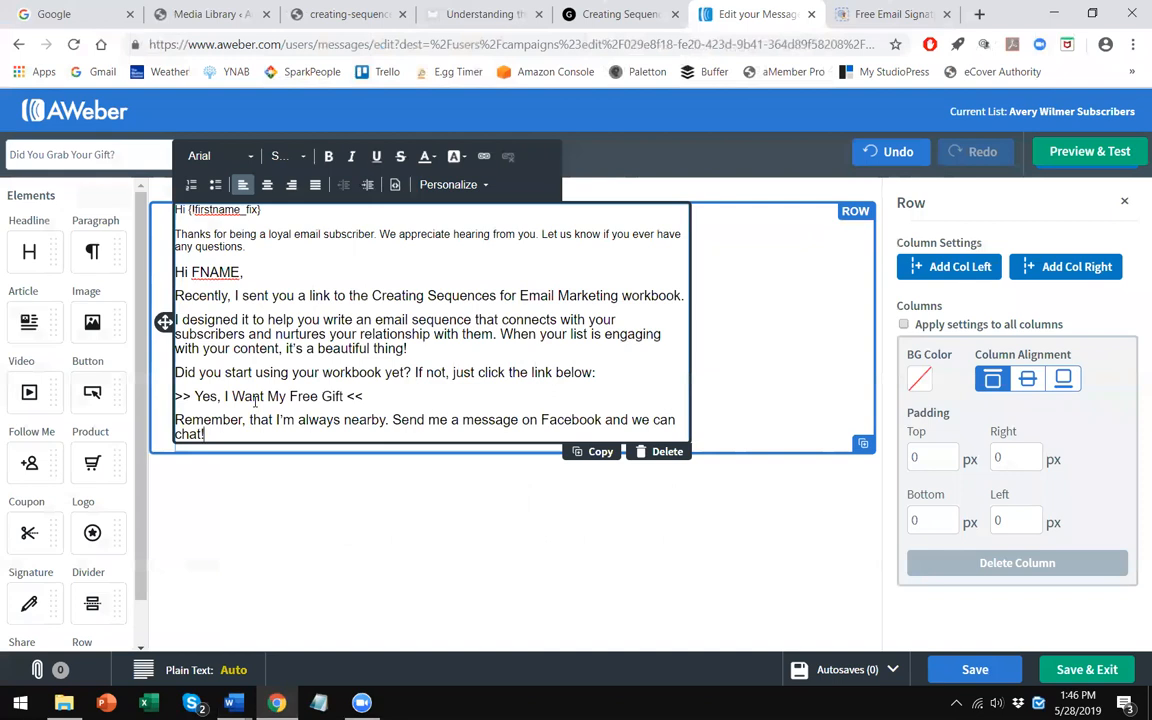
- Change the pasted greeting to "Hey {!firstname_fix}" using the first-name personalization field
key(BackSpace)
text(ey)
double_click(234, 271)
text(F)
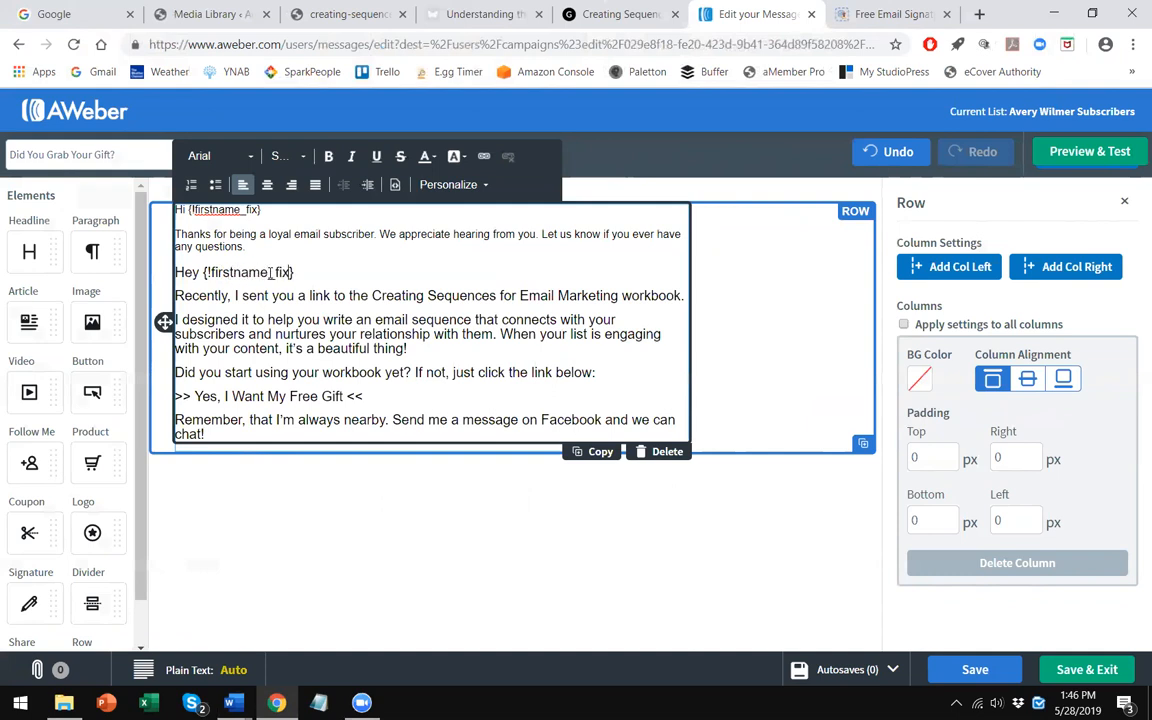
- Delete the template's default greeting and thank-you lines, and bold the "Yes, I Want My Free Gift" text
drag(246, 247, 215, 200)
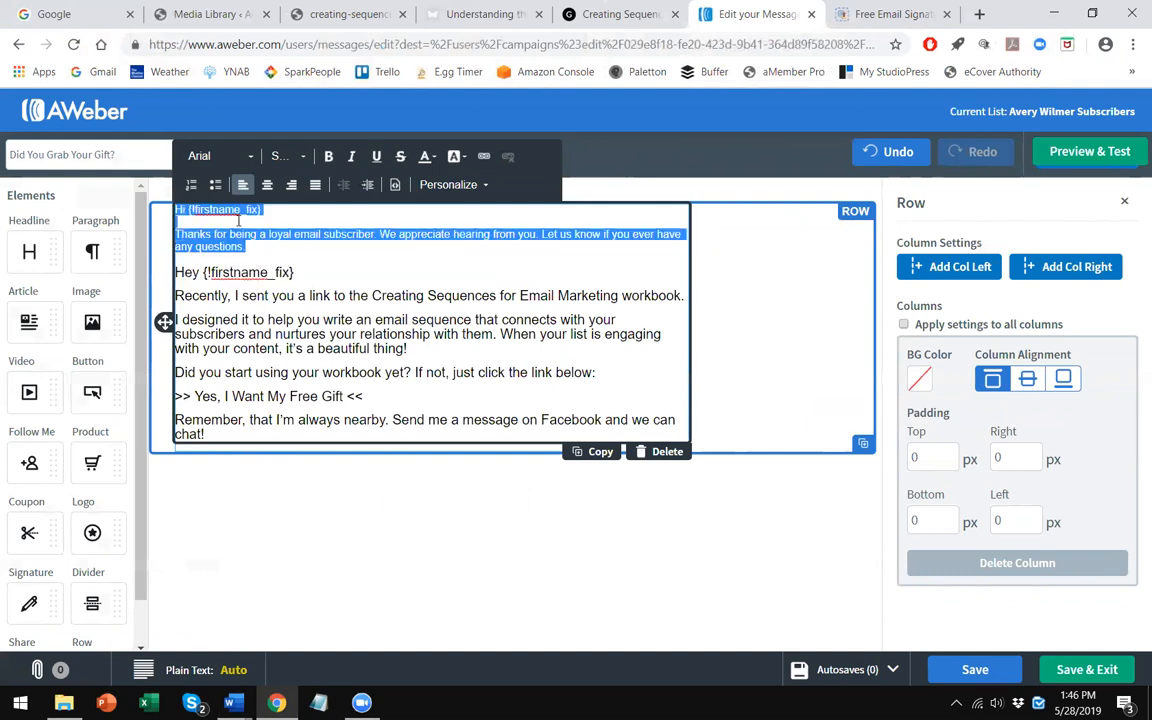
key(BackSpace)
key(Delete)
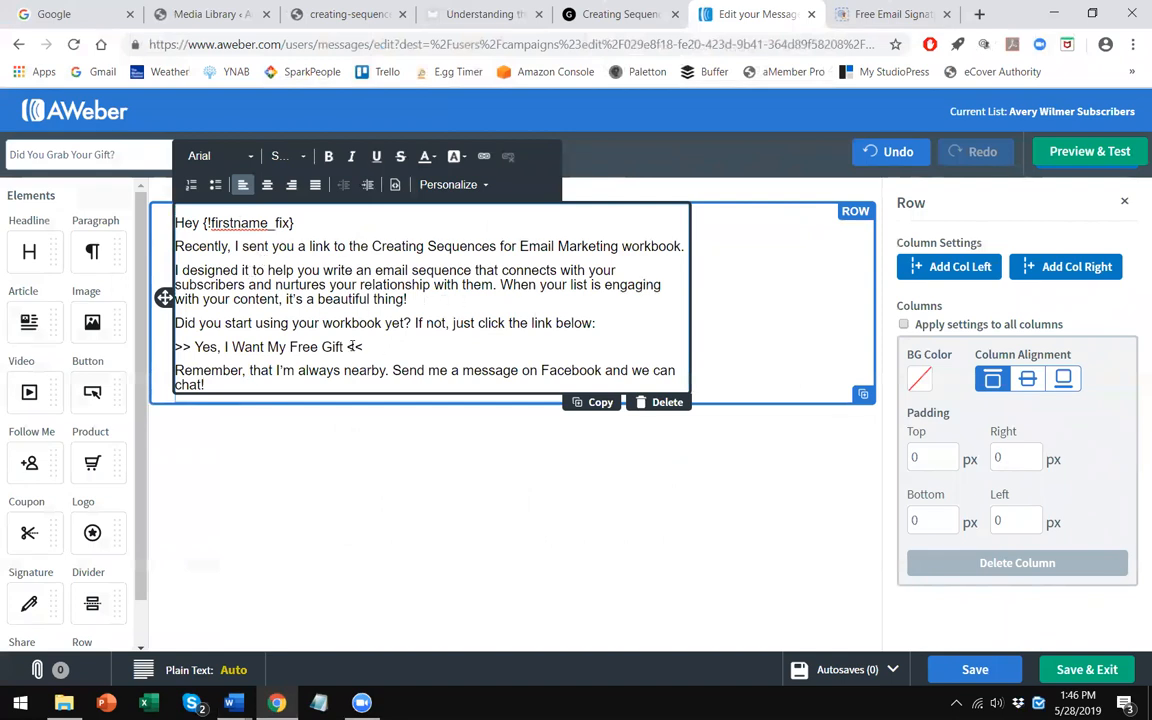
drag(343, 346, 195, 347)
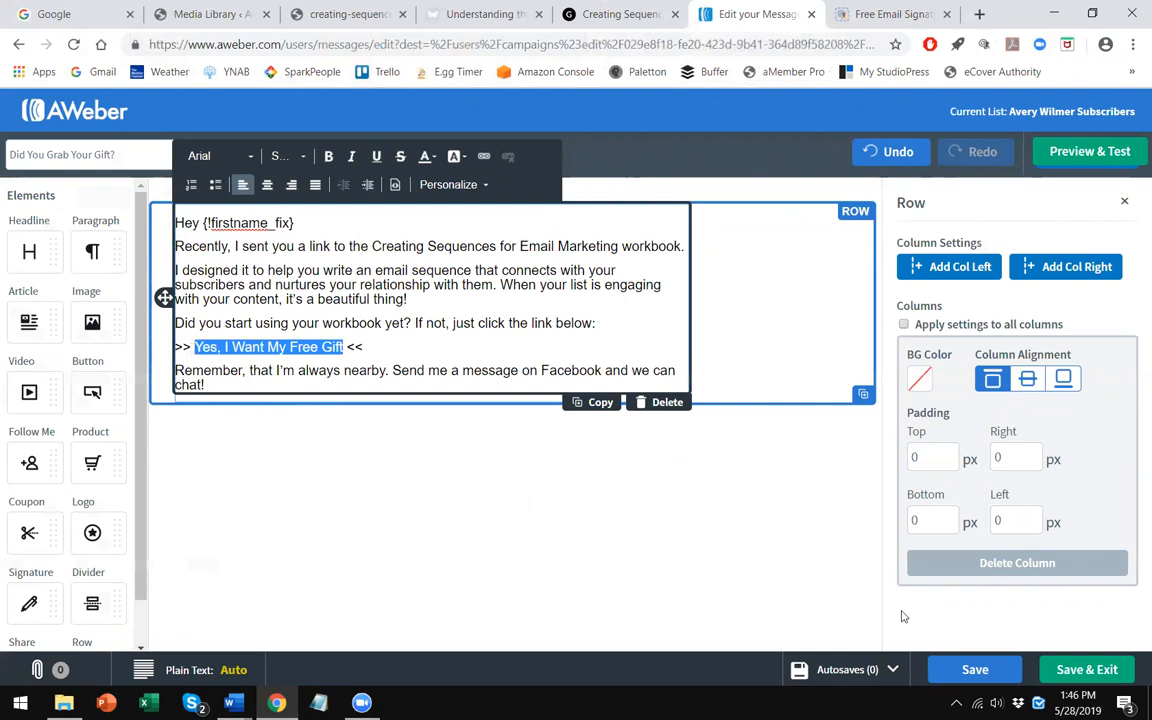
click(328, 156)
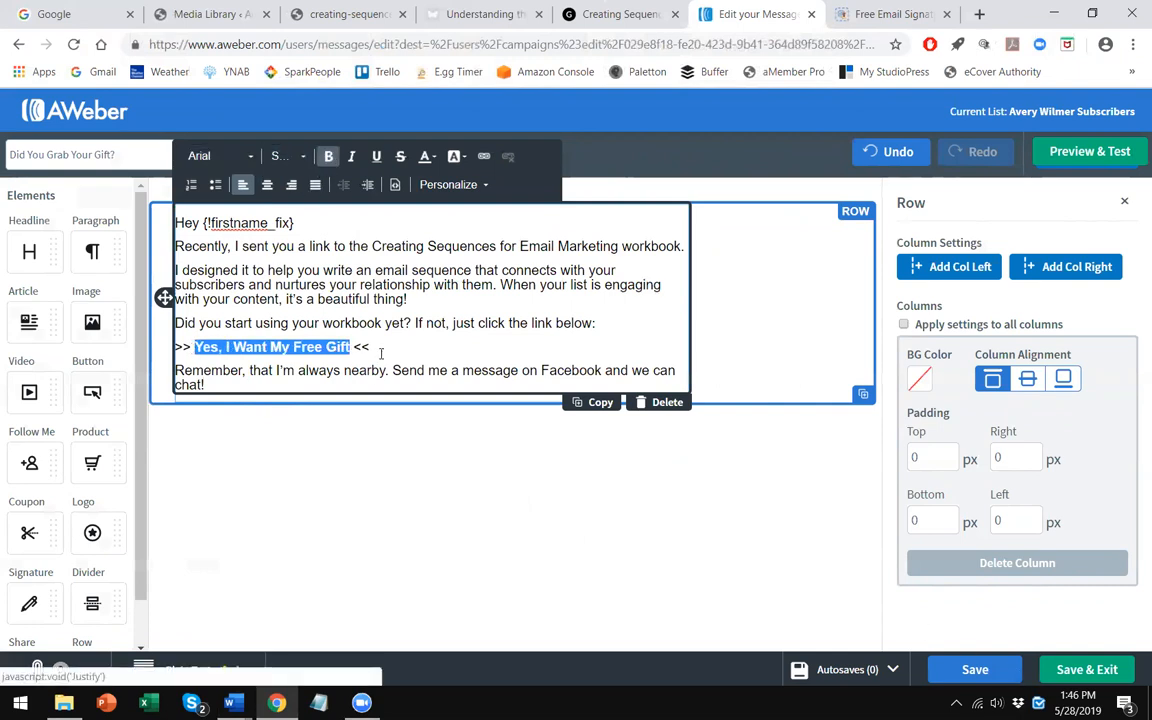
- Copy the web address of the Creating Sequences workbook PDF from its browser tab
click(378, 6)
right_click(375, 44)
click(471, 138)
click(885, 14)
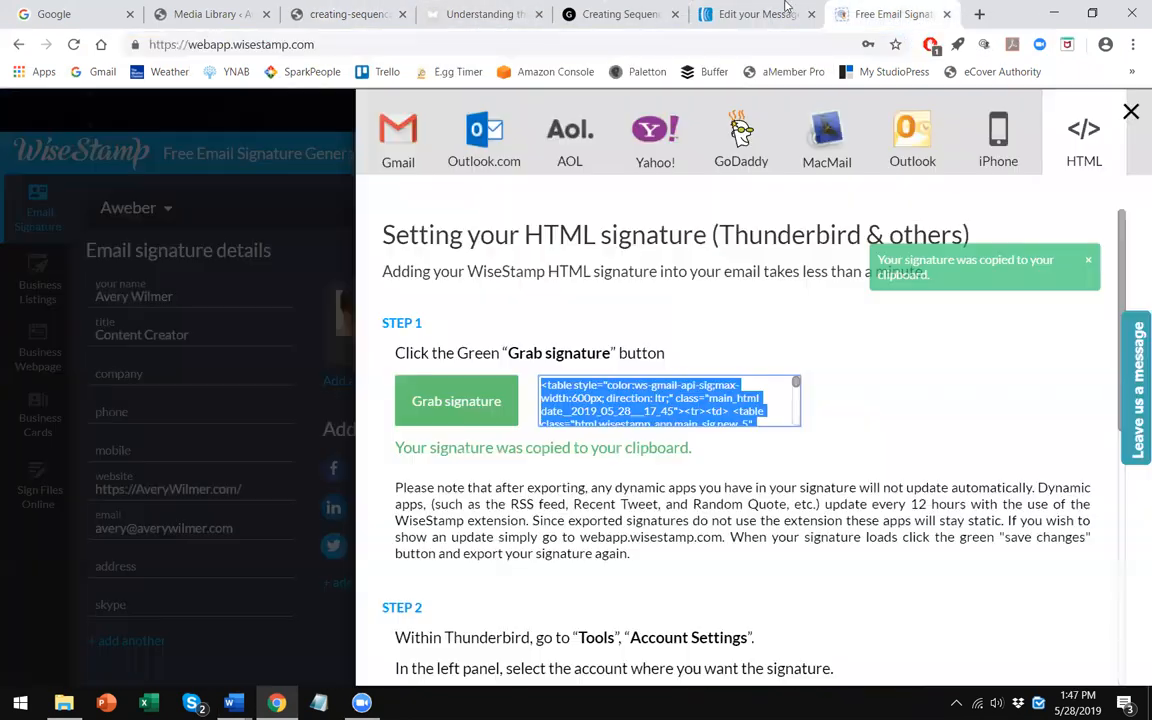
click(757, 14)
click(484, 157)
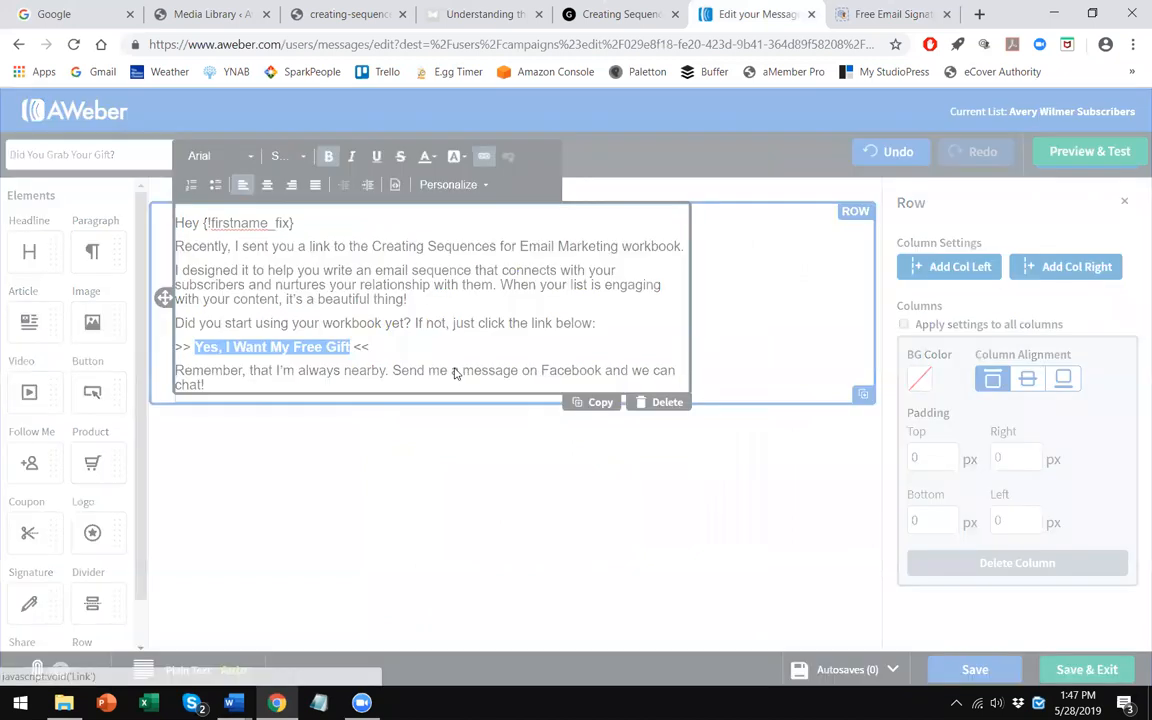
right_click(514, 422)
click(514, 433)
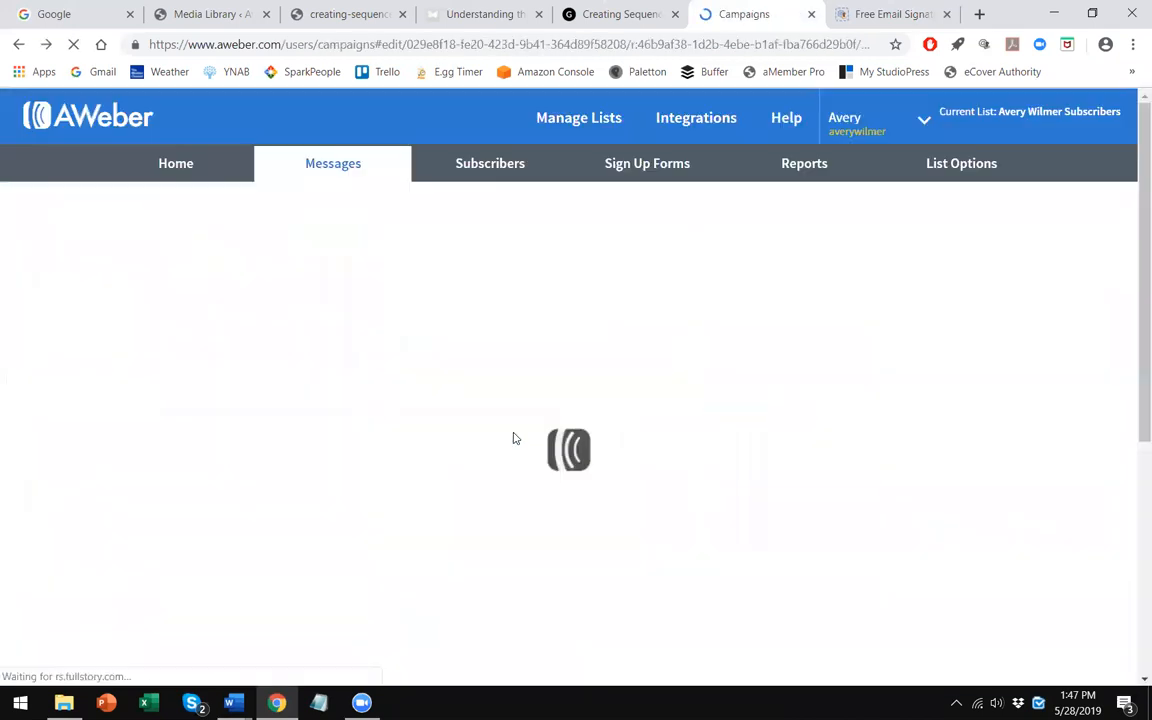
- Choose the "Did You Grab Your Gift?" draft as the message for the fourth Send Message action
right_click(512, 435)
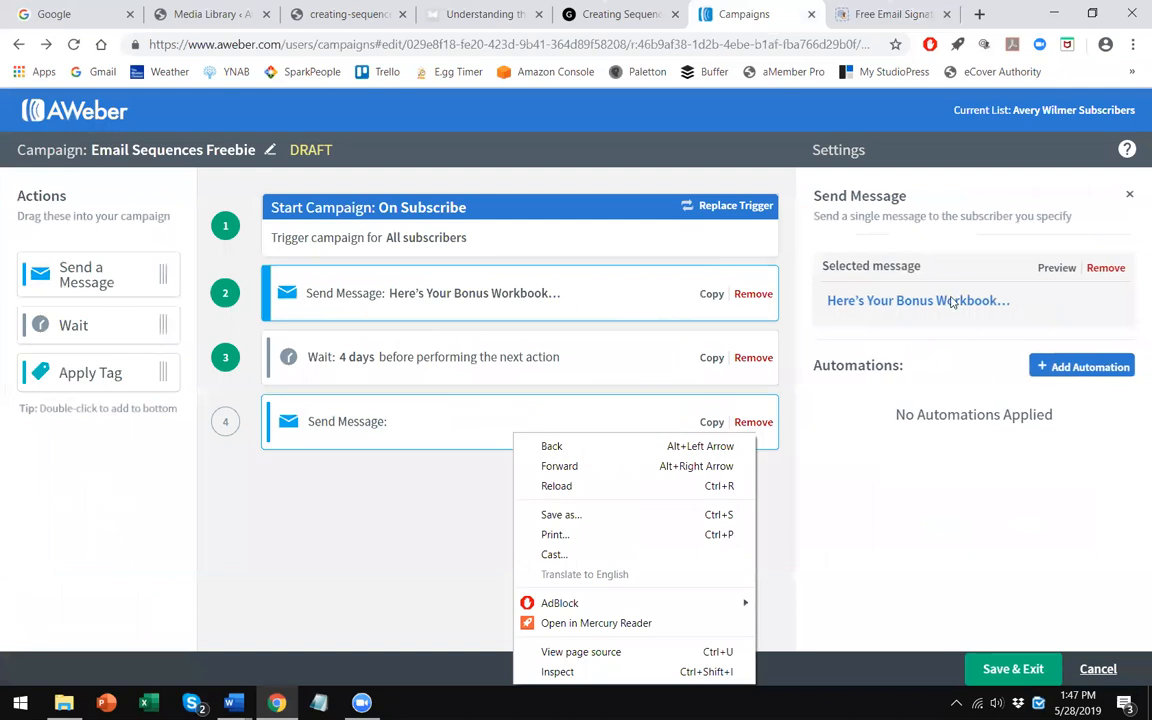
click(406, 424)
click(380, 419)
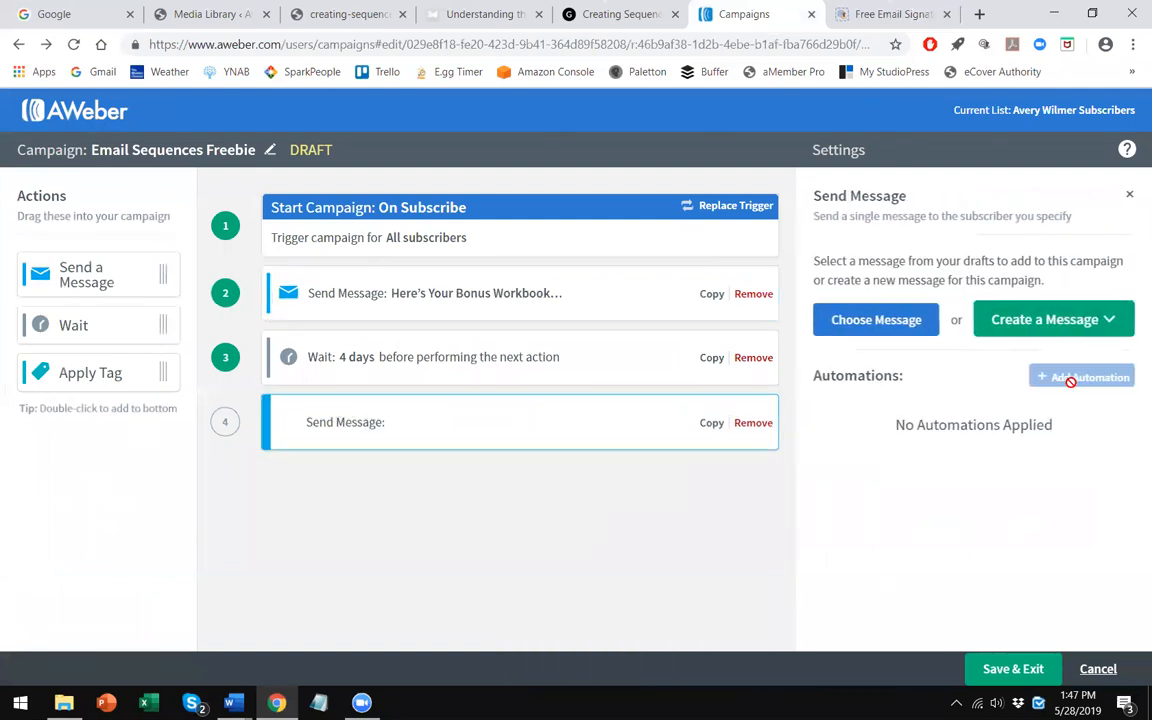
click(876, 319)
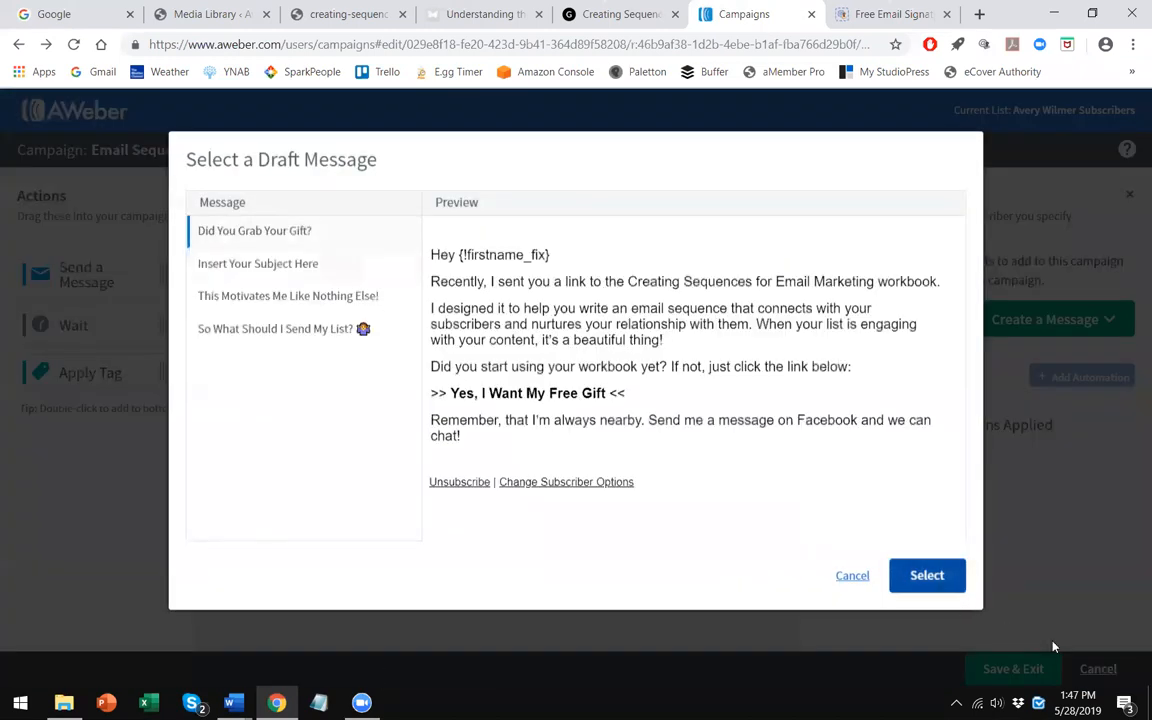
click(944, 580)
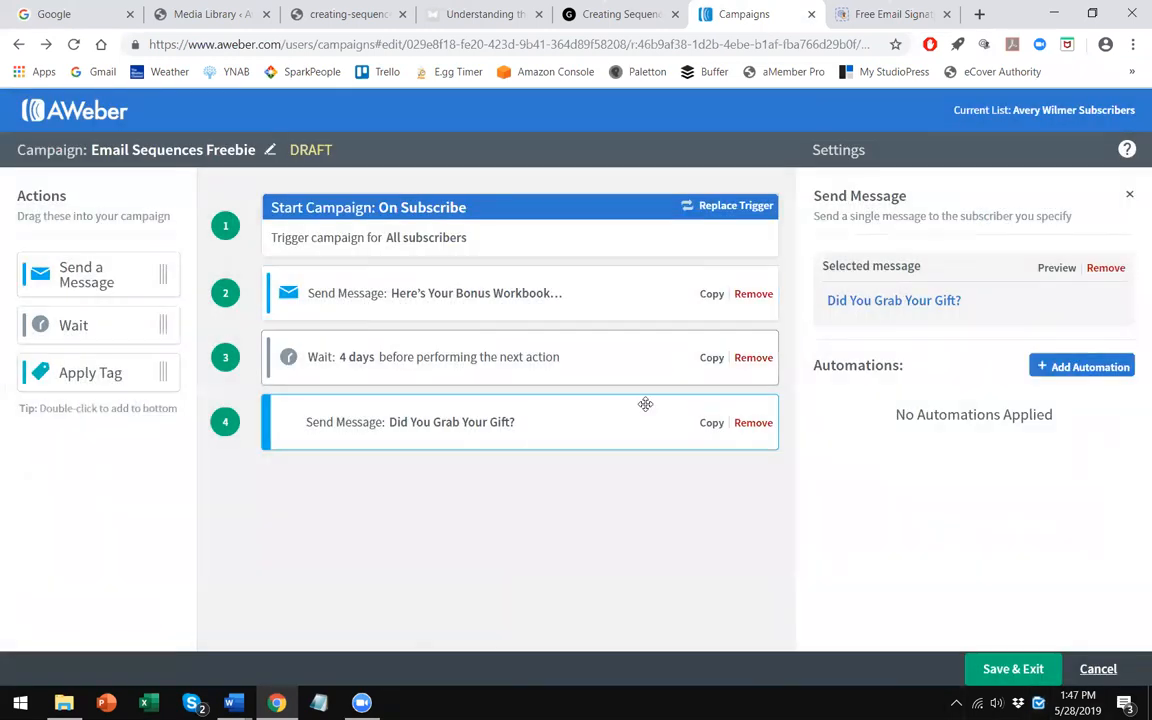
- Reopen the message and link "Yes, I Want My Free Gift" to the copied workbook PDF URL
click(937, 302)
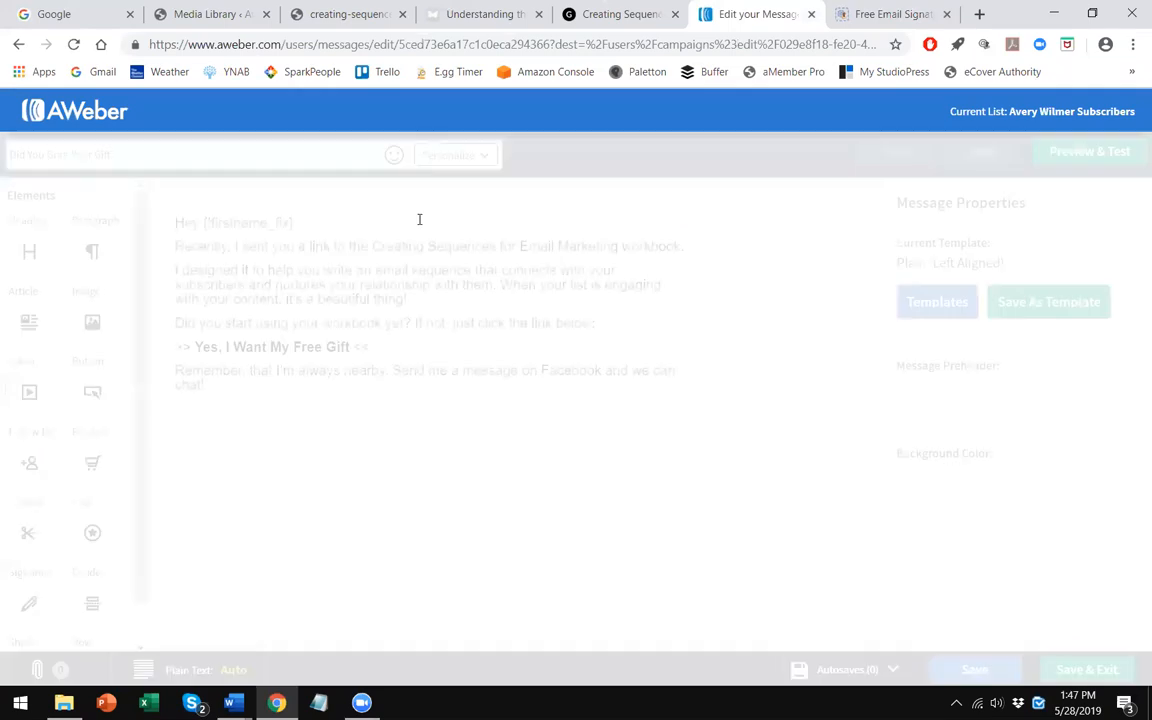
click(355, 347)
drag(352, 347, 198, 347)
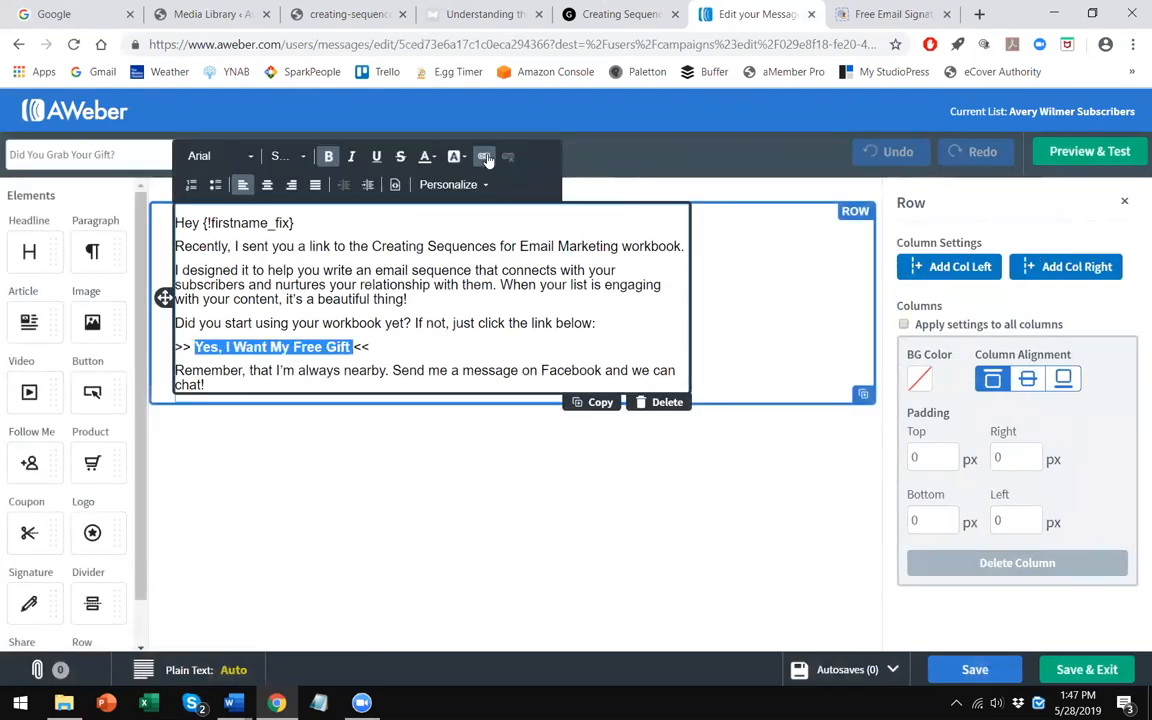
click(484, 156)
right_click(513, 428)
click(556, 242)
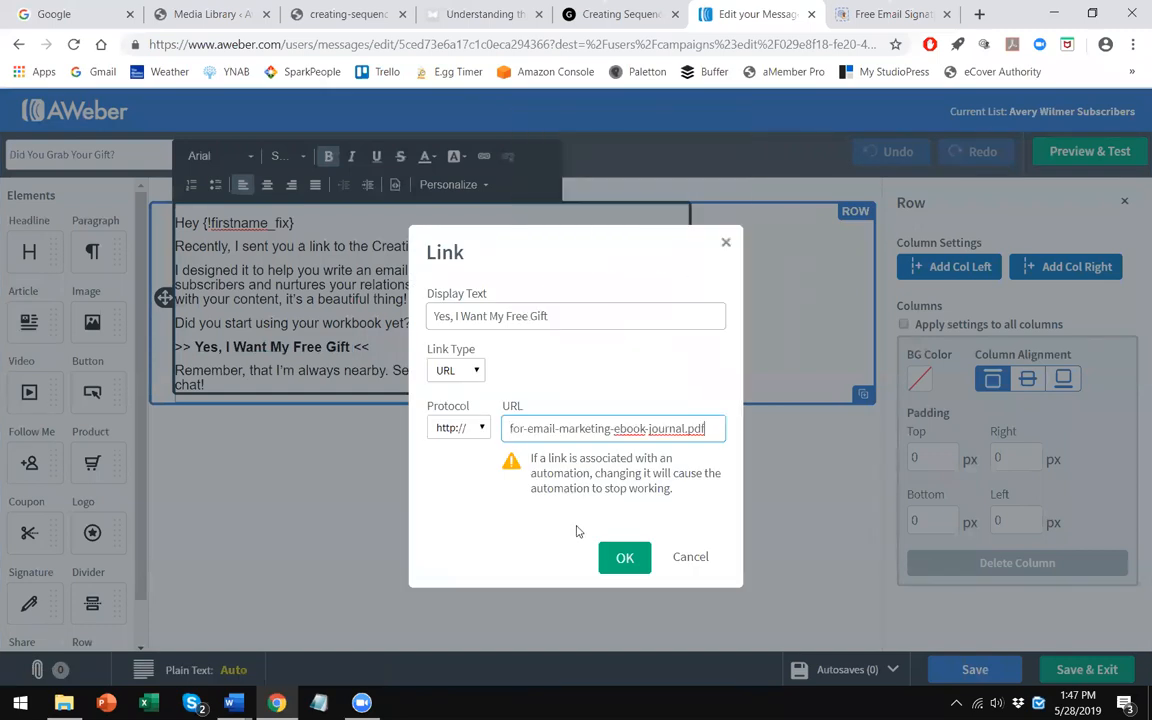
click(620, 558)
- Remove "on Facebook" from the closing sentence so it reads "Send me a message and we can chat!"
click(457, 370)
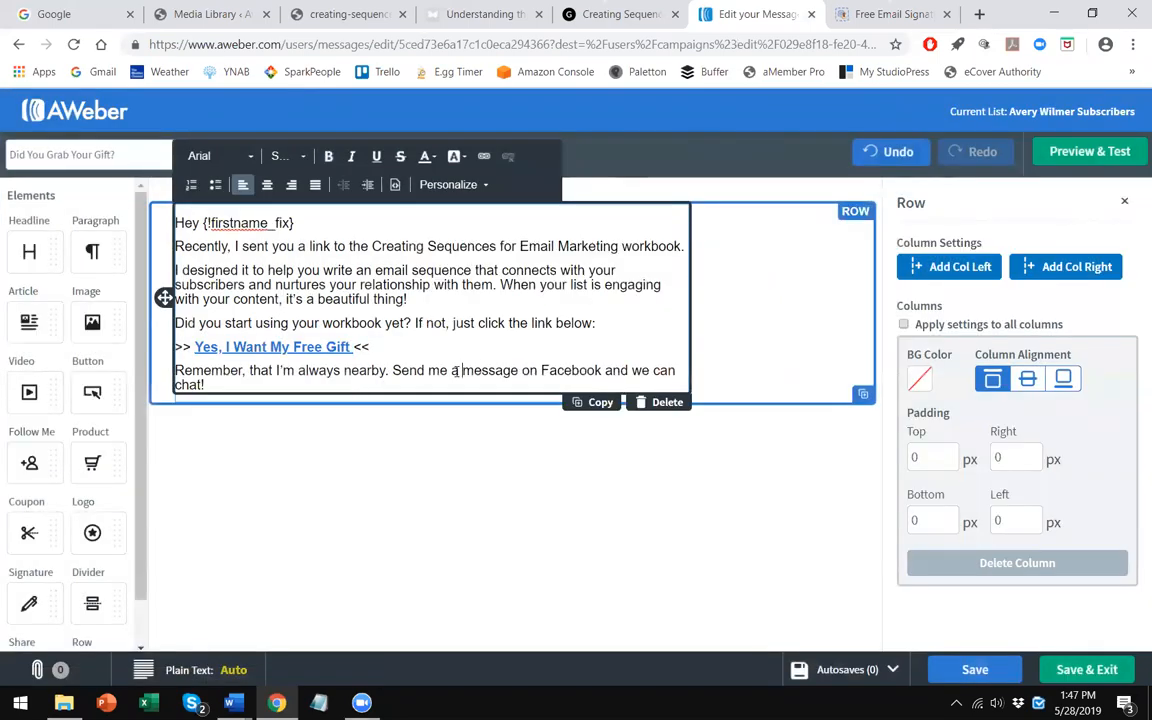
drag(463, 370, 571, 370)
click(604, 370)
shift+click(527, 370)
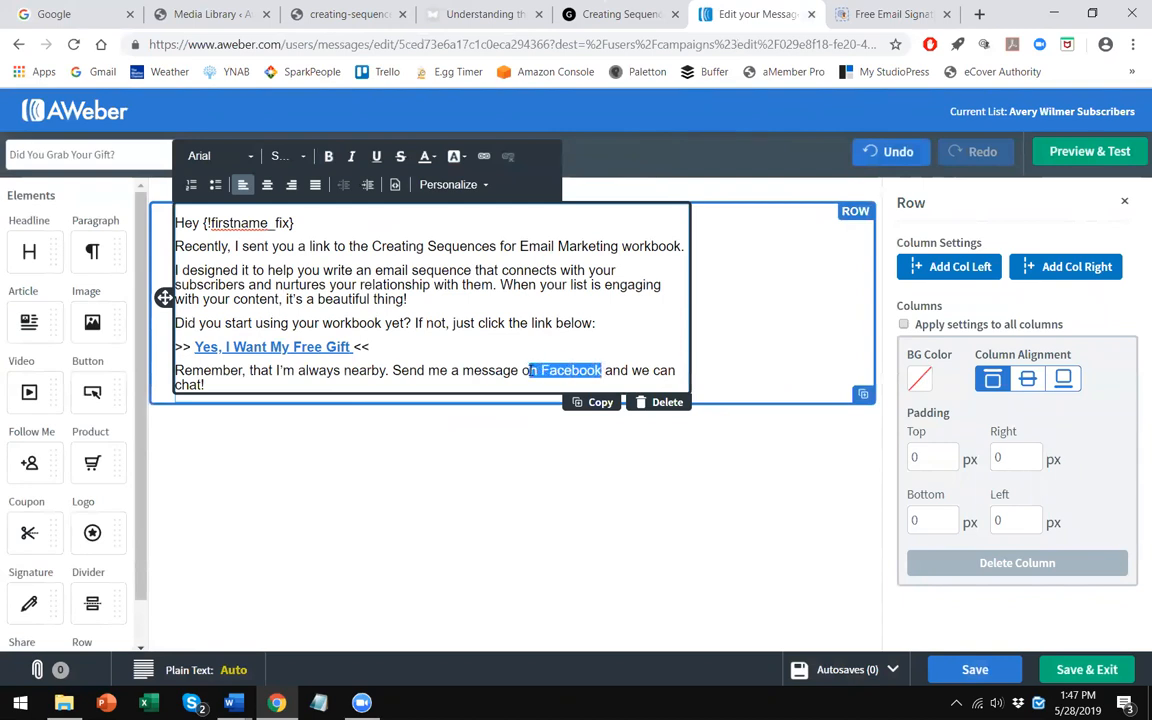
key(BackSpace)
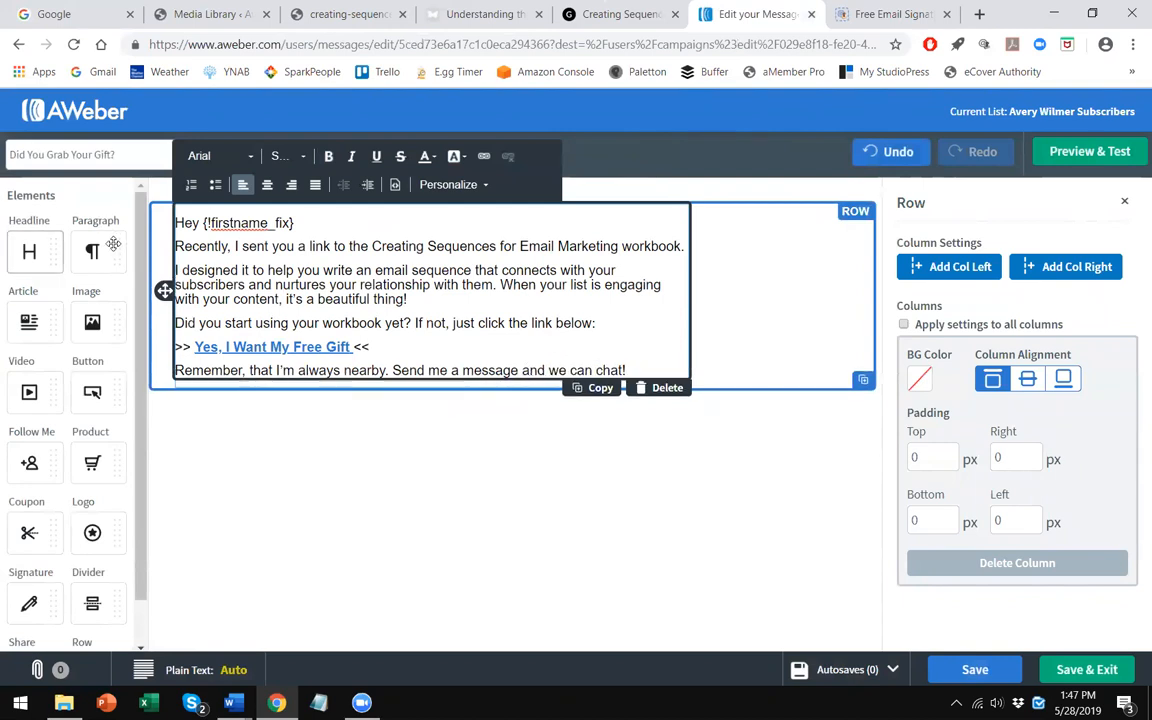
- Add a paragraph block below the text and paste the WiseStamp signature HTML into its source
drag(92, 250, 262, 388)
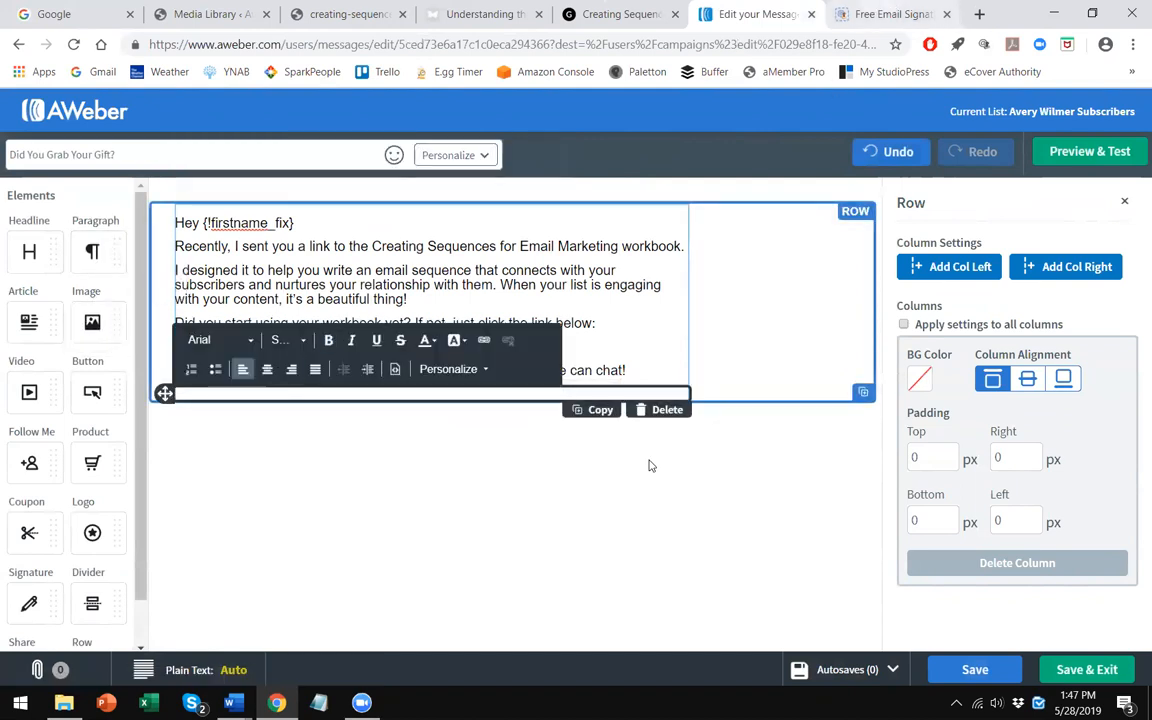
click(890, 12)
click(776, 8)
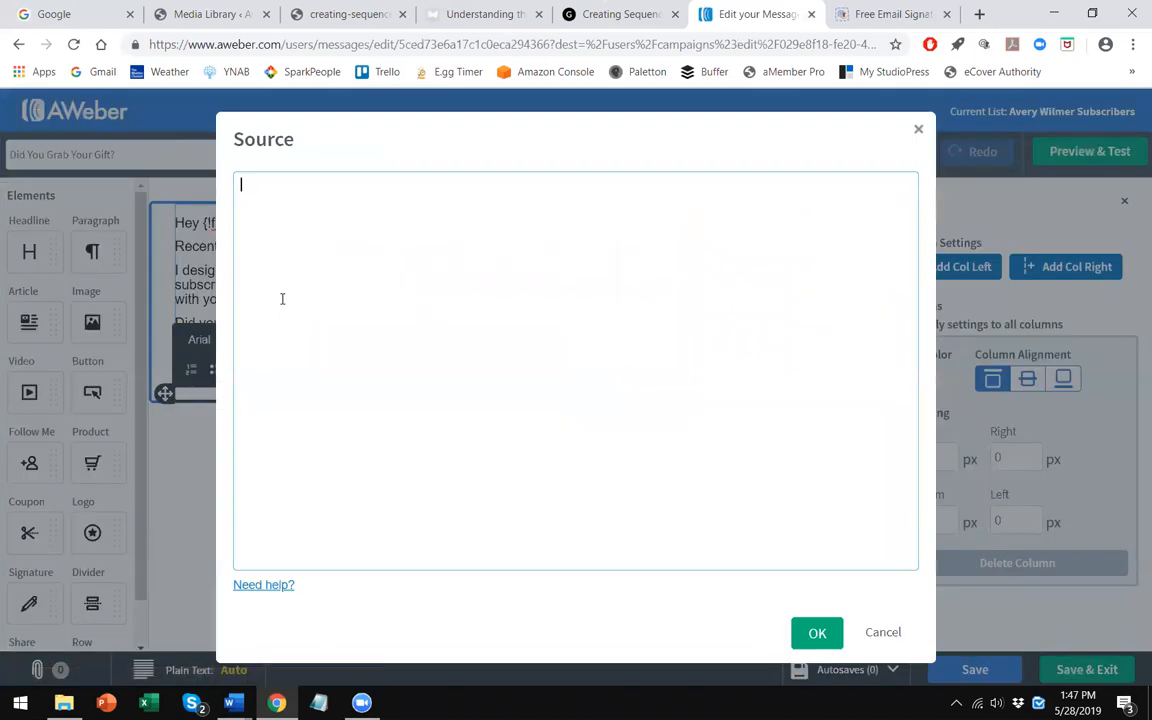
key(ctrl+v)
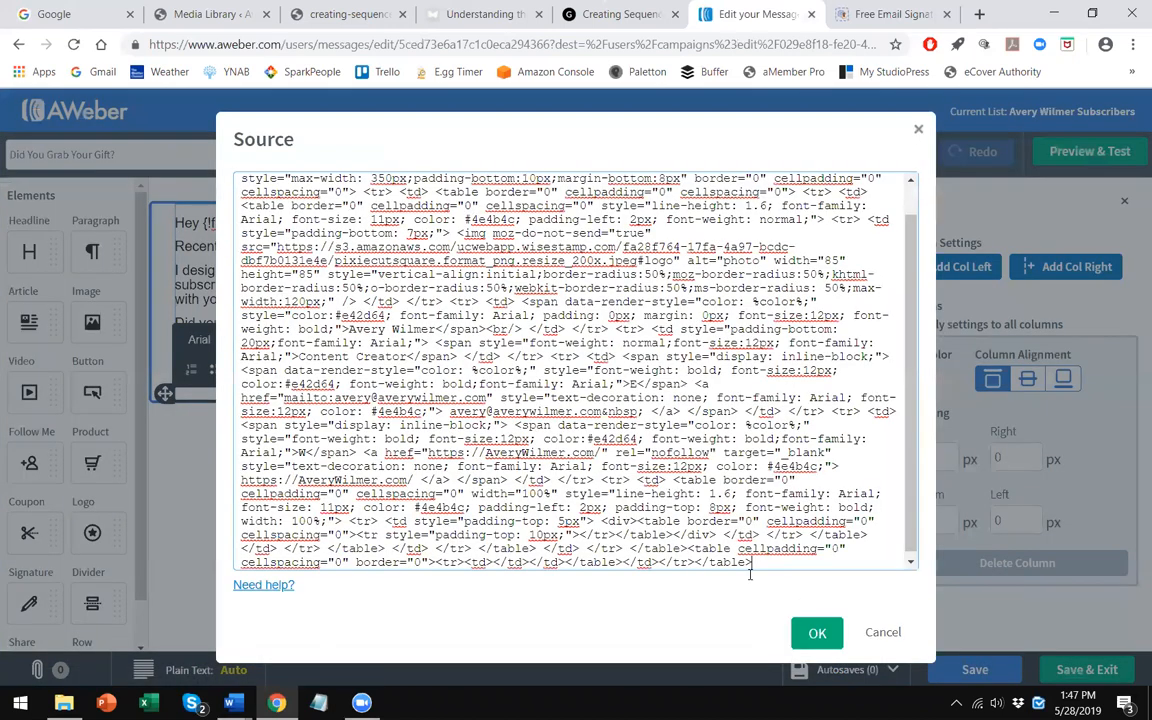
click(814, 628)
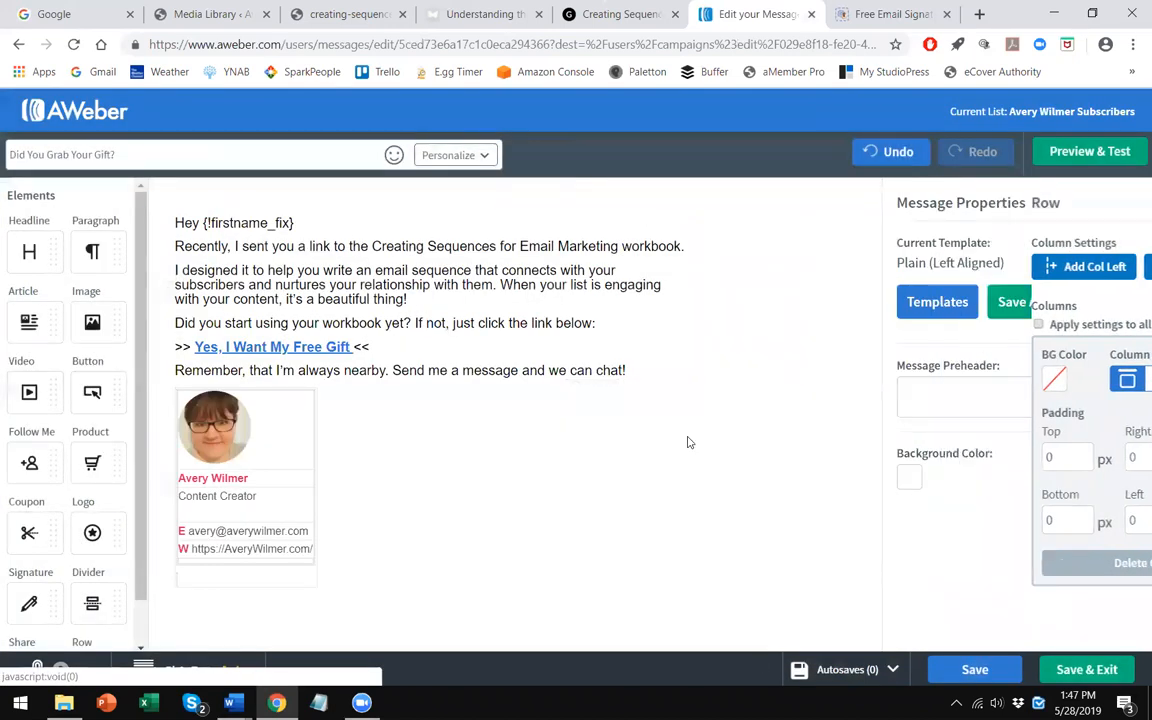
- Delete the empty lines below the signature and save and exit the message
click(245, 581)
key(BackSpace)
key(BackSpace)
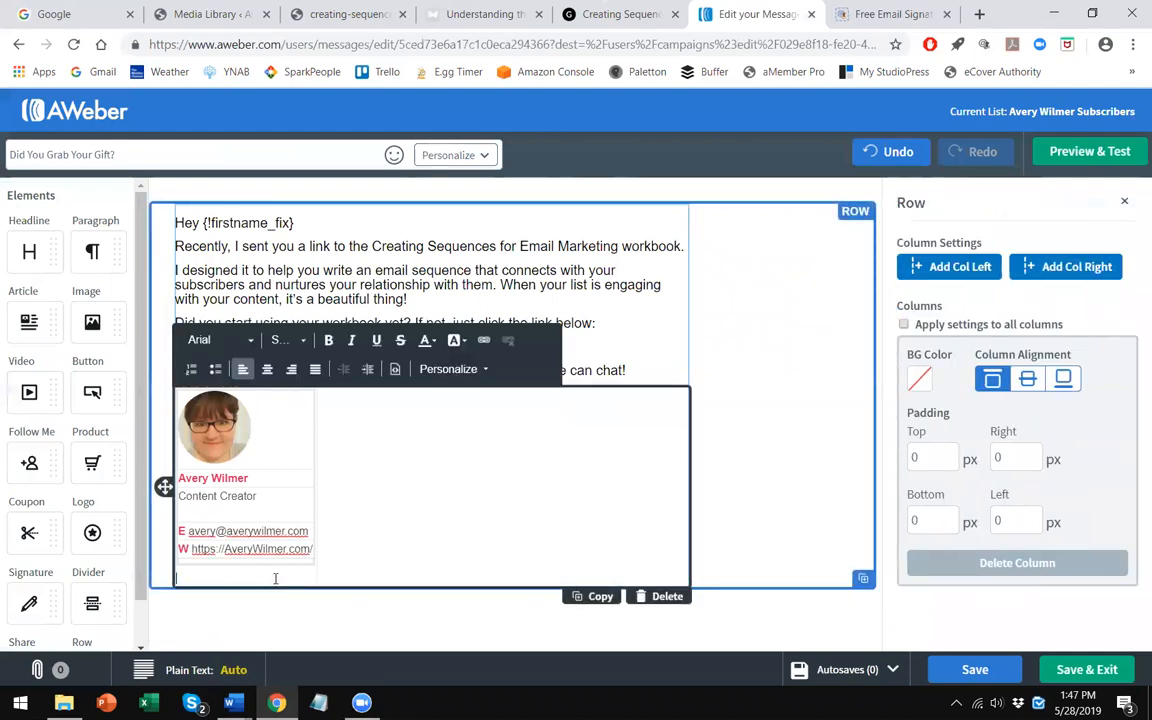
click(553, 288)
click(1075, 671)
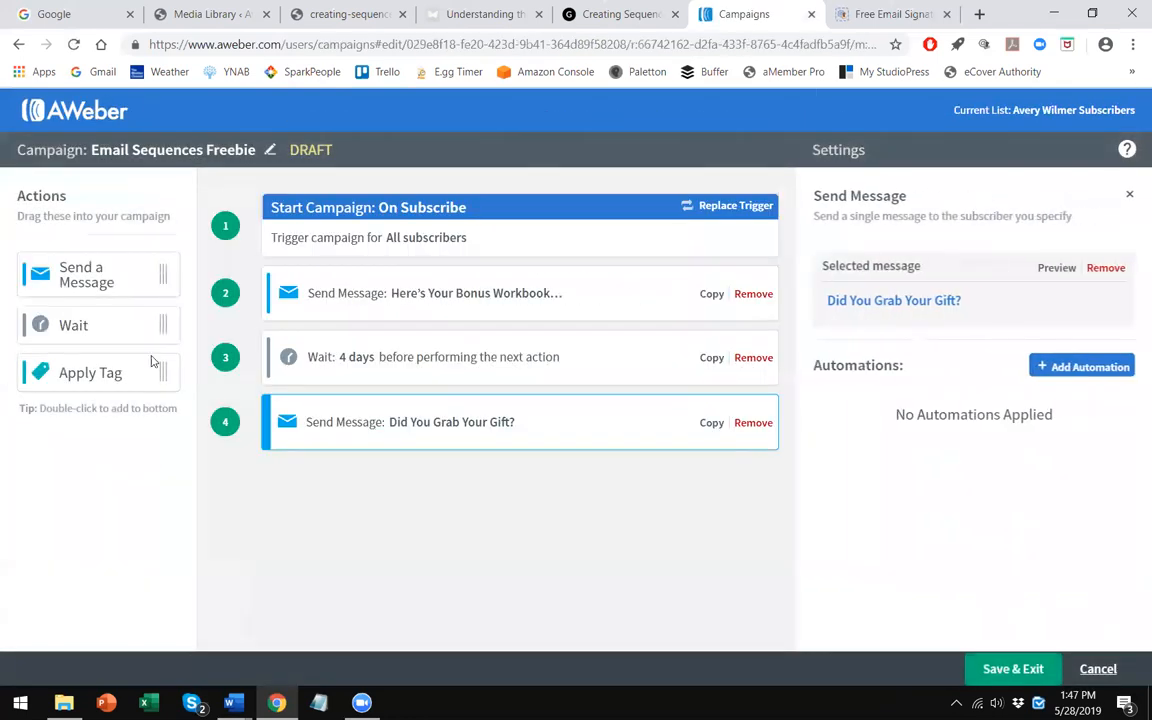
- Add a 4-day Wait action after the second message and save and exit the campaign
drag(372, 473, 345, 478)
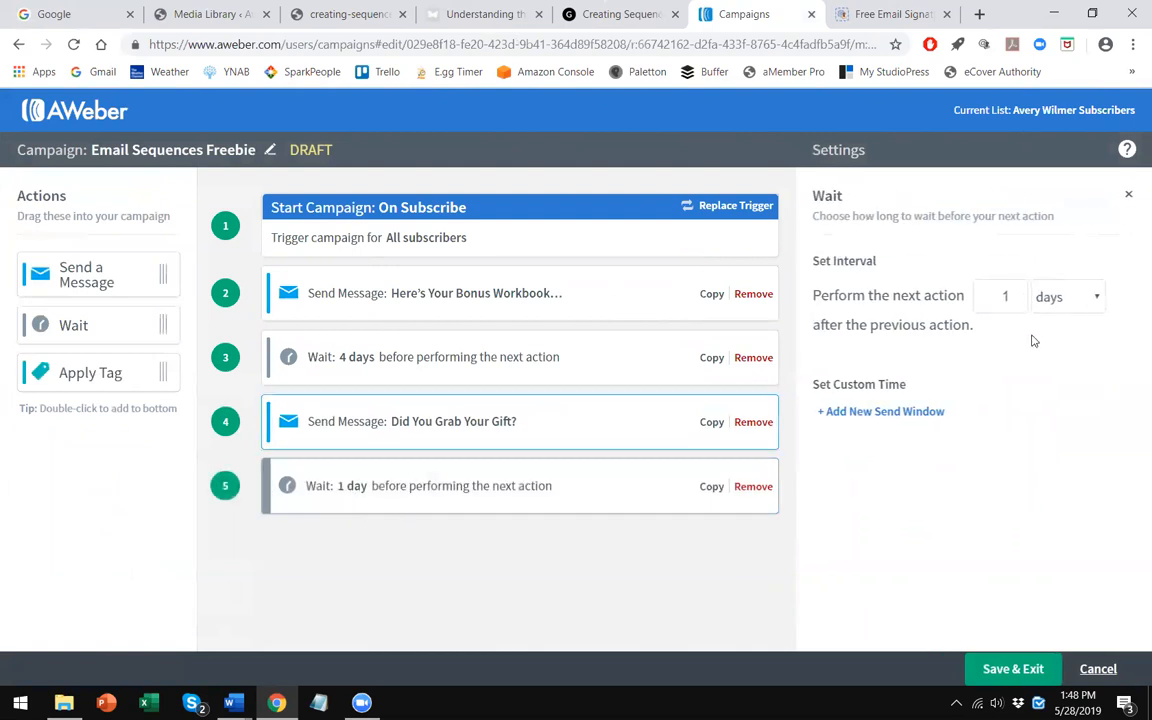
triple_click(1016, 294)
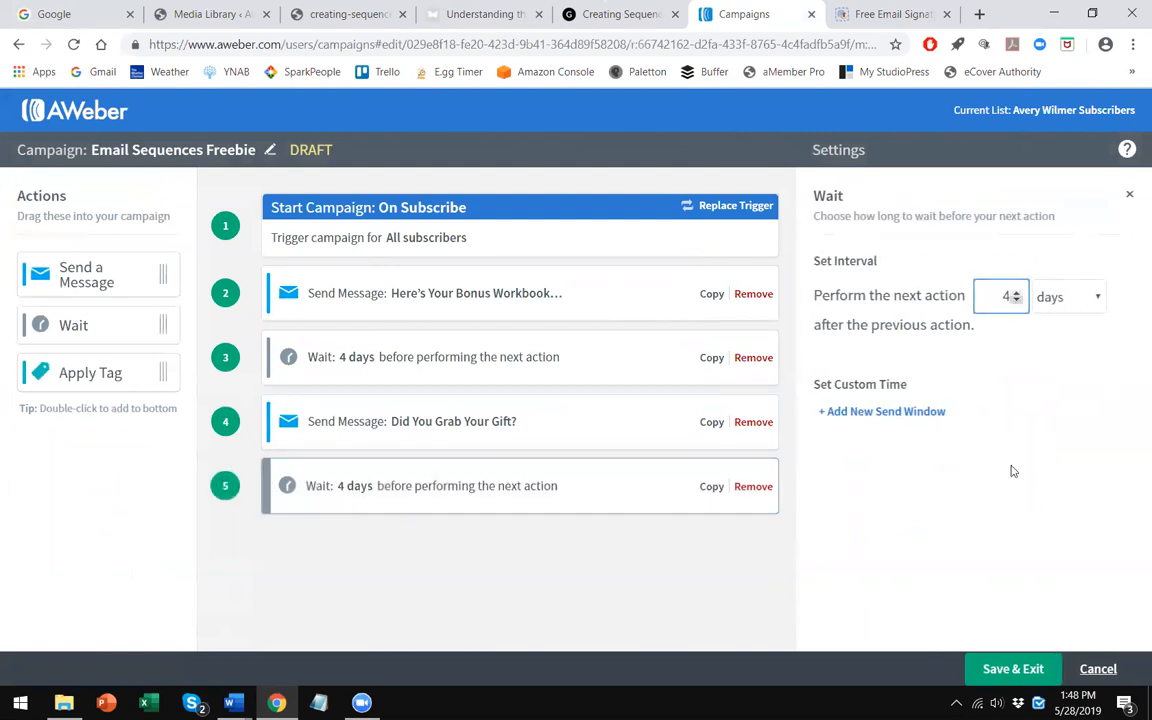
click(1012, 668)
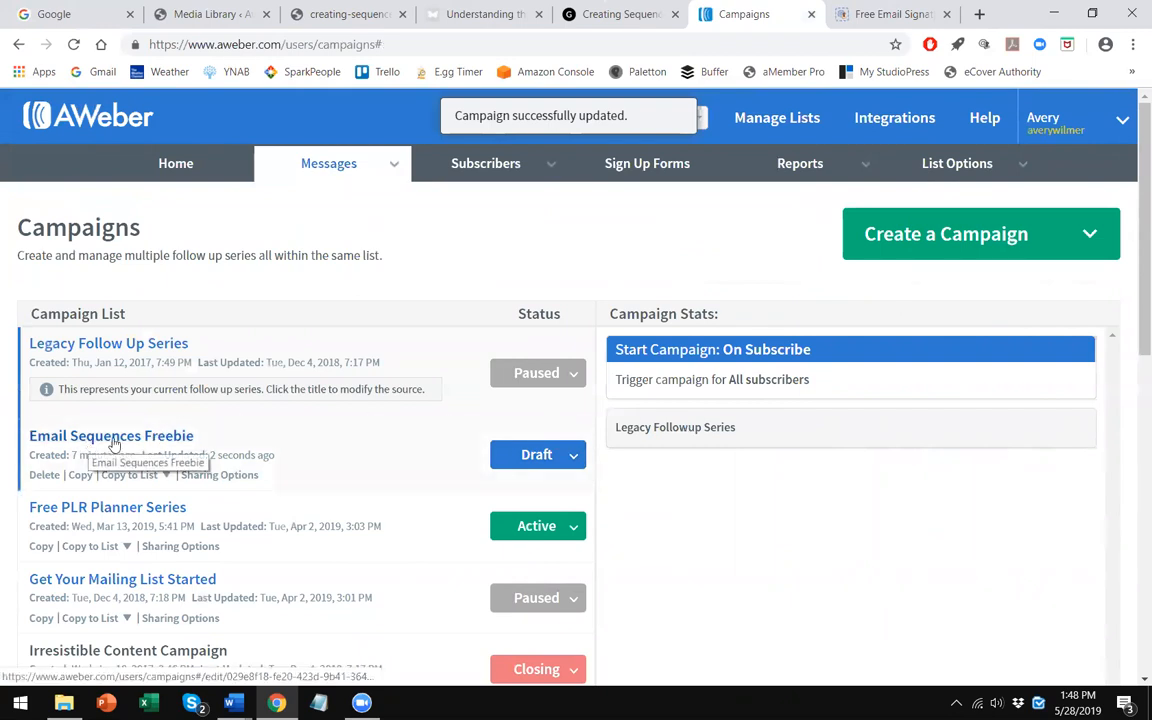
- Activate the Email Sequences Freebie campaign from its status menu
scroll(597, 375, down, 1)
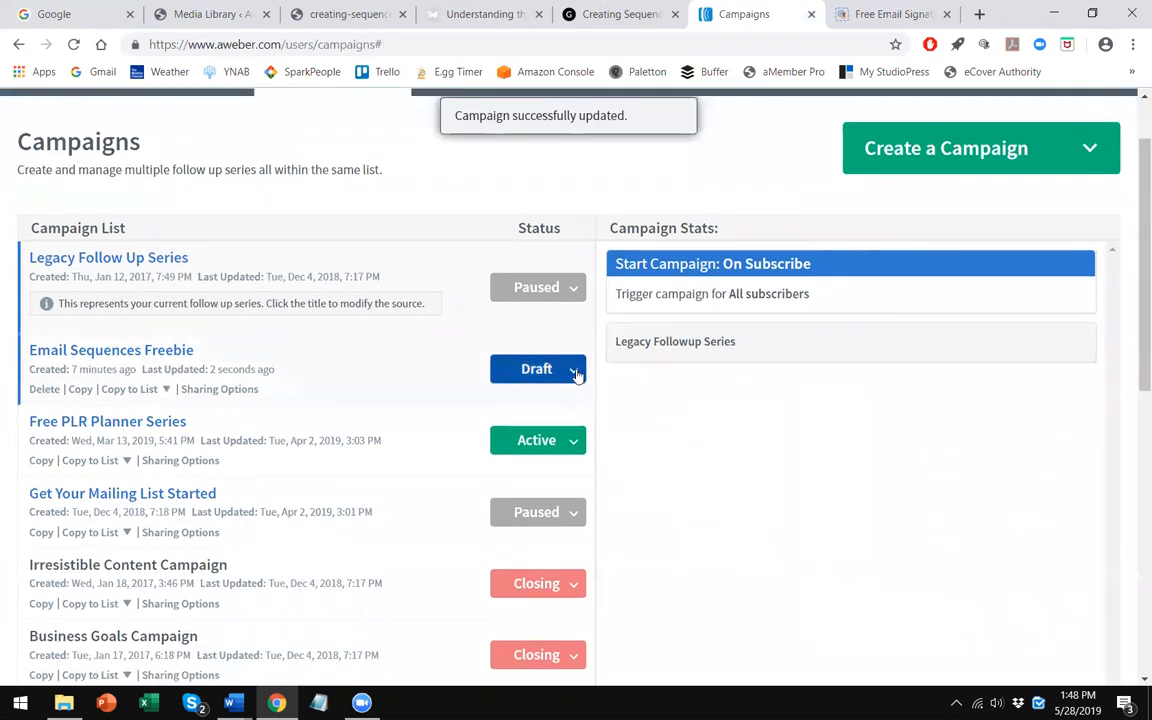
click(576, 373)
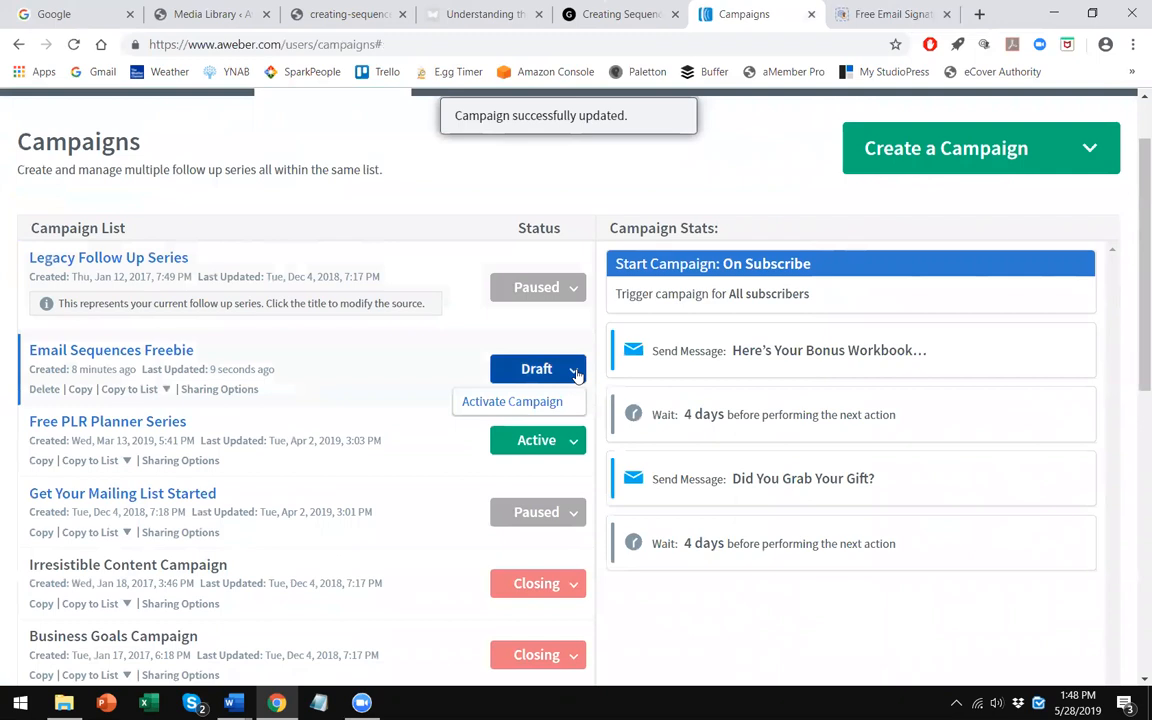
click(531, 404)
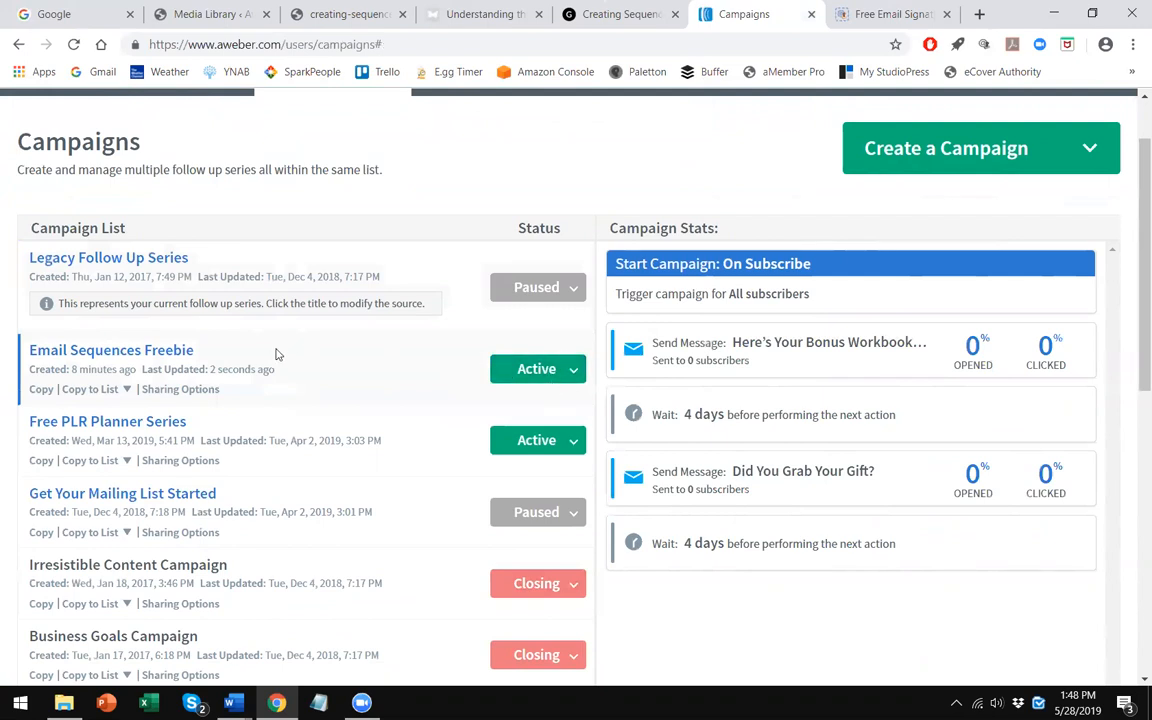
- Scroll through the email-sequence blog post down to its workbook banner
scroll(277, 354, up, 1)
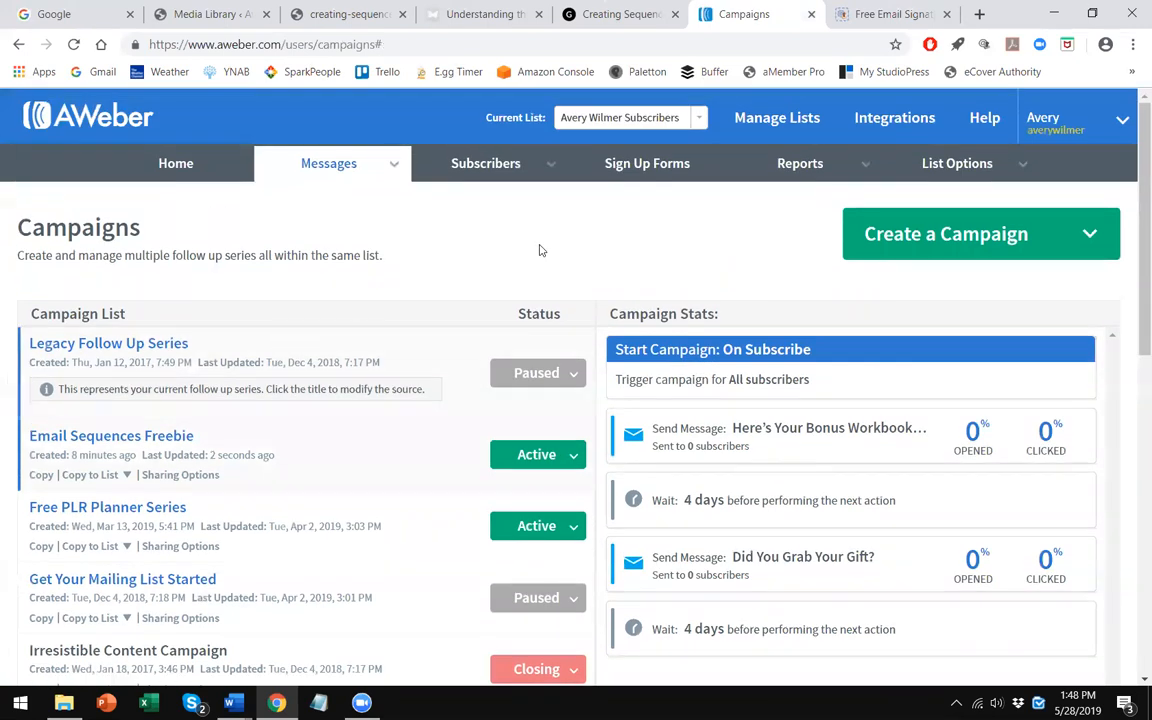
click(428, 12)
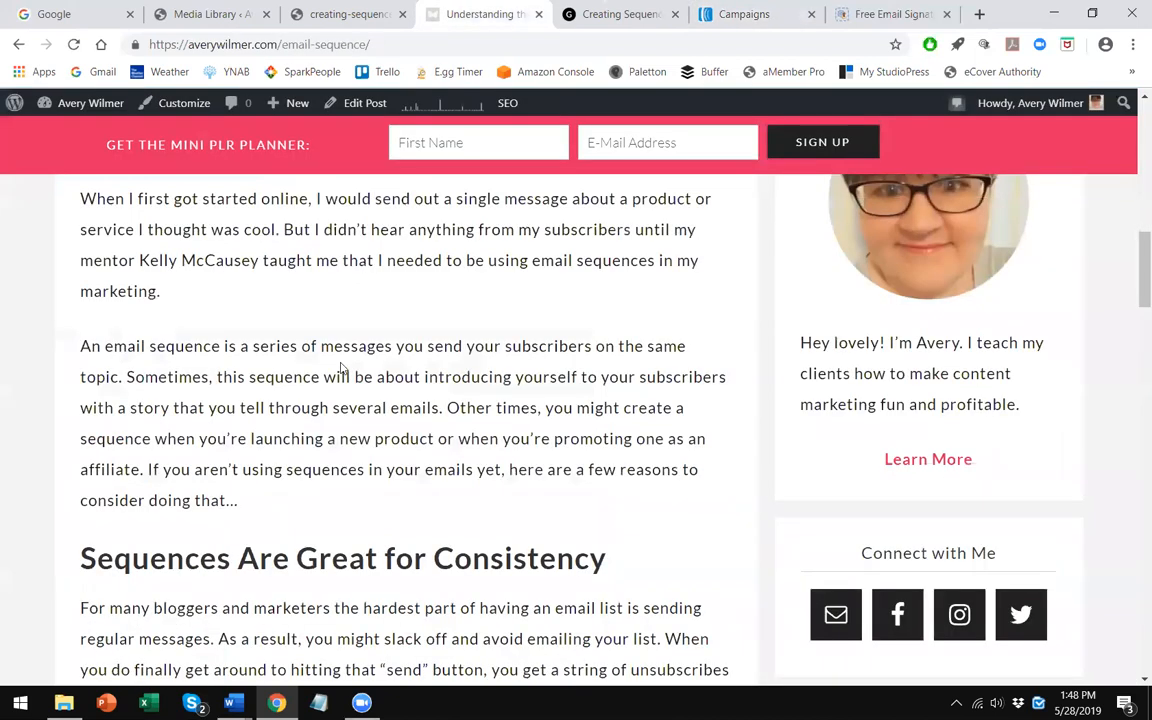
scroll(340, 369, down, 2)
scroll(340, 364, down, 15)
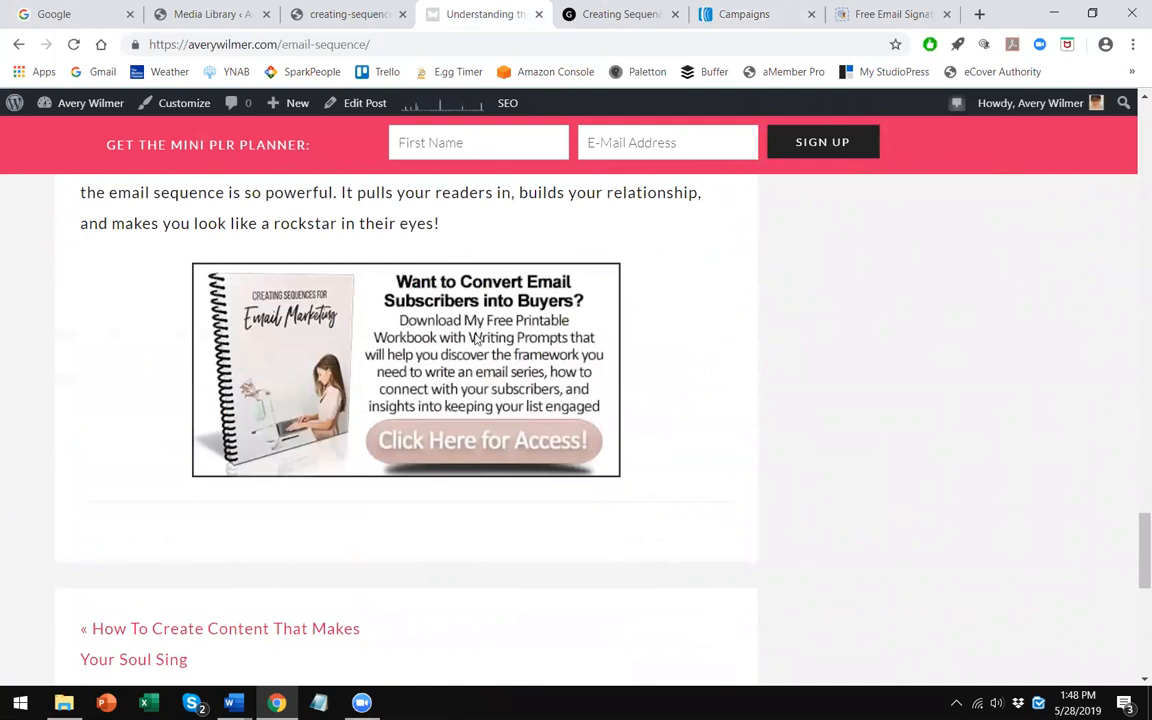
- Return to the AWeber campaigns and open the list's Sign Up Forms page
click(758, 12)
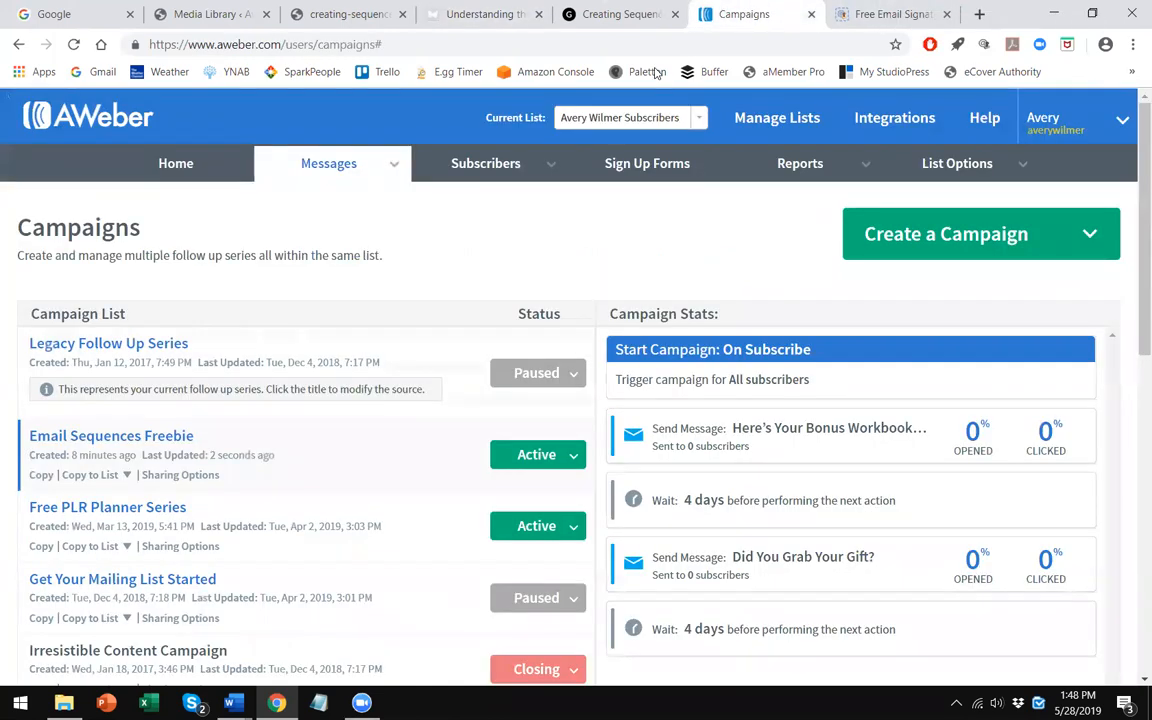
click(548, 203)
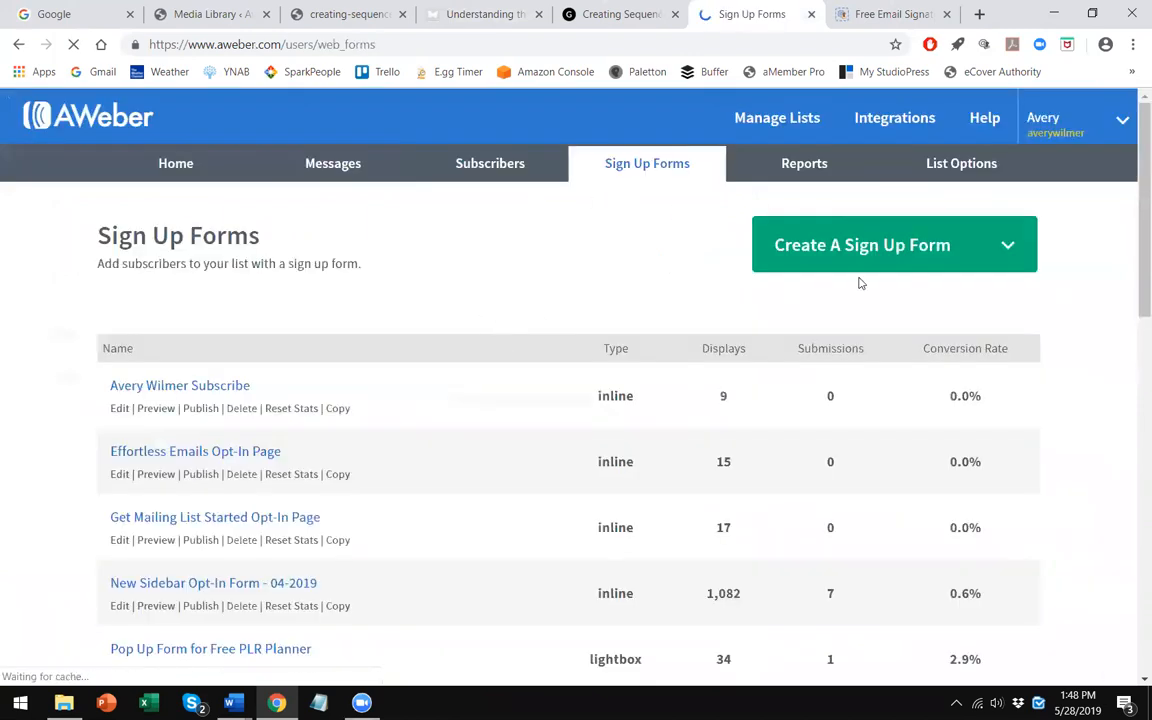
- Create a new sign-up form and apply the Diagonal template from the New gallery
click(915, 252)
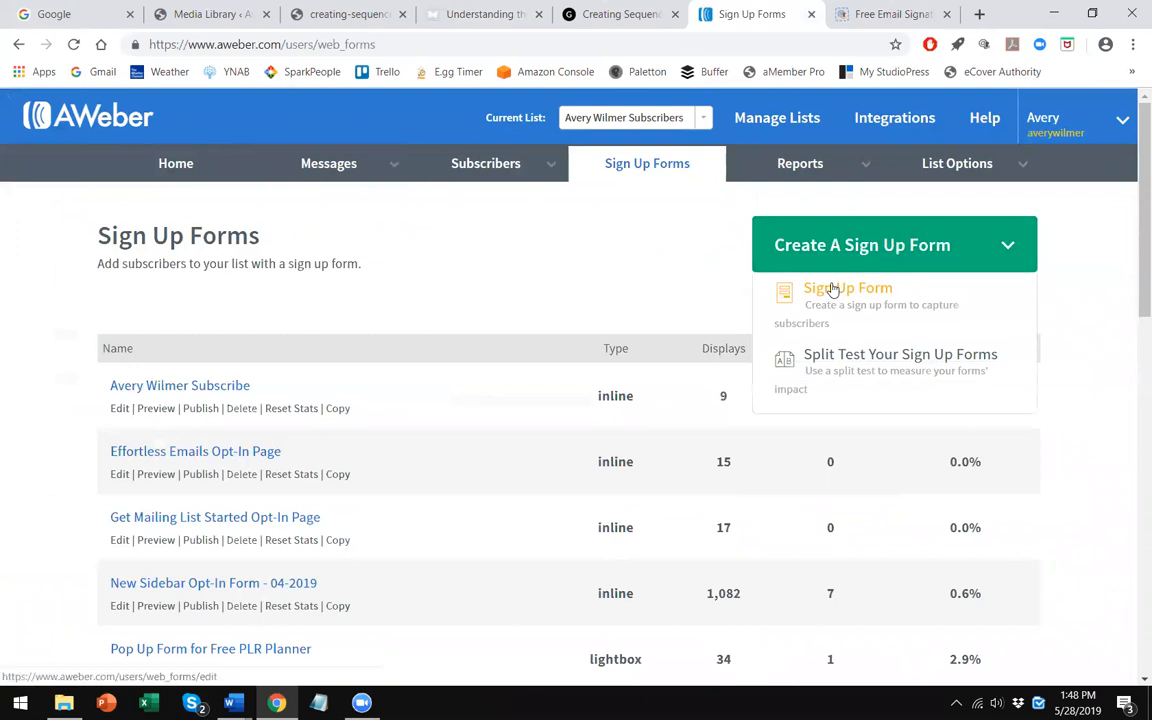
click(832, 289)
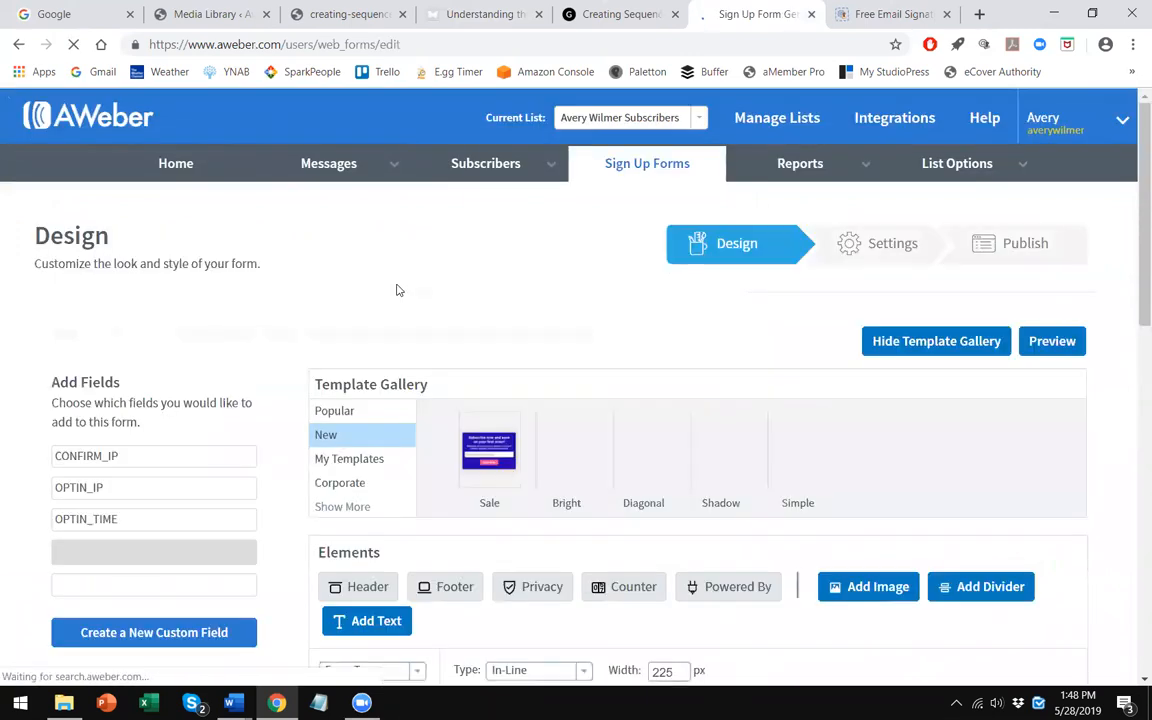
scroll(390, 270, down, 3)
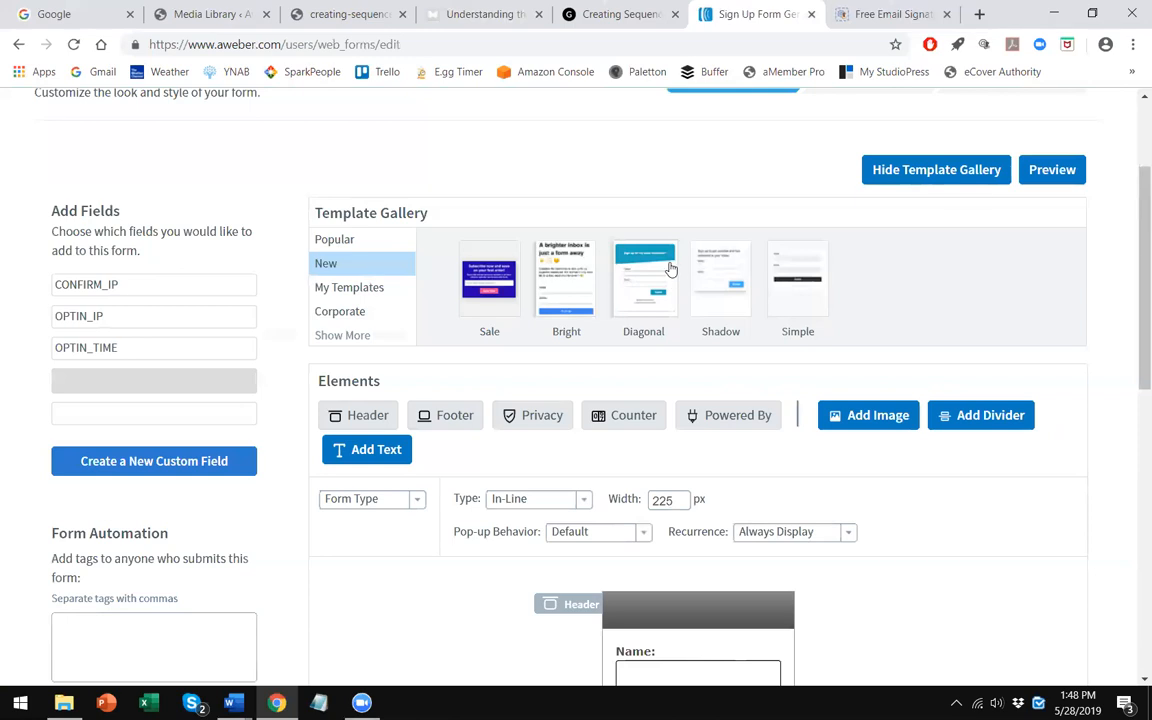
click(632, 276)
click(378, 596)
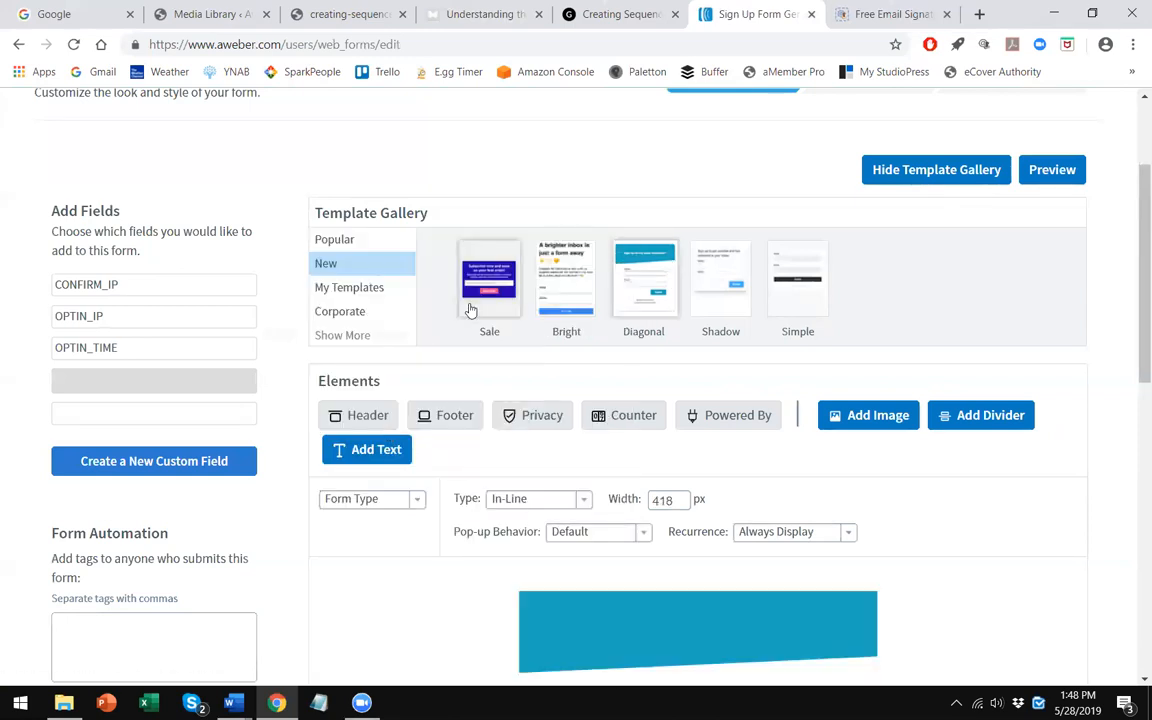
- Review the form's pop-up behavior, recurrence and form-type options
scroll(1092, 312, down, 1)
scroll(1089, 320, down, 3)
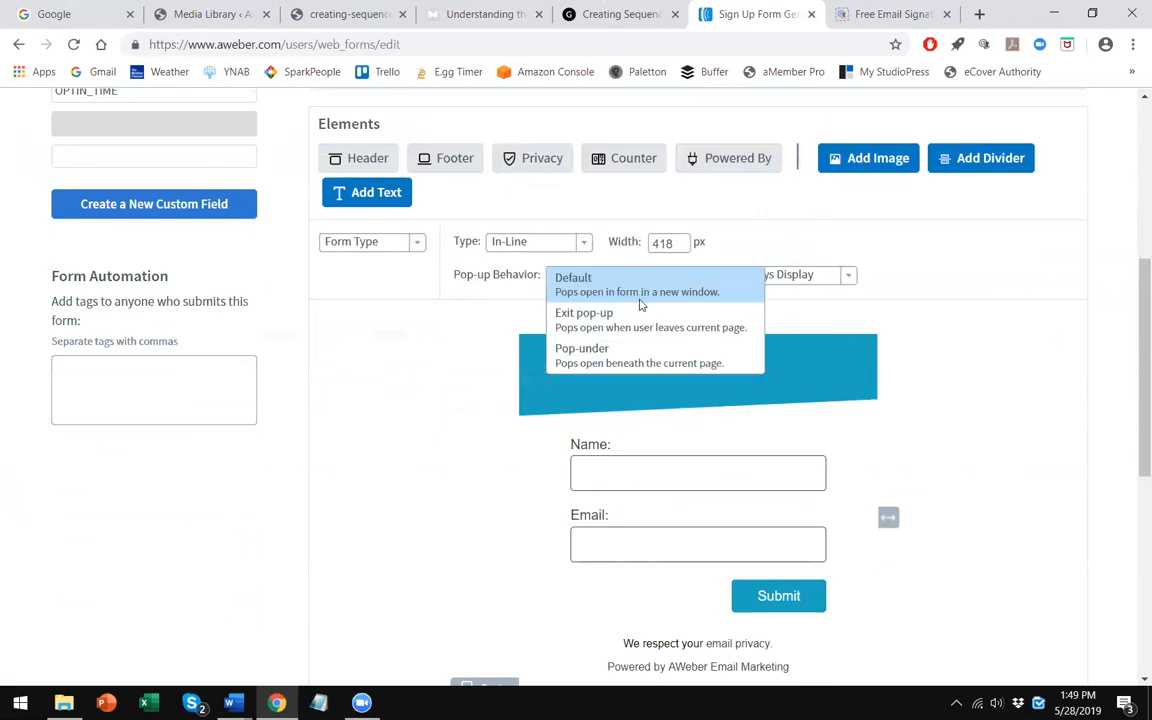
click(638, 296)
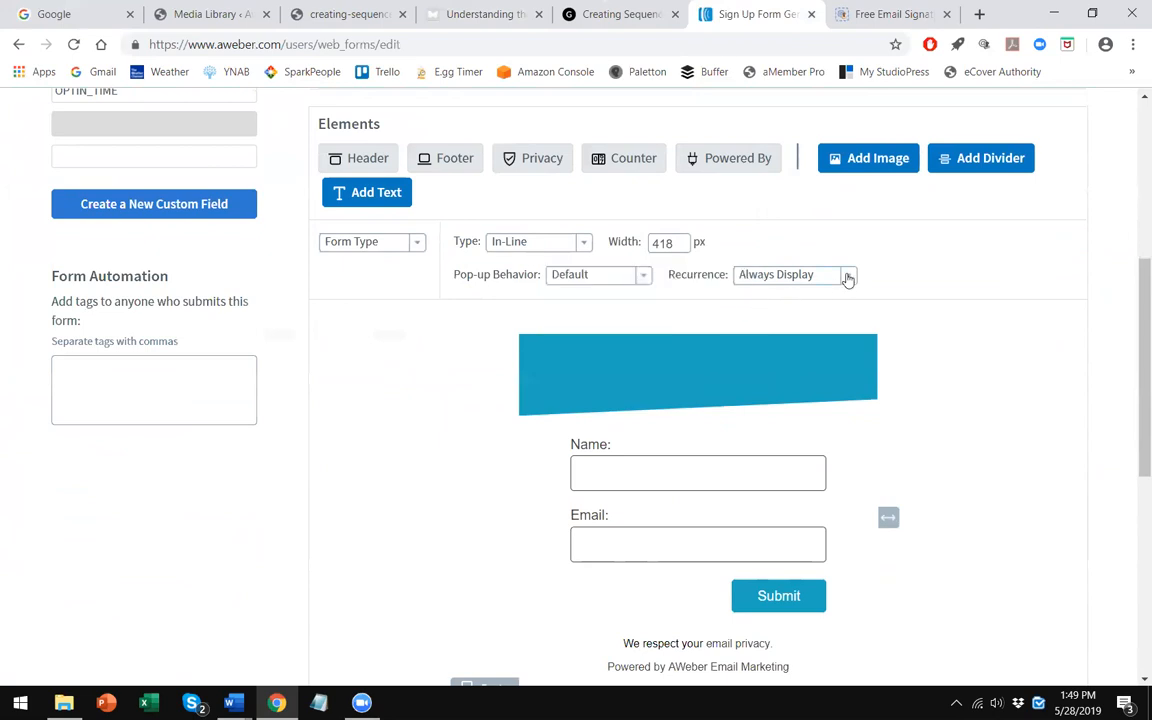
click(847, 277)
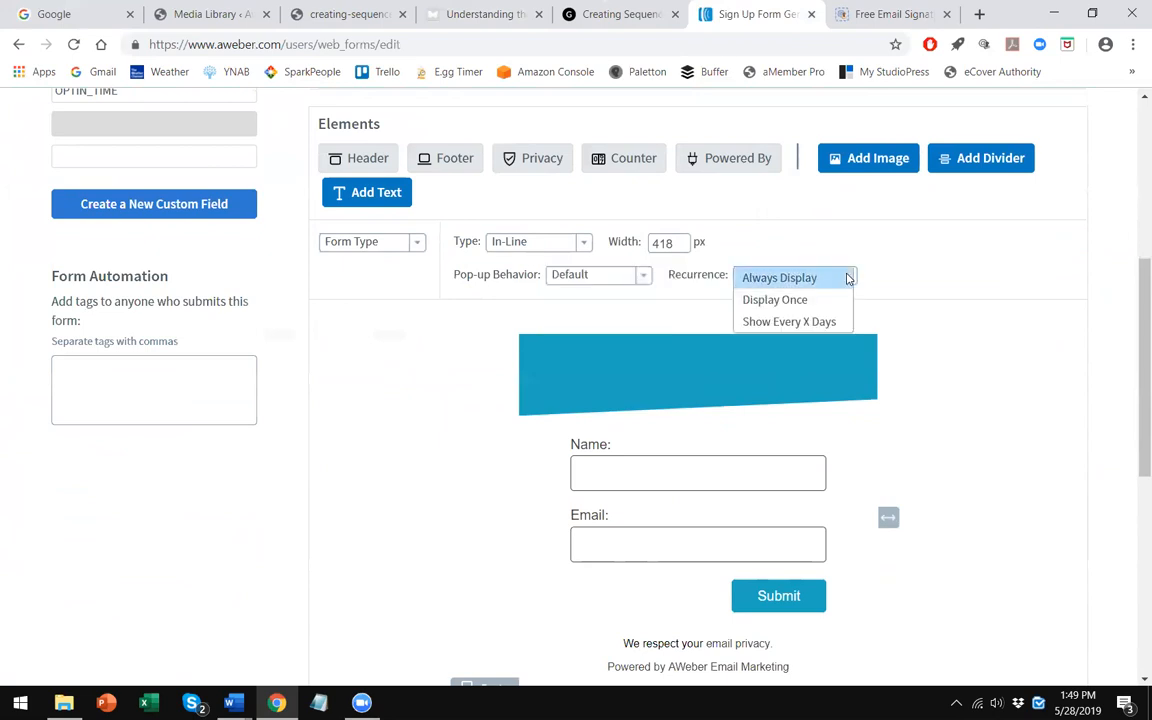
click(847, 277)
scroll(415, 333, up, 1)
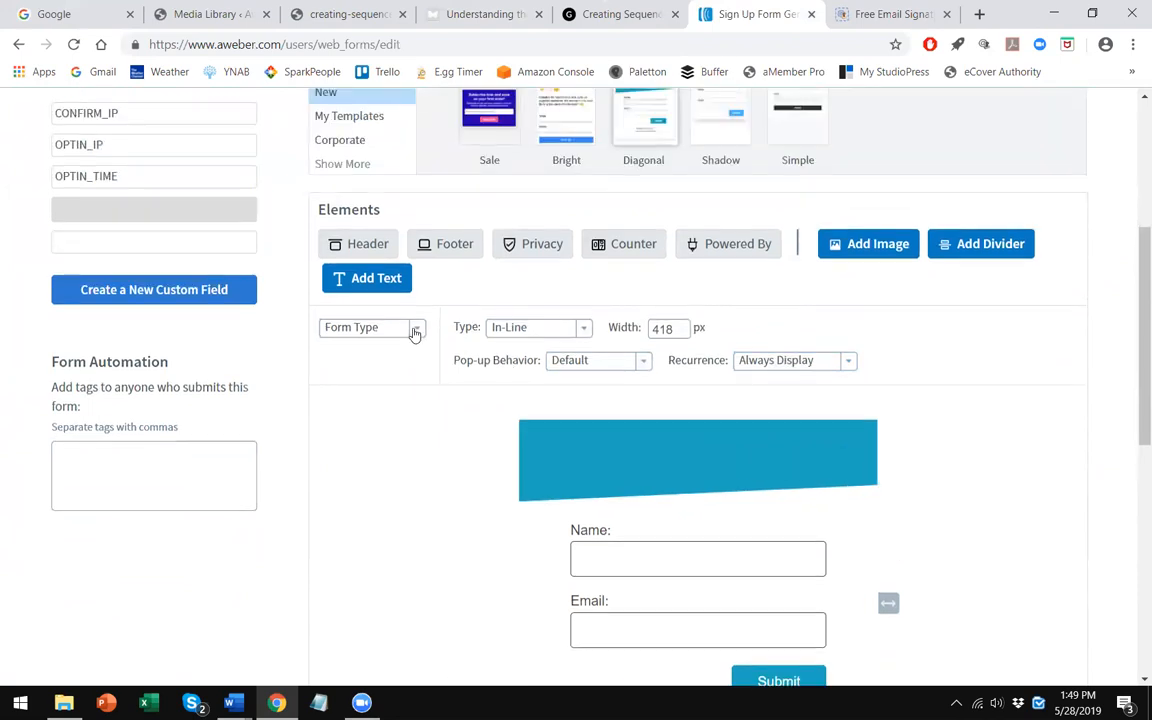
click(415, 331)
click(445, 315)
scroll(505, 322, up, 2)
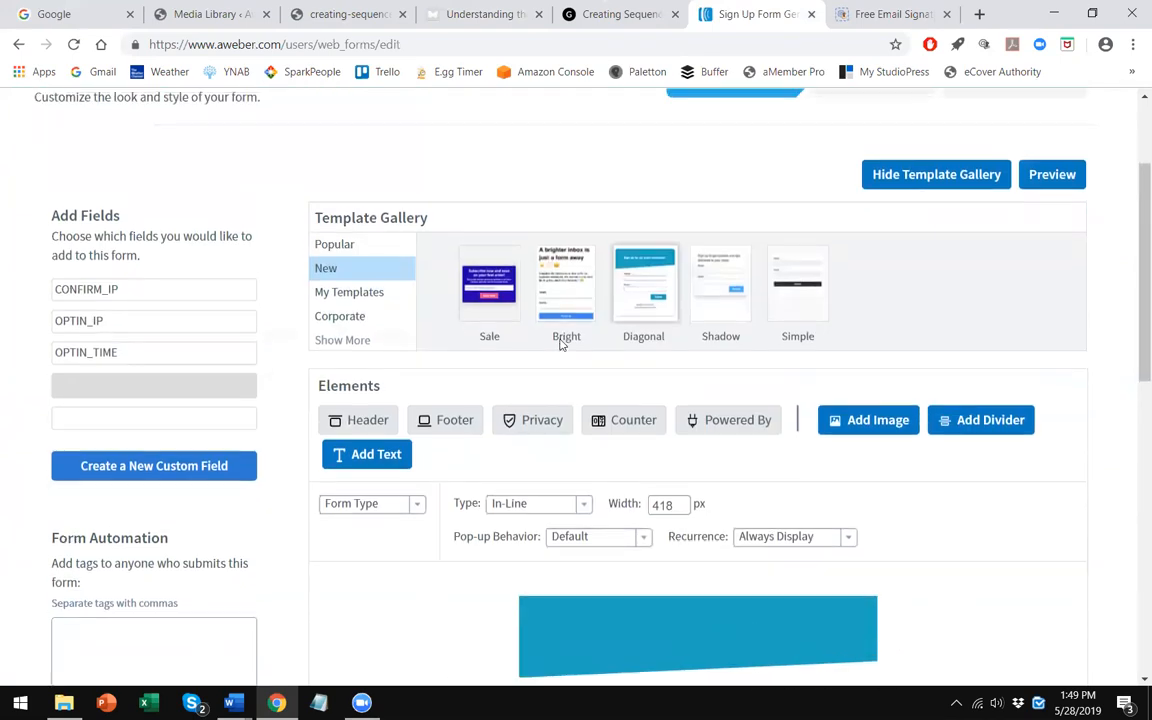
scroll(561, 343, up, 2)
scroll(561, 345, down, 7)
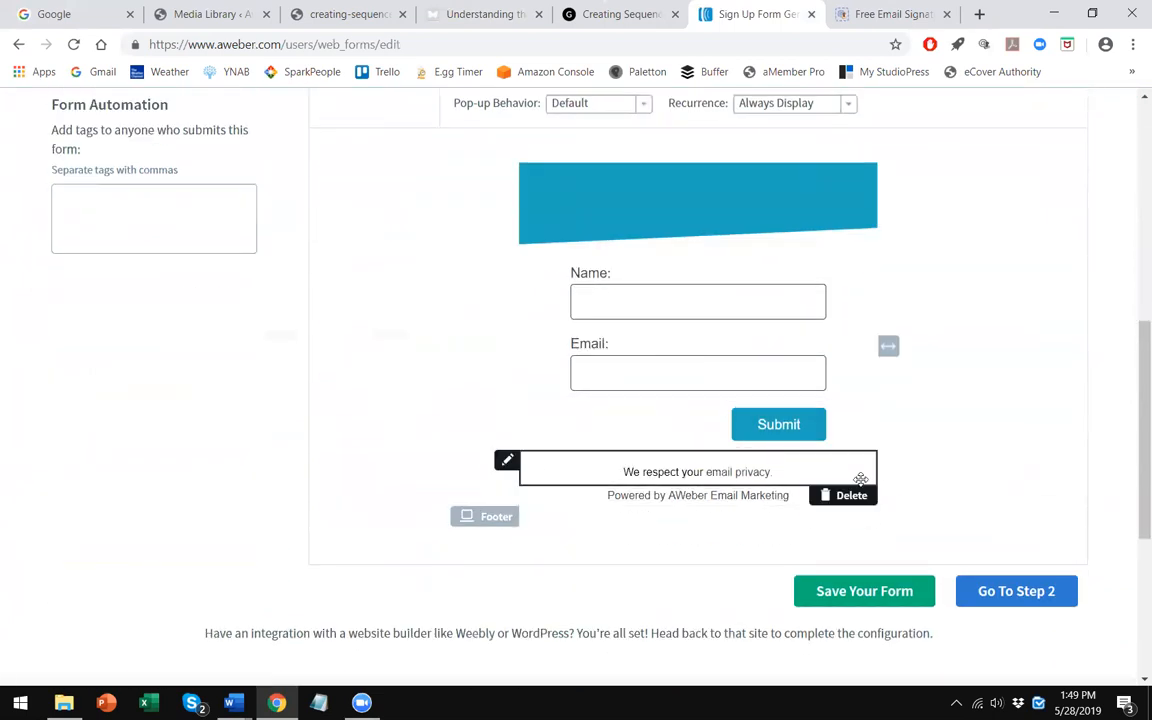
- Delete the privacy notice, footer and Powered By lines beneath the submit button
click(832, 492)
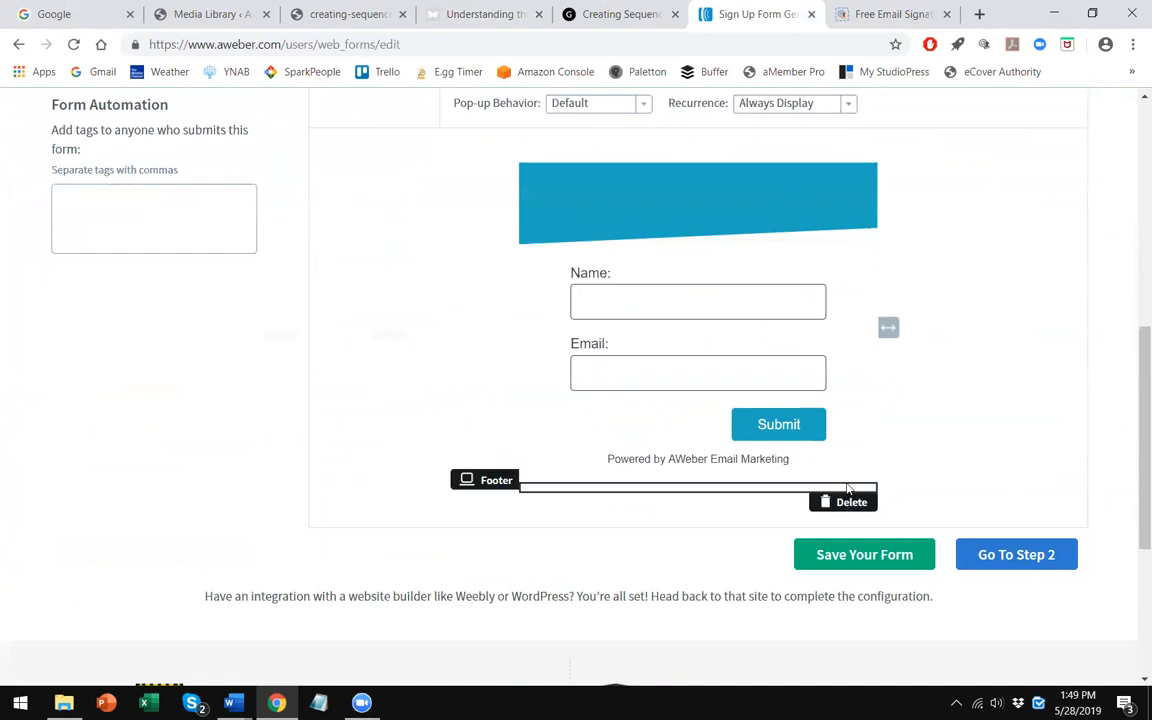
click(845, 499)
click(846, 479)
scroll(707, 460, up, 1)
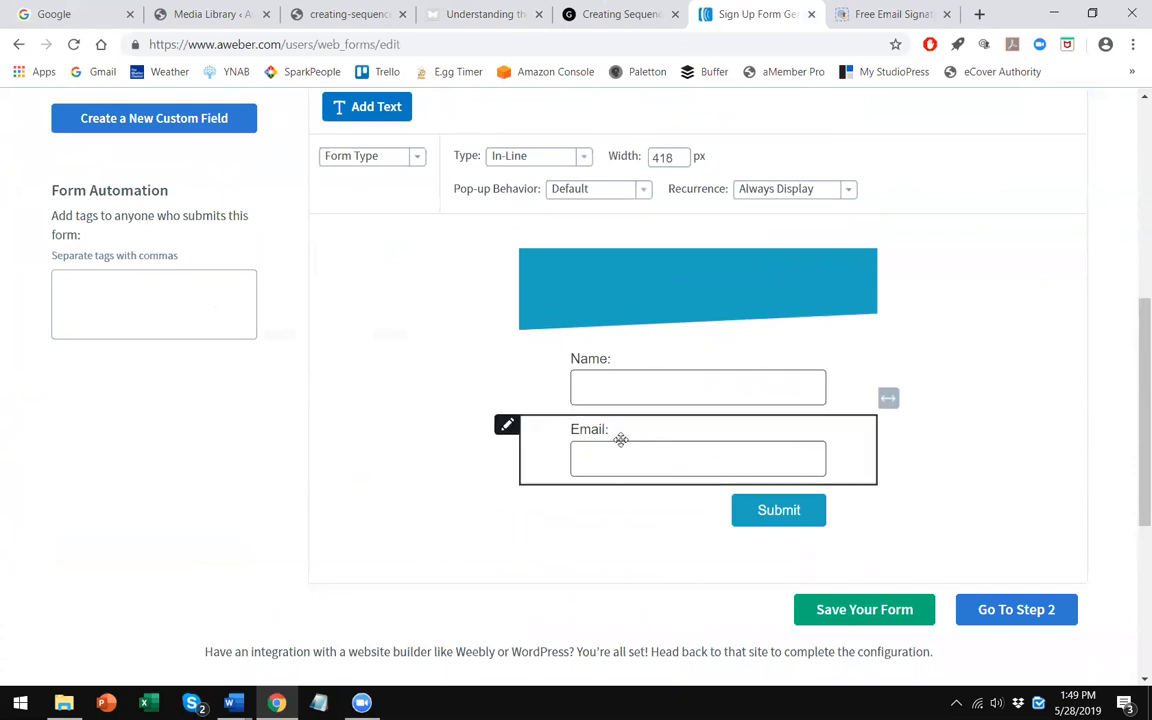
- Remove the blue header element from the form
scroll(579, 337, up, 1)
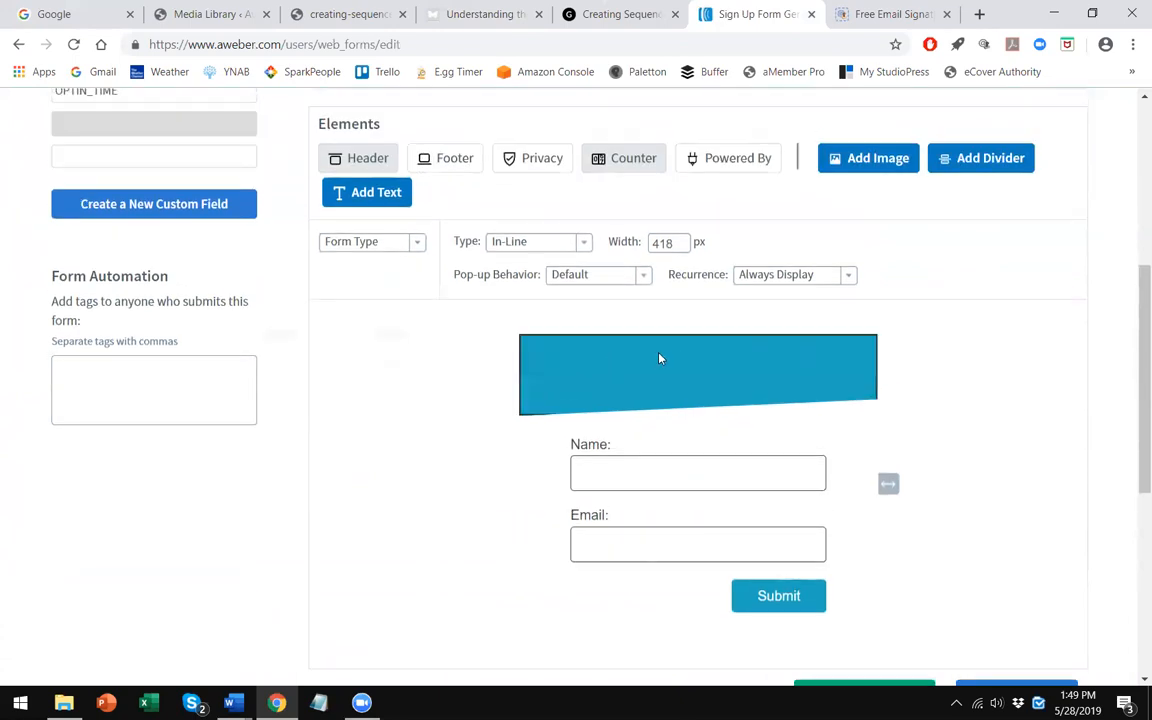
click(660, 358)
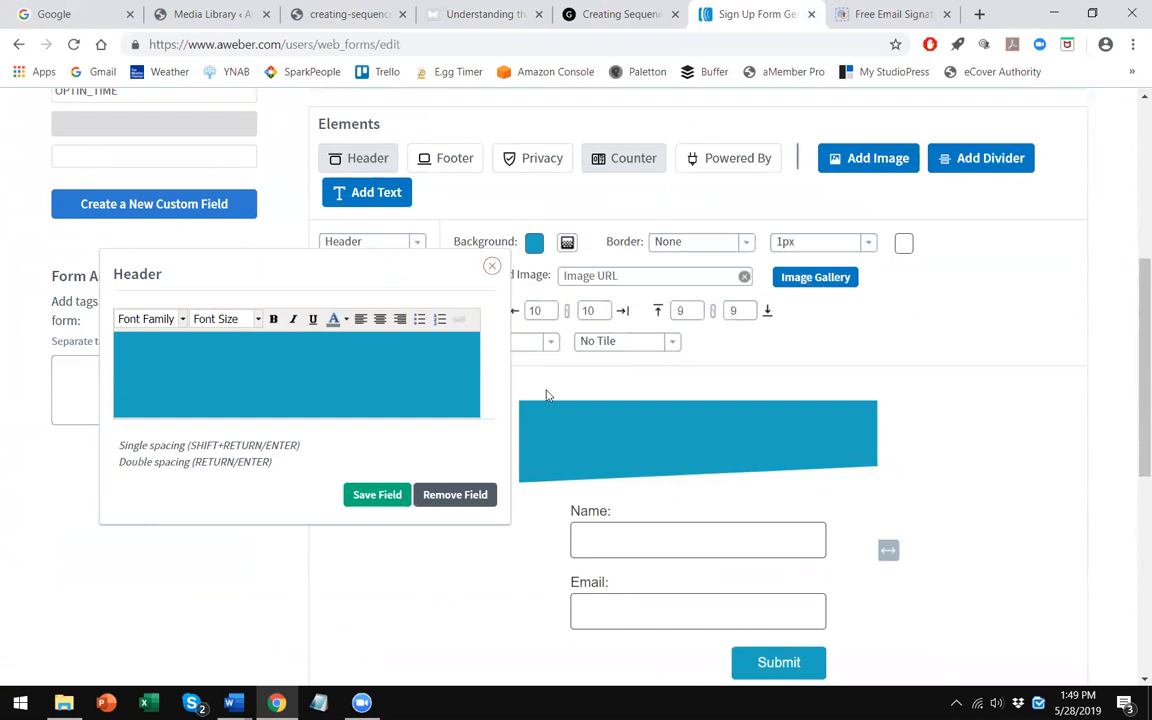
click(534, 242)
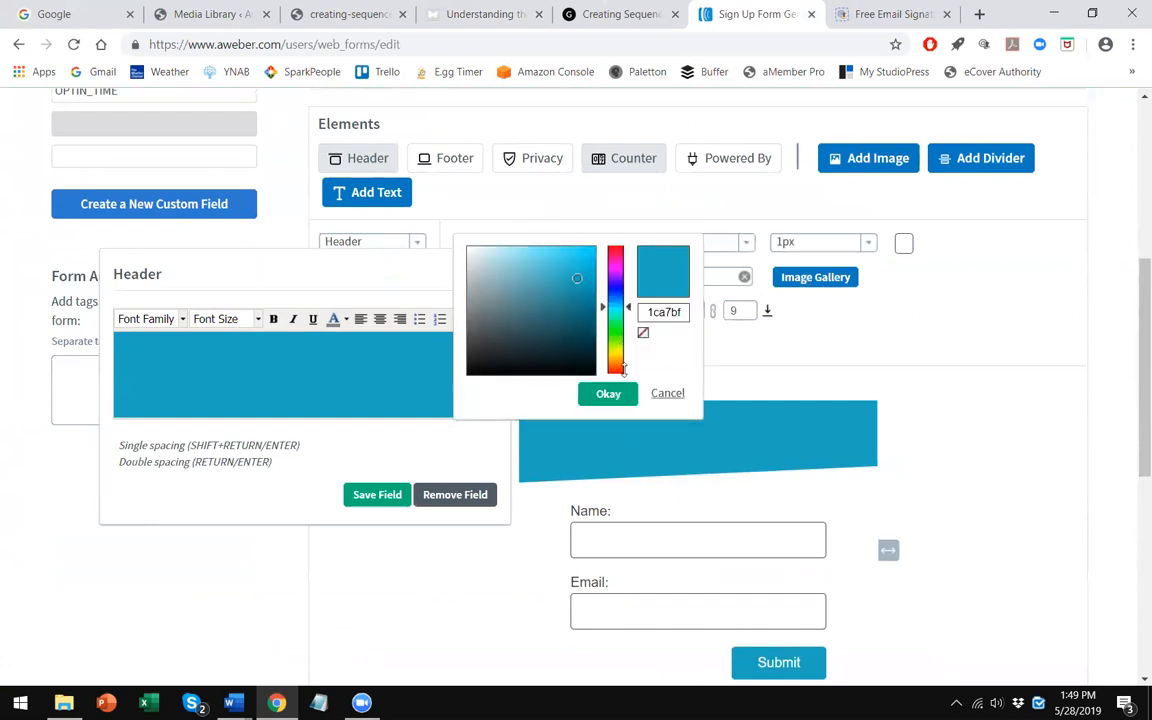
click(610, 396)
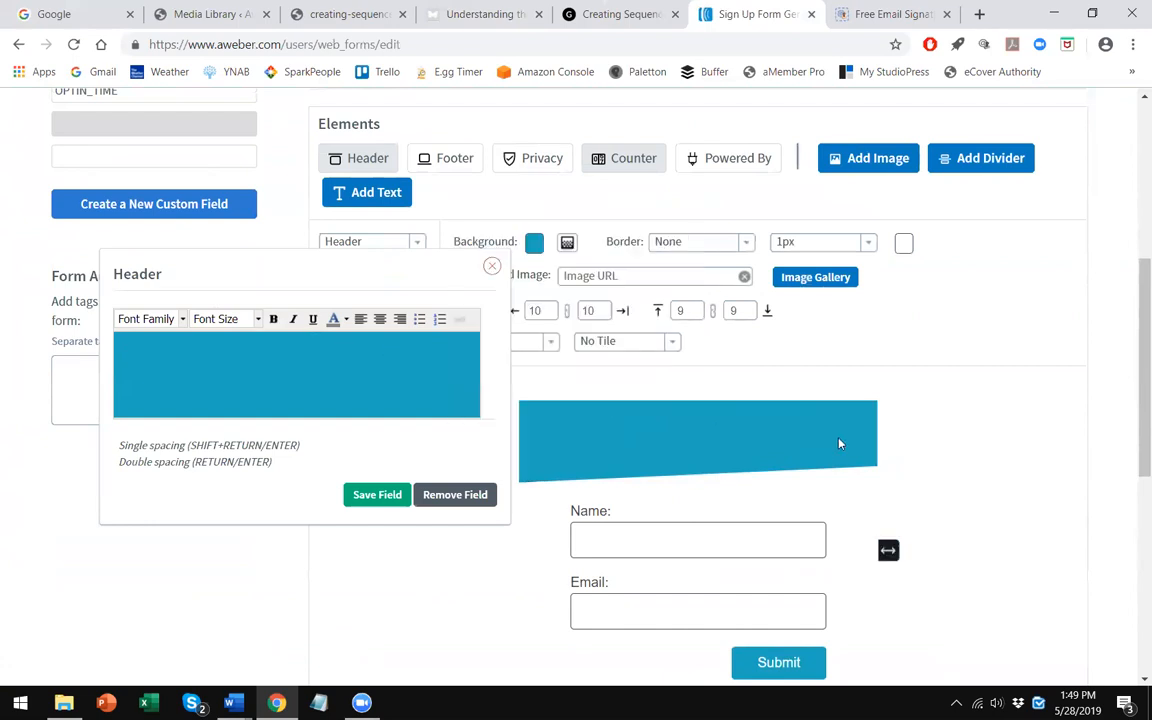
click(455, 494)
scroll(678, 513, up, 1)
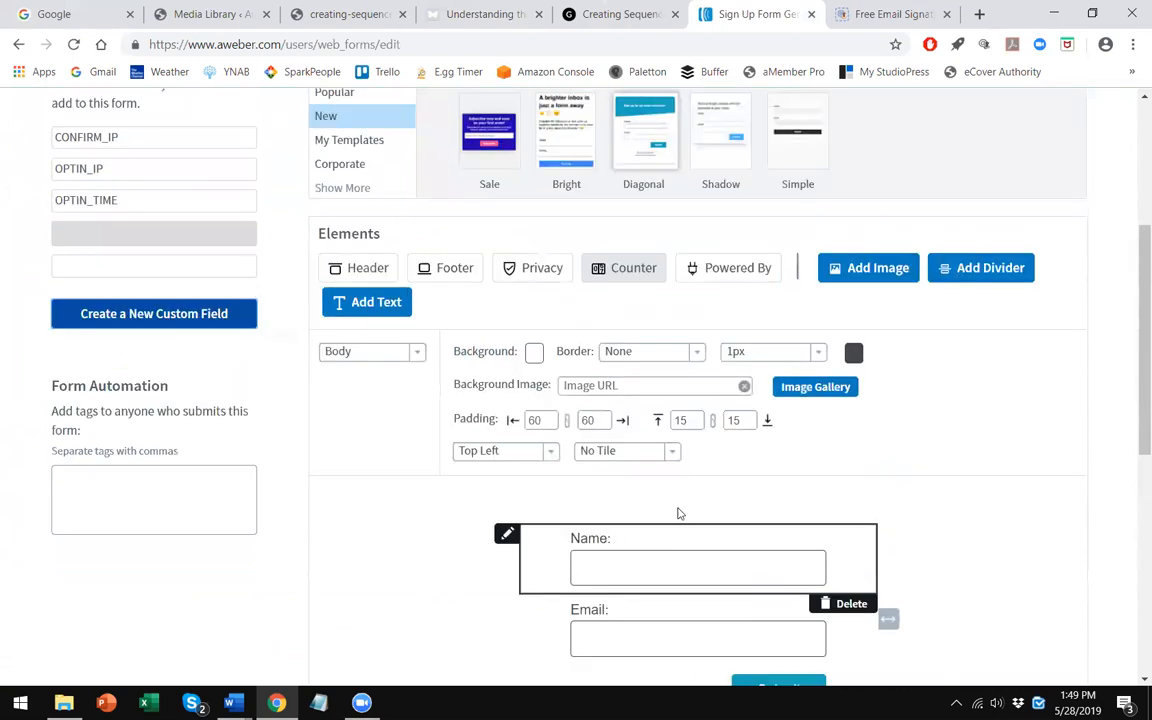
- Relabel the submit button as "Sign Up" and center it on the form
scroll(678, 513, down, 2)
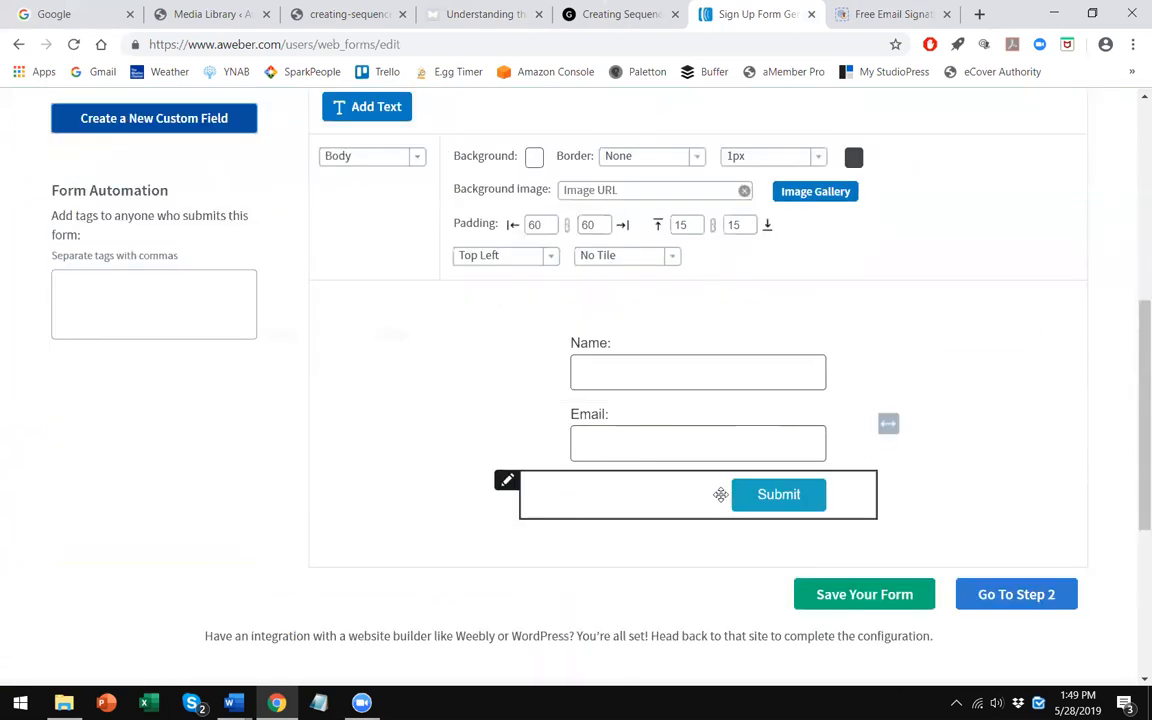
click(656, 509)
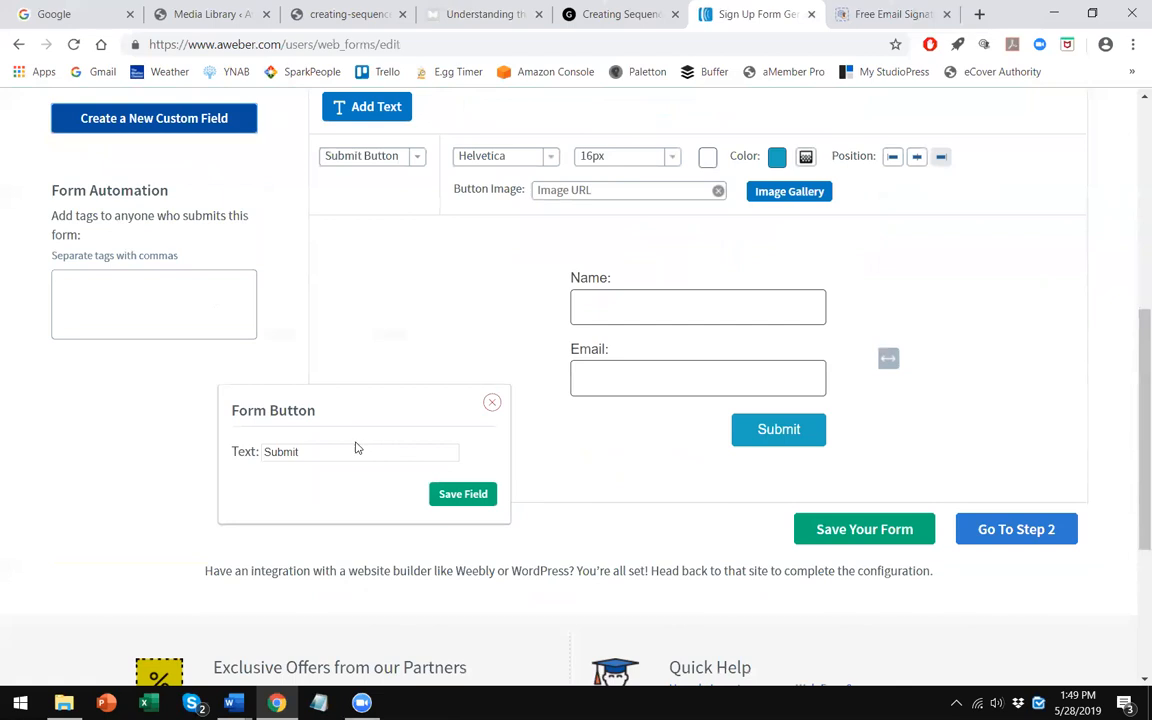
click(357, 451)
key(ctrl+a)
text(Sign Up)
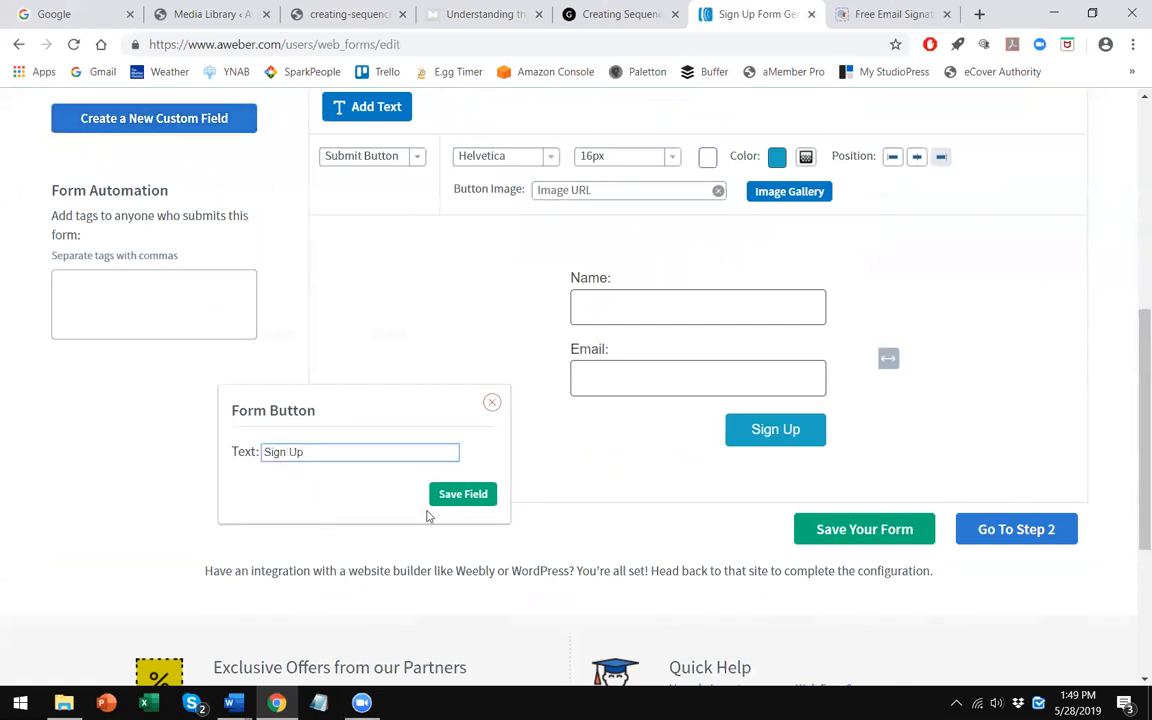
click(463, 494)
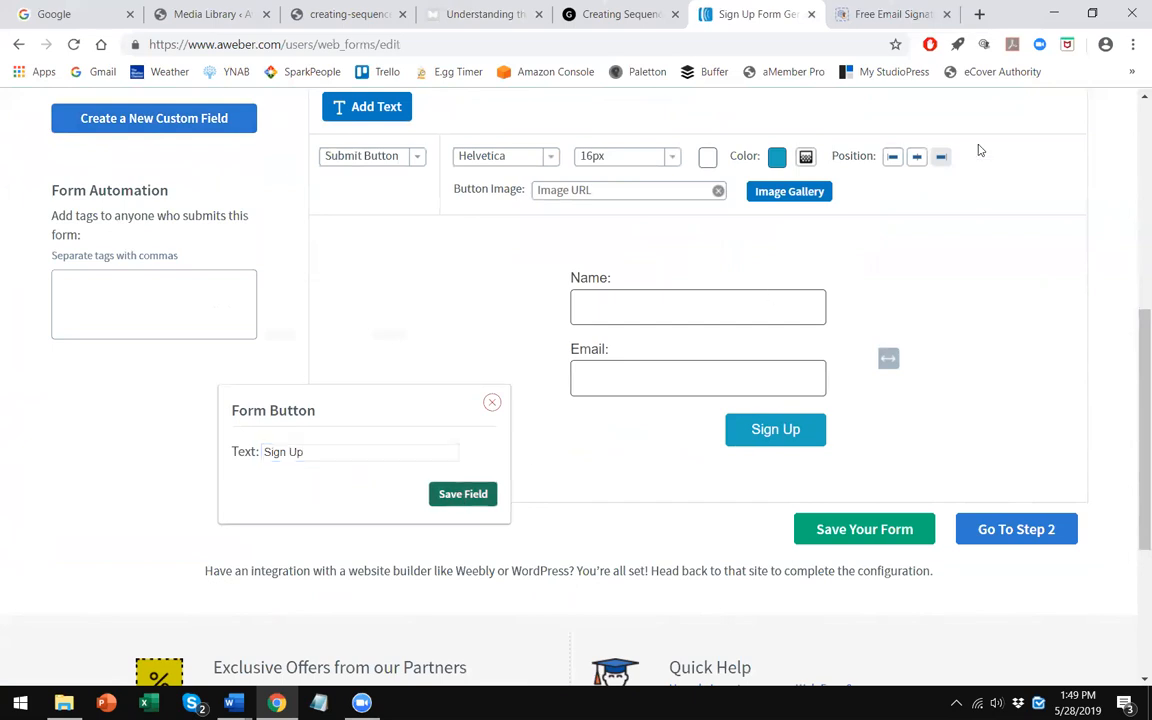
click(916, 158)
- Go to the form's Settings step and save the form
scroll(540, 422, up, 3)
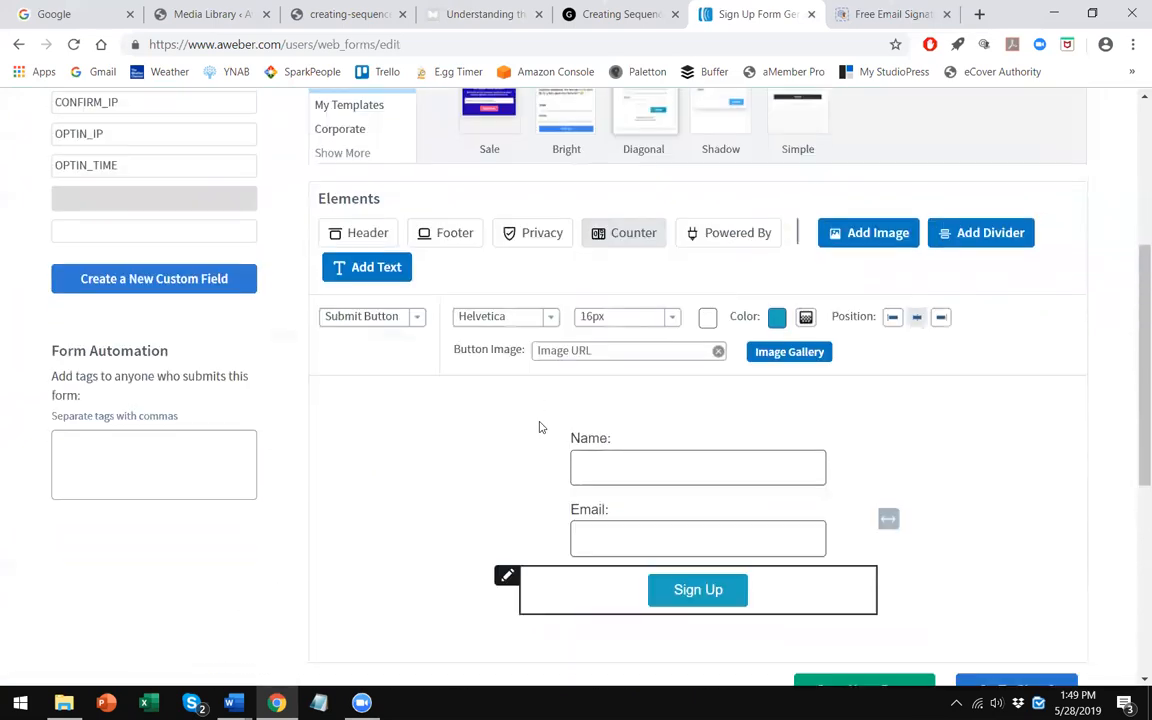
scroll(640, 380, up, 3)
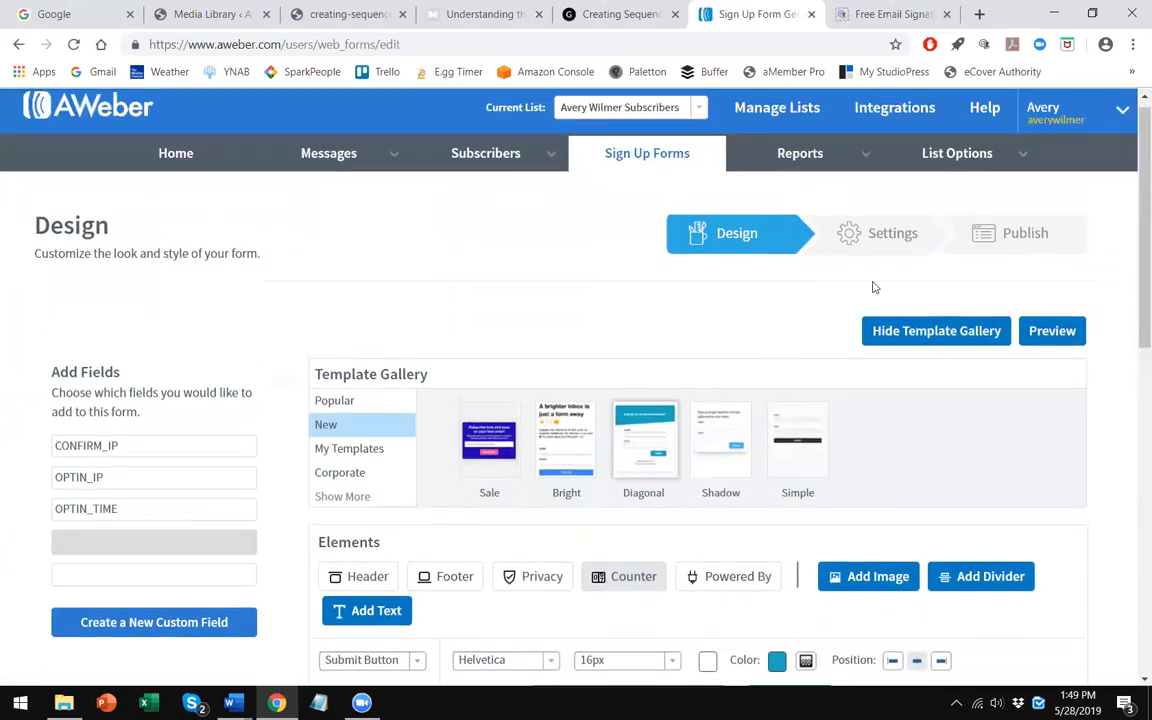
click(880, 245)
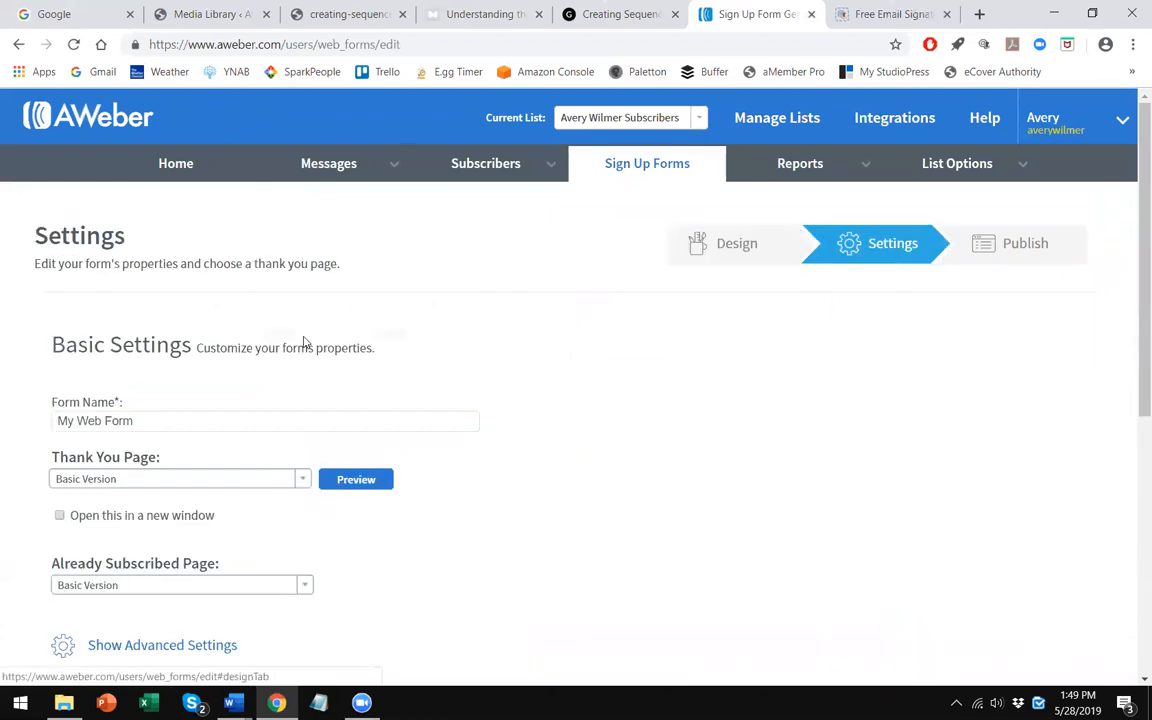
scroll(305, 338, down, 1)
scroll(310, 310, down, 1)
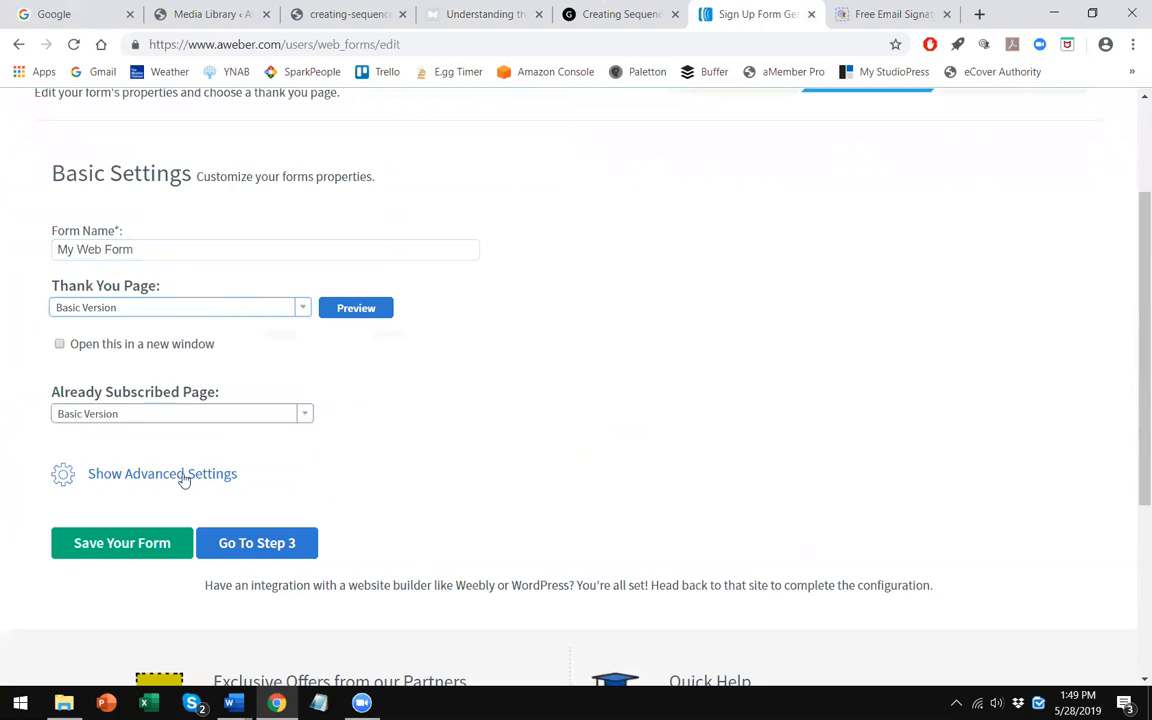
scroll(393, 473, up, 1)
click(136, 636)
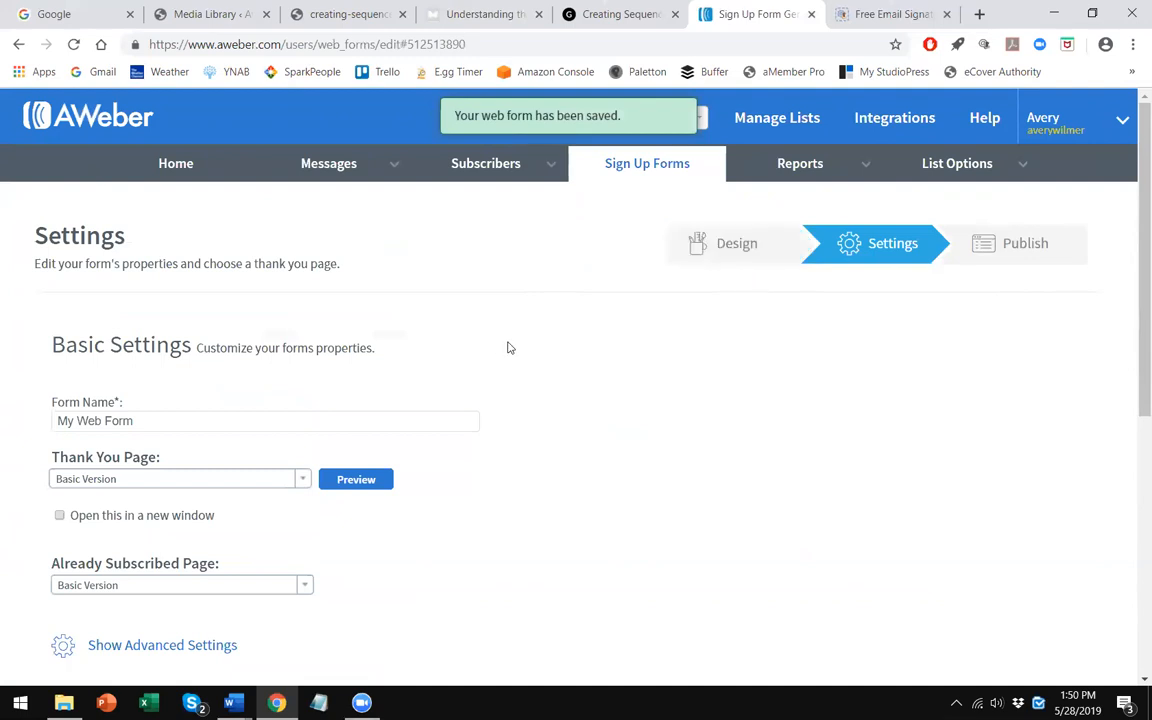
- Return to the design step and browse the form-type settings and popular templates
click(733, 244)
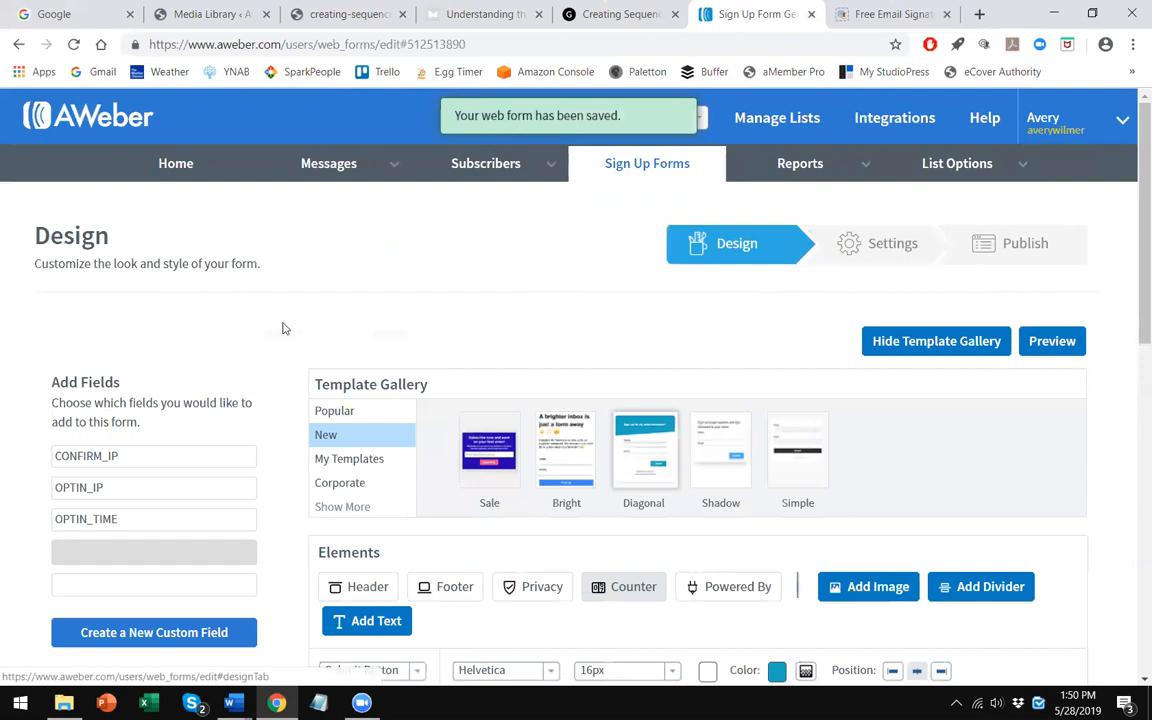
scroll(347, 309, down, 4)
click(416, 332)
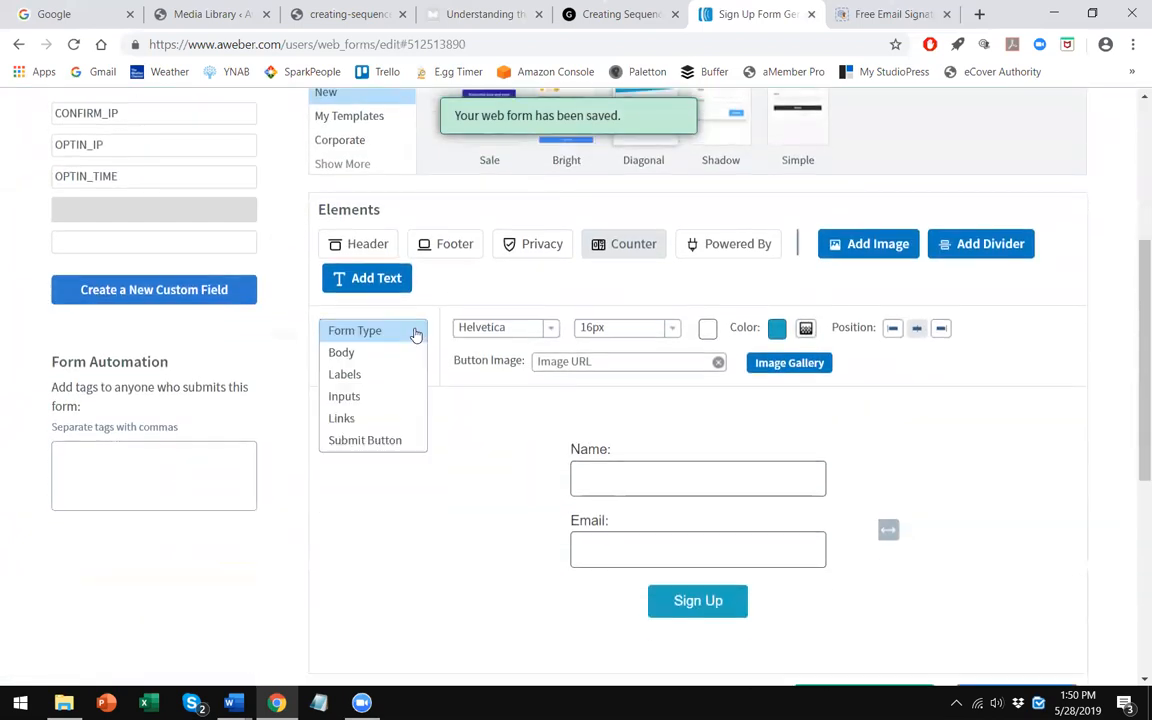
click(416, 334)
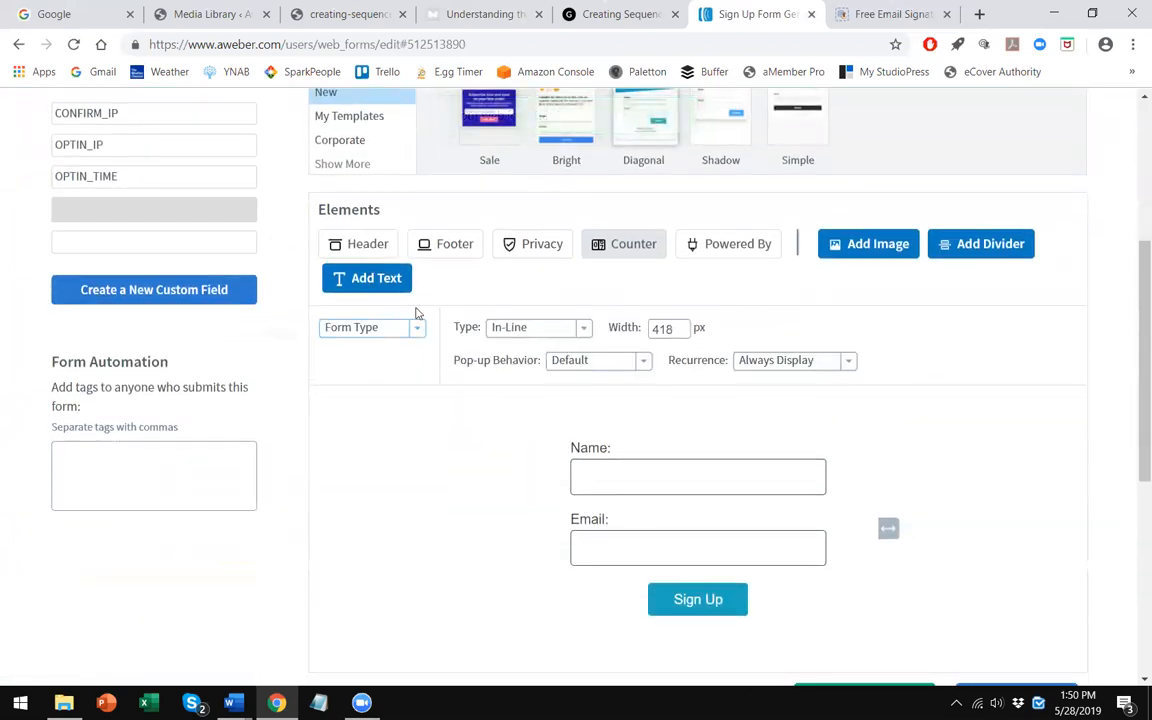
scroll(458, 386, up, 1)
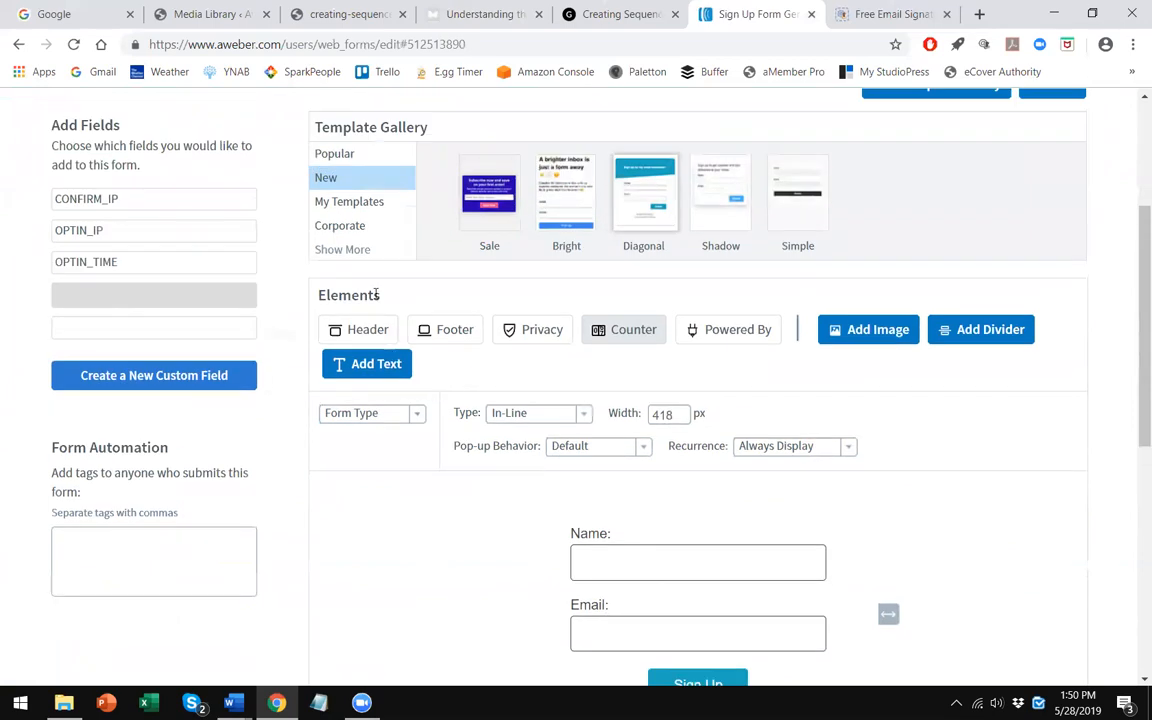
click(347, 156)
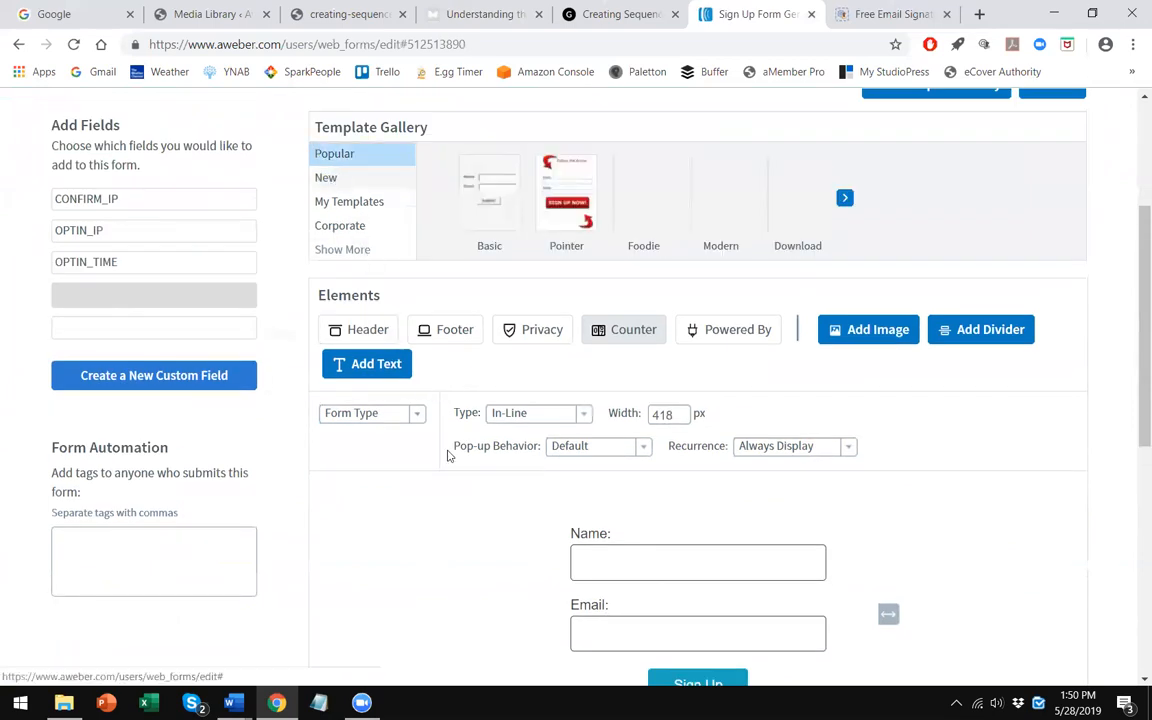
scroll(448, 470, down, 4)
scroll(500, 330, up, 2)
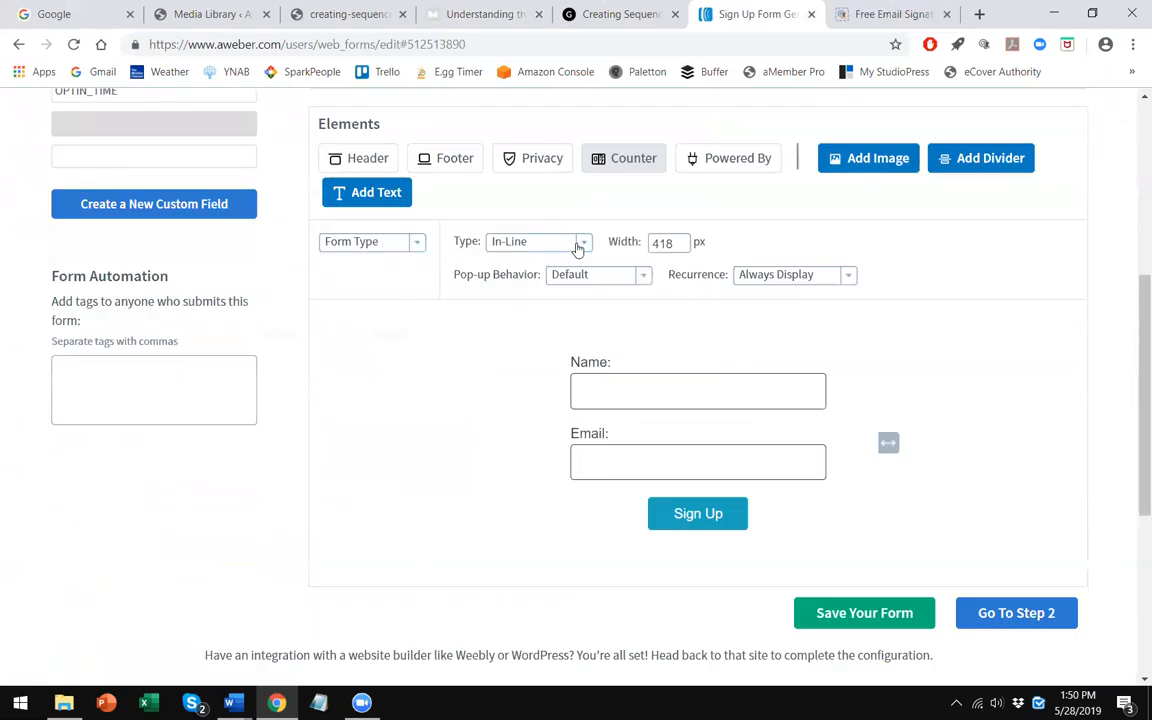
- Change the form's type to Lightbox
click(545, 242)
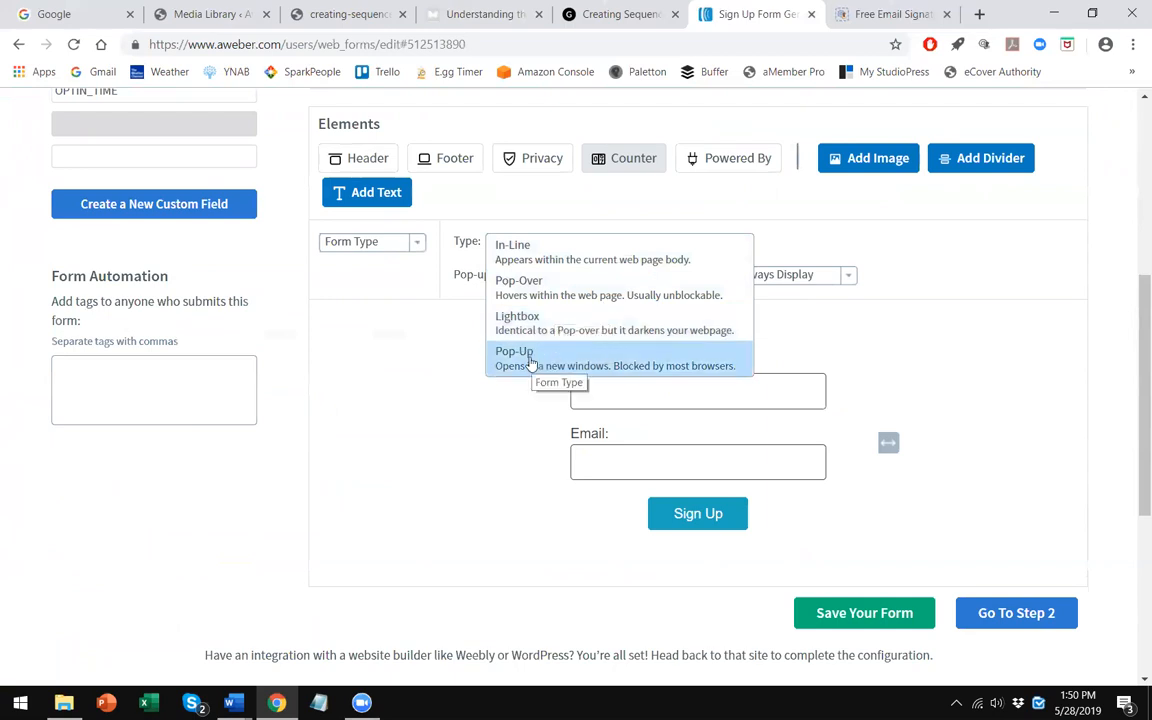
drag(528, 363, 551, 320)
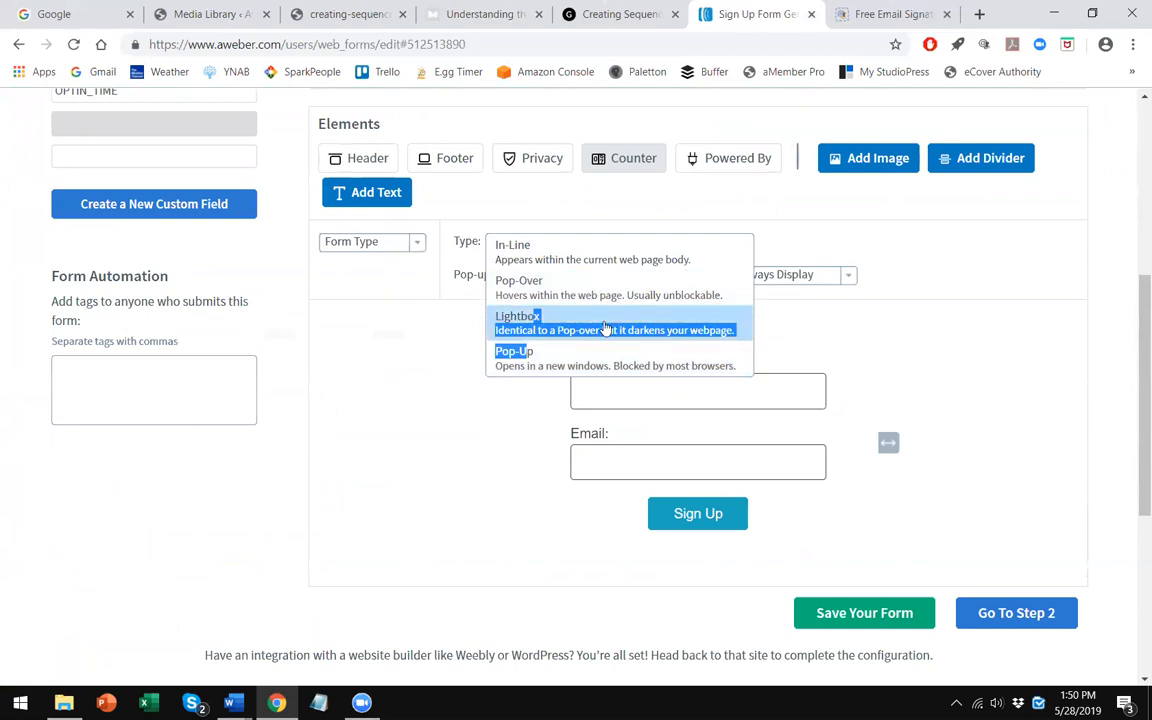
click(588, 318)
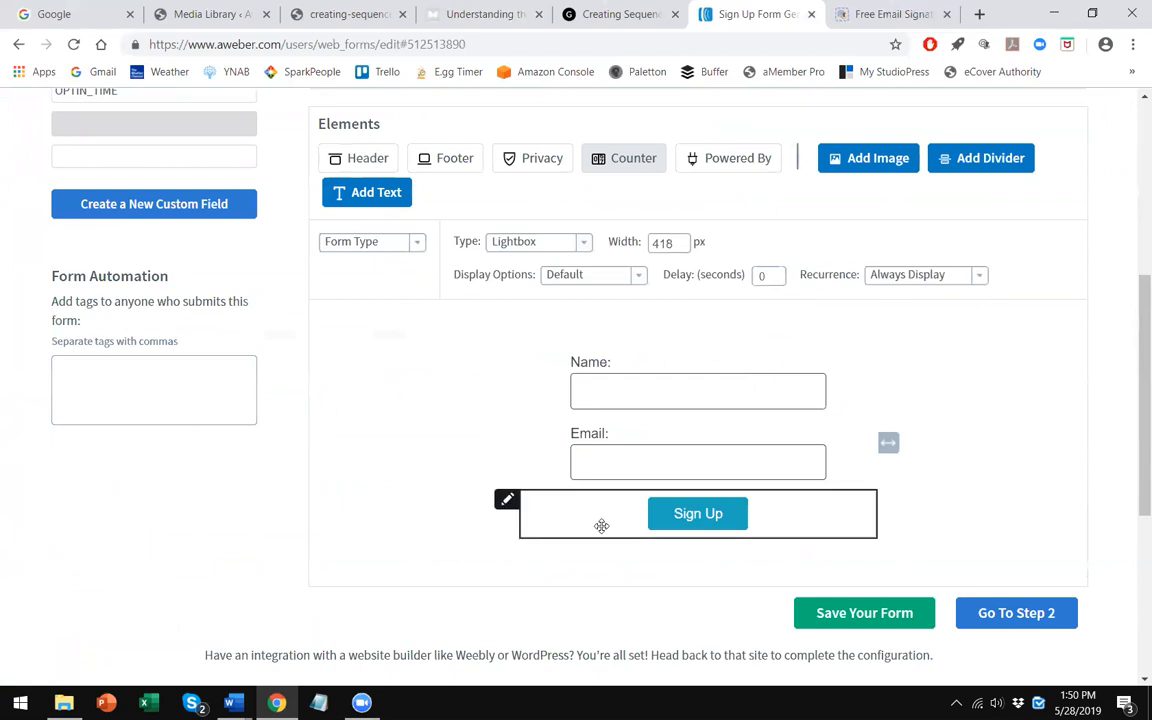
- Save the form and move on to the Publish step
click(888, 608)
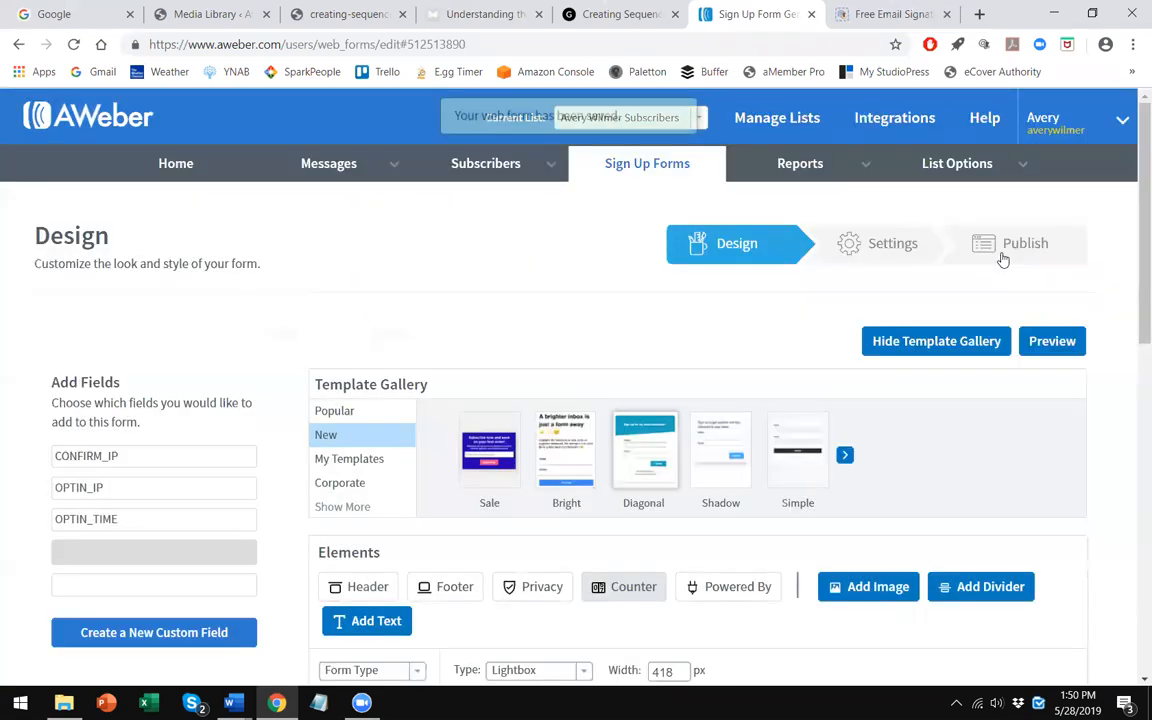
click(1003, 259)
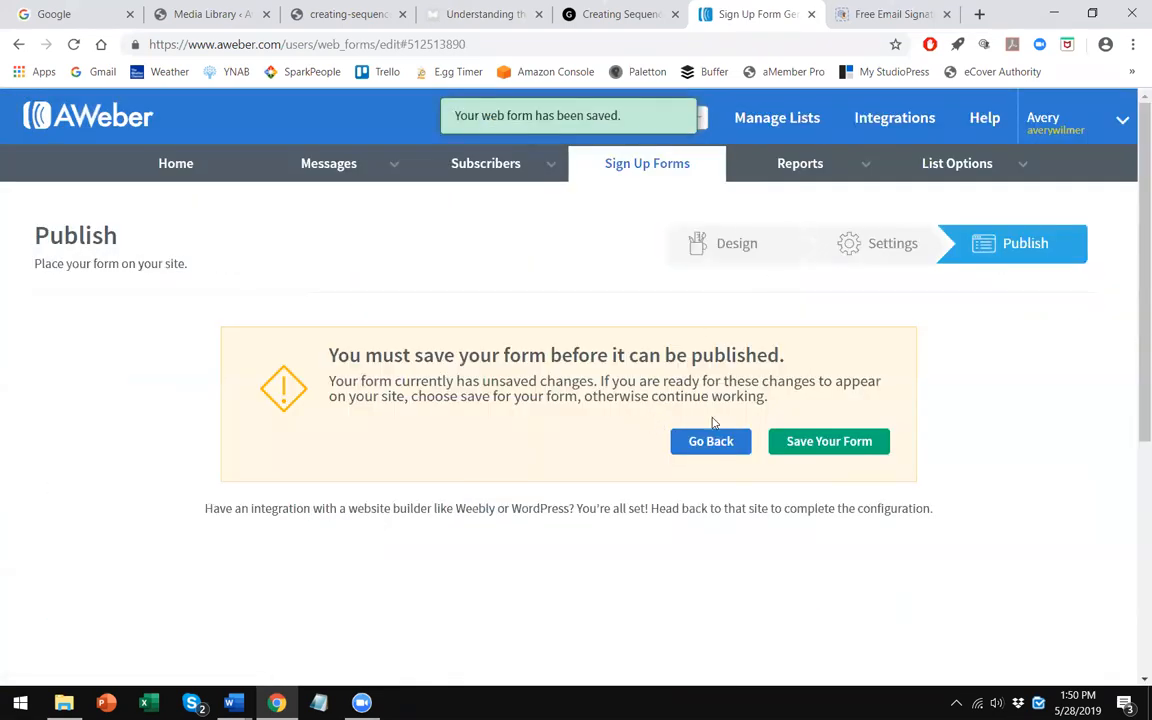
click(818, 442)
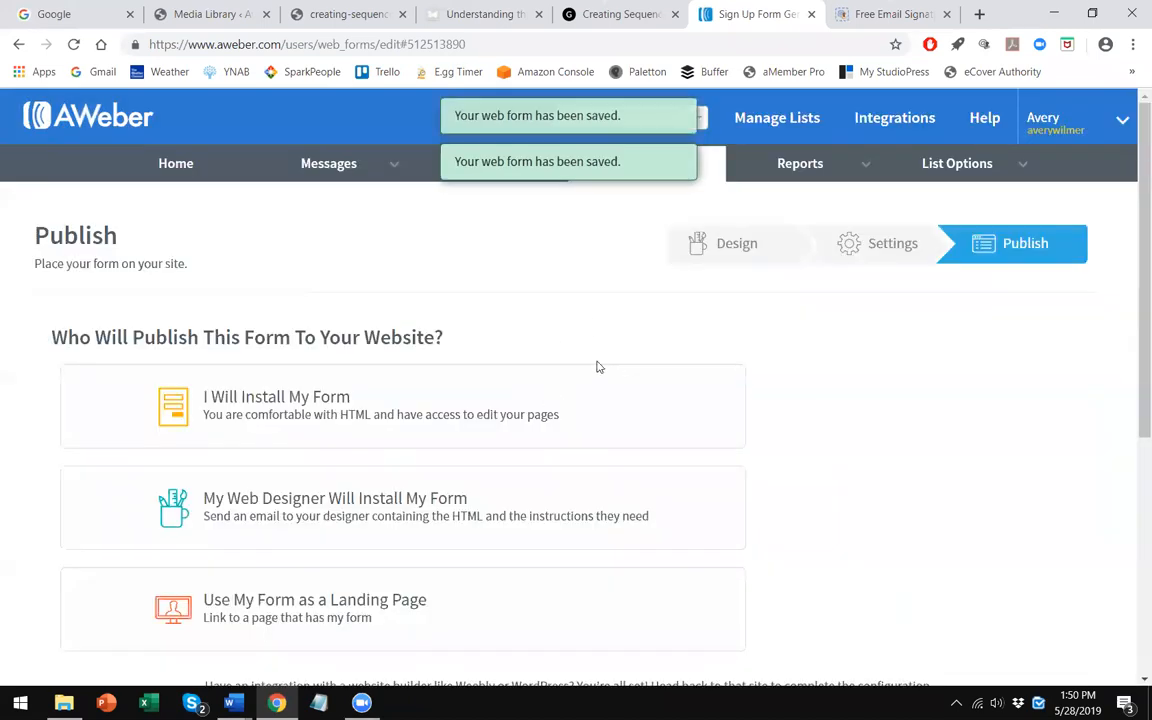
- Choose to install the form yourself and copy its JavaScript snippet
click(380, 414)
scroll(380, 400, down, 4)
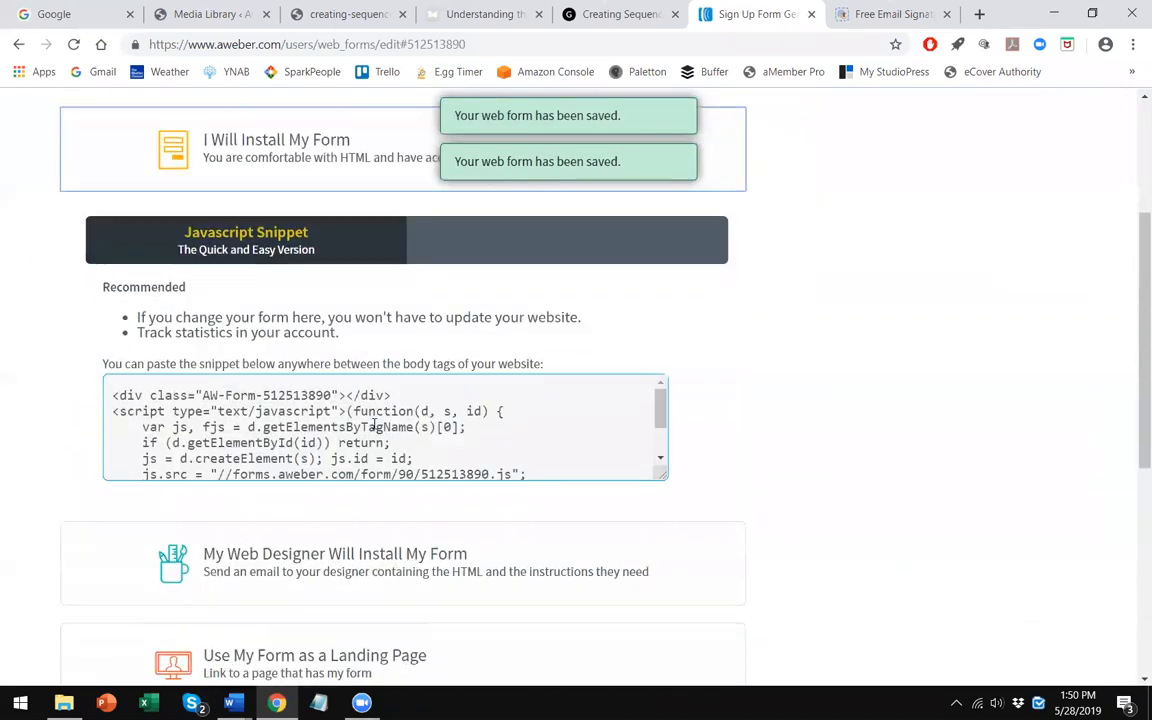
click(375, 425)
right_click(336, 379)
click(385, 399)
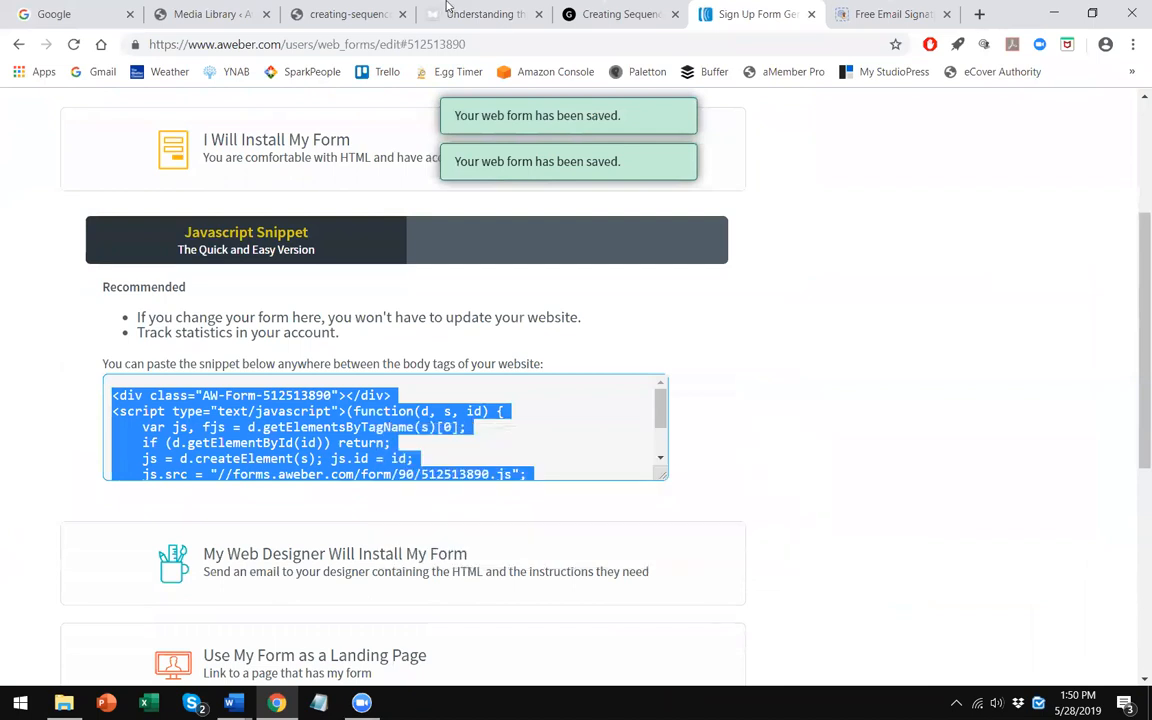
- Open the post "Understanding the Power of an Email Sequence" for editing
click(447, 10)
click(335, 14)
click(220, 14)
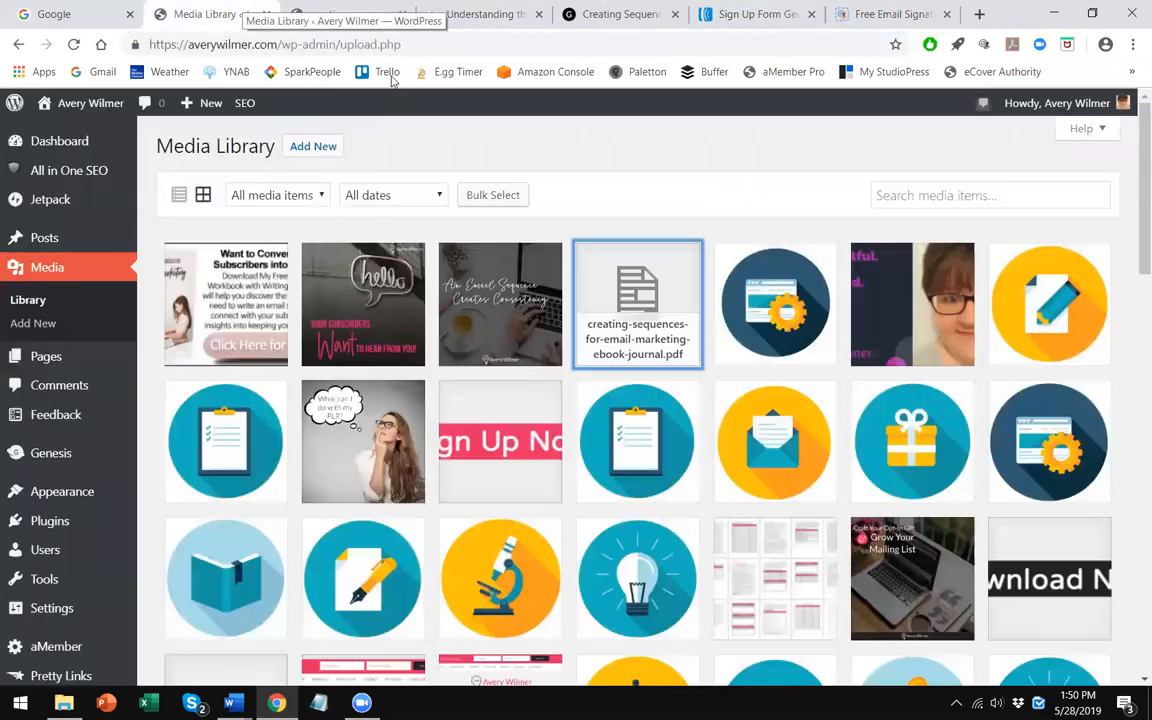
mouse_move(47, 237)
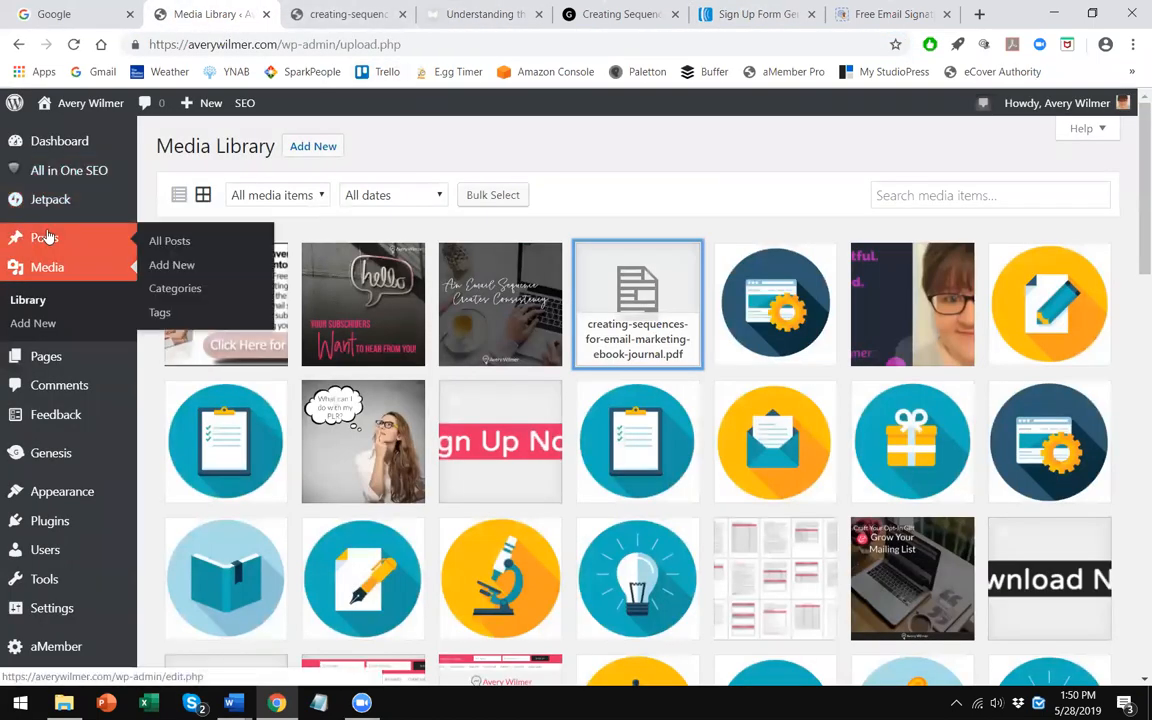
click(165, 240)
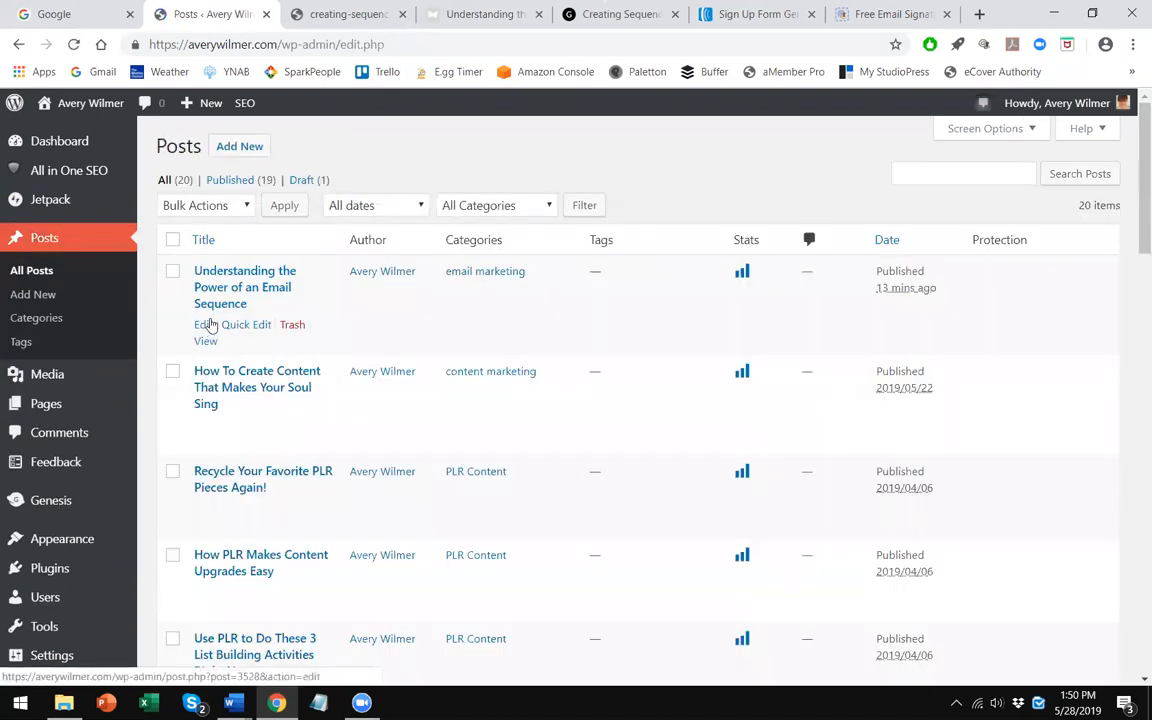
click(205, 324)
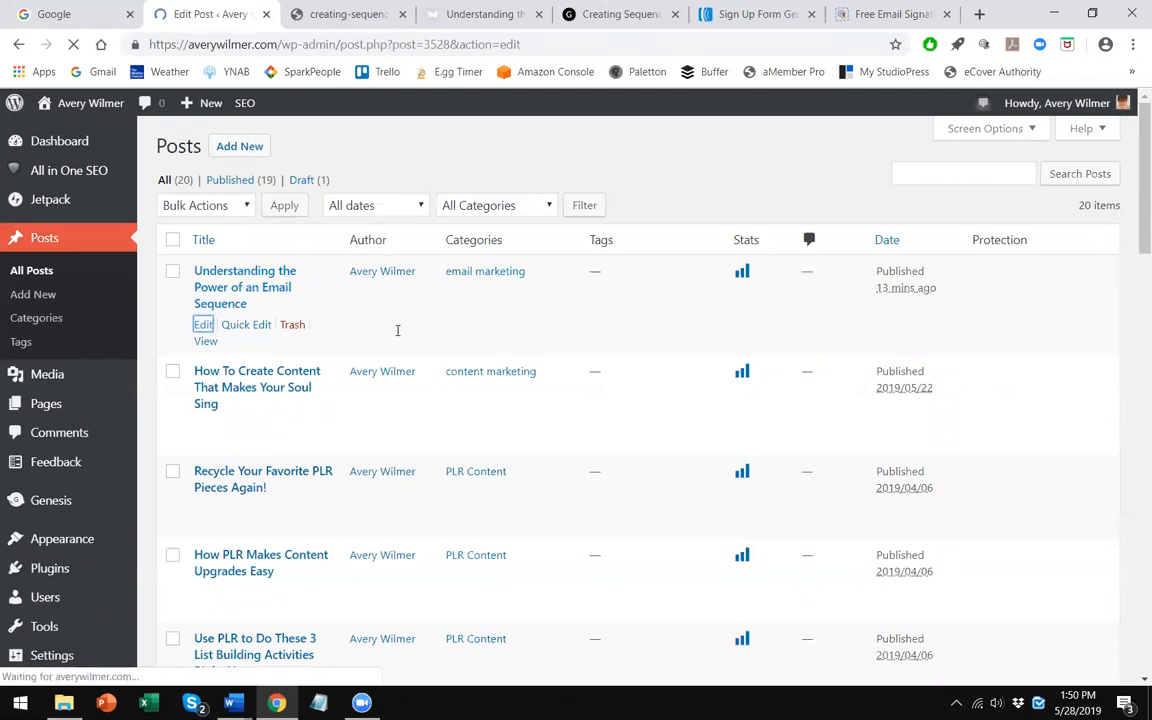
- Paste the AWeber form snippet below the call-to-action image in the post's Text editor
scroll(446, 359, down, 15)
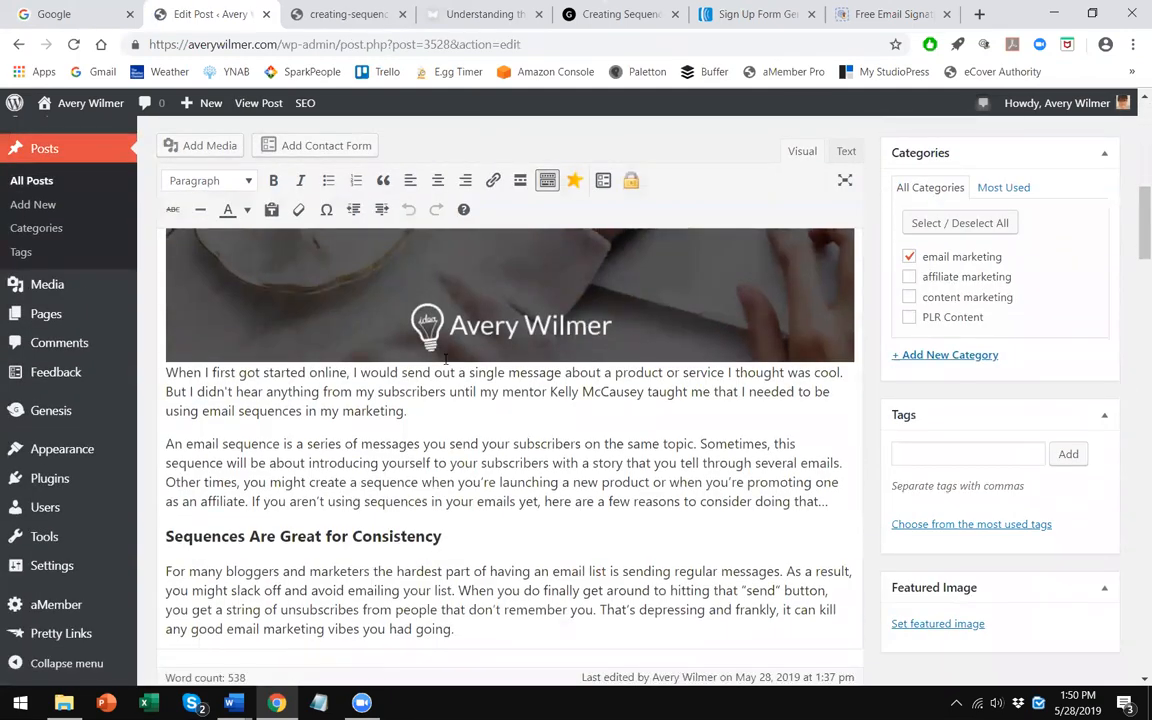
scroll(446, 340, down, 10)
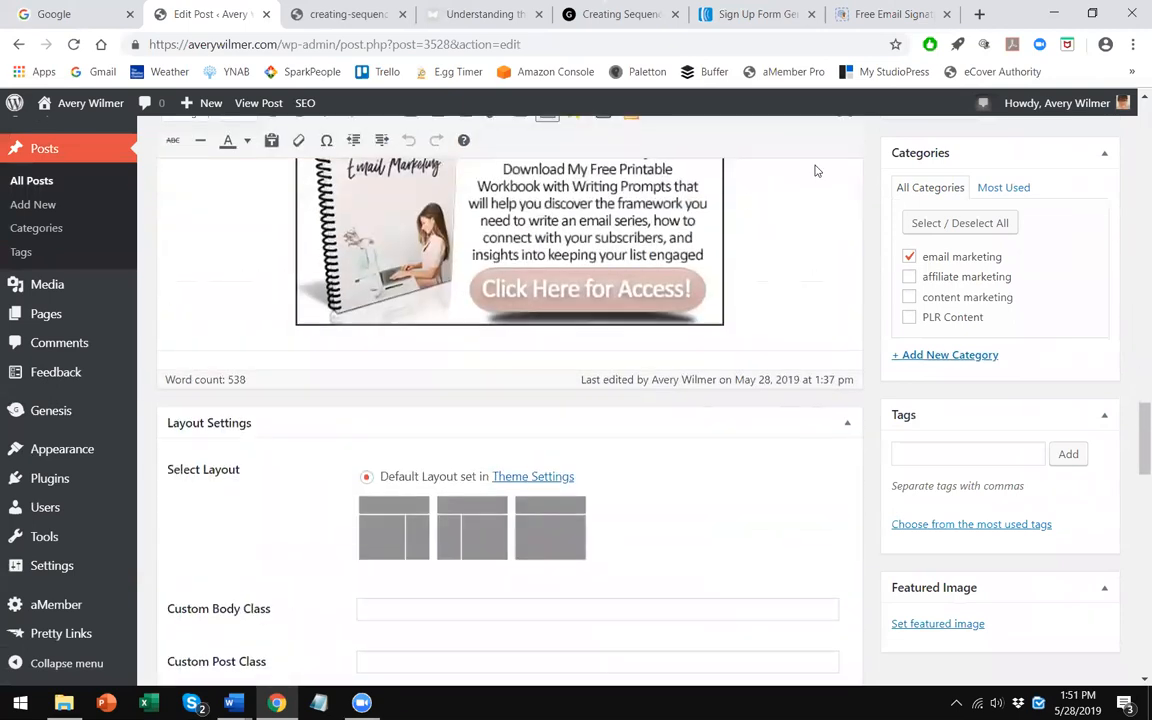
scroll(815, 170, up, 8)
click(846, 151)
scroll(433, 418, down, 10)
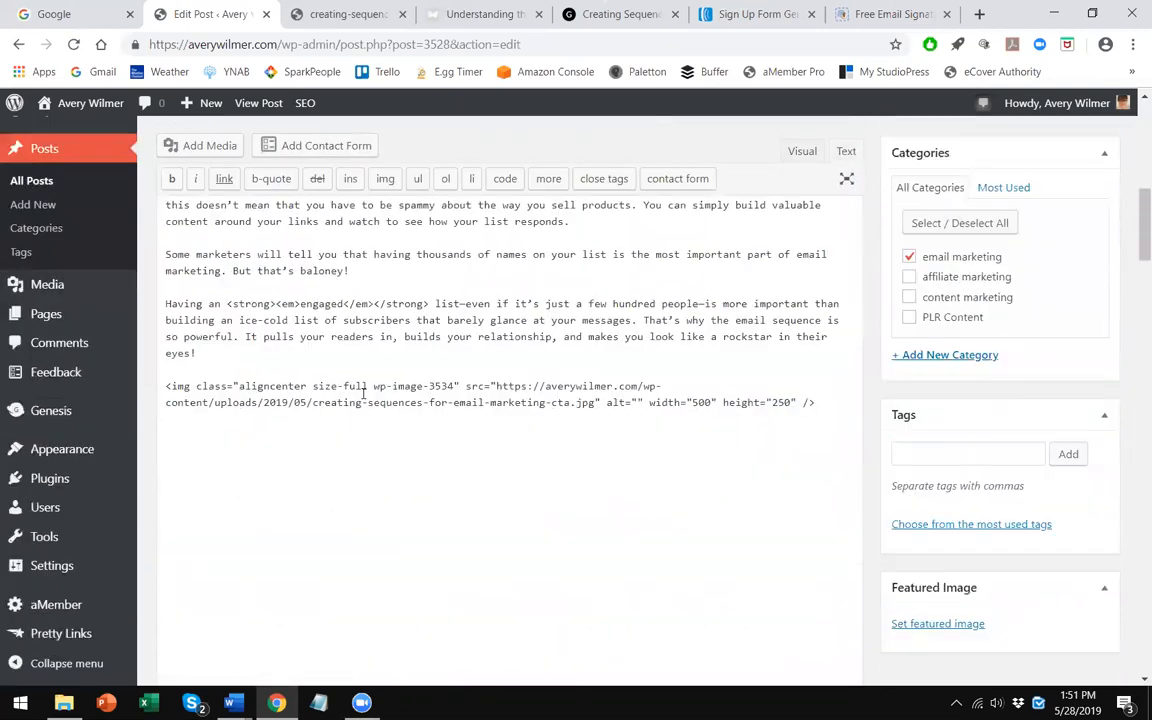
click(167, 390)
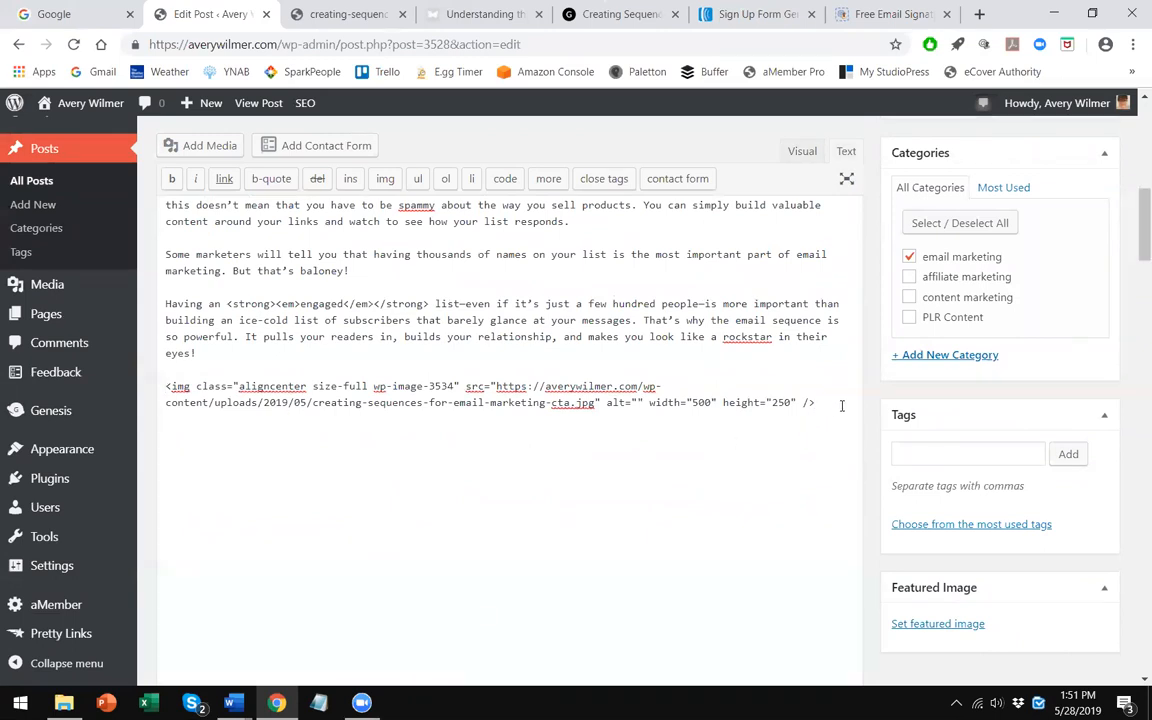
key(ctrl+v)
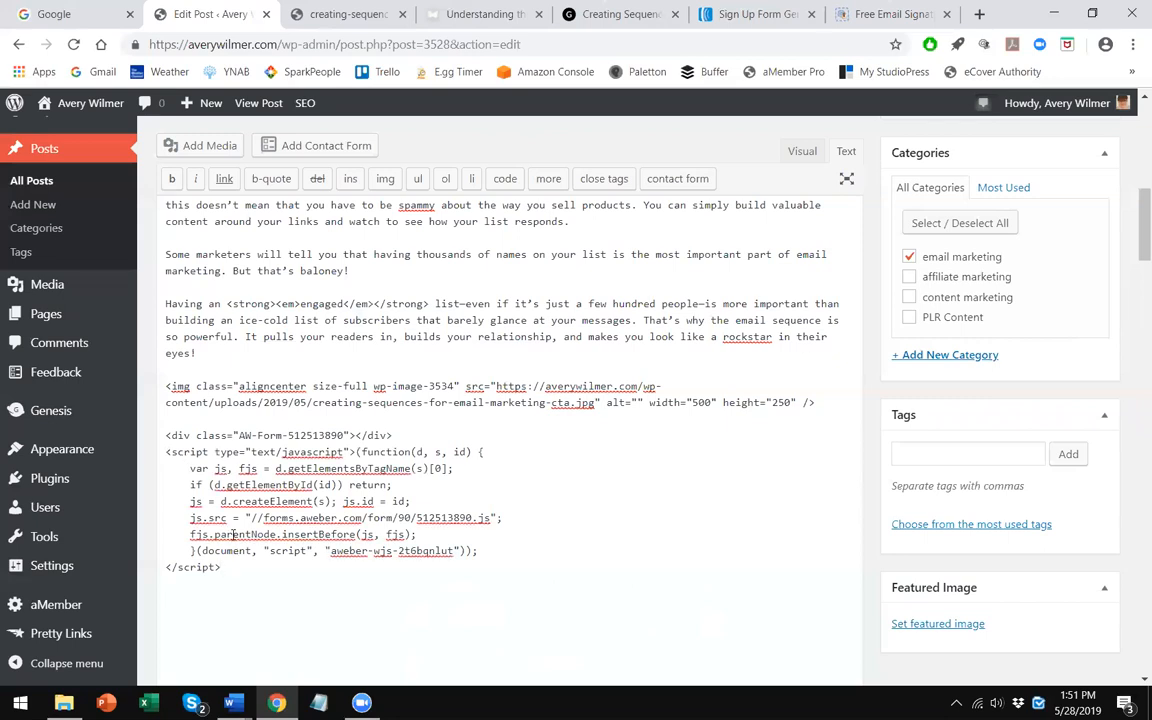
drag(483, 550, 152, 446)
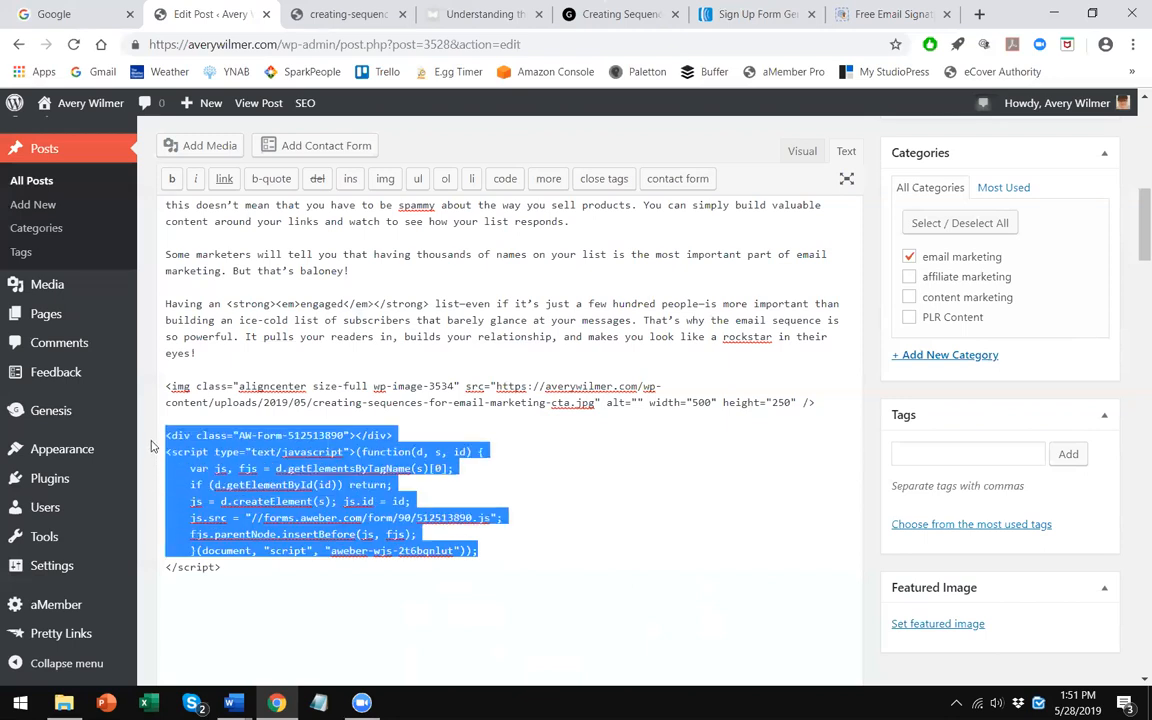
click(464, 434)
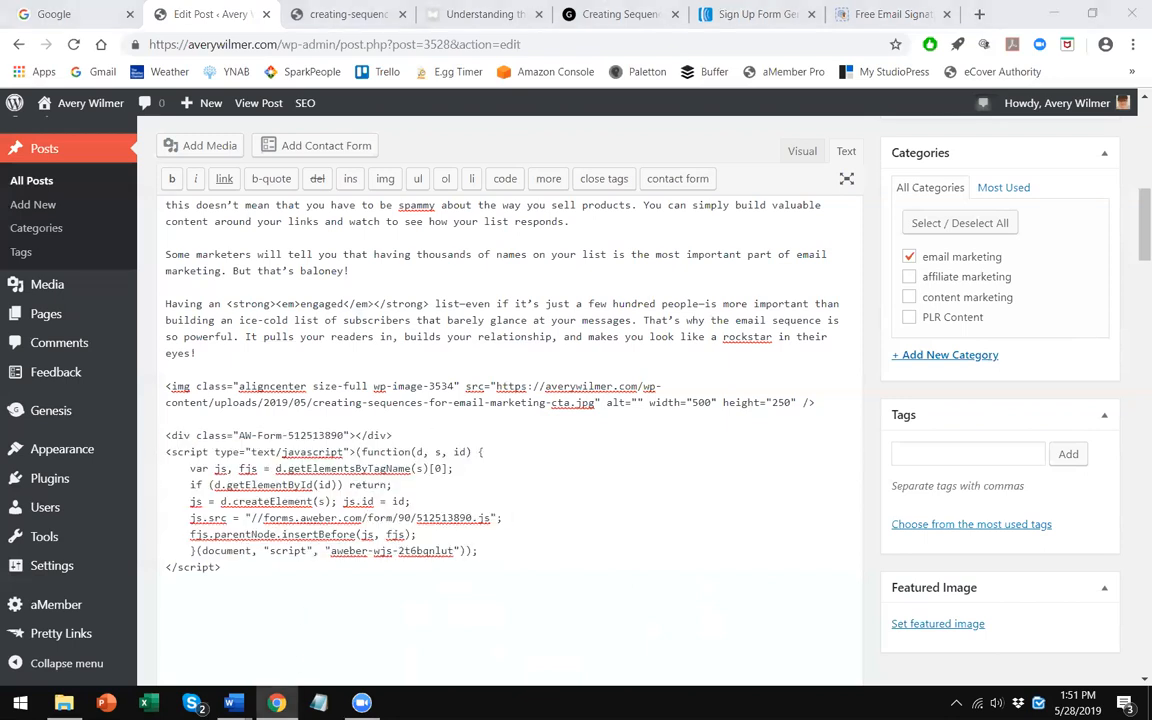
- Open the "pop-up box code" text file in the Avery Blog's 4-Site Design folder
click(1132, 20)
click(1050, 8)
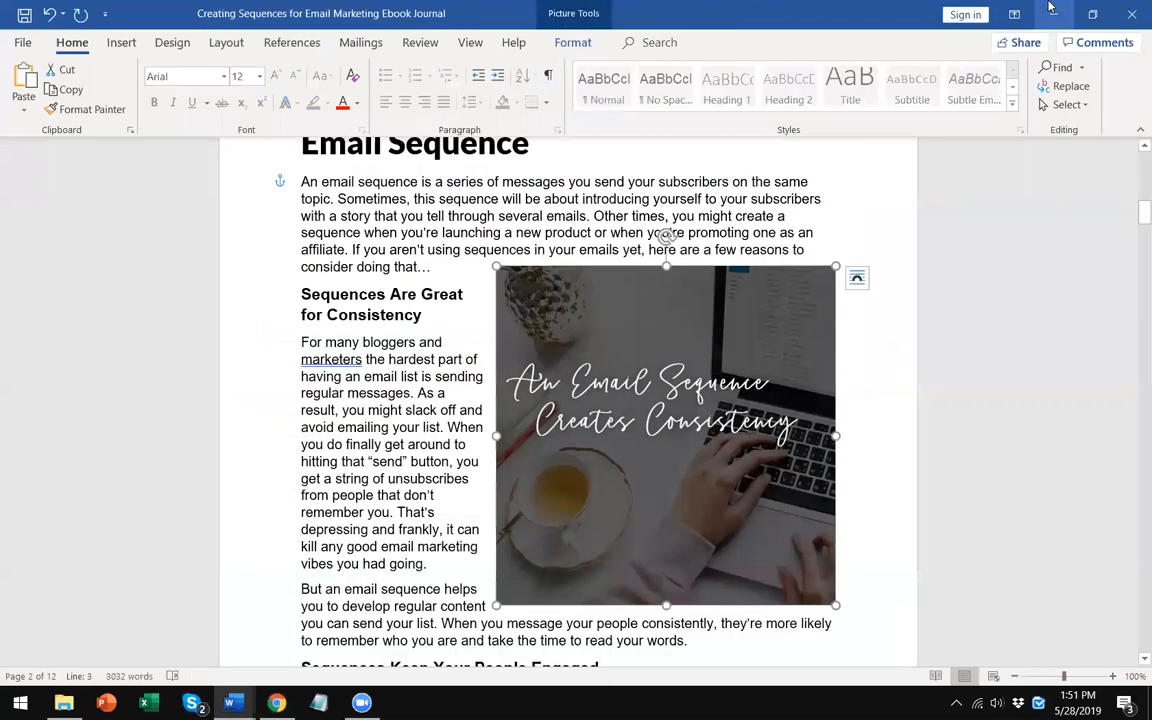
click(1050, 8)
click(1050, 8)
double_click(1040, 452)
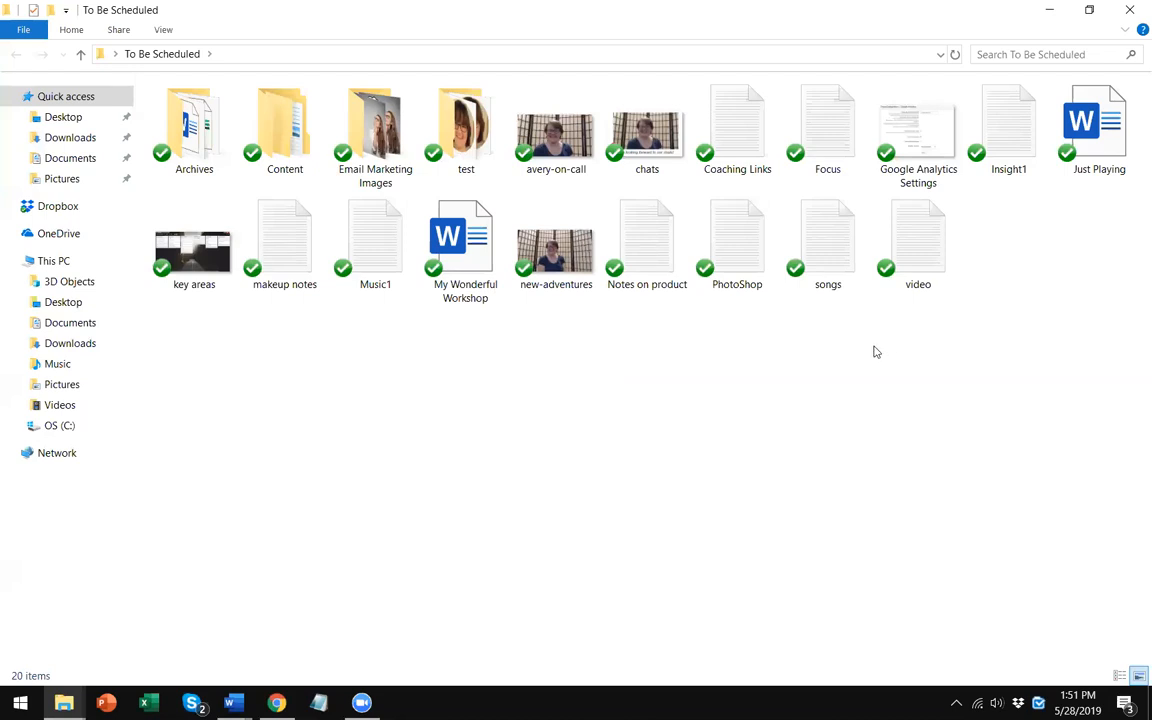
click(1132, 8)
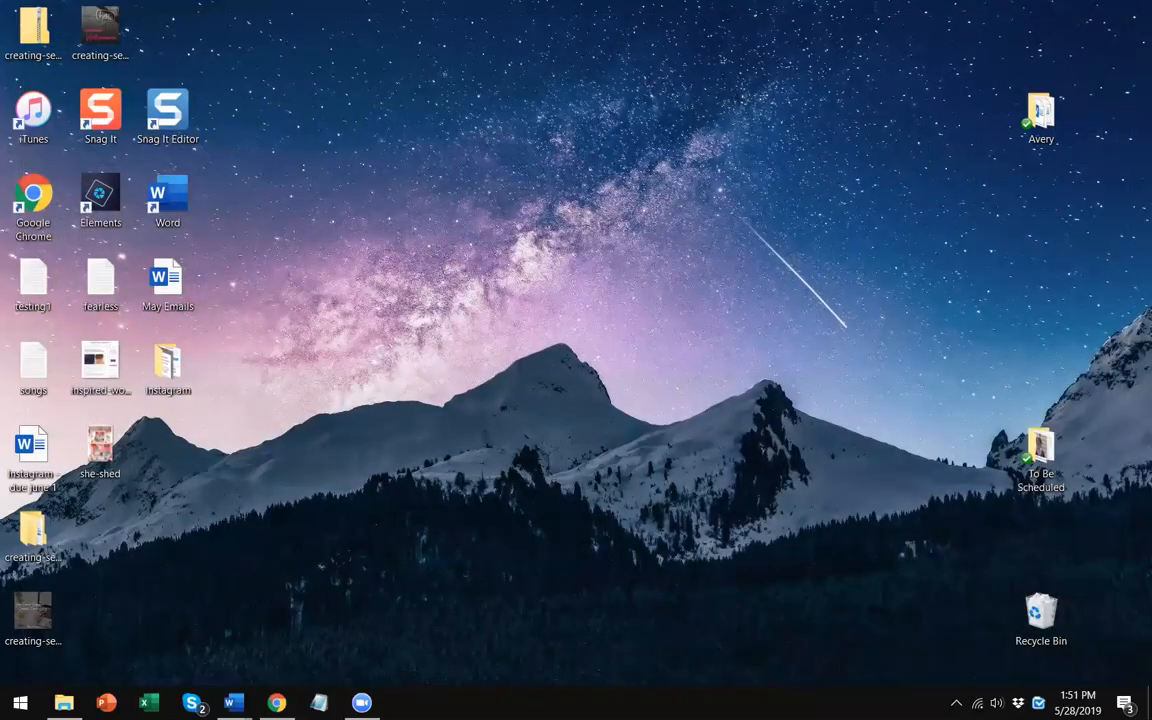
double_click(1040, 115)
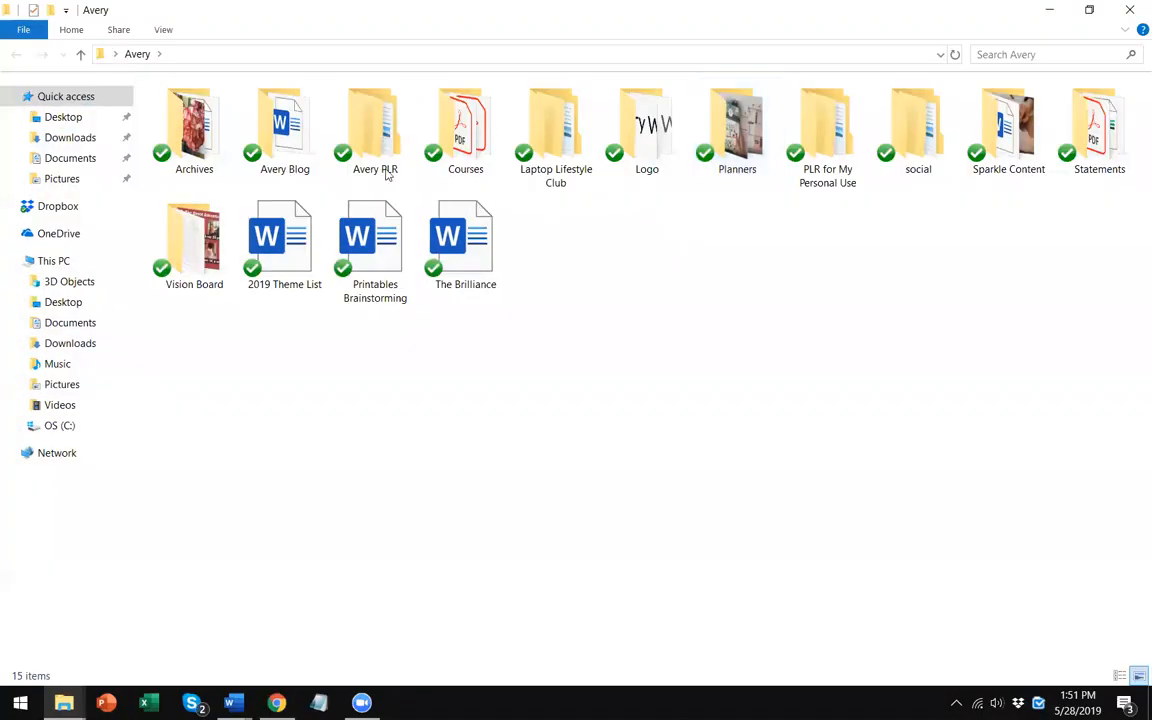
double_click(319, 137)
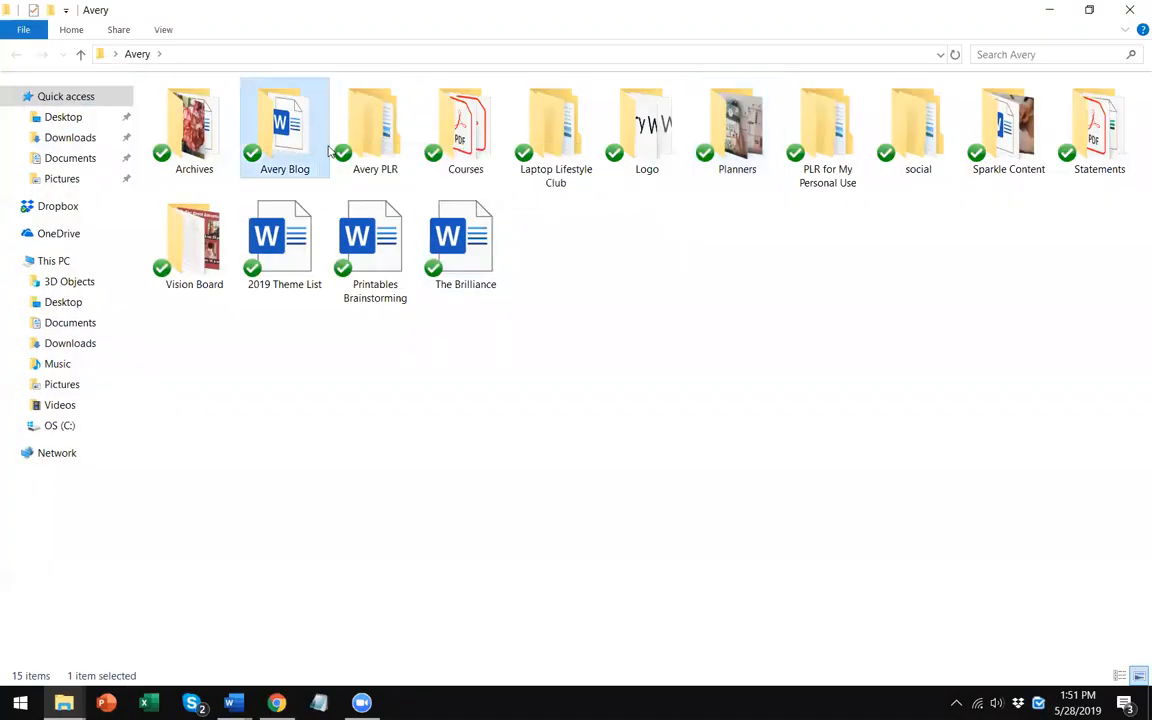
double_click(563, 133)
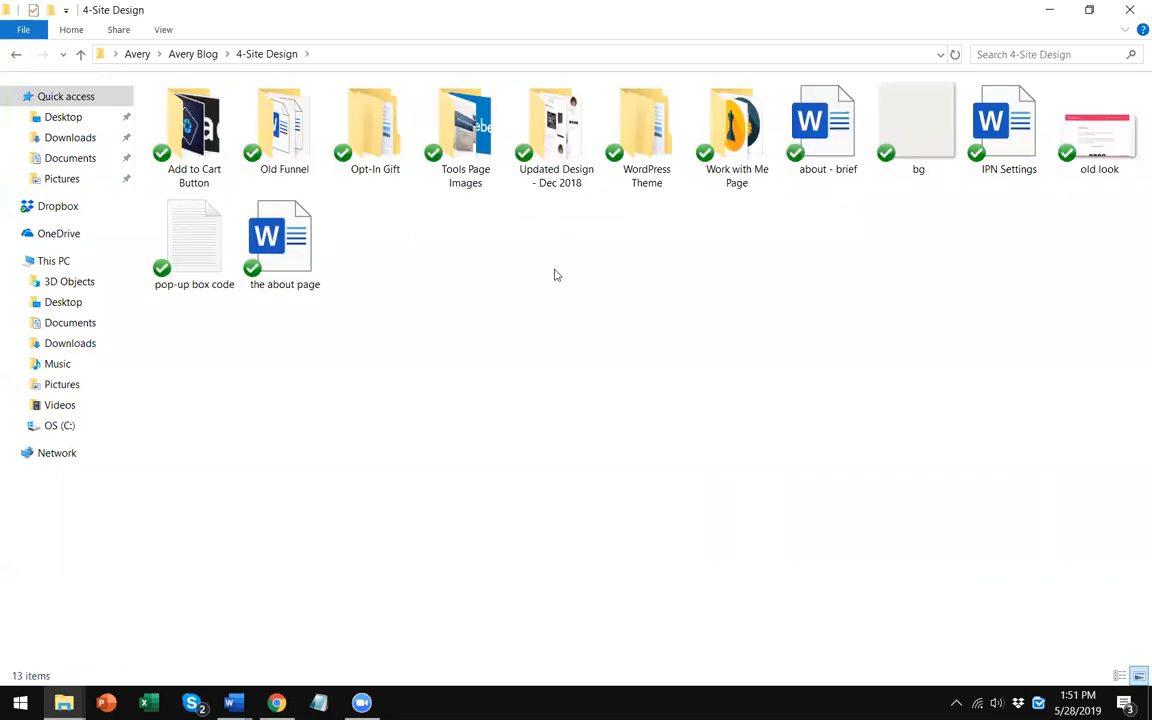
double_click(212, 245)
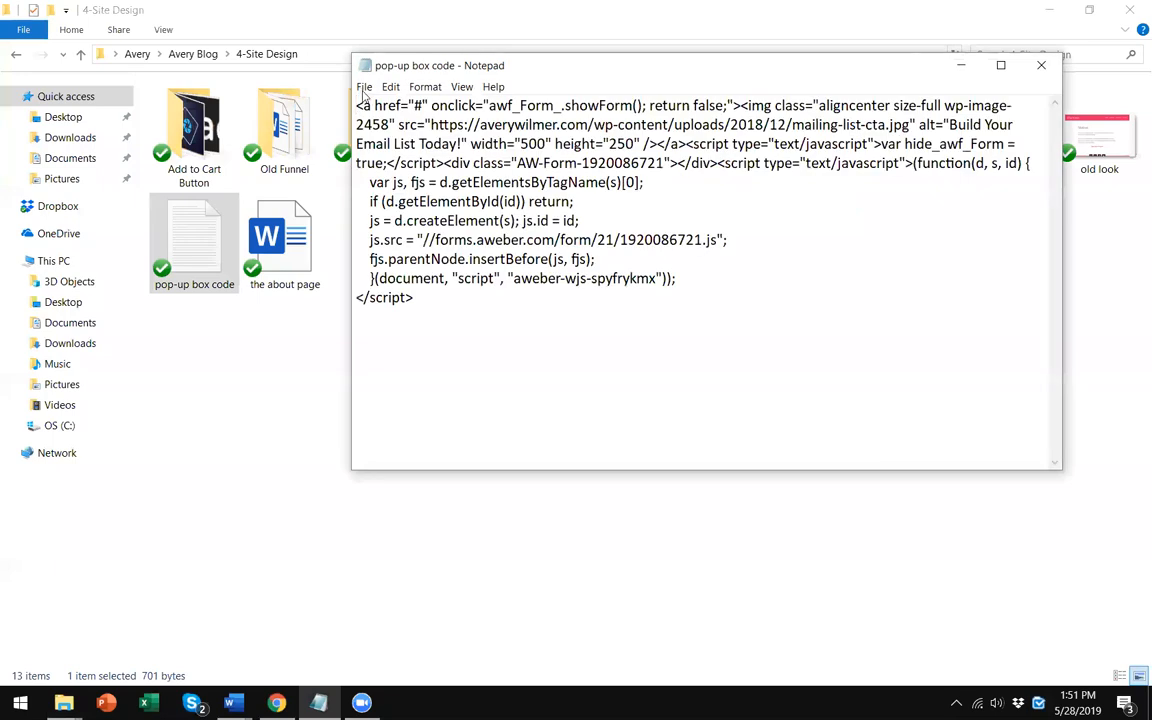
- Copy the pop-up's opening link tag from the text file and paste it before the call-to-action image
drag(357, 105, 445, 182)
click(473, 163)
drag(357, 105, 740, 105)
right_click(728, 100)
click(752, 147)
key(alt+Tab)
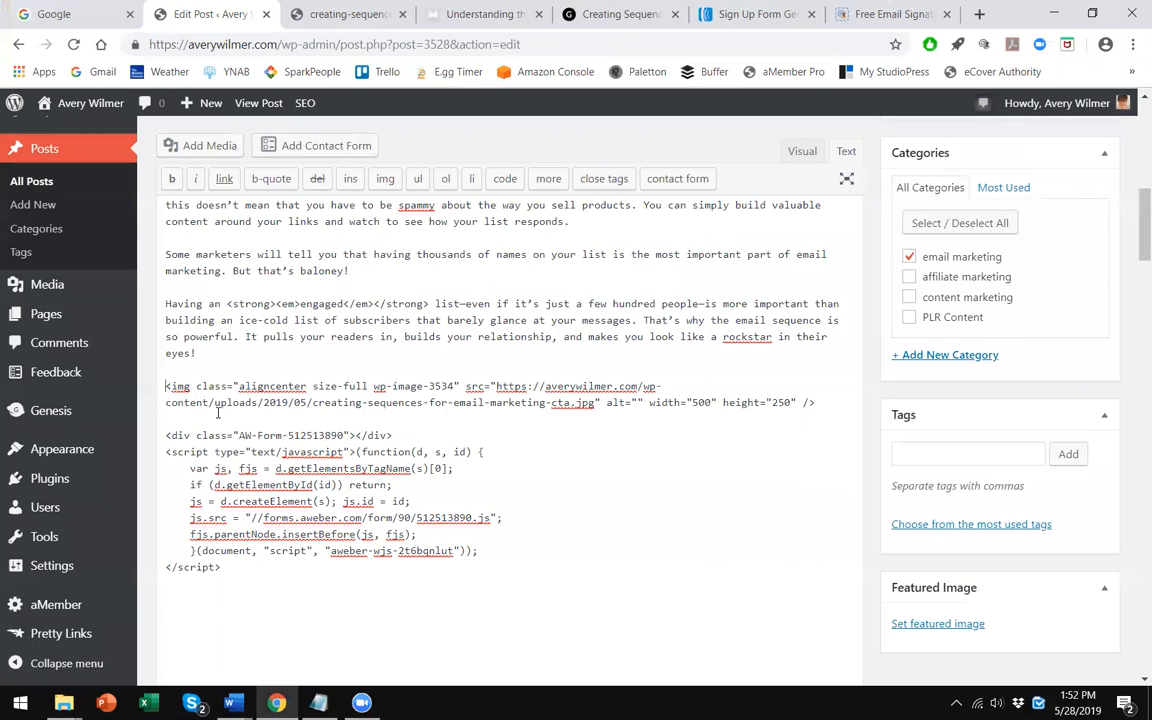
key(ctrl+v)
key(Return)
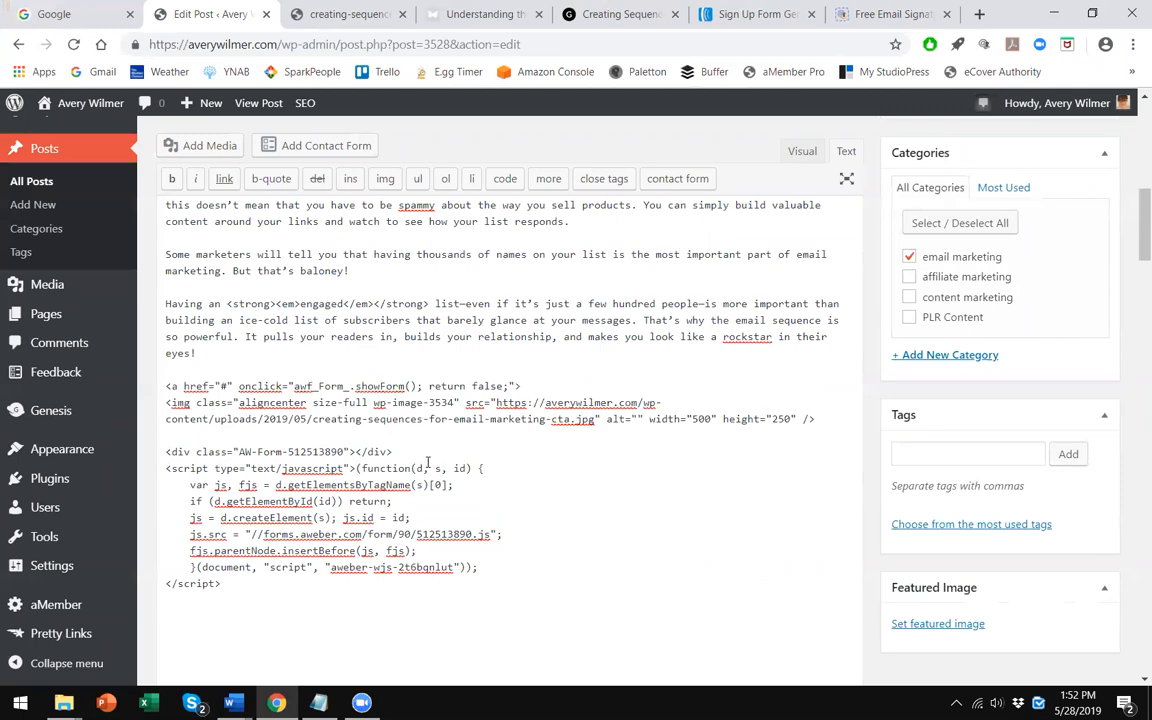
- Close the link with </a> after the image and remove the blank line before the form code
click(318, 703)
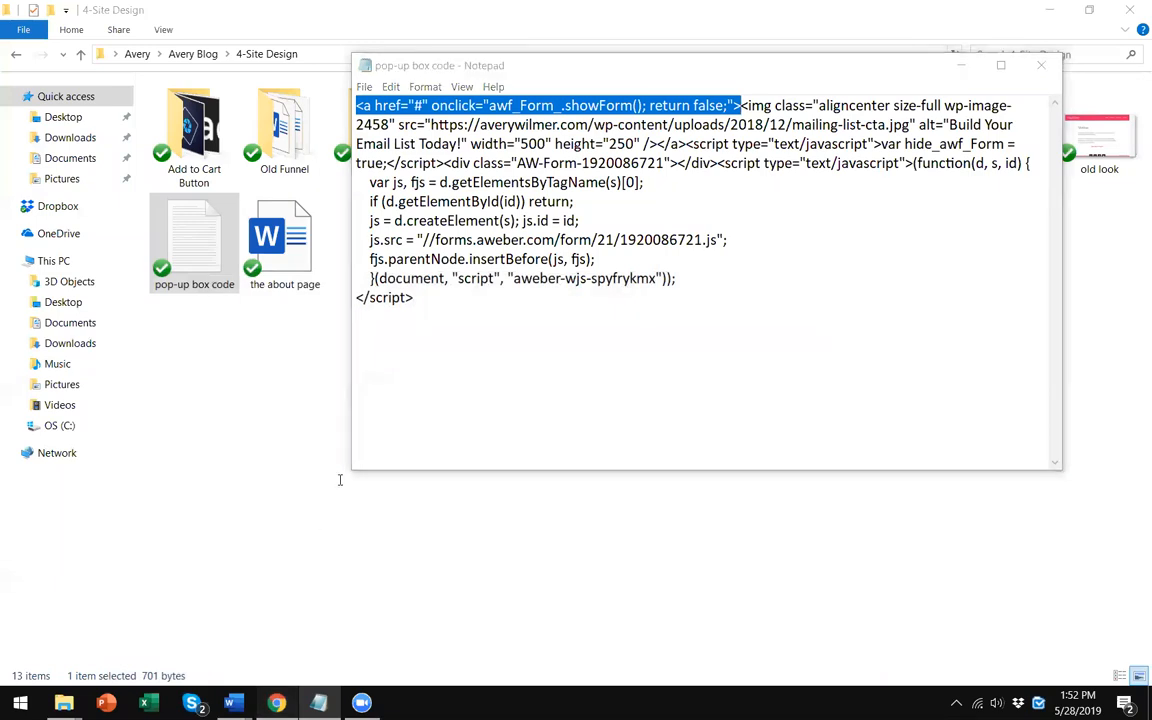
key(alt+Tab)
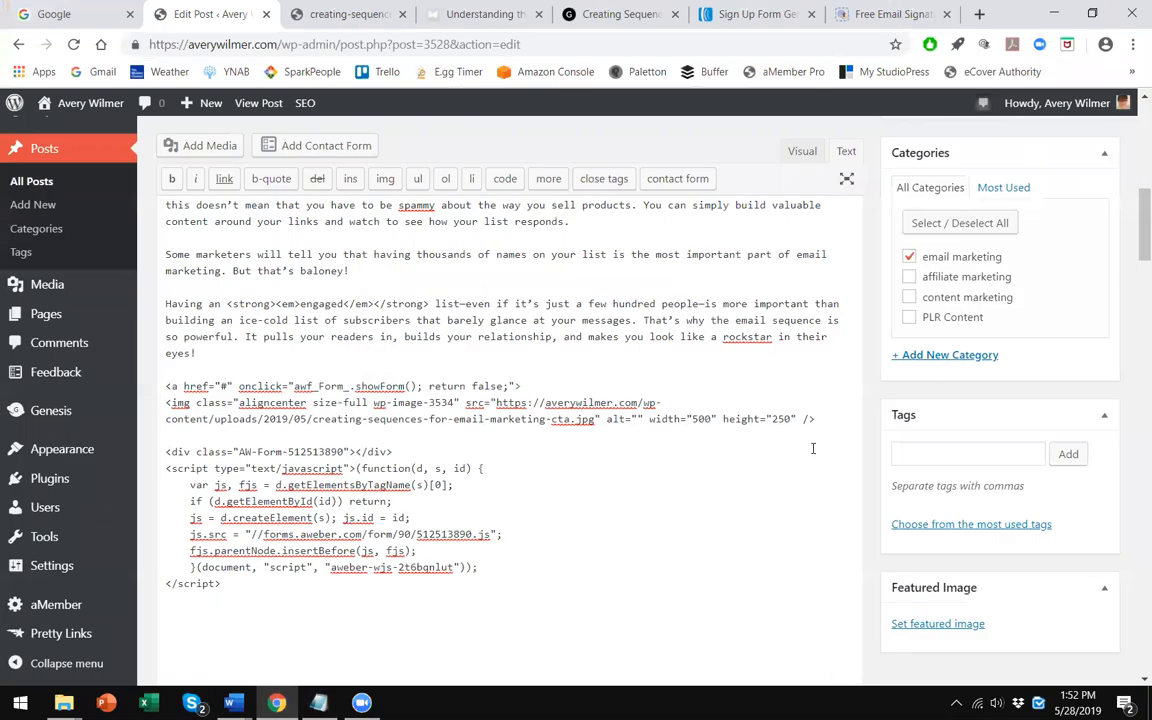
key(BackSpace)
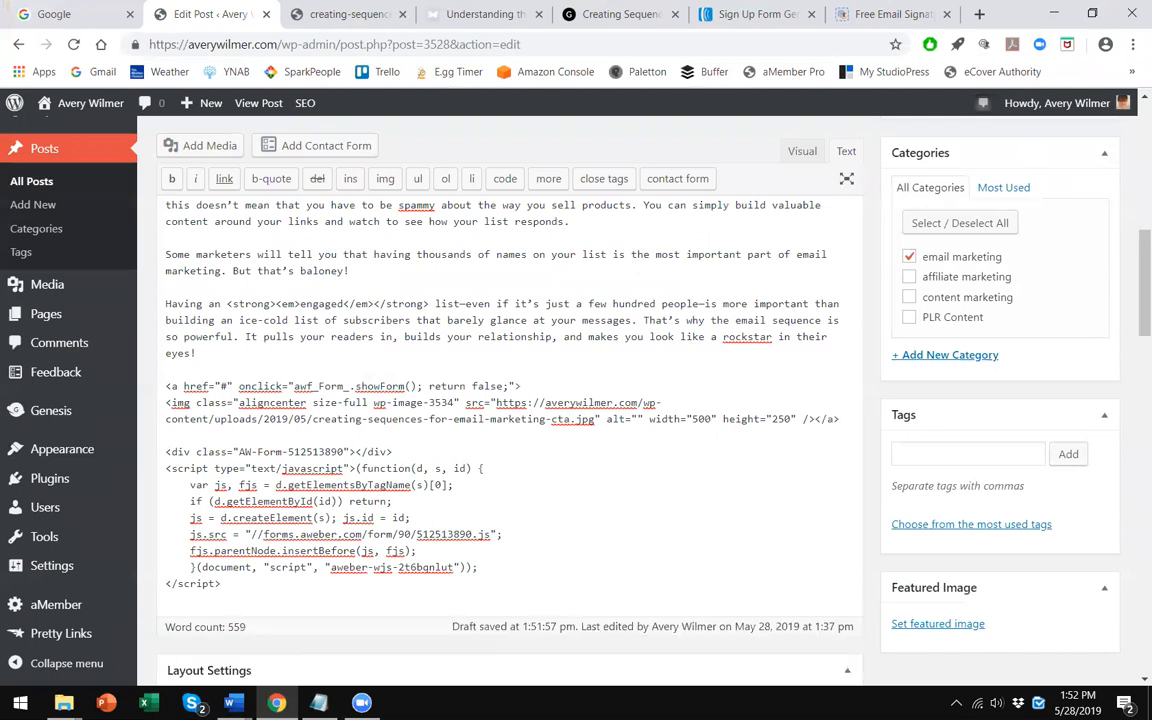
click(1054, 13)
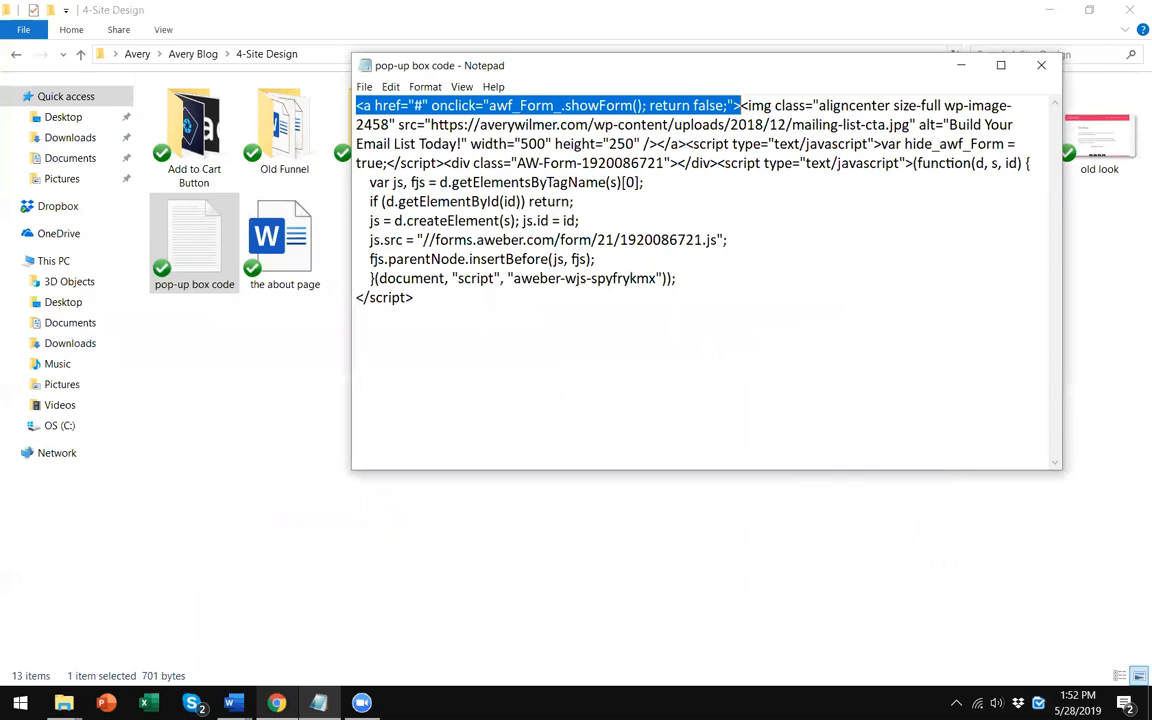
click(277, 703)
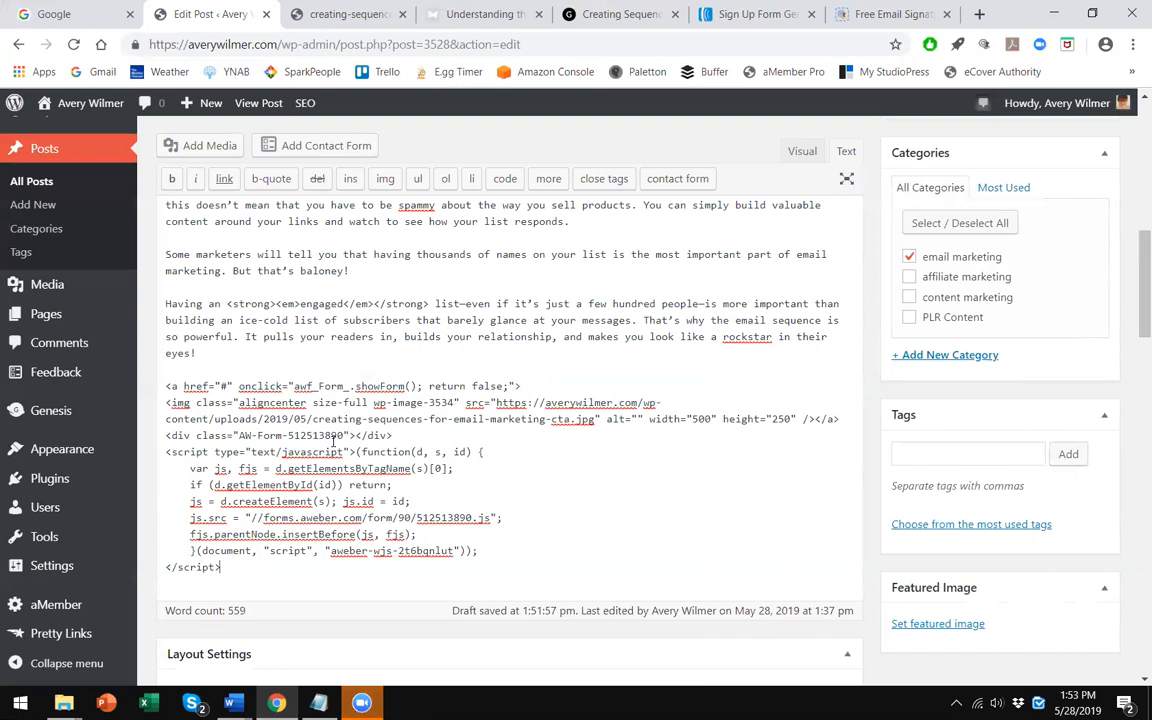
- Update the post
click(354, 562)
scroll(567, 444, up, 2)
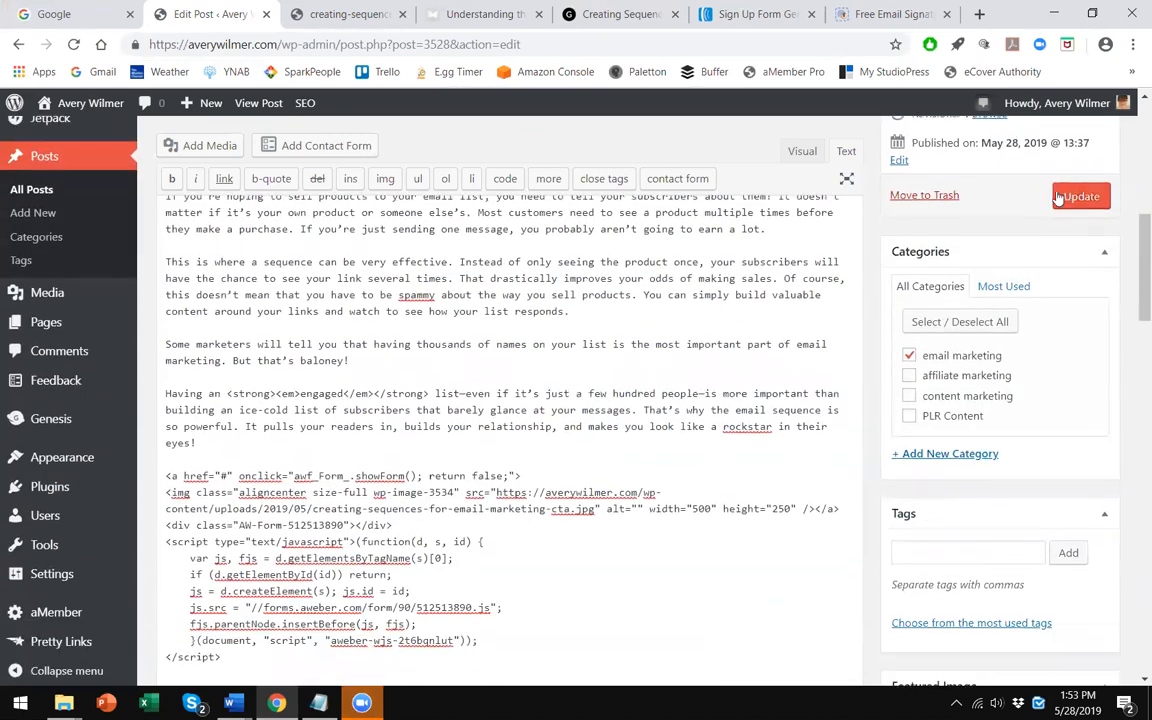
click(1081, 192)
scroll(344, 488, down, 3)
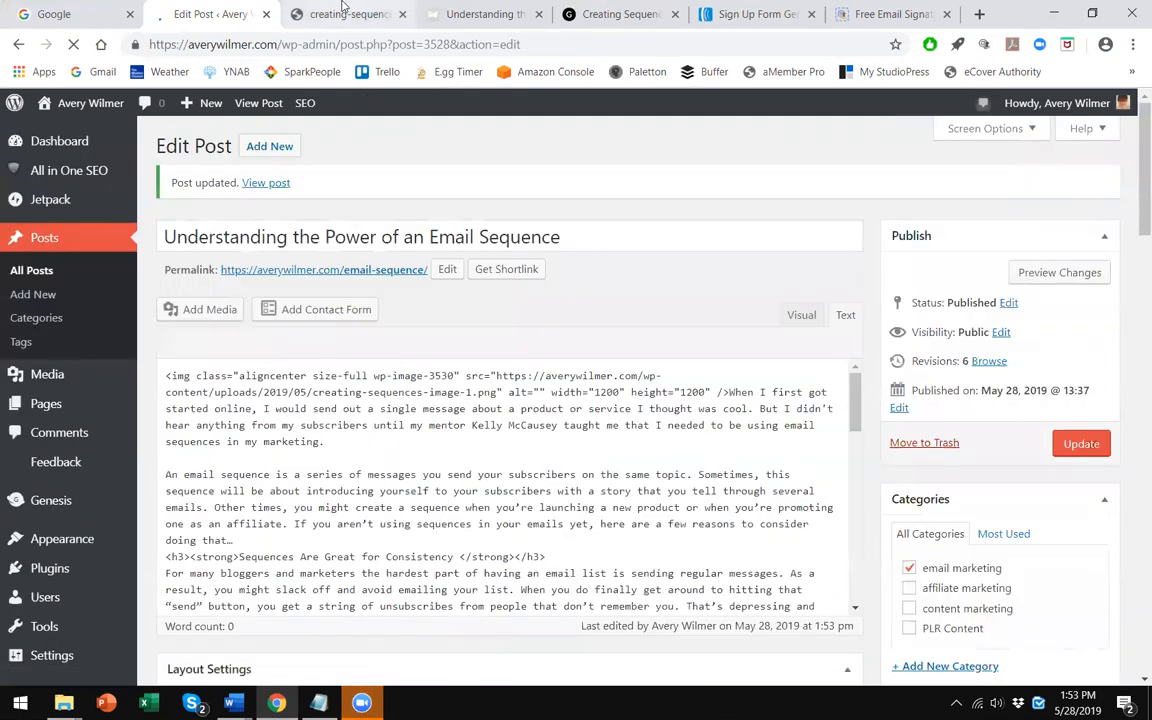
- View the live post and reload it to test the pop-up sign-up form
click(343, 10)
click(478, 14)
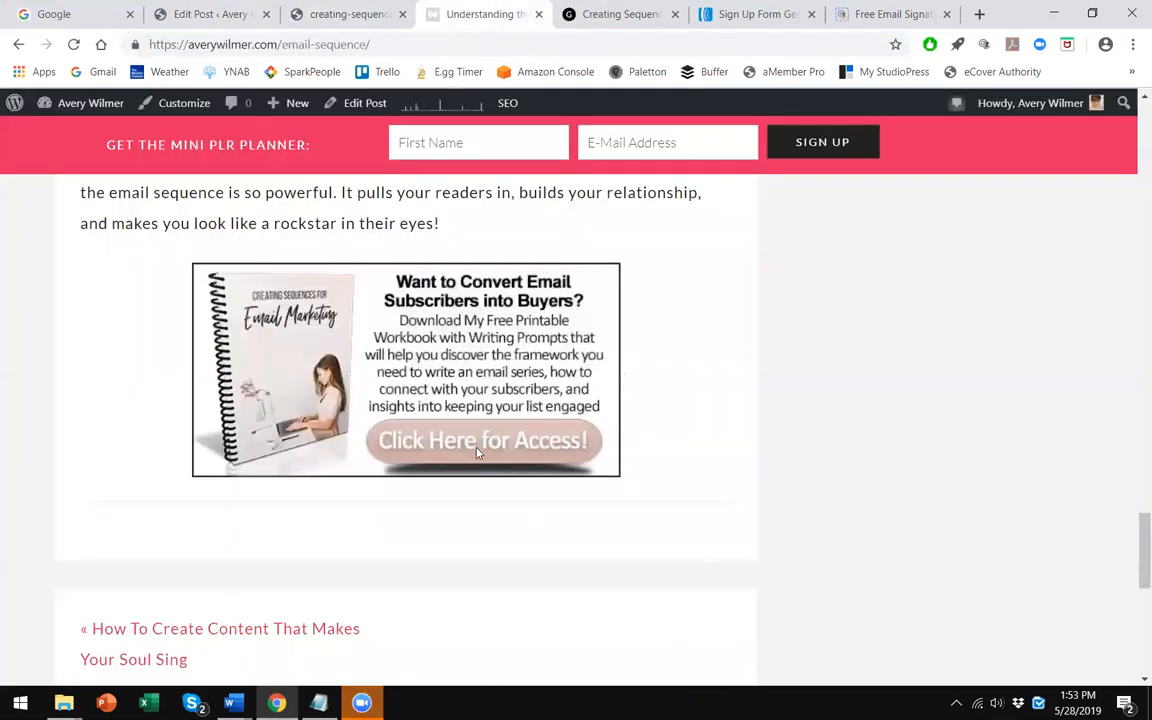
scroll(478, 450, up, 15)
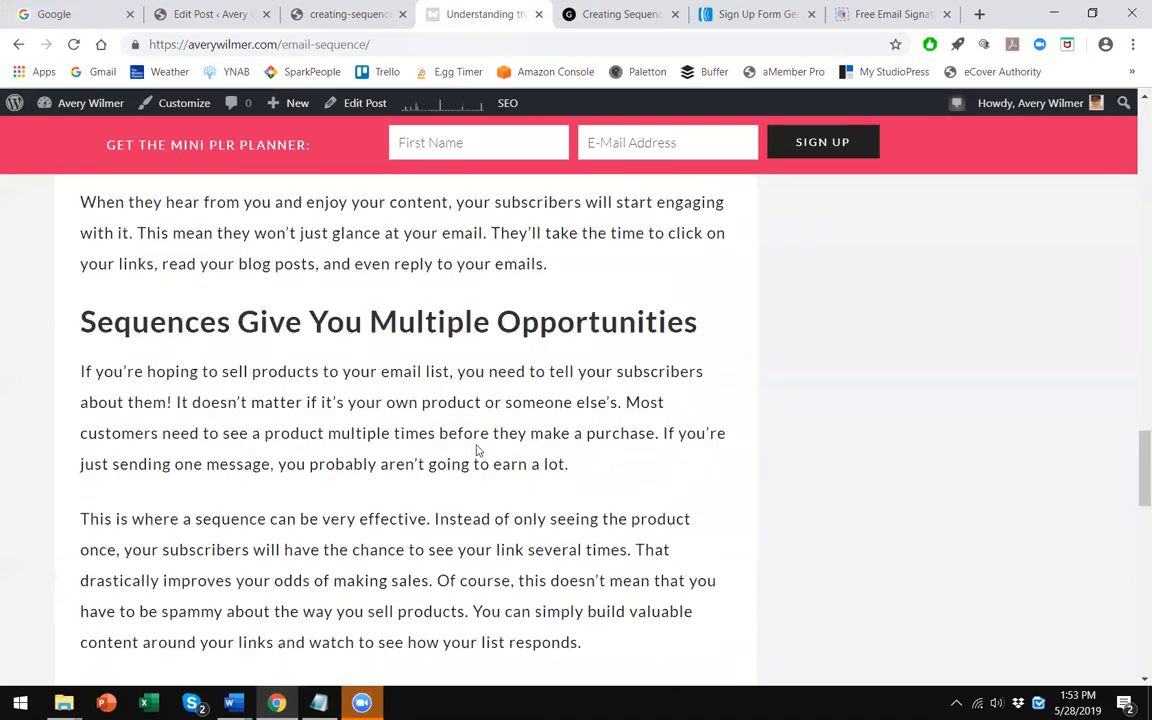
scroll(467, 430, down, 9)
scroll(388, 398, up, 4)
scroll(213, 319, up, 8)
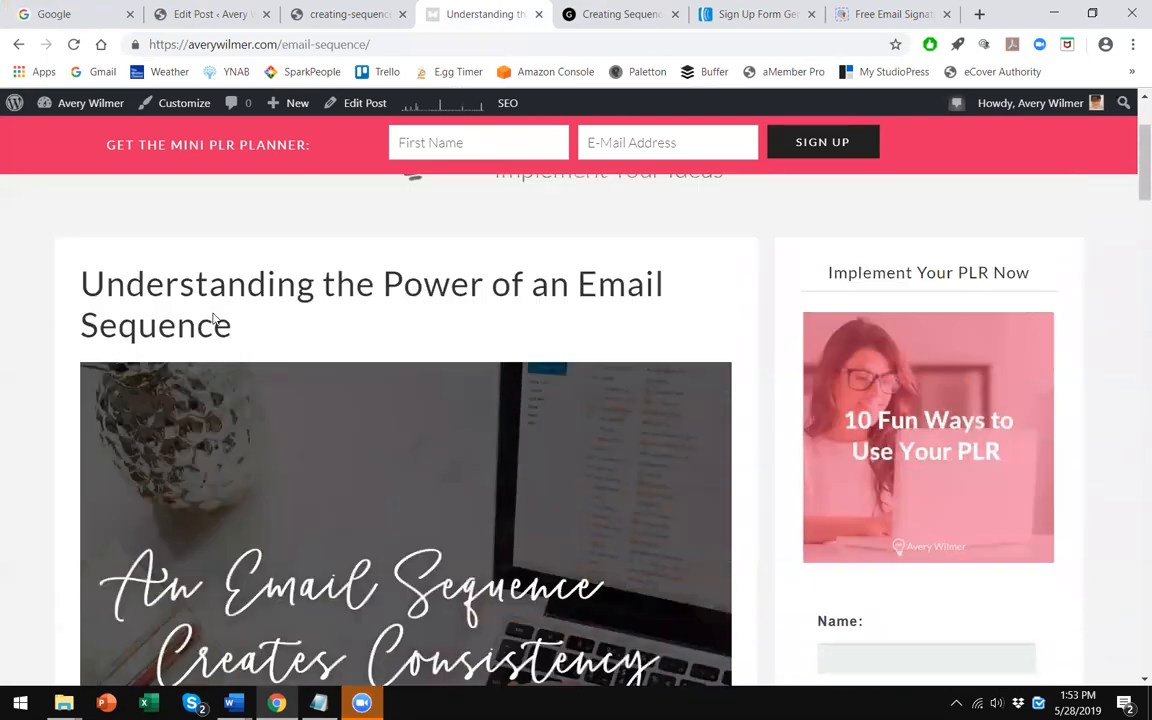
key(F5)
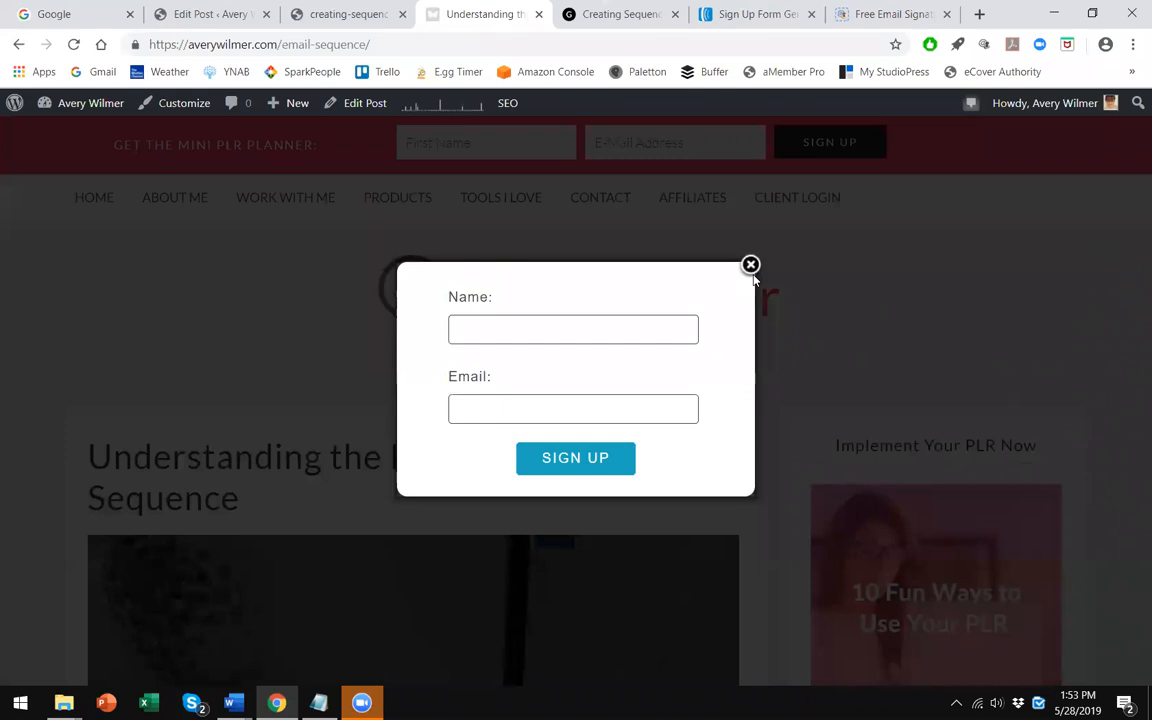
- Close the test pop-up and change the AWeber sign-up form type from Lightbox to Pop-Over
click(751, 265)
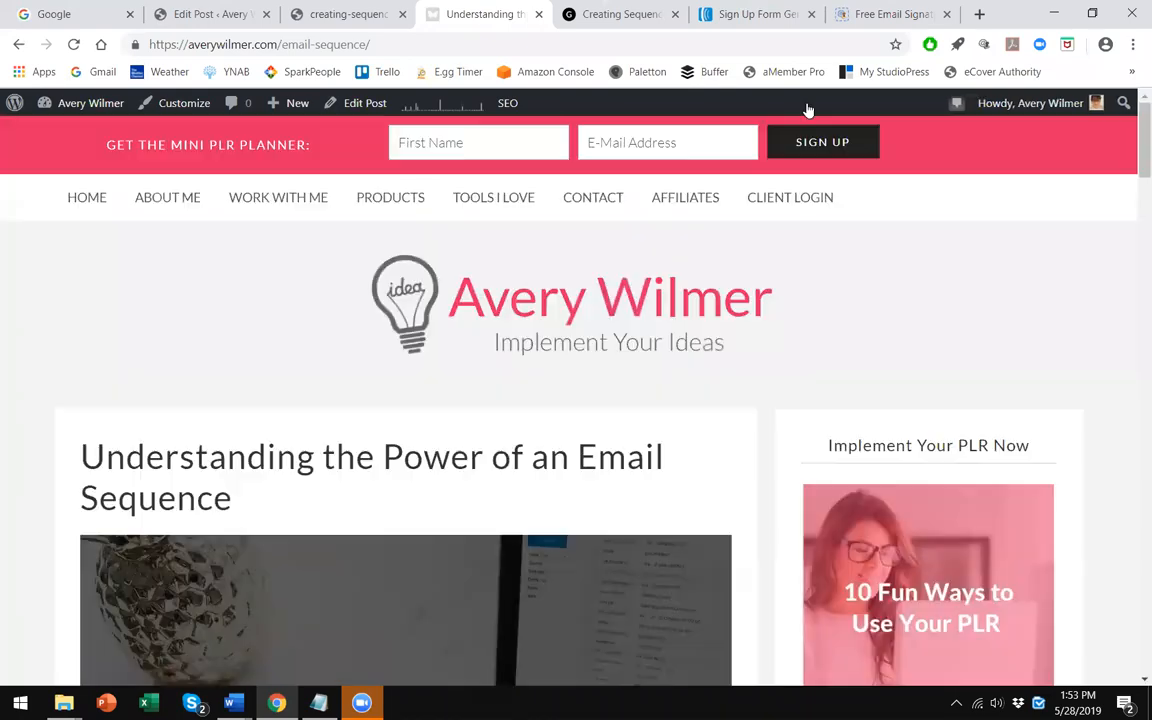
click(728, 12)
scroll(716, 362, up, 3)
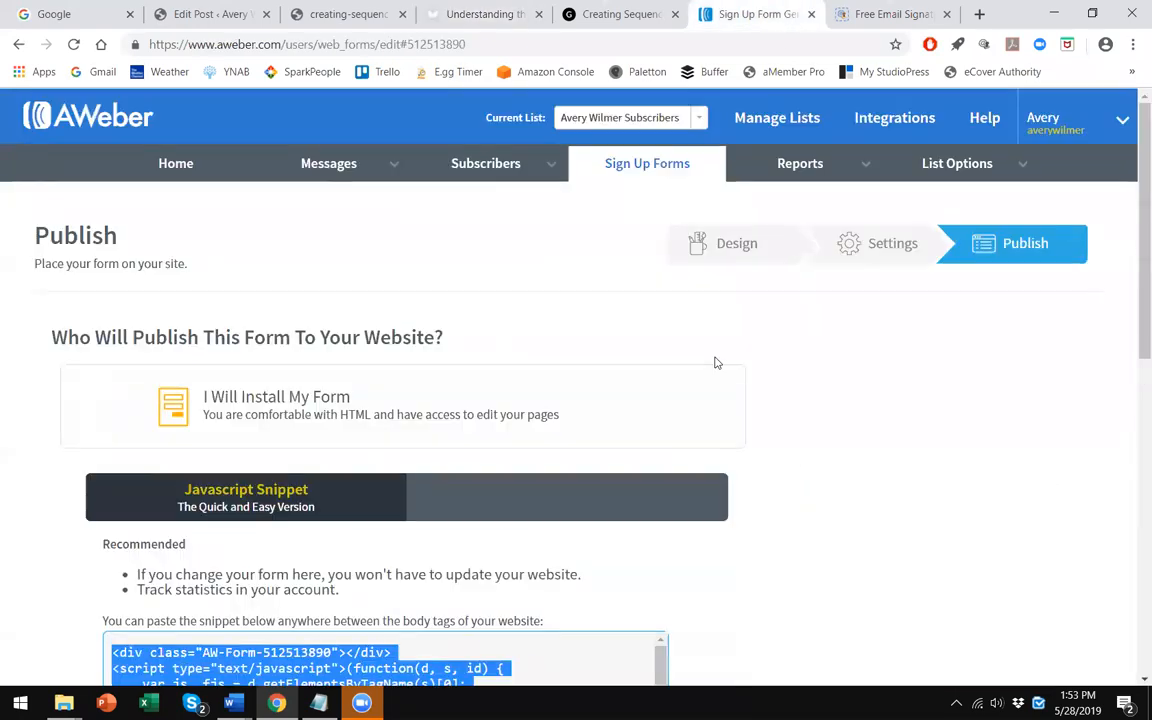
click(727, 255)
scroll(570, 318, down, 3)
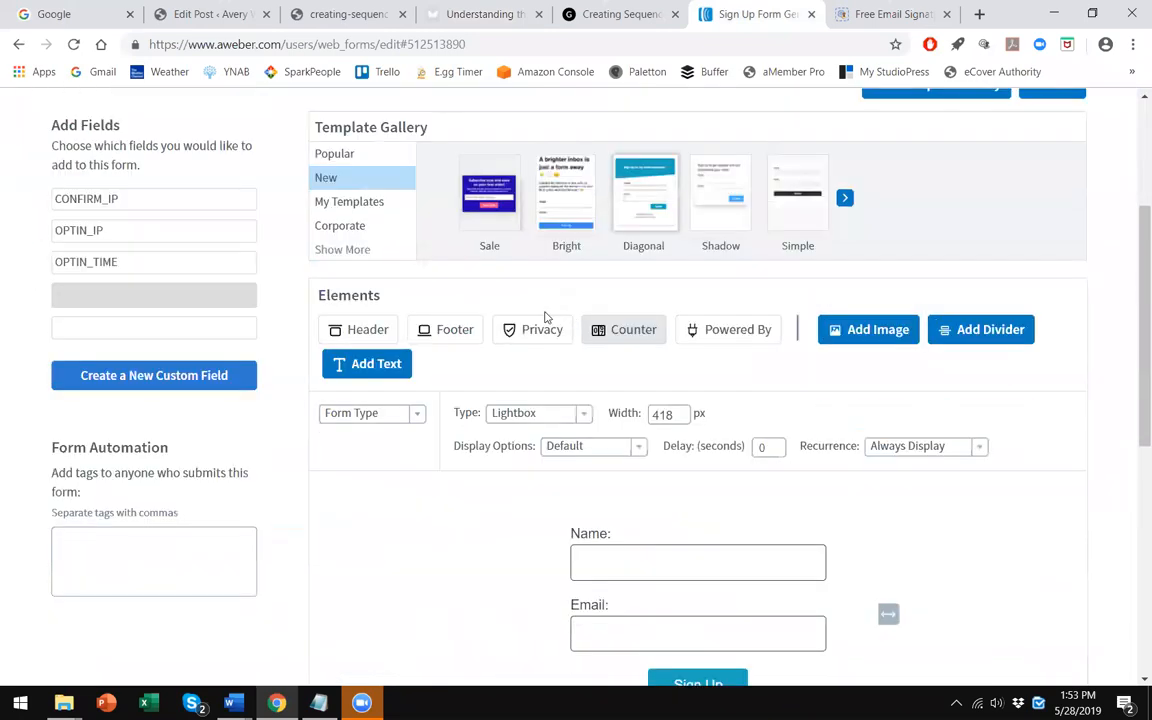
scroll(566, 360, down, 3)
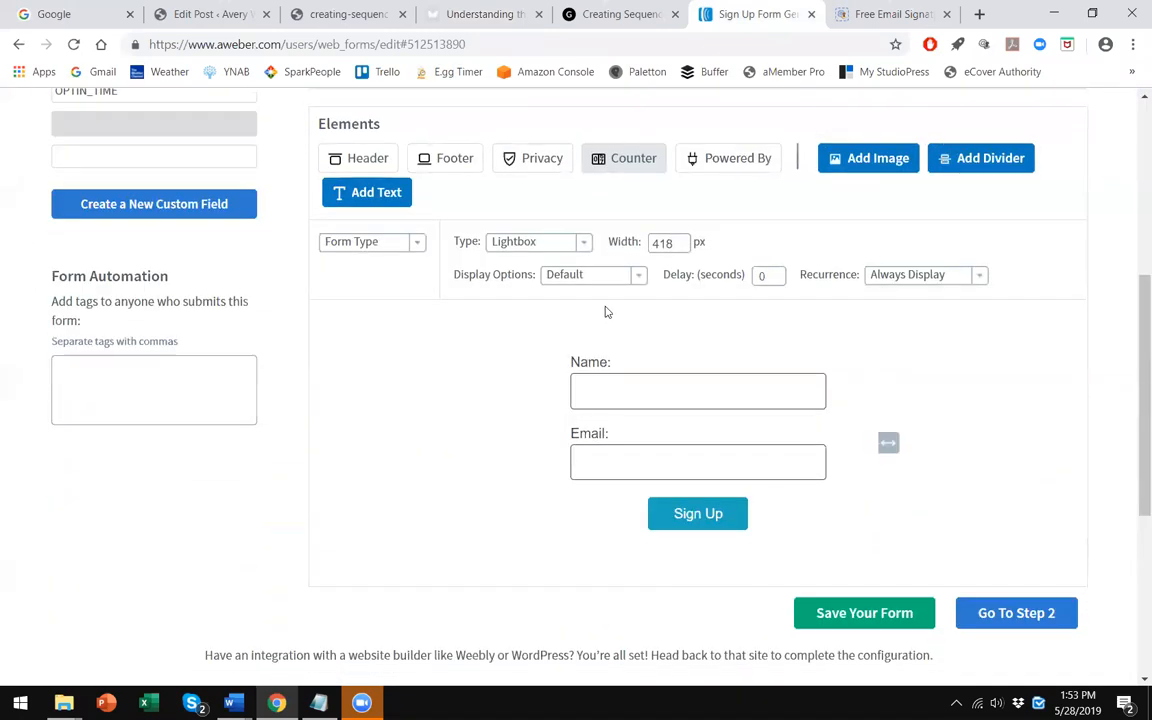
click(640, 278)
click(640, 278)
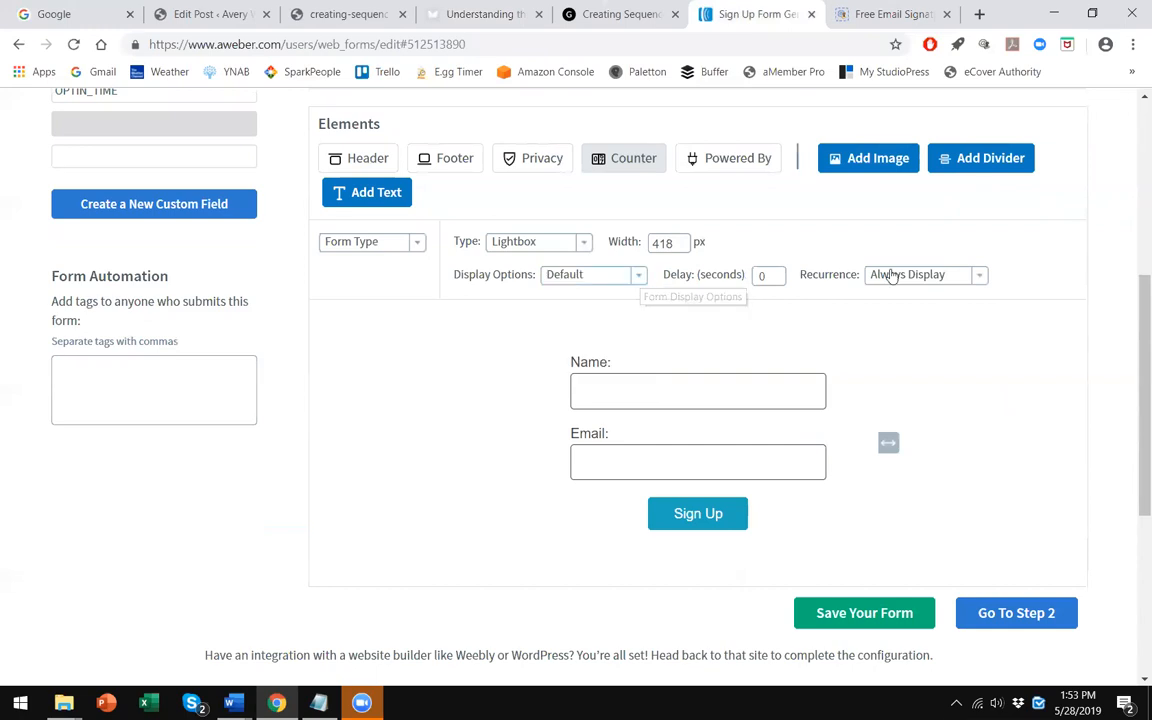
click(965, 280)
click(981, 278)
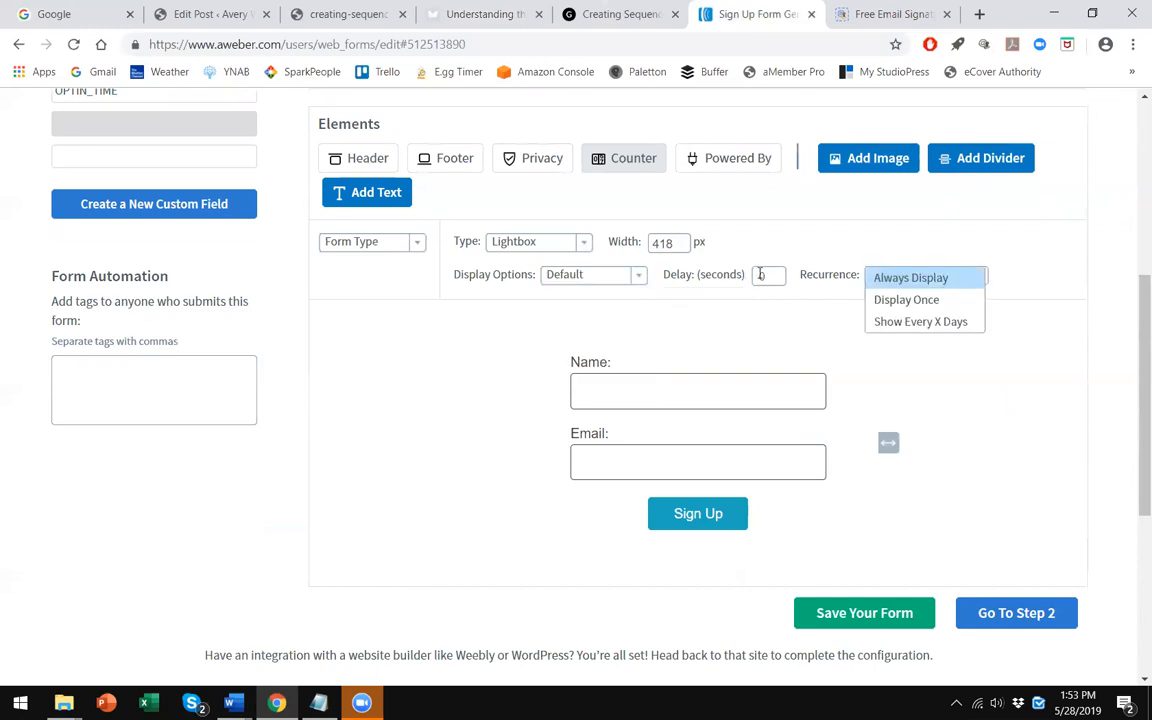
click(584, 243)
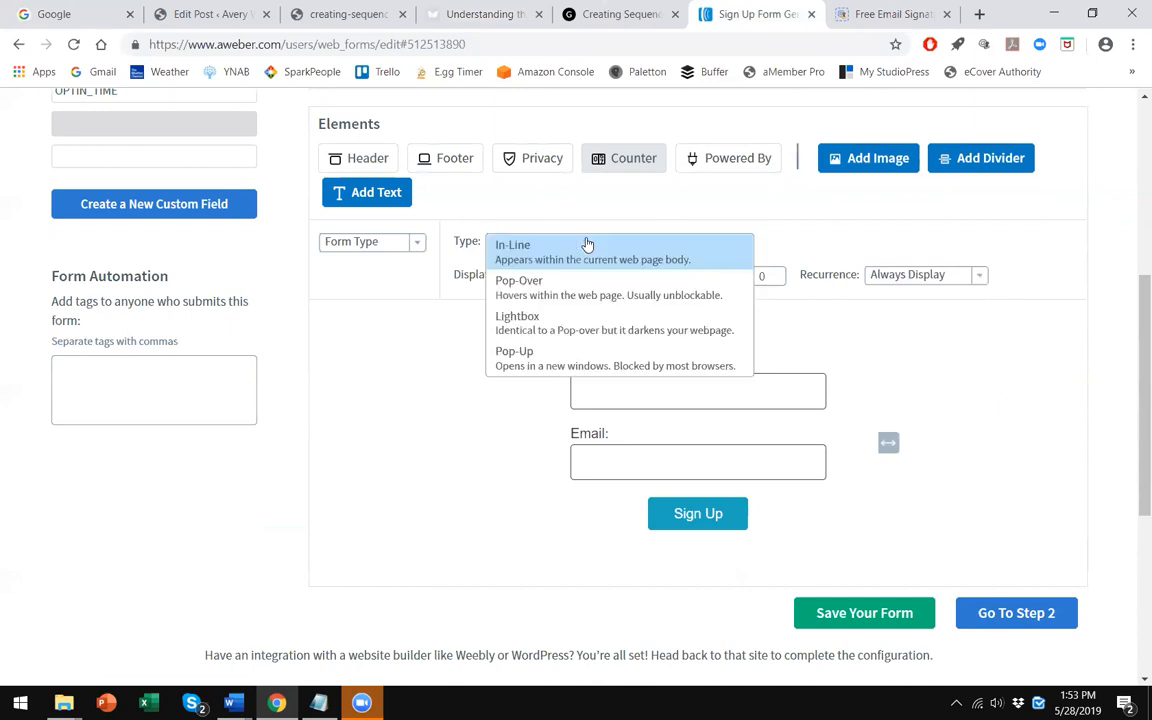
click(546, 289)
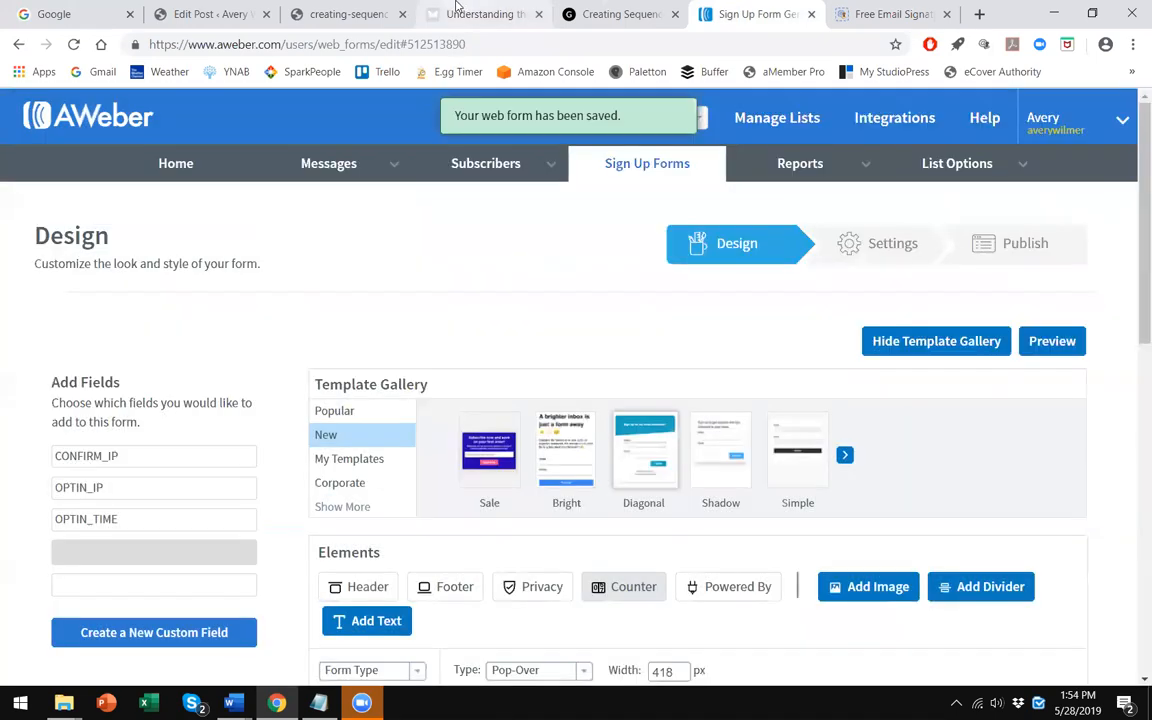
- Reload the live post to test the pop-over form, then close it
click(462, 15)
click(345, 14)
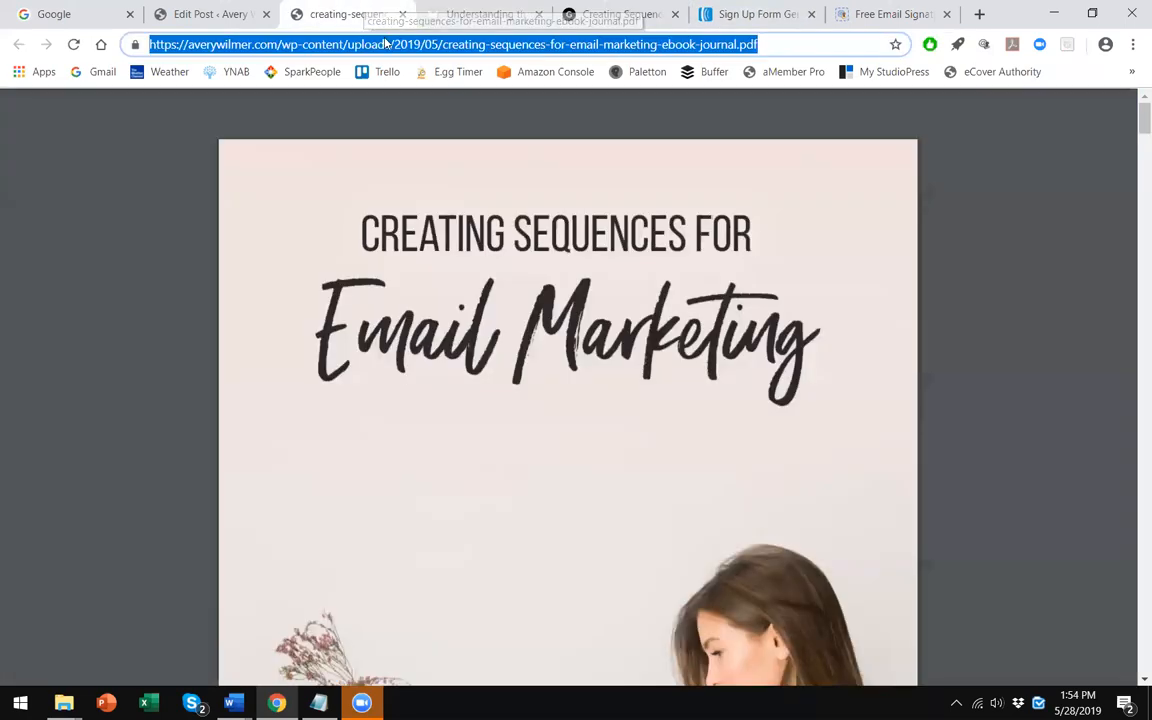
click(470, 18)
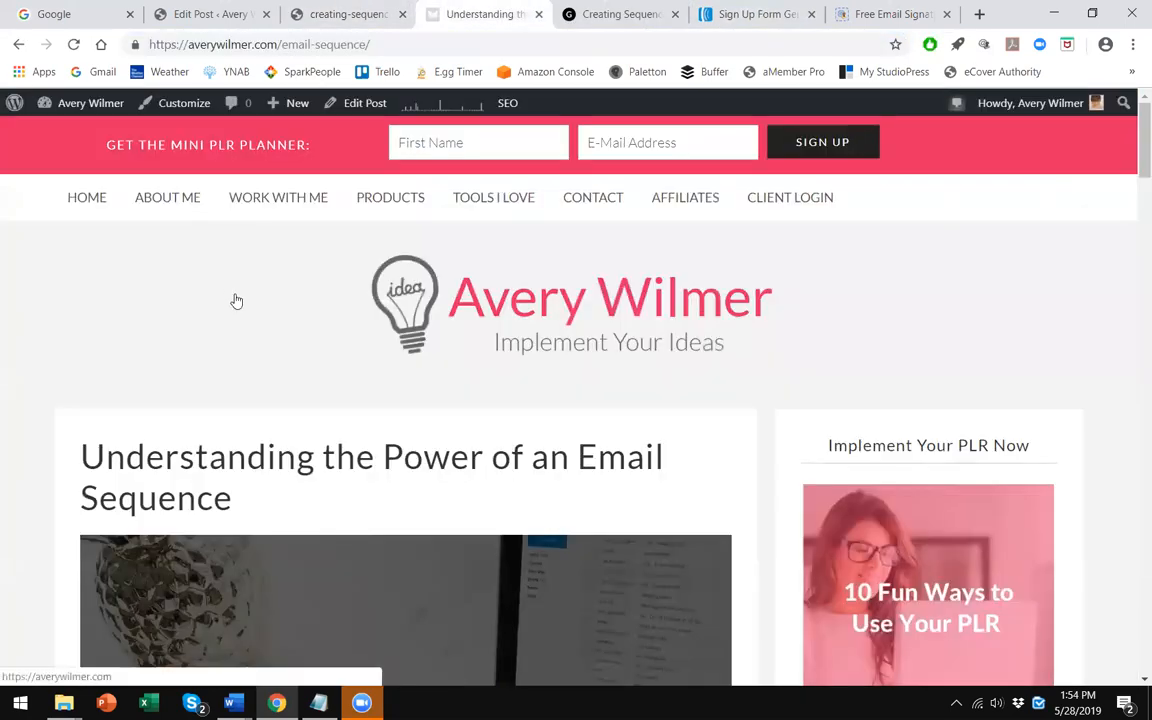
key(F5)
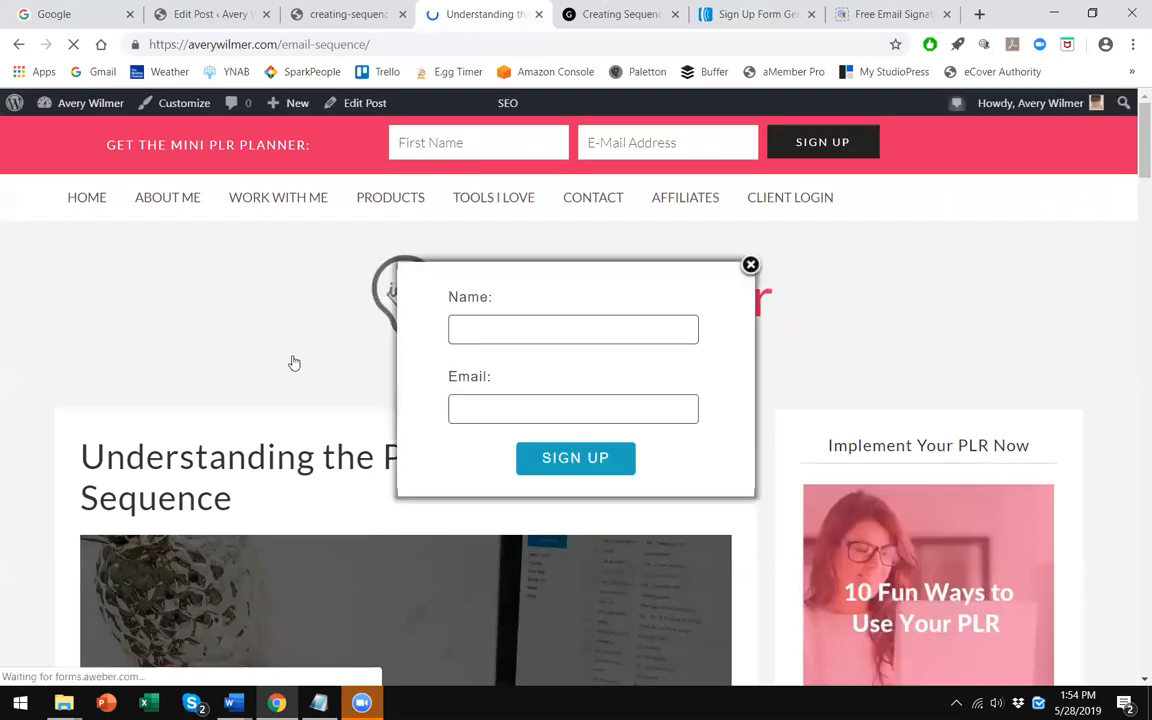
click(750, 265)
- Review the sign-up form's design and settings pages in AWeber
click(745, 10)
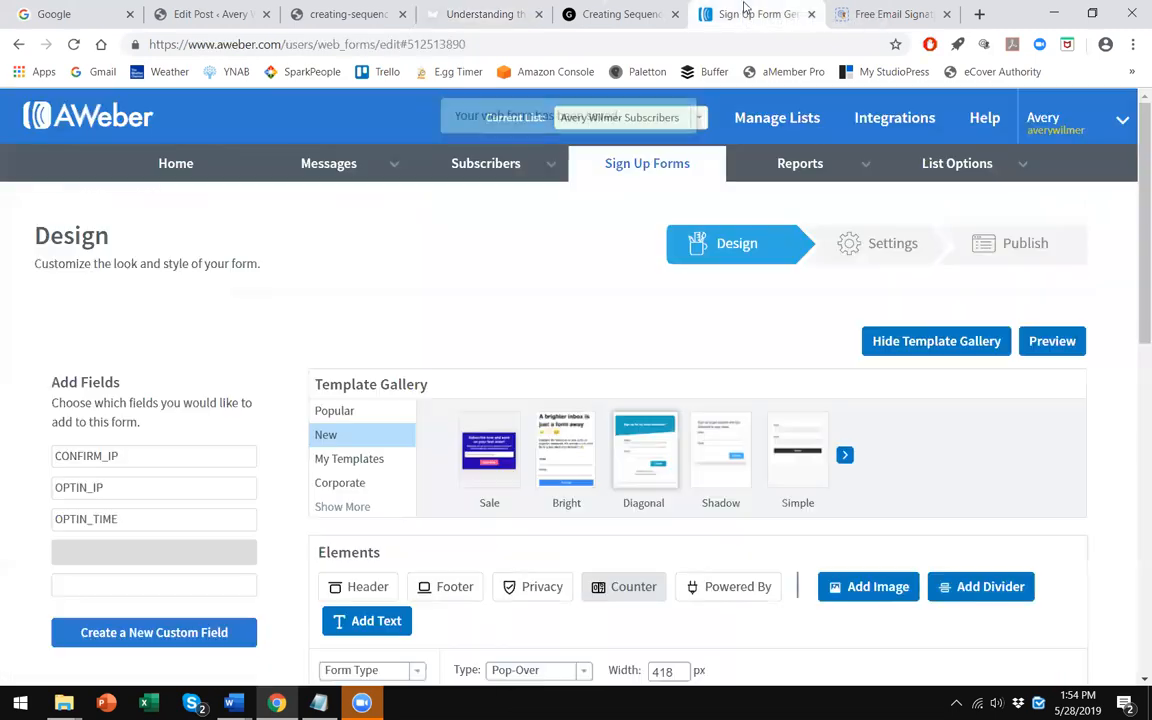
scroll(858, 355, down, 3)
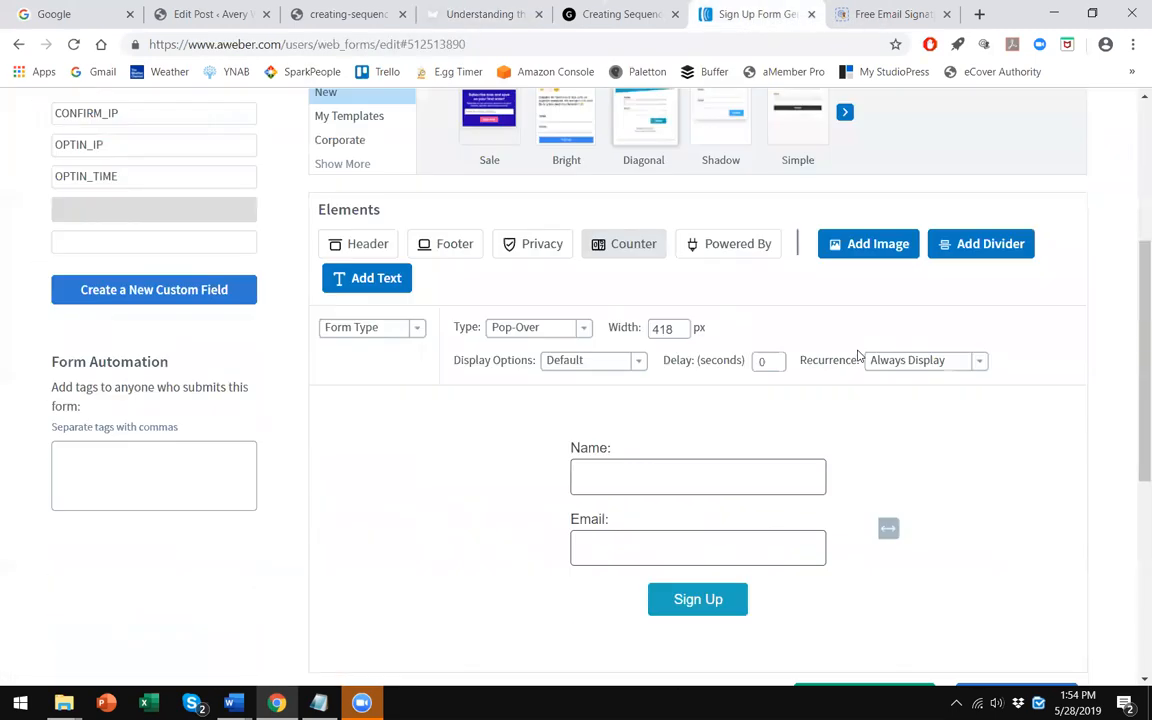
scroll(504, 442, down, 2)
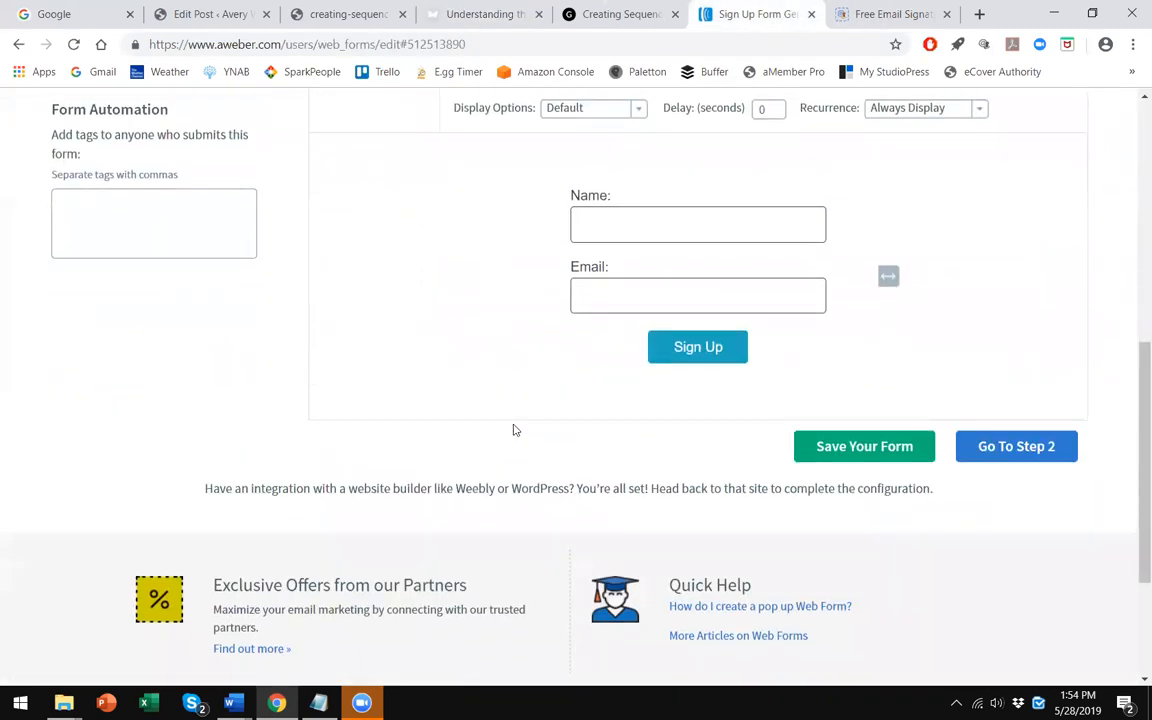
scroll(666, 332, up, 5)
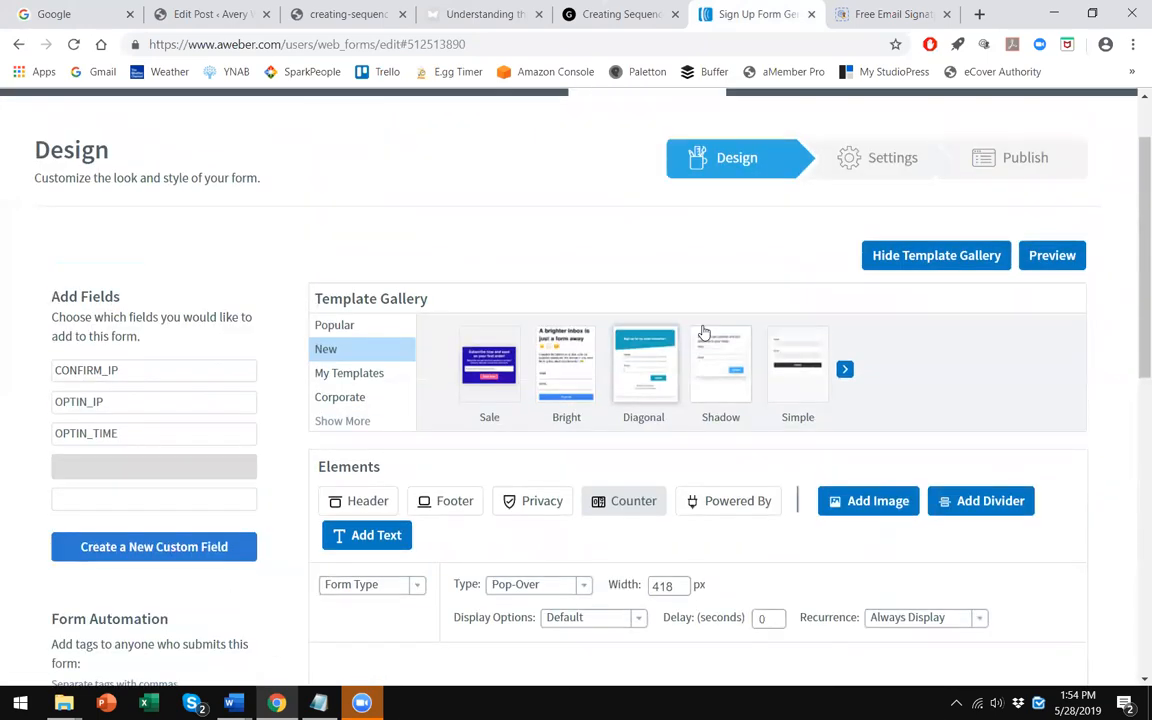
click(860, 157)
scroll(150, 230, down, 3)
click(160, 217)
scroll(282, 322, up, 5)
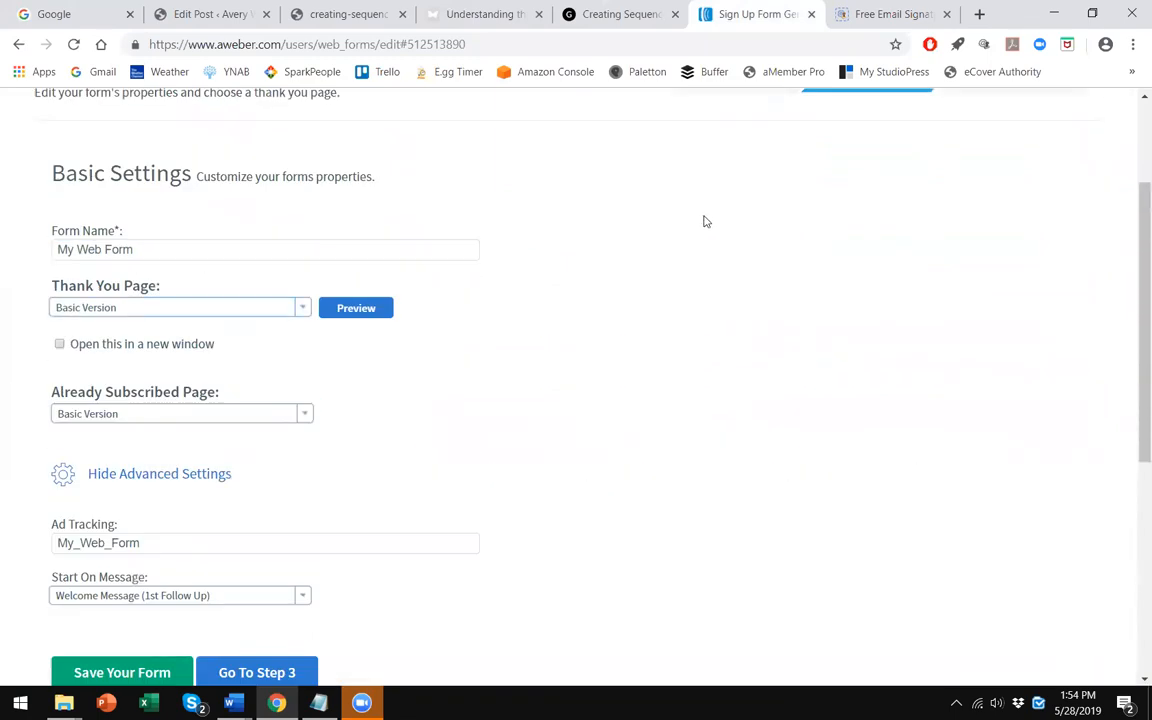
click(700, 248)
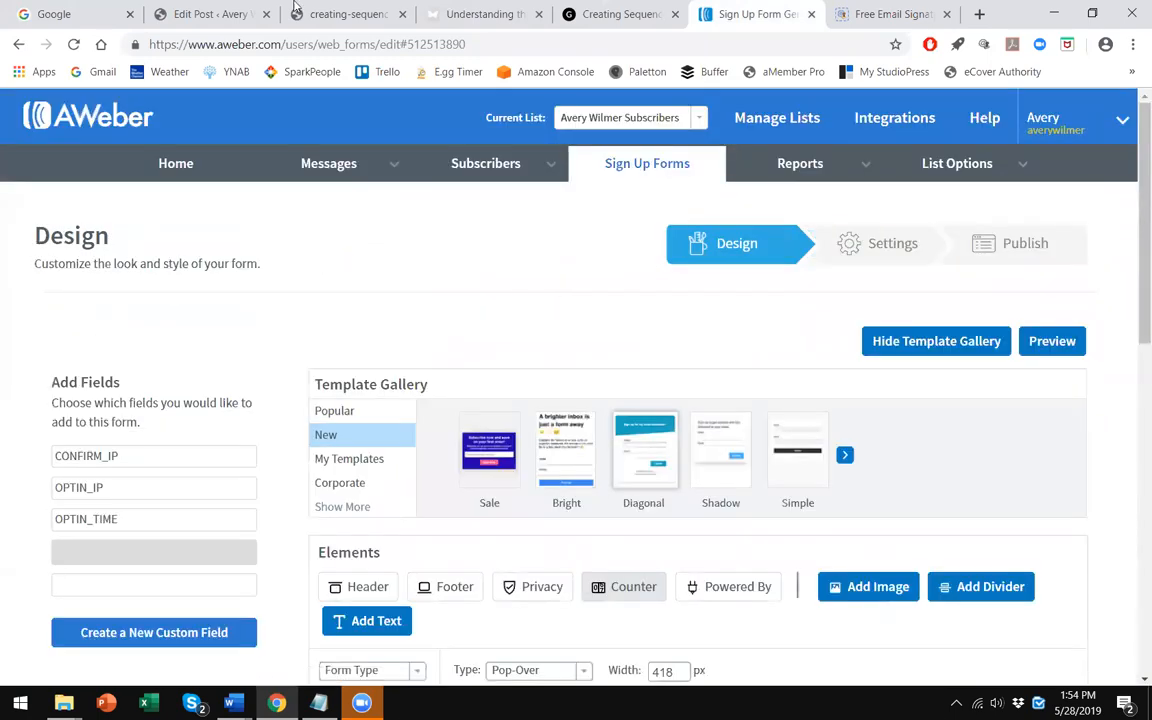
- Open the WordPress All Posts list in a new tab
click(340, 14)
click(215, 14)
right_click(18, 262)
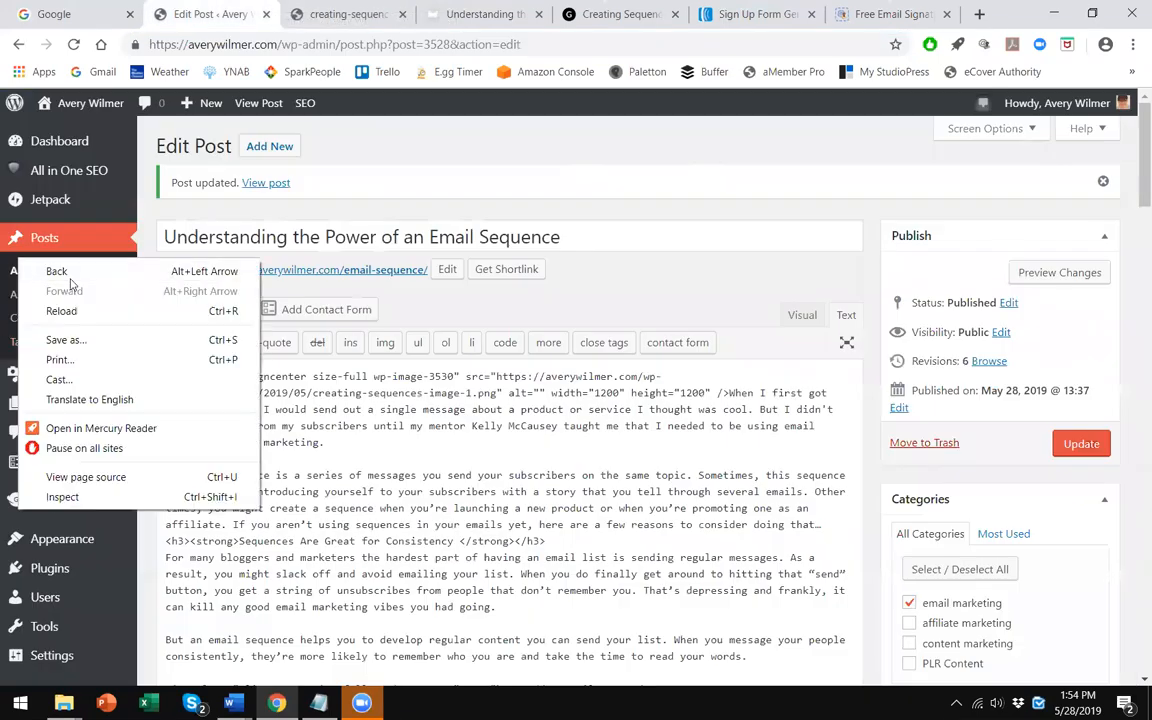
key(Escape)
right_click(18, 272)
click(90, 277)
drag(300, 14, 181, 8)
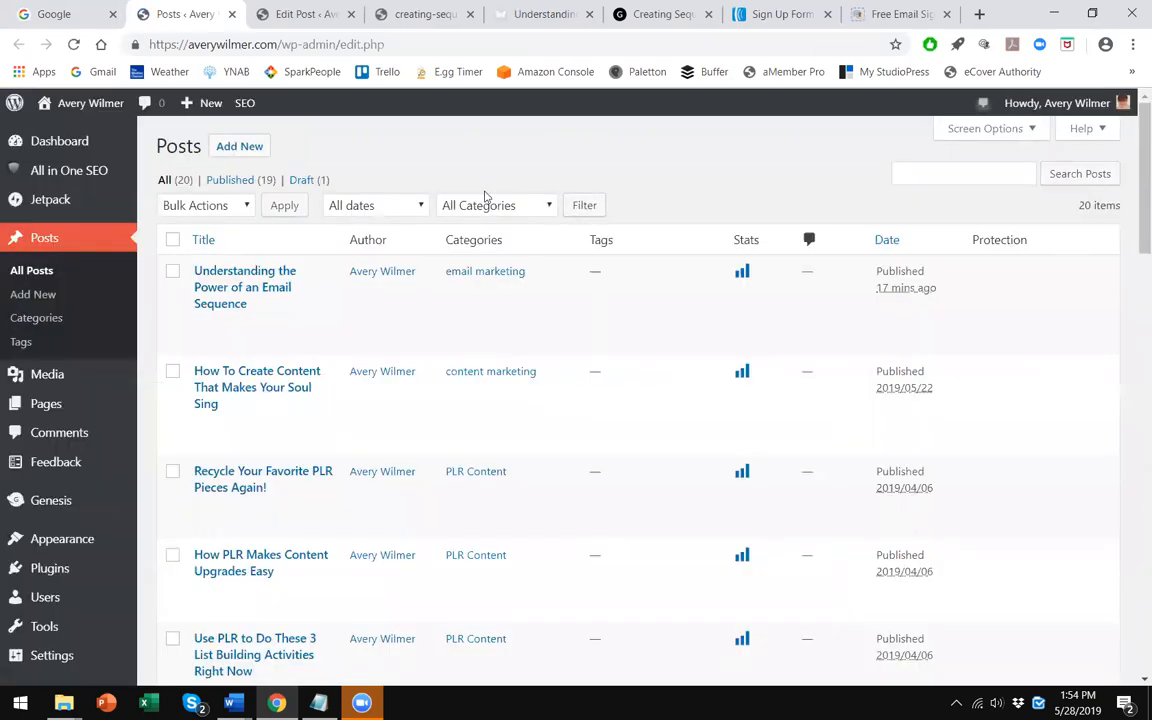
- Open the 'Affiliate Marketing: Why The Last Sales Day Is the Best Day of All' post in a new tab
scroll(411, 306, down, 3)
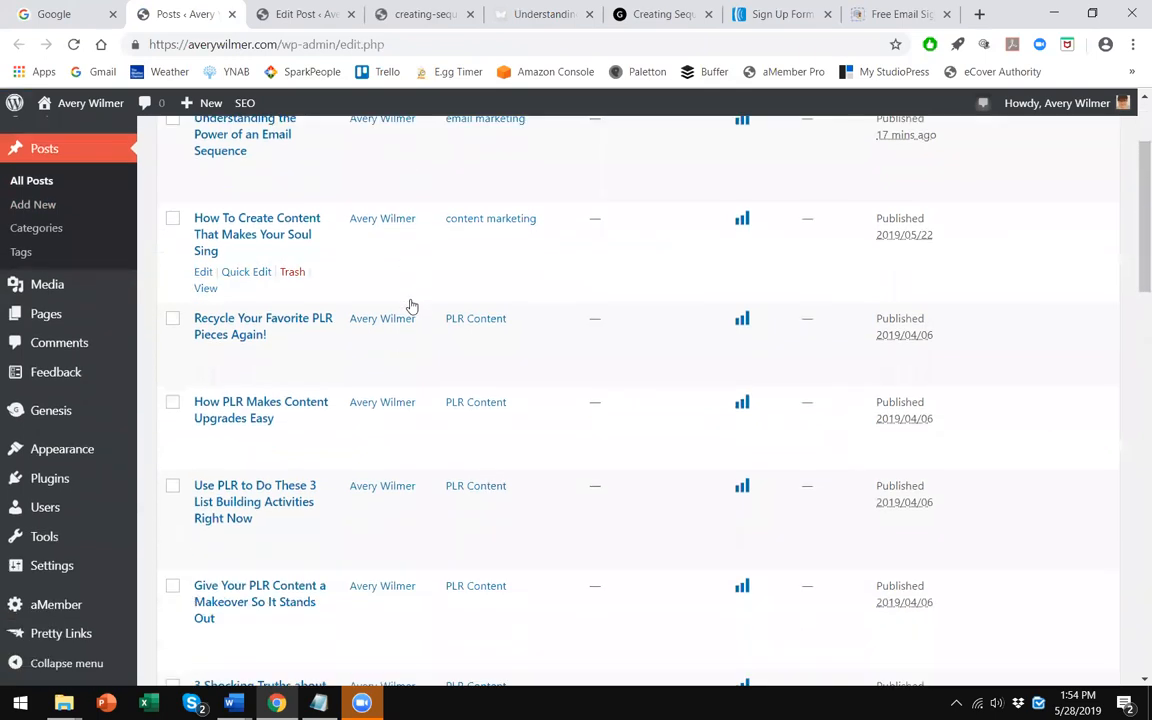
scroll(400, 290, up, 2)
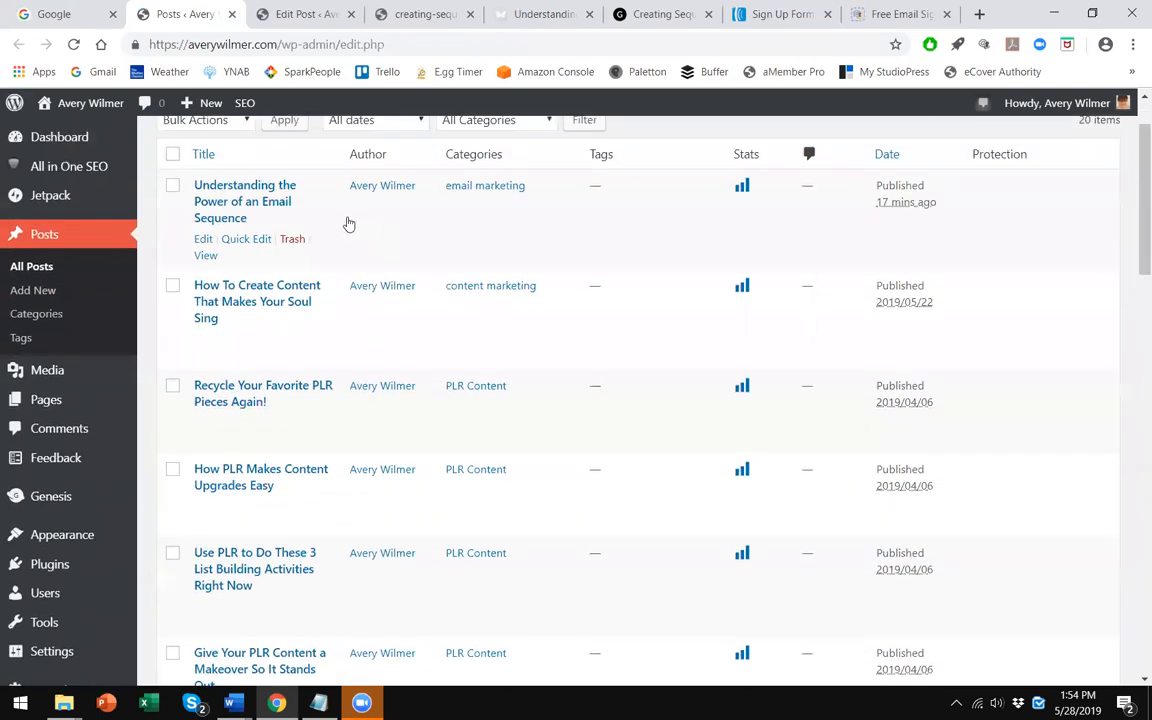
scroll(349, 224, down, 5)
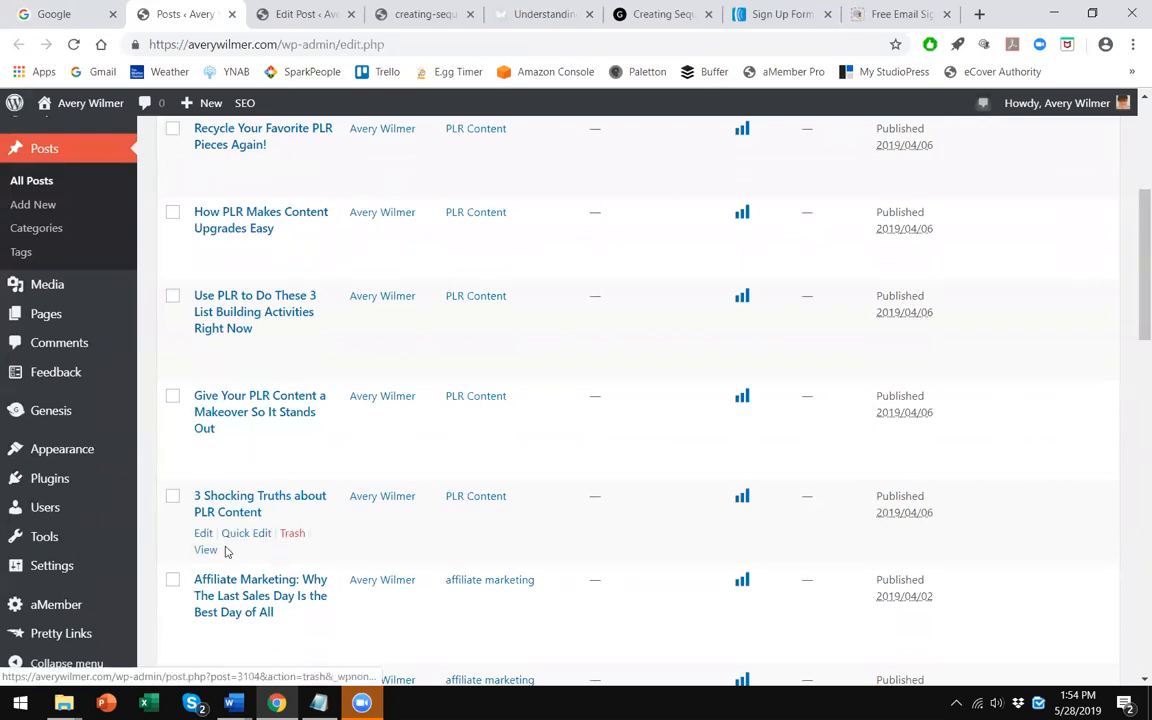
scroll(222, 505, down, 2)
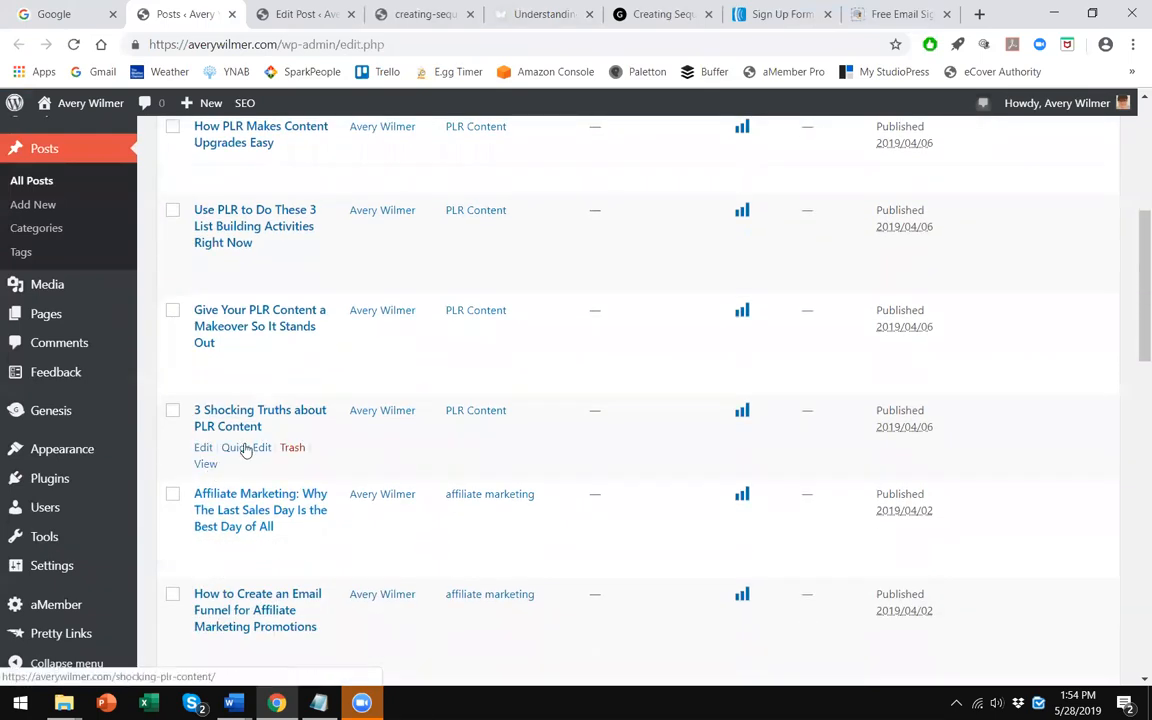
scroll(245, 450, down, 4)
right_click(208, 395)
click(249, 407)
key(ctrl+Tab)
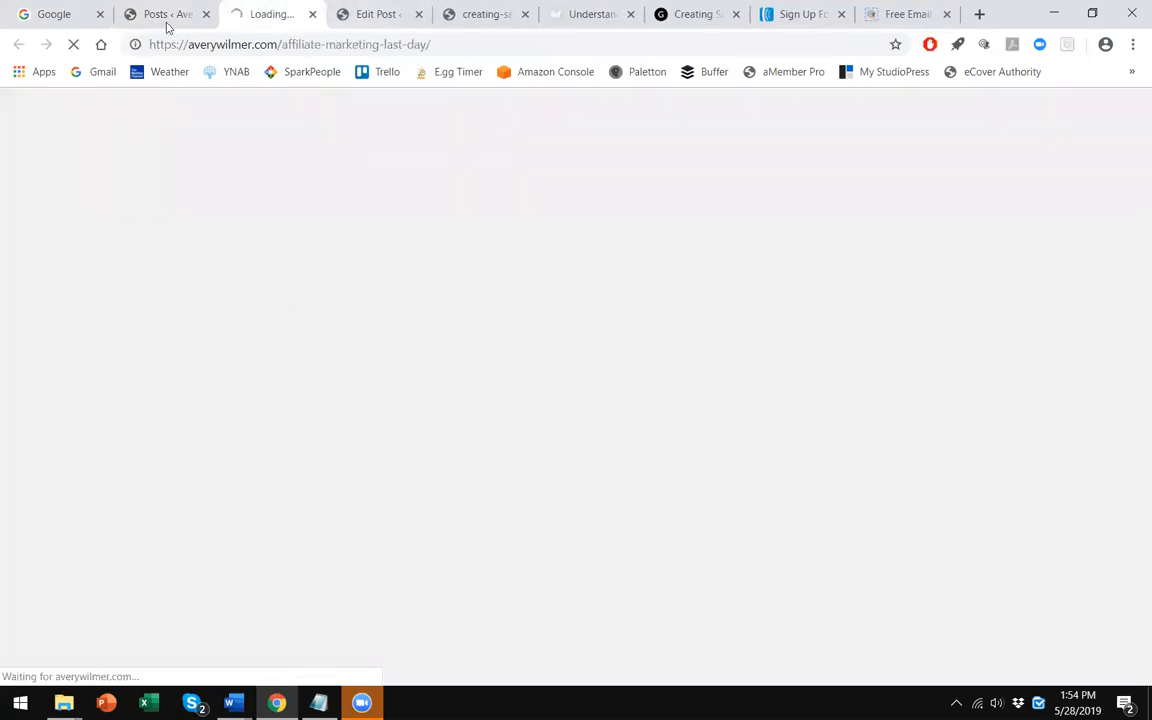
- Scroll through the affiliate marketing post and return to the posts list
scroll(303, 360, down, 15)
scroll(308, 355, down, 15)
scroll(315, 260, up, 4)
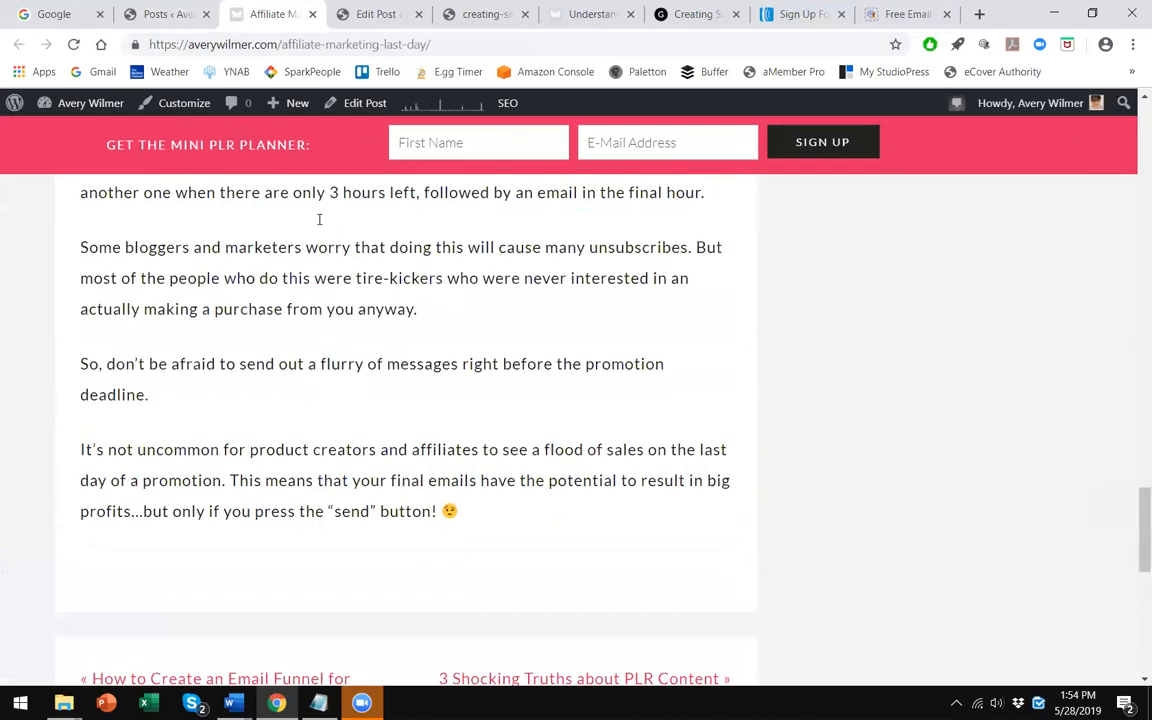
scroll(319, 219, up, 3)
click(312, 14)
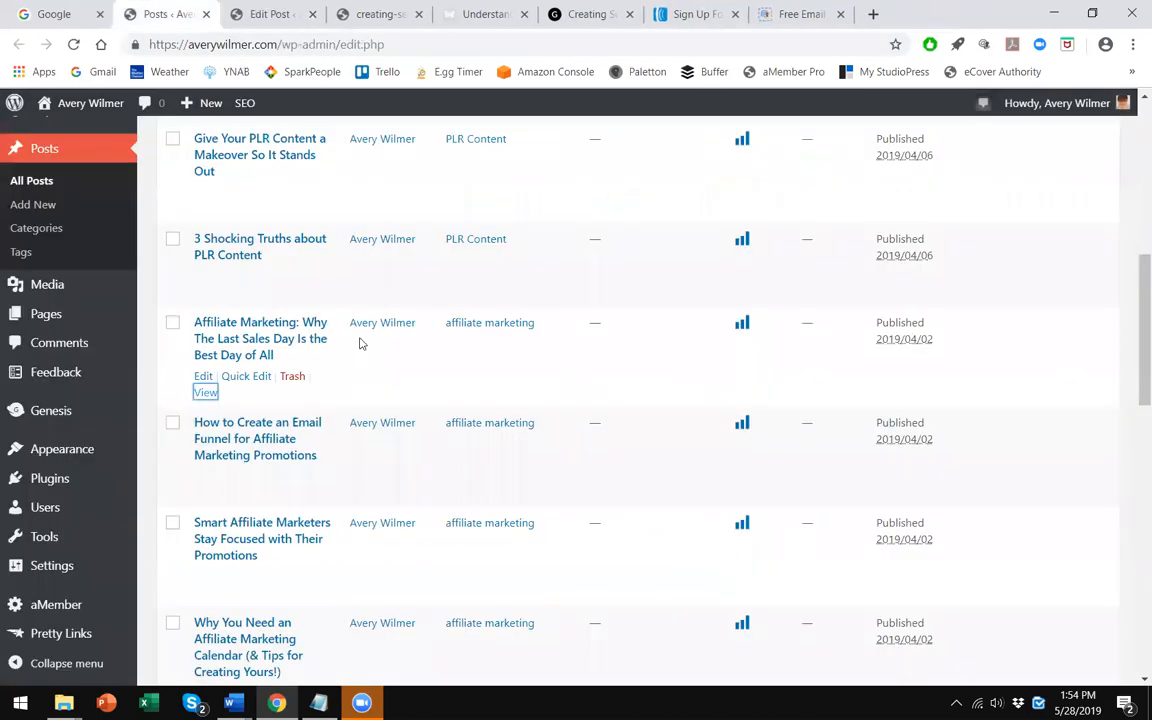
- Open the '3 Unethical Ways to Use Content' post in a new tab, scroll through it, and return
scroll(362, 343, down, 5)
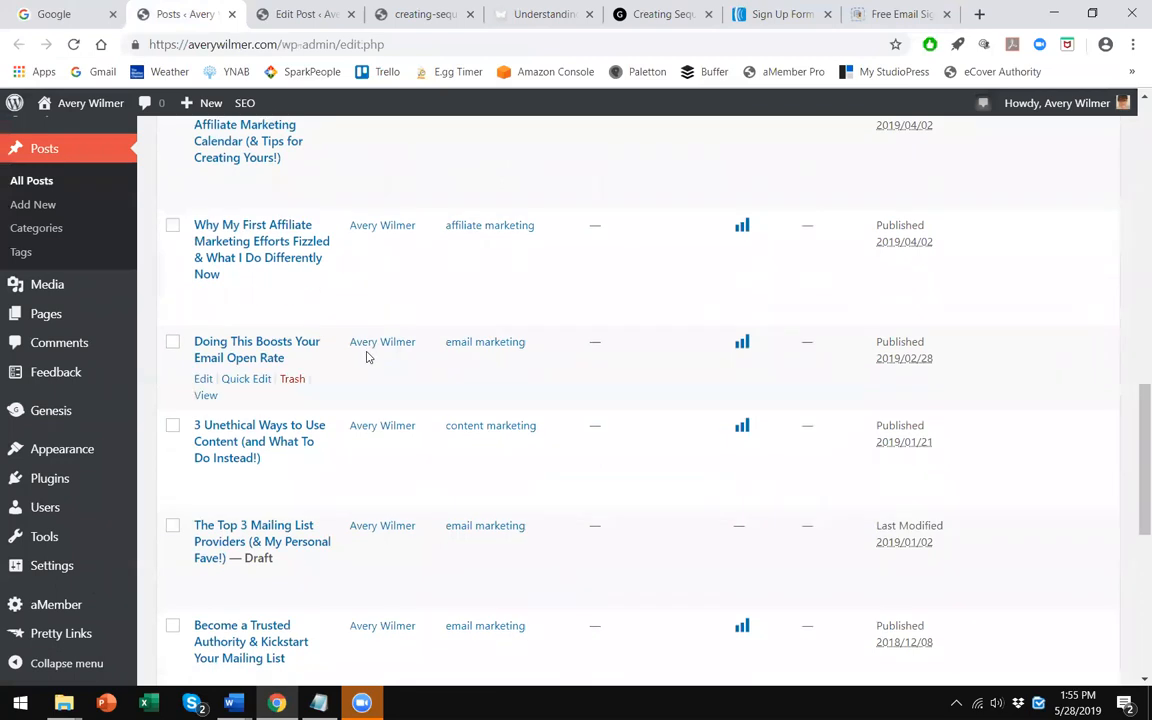
scroll(366, 357, down, 1)
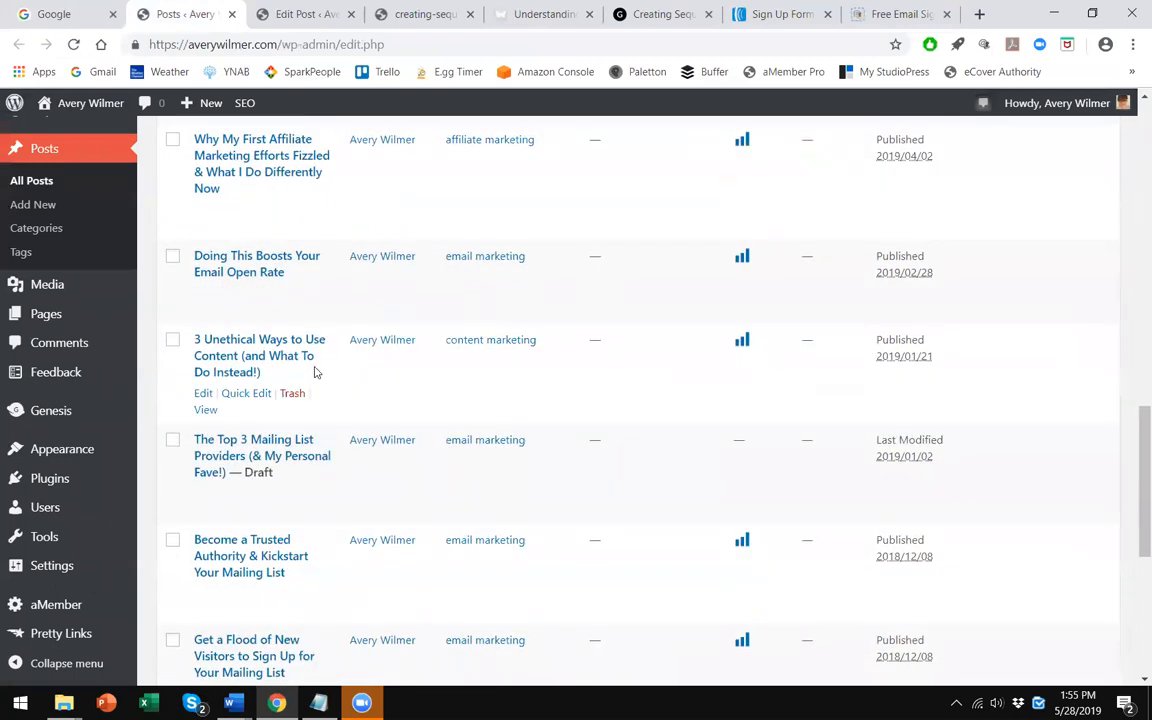
right_click(212, 411)
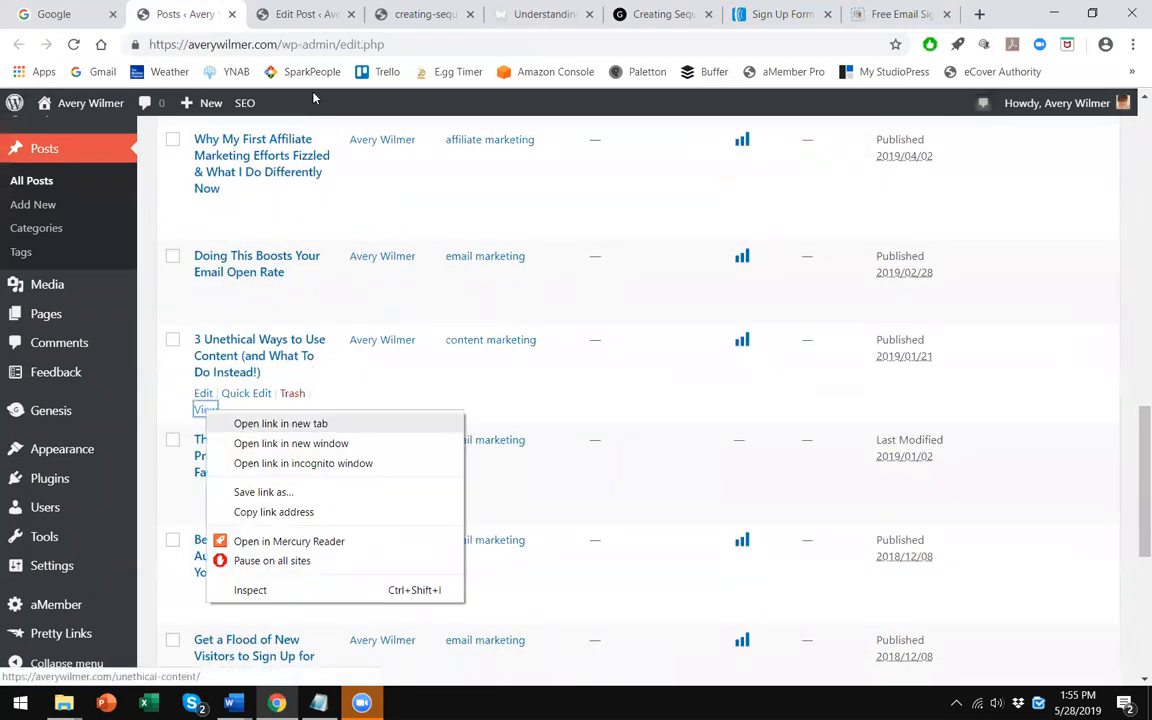
click(283, 422)
click(279, 18)
scroll(365, 265, down, 10)
scroll(375, 260, down, 15)
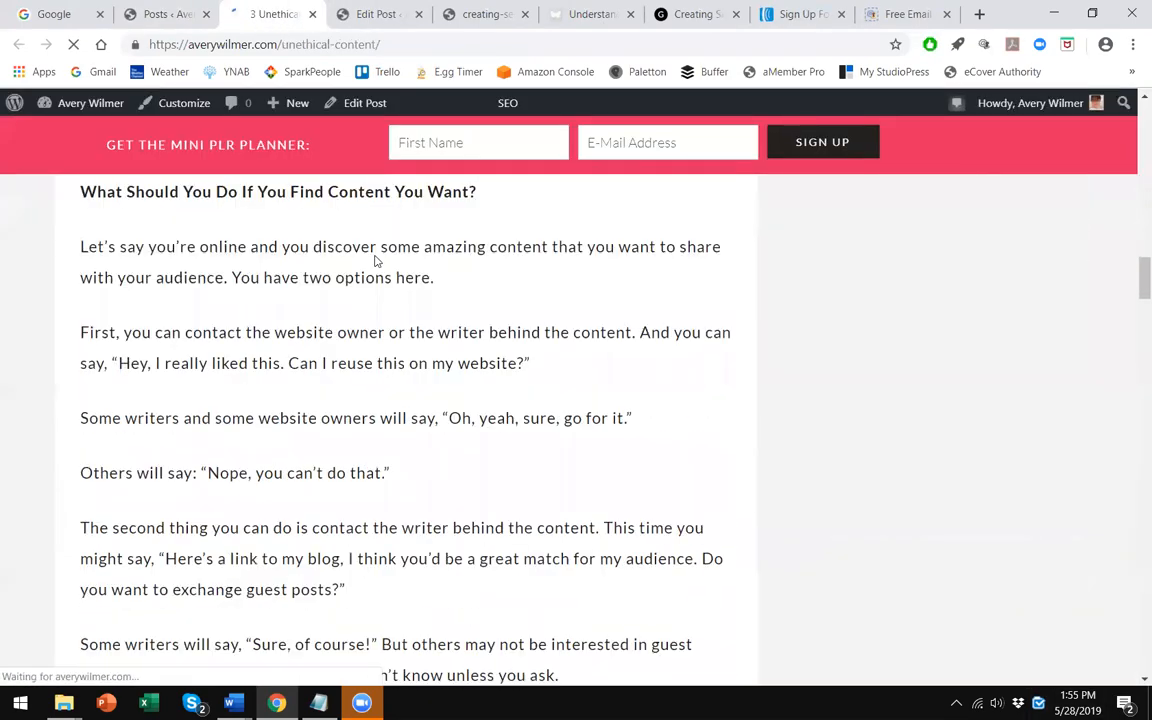
scroll(375, 252, down, 15)
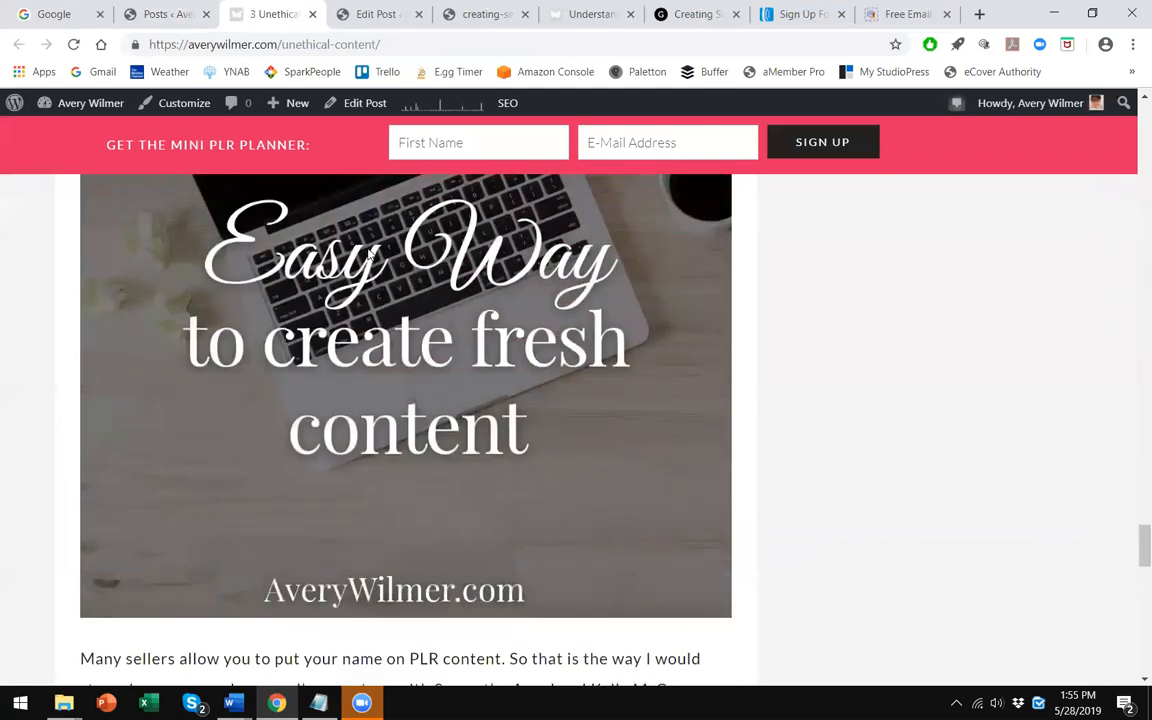
scroll(373, 250, down, 5)
scroll(373, 250, up, 3)
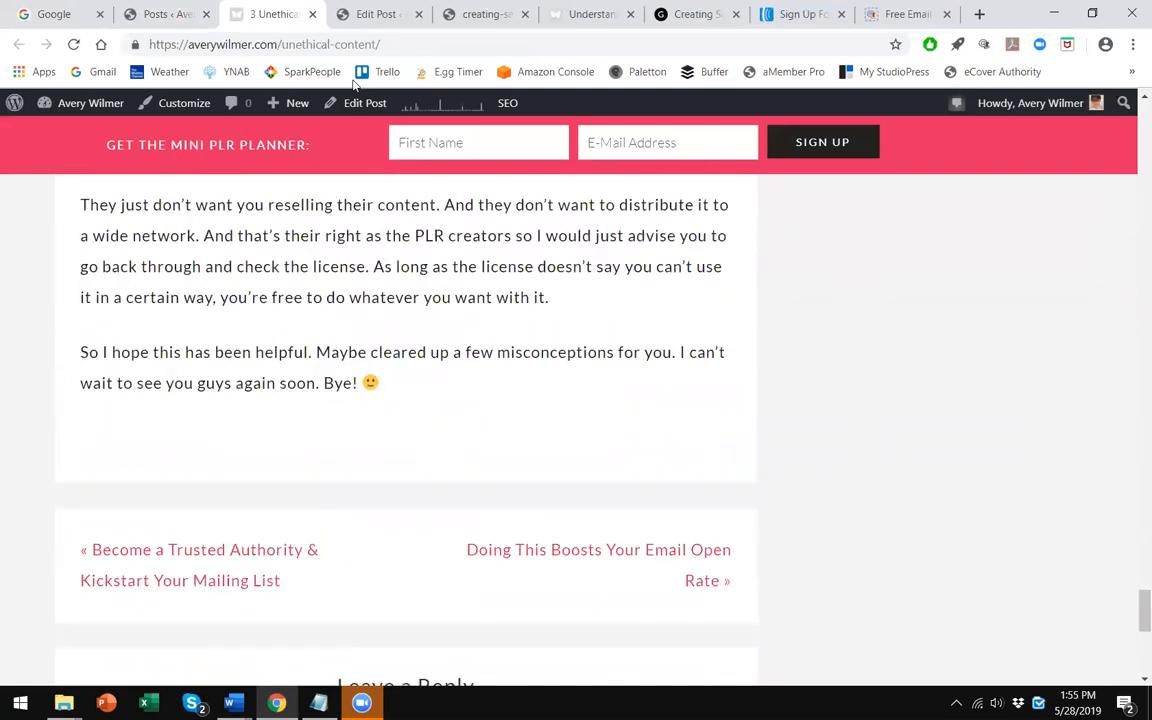
click(313, 14)
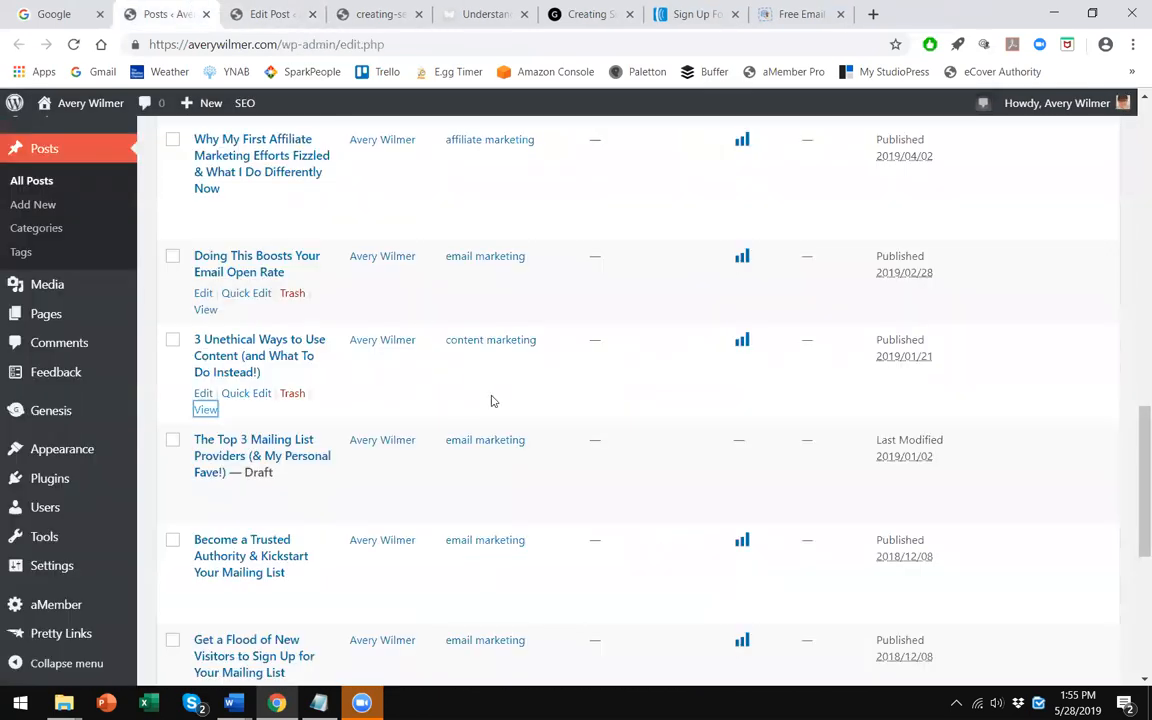
- Review the edit screen, the ebook PDF and the live email sequence post
scroll(491, 399, up, 5)
click(305, 12)
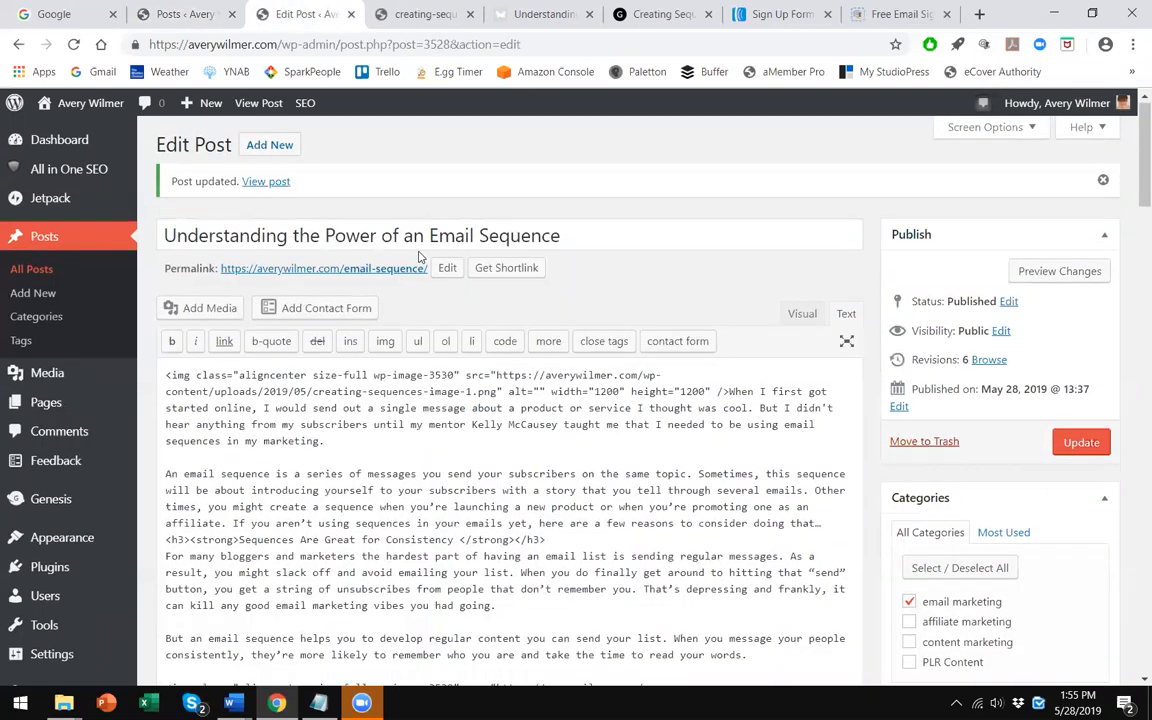
scroll(419, 255, down, 1)
click(430, 13)
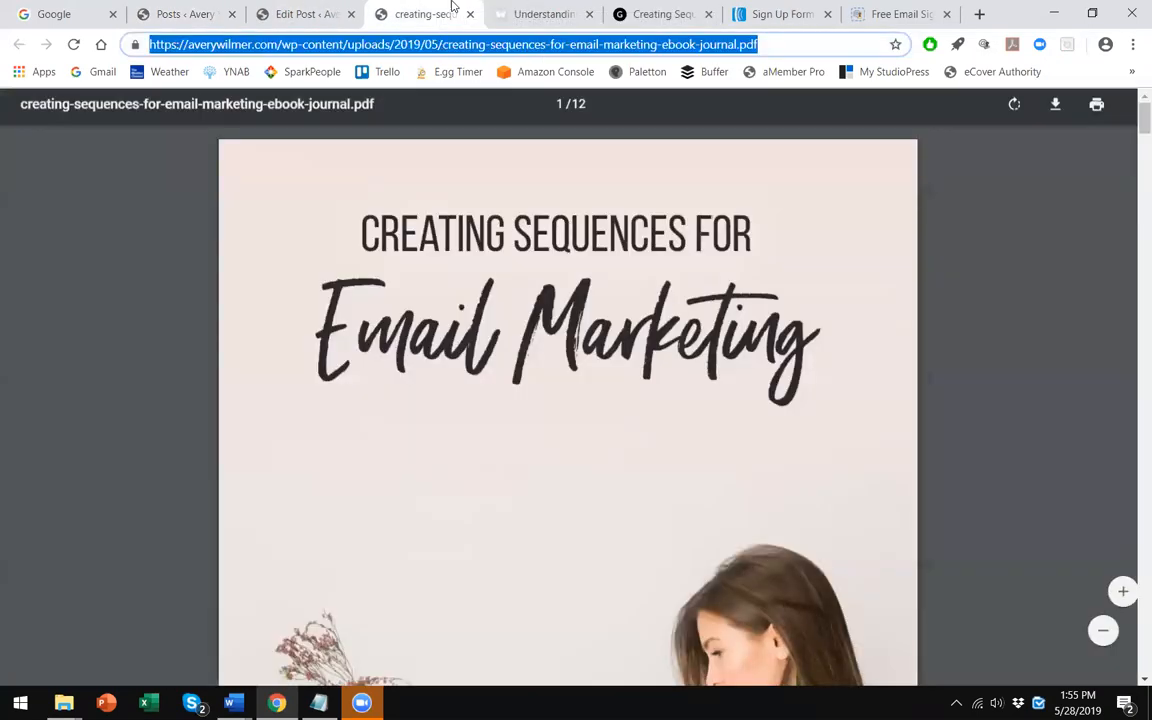
click(540, 13)
scroll(432, 474, down, 15)
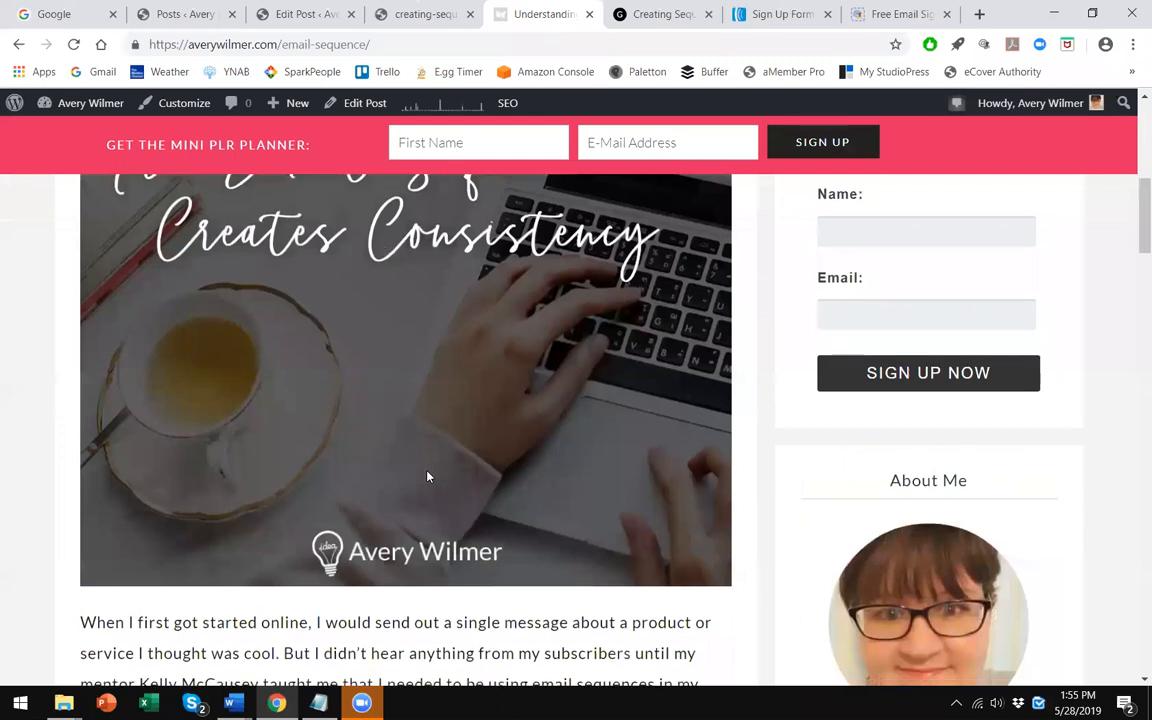
scroll(415, 459, down, 10)
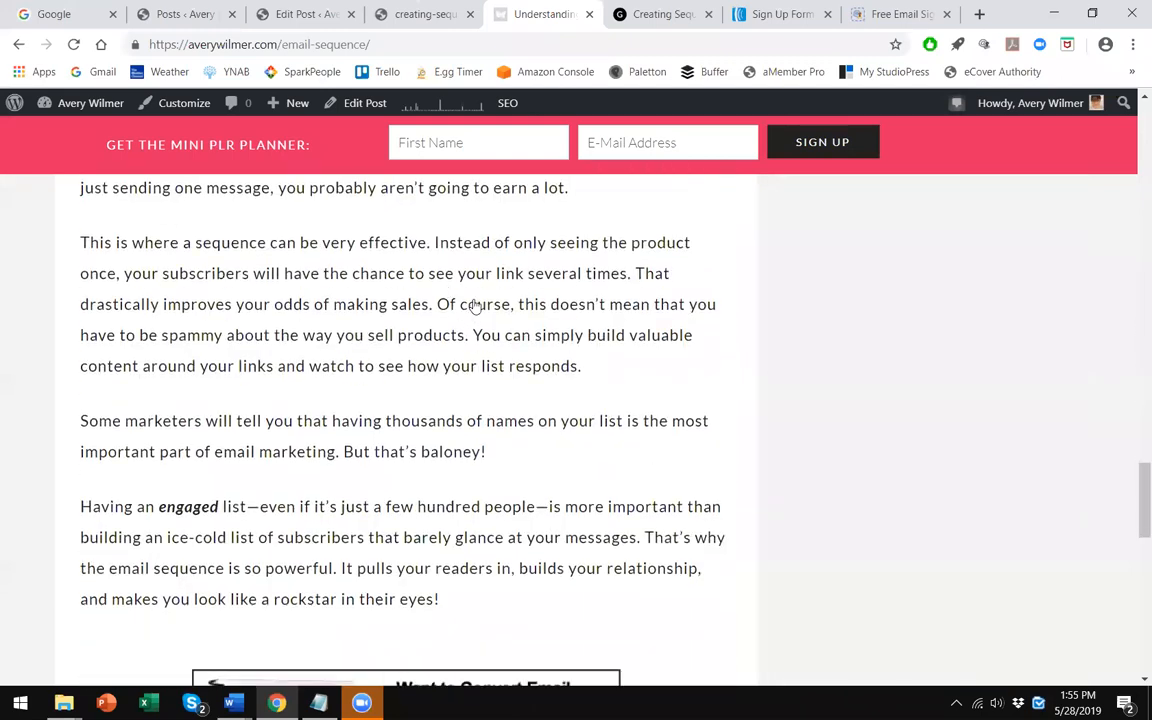
- Test the call-to-action pop-up on the live email sequence post, reloading the page and closing the sign-up form
scroll(473, 301, up, 3)
click(480, 302)
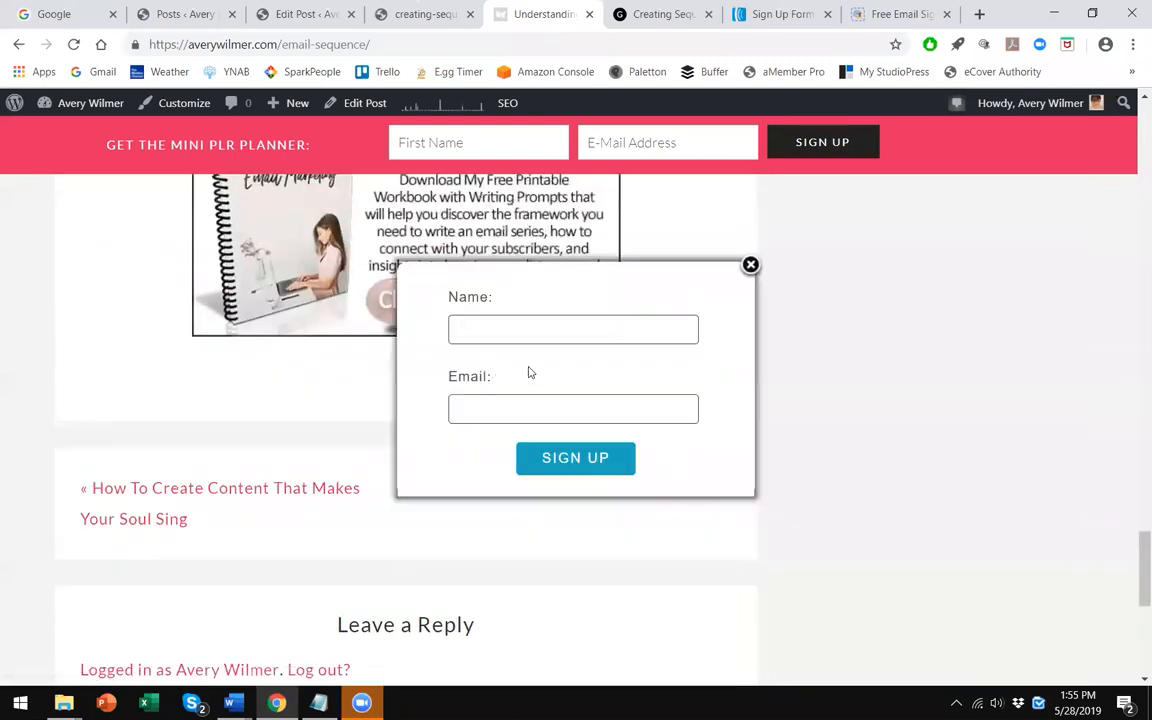
click(491, 543)
scroll(490, 543, up, 10)
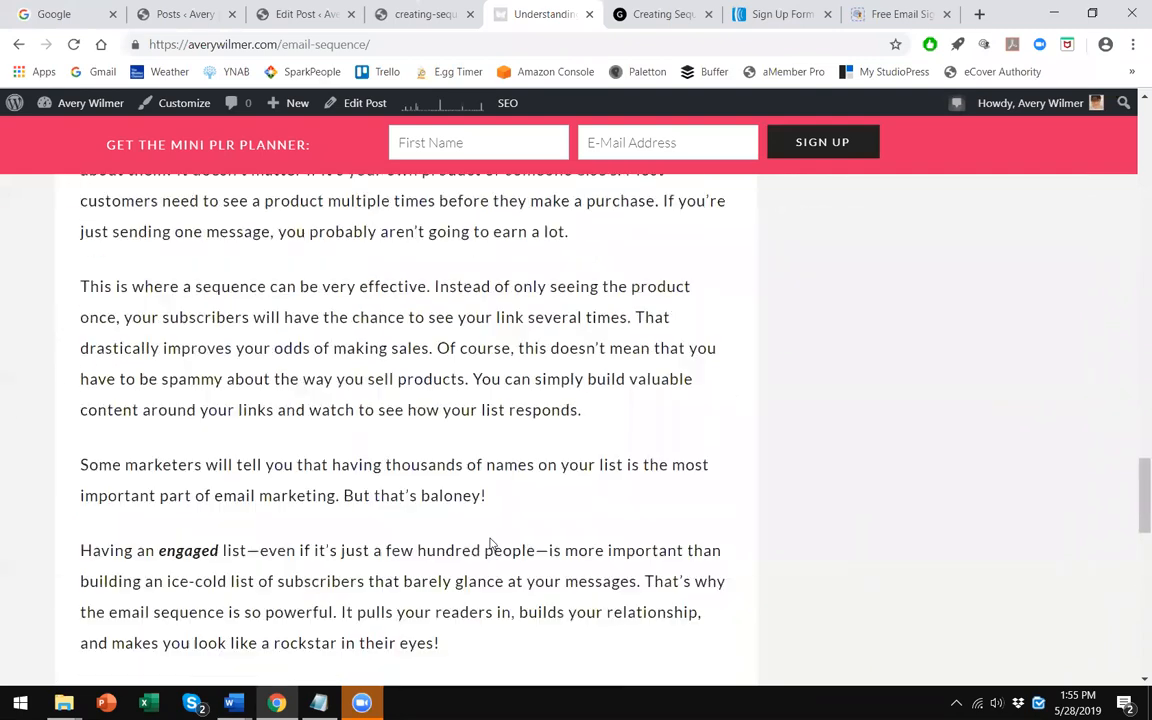
scroll(490, 543, up, 15)
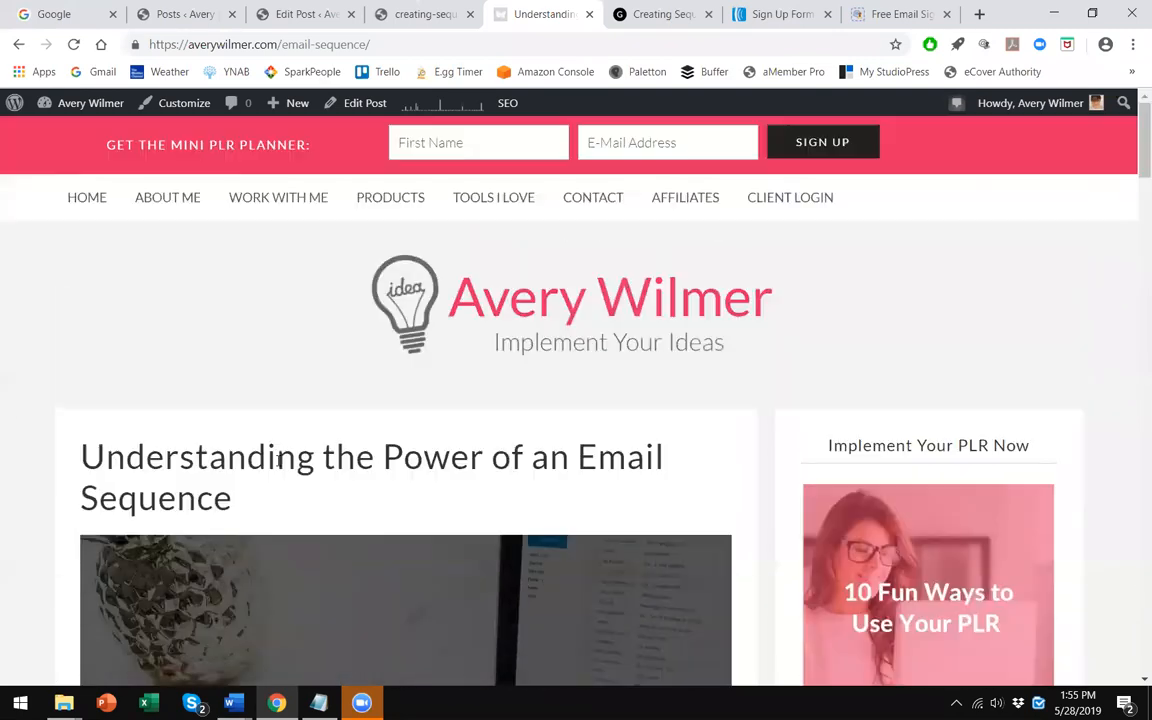
key(F5)
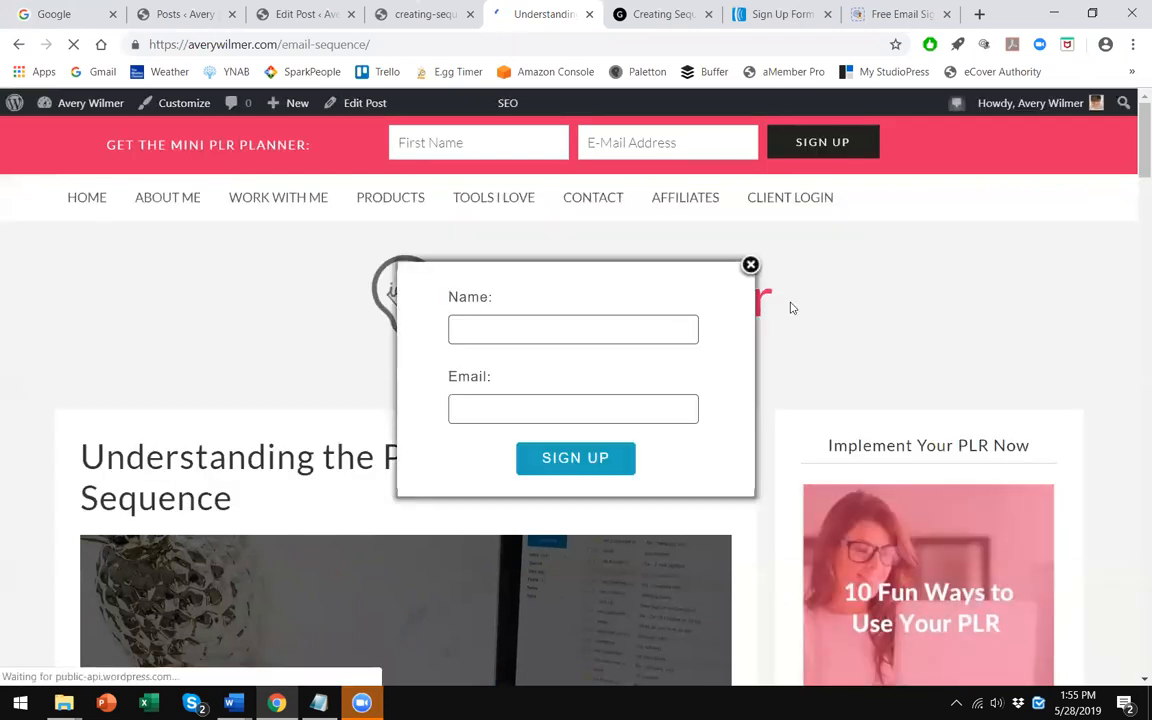
click(750, 266)
scroll(383, 373, down, 9)
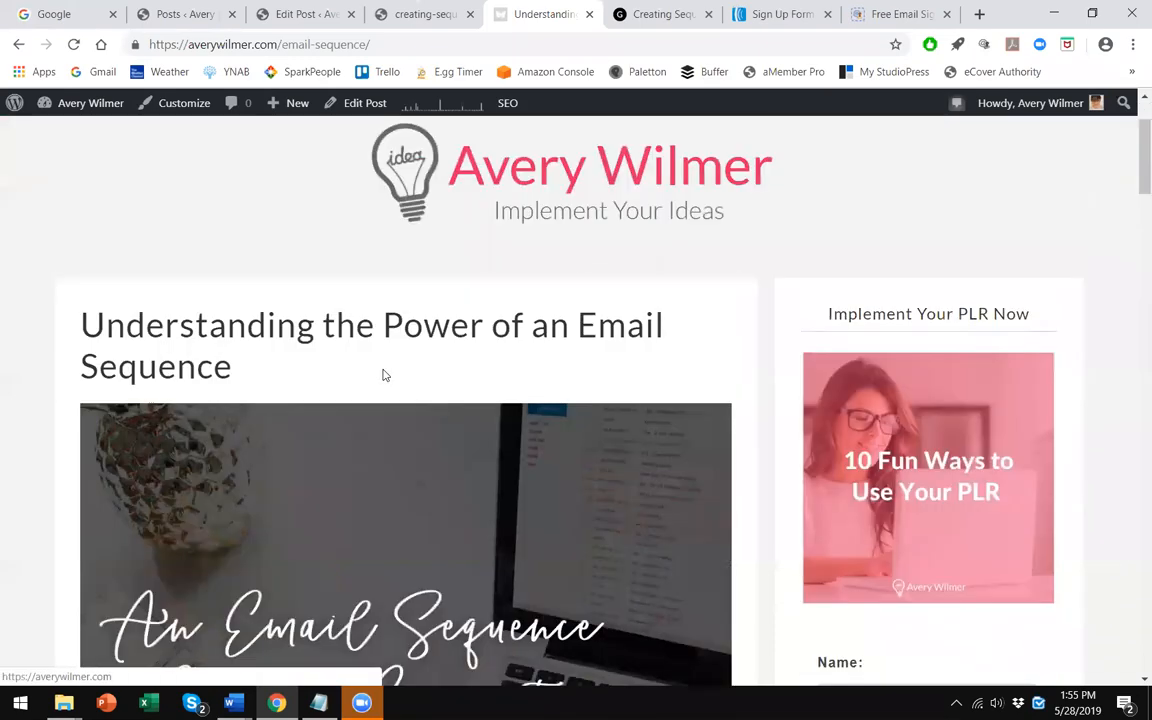
scroll(385, 375, down, 13)
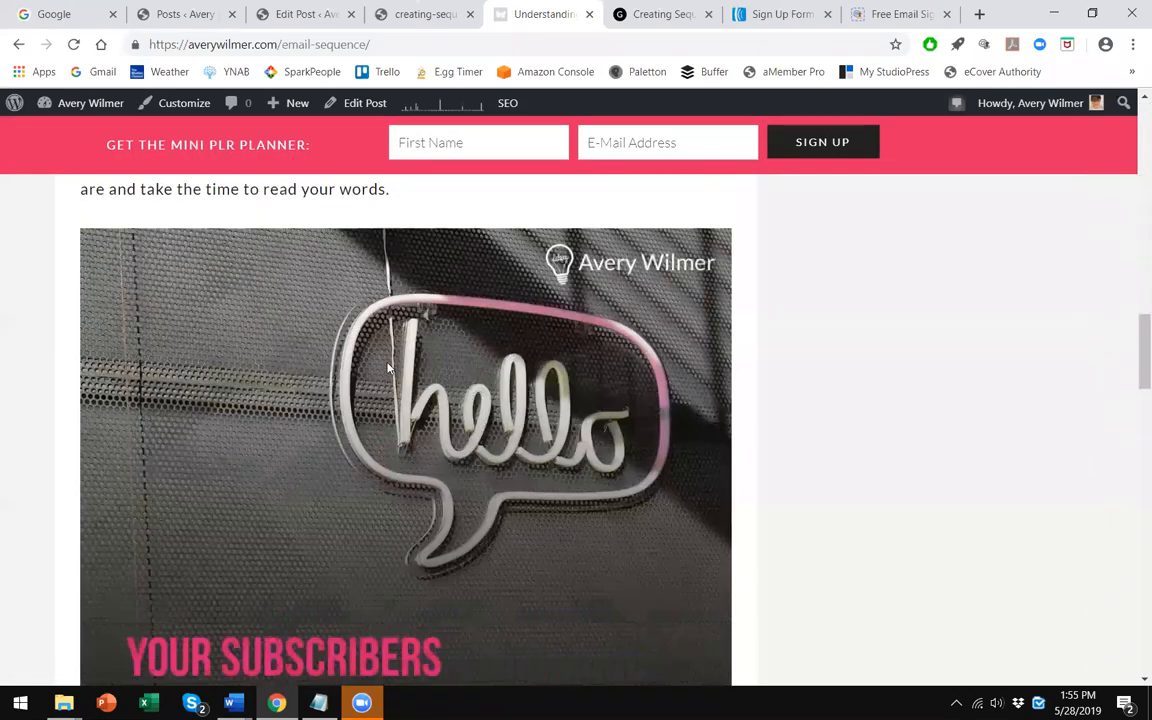
scroll(410, 328, down, 8)
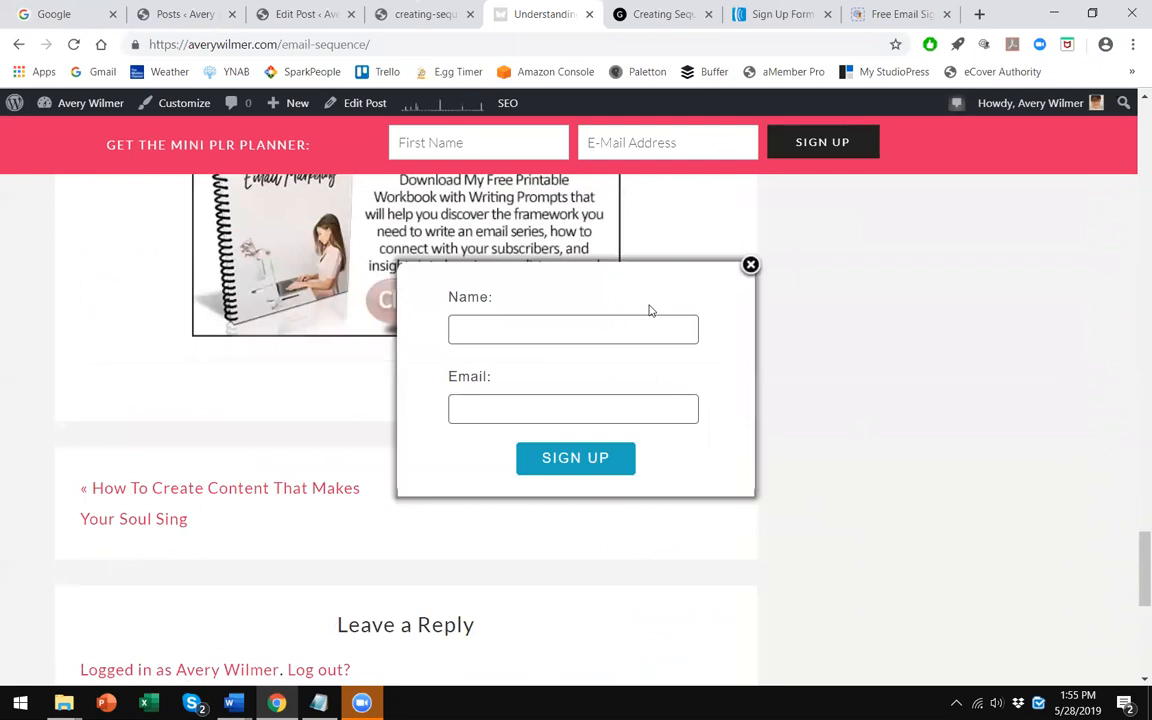
scroll(640, 360, up, 15)
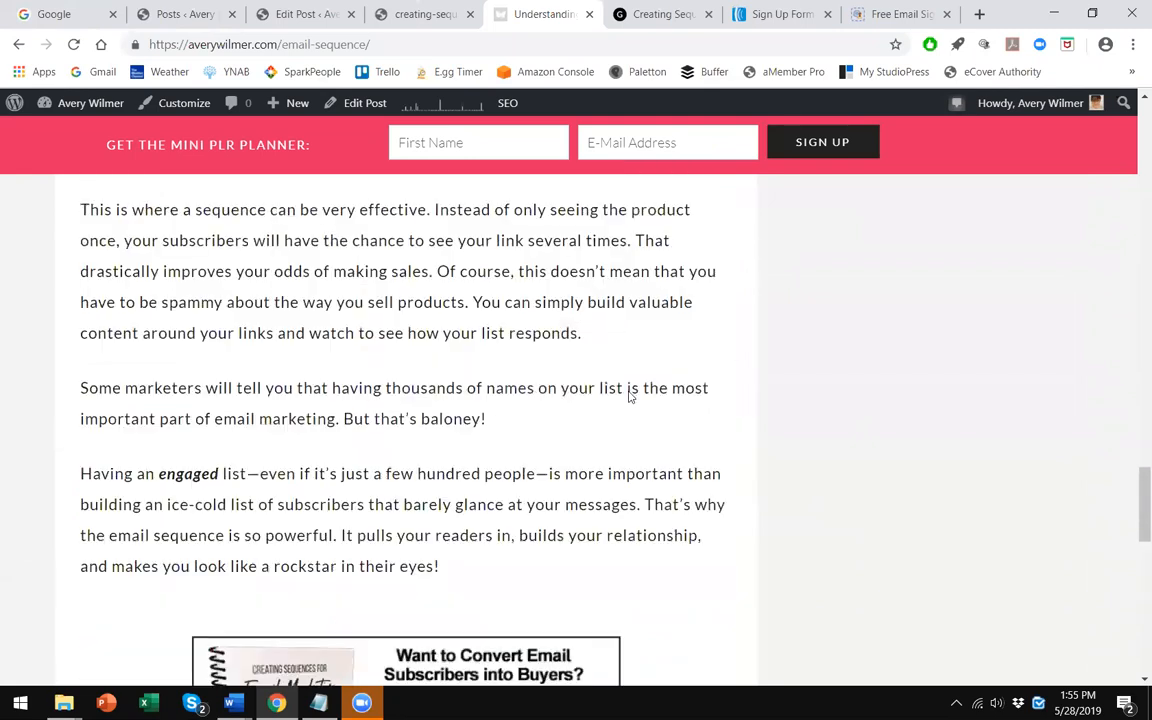
scroll(630, 378, up, 10)
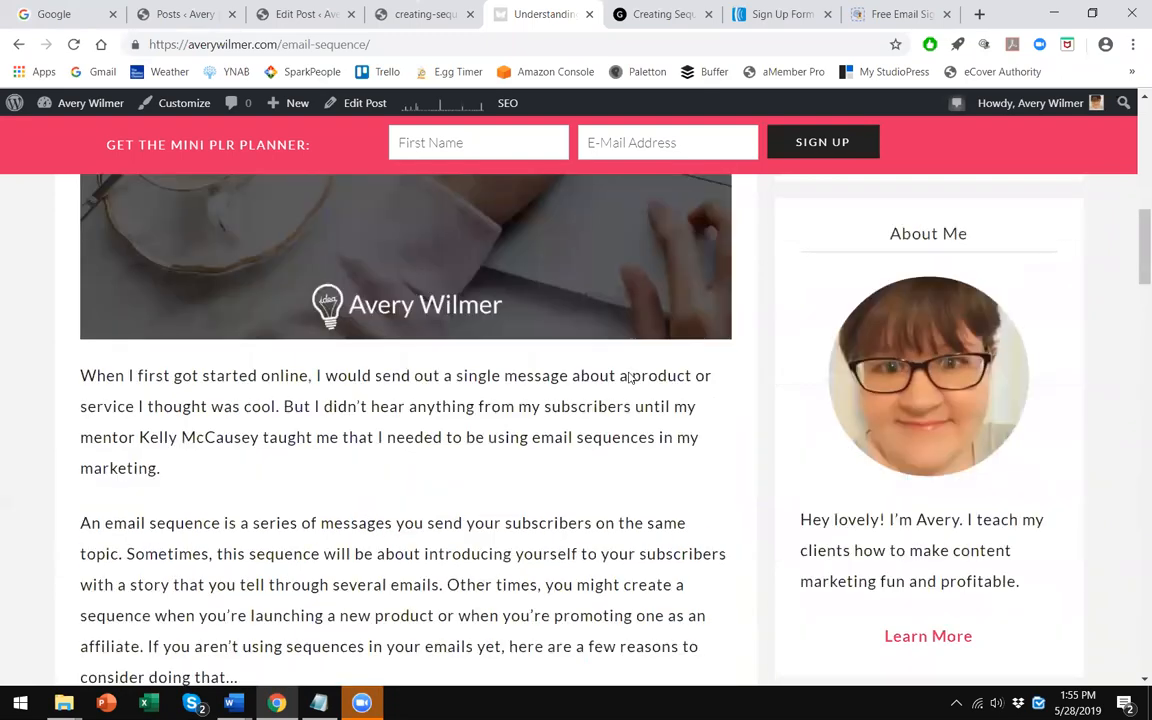
- Review the post's editor screen, scrolling through its settings and the AWeber form code below the image
click(420, 14)
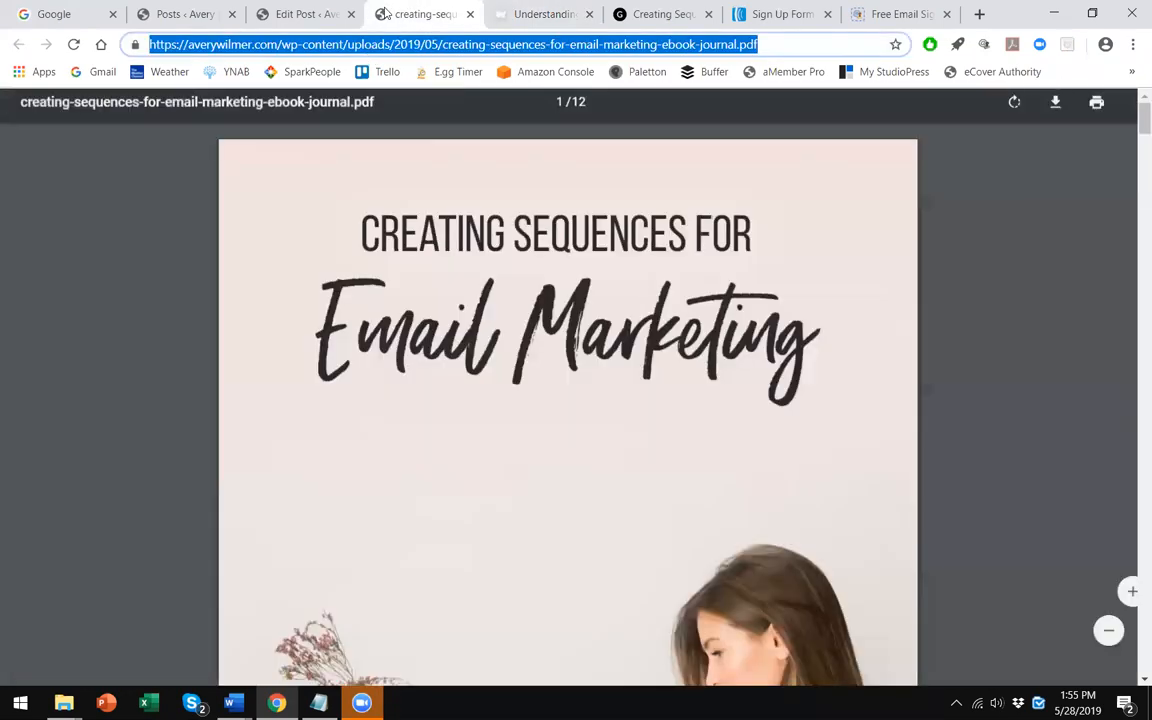
click(308, 12)
scroll(668, 490, down, 15)
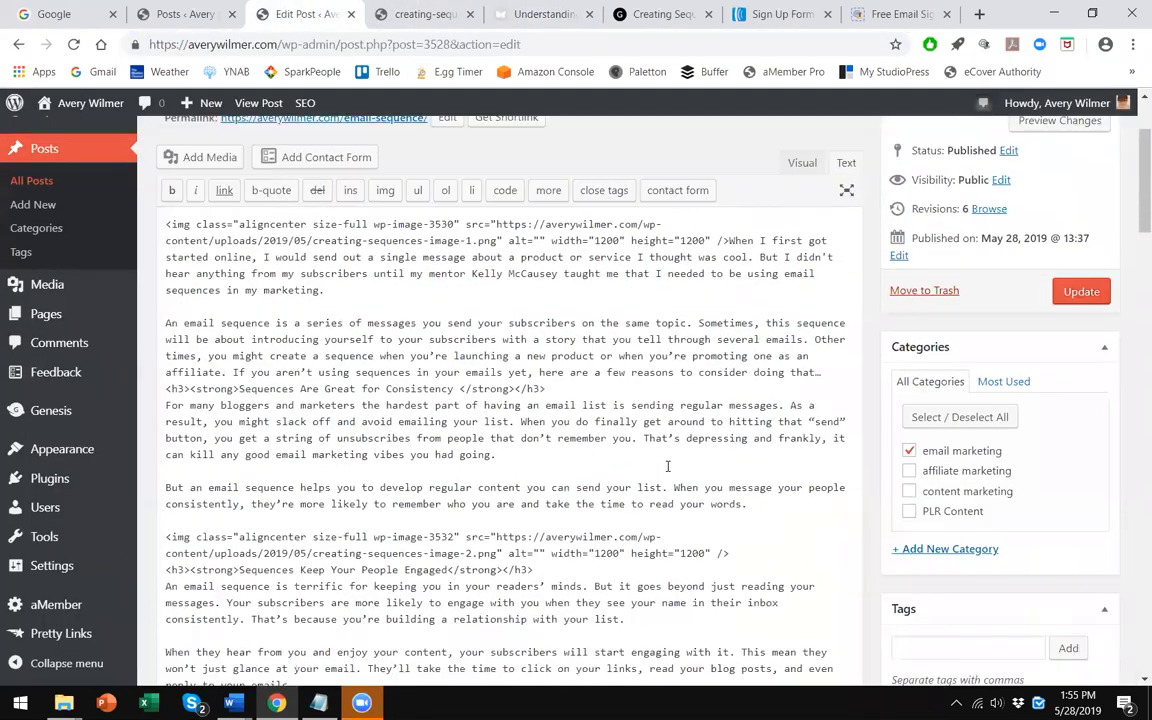
scroll(615, 458, down, 3)
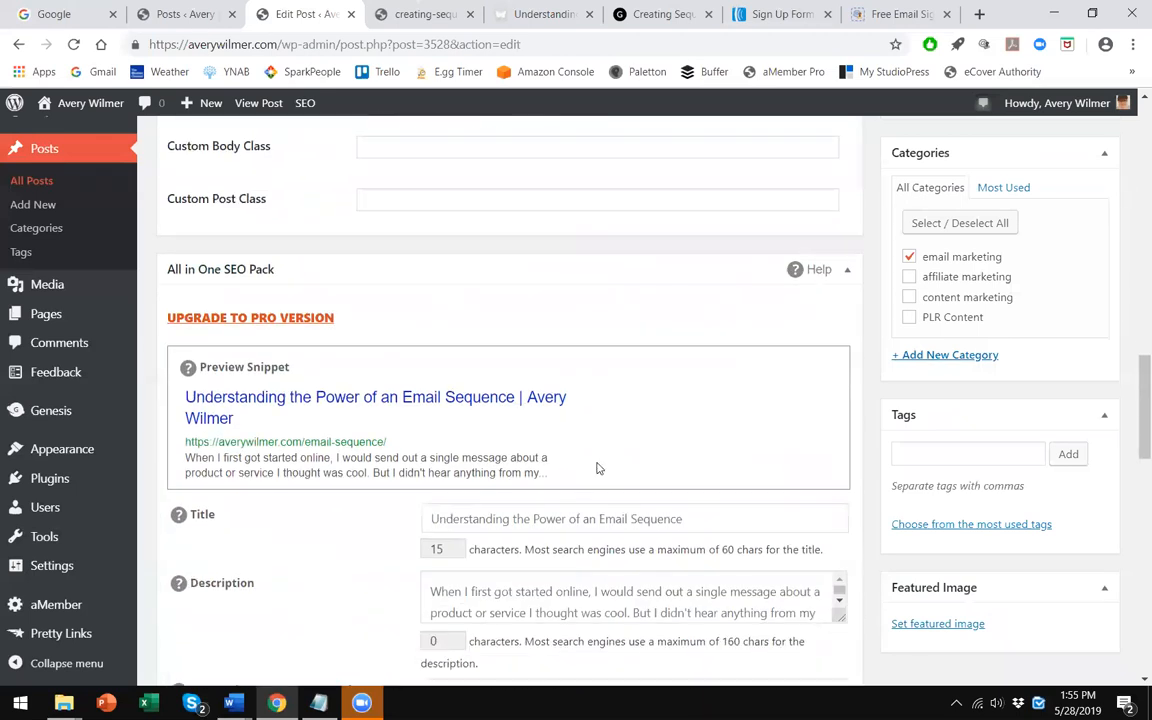
scroll(579, 476, down, 5)
scroll(531, 469, down, 4)
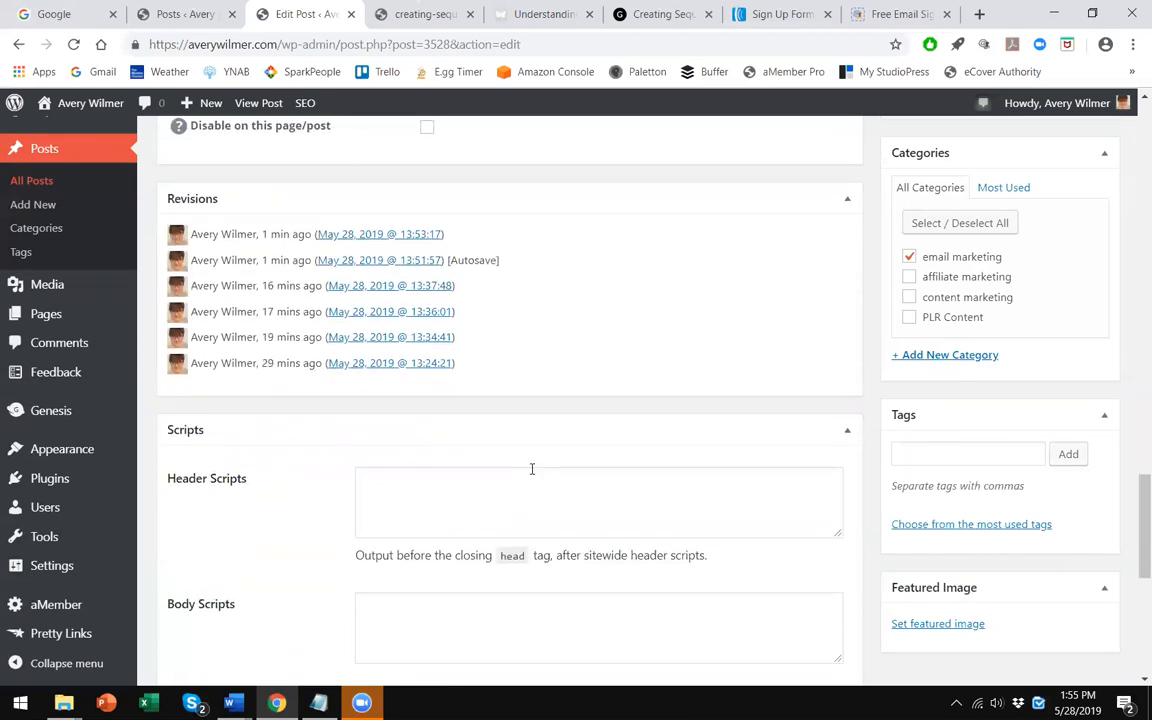
scroll(447, 455, down, 3)
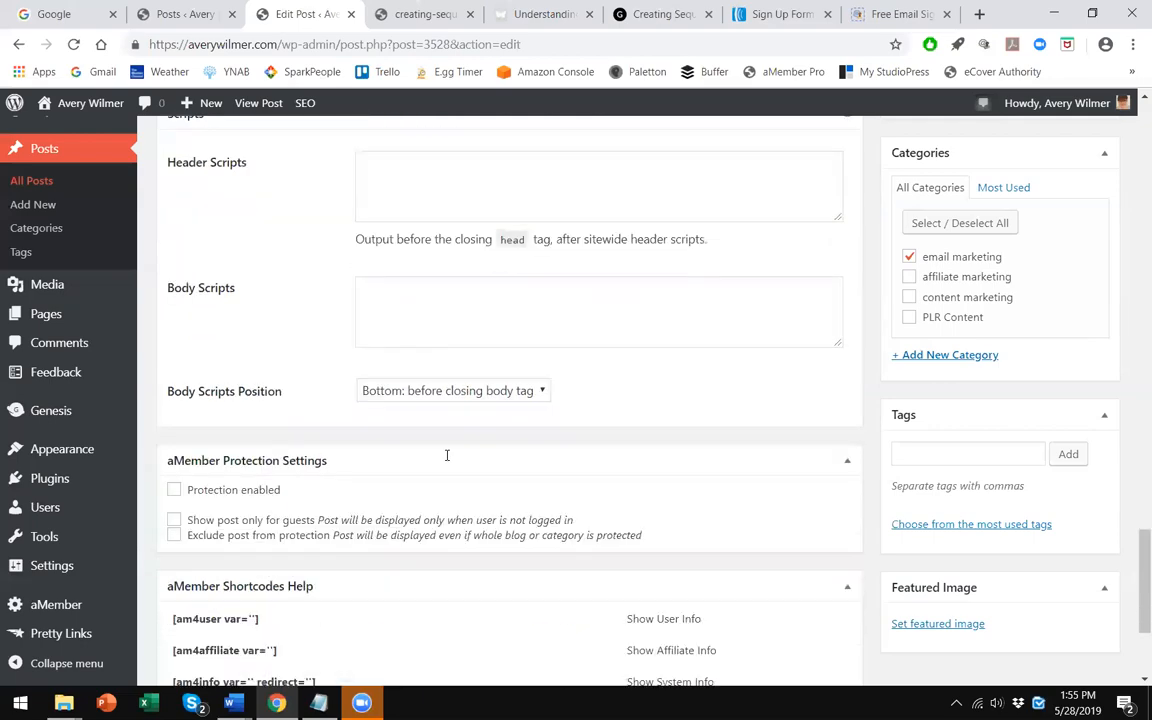
scroll(442, 481, up, 10)
scroll(476, 487, up, 15)
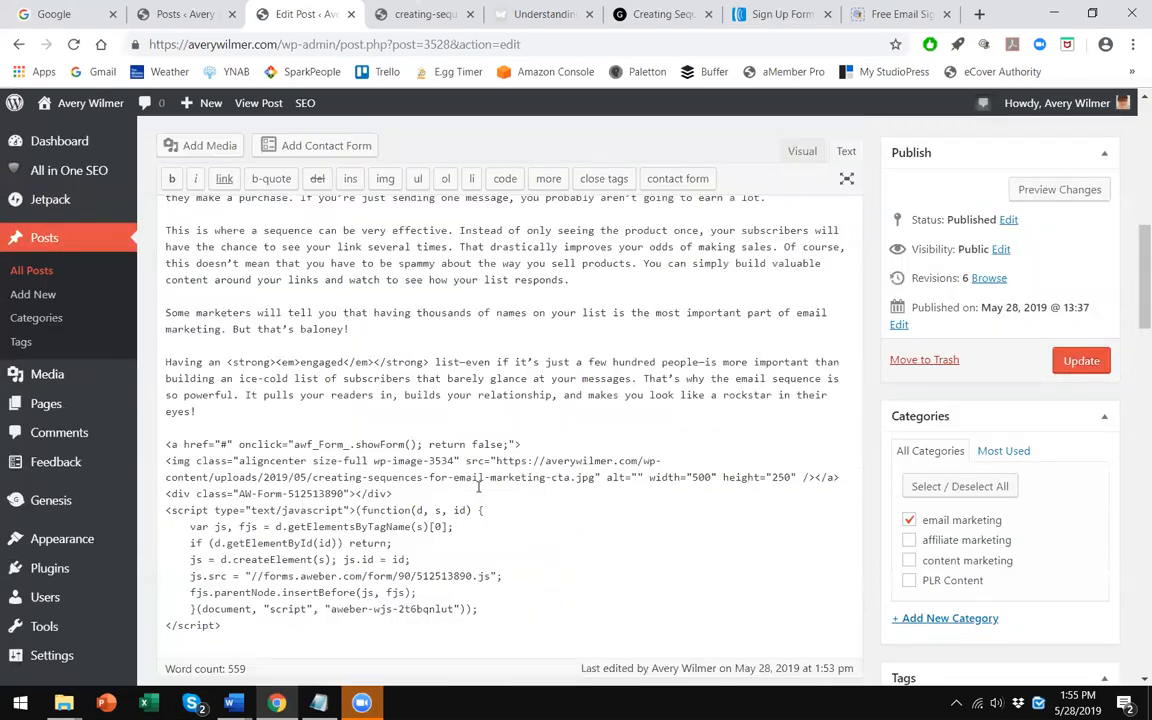
- Return to the live post, dismiss the pop-up and scroll down to the call-to-action image
click(420, 14)
click(555, 8)
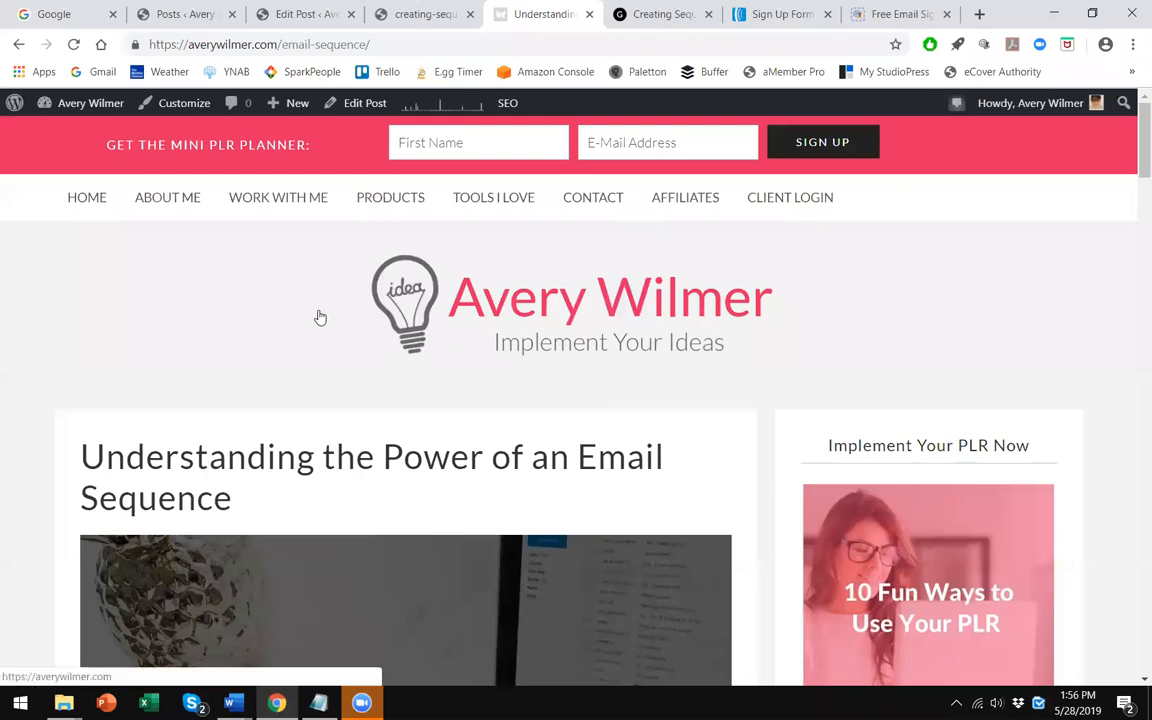
click(209, 298)
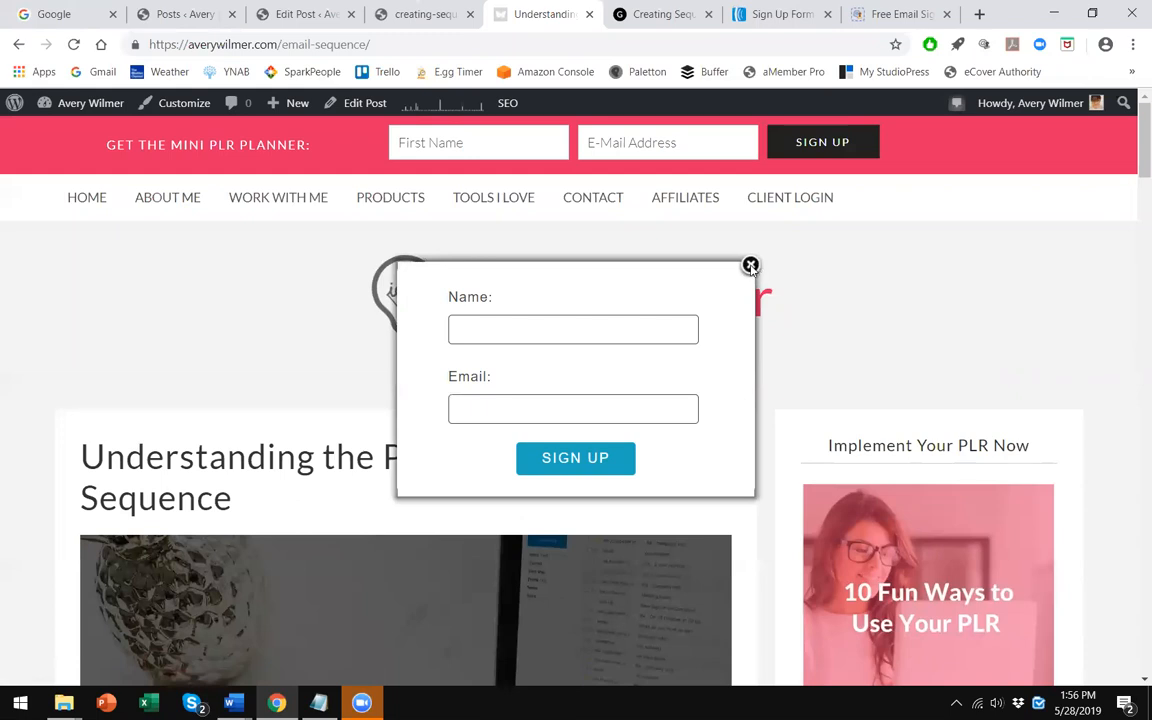
click(750, 265)
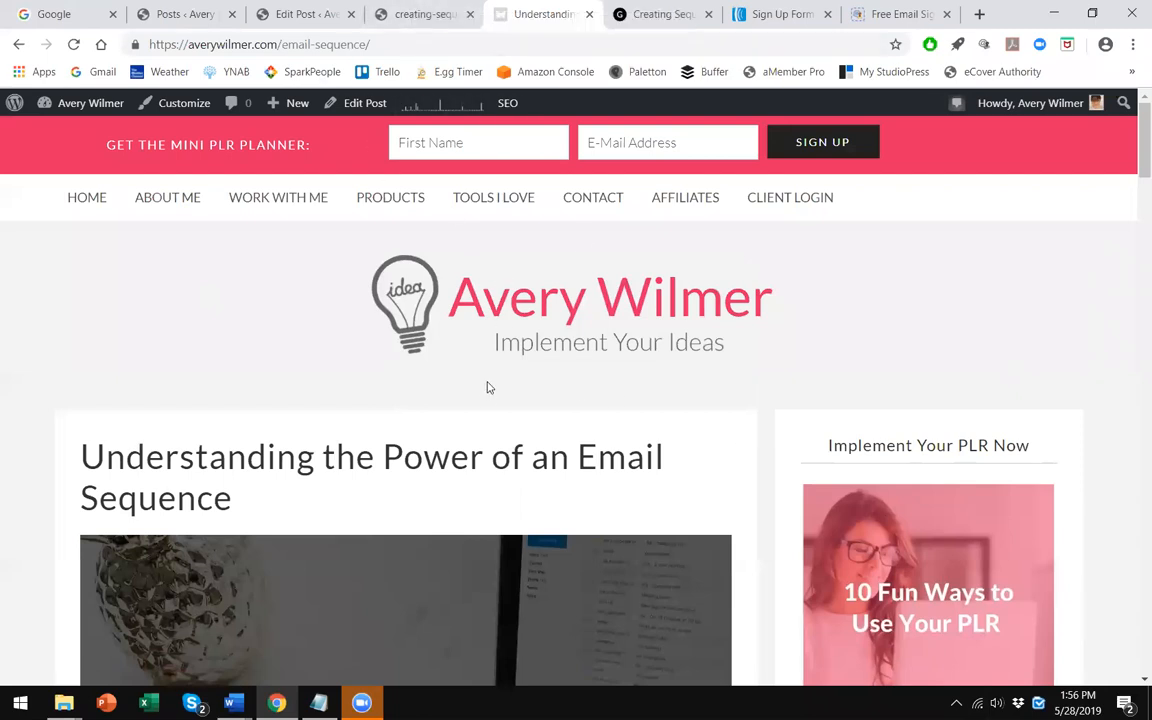
scroll(488, 386, down, 6)
scroll(488, 386, down, 15)
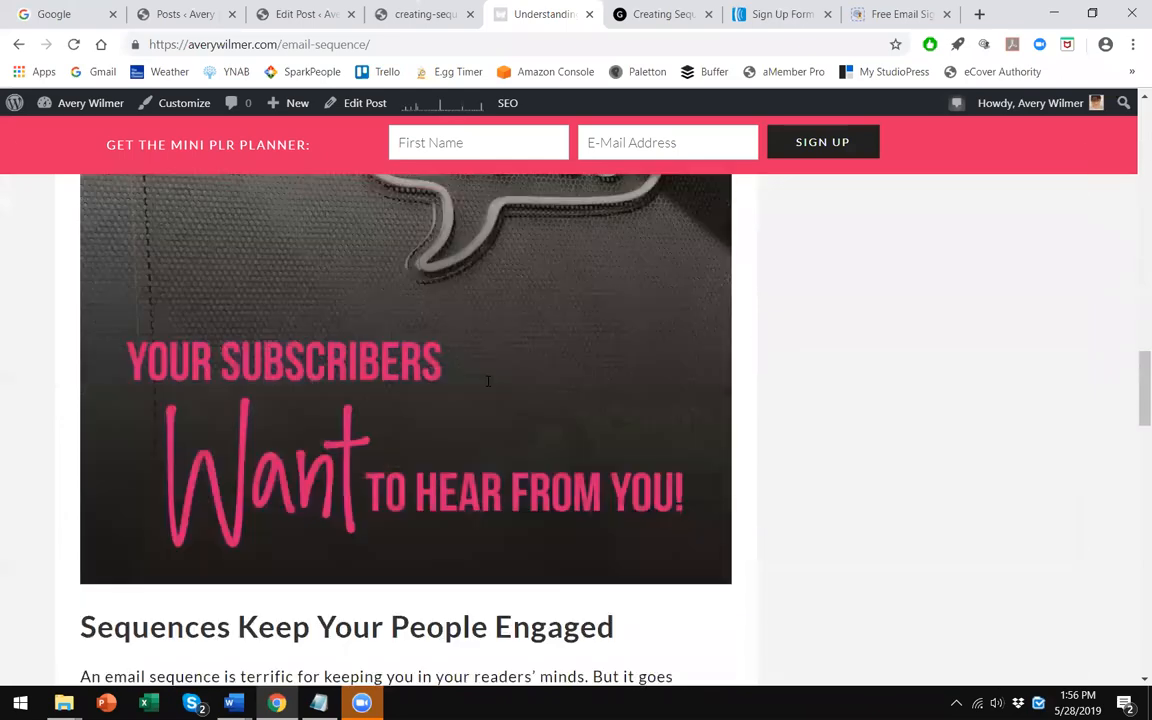
scroll(480, 316, down, 5)
scroll(486, 314, up, 1)
click(490, 312)
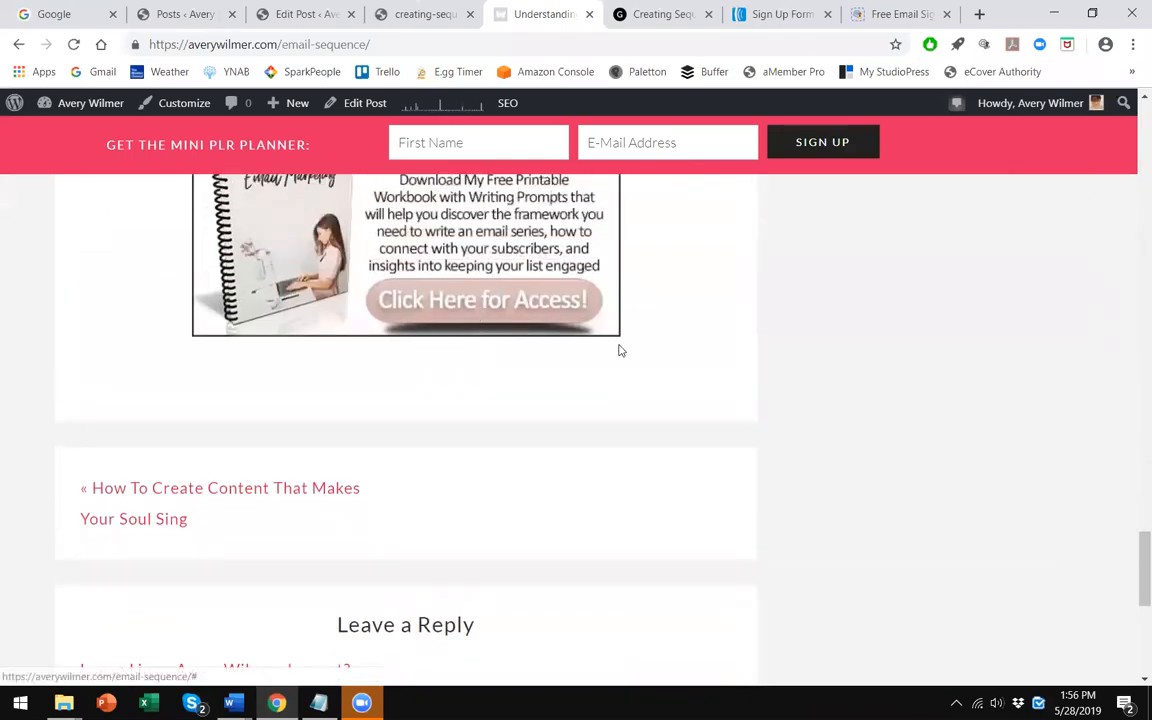
- Subscribe through the call-to-action pop-up form with a test name and e-mail address
click(511, 326)
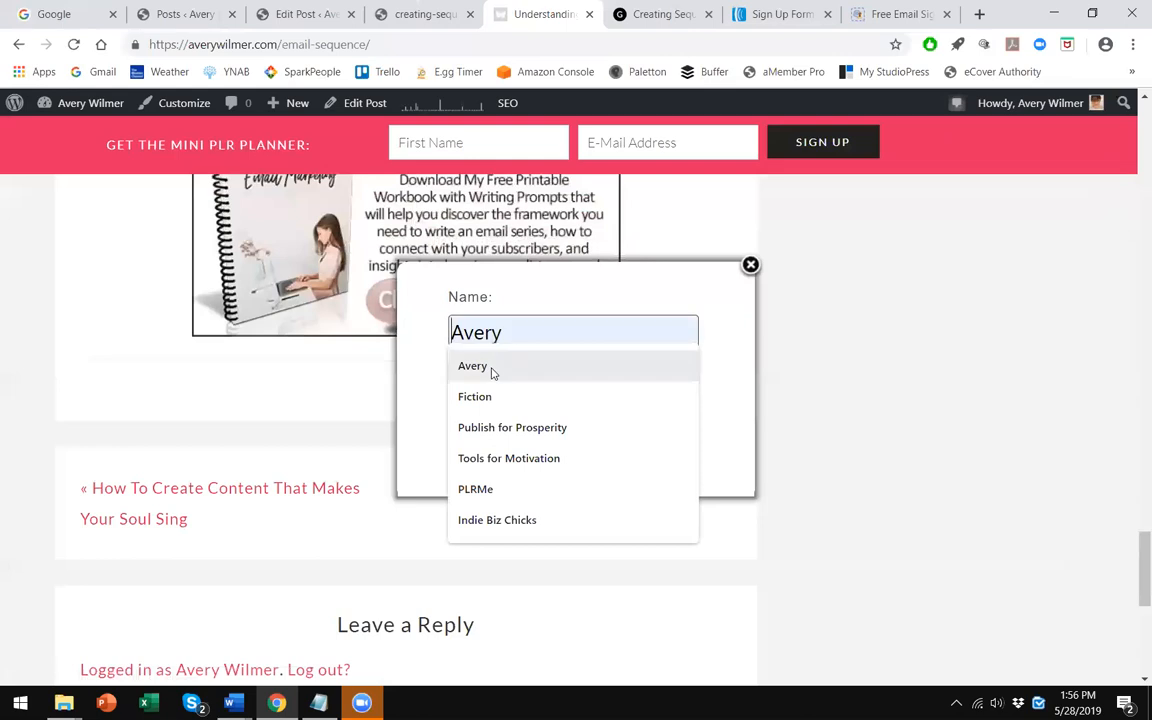
click(494, 370)
click(476, 400)
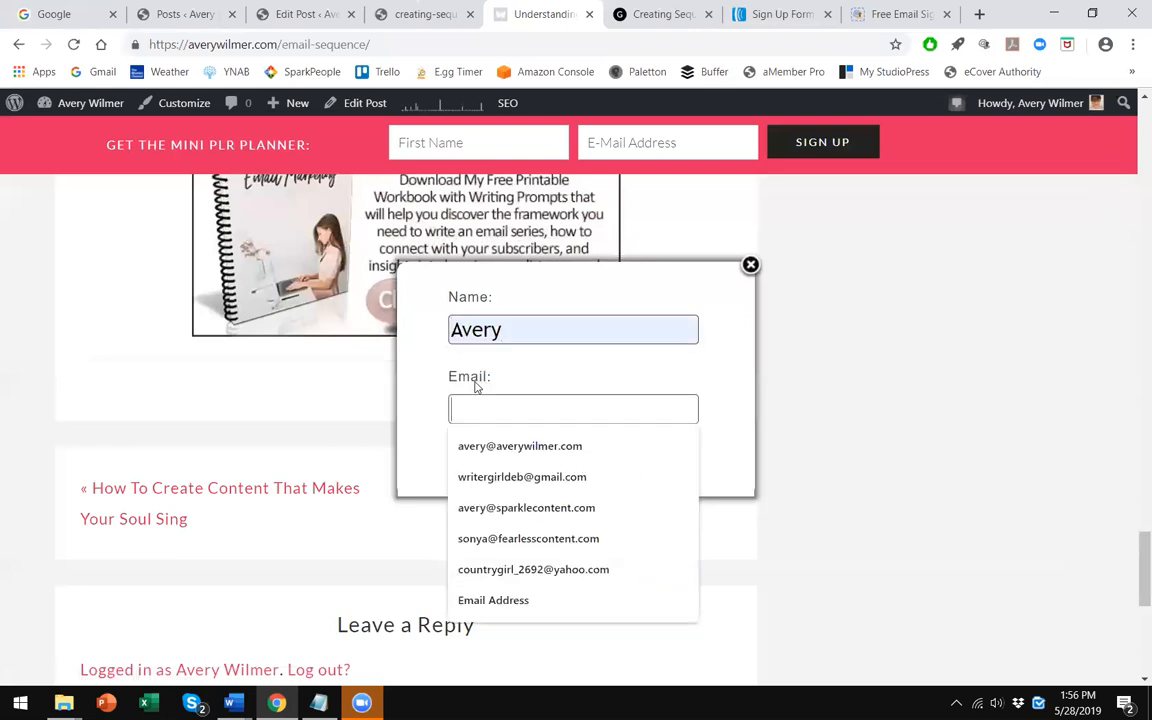
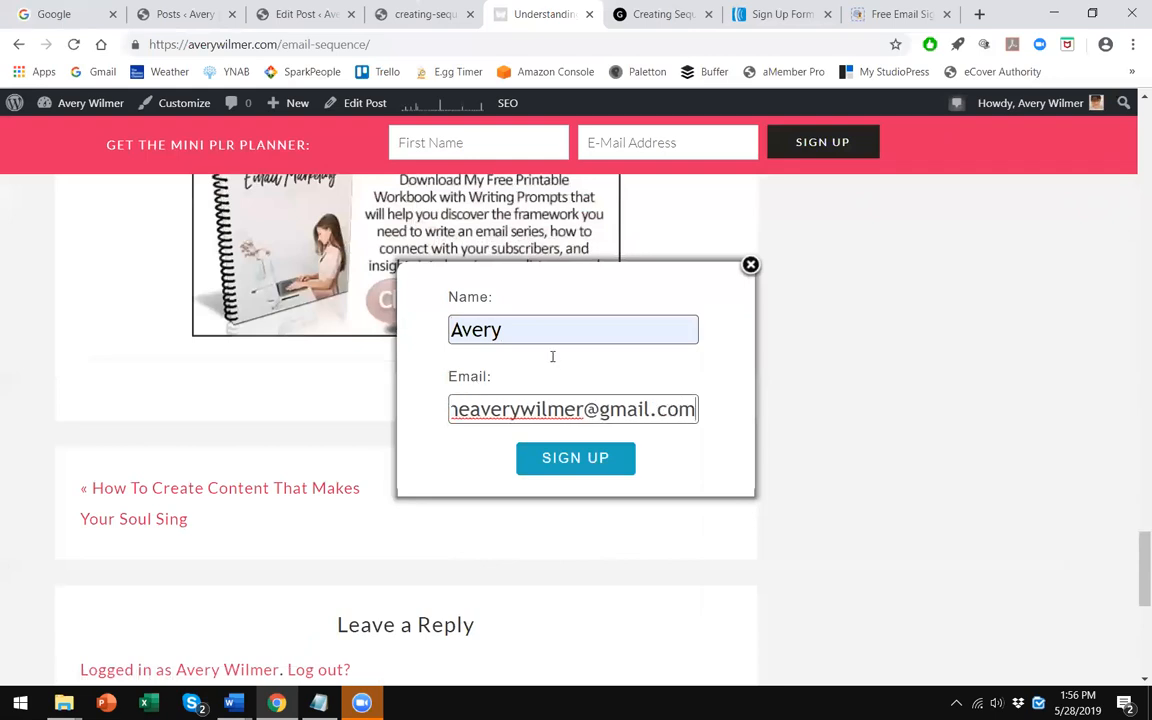
click(572, 458)
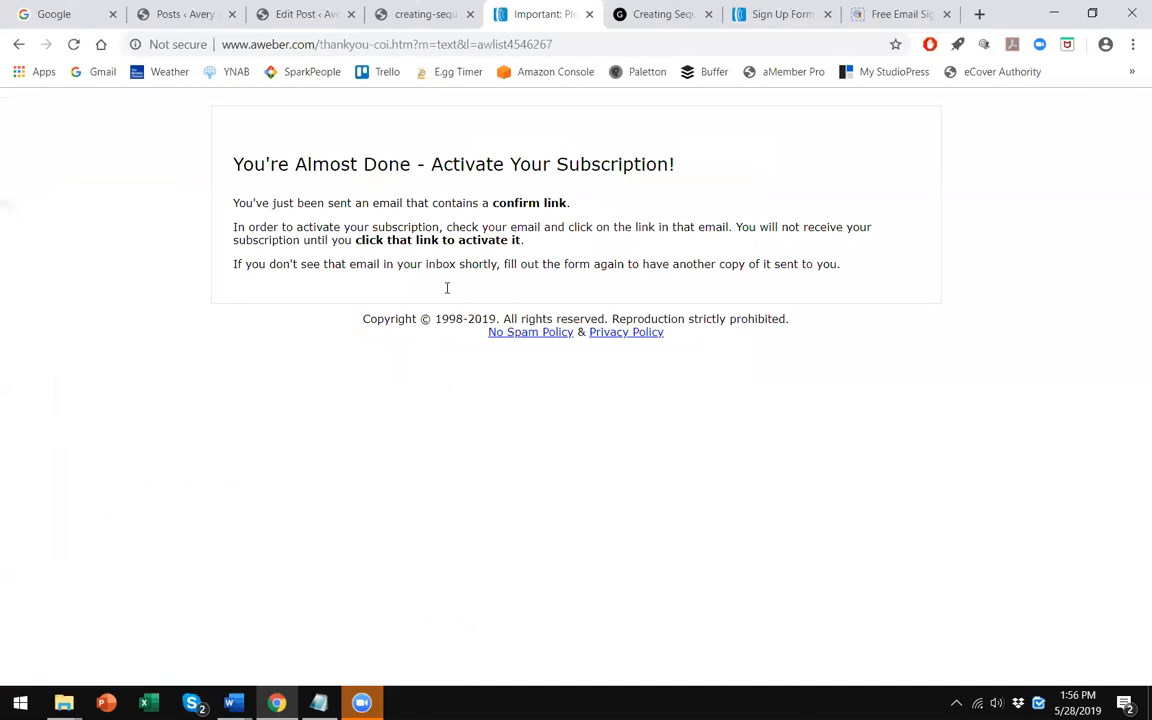
- Open Gmail and sign in by entering the account password
click(95, 10)
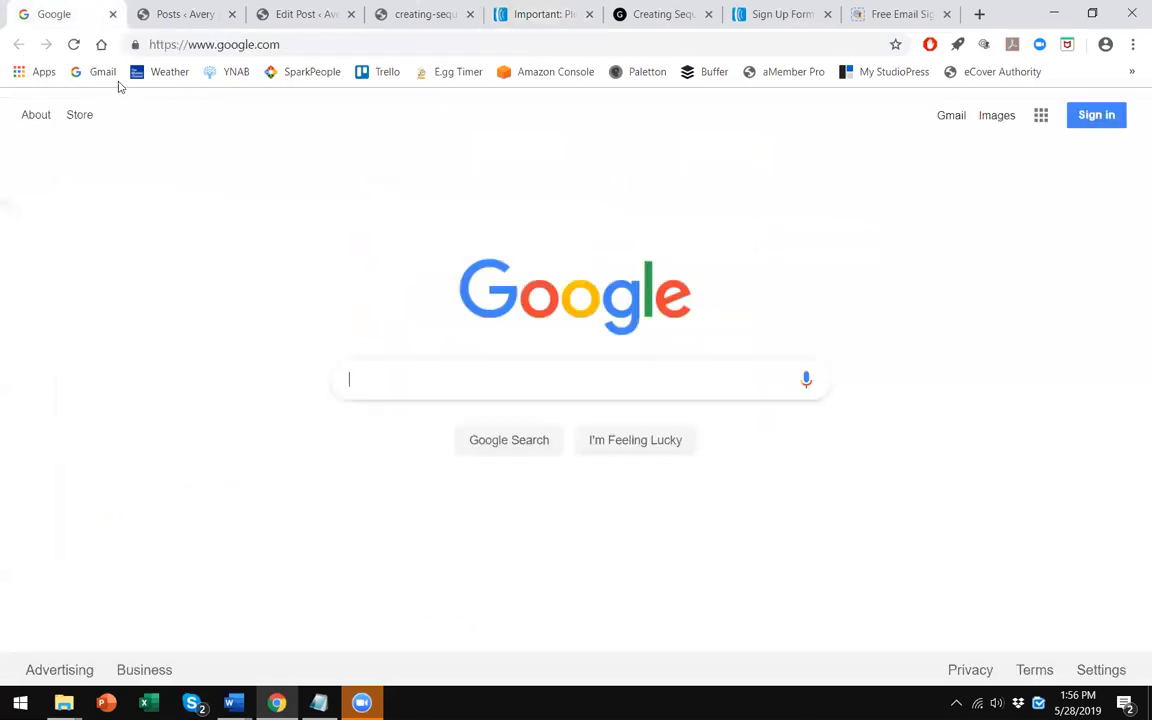
click(100, 71)
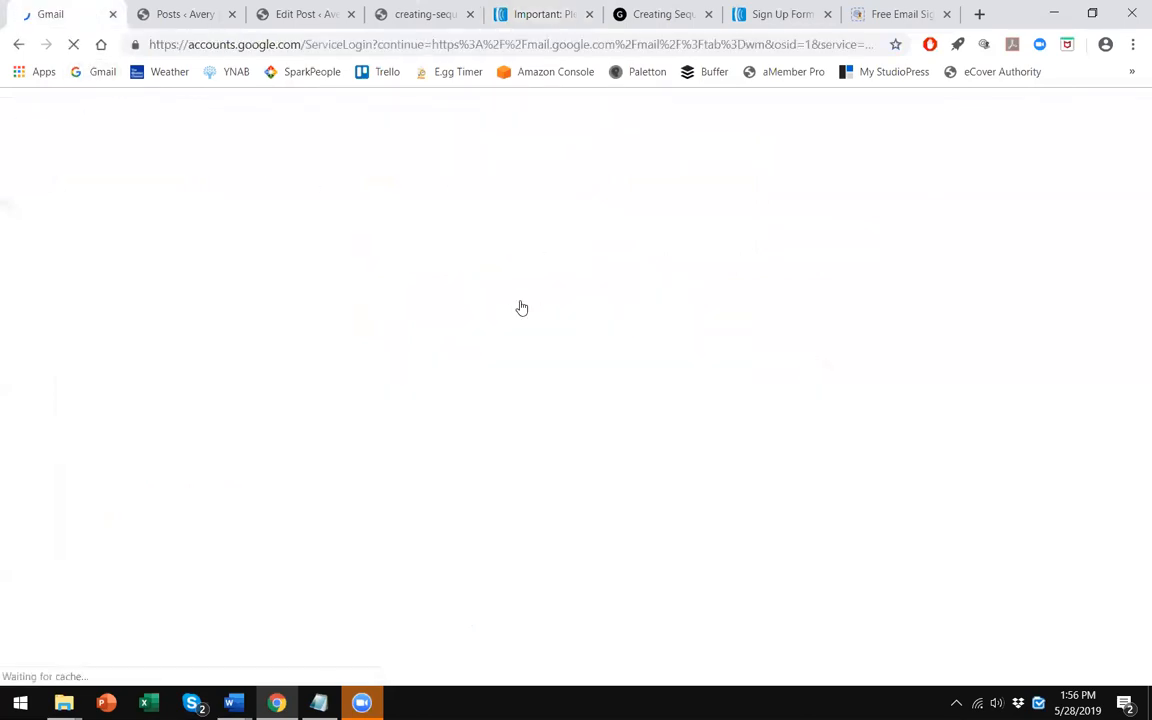
click(489, 298)
text(•••)
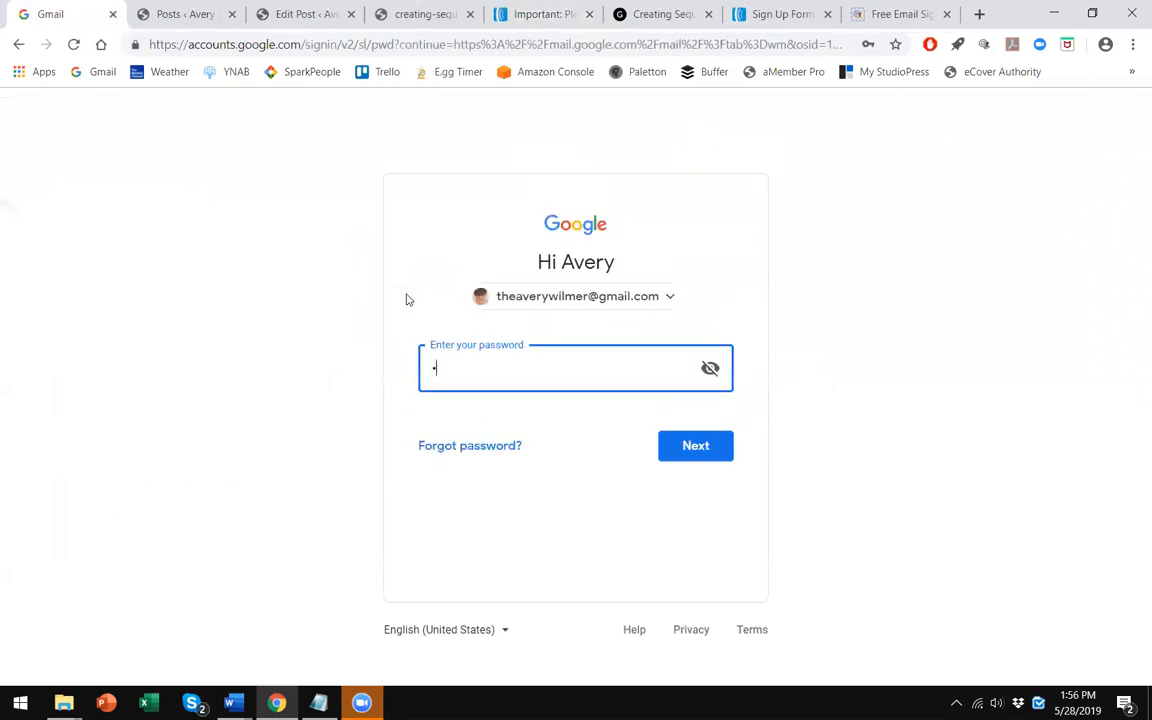
text(•••••••••••••)
key(Return)
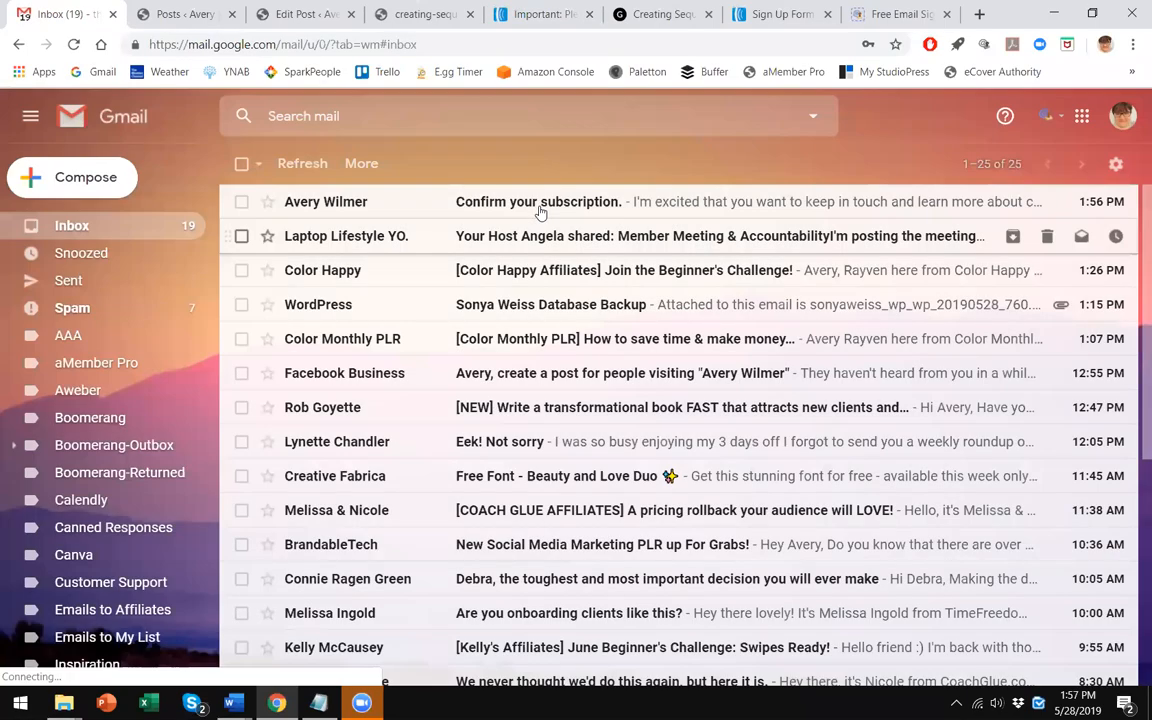
- Open the subscription confirmation email and confirm the e-mail address
click(478, 212)
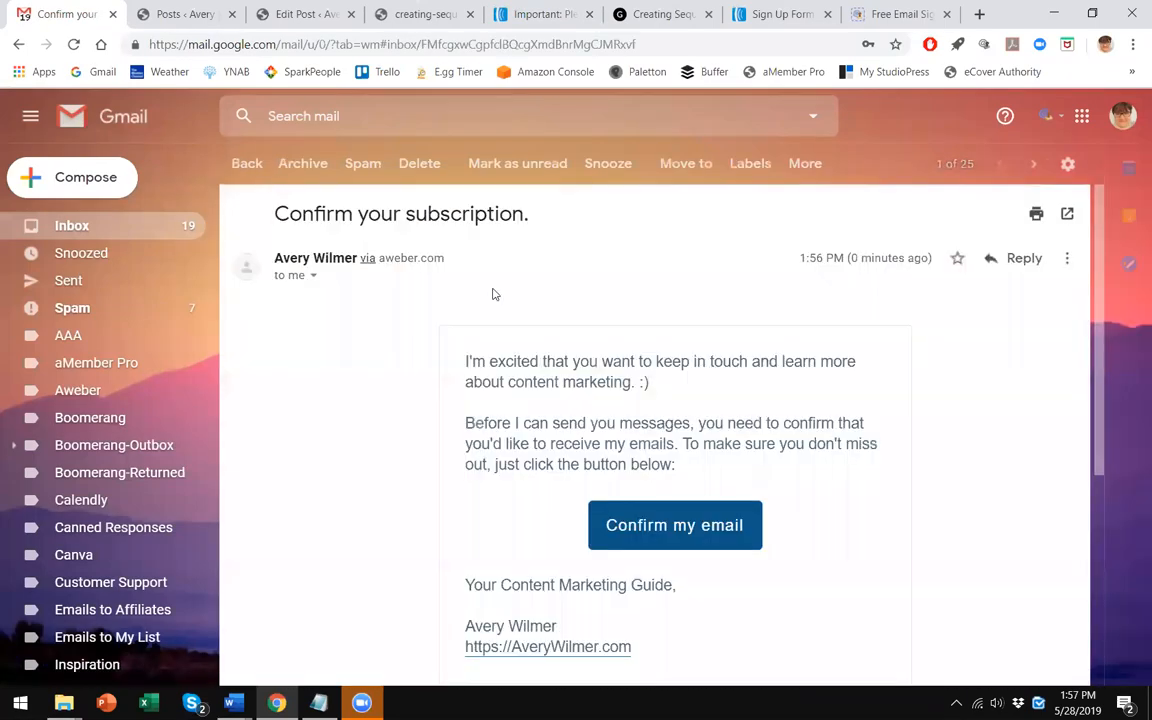
click(676, 526)
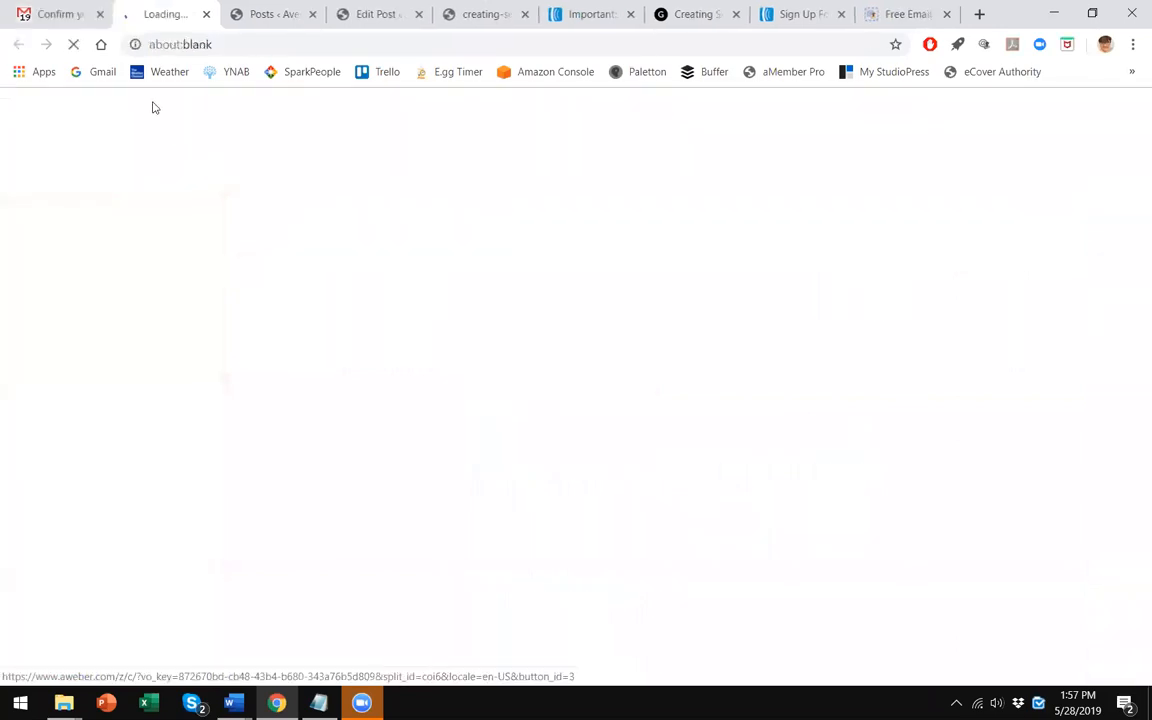
- Check the inbox for the bonus planner and workbook freebie emails and display images in the workbook email
click(68, 8)
click(231, 164)
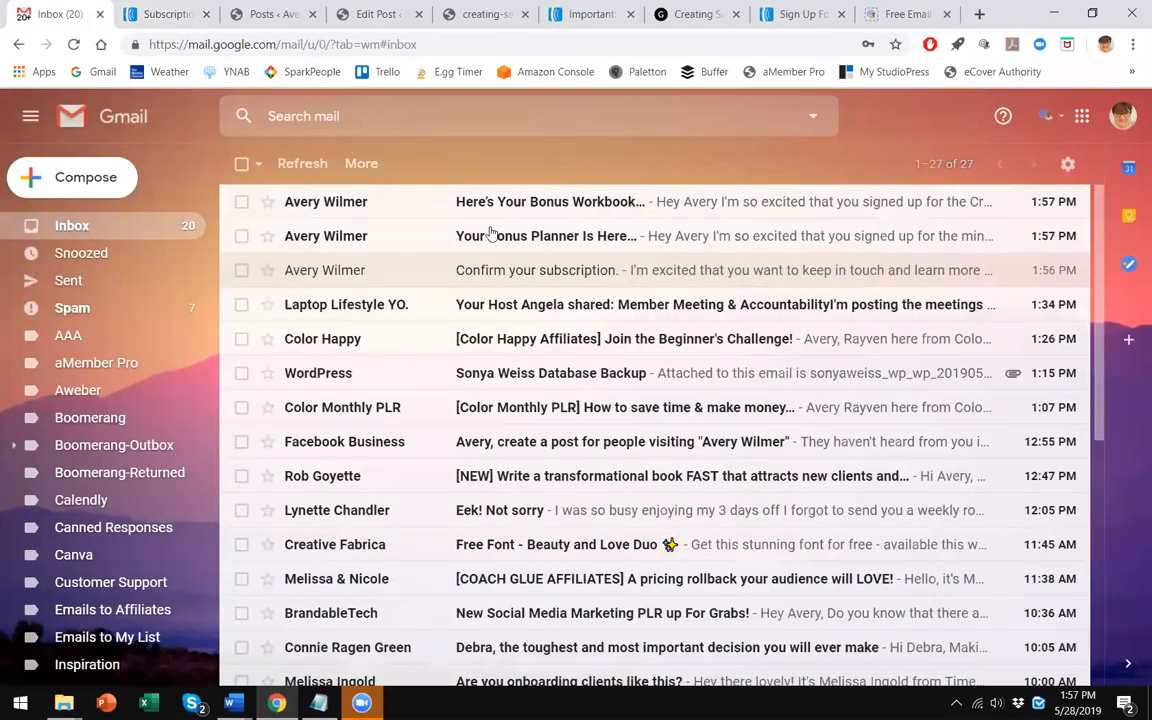
click(498, 235)
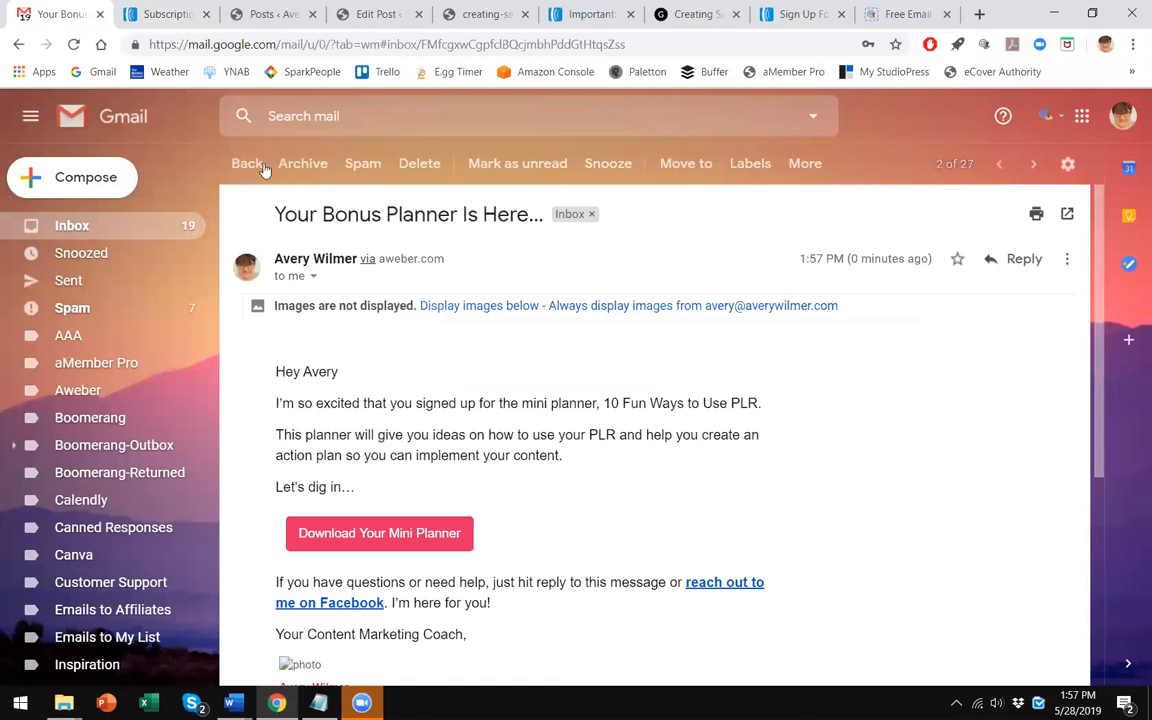
click(247, 163)
click(330, 212)
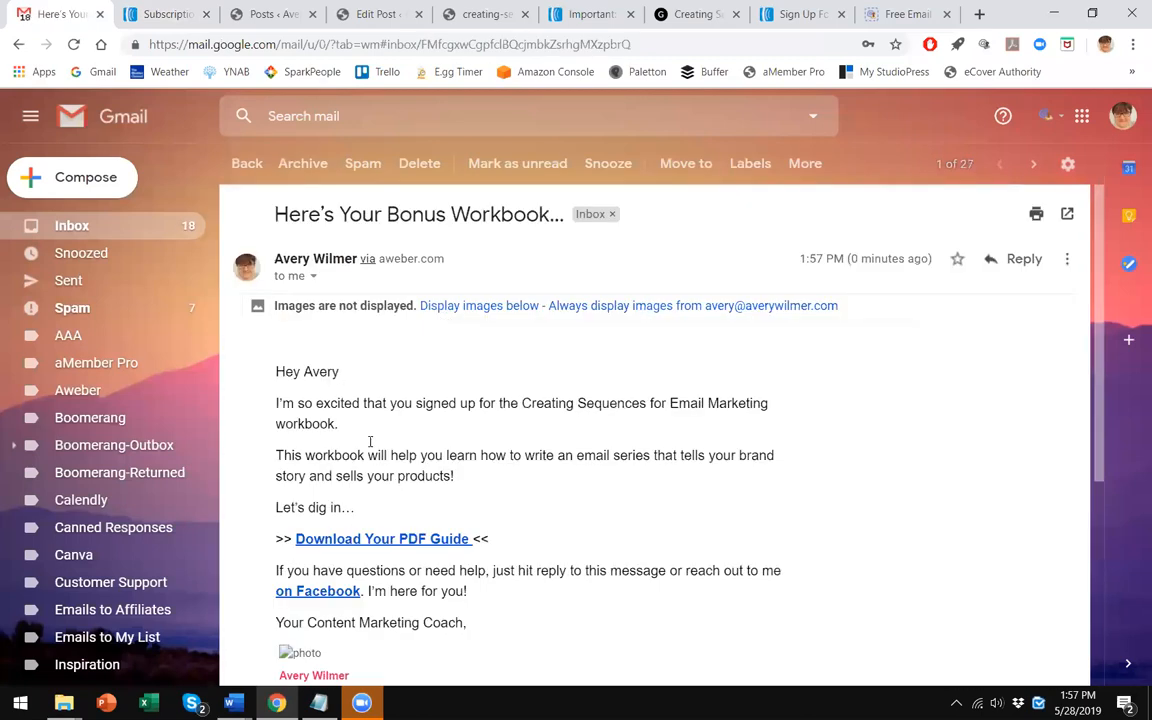
click(592, 305)
scroll(404, 424, down, 1)
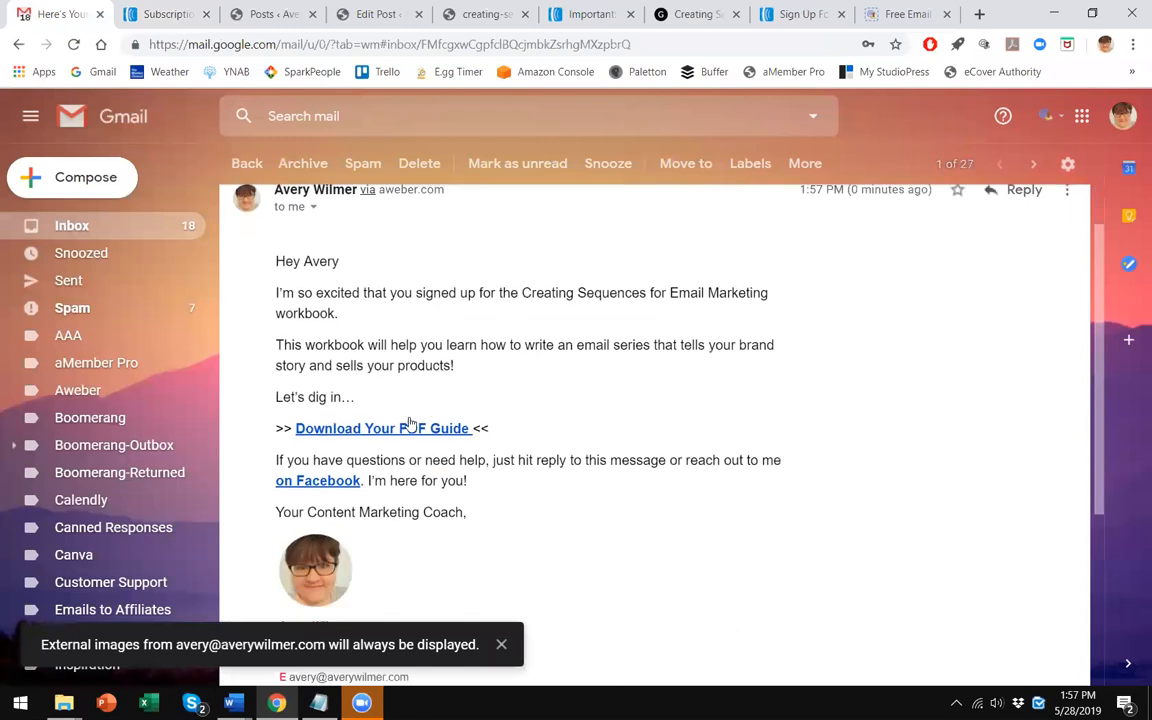
- Open the workbook PDF from the email's Download Your PDF Guide link and scroll through its pages
click(408, 410)
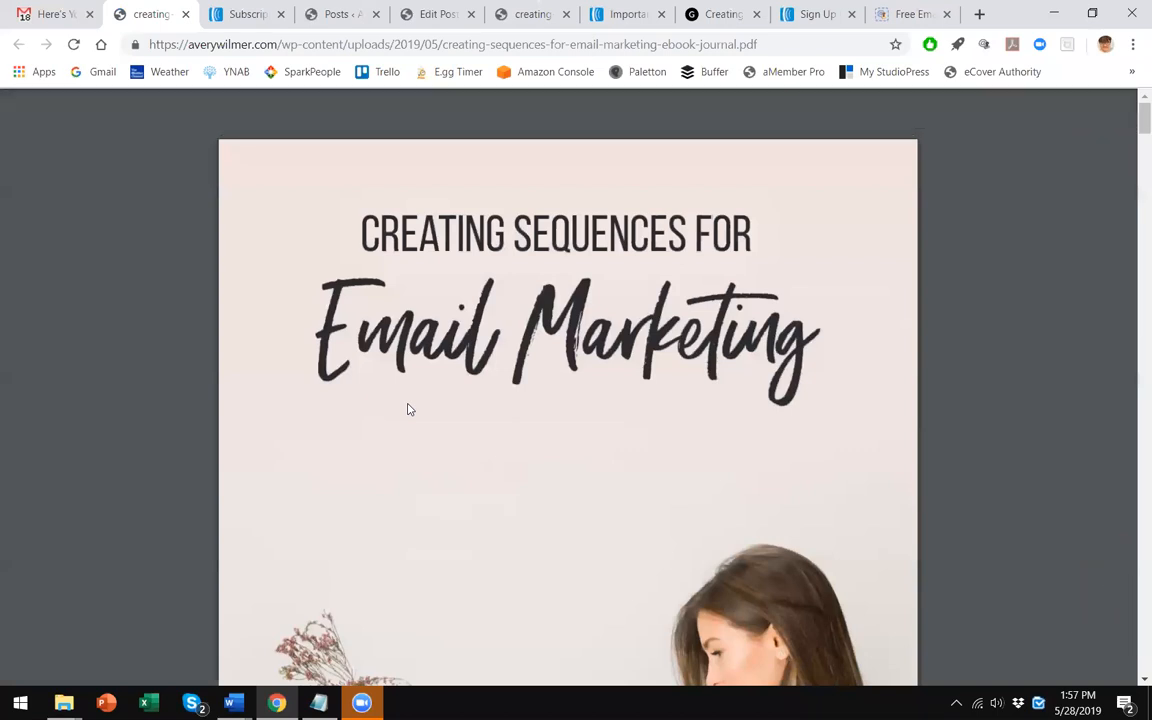
scroll(463, 334, down, 10)
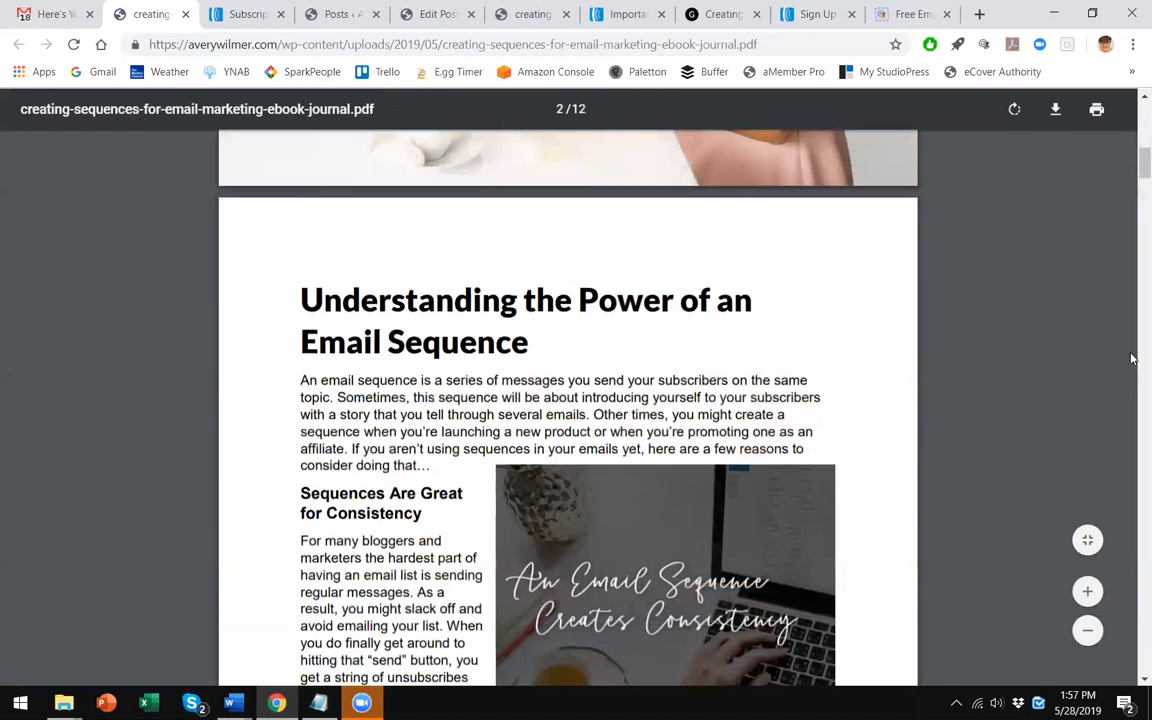
scroll(1044, 396, down, 3)
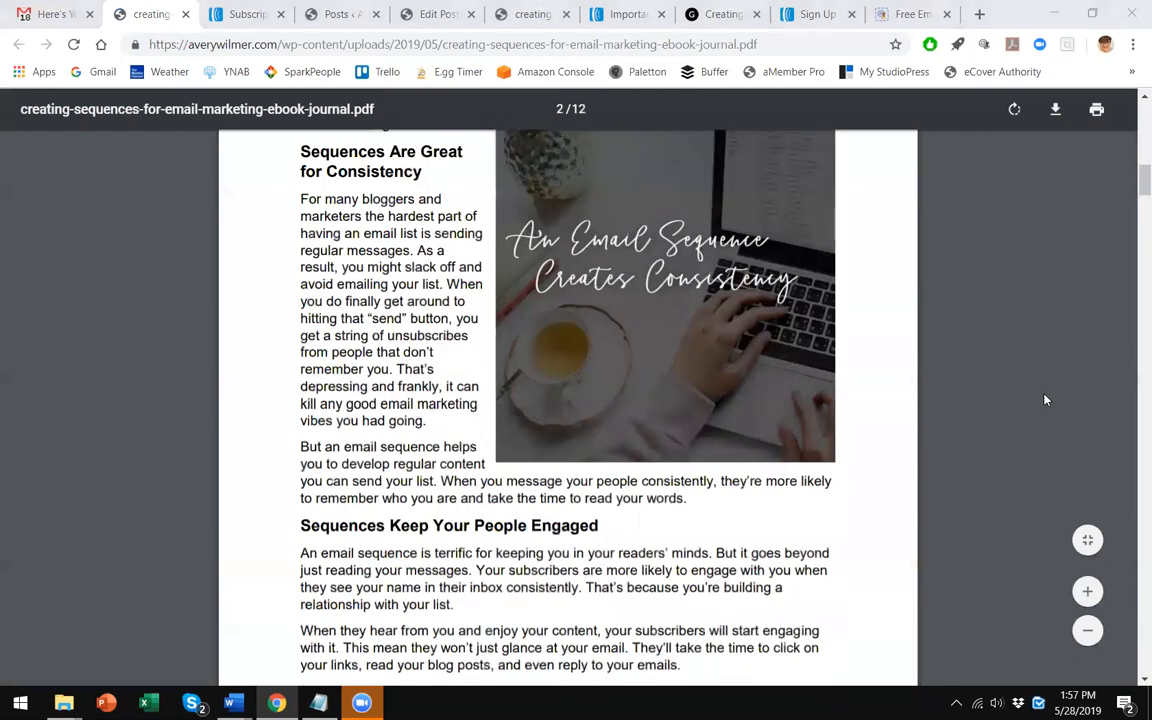
scroll(1044, 400, down, 2)
- Return to the bonus workbook email and scroll through its content
click(62, 13)
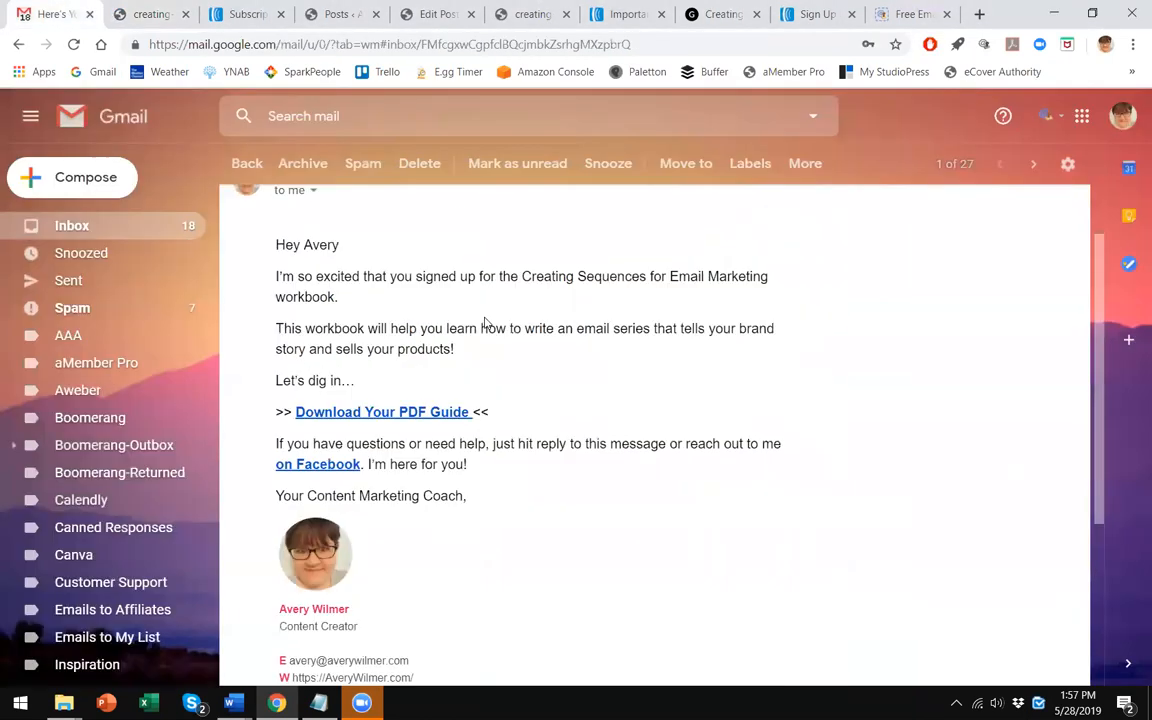
scroll(484, 322, up, 1)
scroll(493, 468, down, 1)
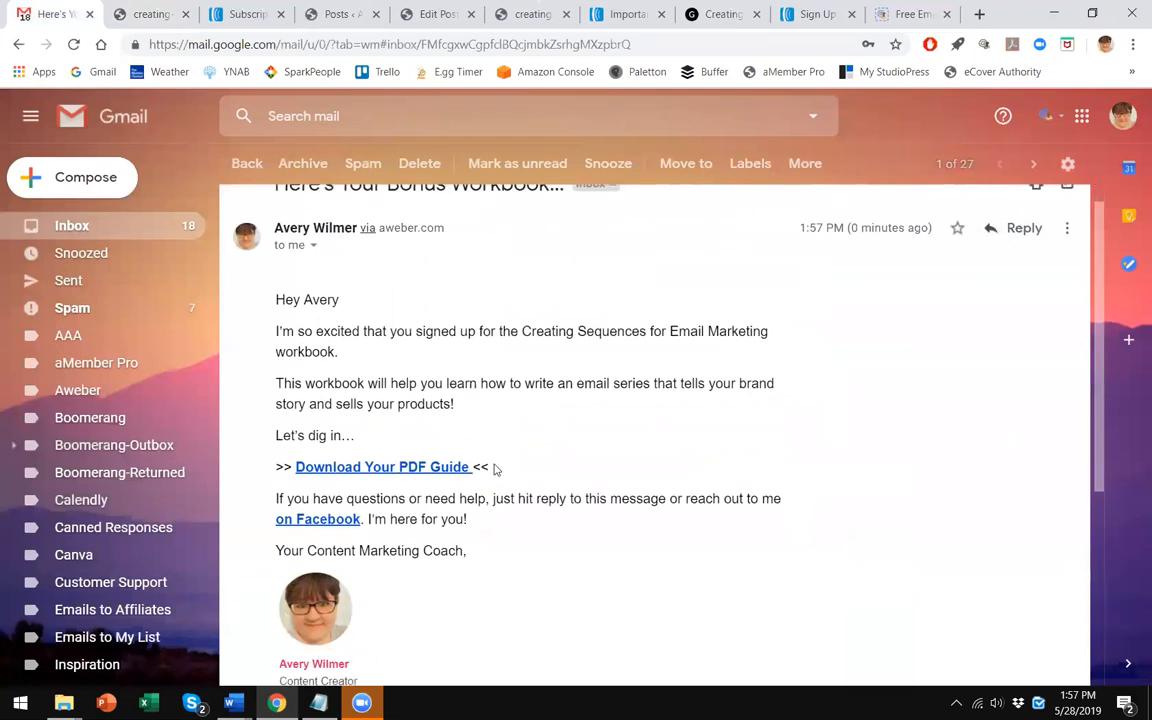
scroll(493, 468, down, 2)
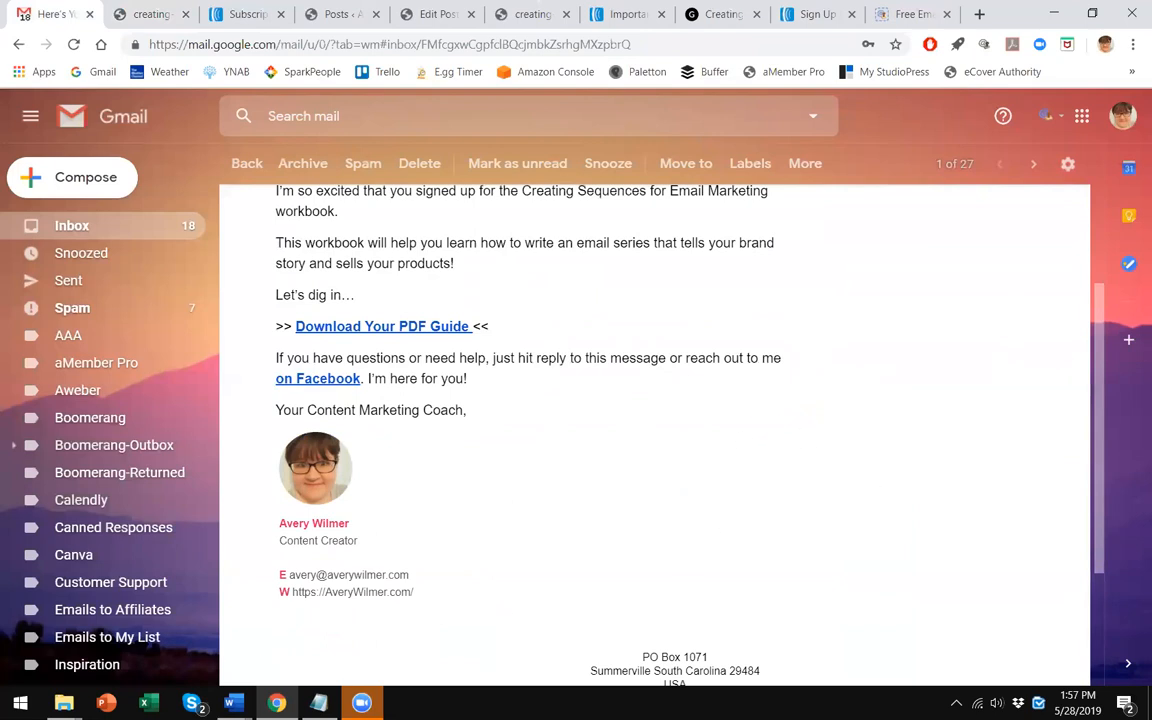
click(277, 703)
mouse_move(362, 703)
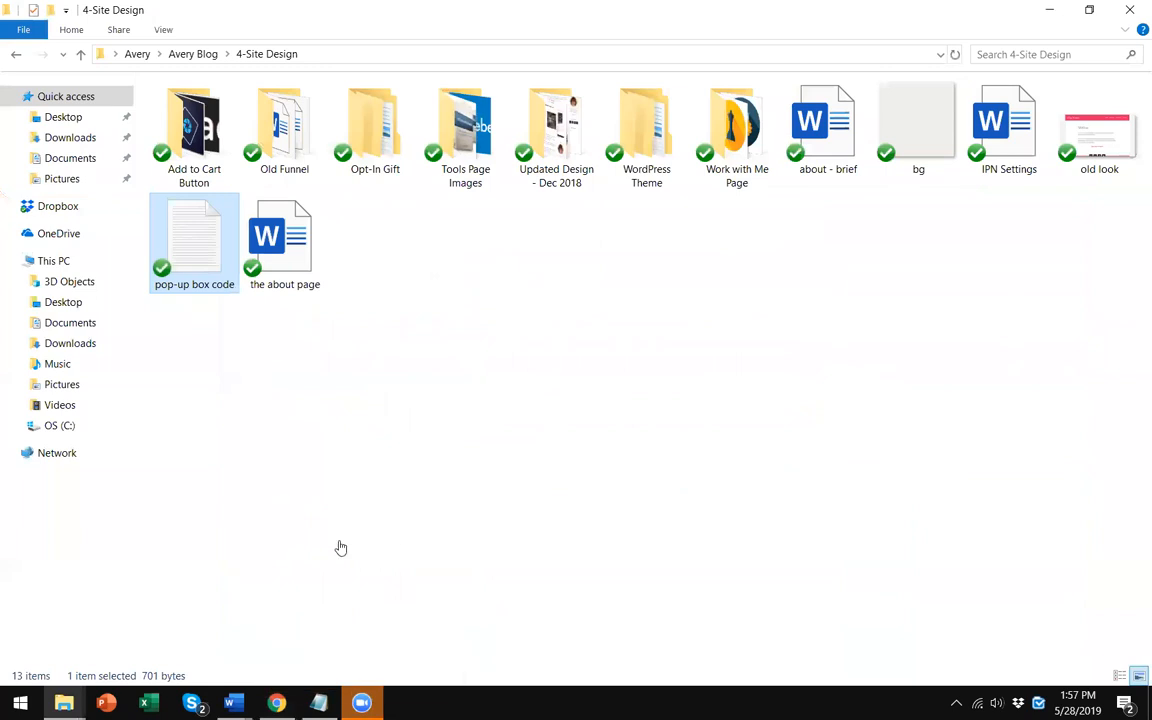
click(1049, 10)
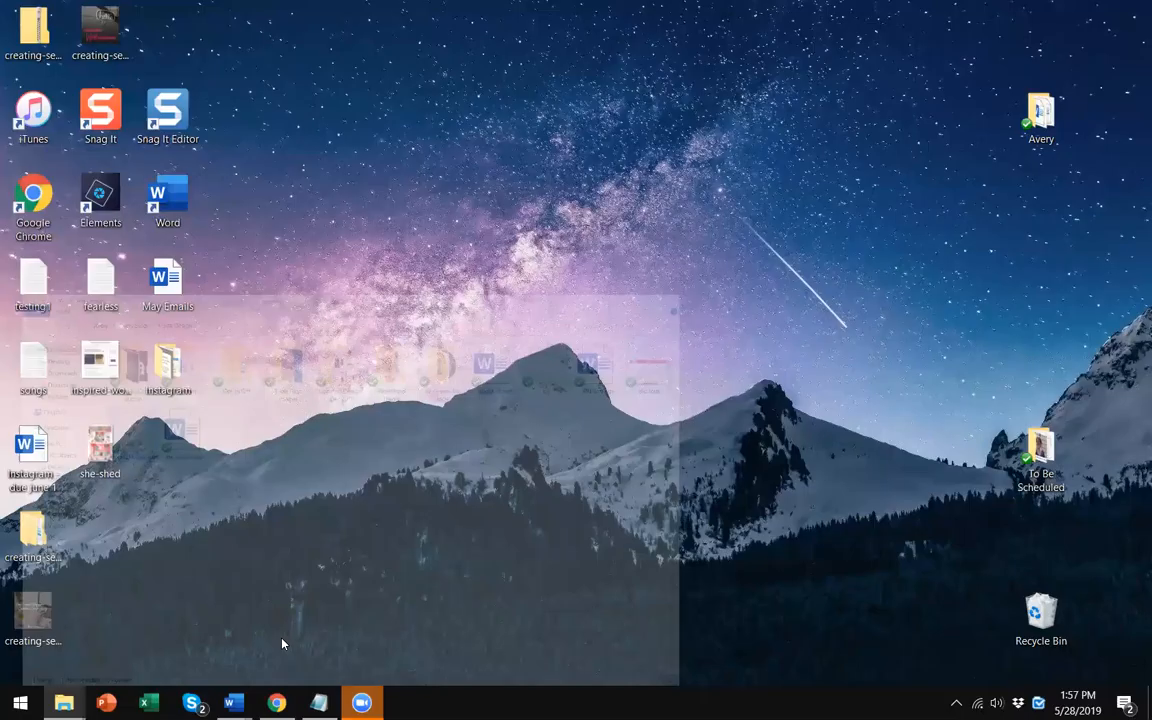
click(277, 703)
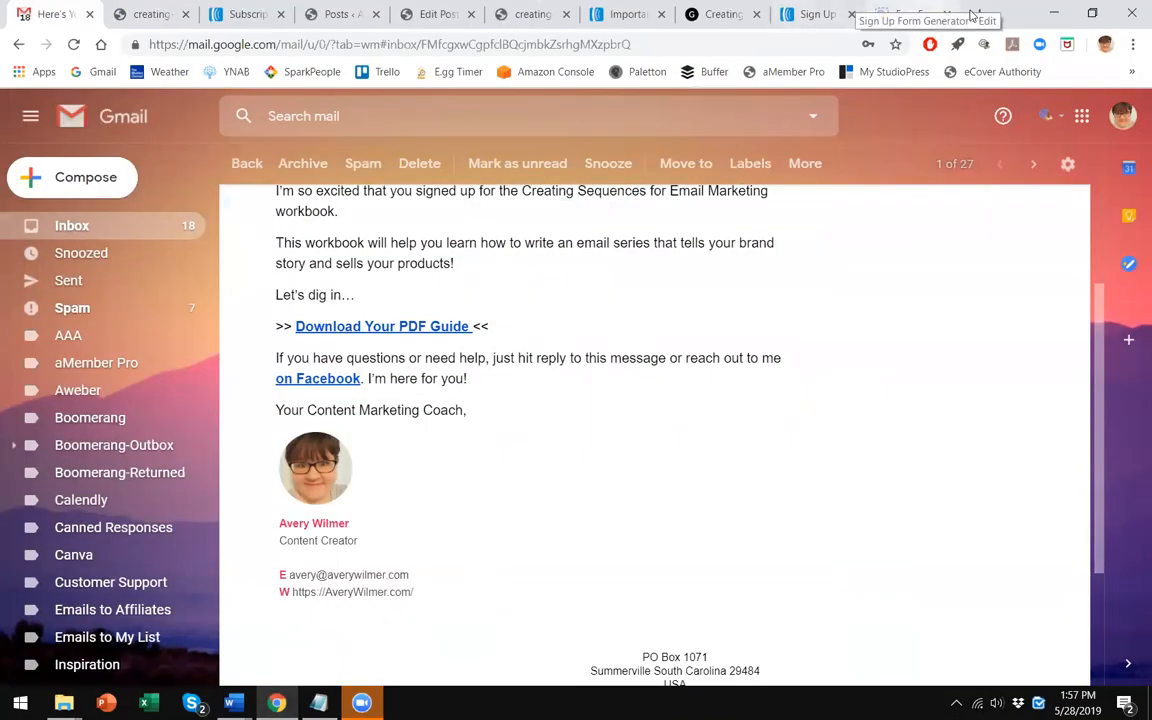
- Go to the site's home page by trimming the PDF tab's address to averywilmer.com
click(970, 14)
click(101, 44)
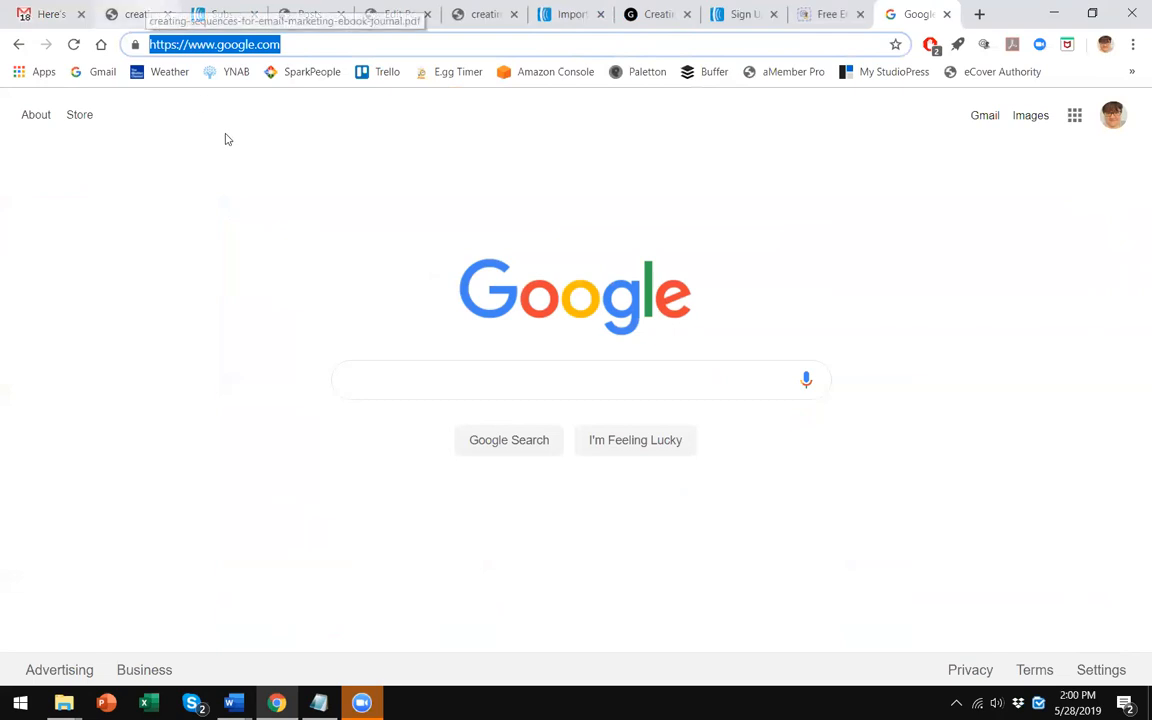
click(155, 13)
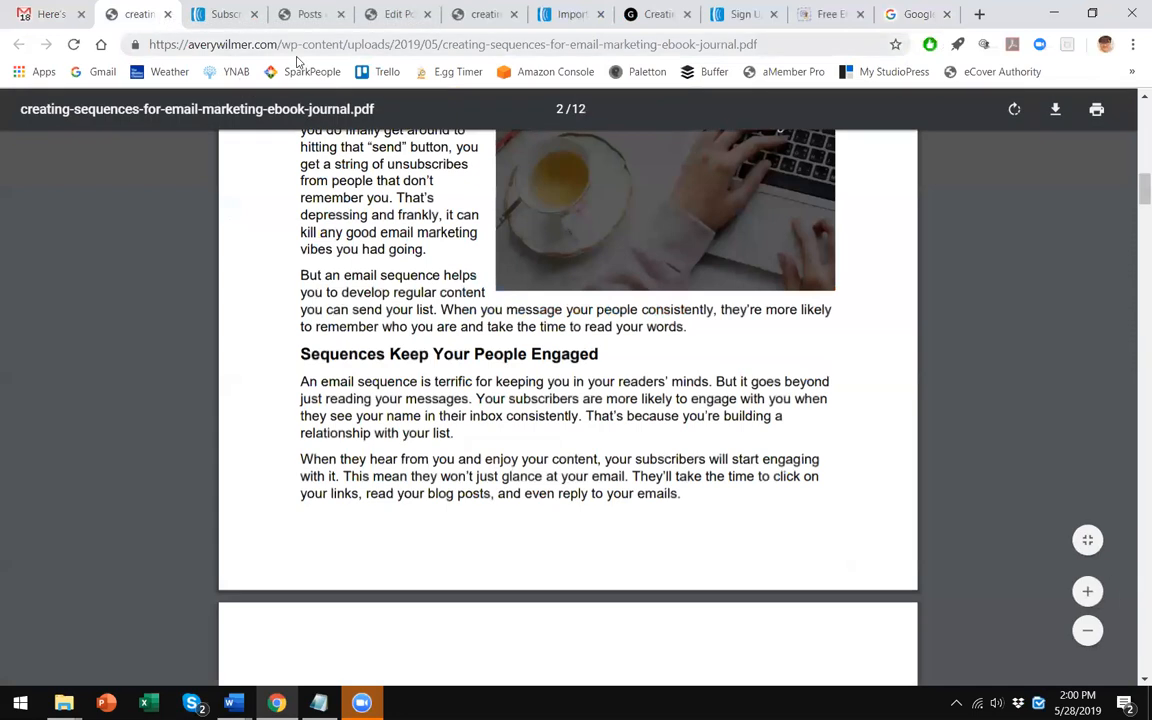
drag(283, 44, 758, 80)
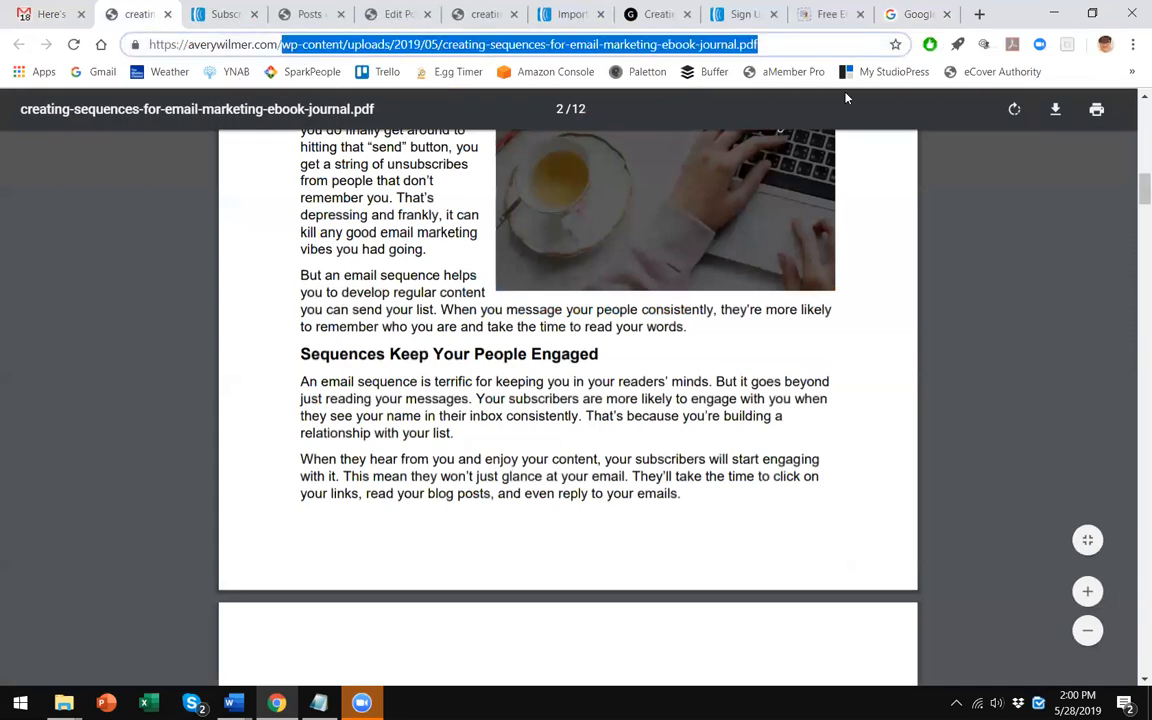
key(BackSpace)
key(Return)
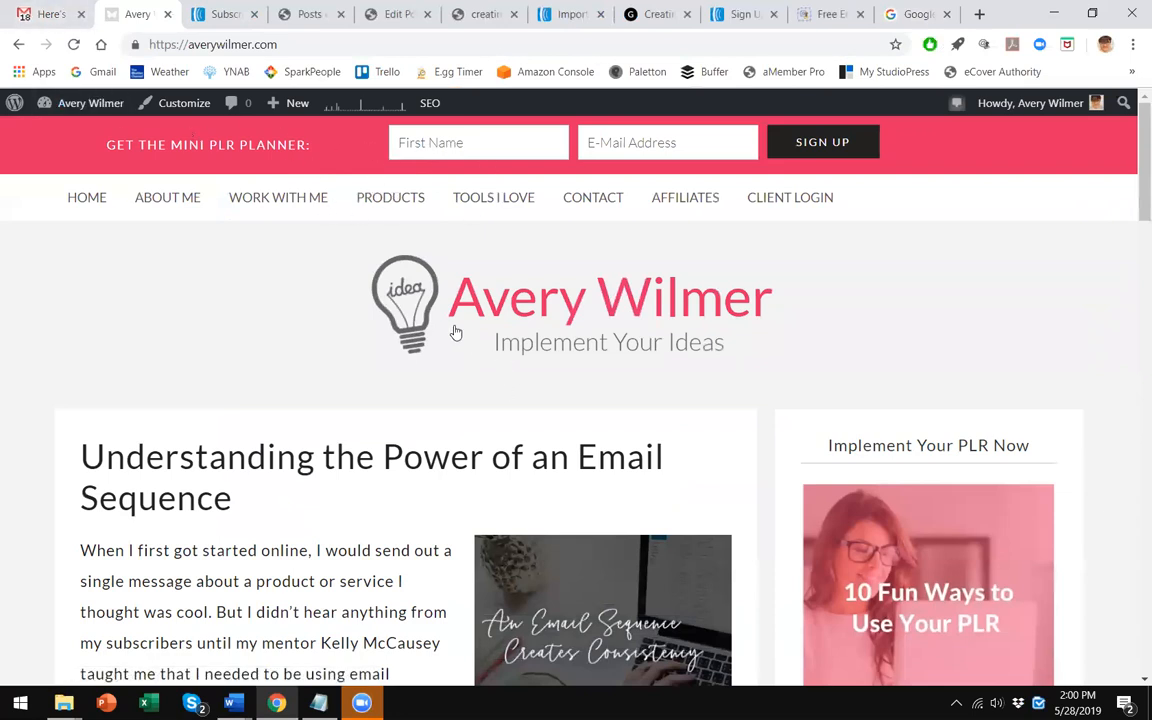
- Open the Work With Me page, scroll through it, and return to the workbook email in Gmail
scroll(450, 330, down, 2)
scroll(452, 311, up, 2)
click(300, 200)
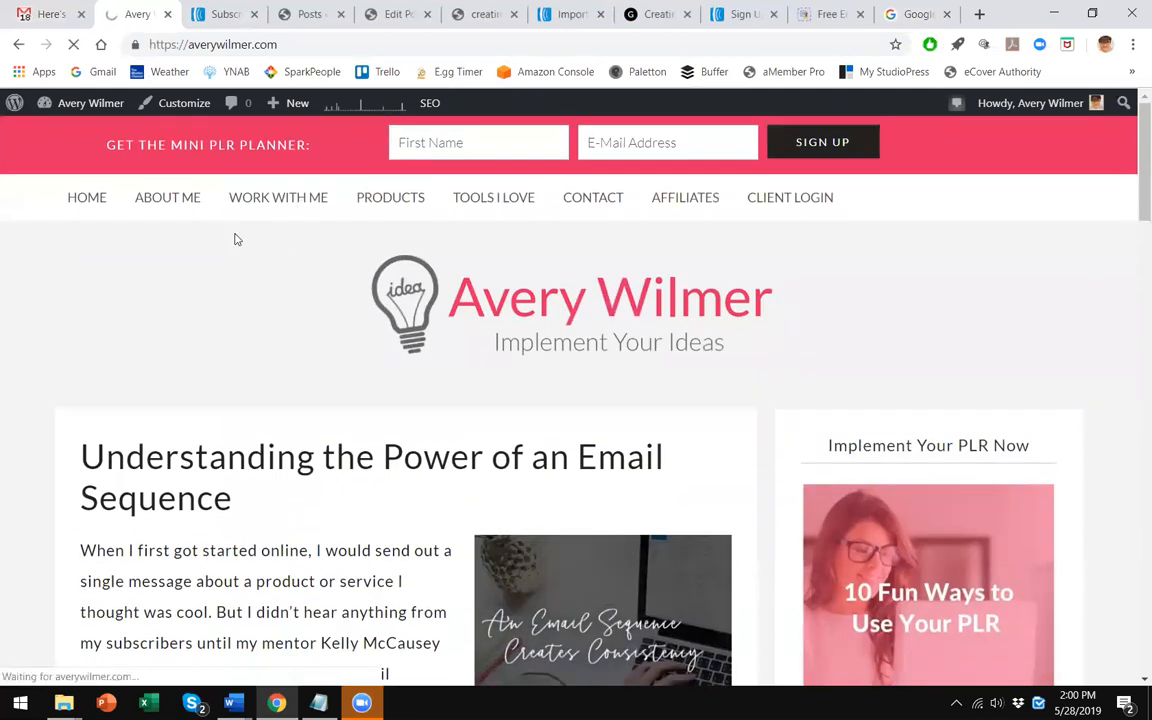
scroll(269, 285, down, 2)
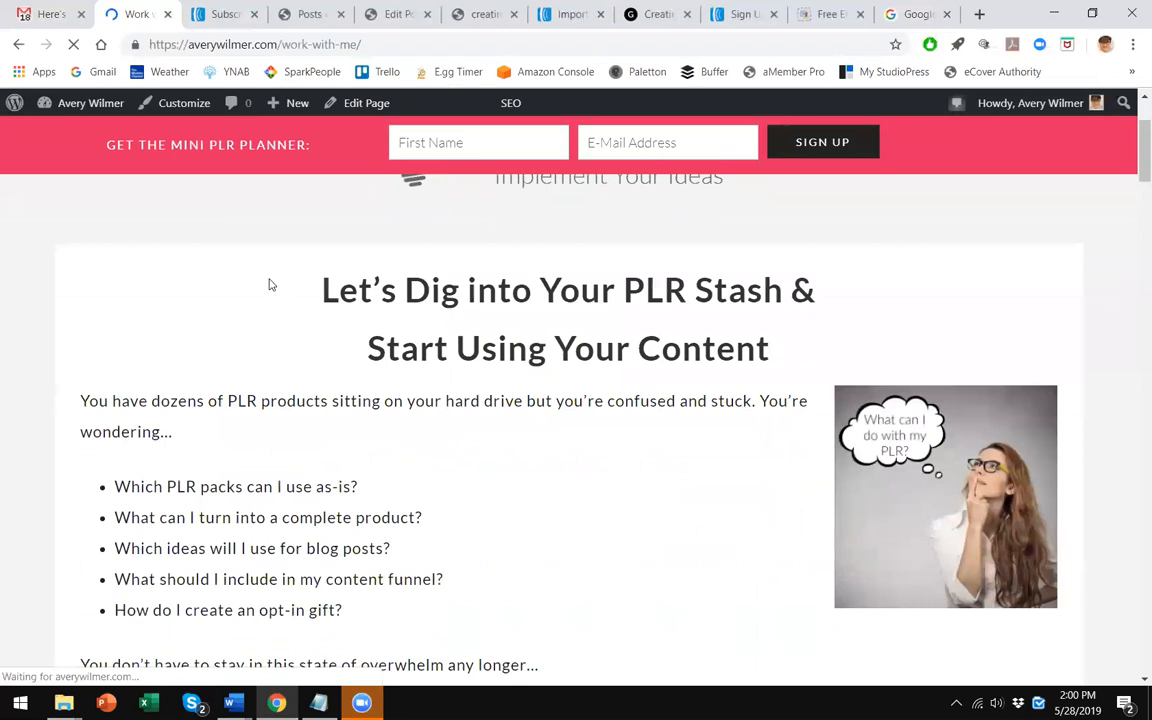
scroll(269, 285, down, 3)
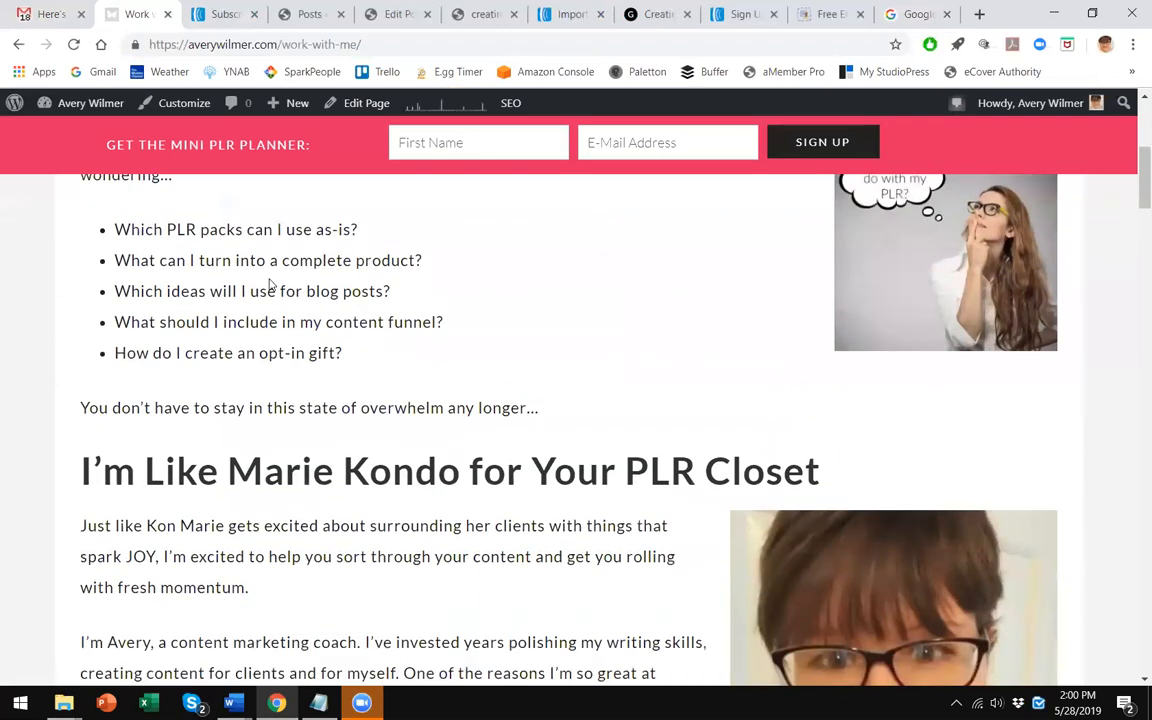
scroll(308, 373, up, 2)
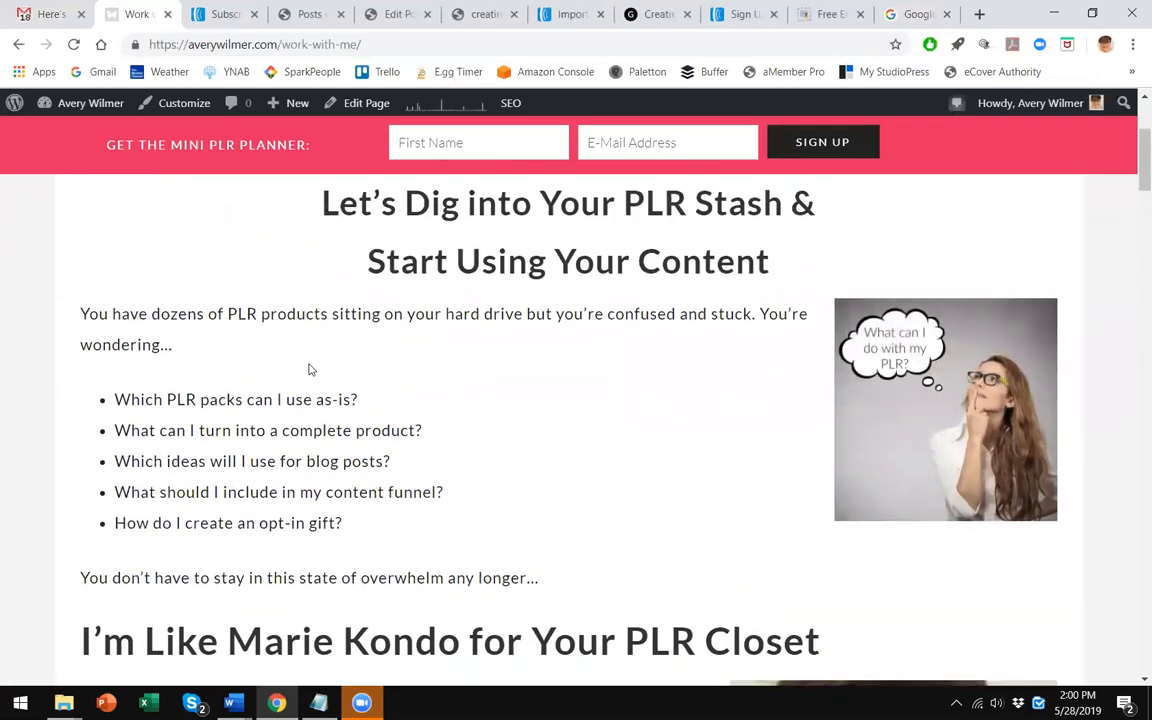
scroll(313, 352, down, 1)
scroll(313, 352, up, 2)
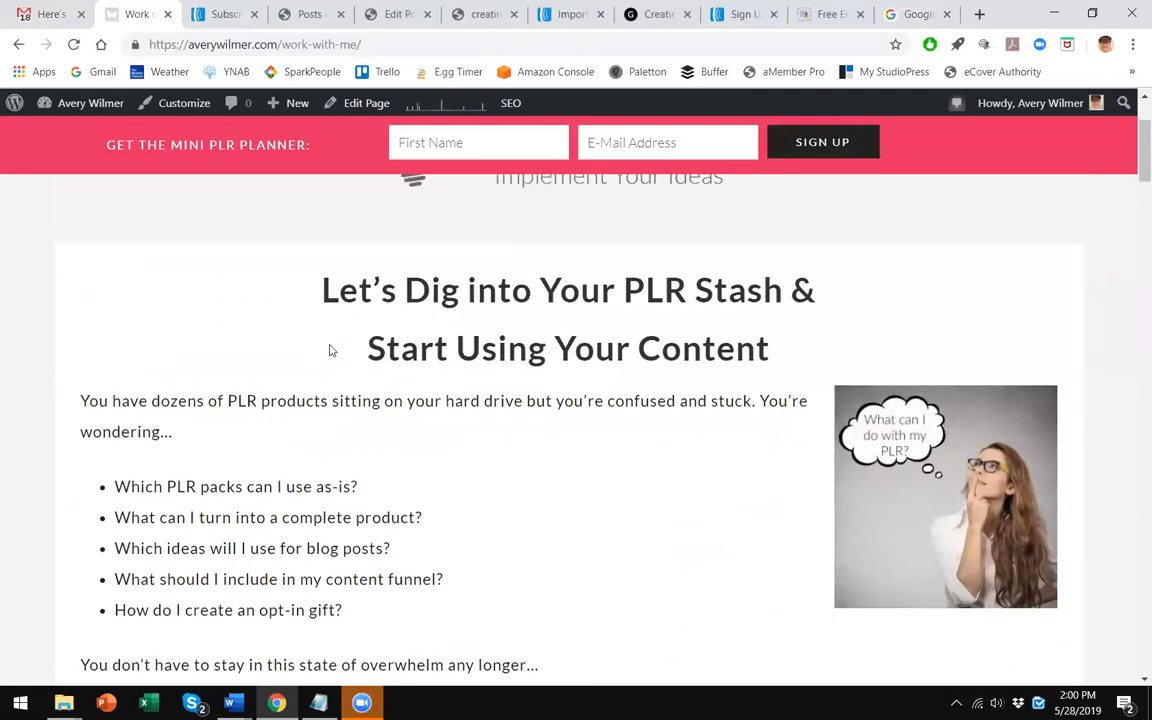
scroll(328, 350, up, 1)
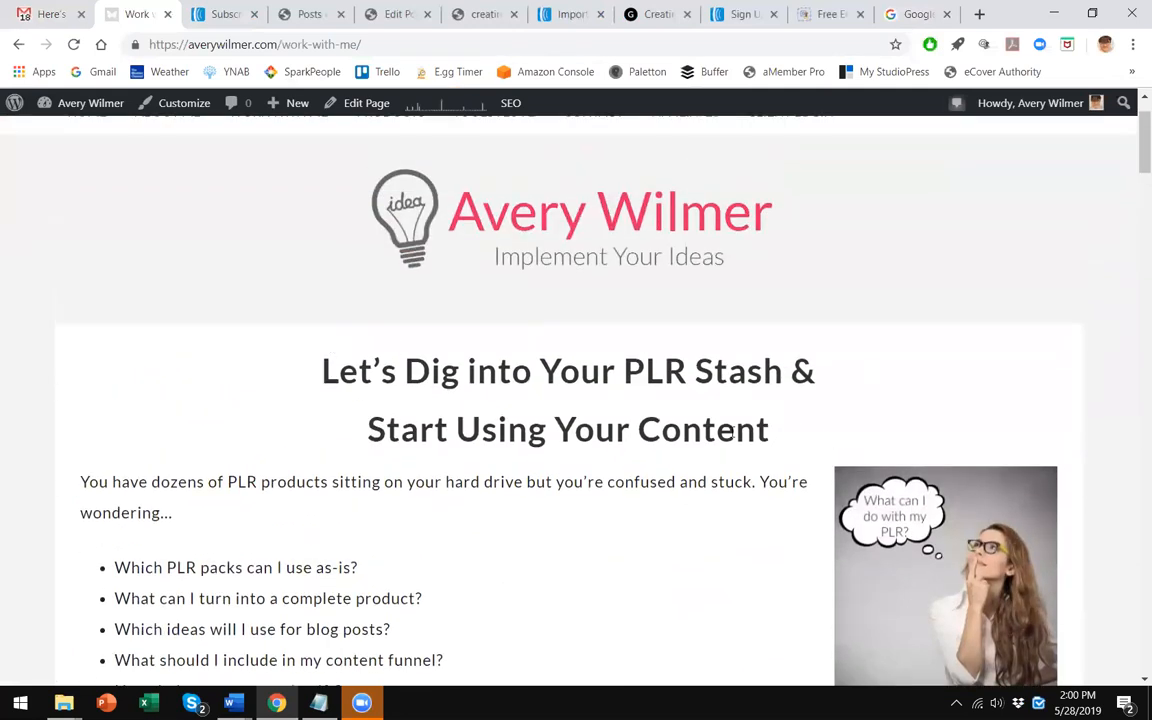
scroll(690, 425, down, 1)
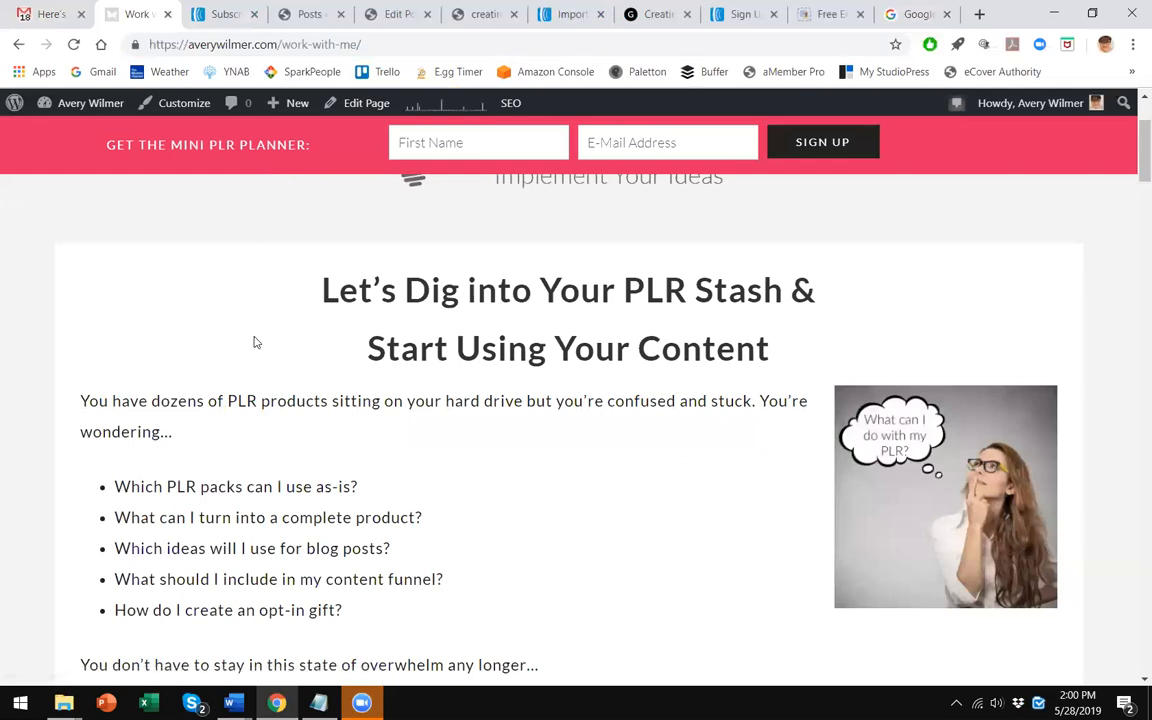
scroll(208, 164, up, 1)
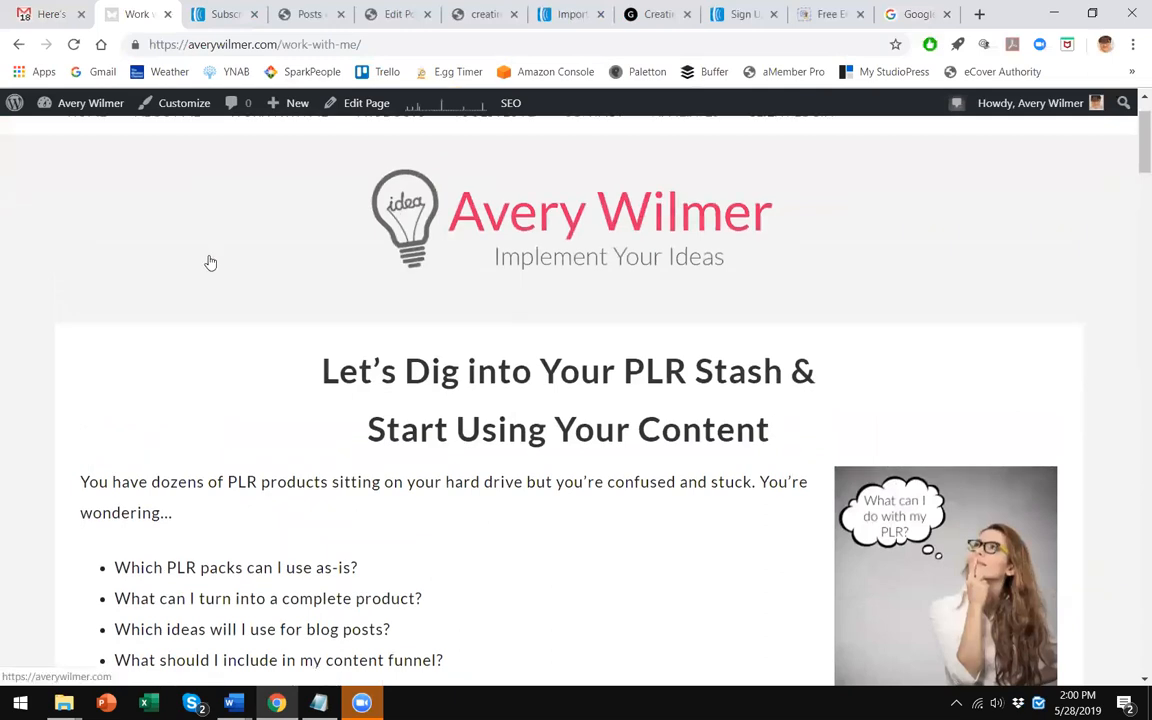
click(60, 7)
scroll(537, 404, up, 2)
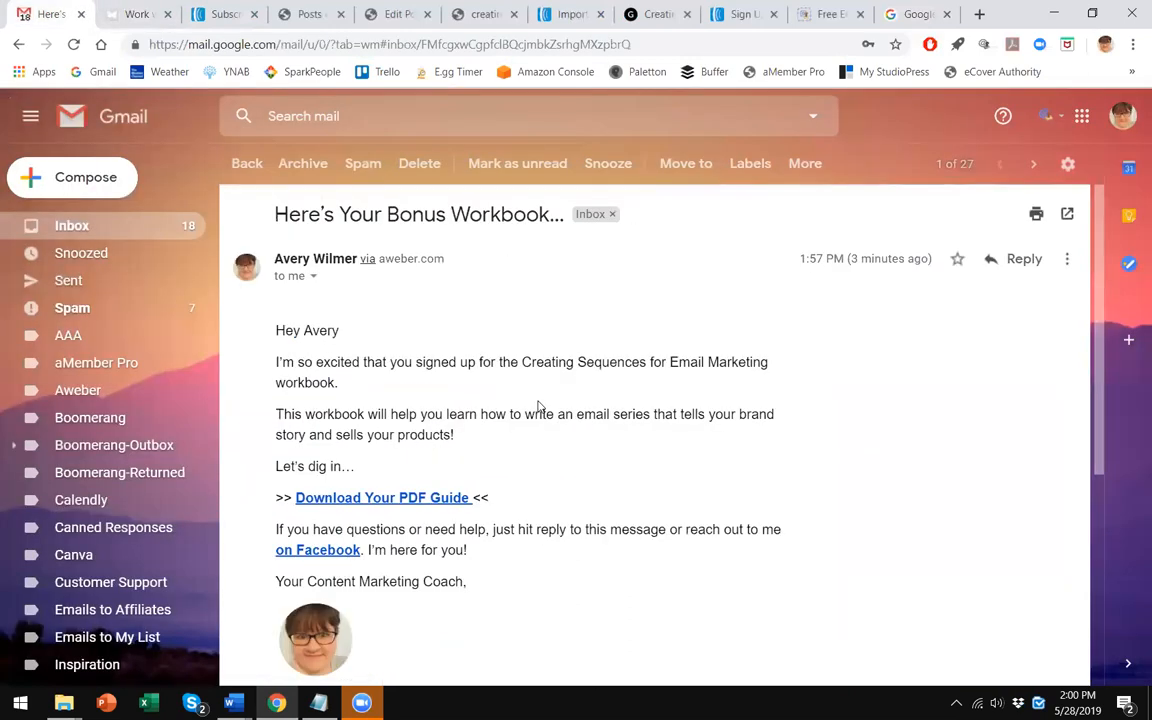